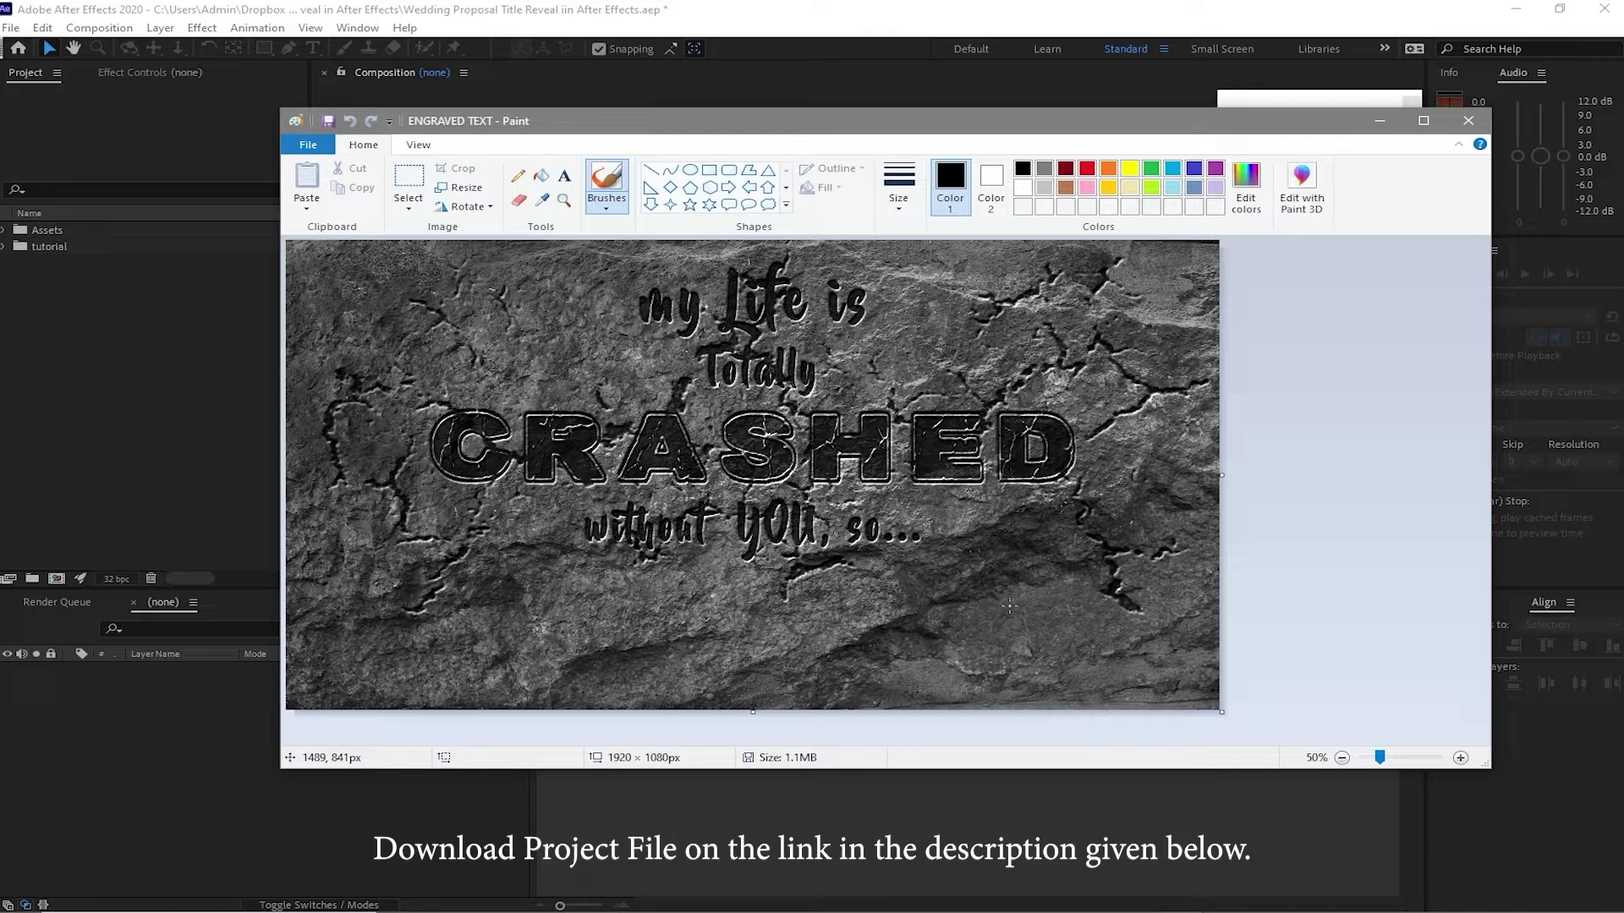
# - Put away the Paint reference image and create a new composition named CRASHED
pyautogui.click(1379, 120)
pyautogui.click(99, 27)
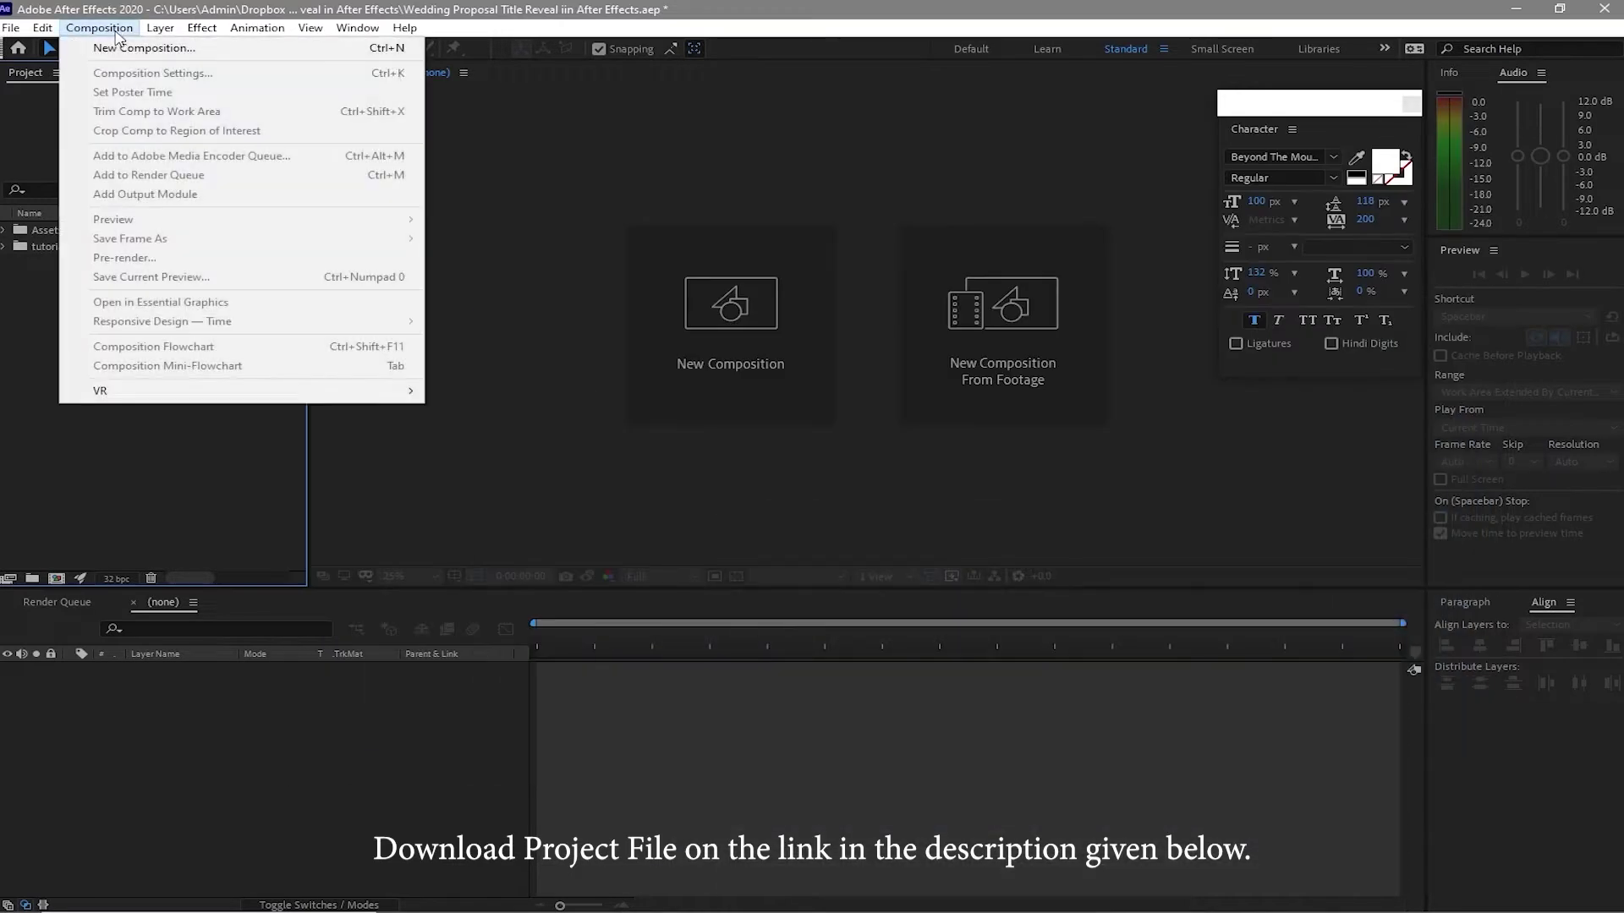
pyautogui.click(128, 48)
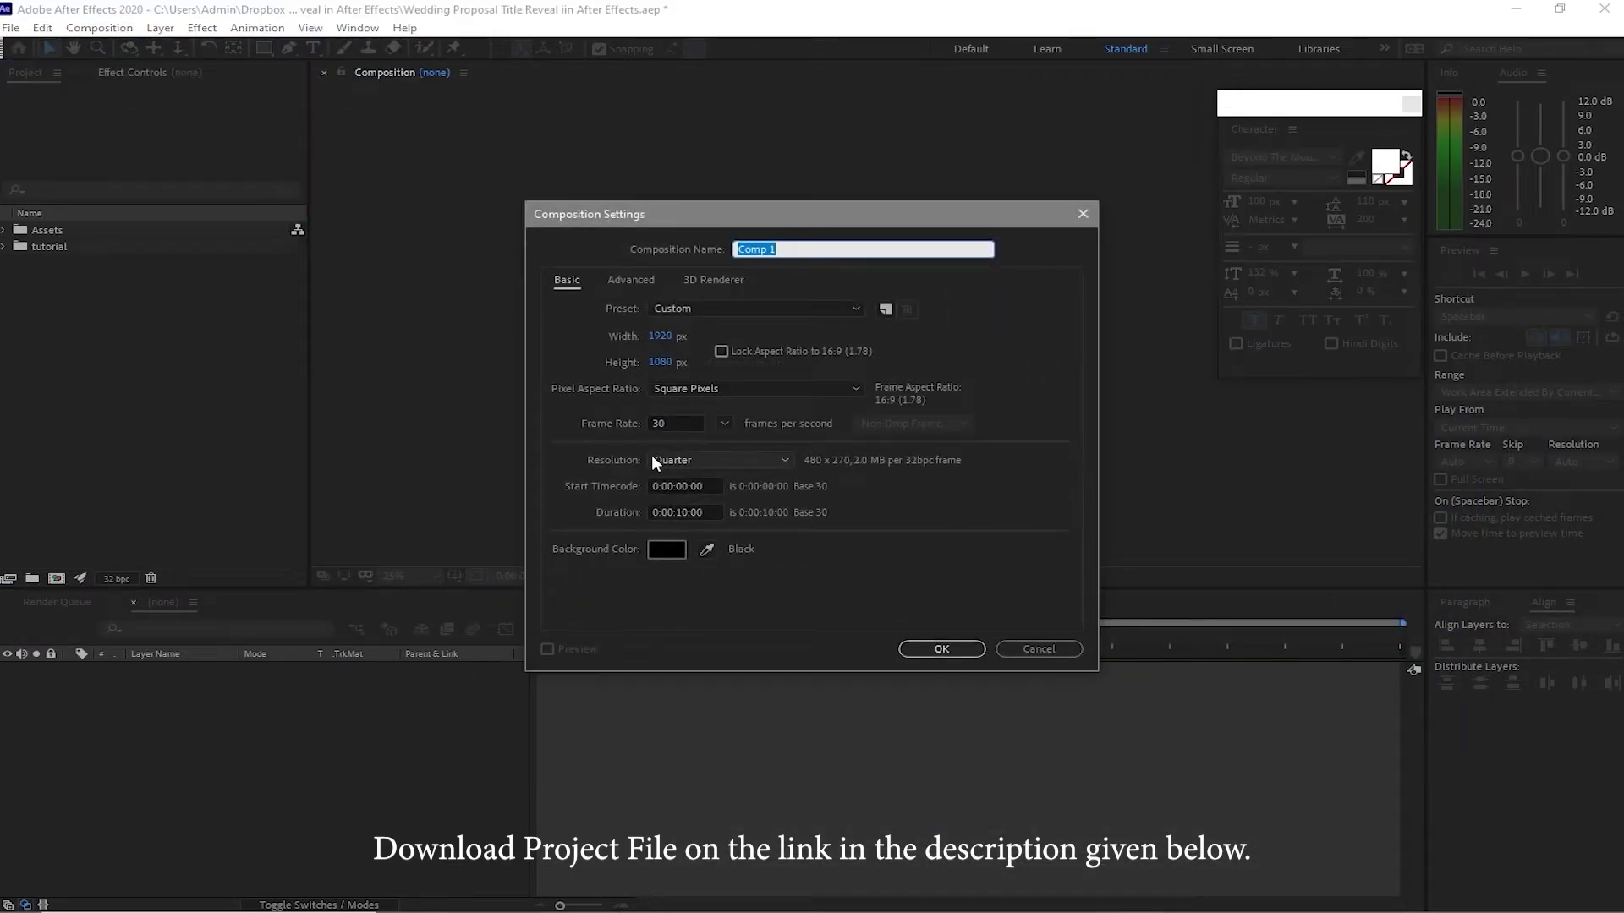
pyautogui.write('CRASHED')
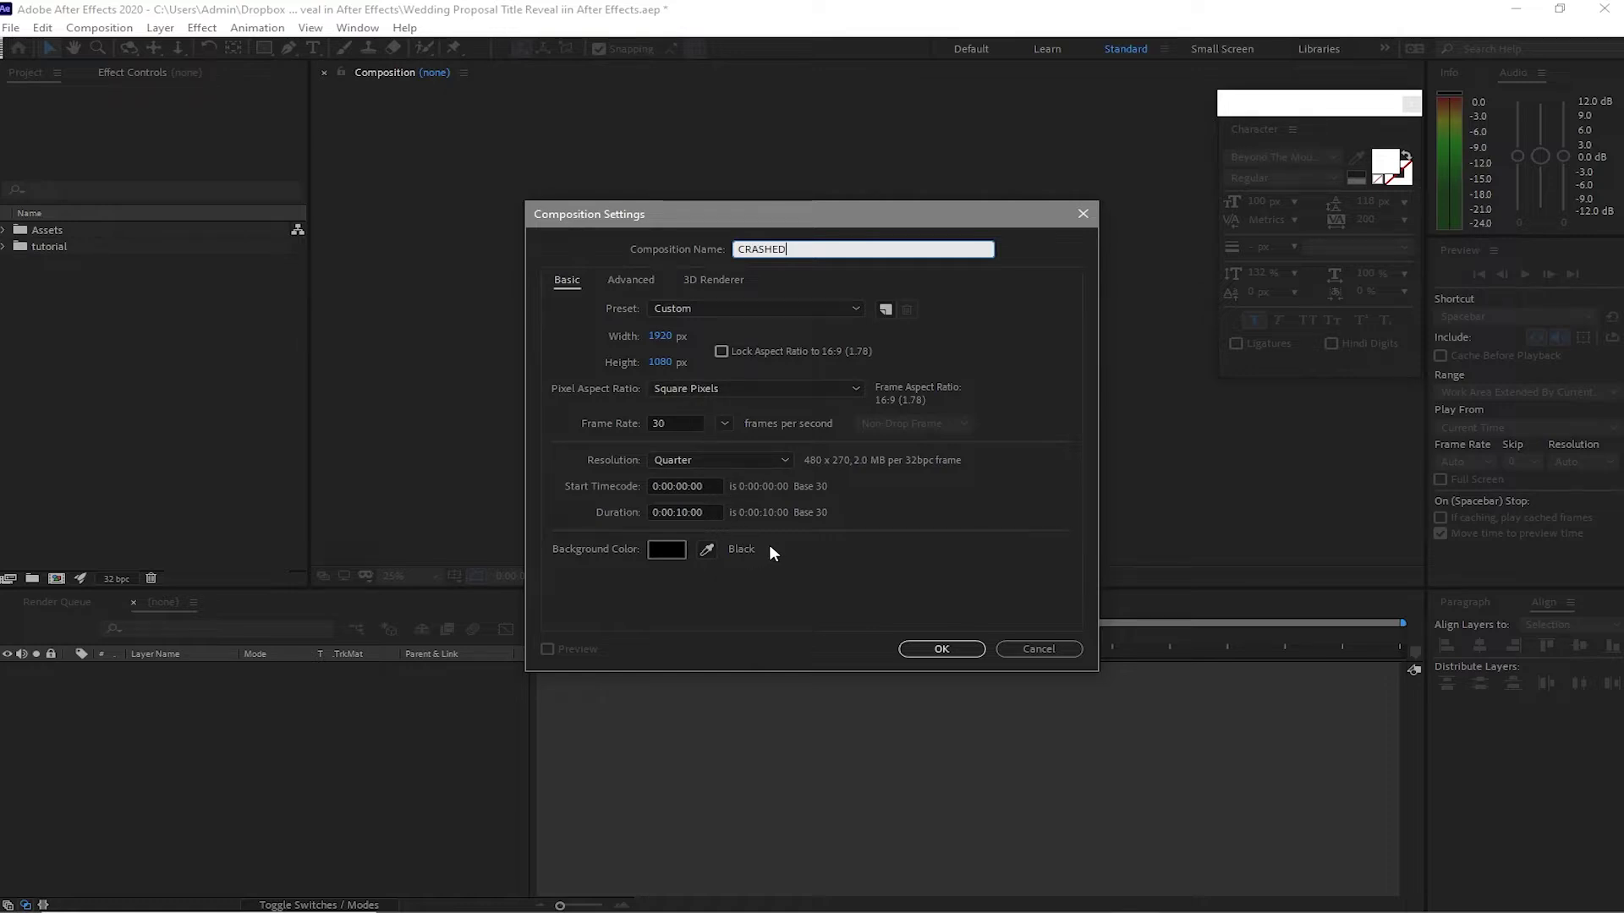
pyautogui.click(942, 649)
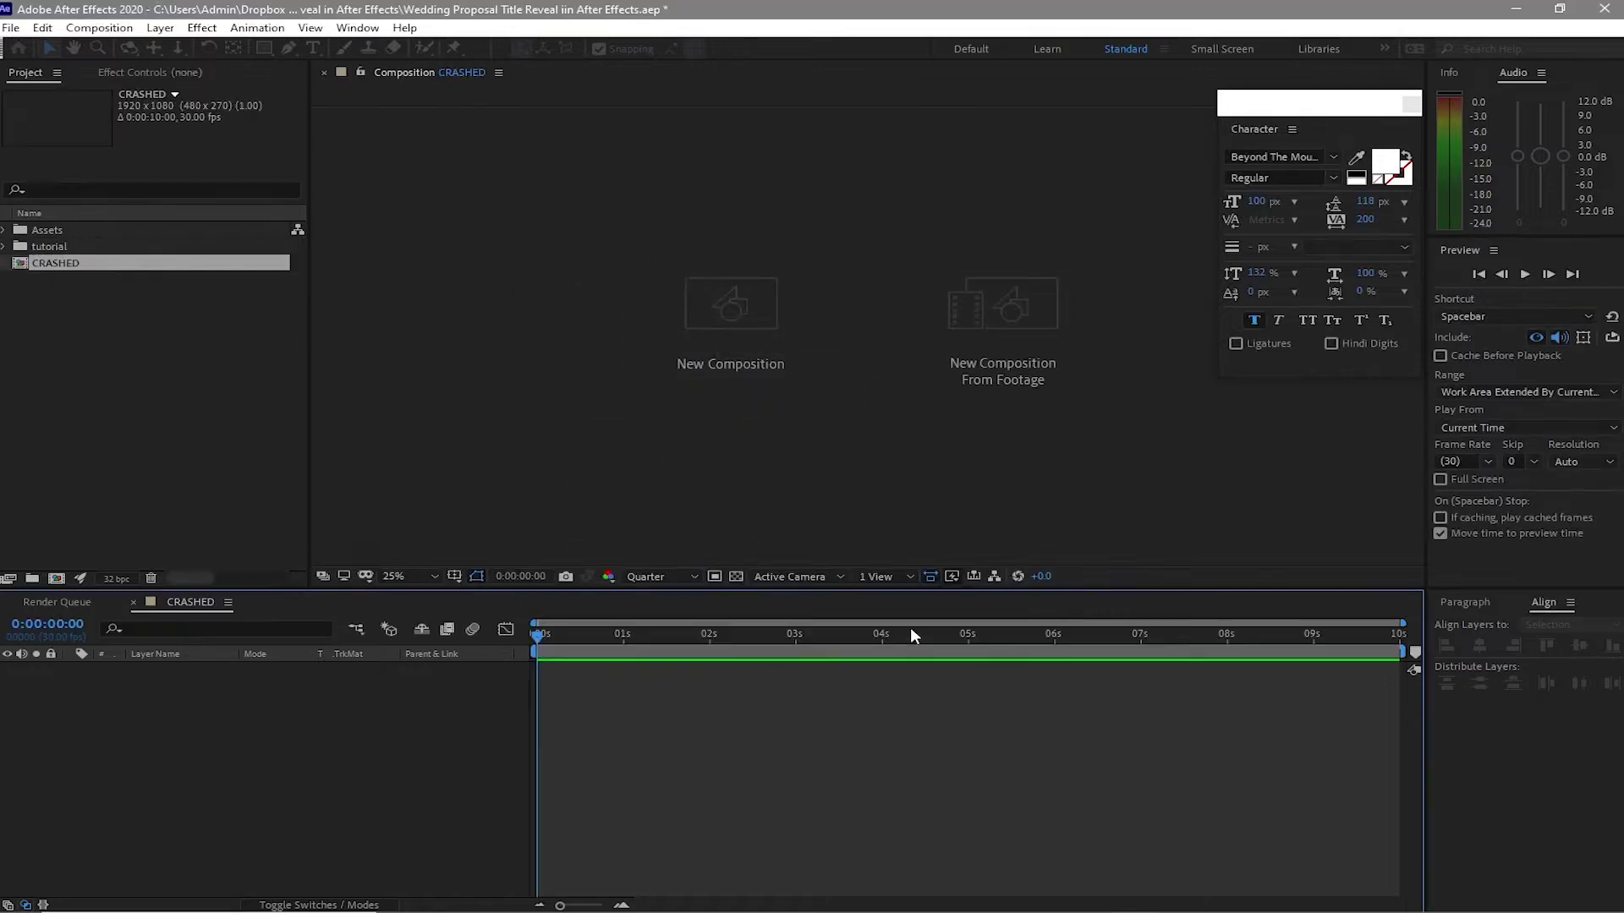
# - Add Texture.jpg from the Image folder in Assets to the CRASHED composition as a layer
pyautogui.click(5, 230)
pyautogui.click(22, 263)
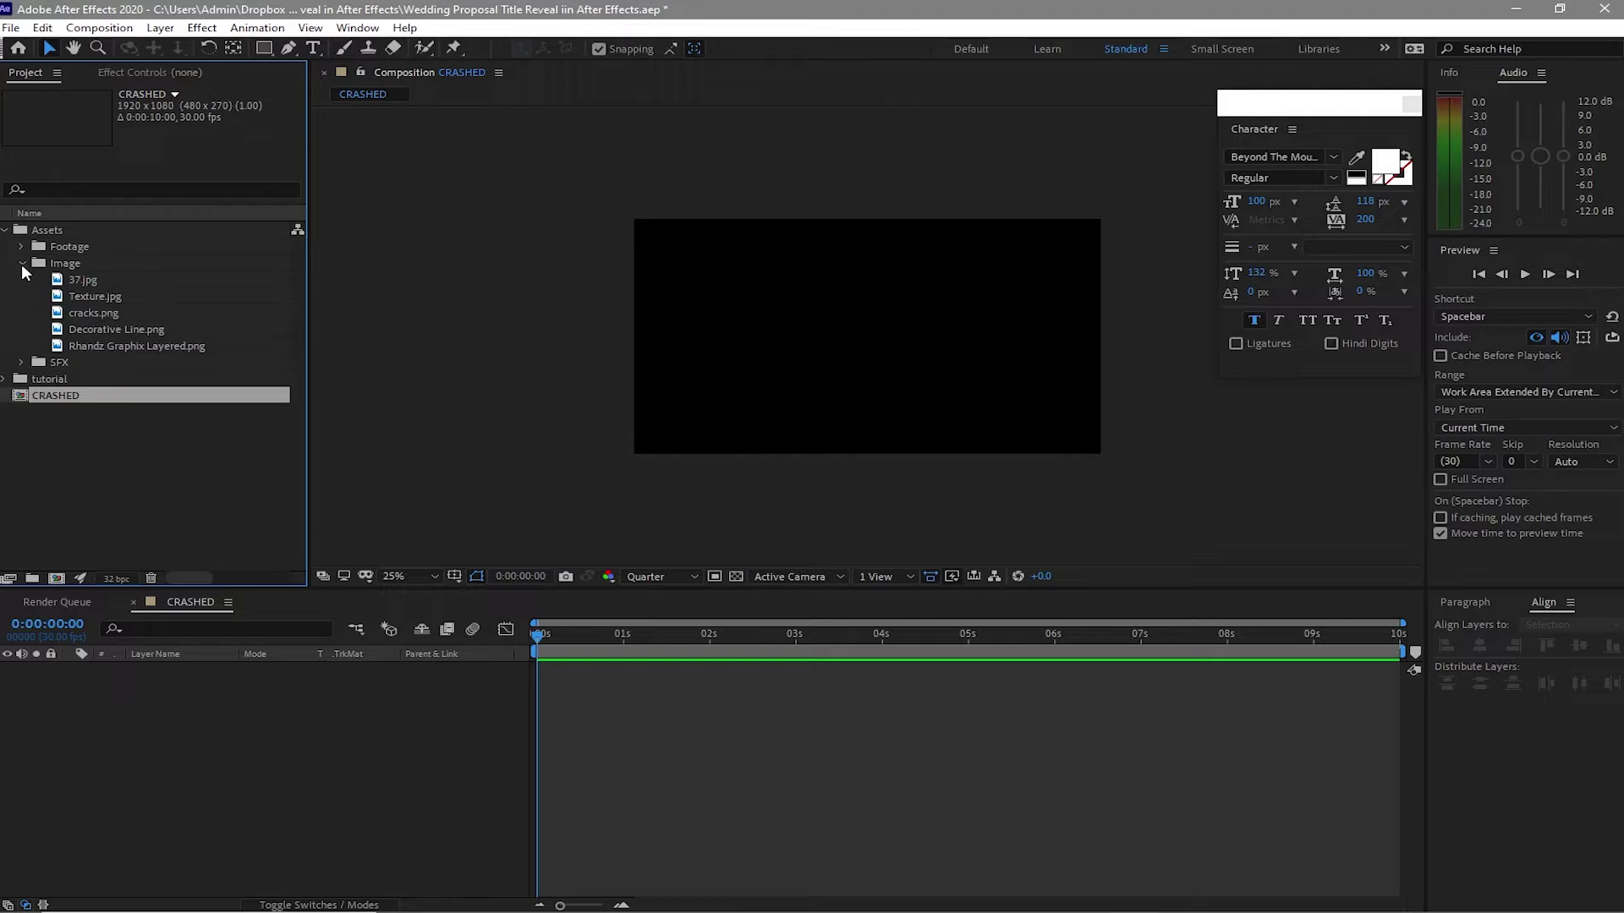
pyautogui.moveTo(78, 293); pyautogui.dragTo(160, 761)
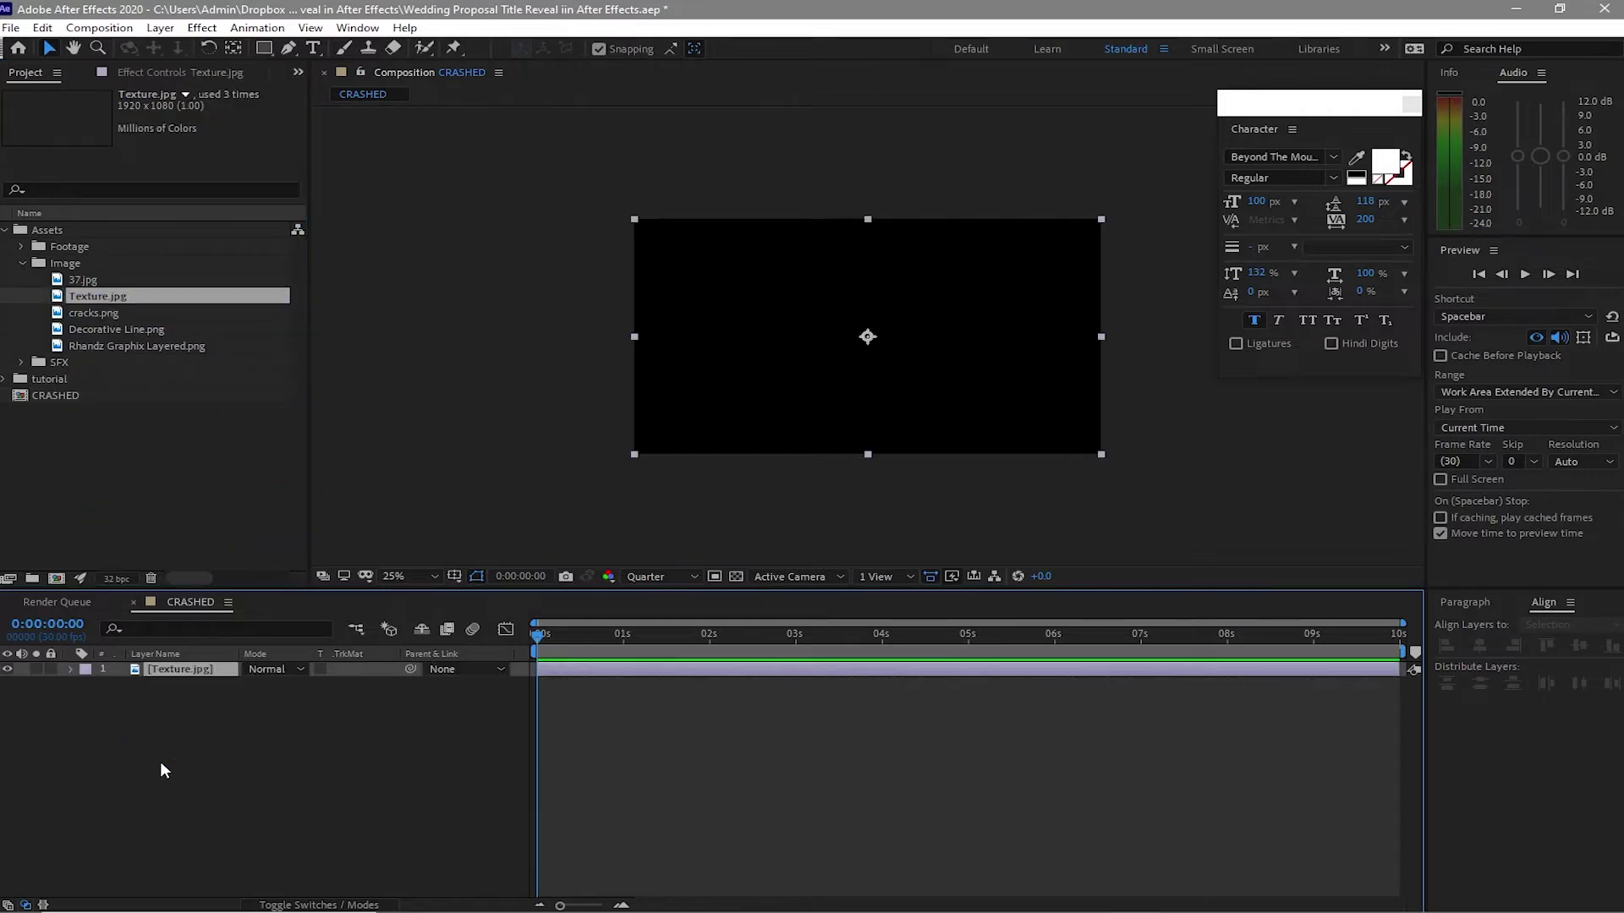
# - Pre-compose the Texture.jpg layer under the name BG, moving all attributes into the new composition
pyautogui.rightClick(196, 665)
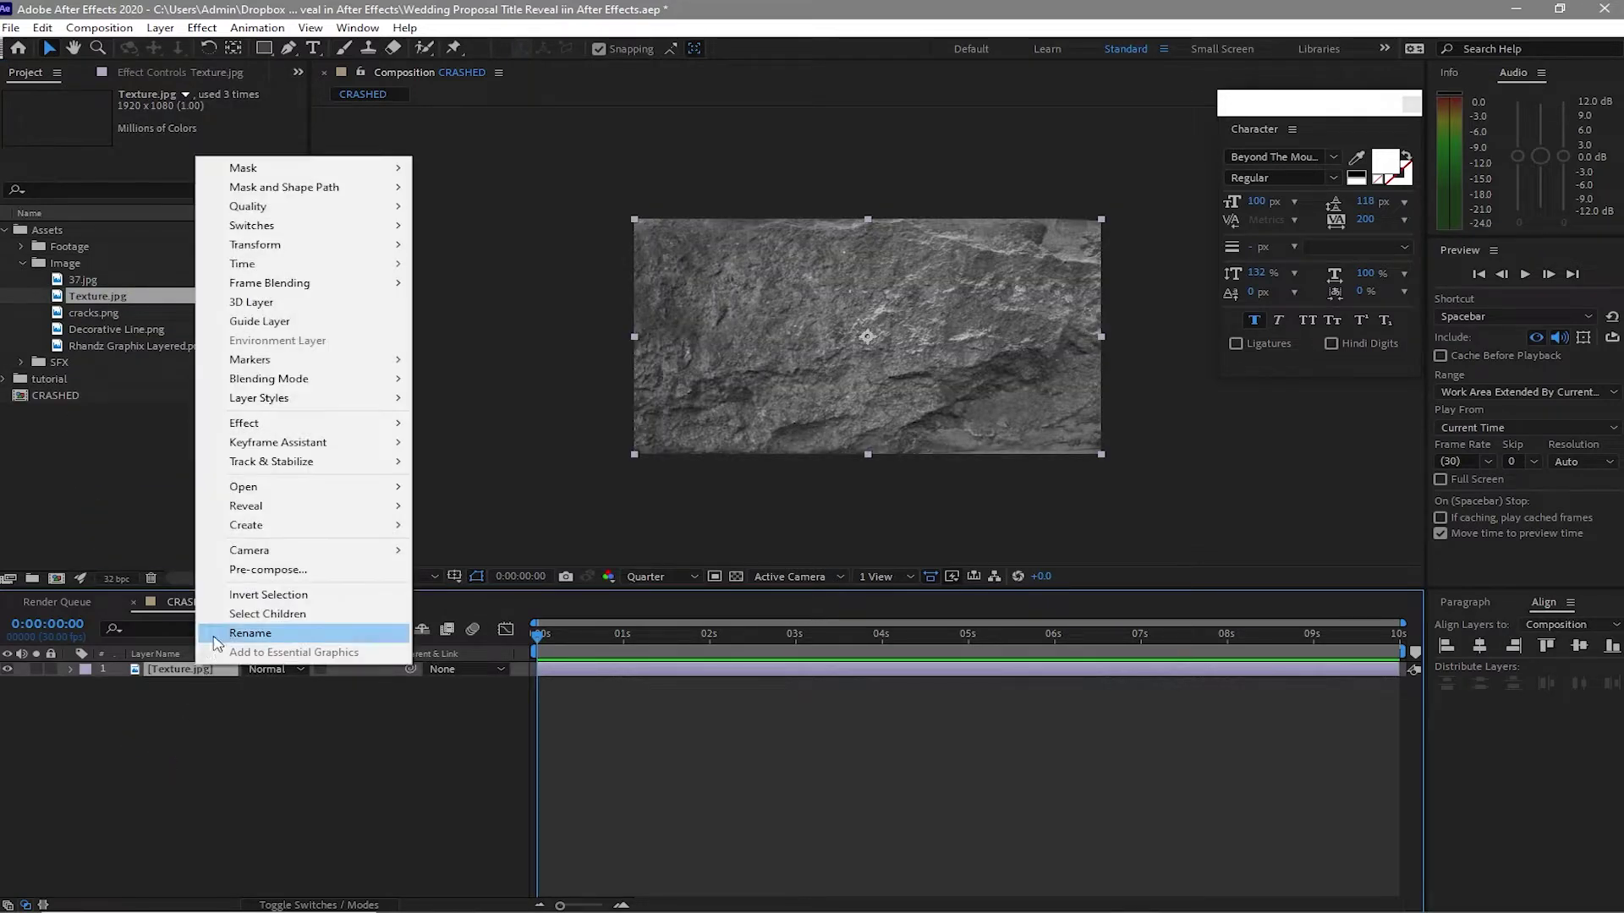
pyautogui.click(254, 570)
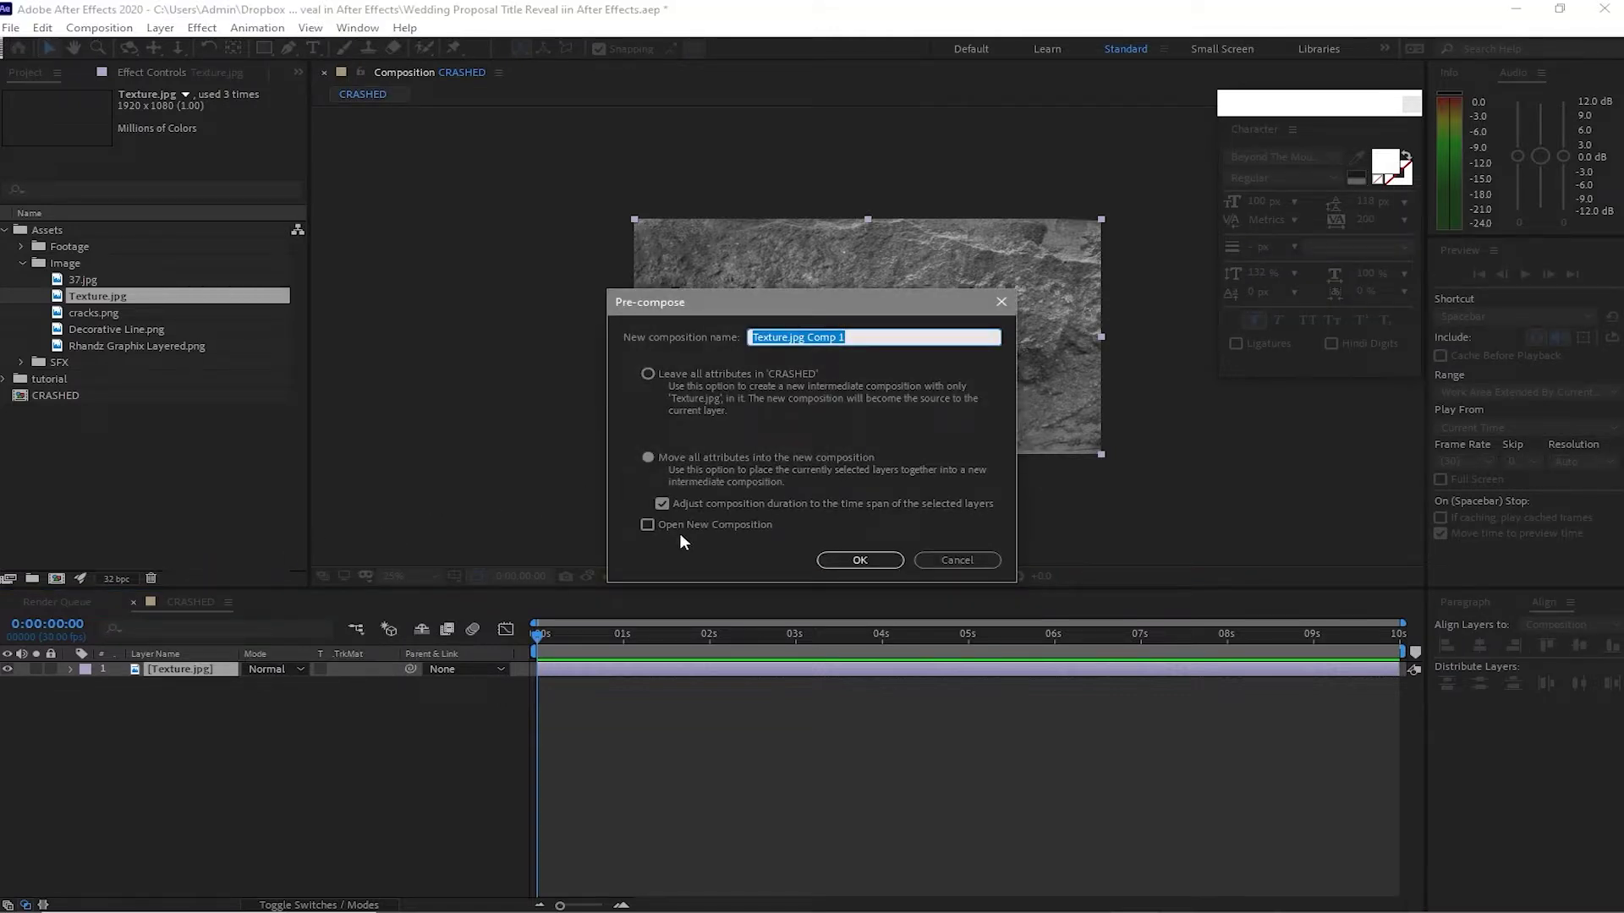
pyautogui.write('BG')
pyautogui.click(822, 561)
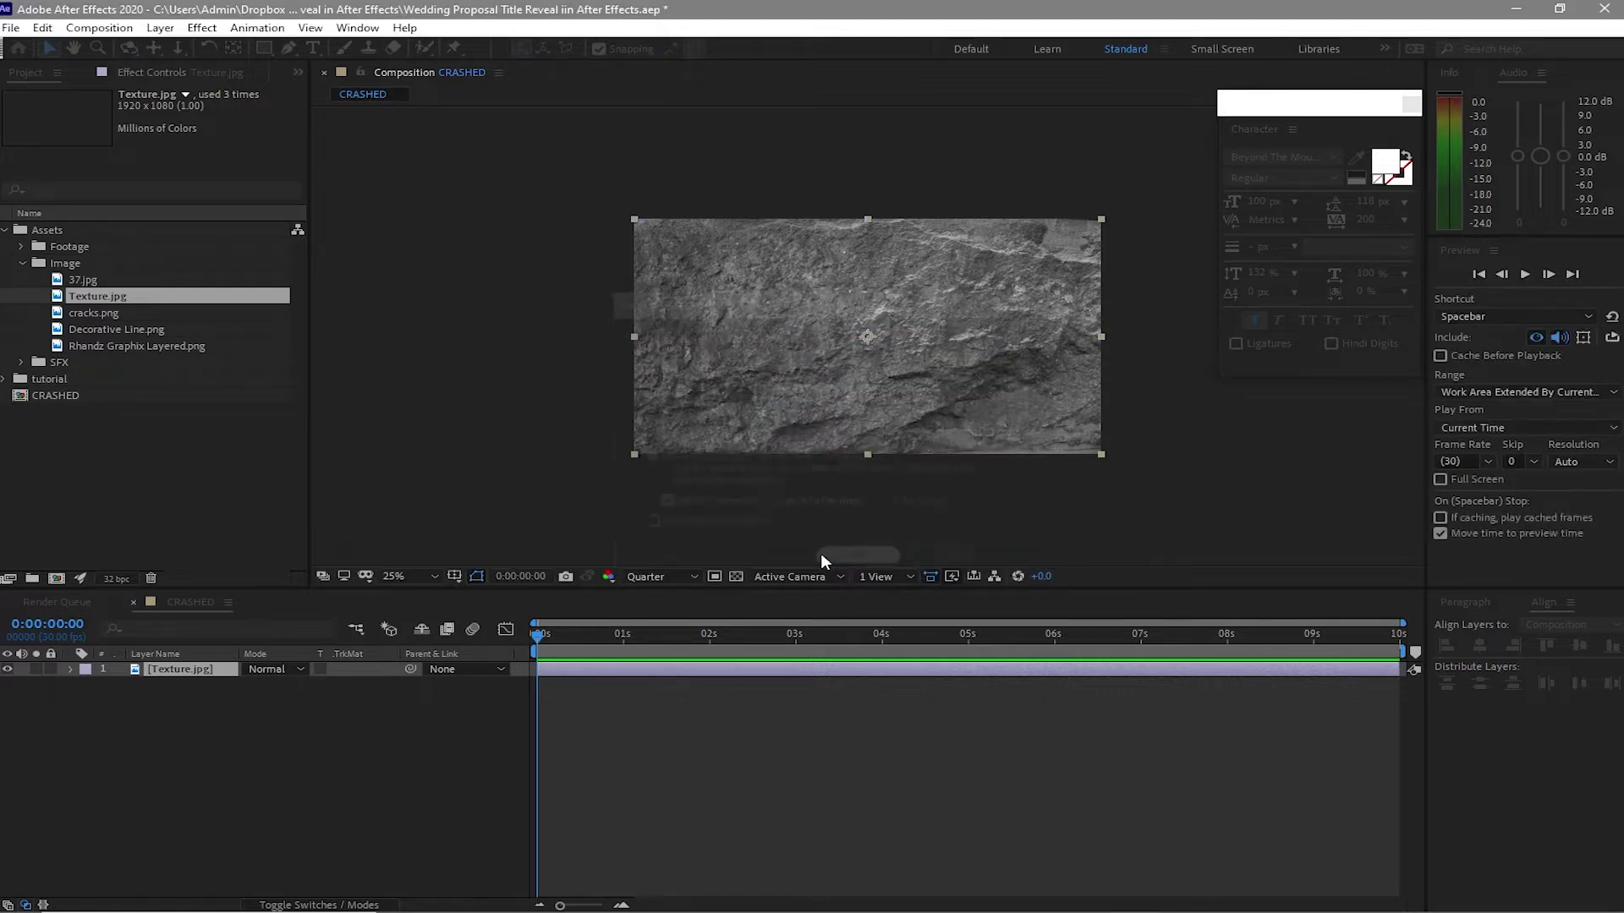
# - Copy the line IAM from the Notepad script and paste it into a new text layer over the rock texture
pyautogui.doubleClick(311, 51)
pyautogui.hotkey('alt', 'Tab')
pyautogui.moveTo(331, 286); pyautogui.dragTo(322, 303)
pyautogui.rightClick(310, 298)
pyautogui.click(329, 360)
pyautogui.click(1176, 228)
pyautogui.rightClick(795, 295)
pyautogui.click(829, 391)
pyautogui.click(49, 49)
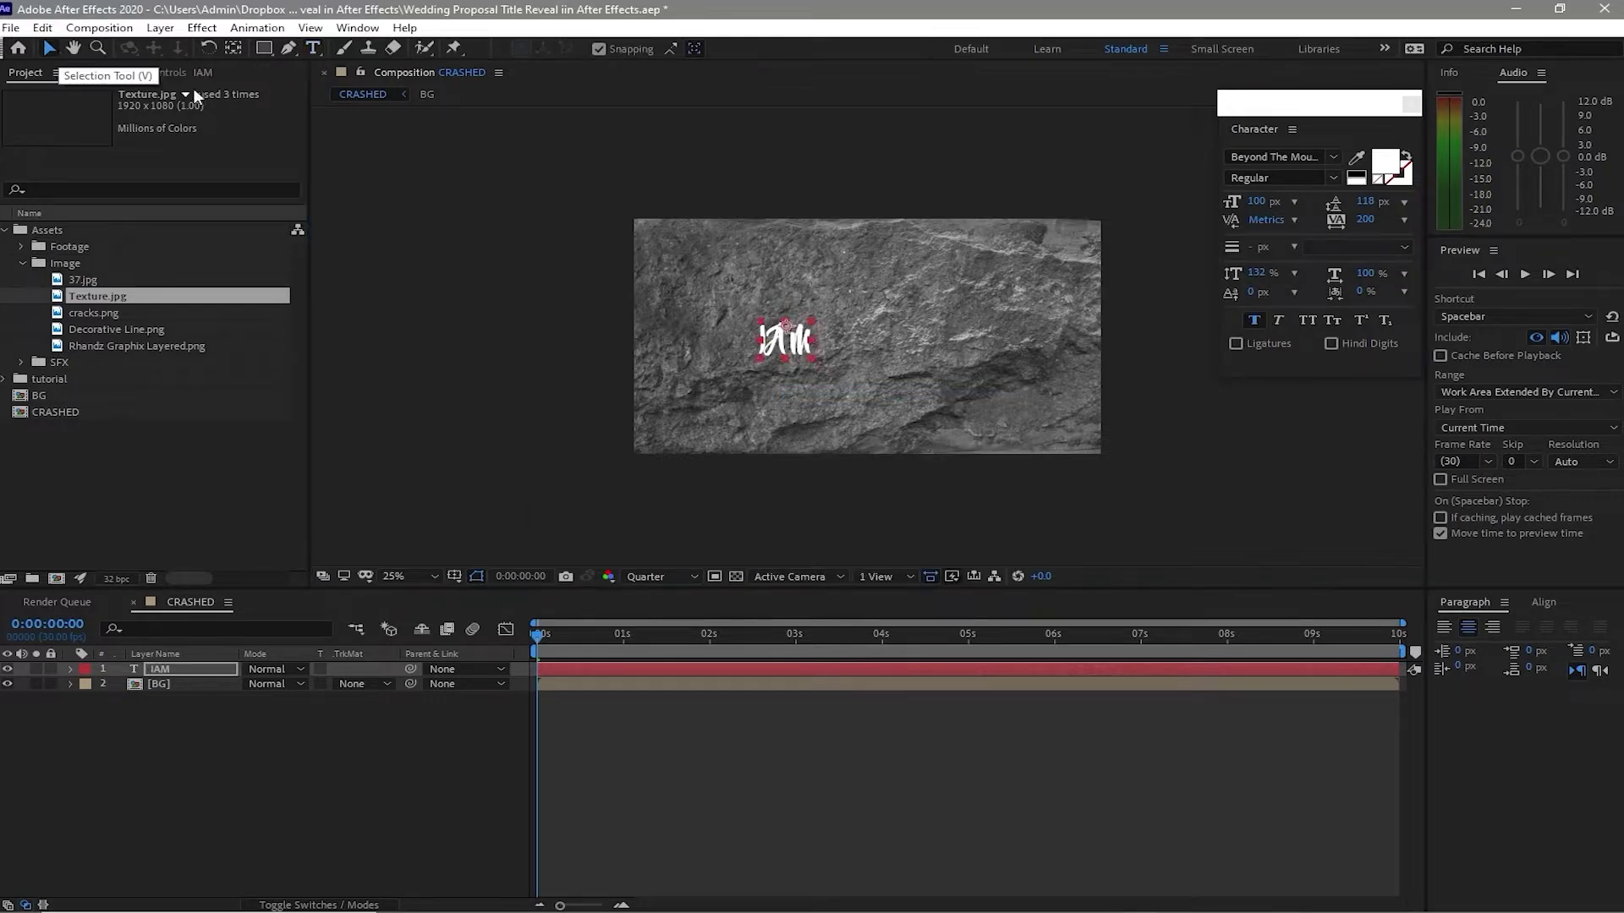
# - Set the IAM text to 72 px and place it in the horizontal middle near the frame's upper edge
pyautogui.click(1293, 202)
pyautogui.click(1330, 472)
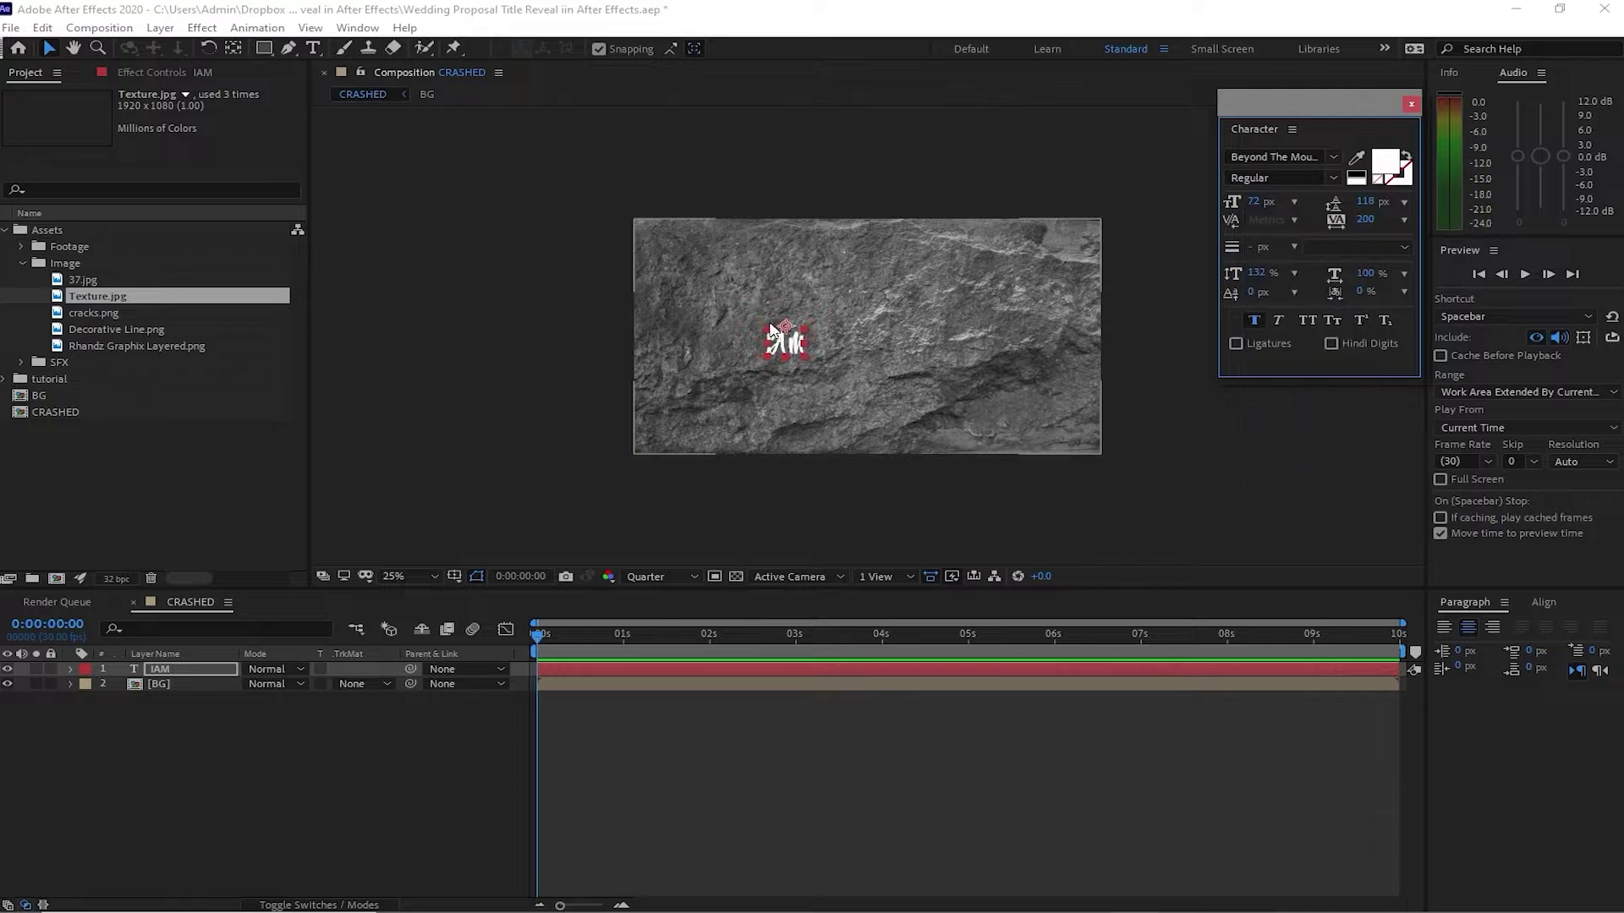
pyautogui.moveTo(784, 339); pyautogui.dragTo(867, 258)
pyautogui.click(1530, 606)
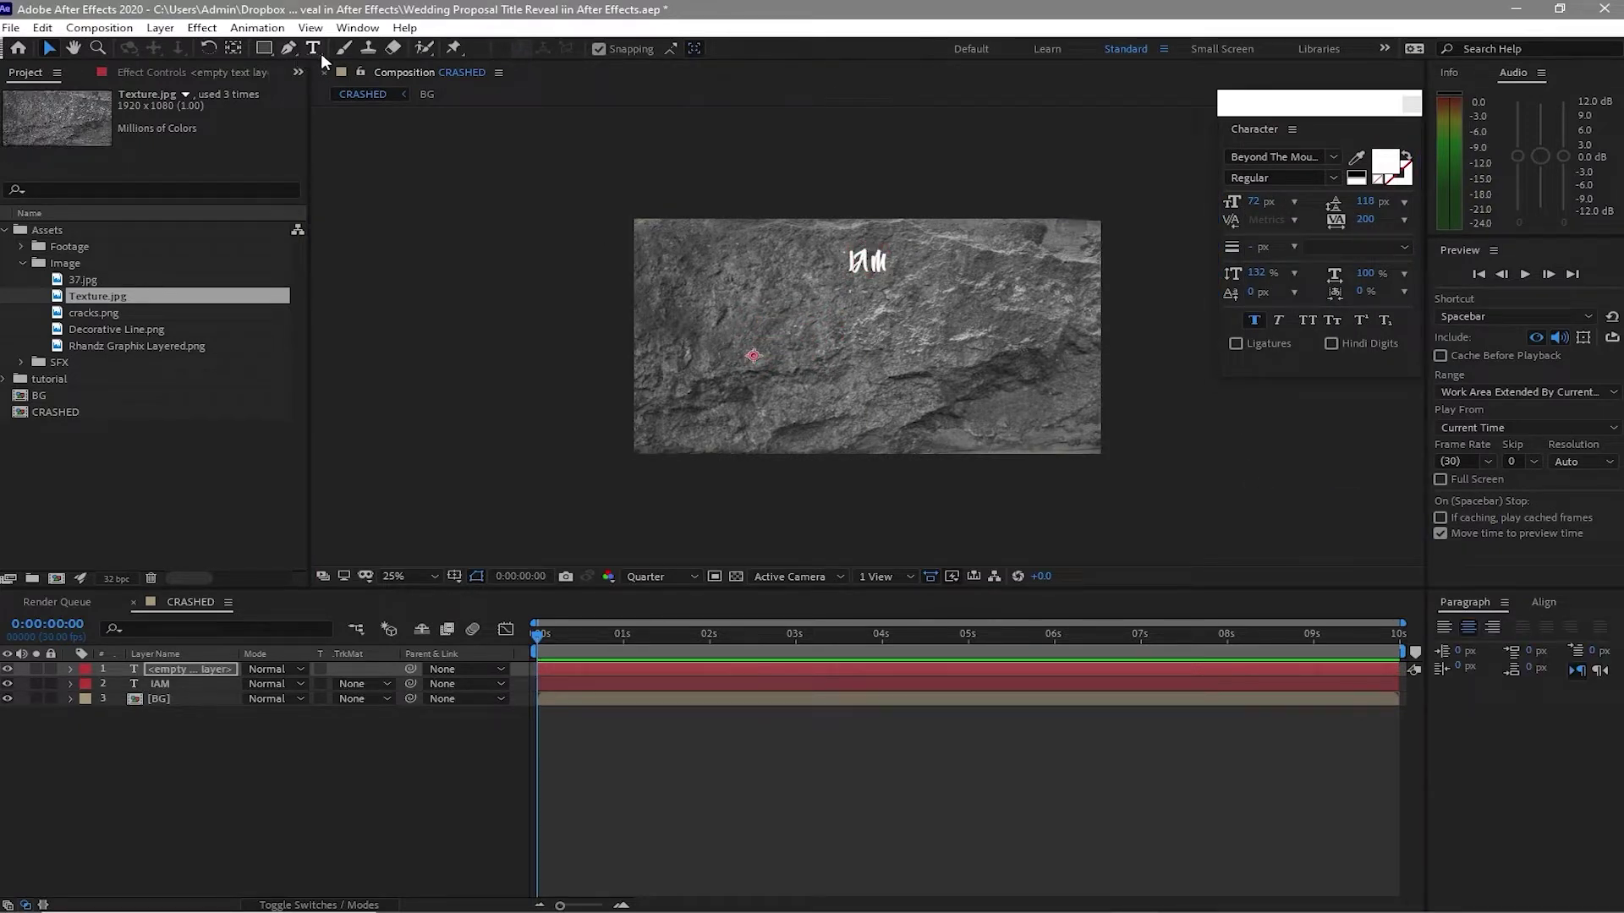
# - Copy the word Totally from the Notepad script and paste it into a new text layer
pyautogui.click(314, 49)
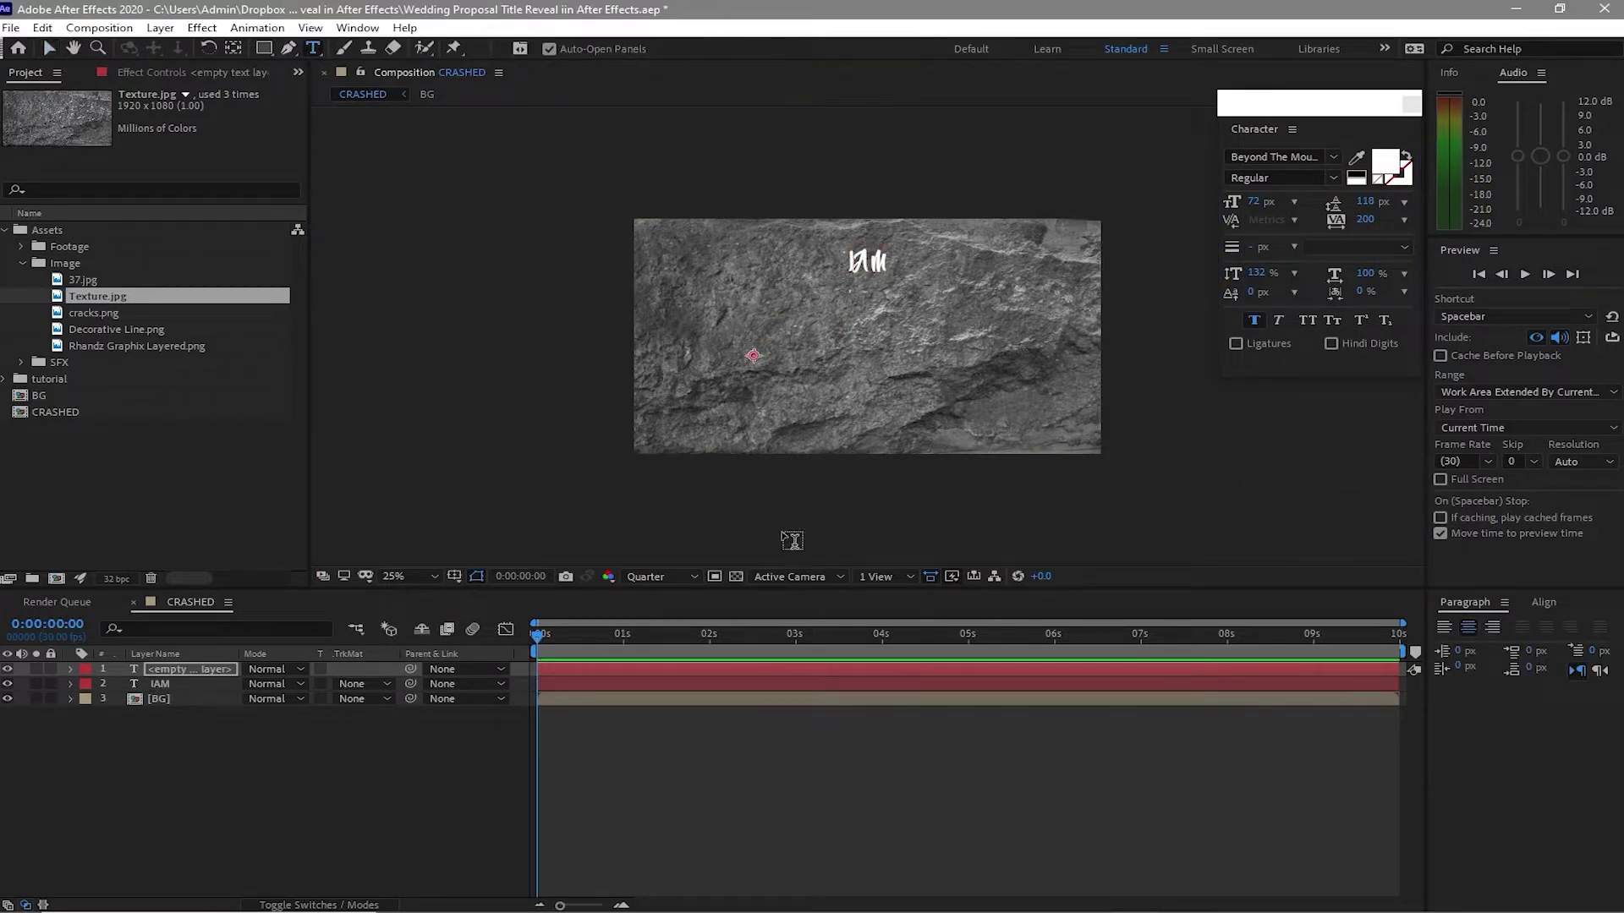
pyautogui.hotkey('alt', 'Tab')
pyautogui.moveTo(356, 314); pyautogui.dragTo(297, 313)
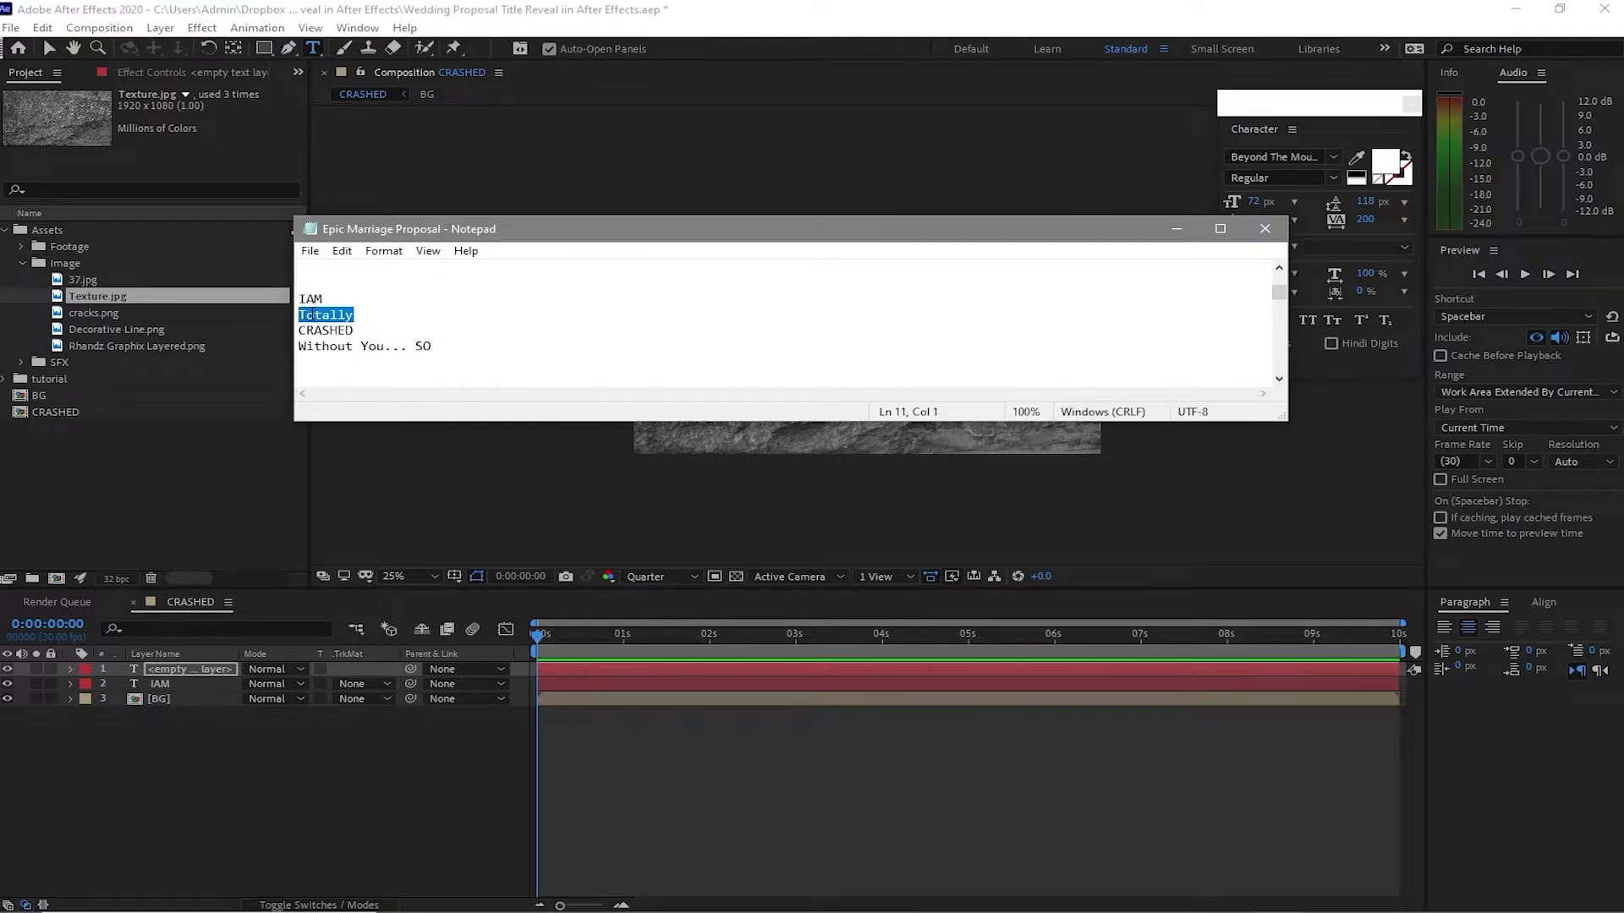
pyautogui.rightClick(309, 315)
pyautogui.click(352, 364)
pyautogui.hotkey('alt', 'Tab')
pyautogui.click(772, 317)
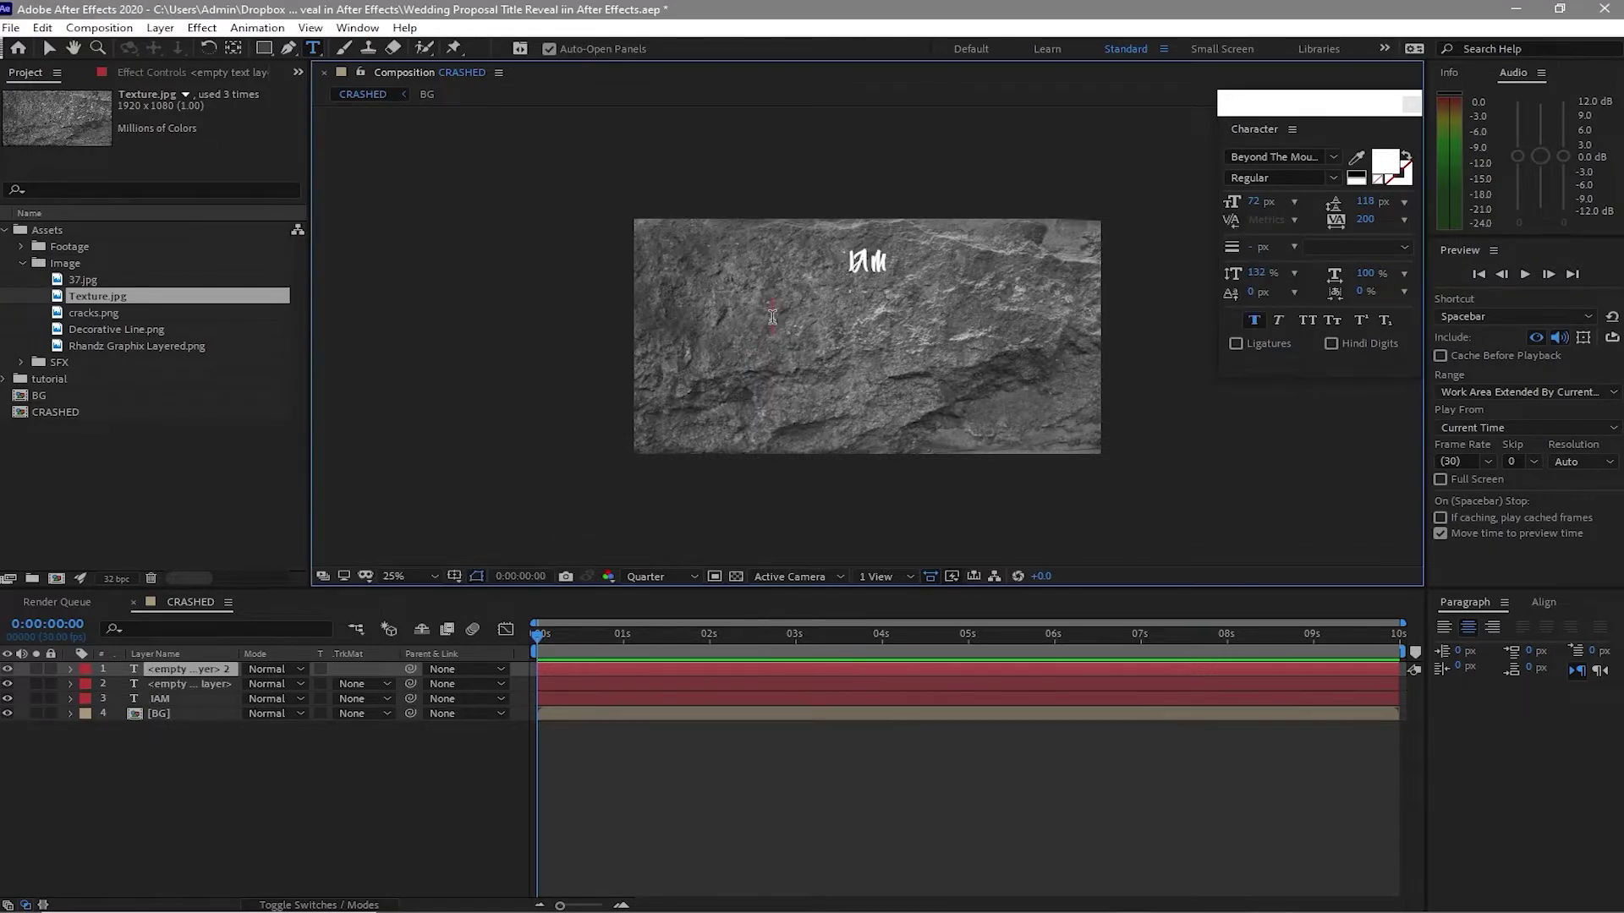
pyautogui.rightClick(773, 317)
pyautogui.click(837, 398)
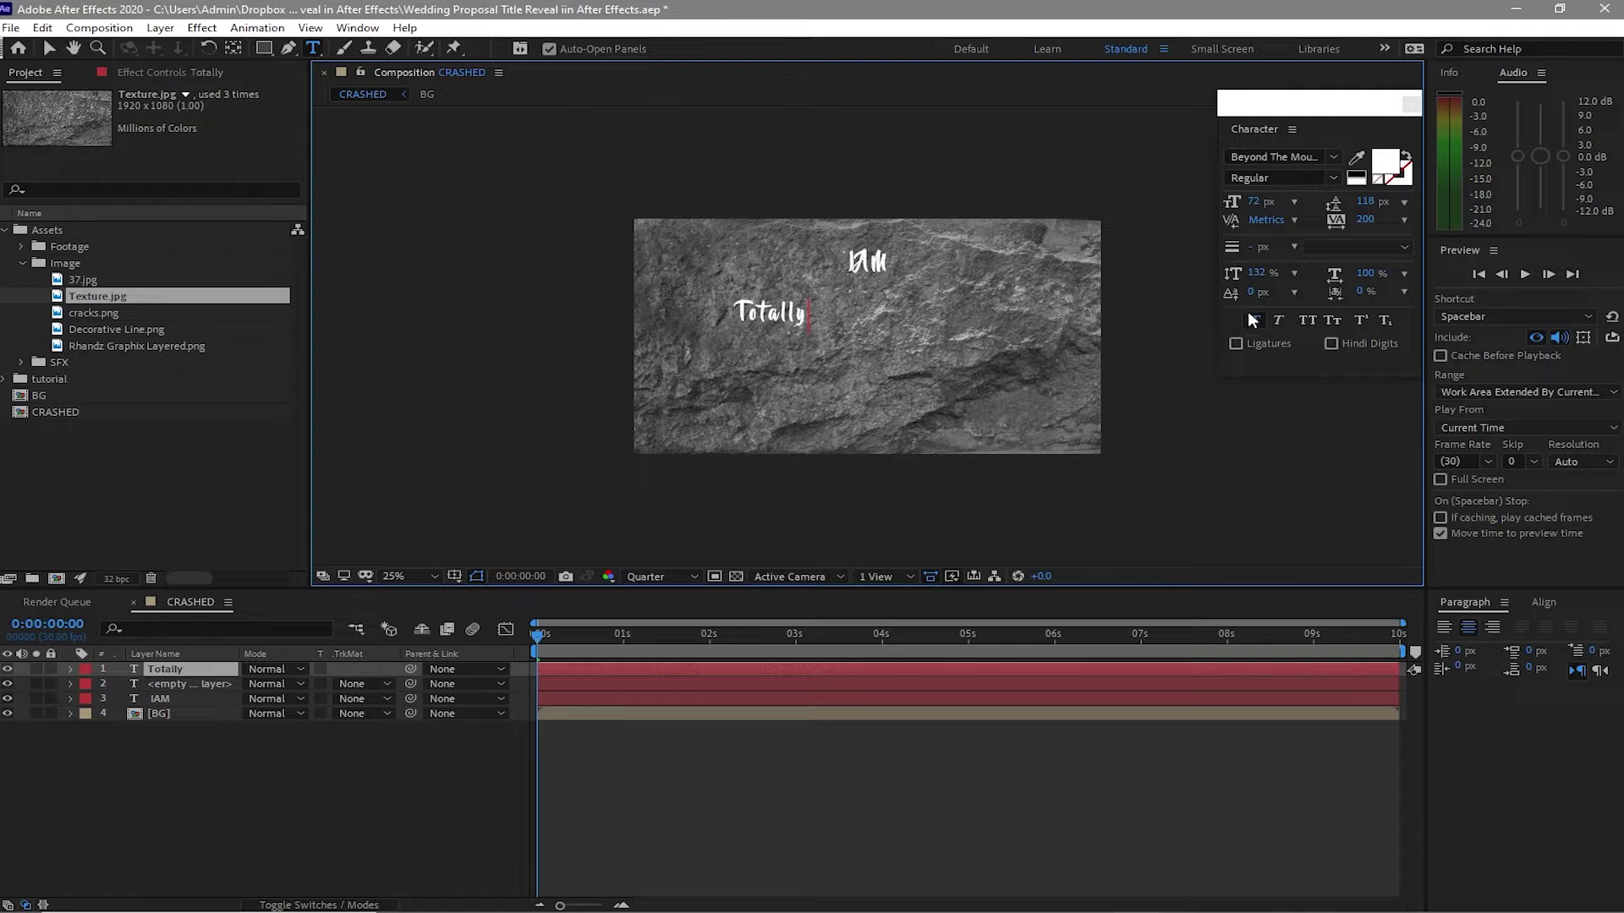
# - Set the Totally text to 100 px, move it just below IAM and centre it horizontally in the composition
pyautogui.click(49, 48)
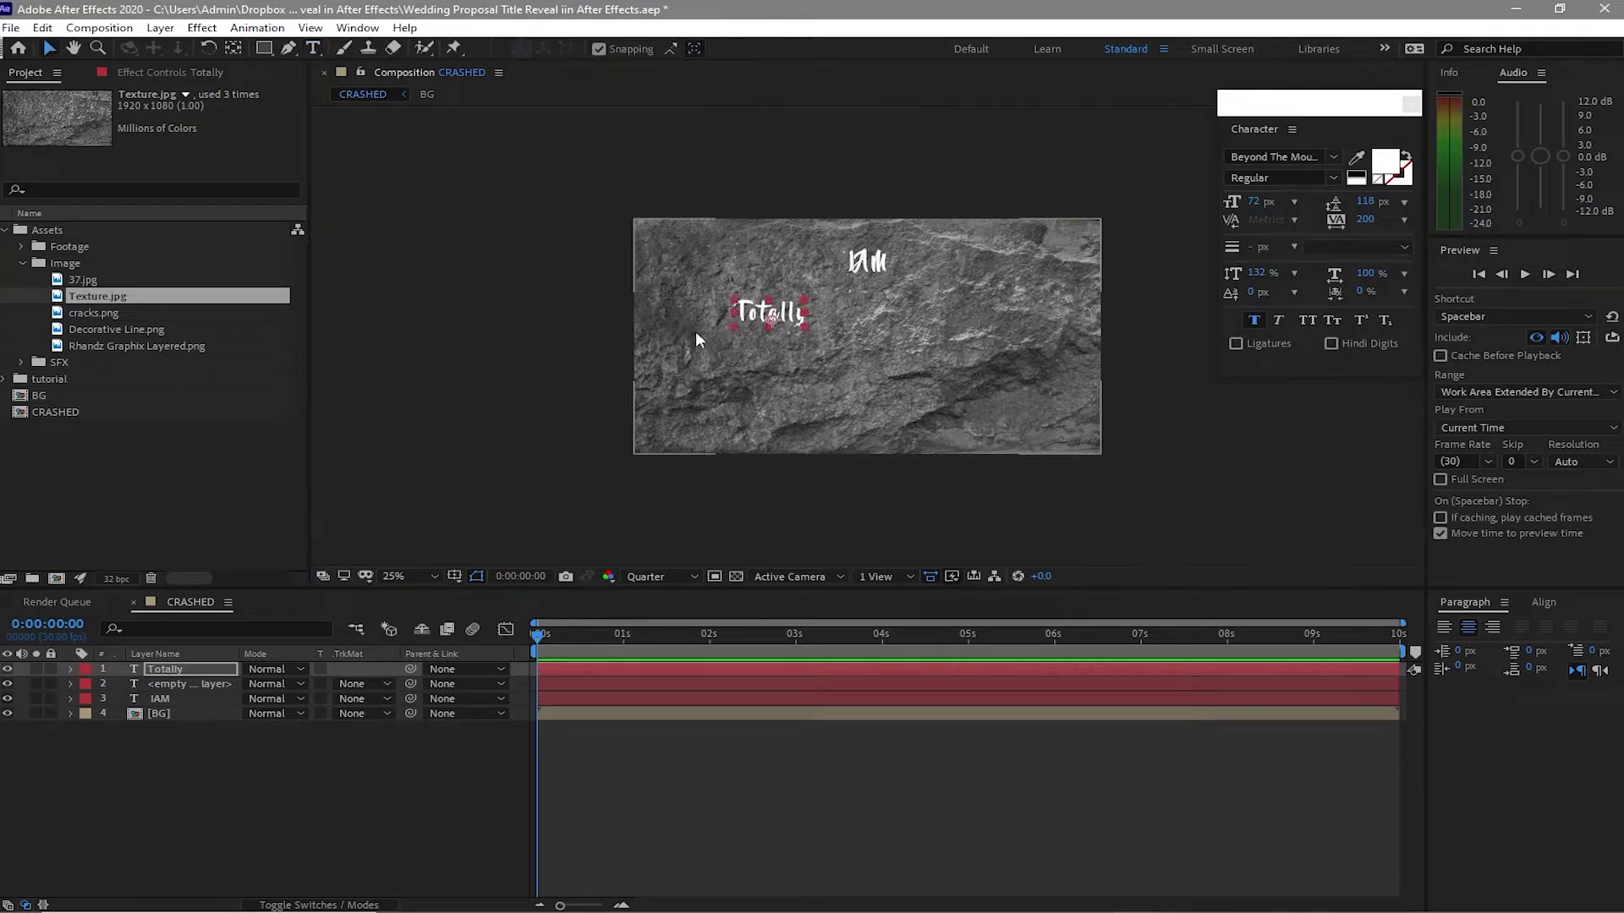
pyautogui.click(1252, 201)
pyautogui.write('100')
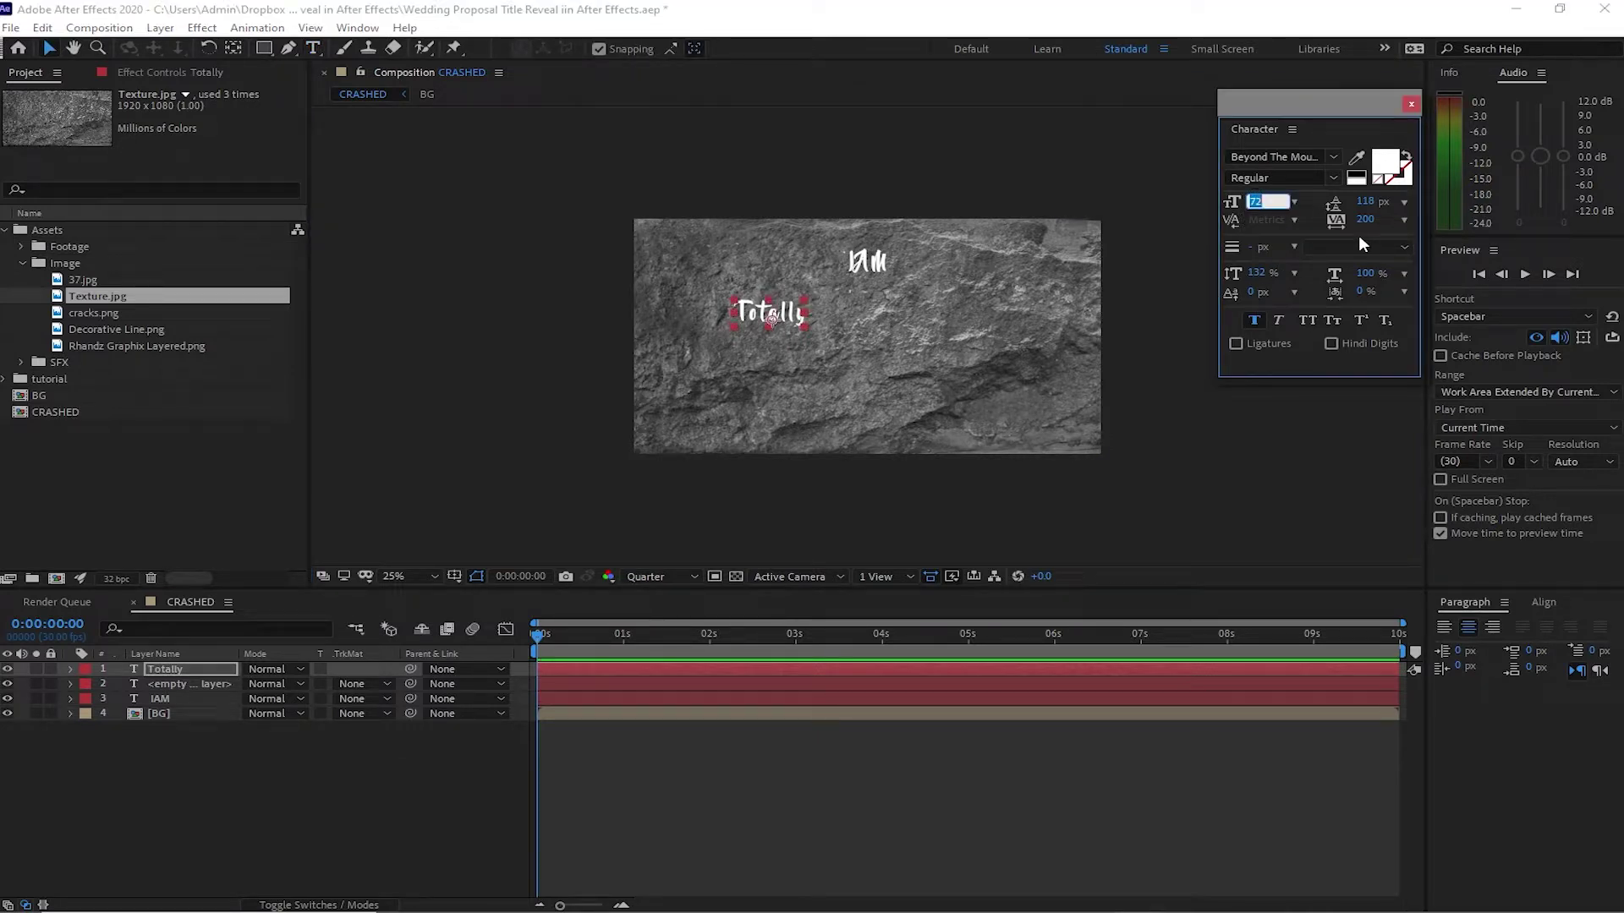
pyautogui.press('Return')
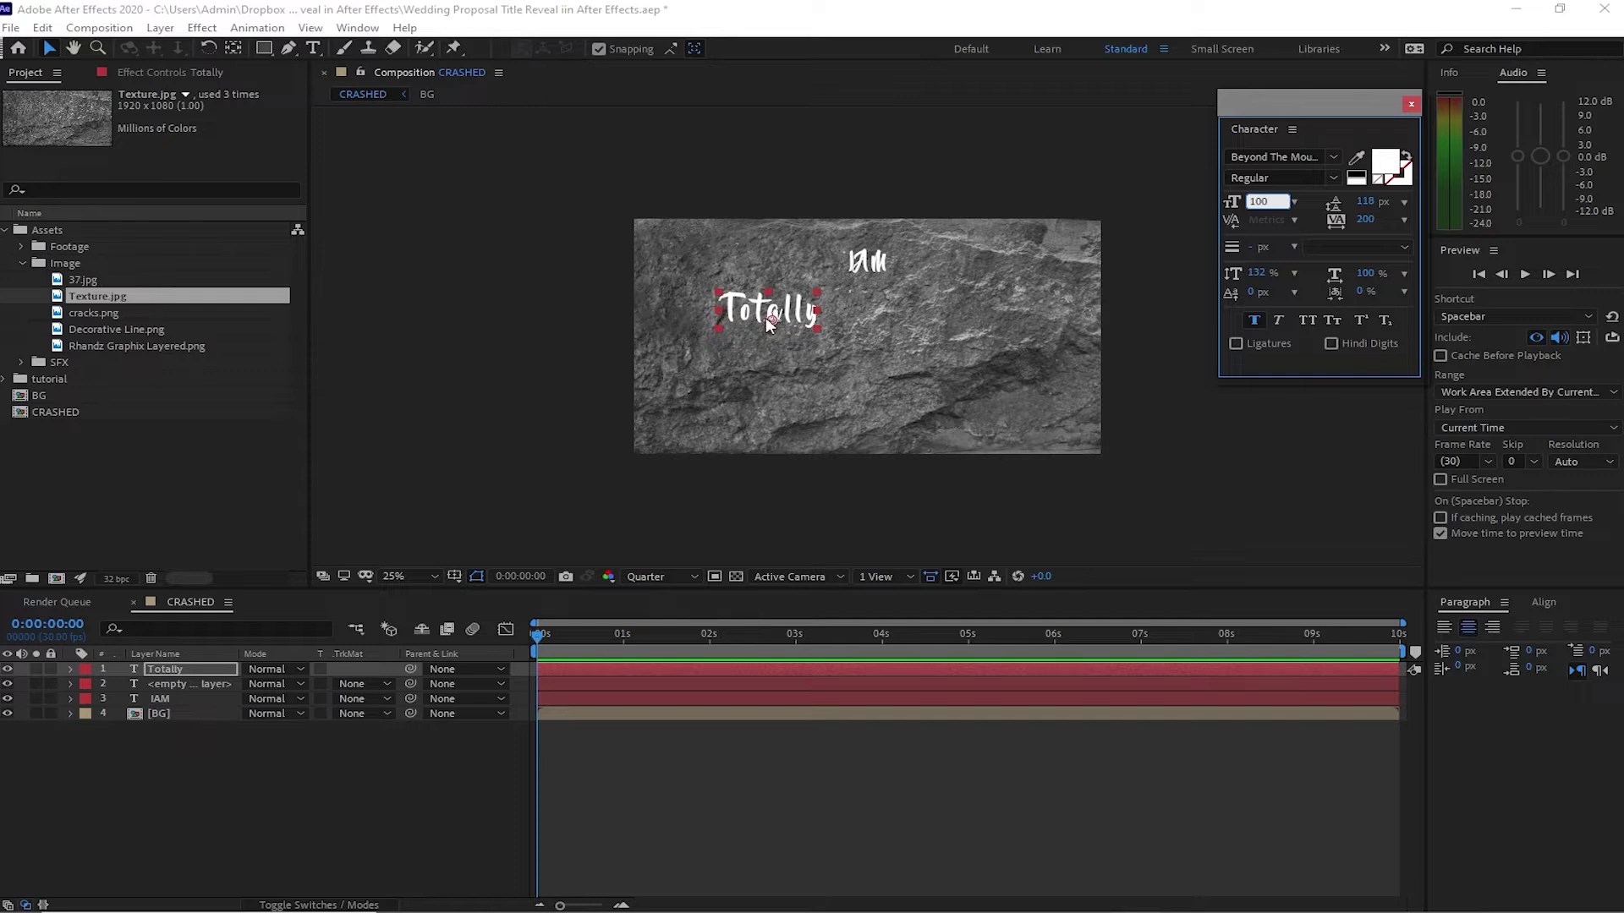
pyautogui.moveTo(783, 319); pyautogui.dragTo(878, 303)
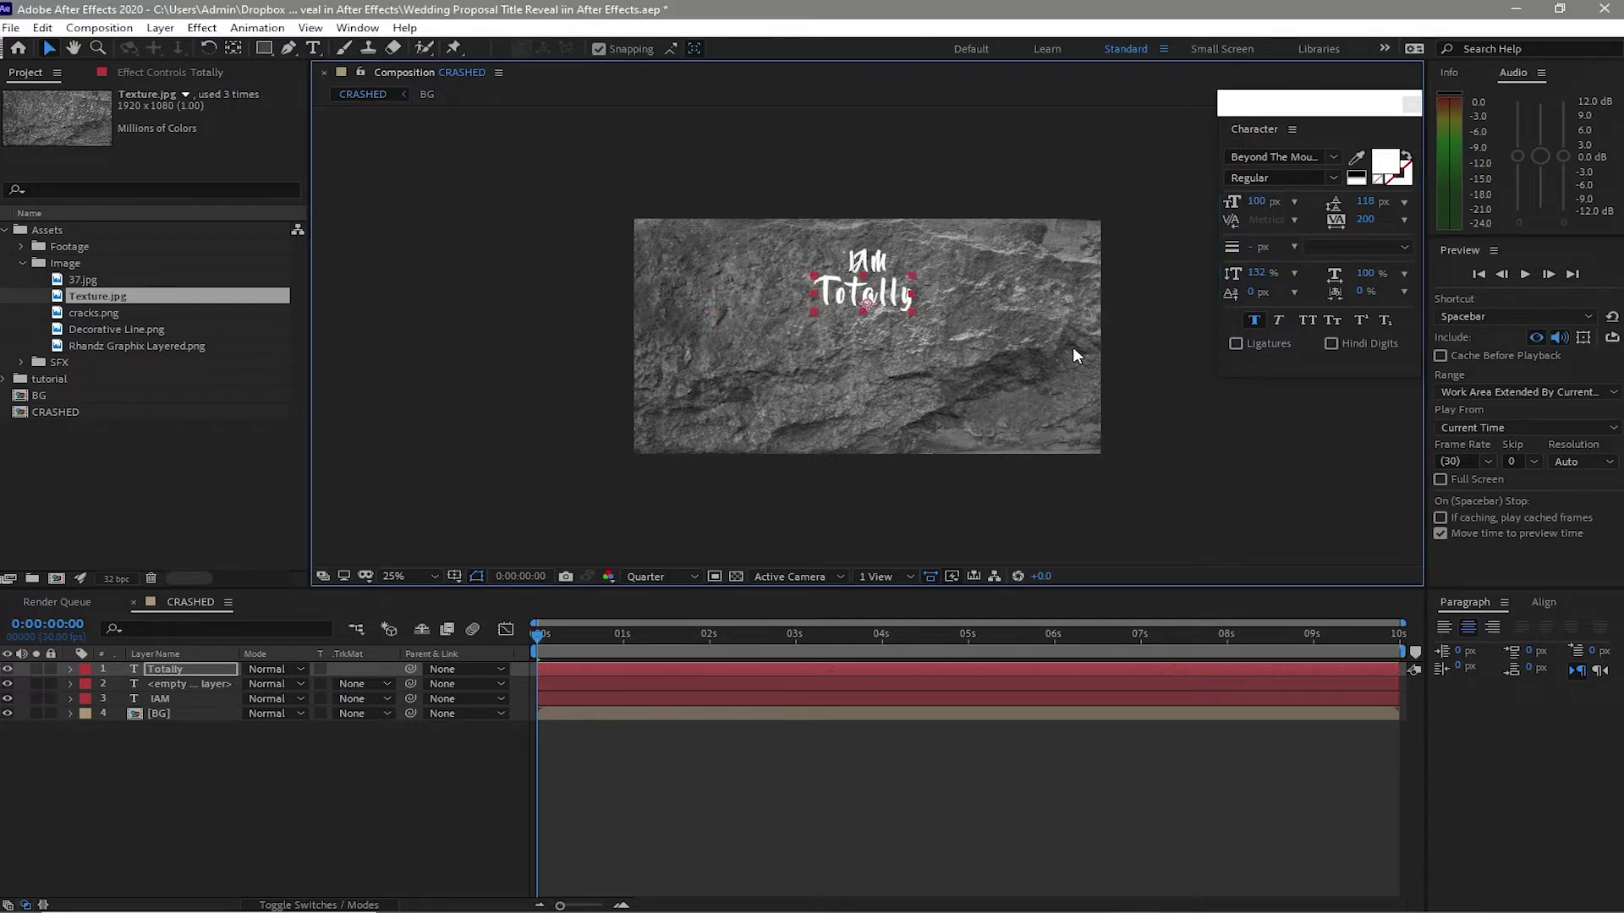
pyautogui.click(1542, 603)
pyautogui.click(1479, 647)
# - Copy the line "Without You... SO" from the Notepad script and paste it into a new text layer in the lower half of the frame
pyautogui.hotkey('ctrl', 't')
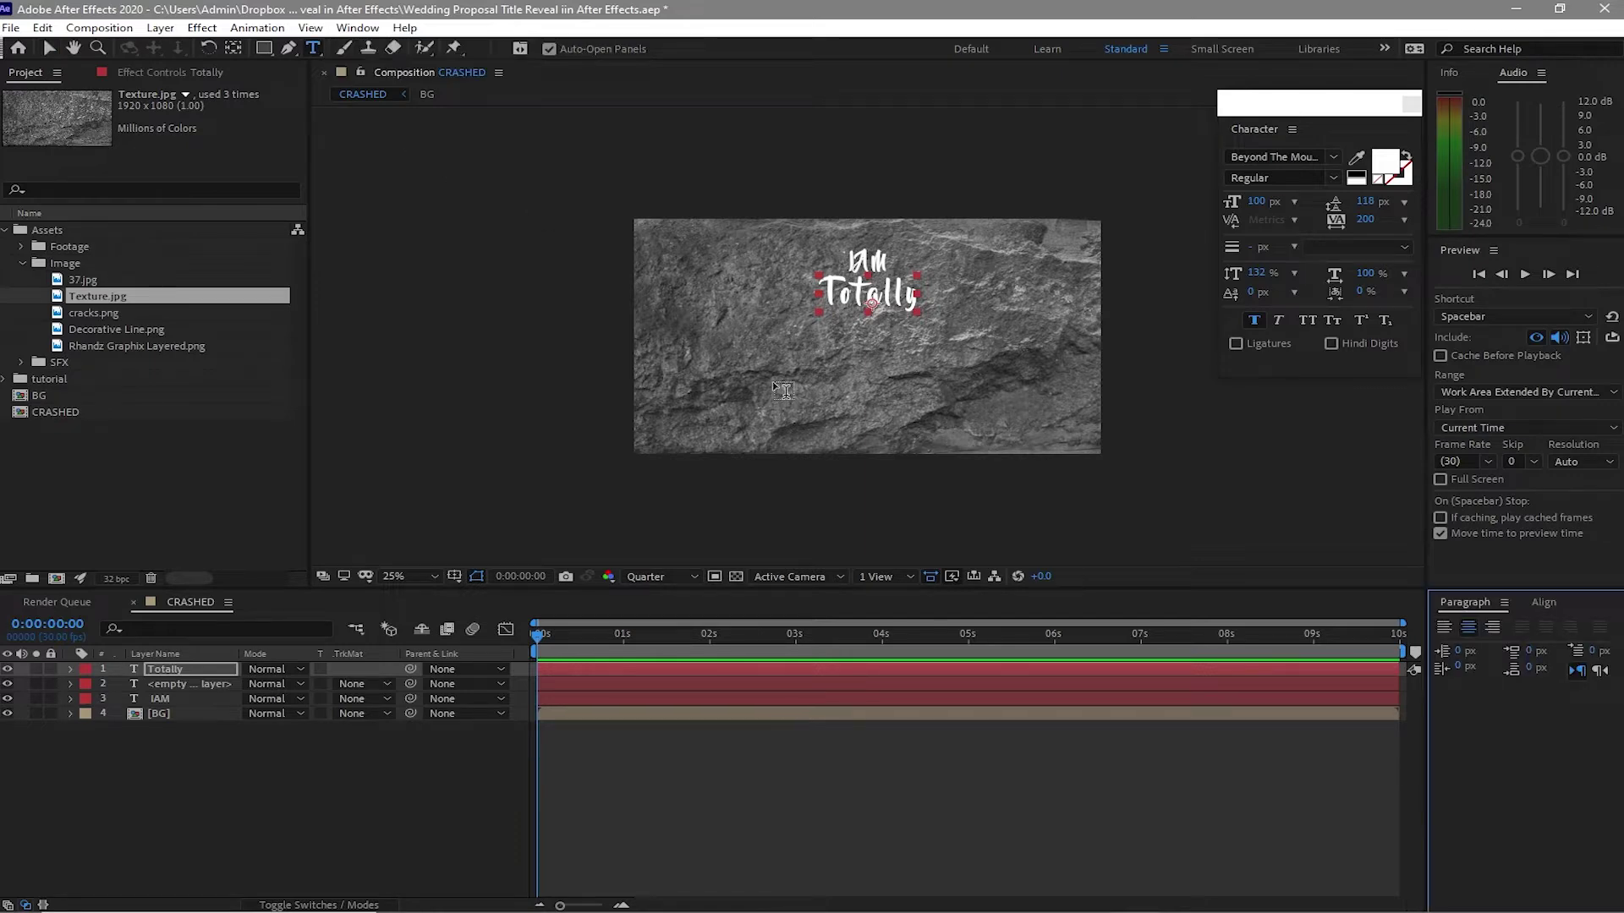
pyautogui.click(773, 382)
pyautogui.hotkey('alt', 'Tab')
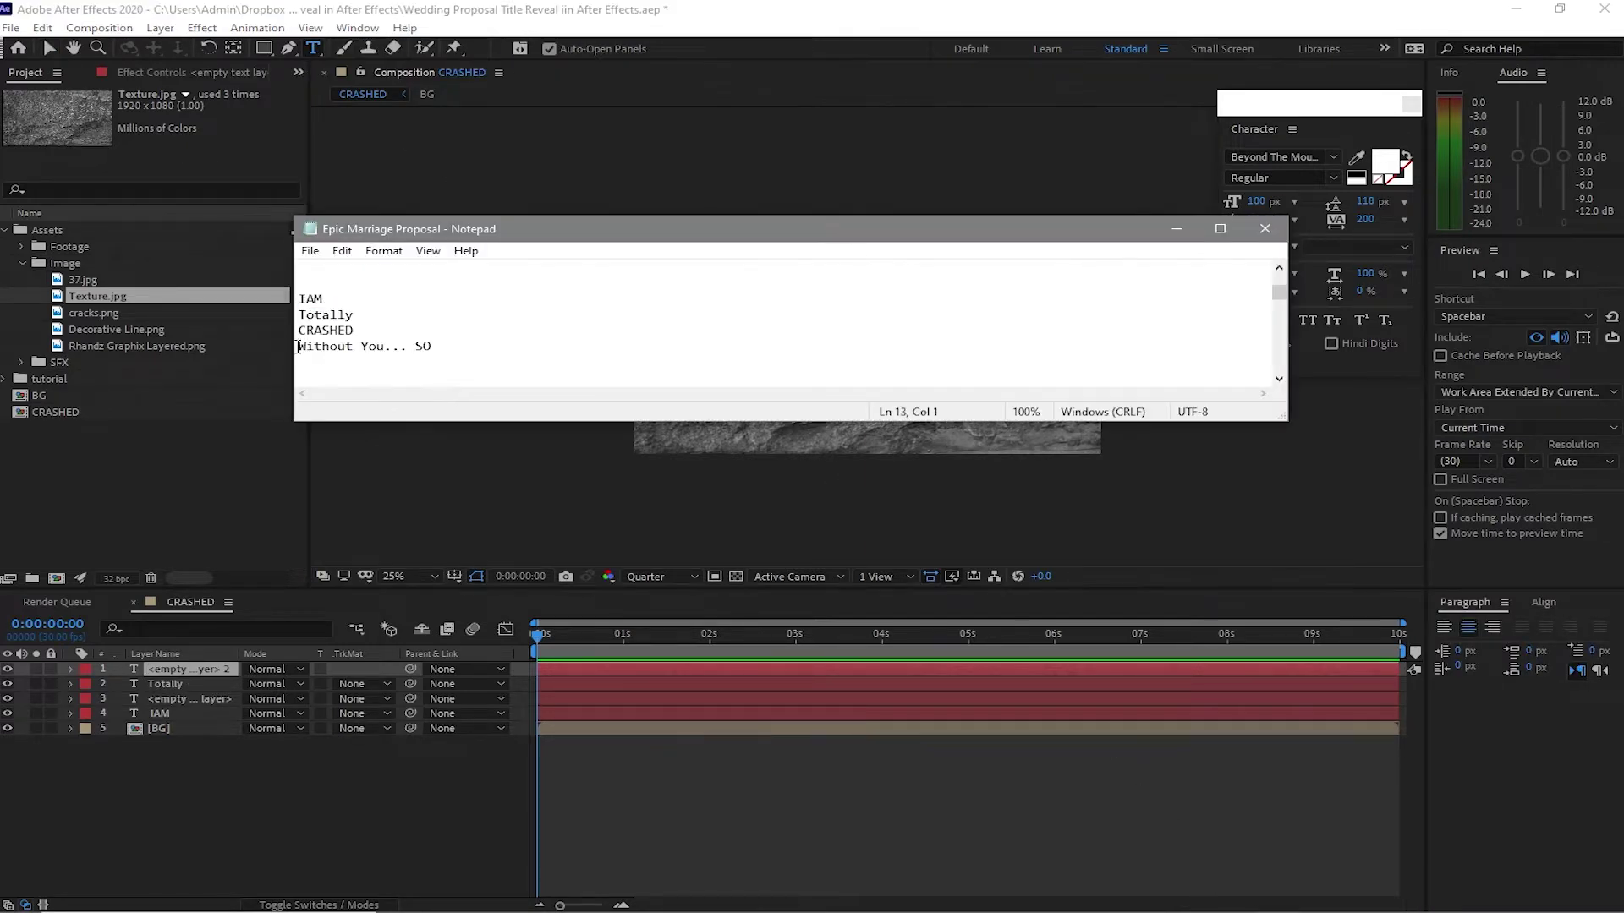
pyautogui.moveTo(298, 346); pyautogui.dragTo(433, 347)
pyautogui.hotkey('ctrl', 'c')
pyautogui.rightClick(375, 347)
pyautogui.click(402, 403)
pyautogui.hotkey('alt', 'Tab')
pyautogui.rightClick(771, 385)
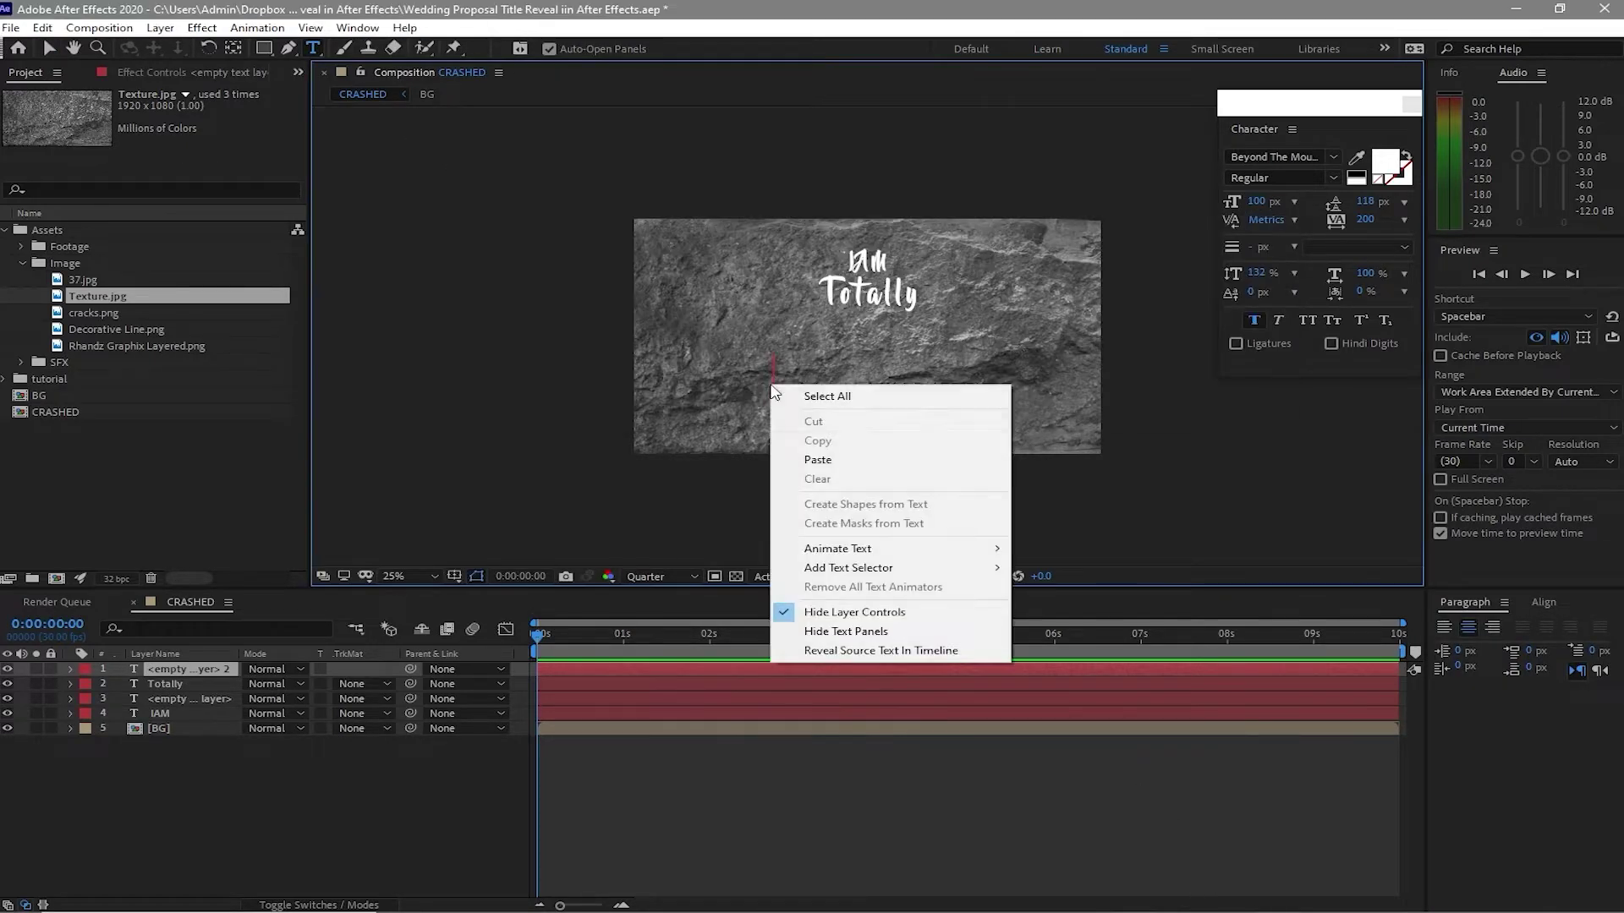
pyautogui.click(806, 460)
# - Centre the "Without You... SO" text horizontally in the composition and adjust its position in the lower part of the frame
pyautogui.press('Escape')
pyautogui.press('v')
pyautogui.click(1543, 601)
pyautogui.click(1479, 645)
pyautogui.moveTo(877, 386); pyautogui.dragTo(872, 400)
# - Start another text layer between Totally and "Without You... SO" and set its font to iCrack
pyautogui.click(313, 48)
pyautogui.click(717, 330)
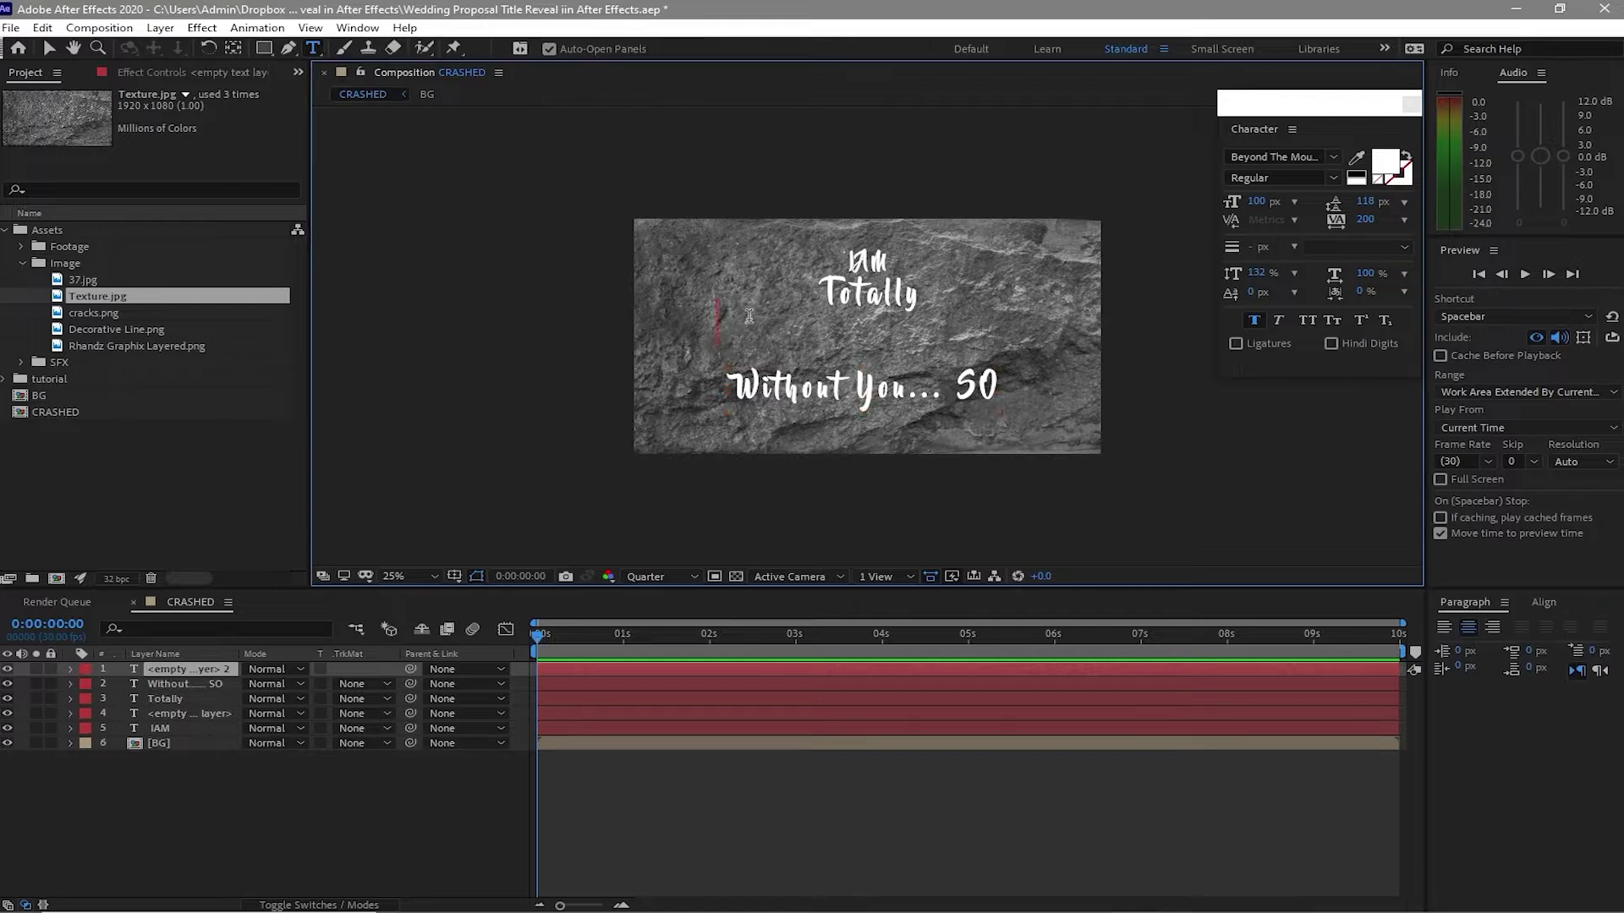
pyautogui.click(1329, 155)
pyautogui.write('icr')
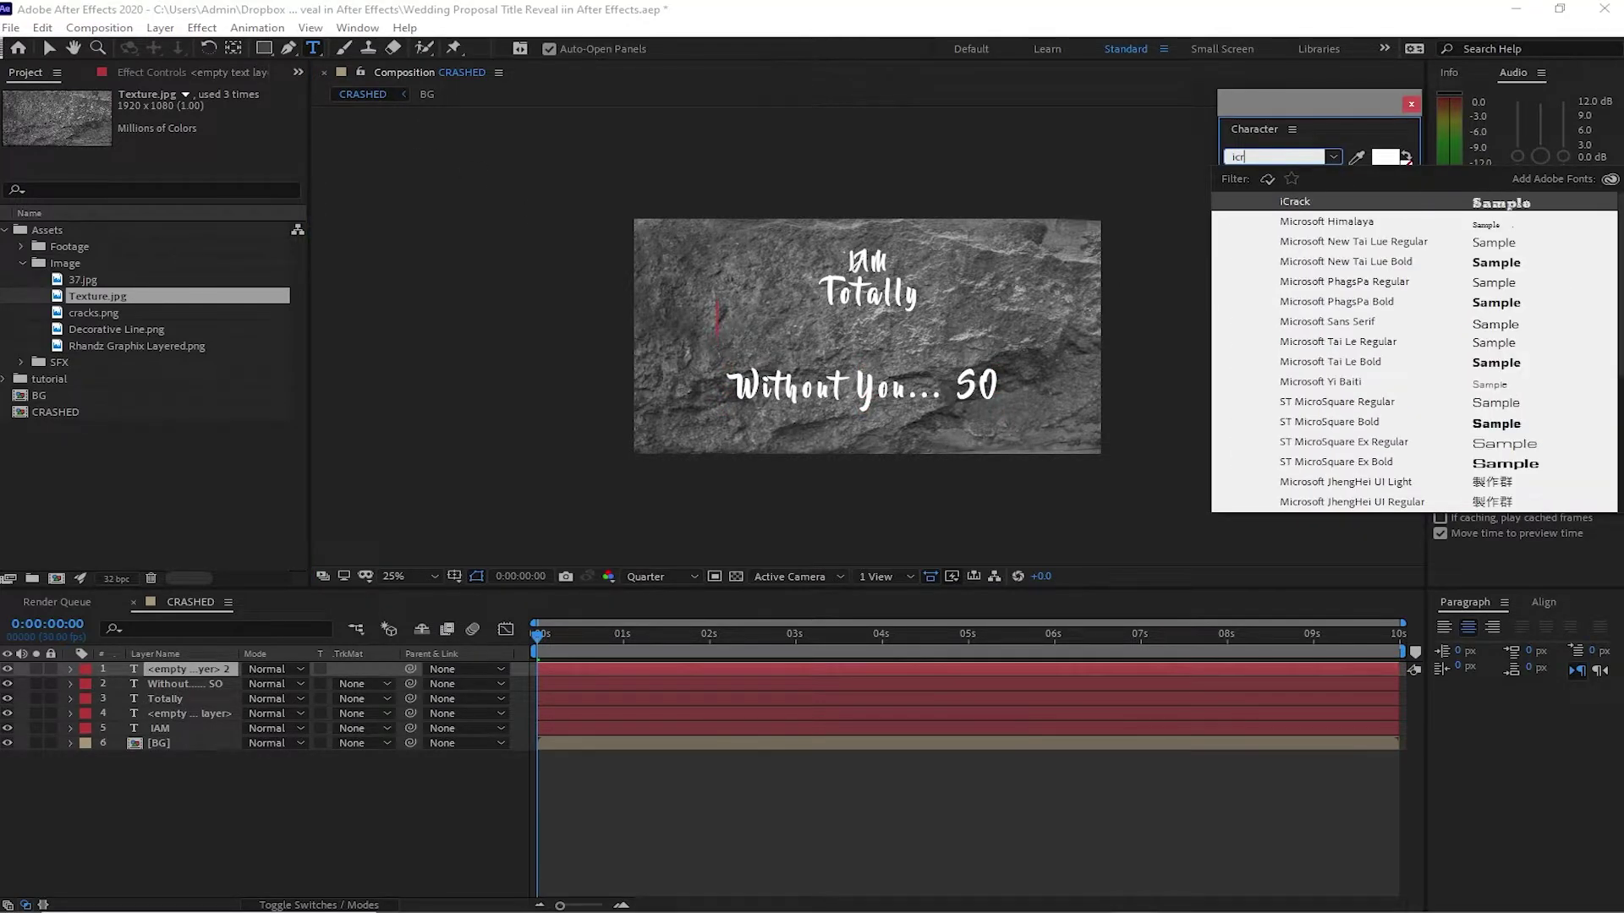
pyautogui.write('ack')
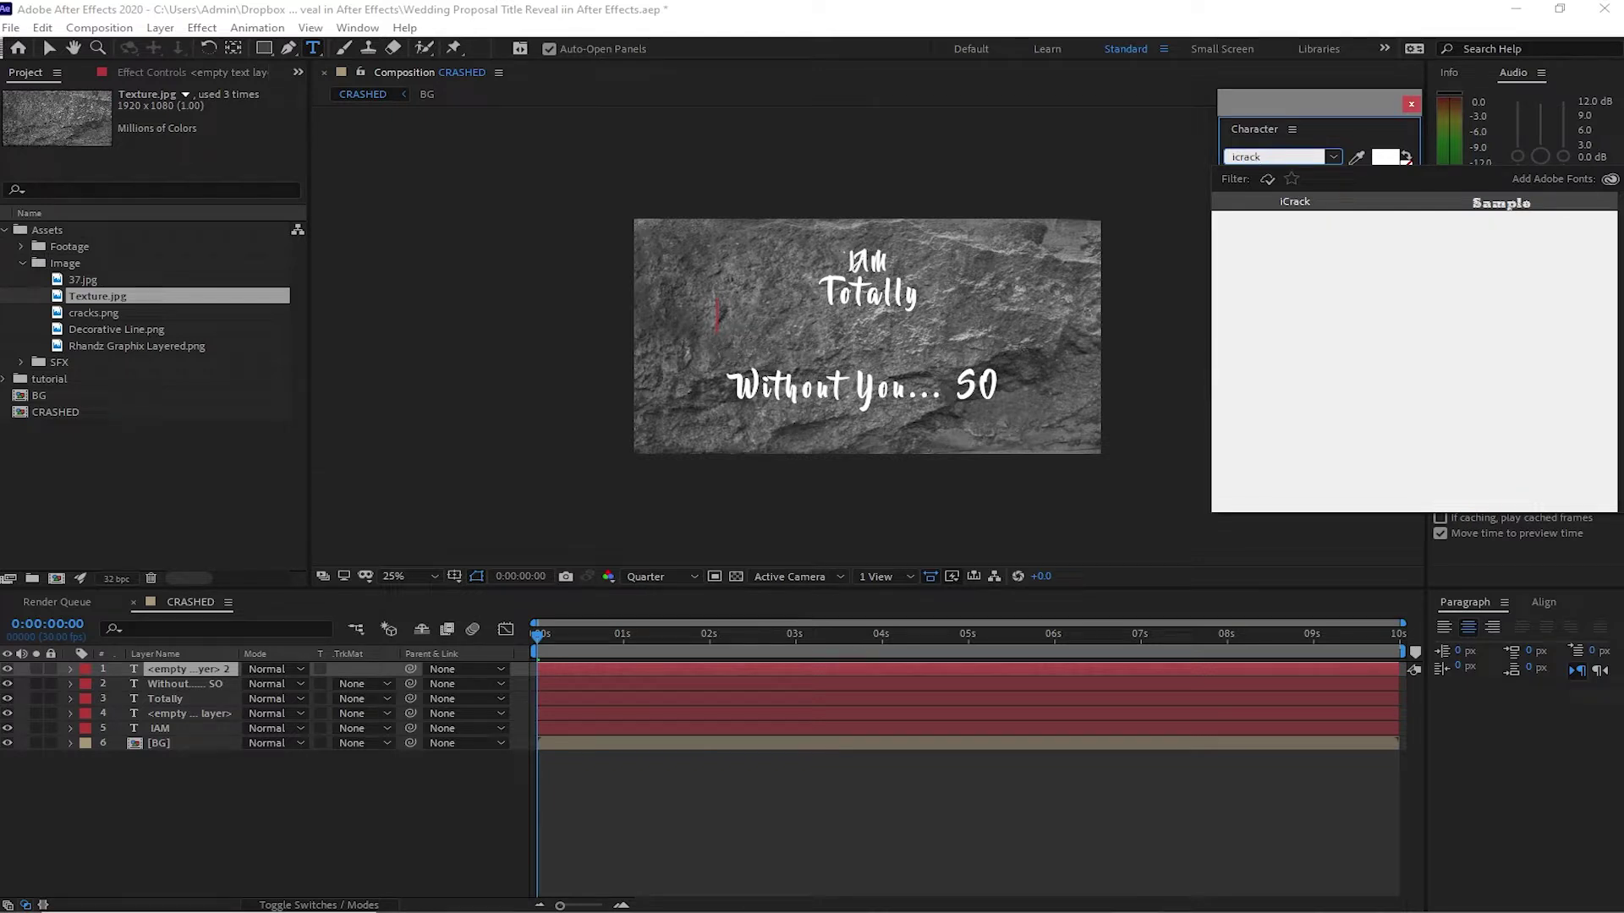
pyautogui.click(1296, 206)
# - Copy the word CRASHED from the Notepad script and paste it into the new iCrack text layer
pyautogui.hotkey('alt', 'Tab')
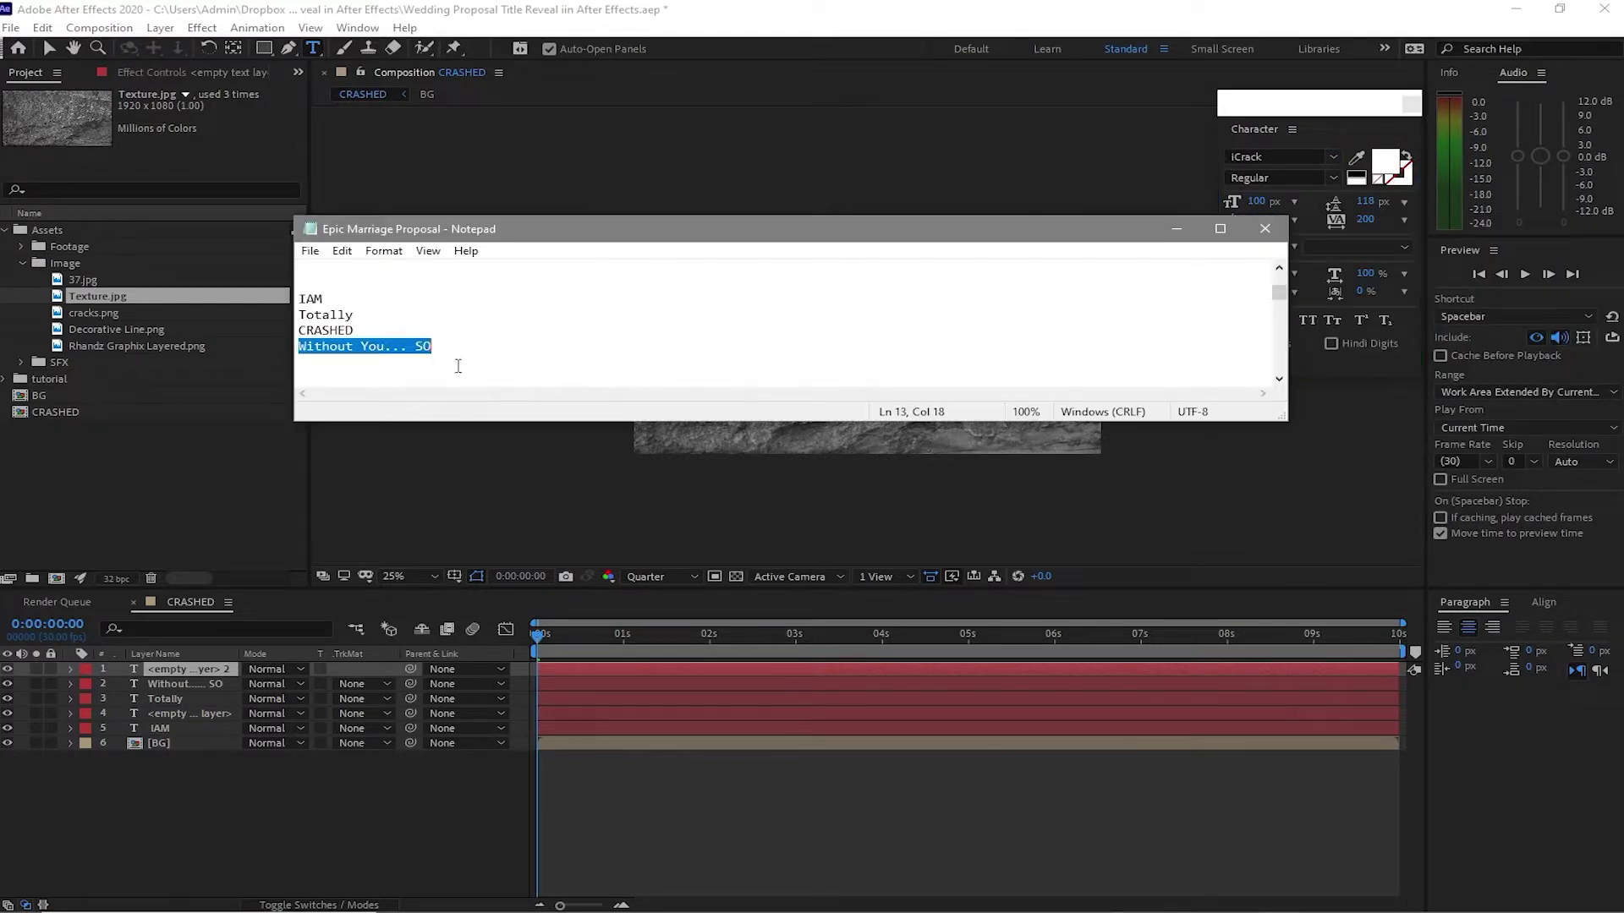
pyautogui.moveTo(396, 336); pyautogui.dragTo(298, 333)
pyautogui.rightClick(349, 335)
pyautogui.click(372, 392)
pyautogui.hotkey('alt', 'Tab')
pyautogui.rightClick(771, 333)
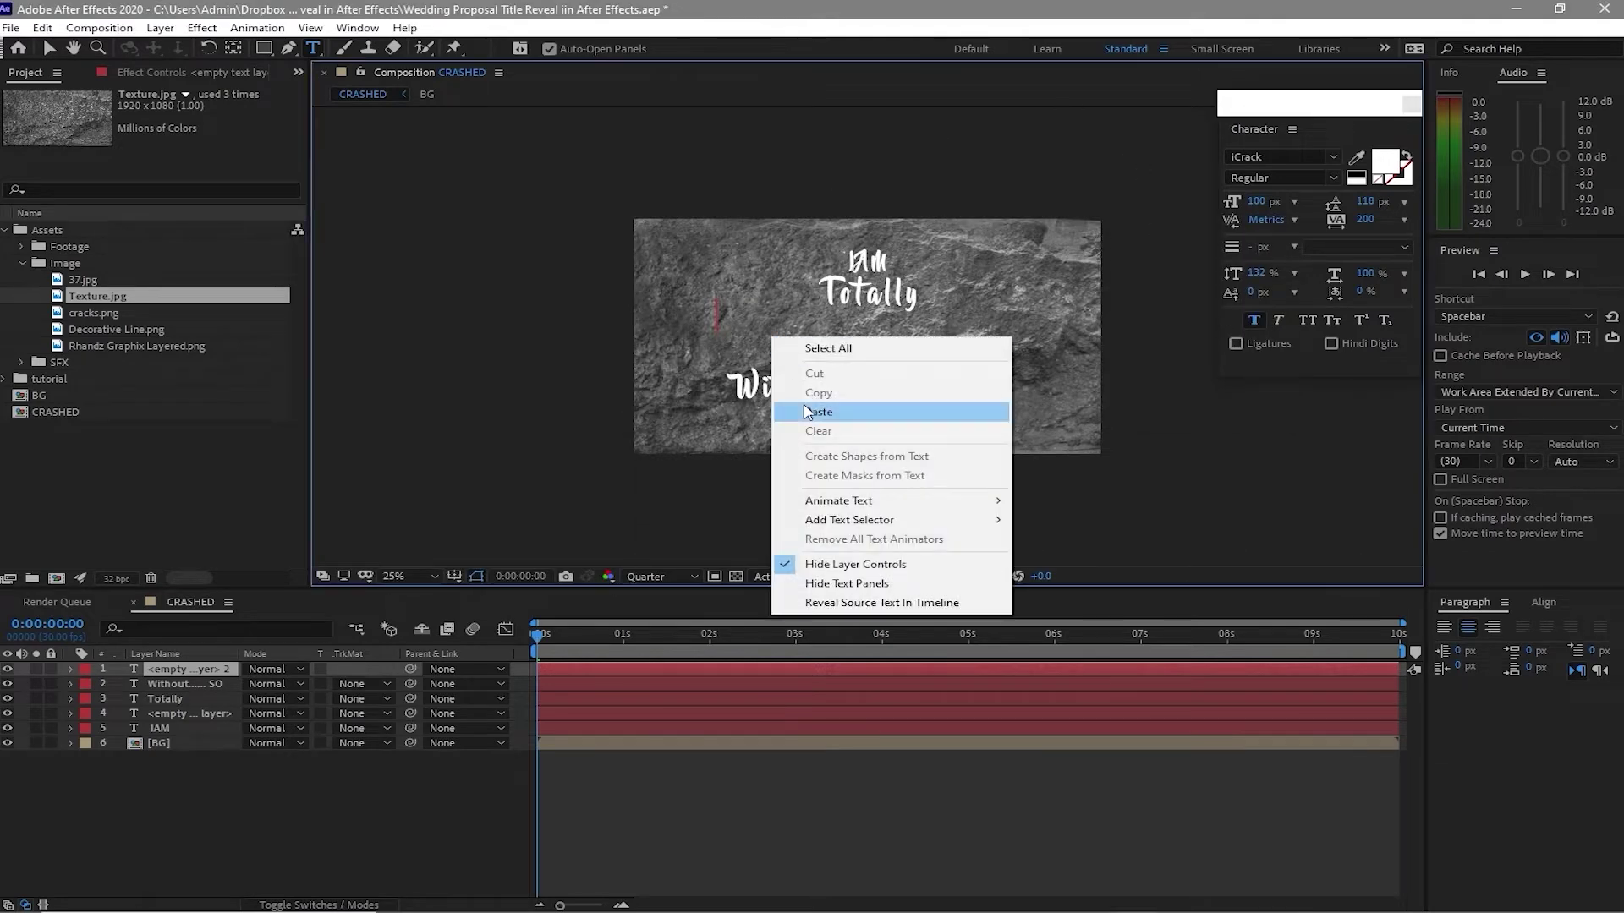
pyautogui.click(791, 409)
pyautogui.click(49, 48)
# - Set the CRASHED text to 200 px, centre it horizontally and move it down below Totally
pyautogui.click(1257, 201)
pyautogui.write('200')
pyautogui.press('Return')
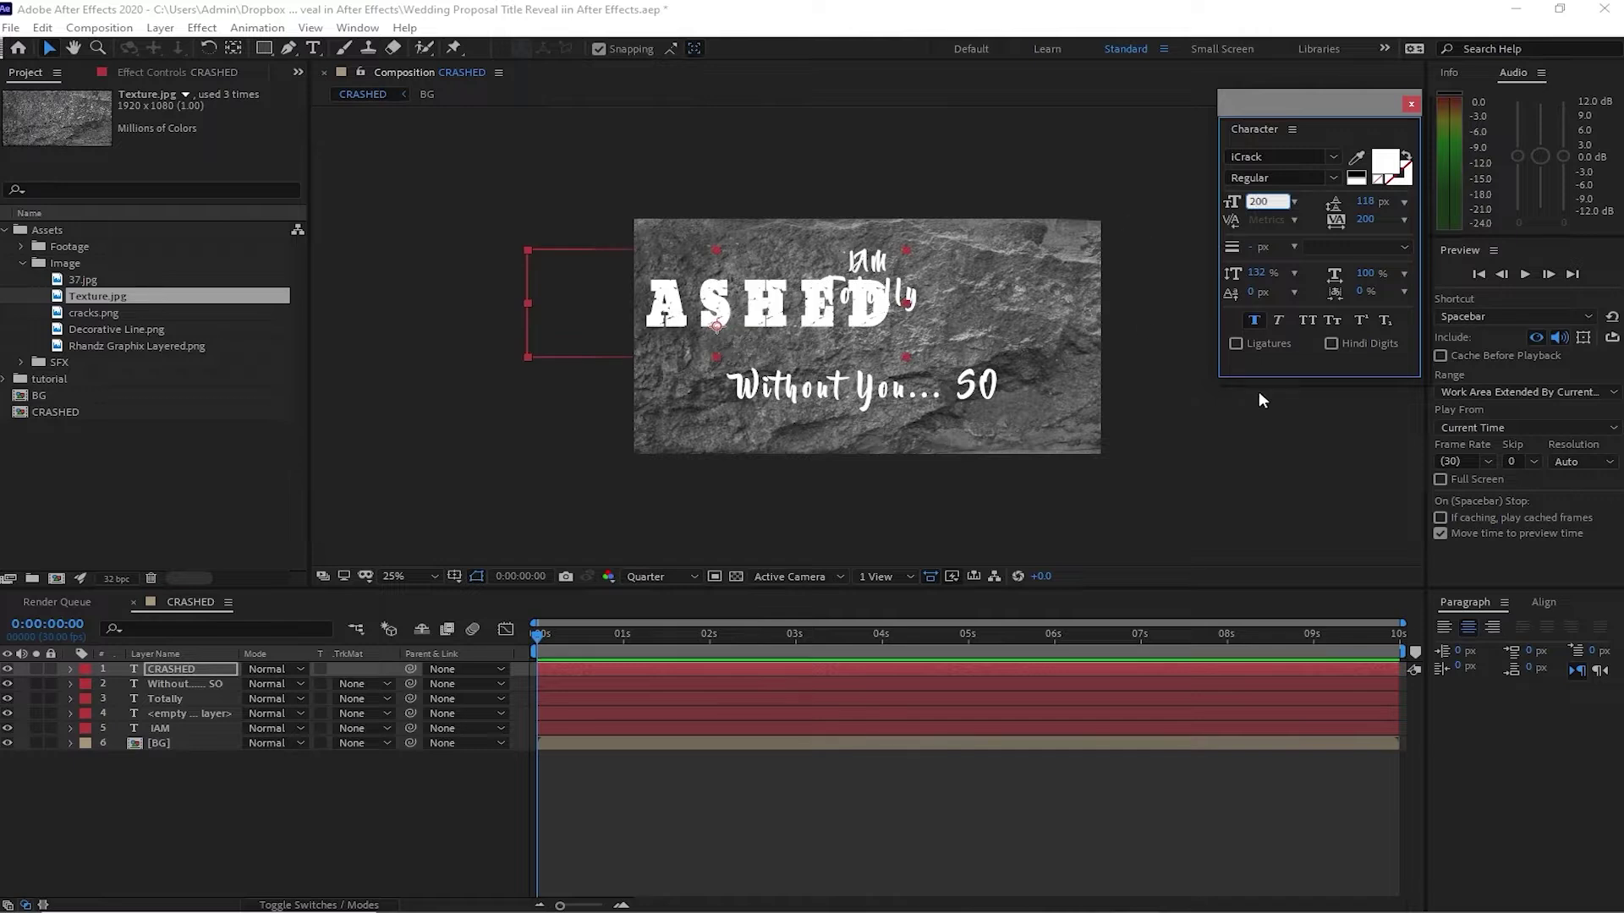
pyautogui.click(1541, 602)
pyautogui.click(1479, 646)
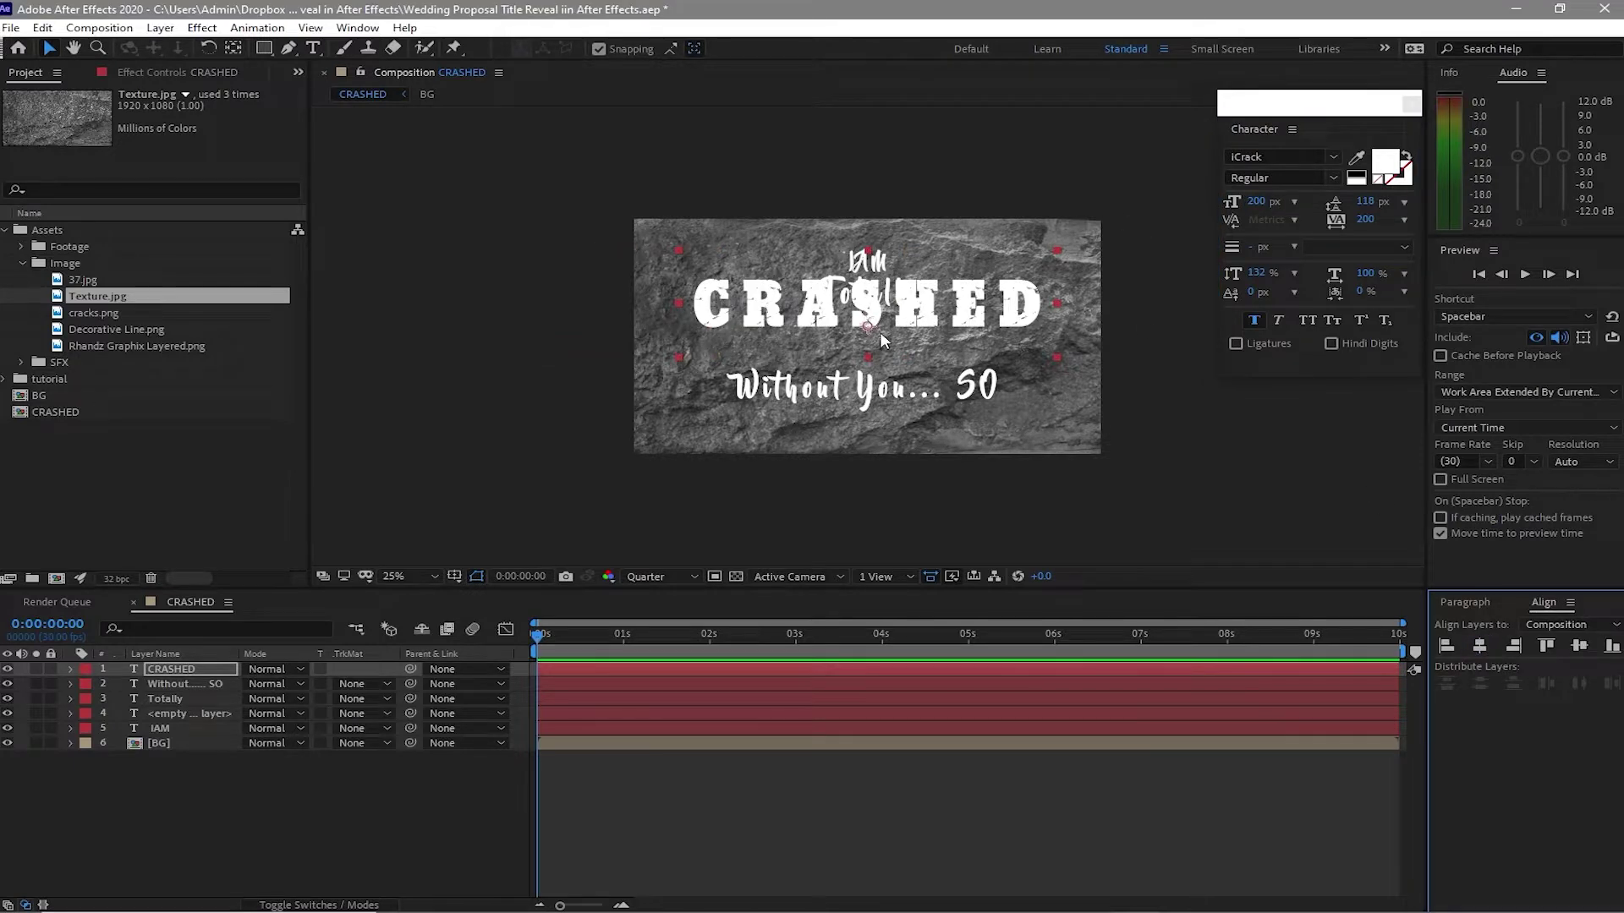
pyautogui.moveTo(879, 332); pyautogui.dragTo(873, 375)
# - Pre-compose all the text layers together under the name TITLE LOOK, leaving the BG layer out
pyautogui.moveTo(22, 670); pyautogui.dragTo(122, 732)
pyautogui.rightClick(220, 684)
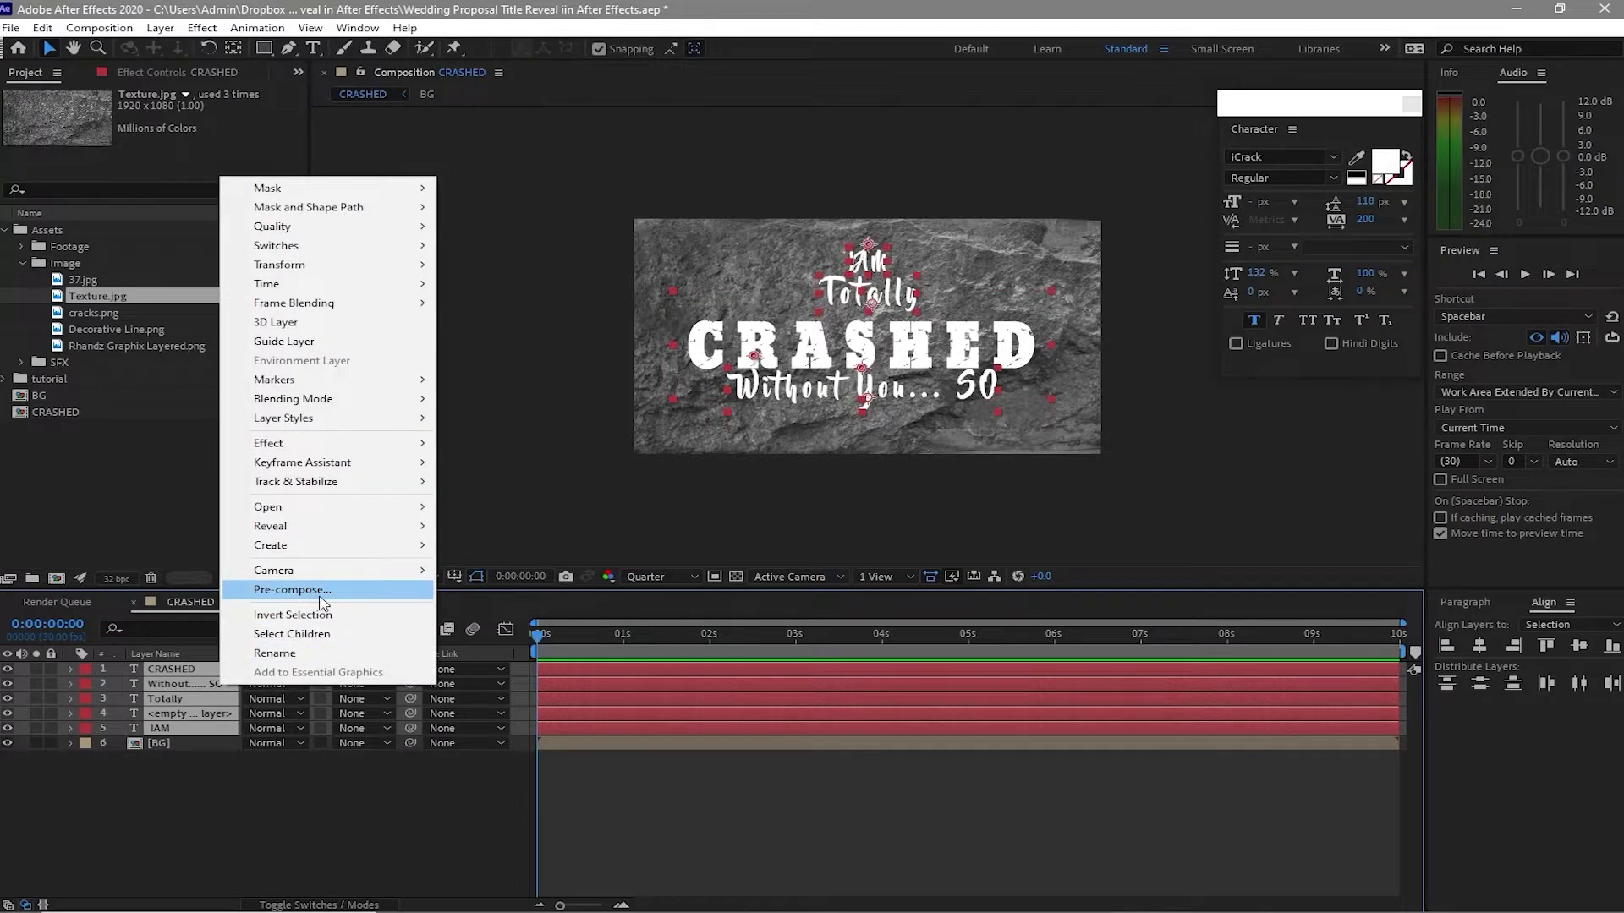
pyautogui.click(292, 590)
pyautogui.press('BackSpace')
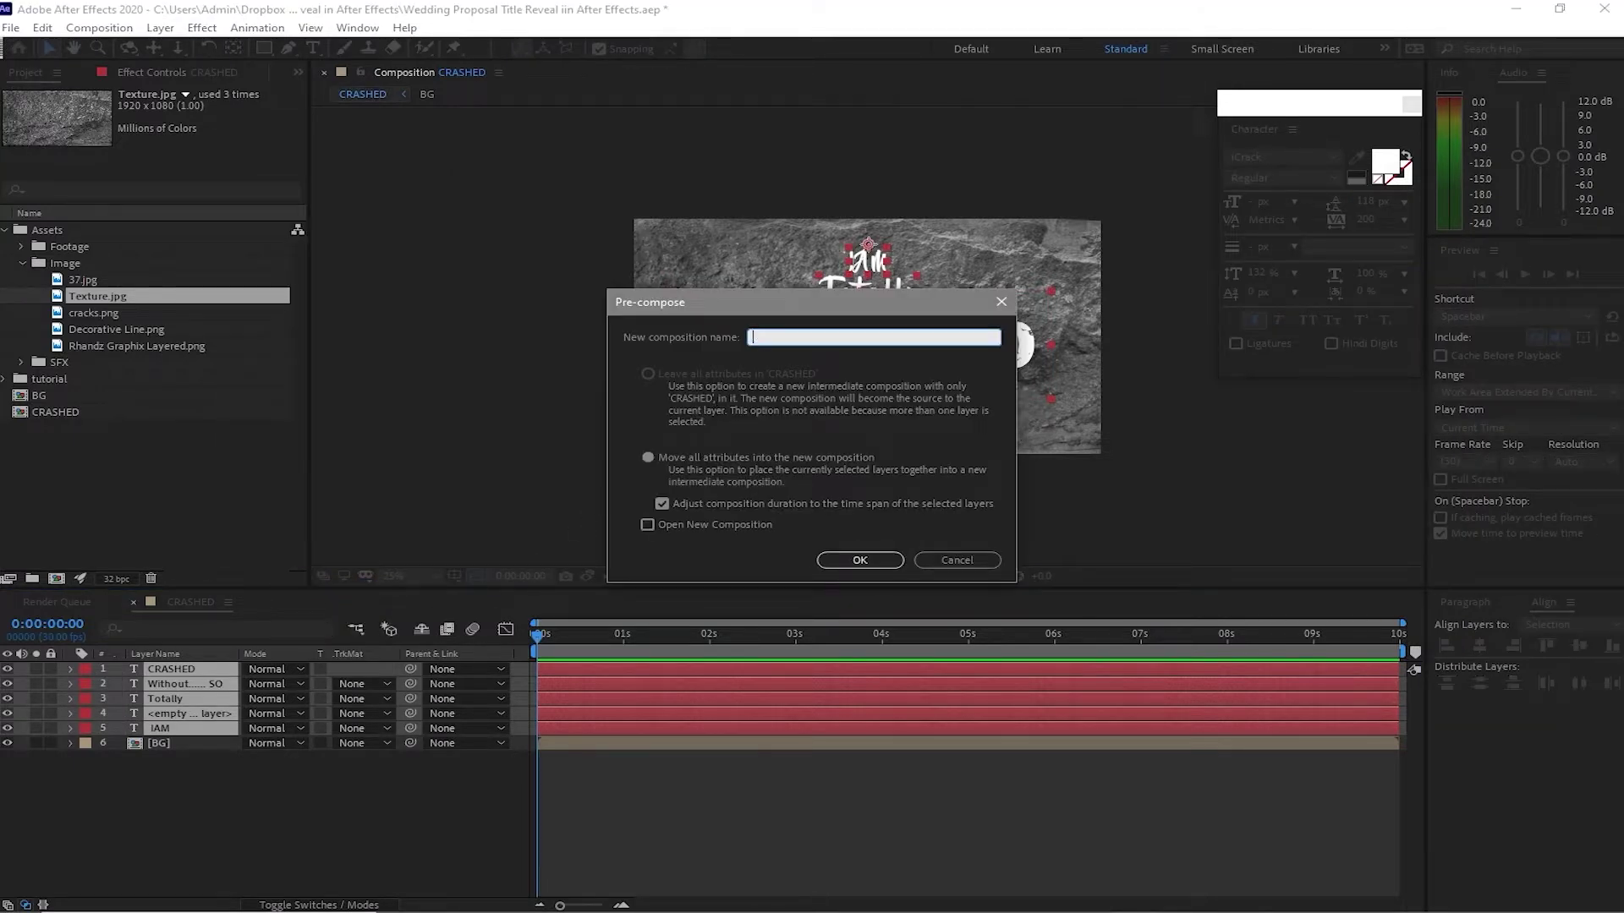
pyautogui.write('TITLE LOOK')
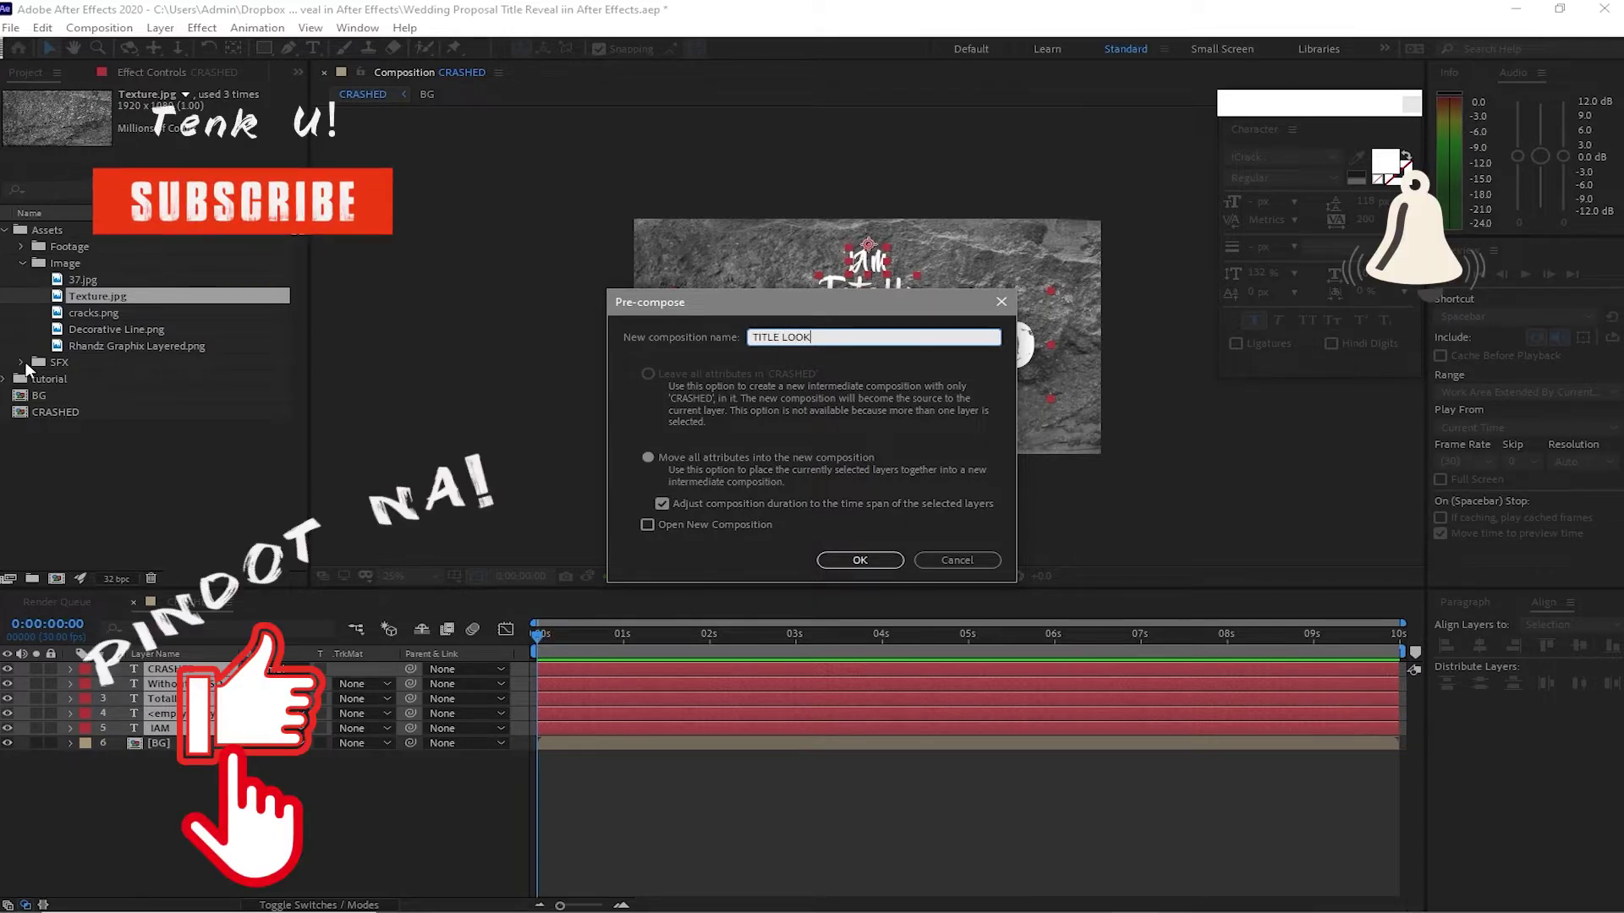
pyautogui.click(871, 562)
# - Open the TITLE LOOK composition and delete its empty text layer
pyautogui.doubleClick(141, 671)
pyautogui.hotkey('ctrl', 't')
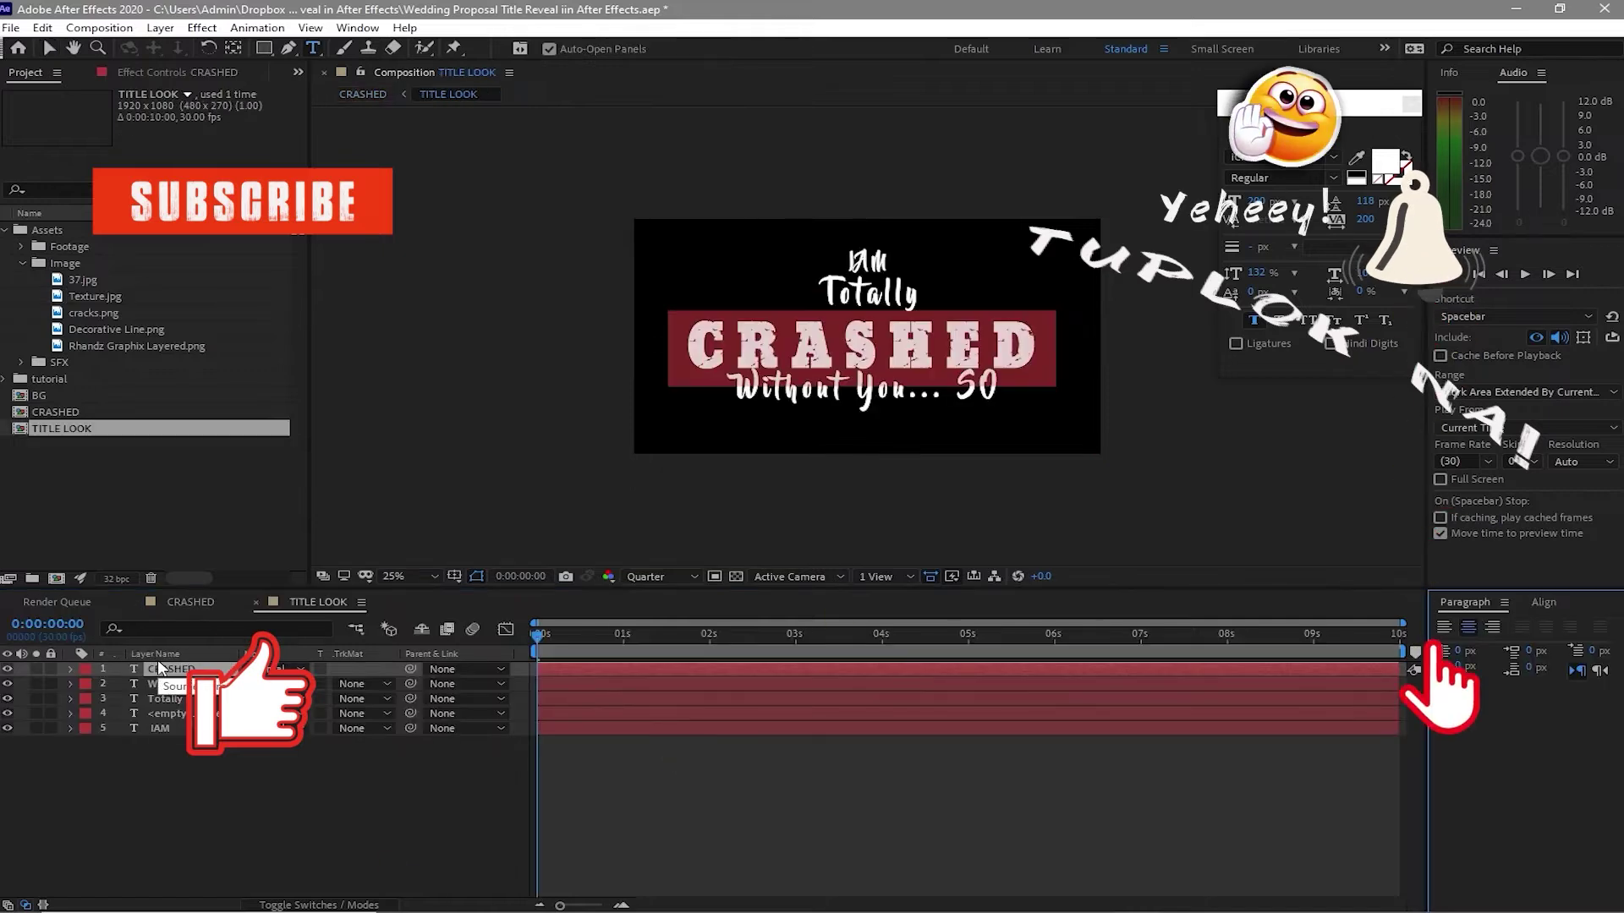
pyautogui.click(124, 710)
pyautogui.click(42, 27)
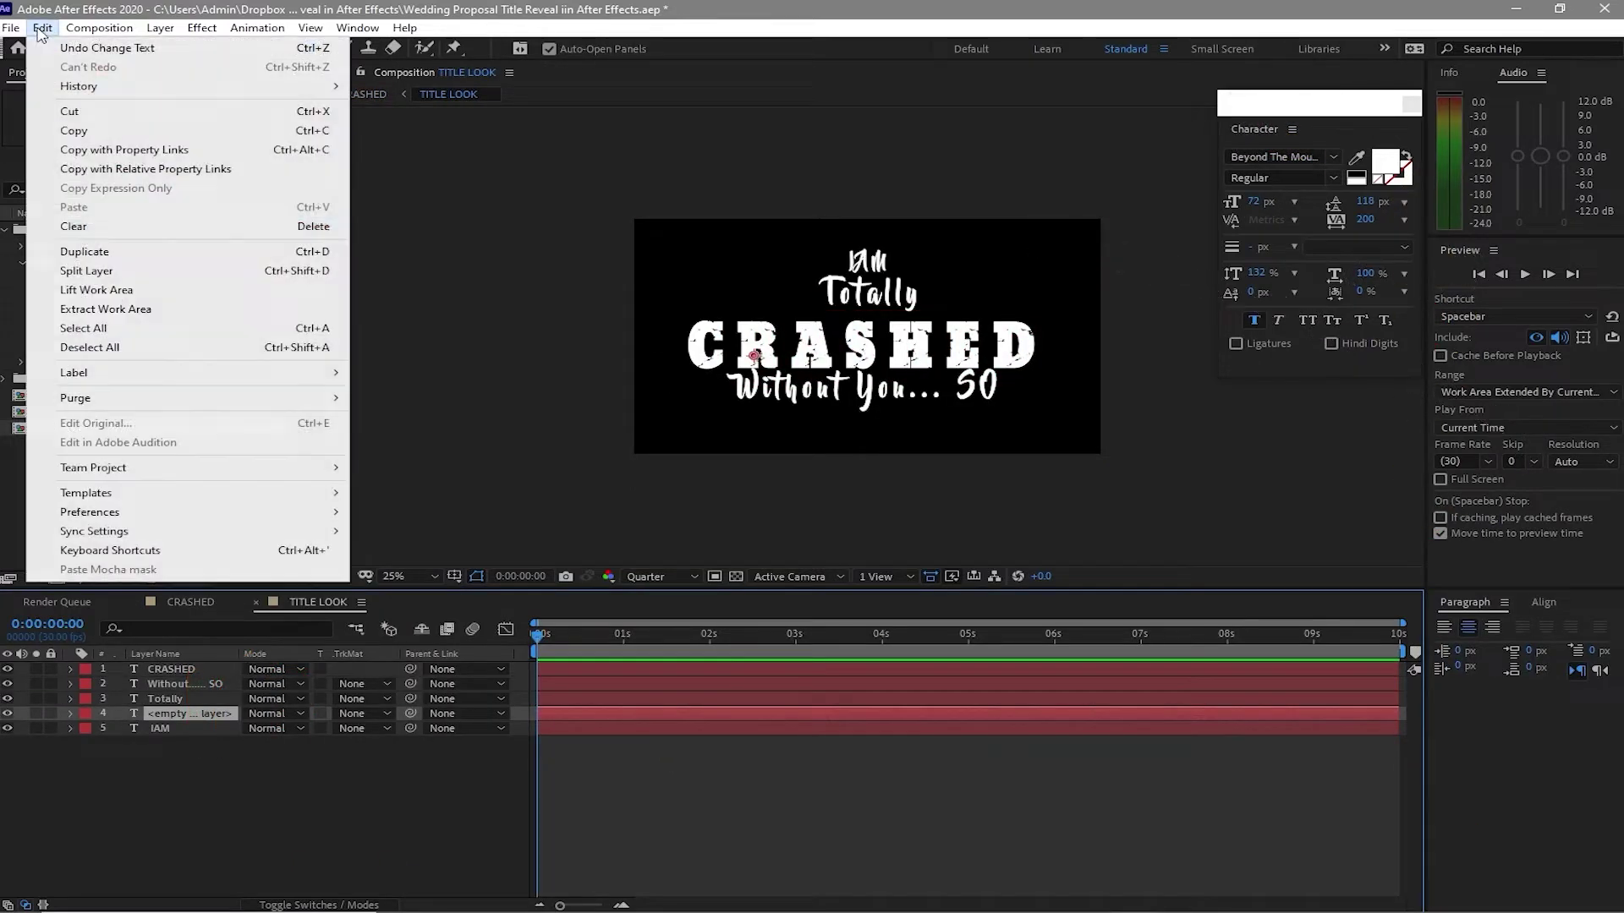
pyautogui.click(78, 328)
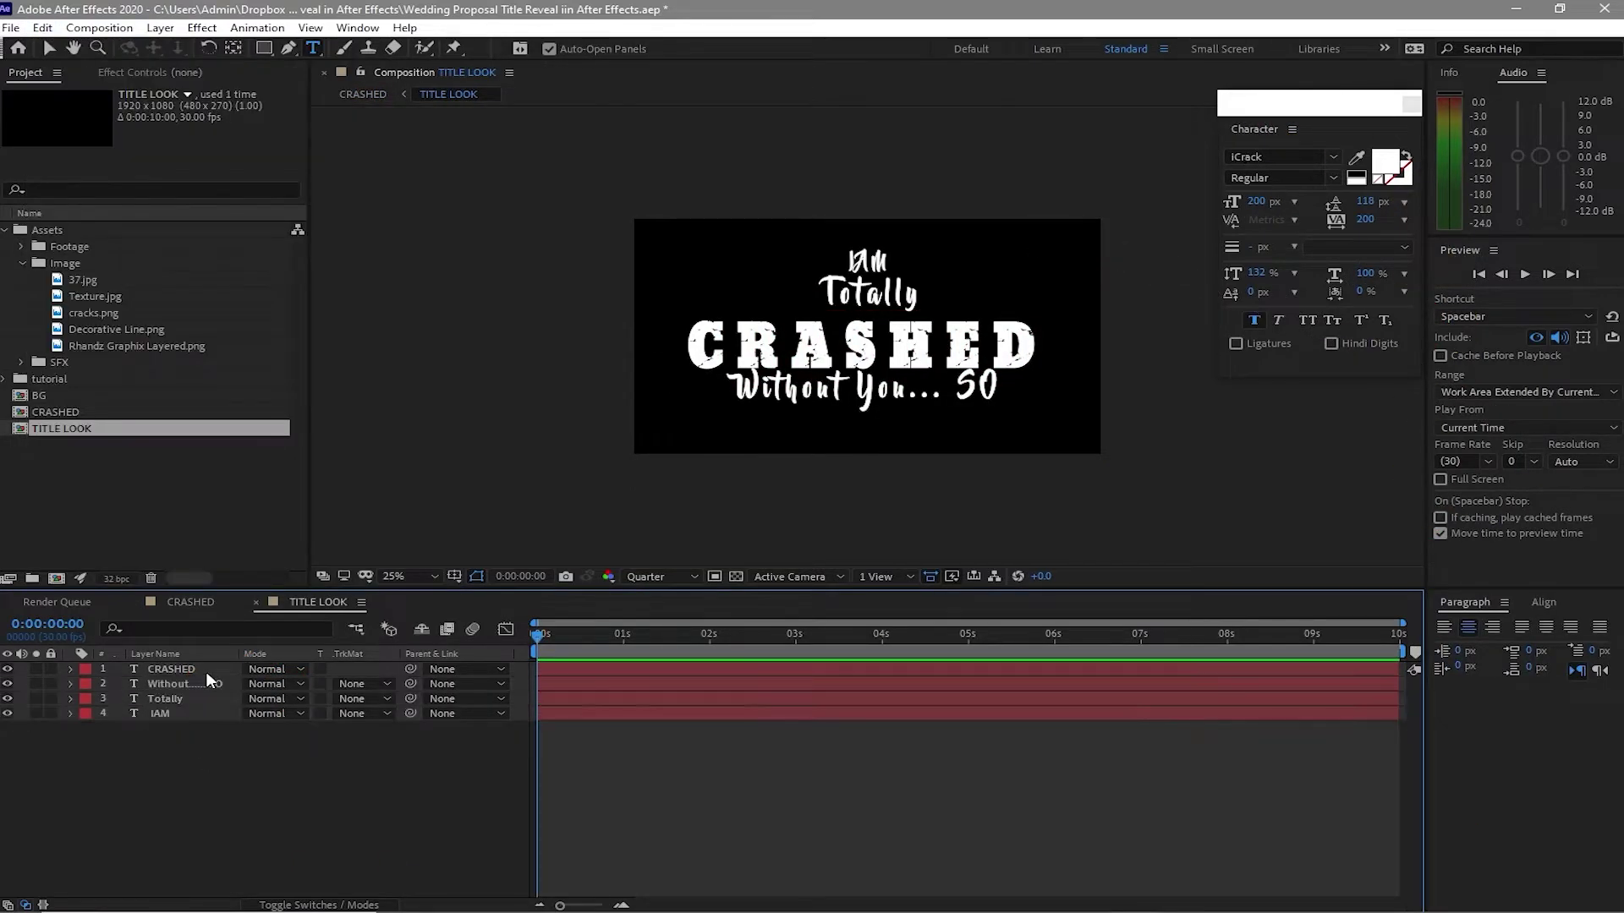
# - Reorder the text layers into reading order: IAM, Totally, CRASHED, Without You... SO
pyautogui.press('p')
pyautogui.click(171, 669)
pyautogui.moveTo(172, 668); pyautogui.dragTo(172, 763)
# - Shift the text lines up, placing IAM at Y 69, Totally at 328, CRASHED at 585.2 and Without You... SO at 734
pyautogui.moveTo(283, 684); pyautogui.dragTo(243, 683)
pyautogui.moveTo(284, 713); pyautogui.dragTo(238, 713)
pyautogui.moveTo(284, 743); pyautogui.dragTo(243, 772)
pyautogui.moveTo(286, 713); pyautogui.dragTo(261, 741)
pyautogui.moveTo(286, 772); pyautogui.dragTo(254, 772)
pyautogui.hotkey('ctrl', 'shift', 'a')
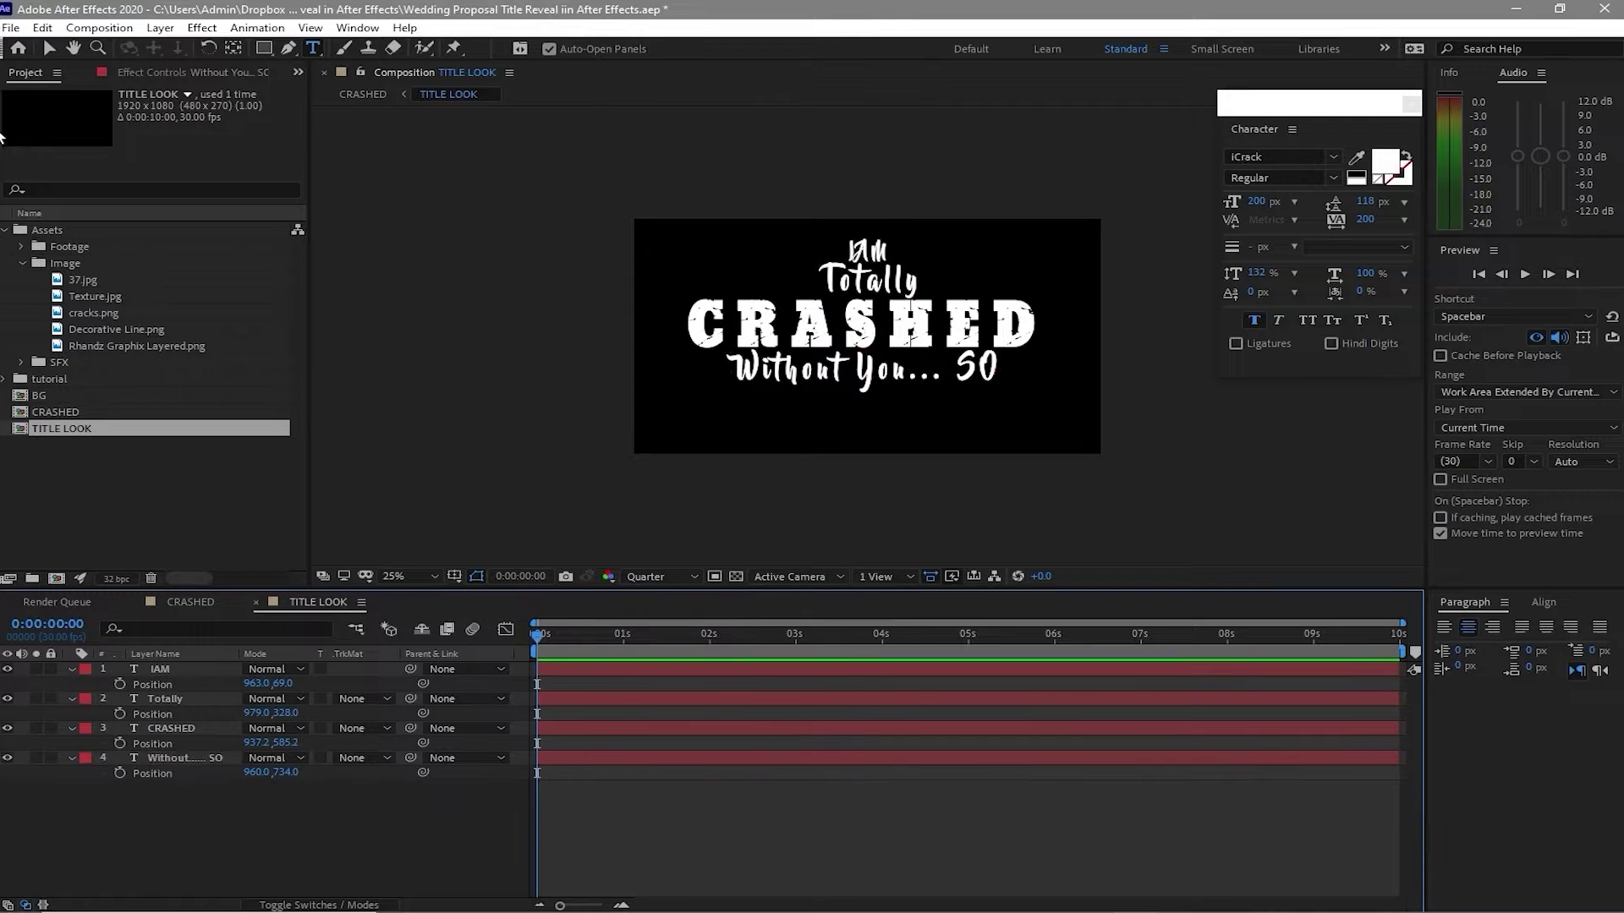
# - Add cracks.png above the text layers in TITLE LOOK and scale it uniformly to 250%
pyautogui.moveTo(51, 306); pyautogui.dragTo(330, 668)
pyautogui.press('s')
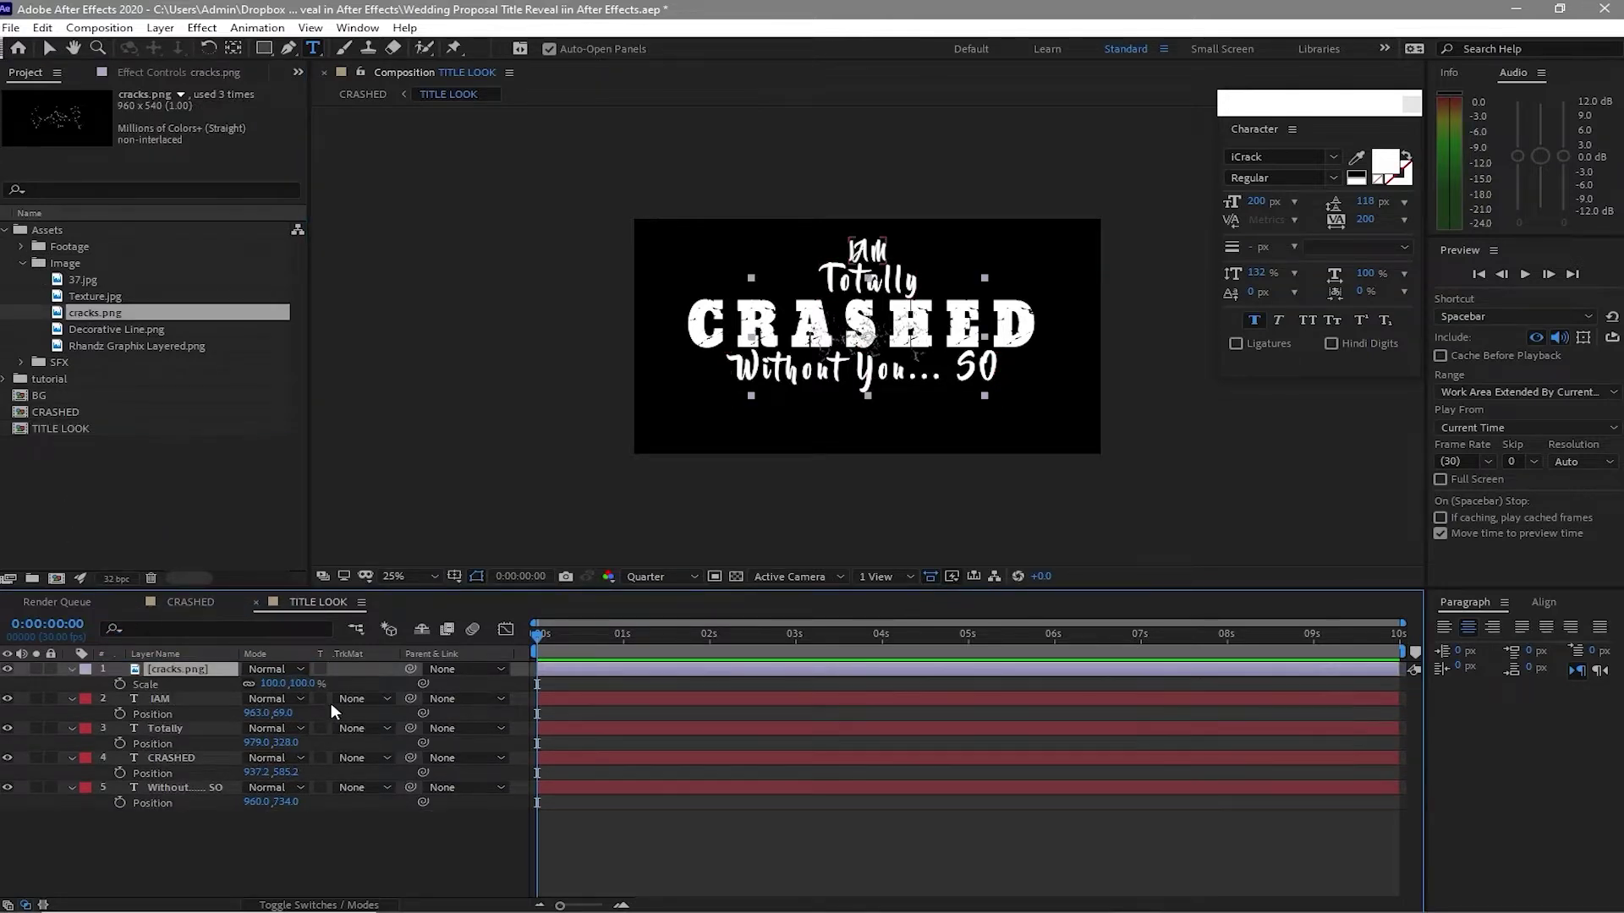
pyautogui.hotkey('shift', 'p')
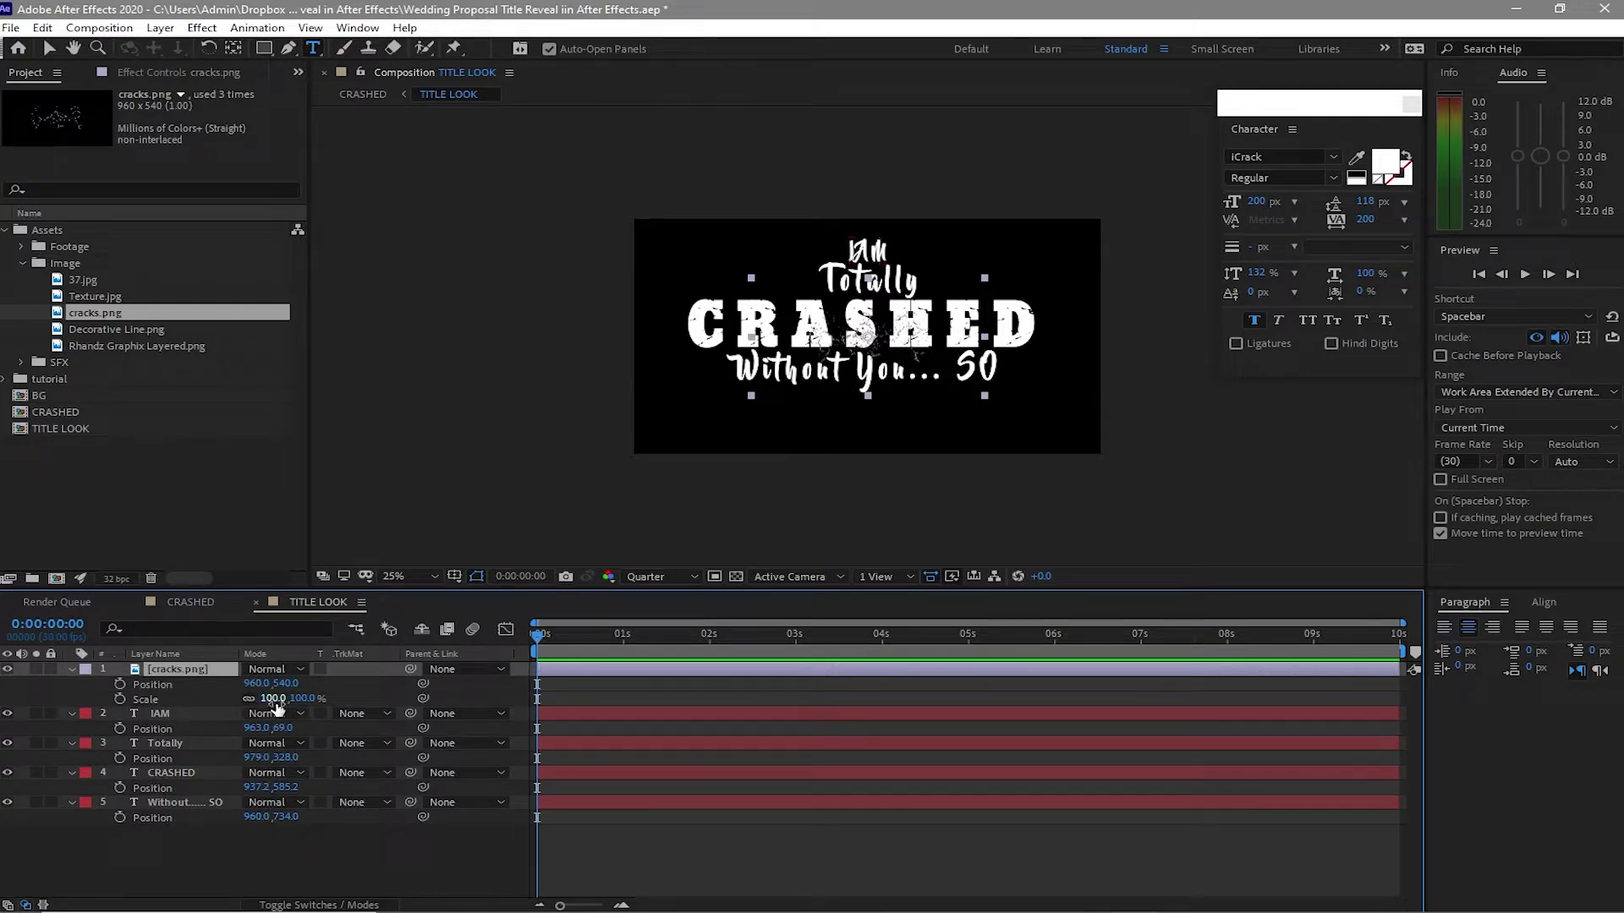
pyautogui.moveTo(273, 700); pyautogui.dragTo(429, 743)
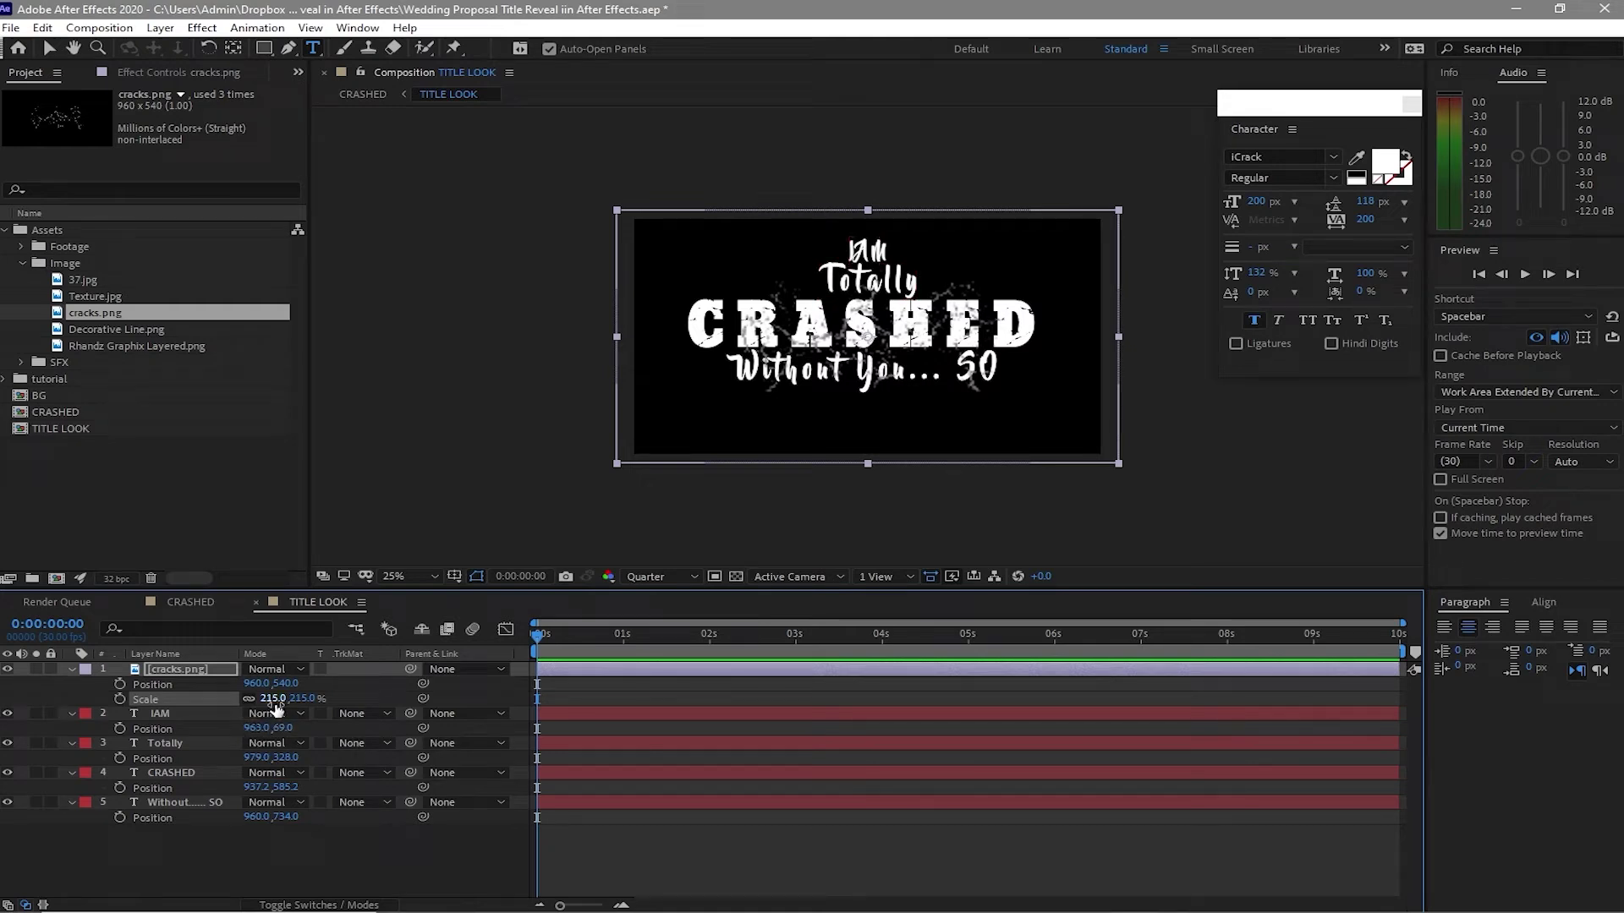
pyautogui.click(314, 698)
pyautogui.write('250')
pyautogui.press('Return')
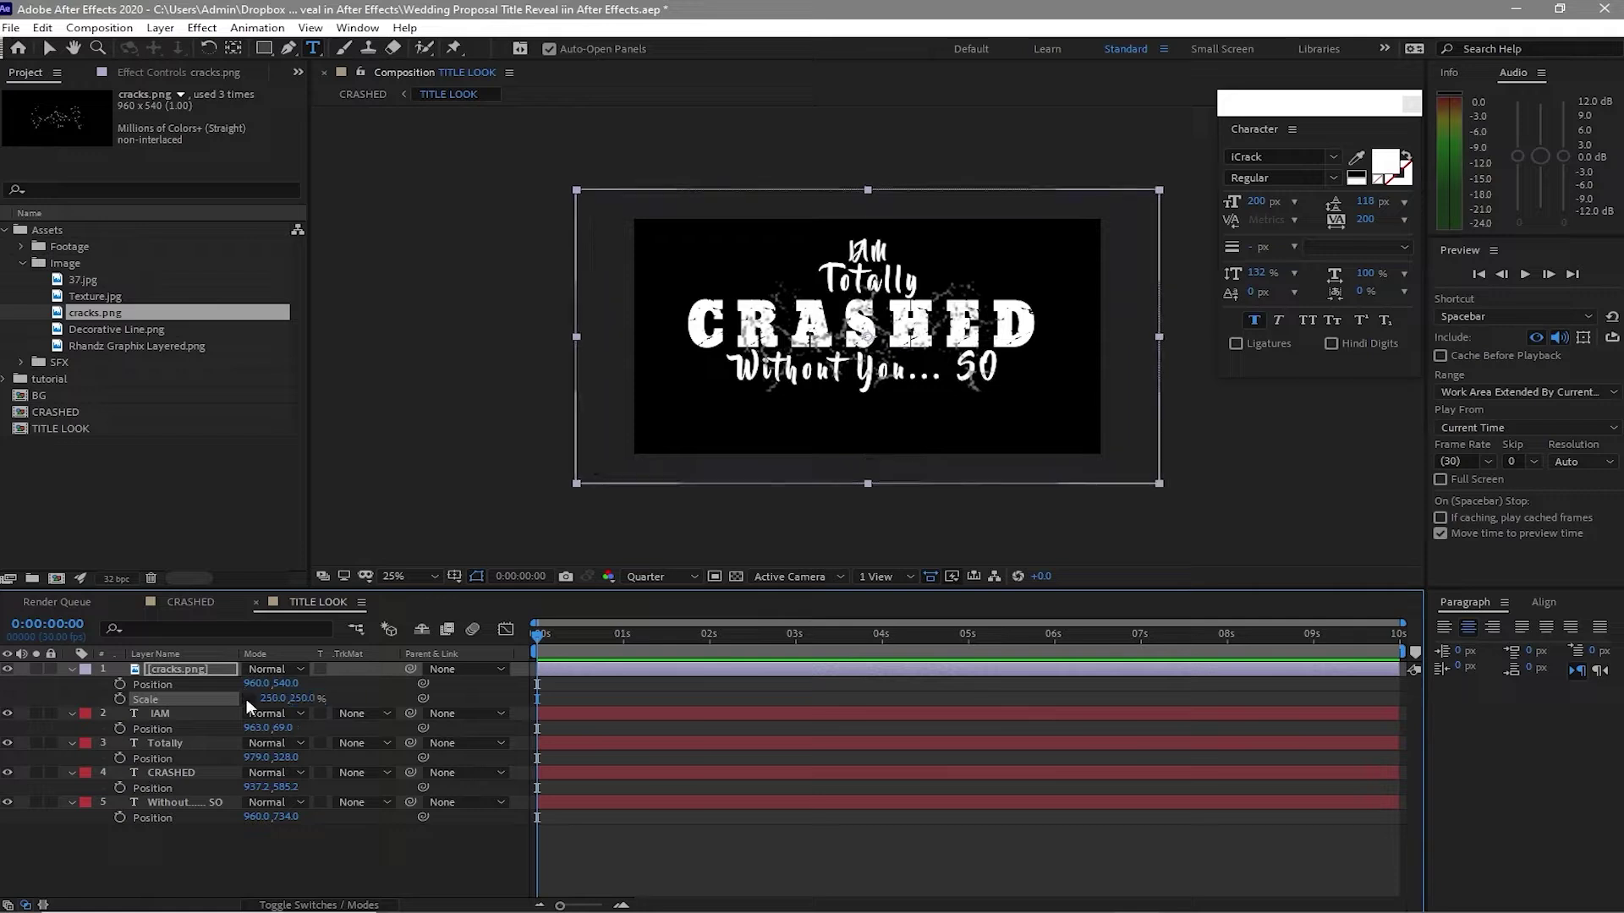
# - Stretch the cracks.png layer to 370% horizontal scale without changing its height, and collapse all layer properties
pyautogui.click(272, 699)
pyautogui.write('370')
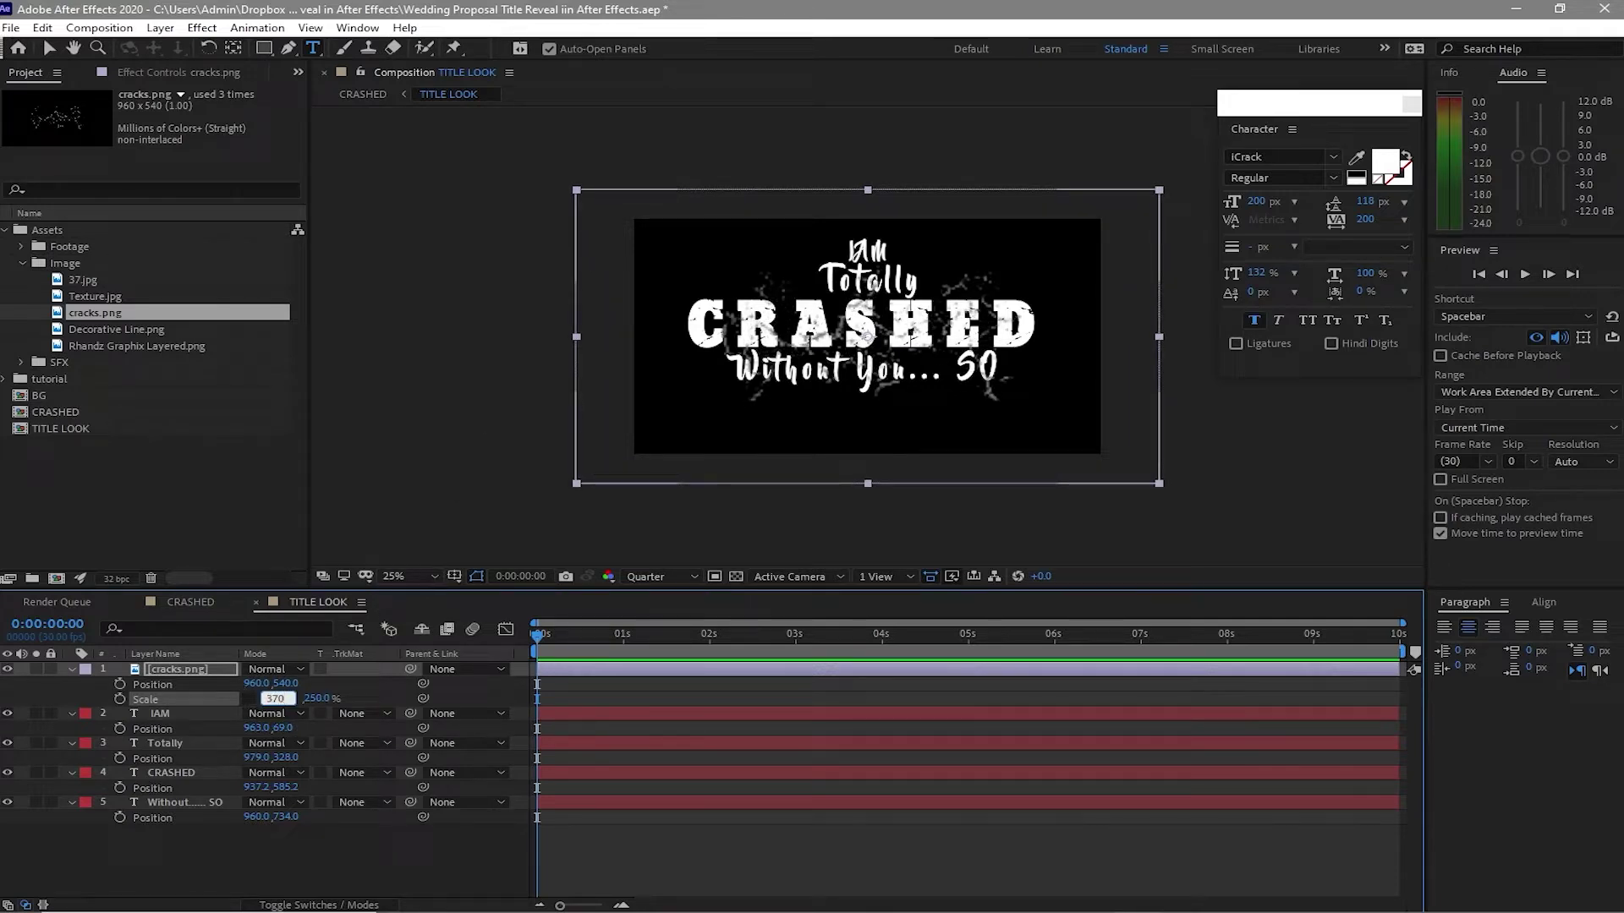
pyautogui.press('Return')
pyautogui.press('v')
pyautogui.click(72, 668)
pyautogui.click(72, 684)
pyautogui.click(72, 698)
pyautogui.click(71, 713)
pyautogui.click(71, 729)
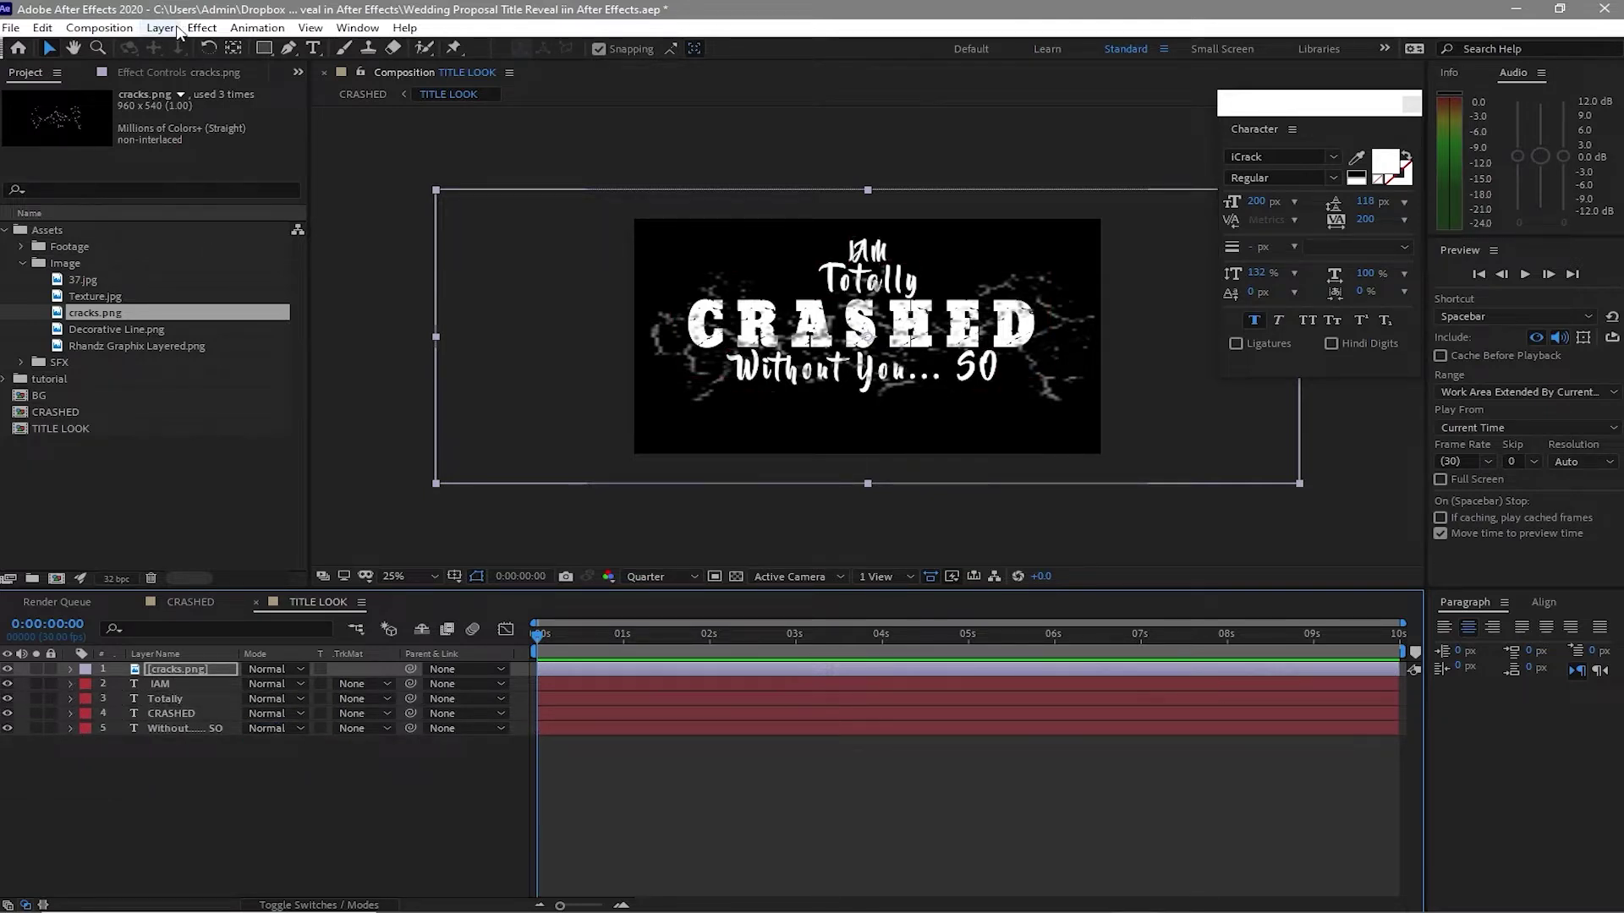
# - Add an adjustment layer above cracks.png and apply a Fill effect to it with the grey colour 888686
pyautogui.click(196, 27)
pyautogui.moveTo(188, 48)
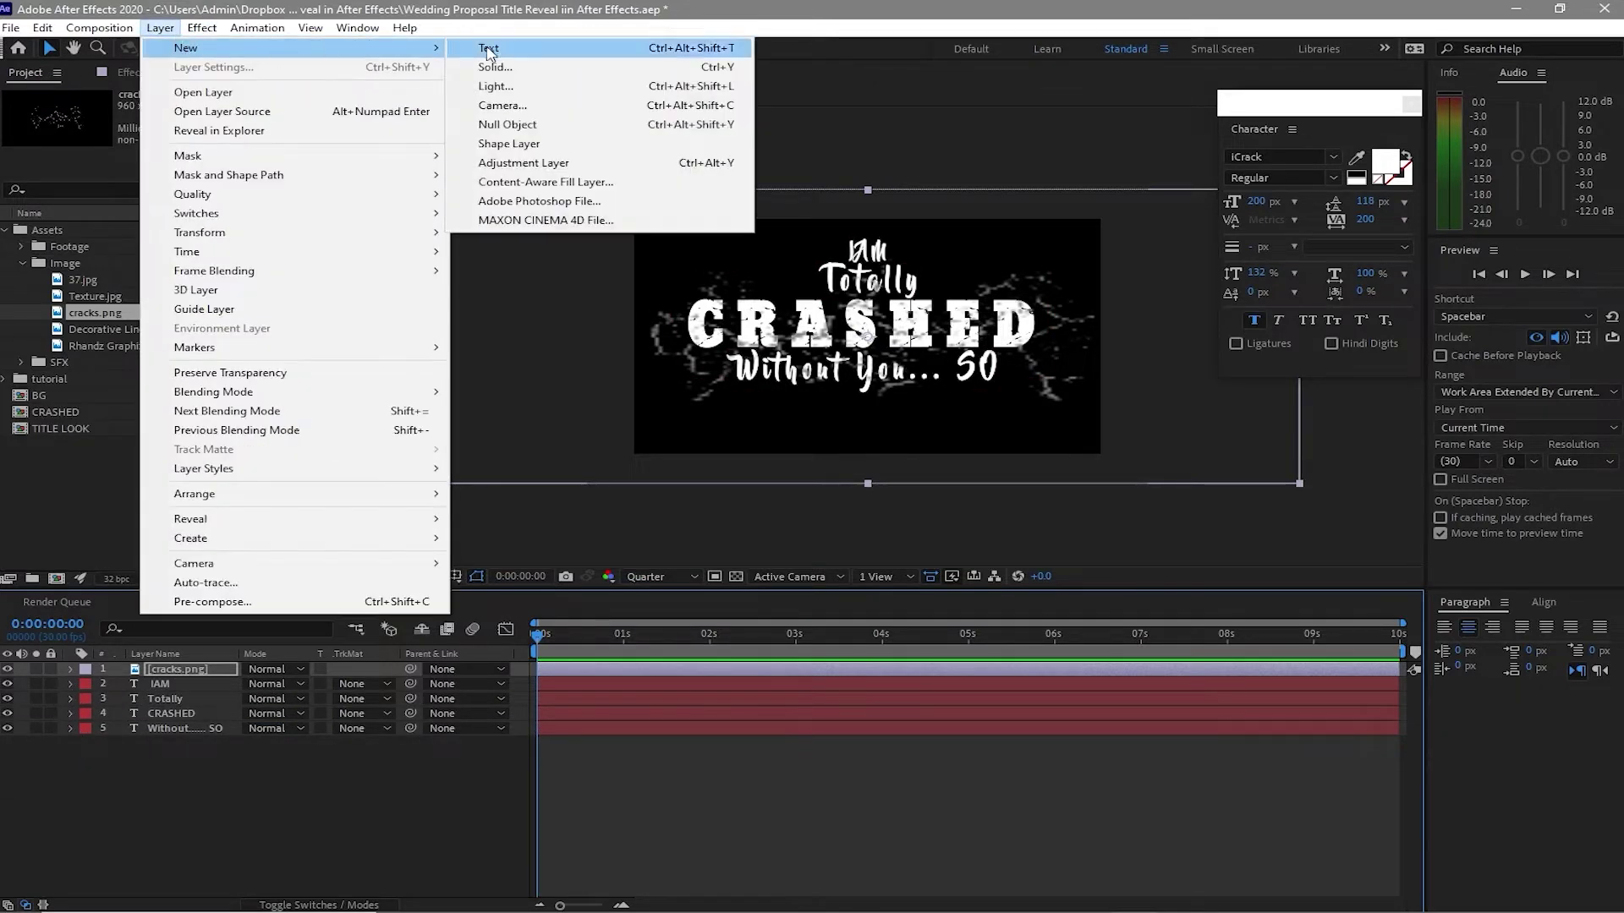
pyautogui.click(507, 162)
pyautogui.click(202, 27)
pyautogui.moveTo(271, 284)
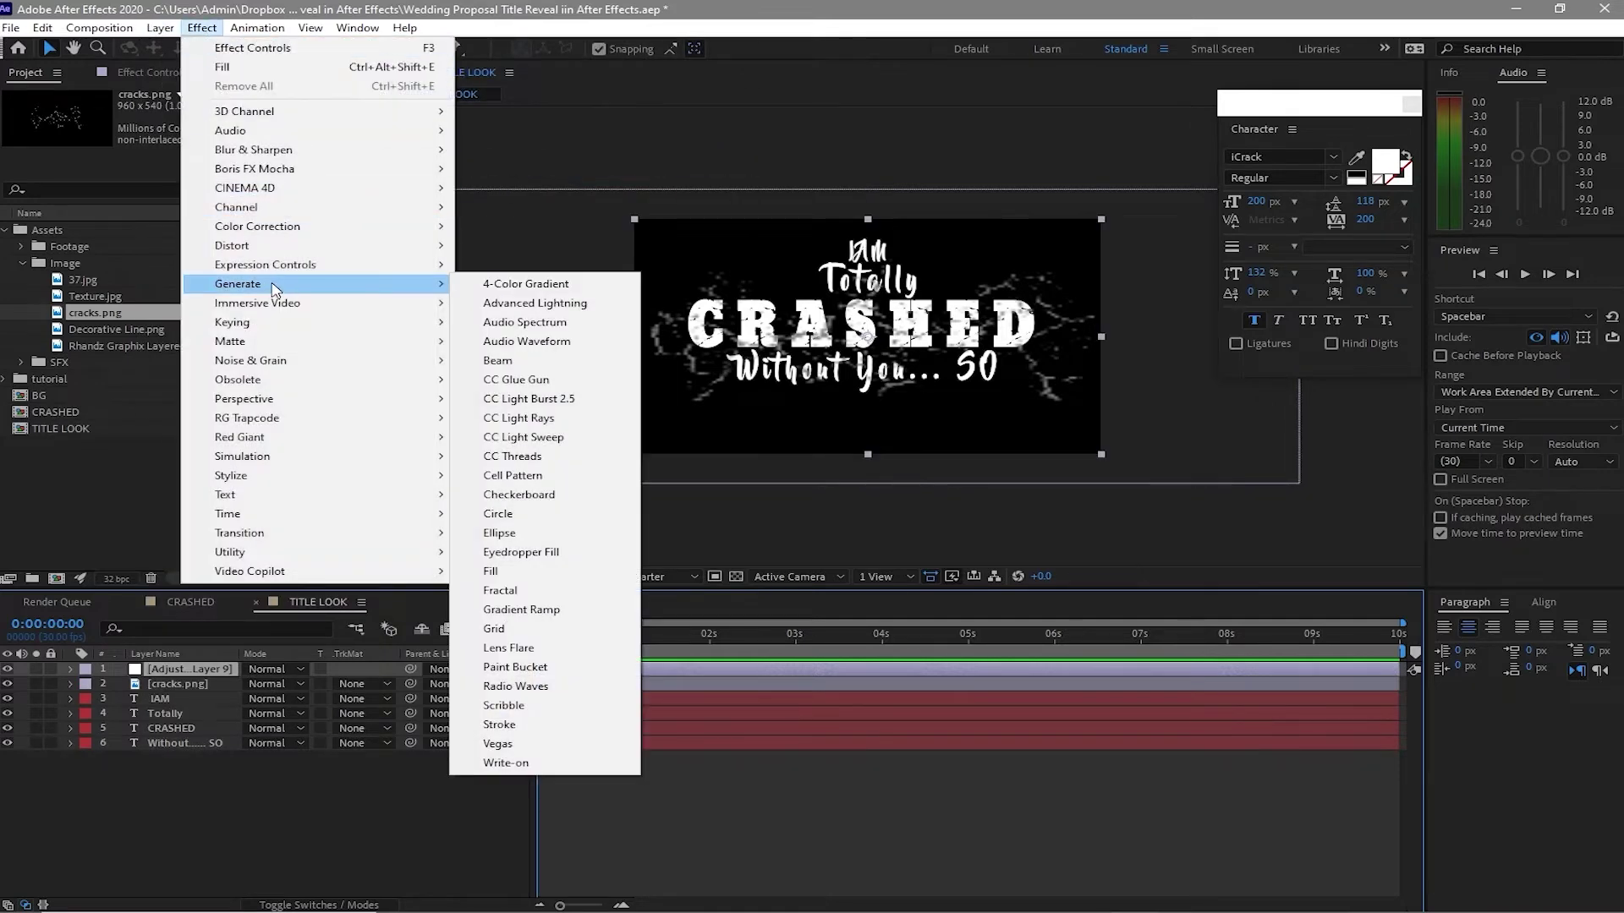
pyautogui.click(550, 566)
pyautogui.moveTo(578, 653)
pyautogui.mouseDown()
pyautogui.moveTo(555, 642)
pyautogui.moveTo(505, 669)
pyautogui.mouseUp()
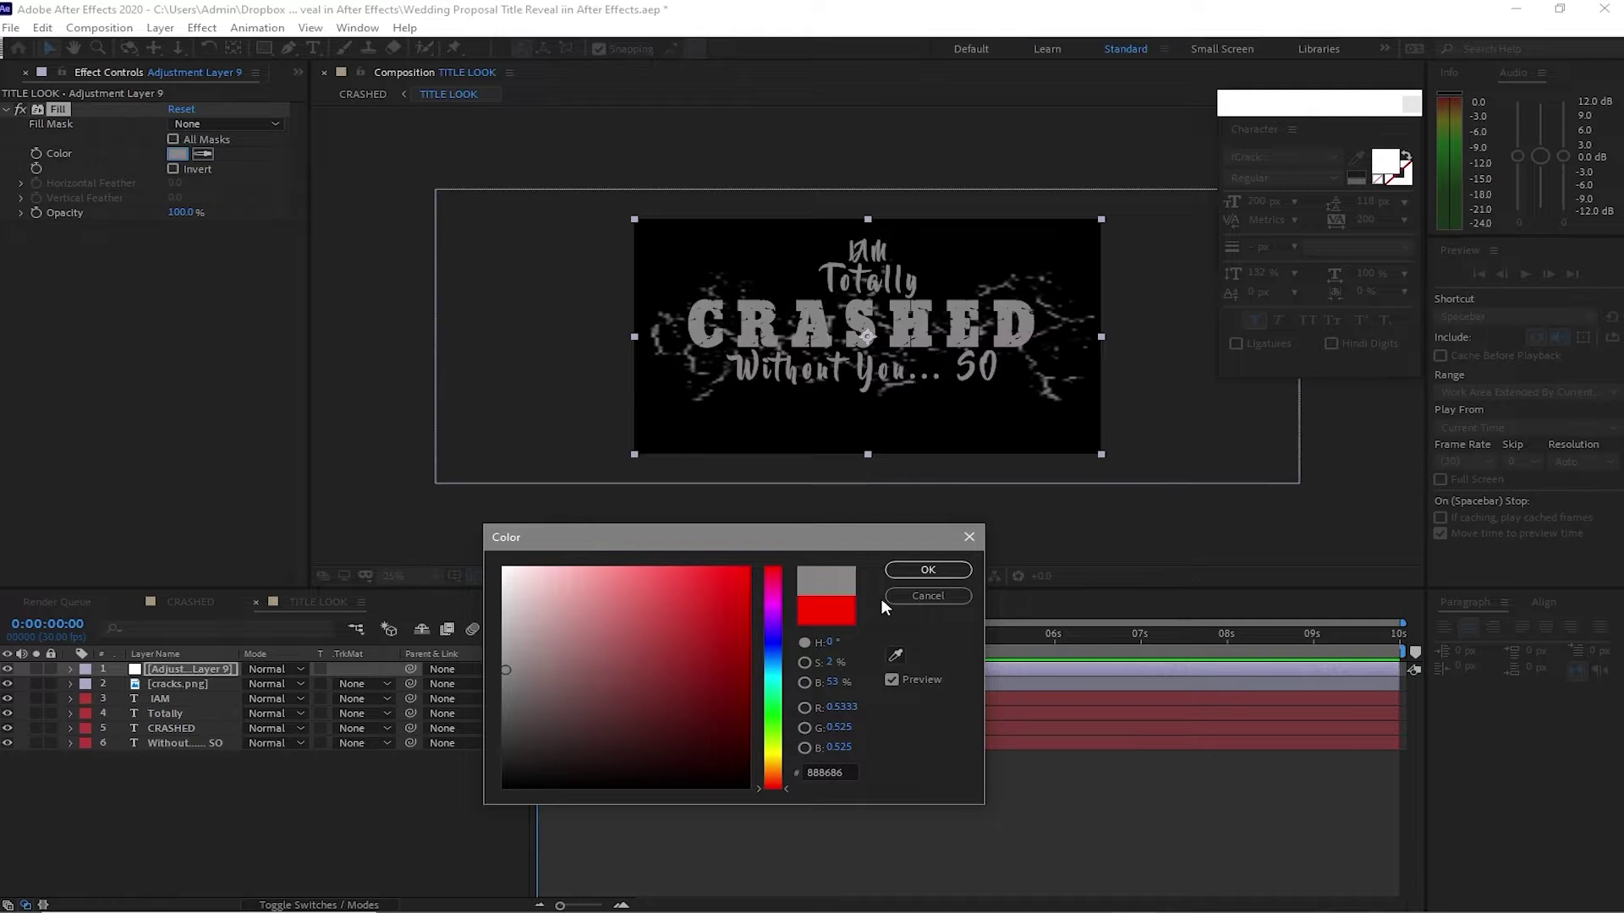
pyautogui.click(928, 571)
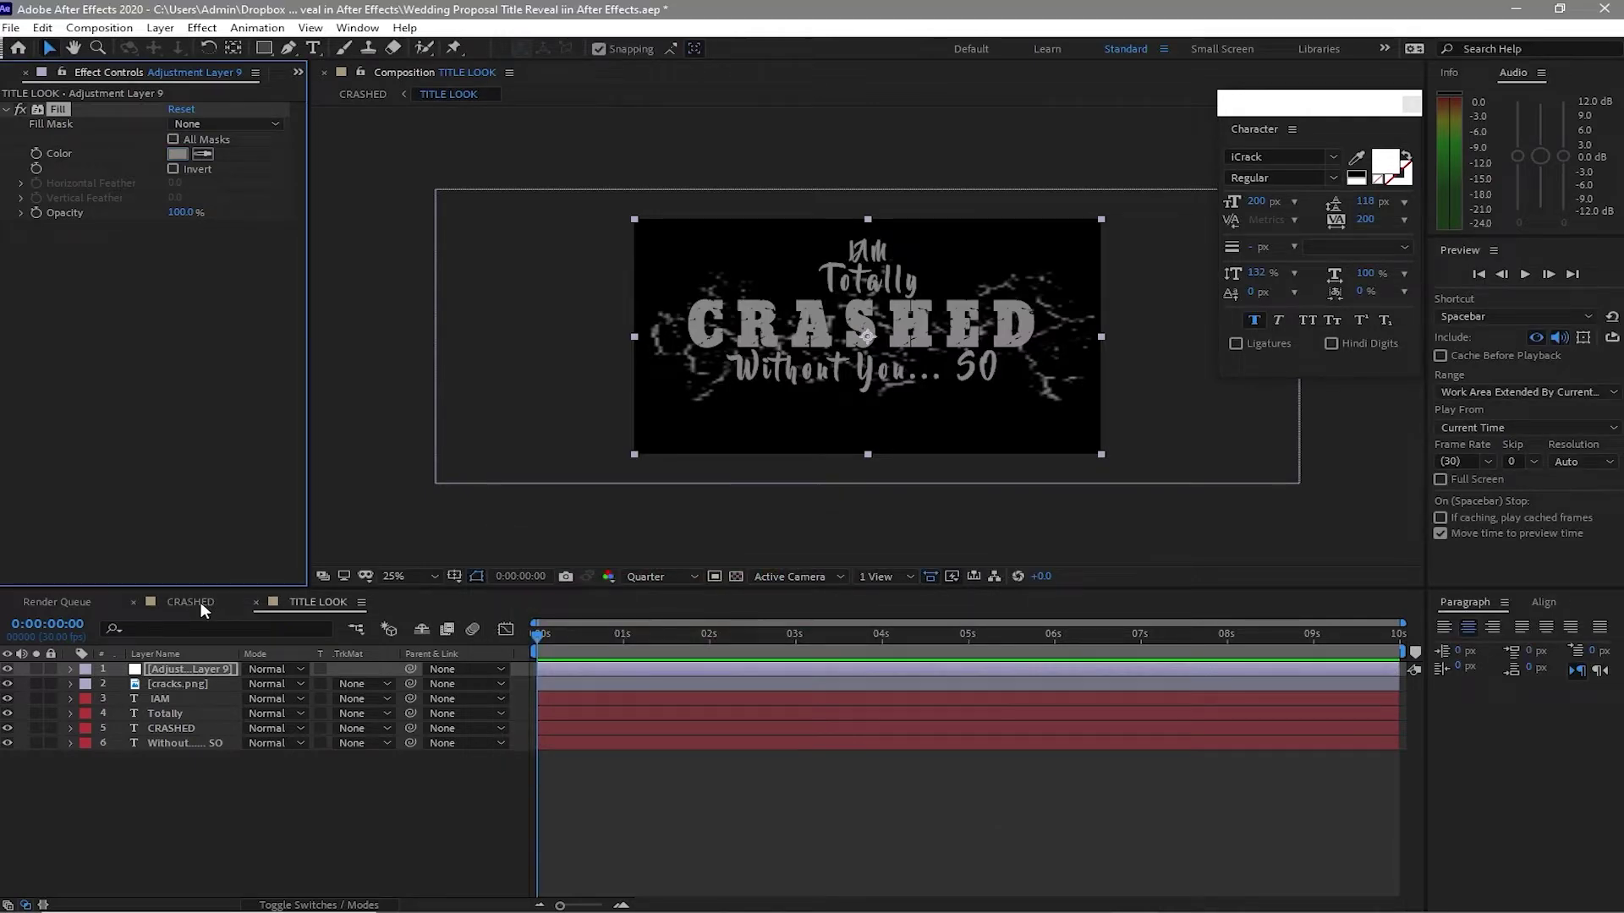
# - In the CRASHED composition, give the TITLE LOOK layer an Inner Shadow layer style and the Multiply blending mode
pyautogui.click(201, 599)
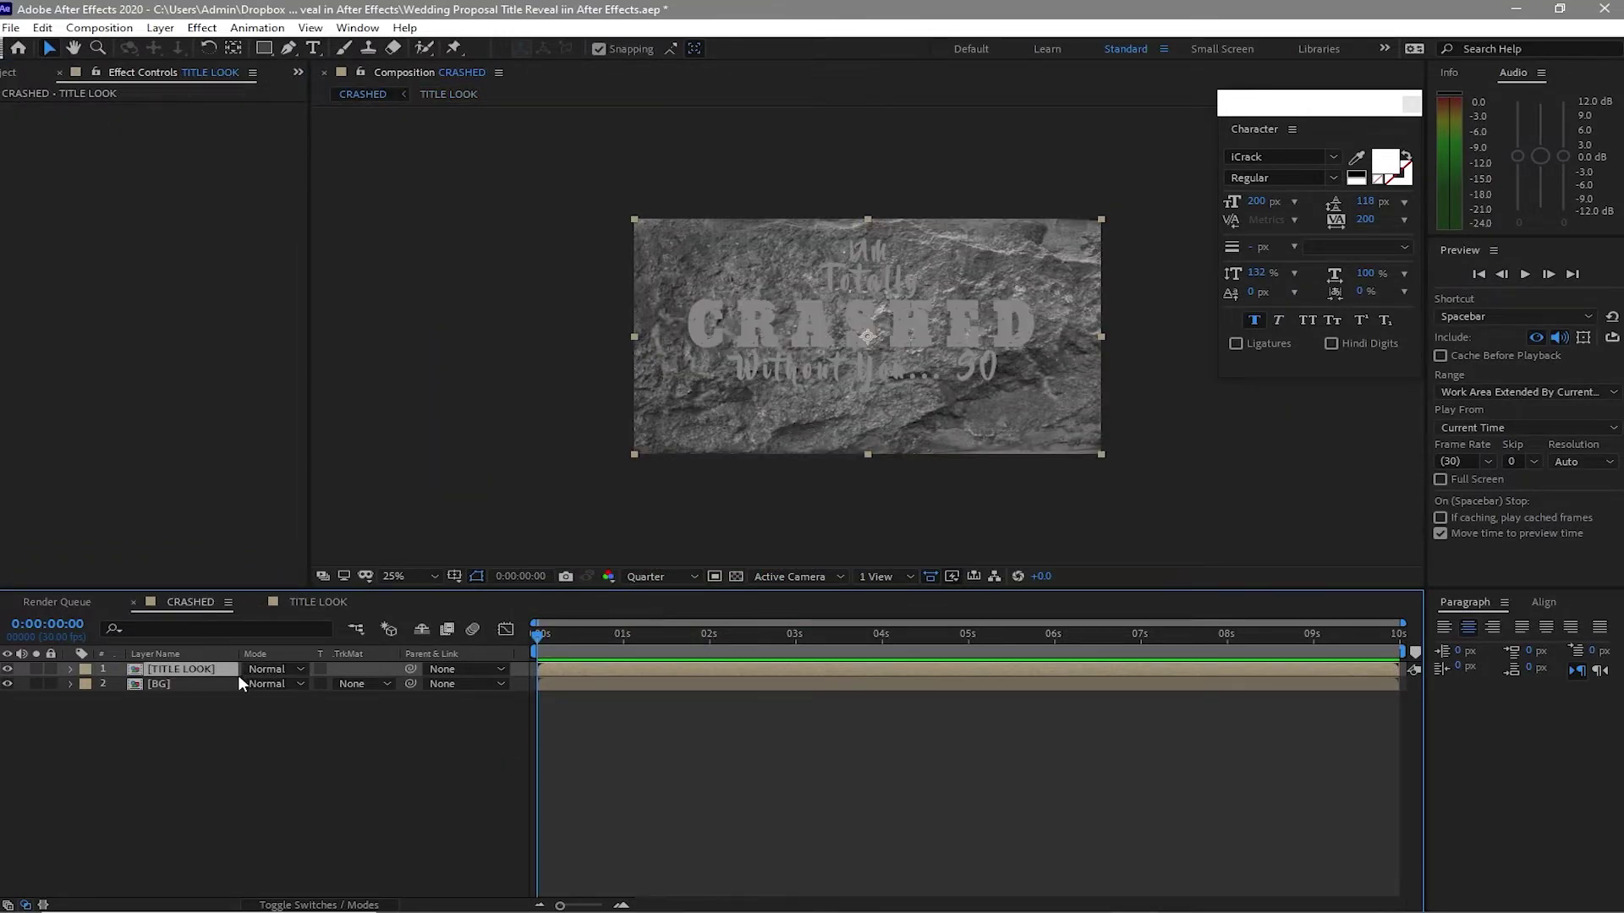
pyautogui.click(159, 27)
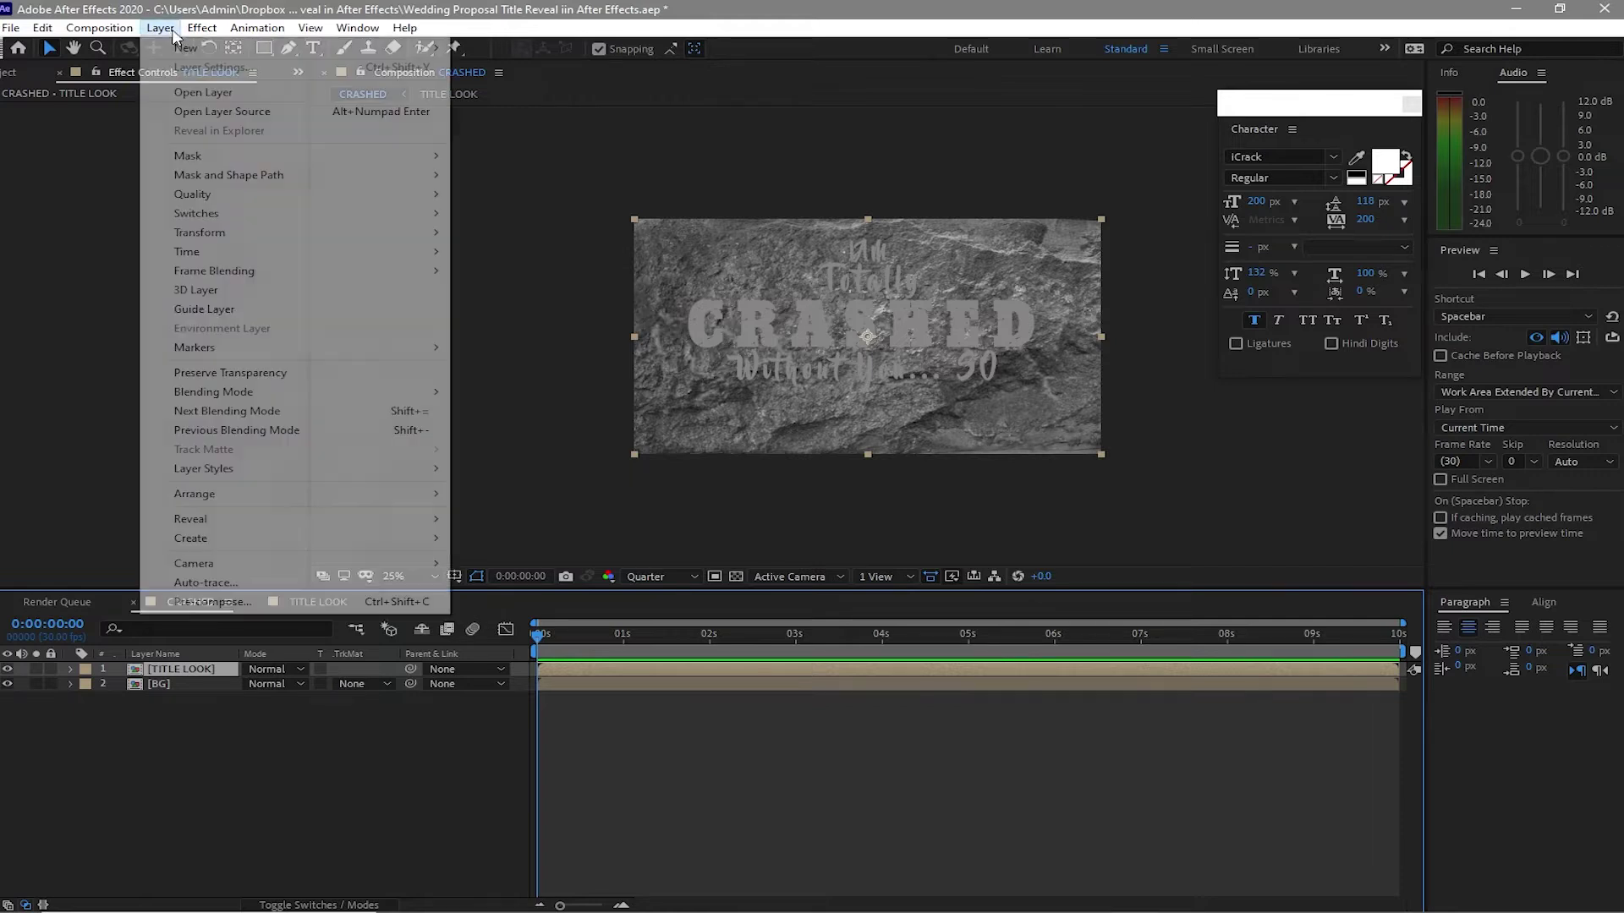
pyautogui.moveTo(363, 470)
pyautogui.click(512, 551)
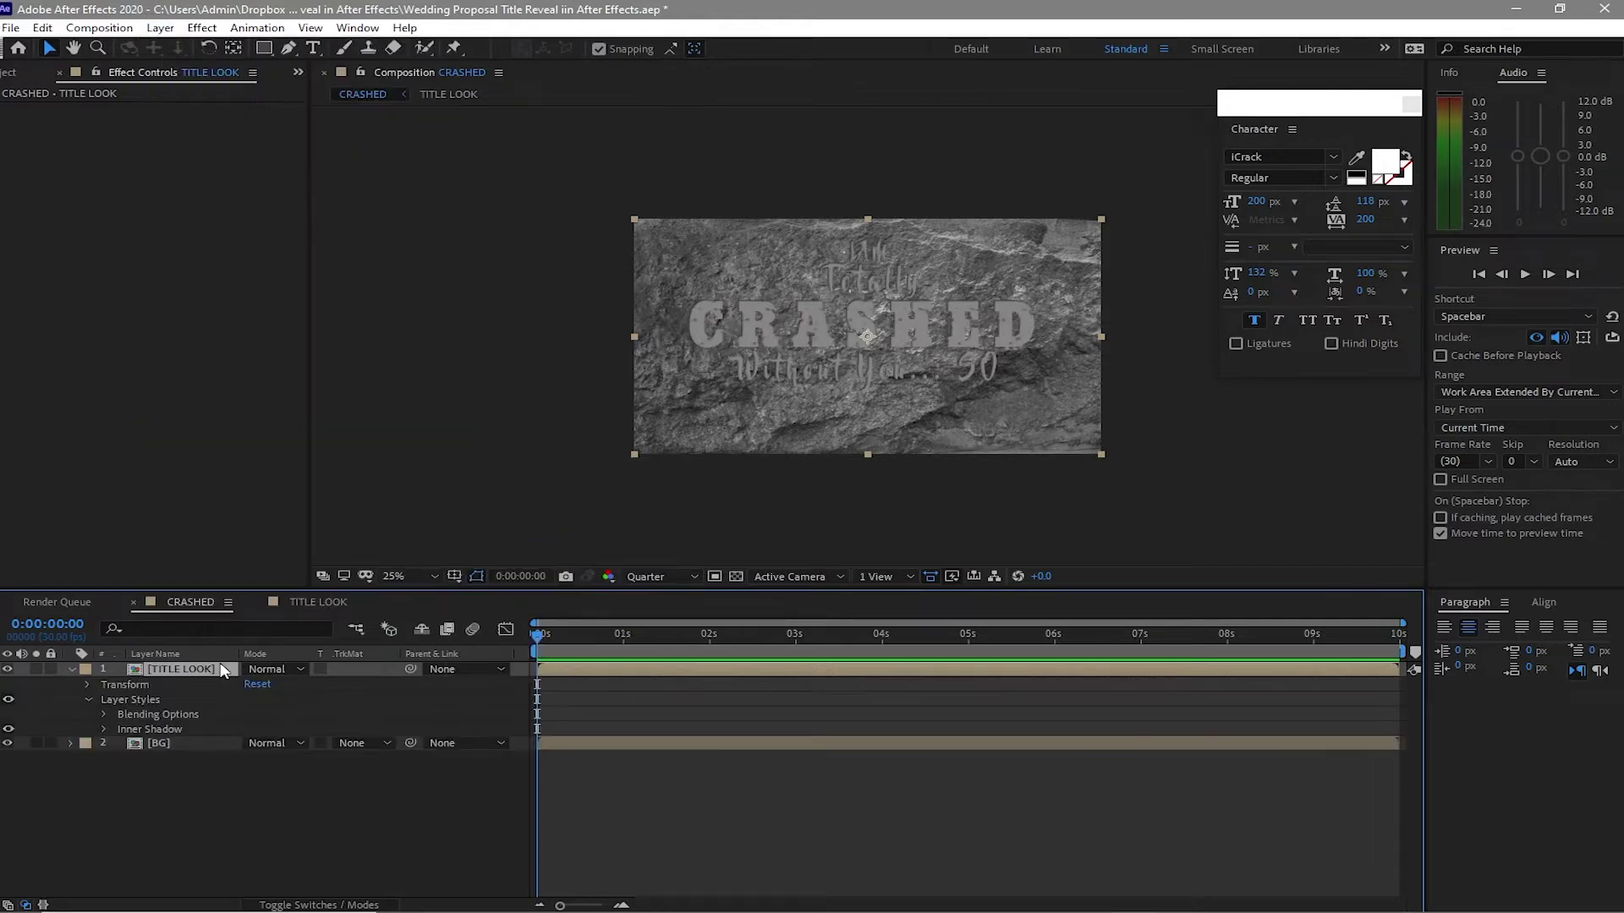
pyautogui.click(258, 670)
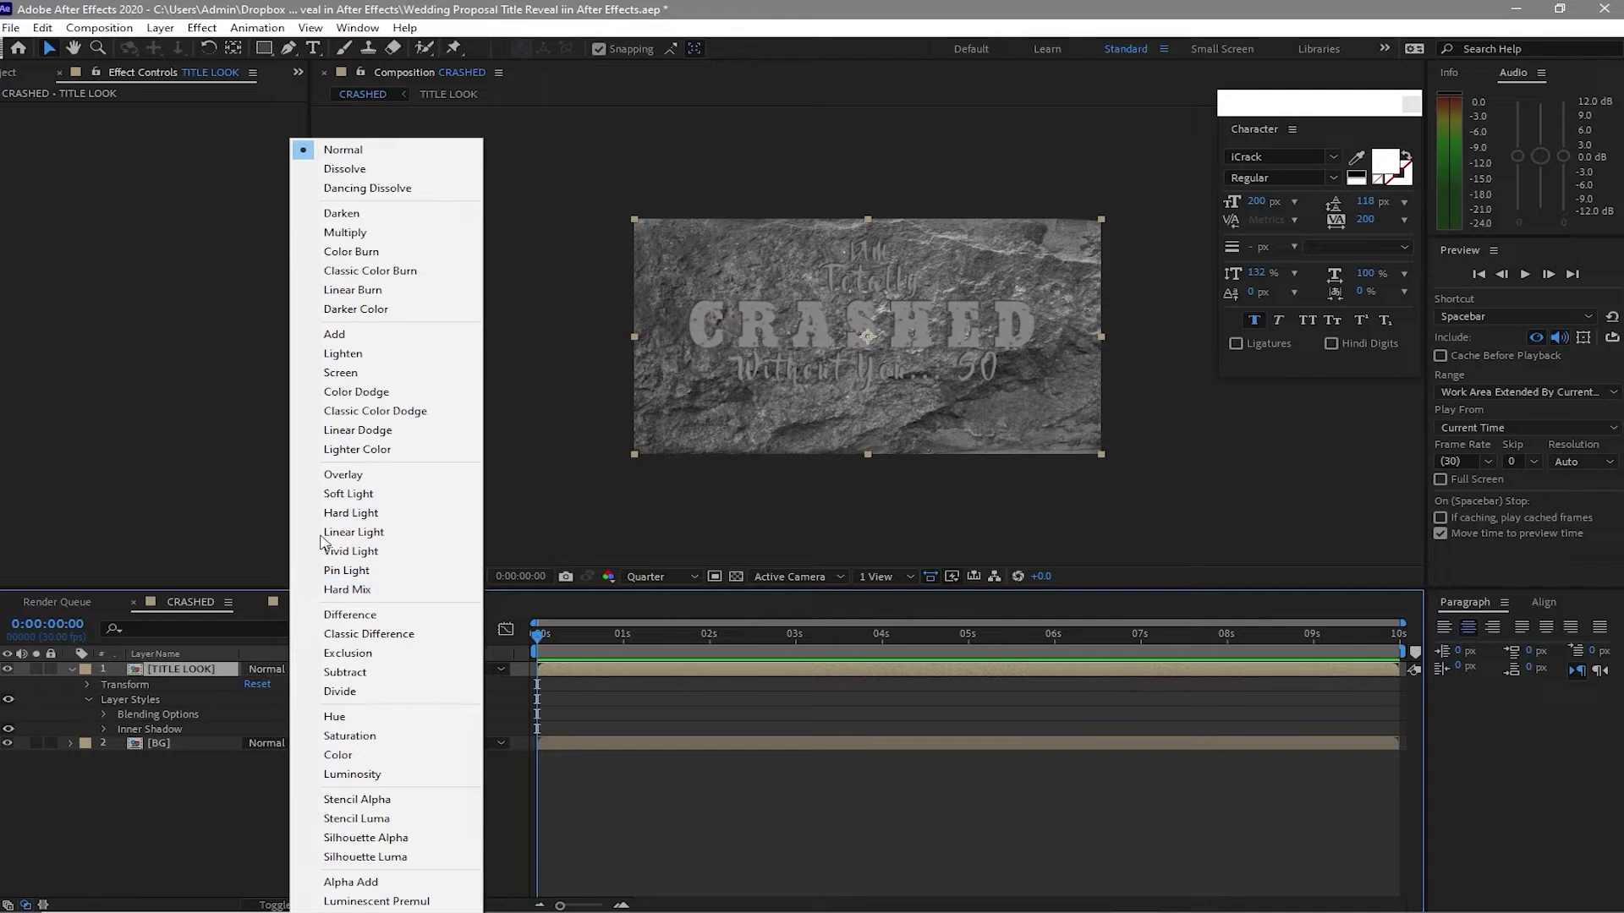
pyautogui.click(342, 233)
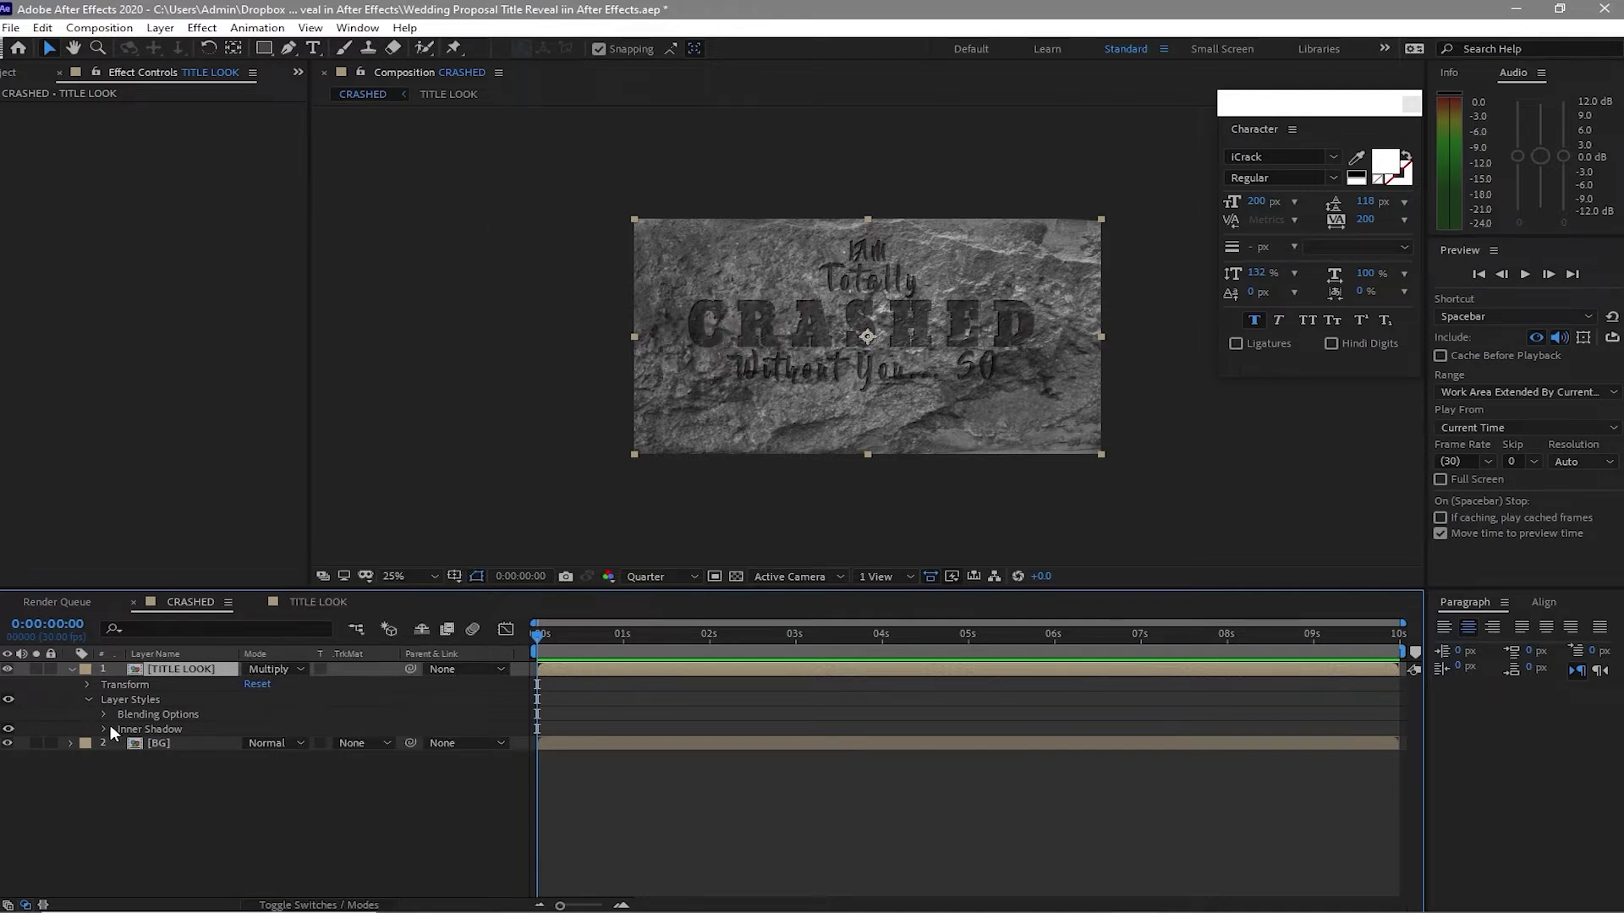
# - Set the angle of TITLE LOOK's inner shadow to 90° and collapse its layer styles
pyautogui.click(104, 729)
pyautogui.click(275, 801)
pyautogui.write('90')
pyautogui.click(368, 474)
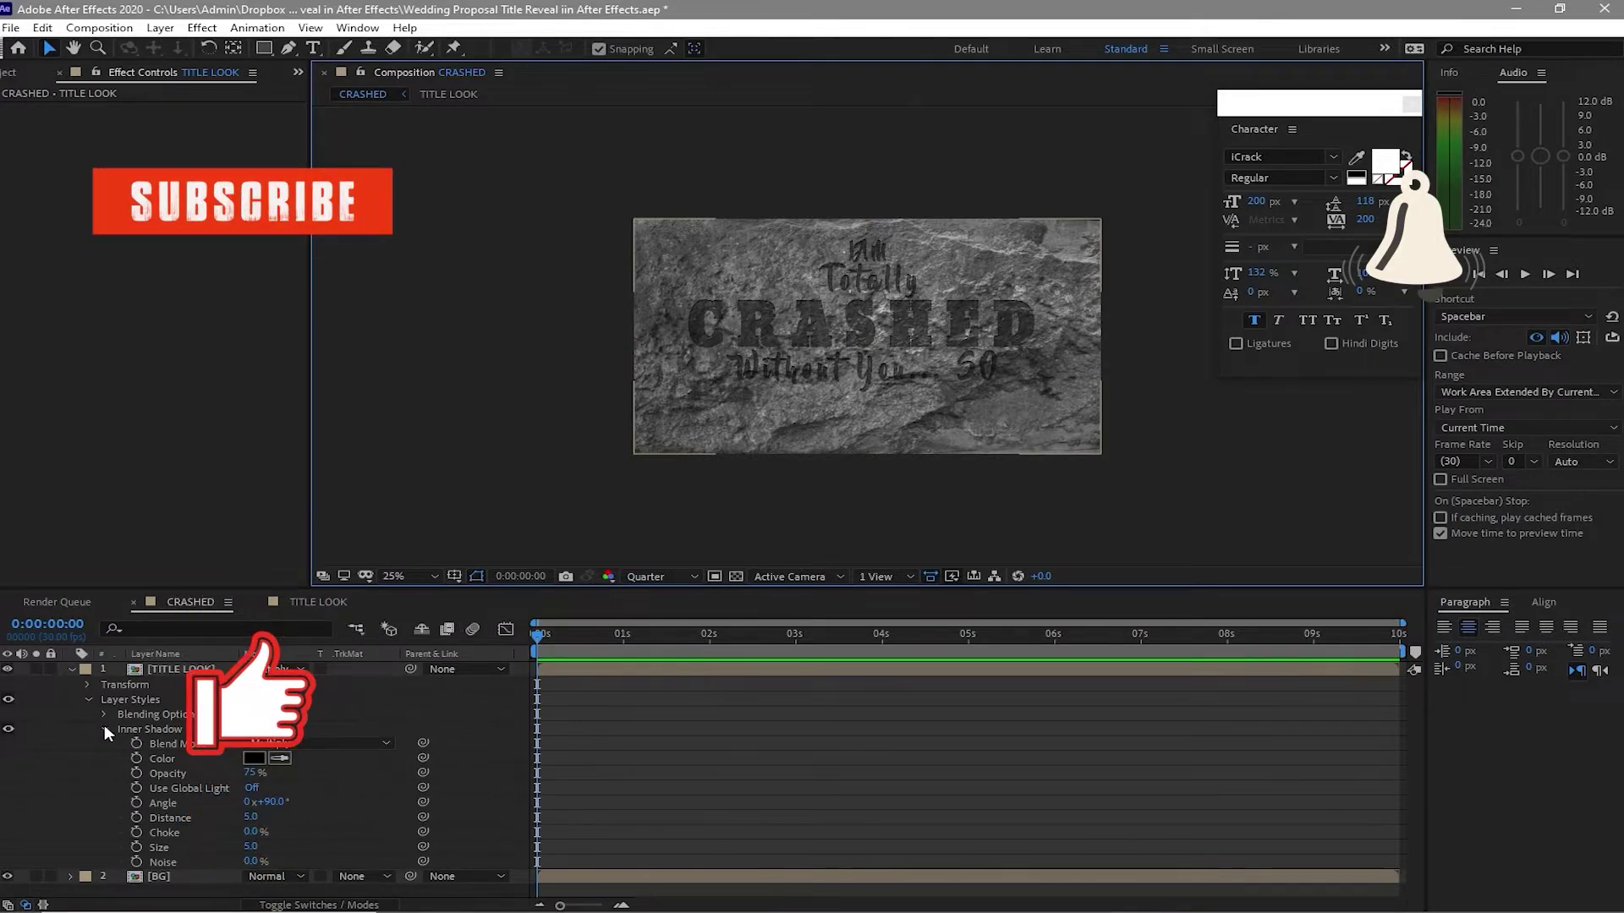
pyautogui.click(88, 700)
# - Add a Bevel and Emboss layer style to the TITLE LOOK layer
pyautogui.click(160, 27)
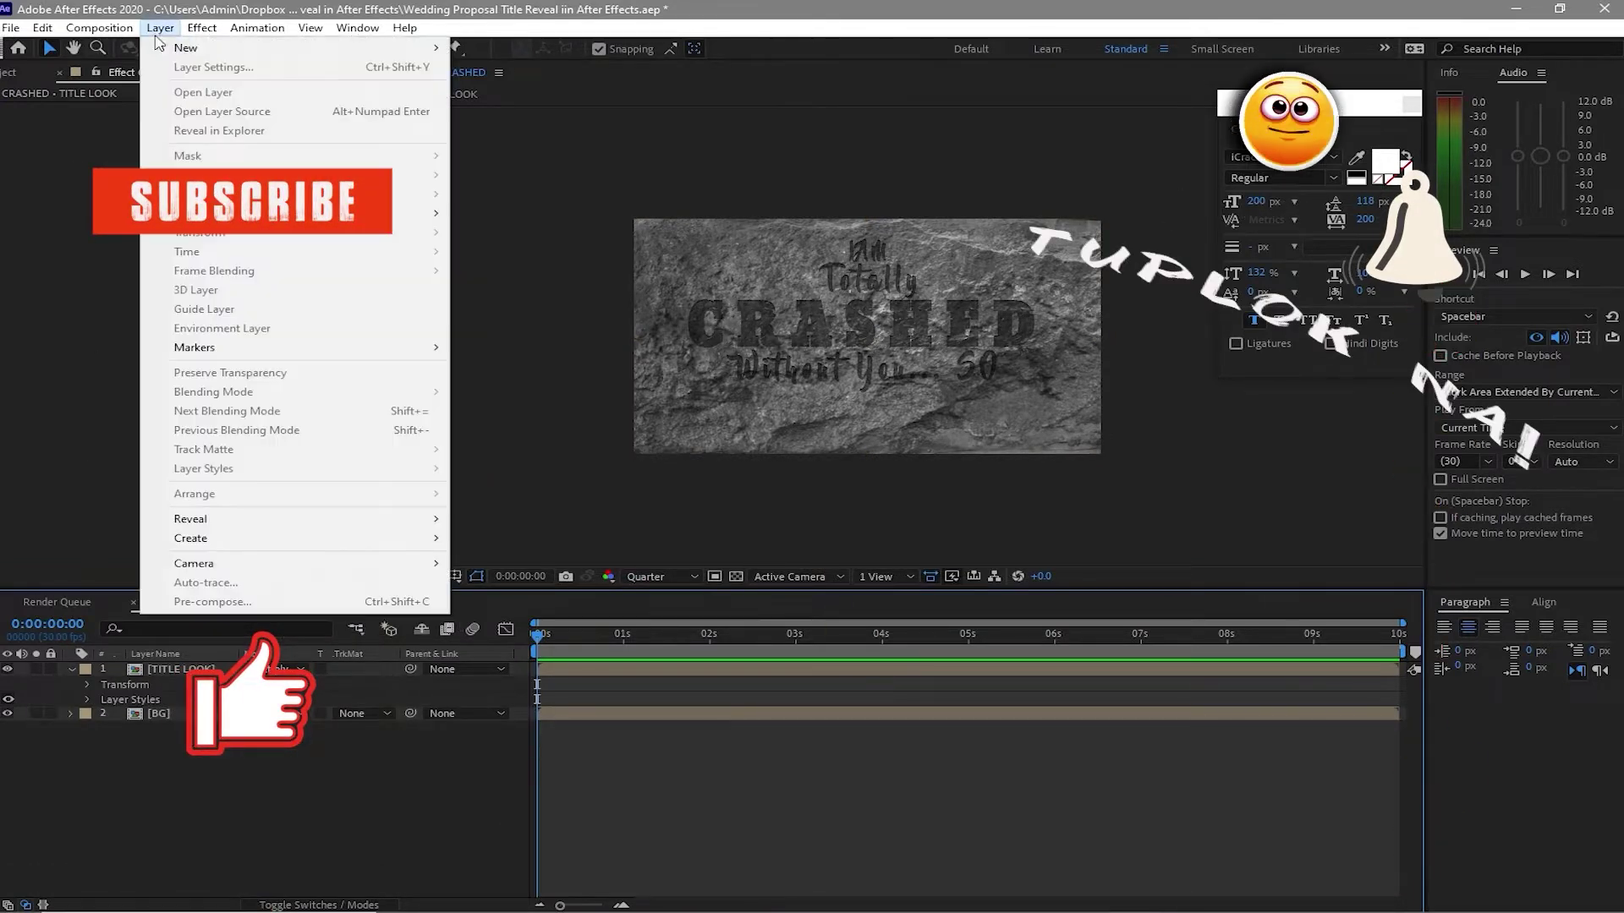
pyautogui.click(179, 669)
pyautogui.click(160, 27)
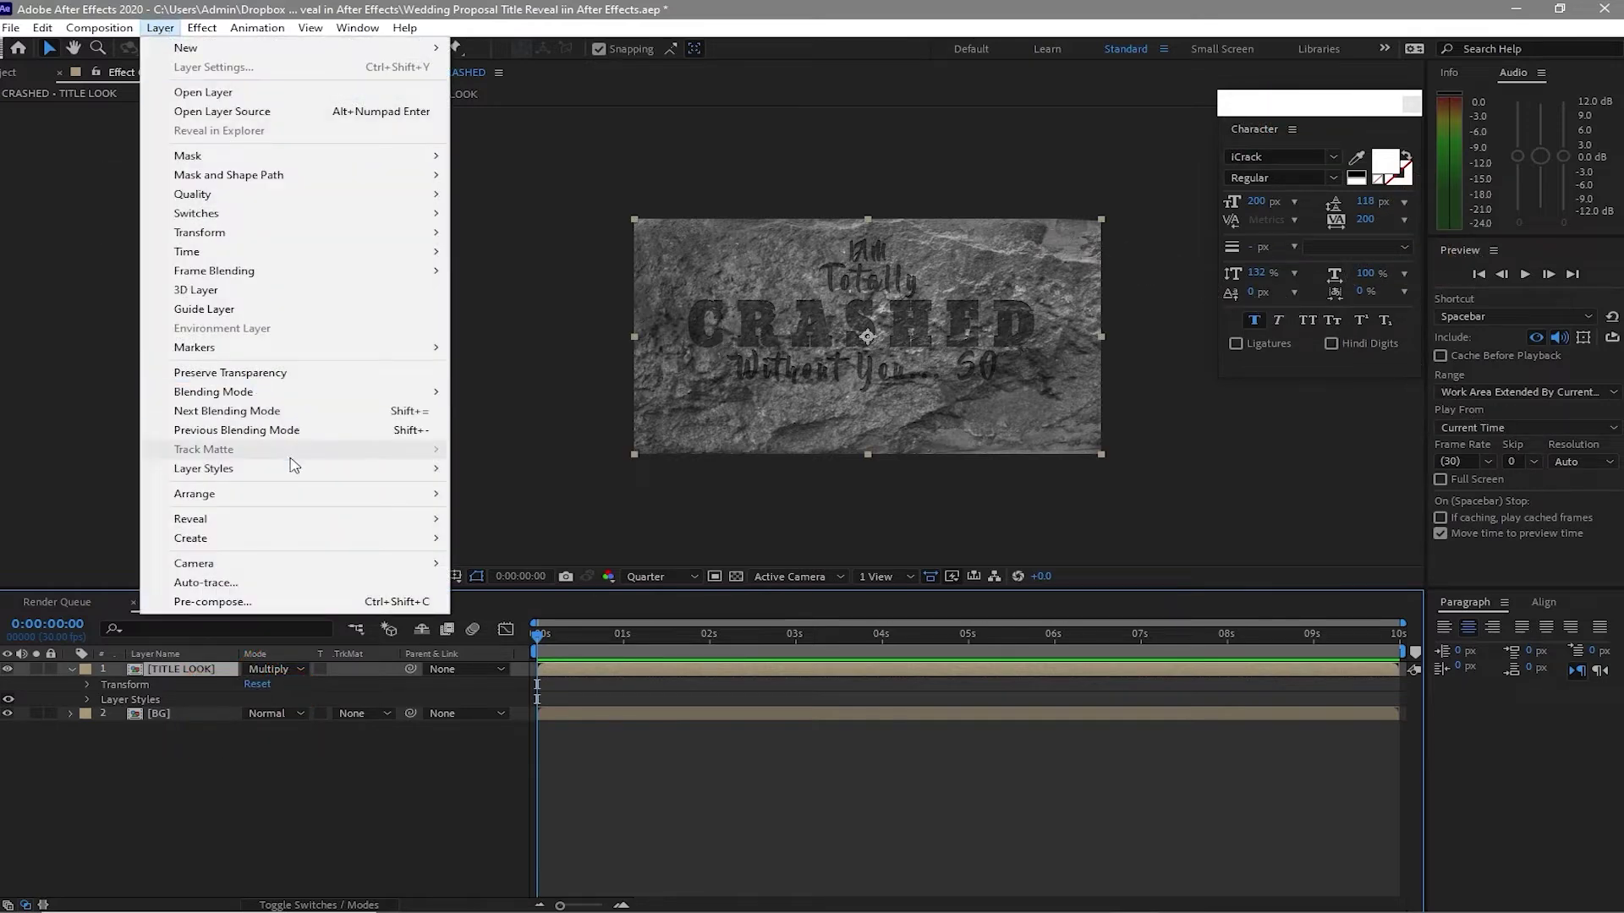
pyautogui.moveTo(419, 469)
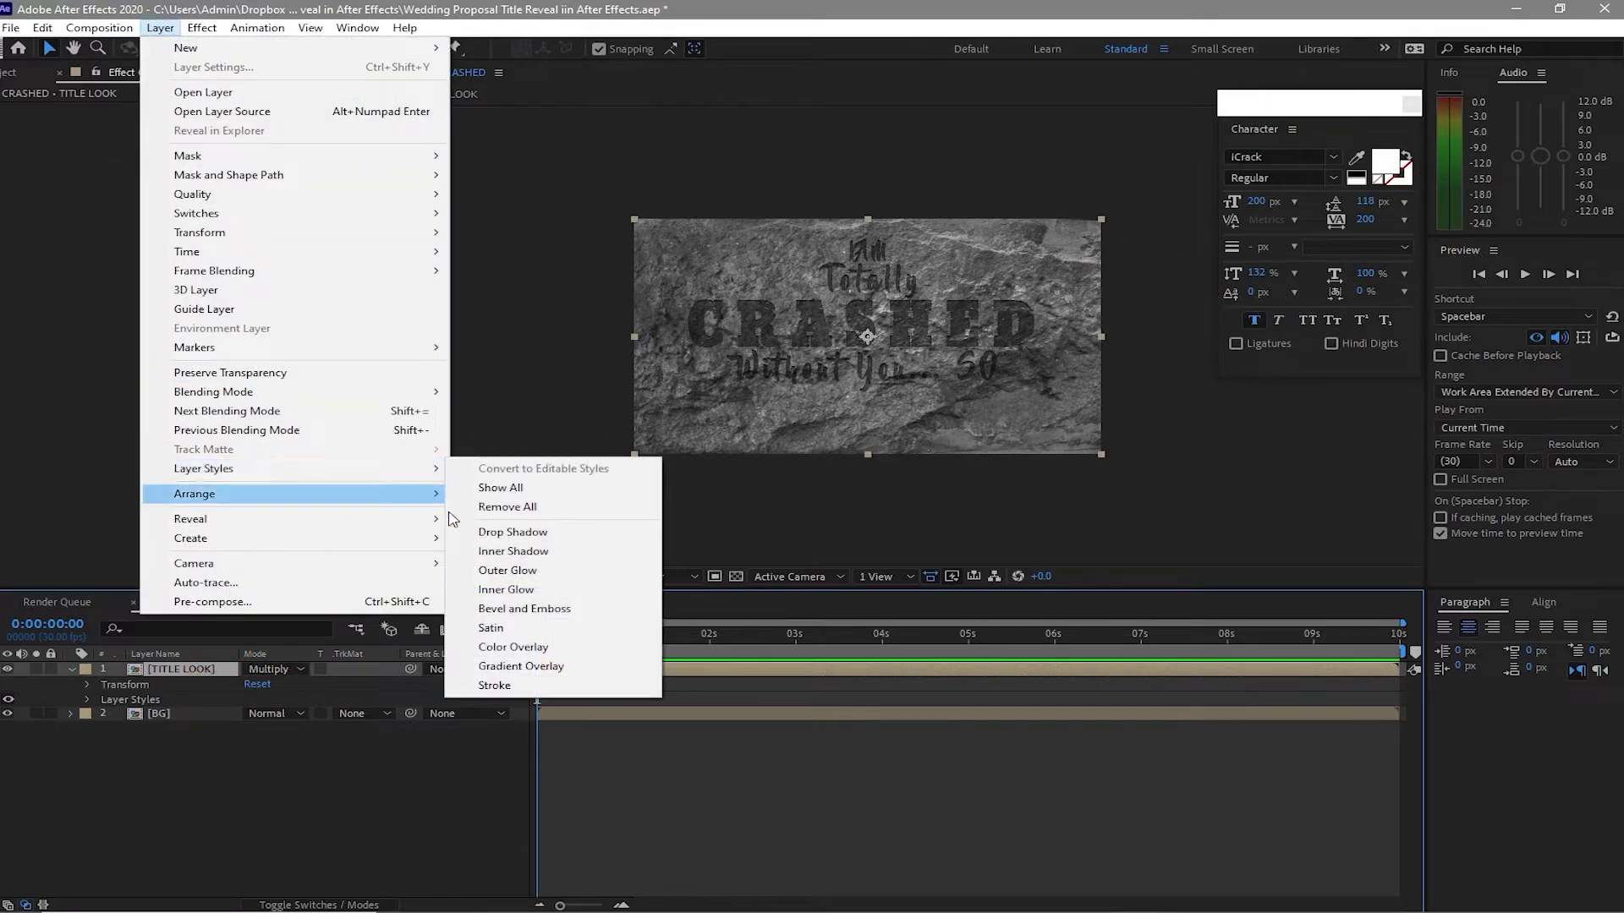
pyautogui.click(502, 609)
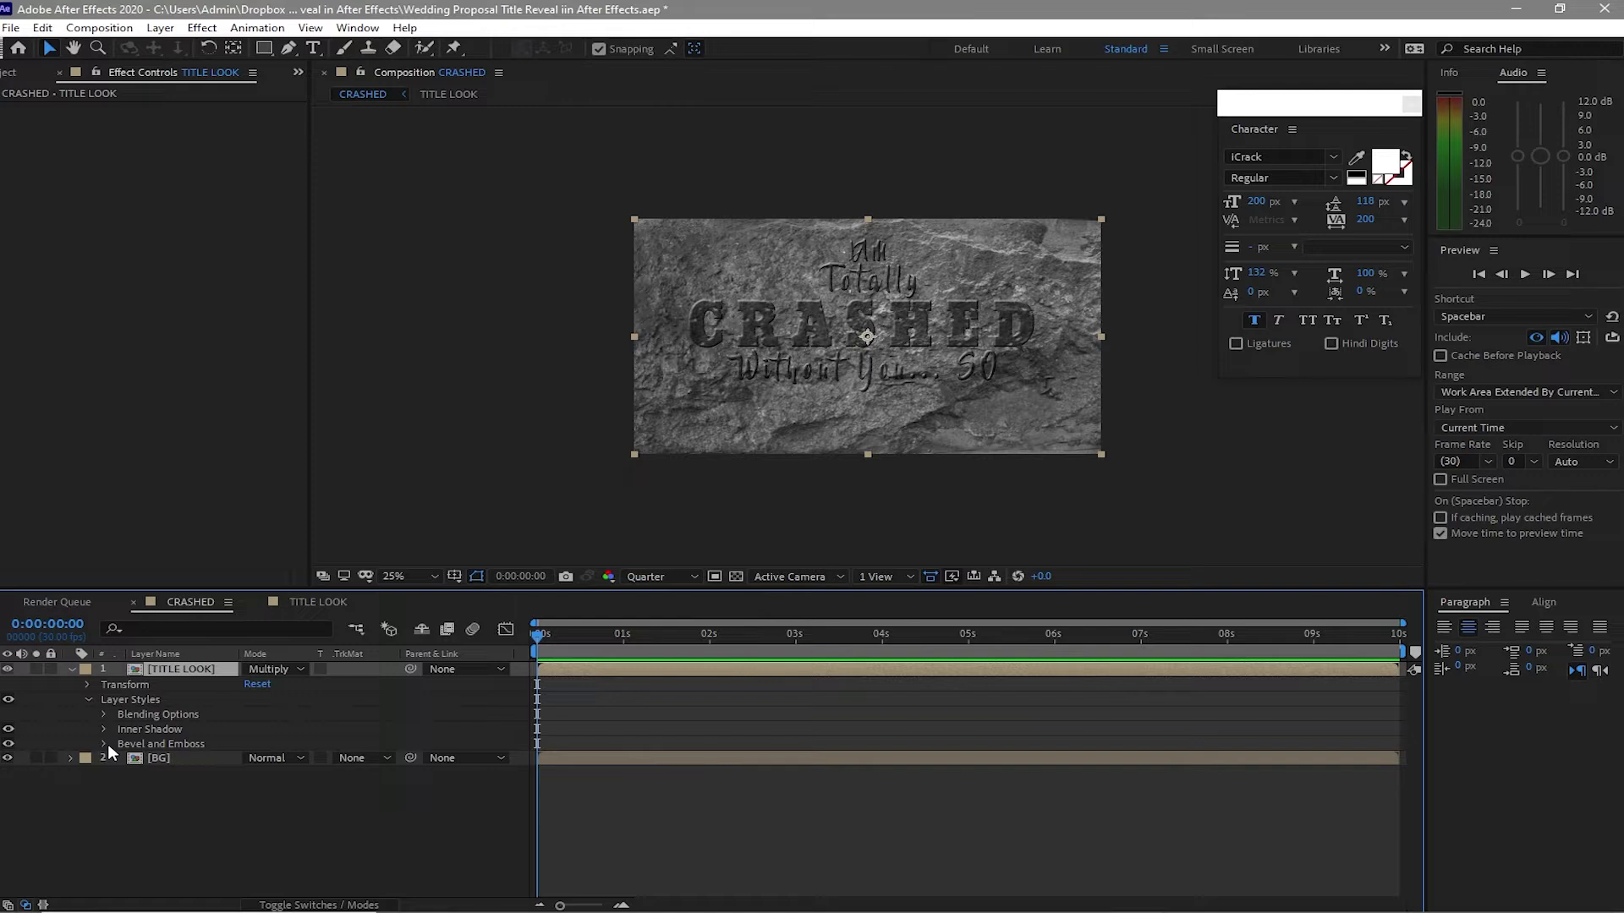
# - Set TITLE LOOK's Bevel and Emboss to the Outer Bevel style with direction Down, and collapse the layer's properties
pyautogui.click(104, 743)
pyautogui.click(279, 684)
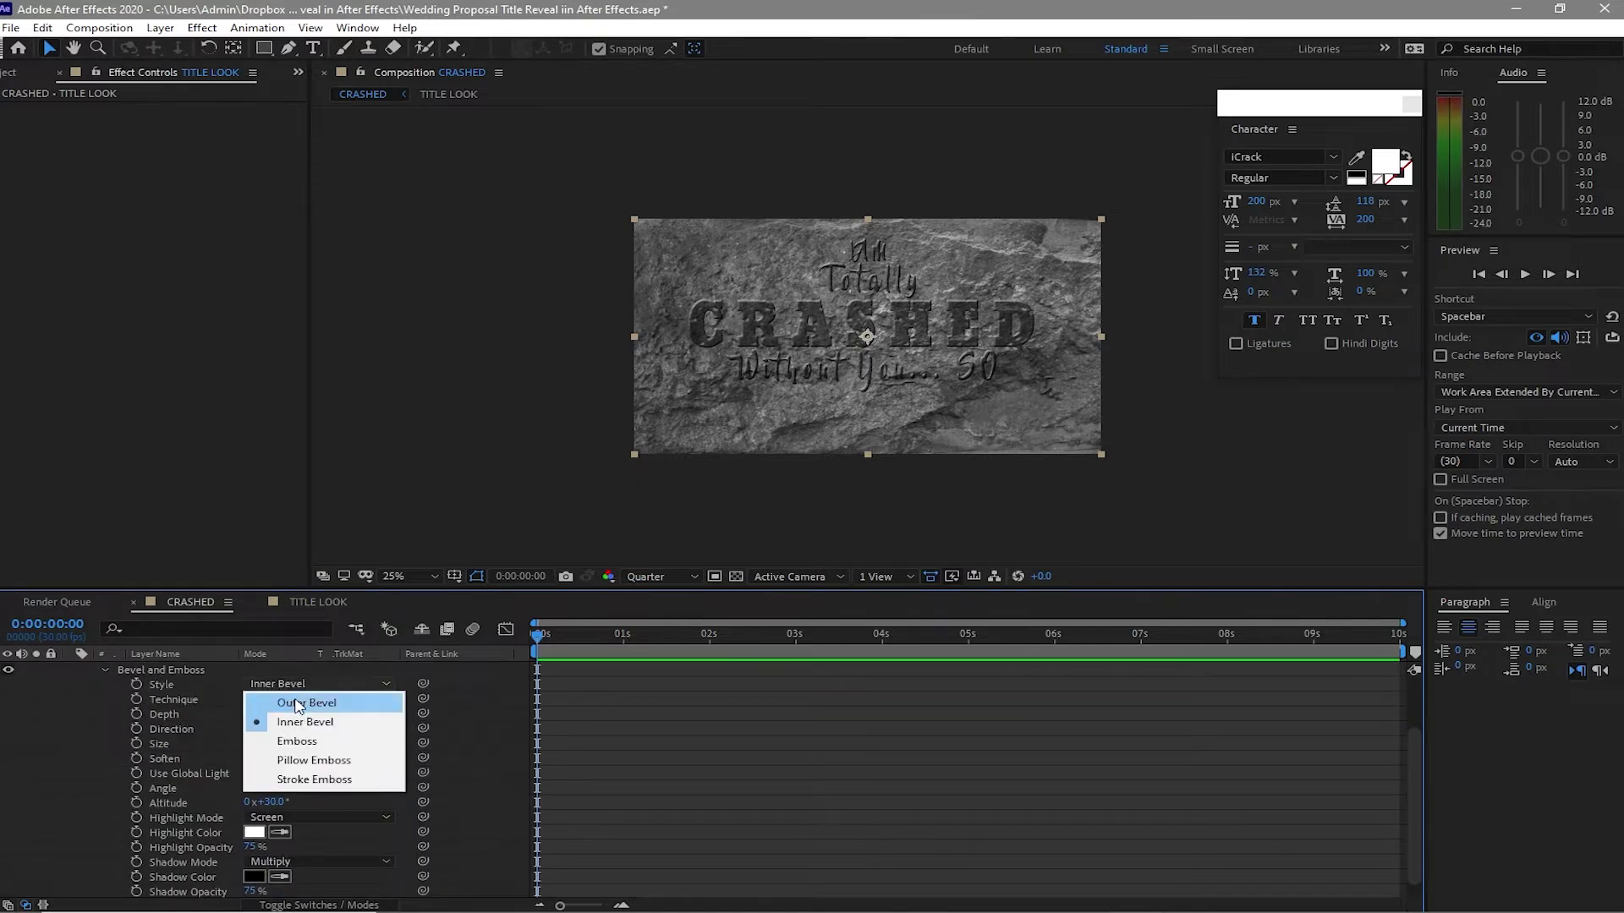
pyautogui.click(280, 702)
pyautogui.click(280, 728)
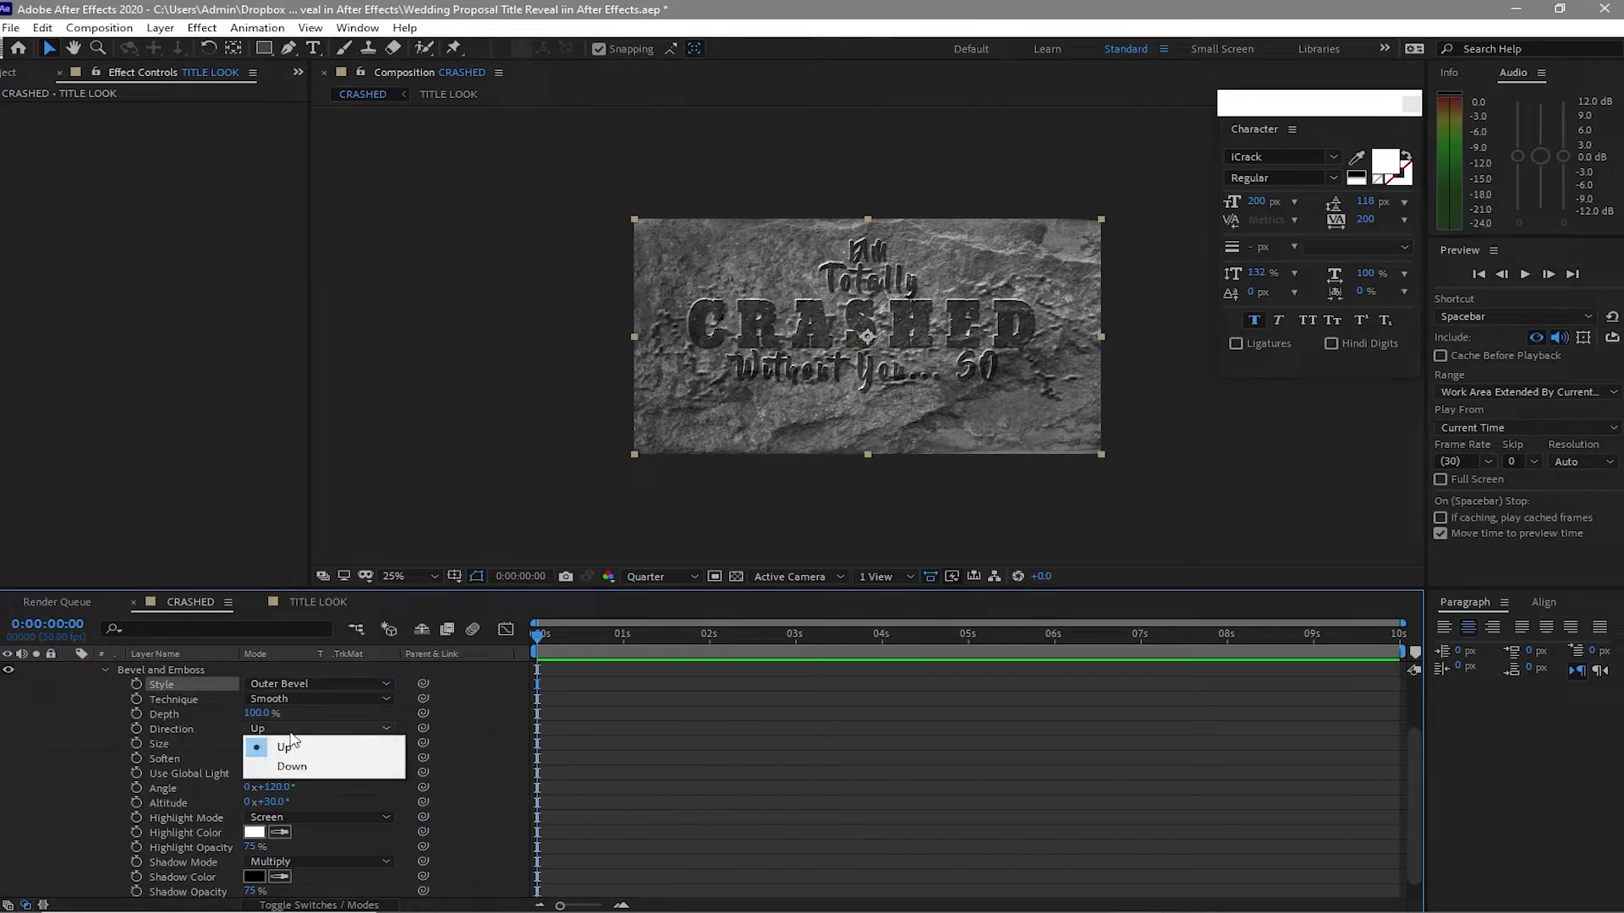
pyautogui.click(271, 764)
pyautogui.rightClick(105, 668)
pyautogui.click(85, 698)
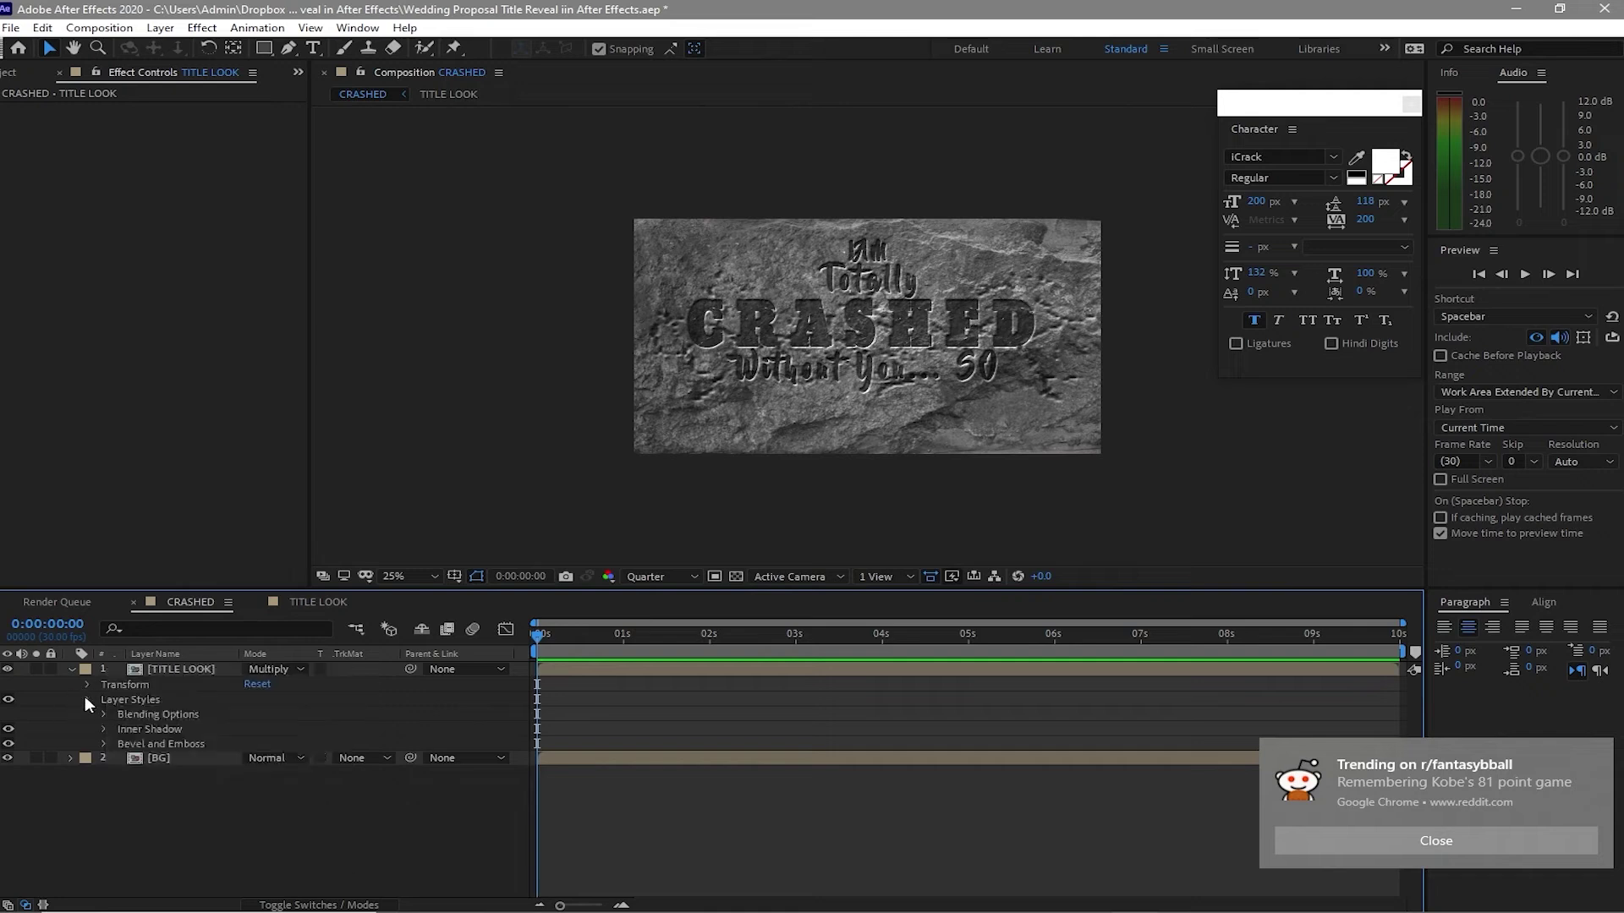
pyautogui.click(70, 669)
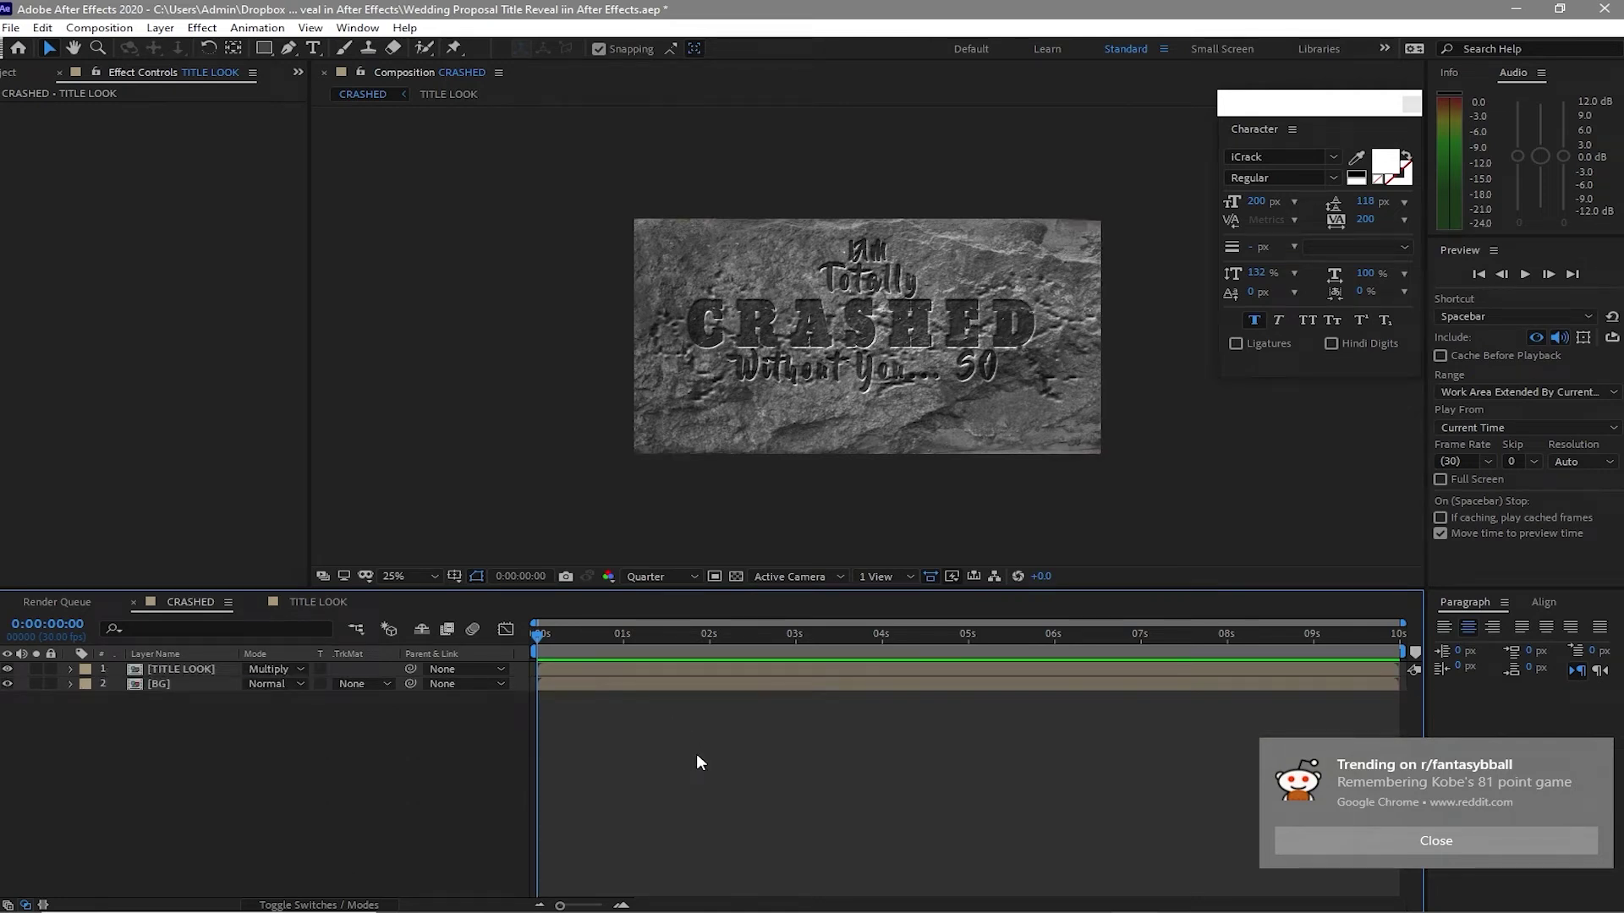
# - Duplicate the BG layer and pre-compose the upper copy under the name shatter
pyautogui.click(195, 684)
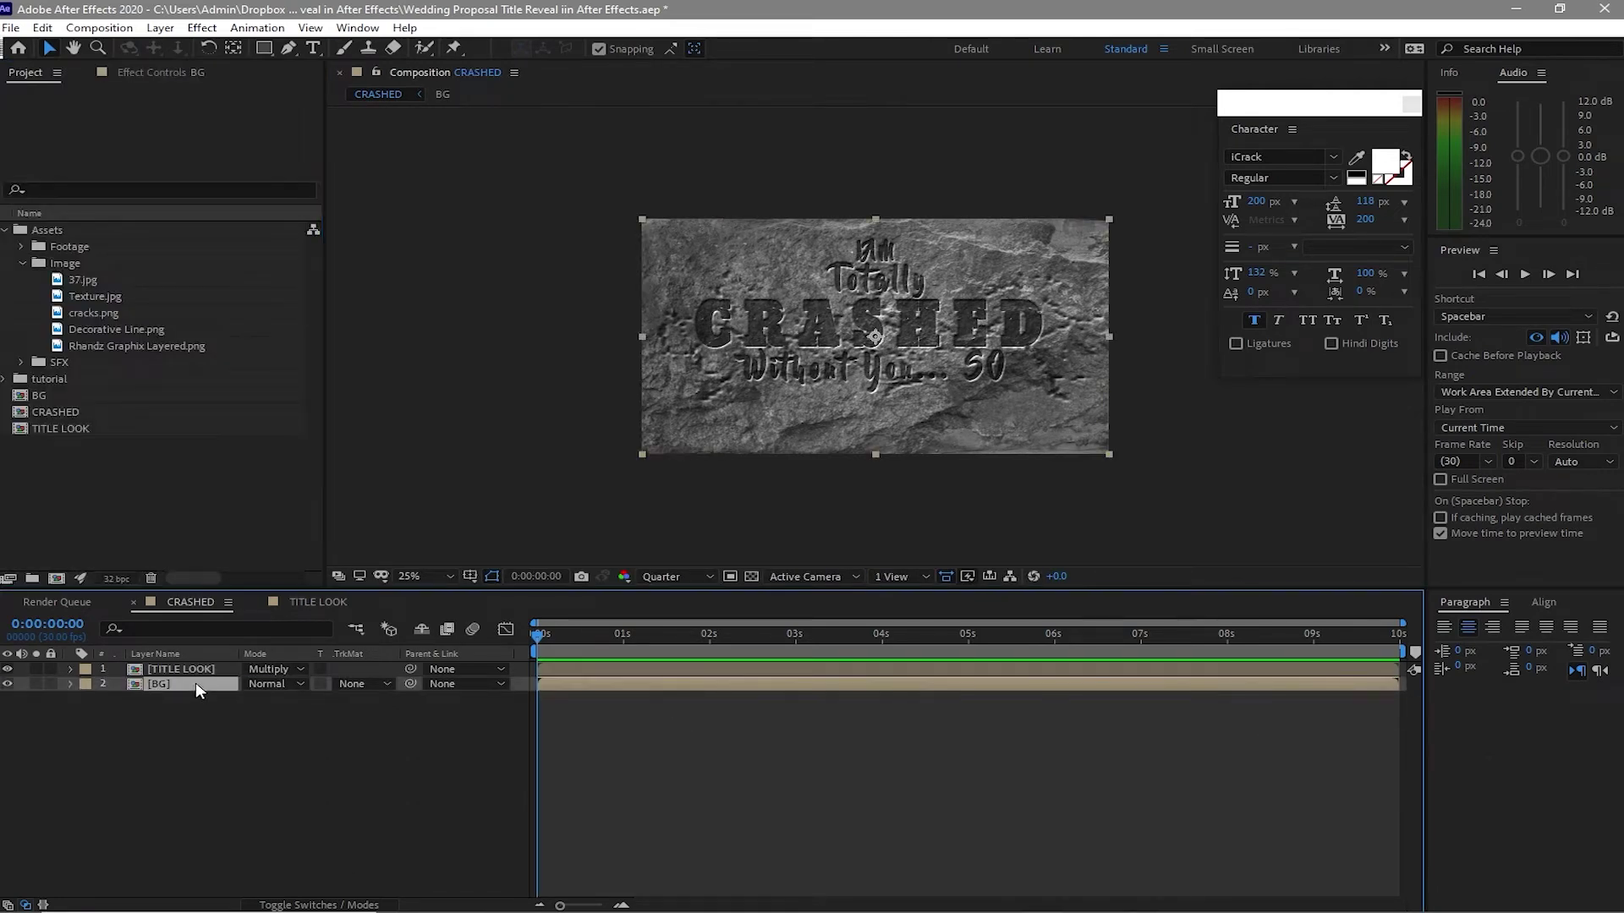
pyautogui.click(42, 27)
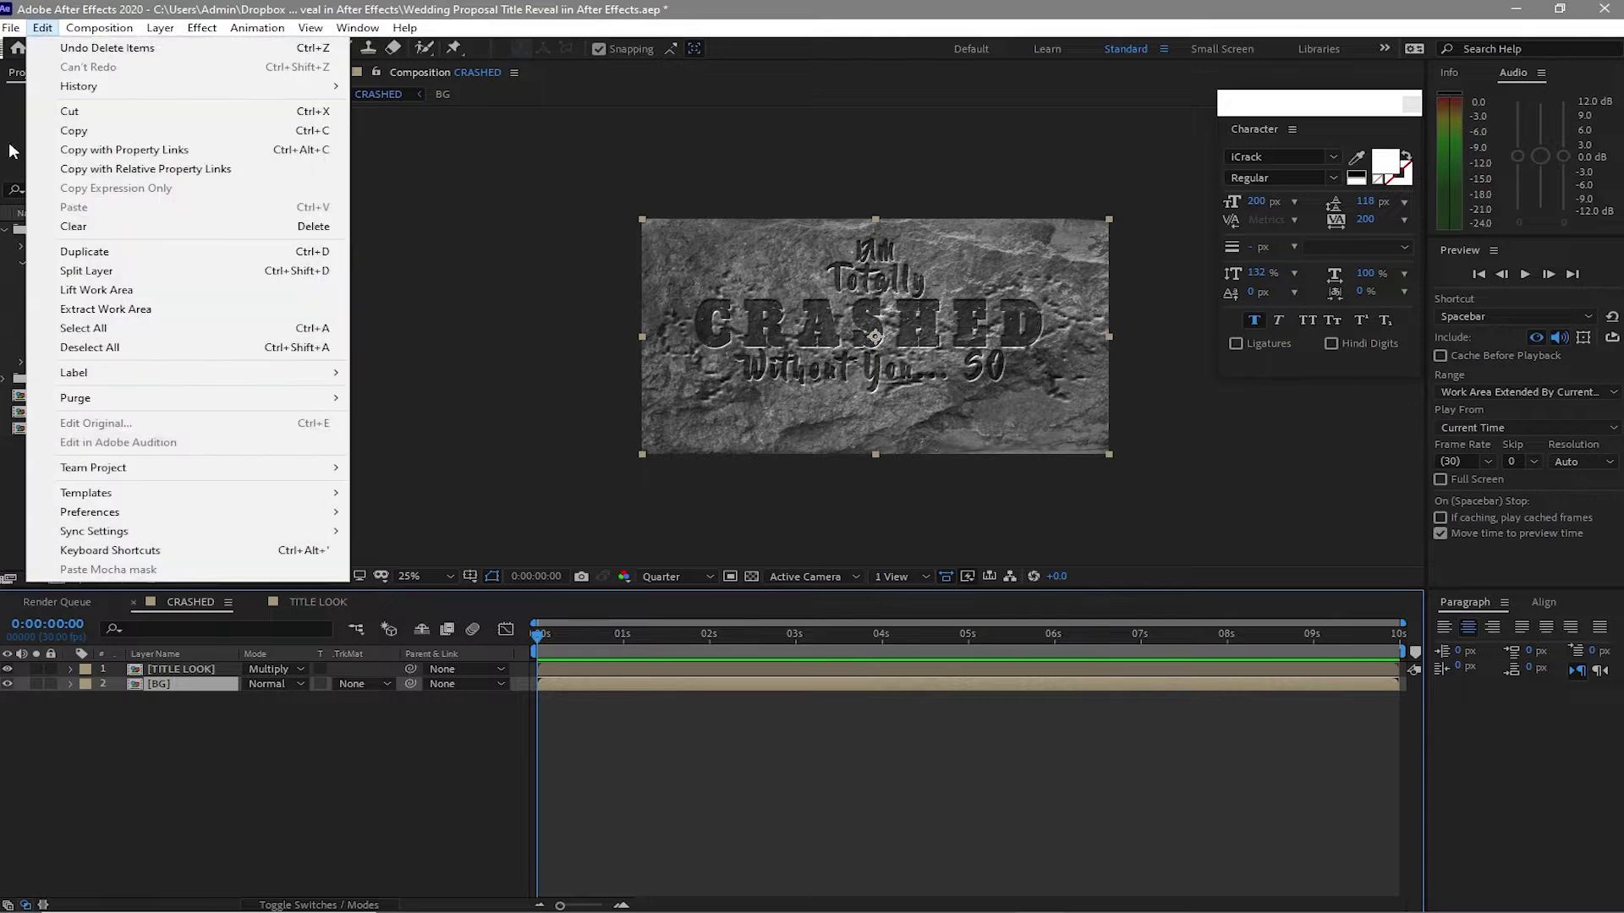
pyautogui.click(84, 253)
pyautogui.rightClick(200, 688)
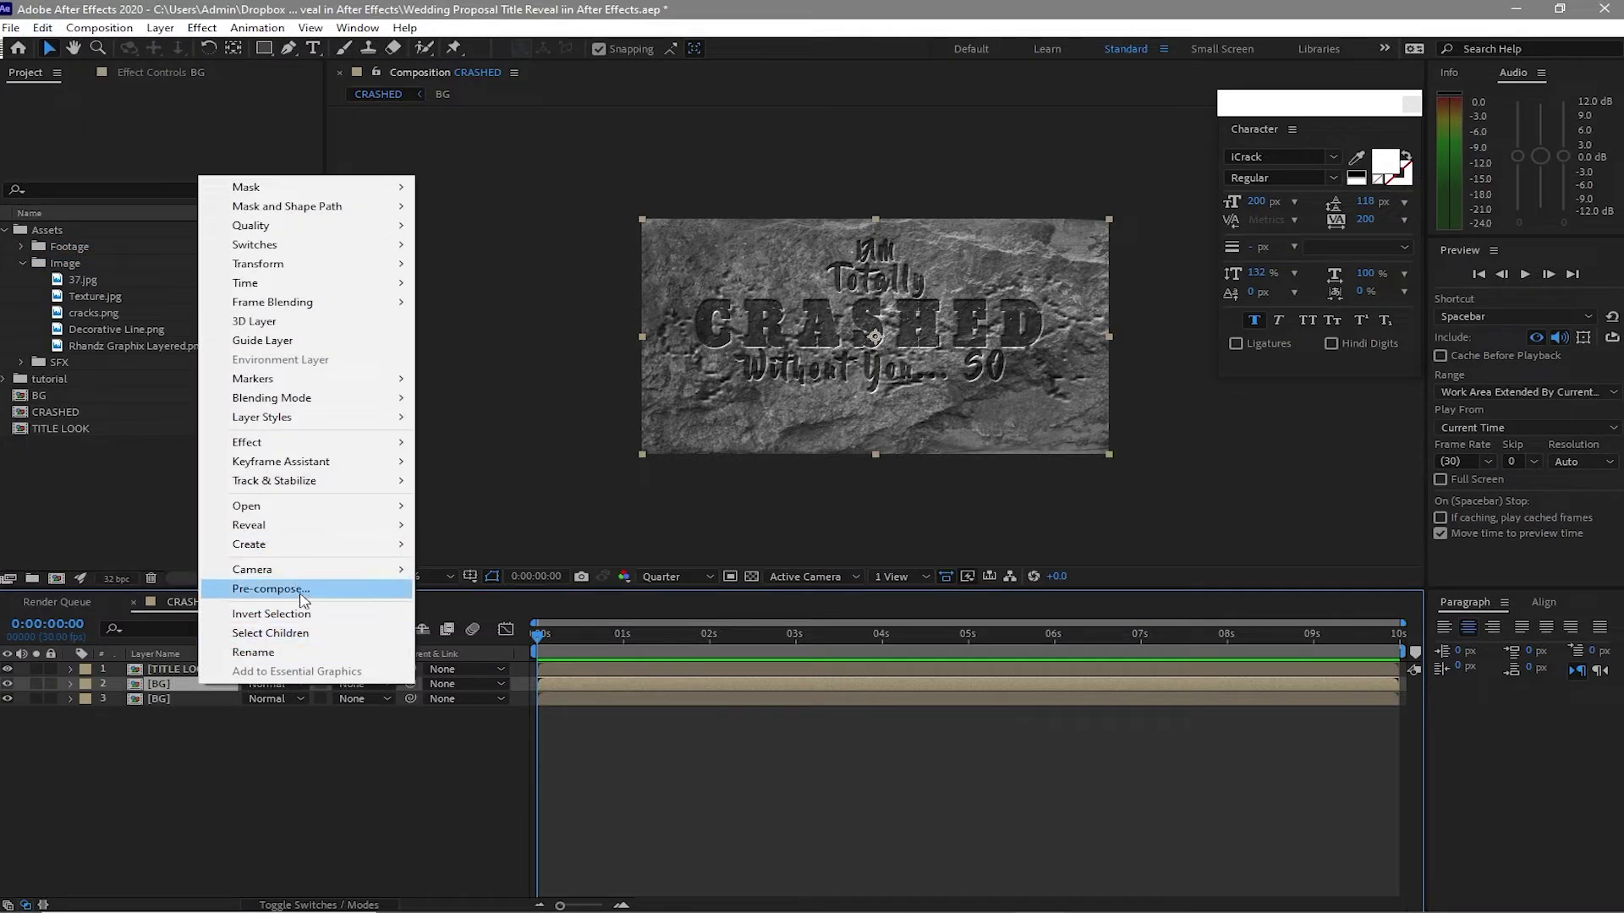
pyautogui.click(301, 590)
pyautogui.write('shatter')
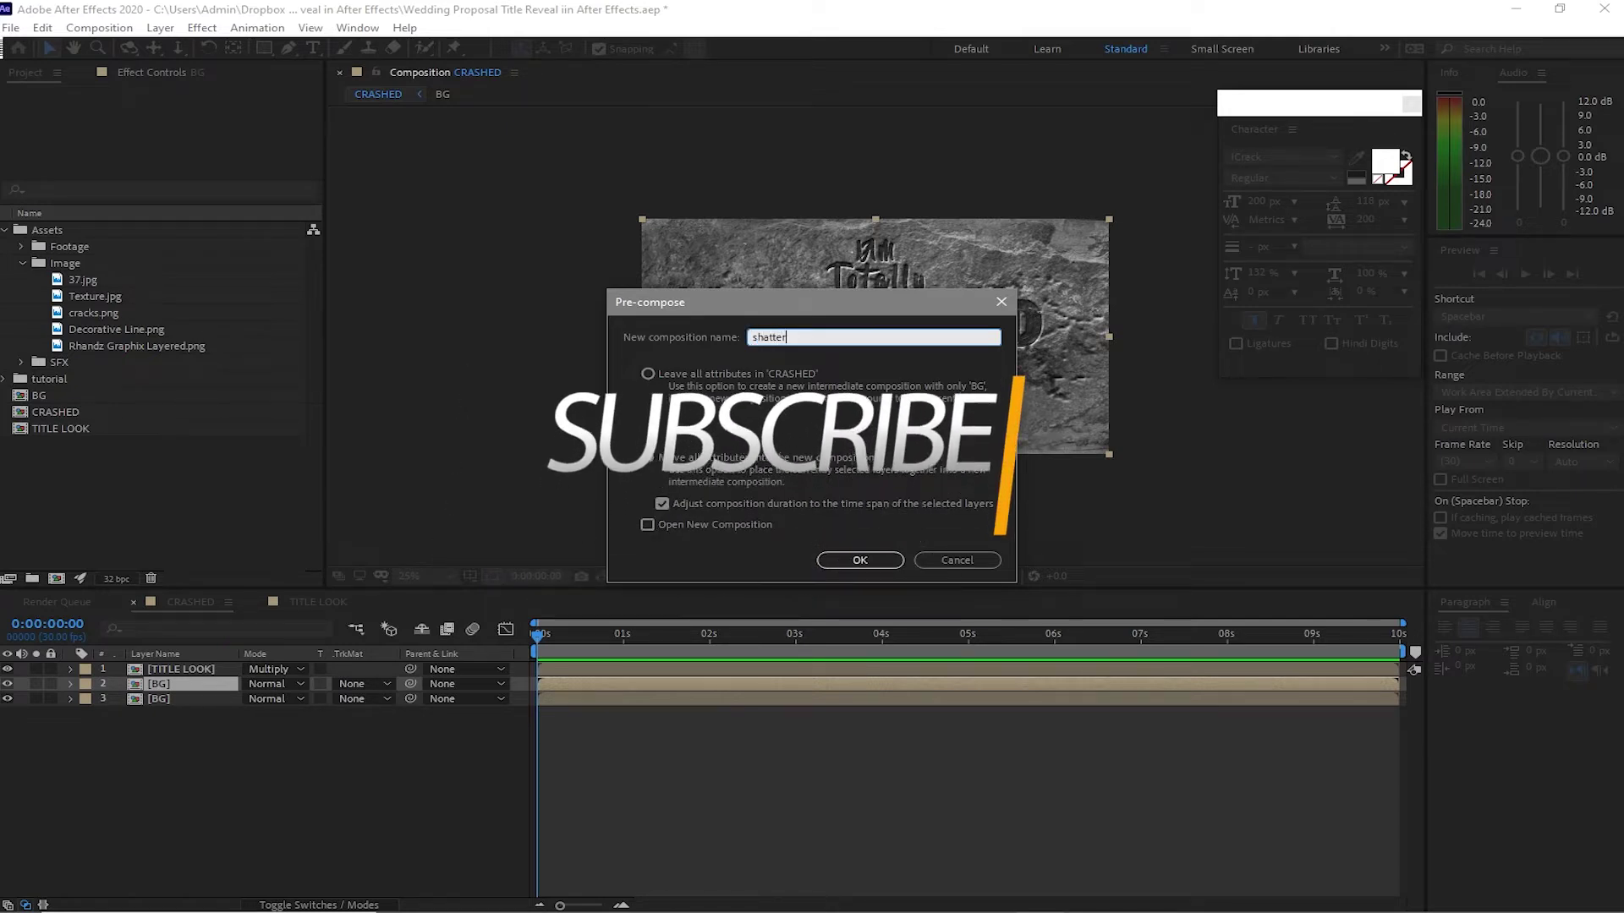
pyautogui.click(841, 566)
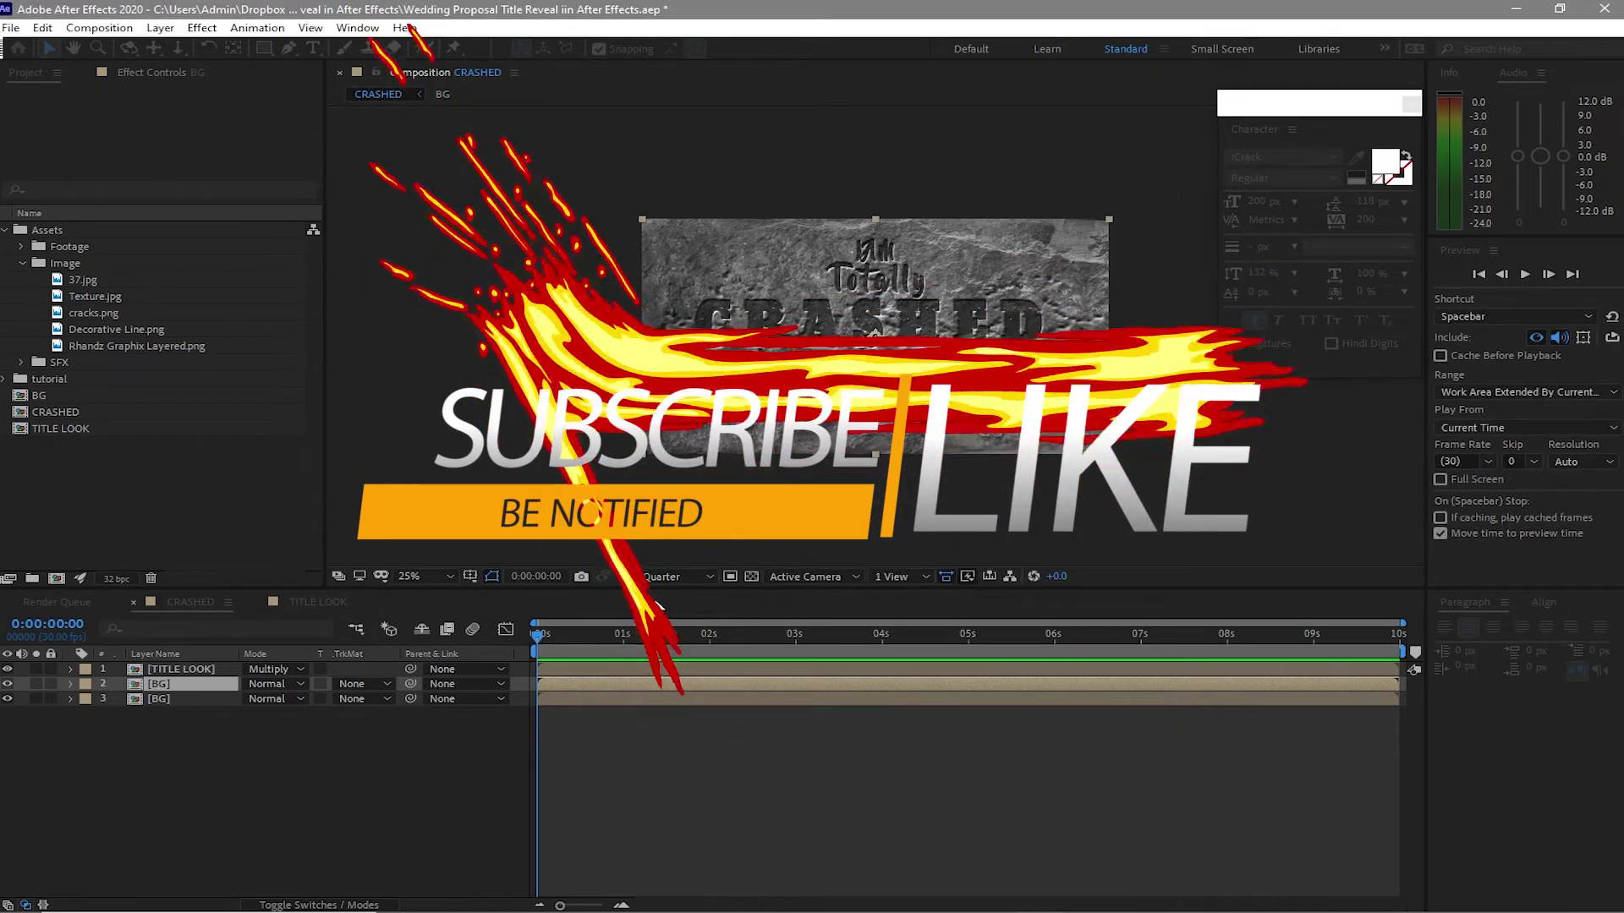
# - Open the shatter composition and place TITLE LOOK above its BG layer
pyautogui.doubleClick(135, 687)
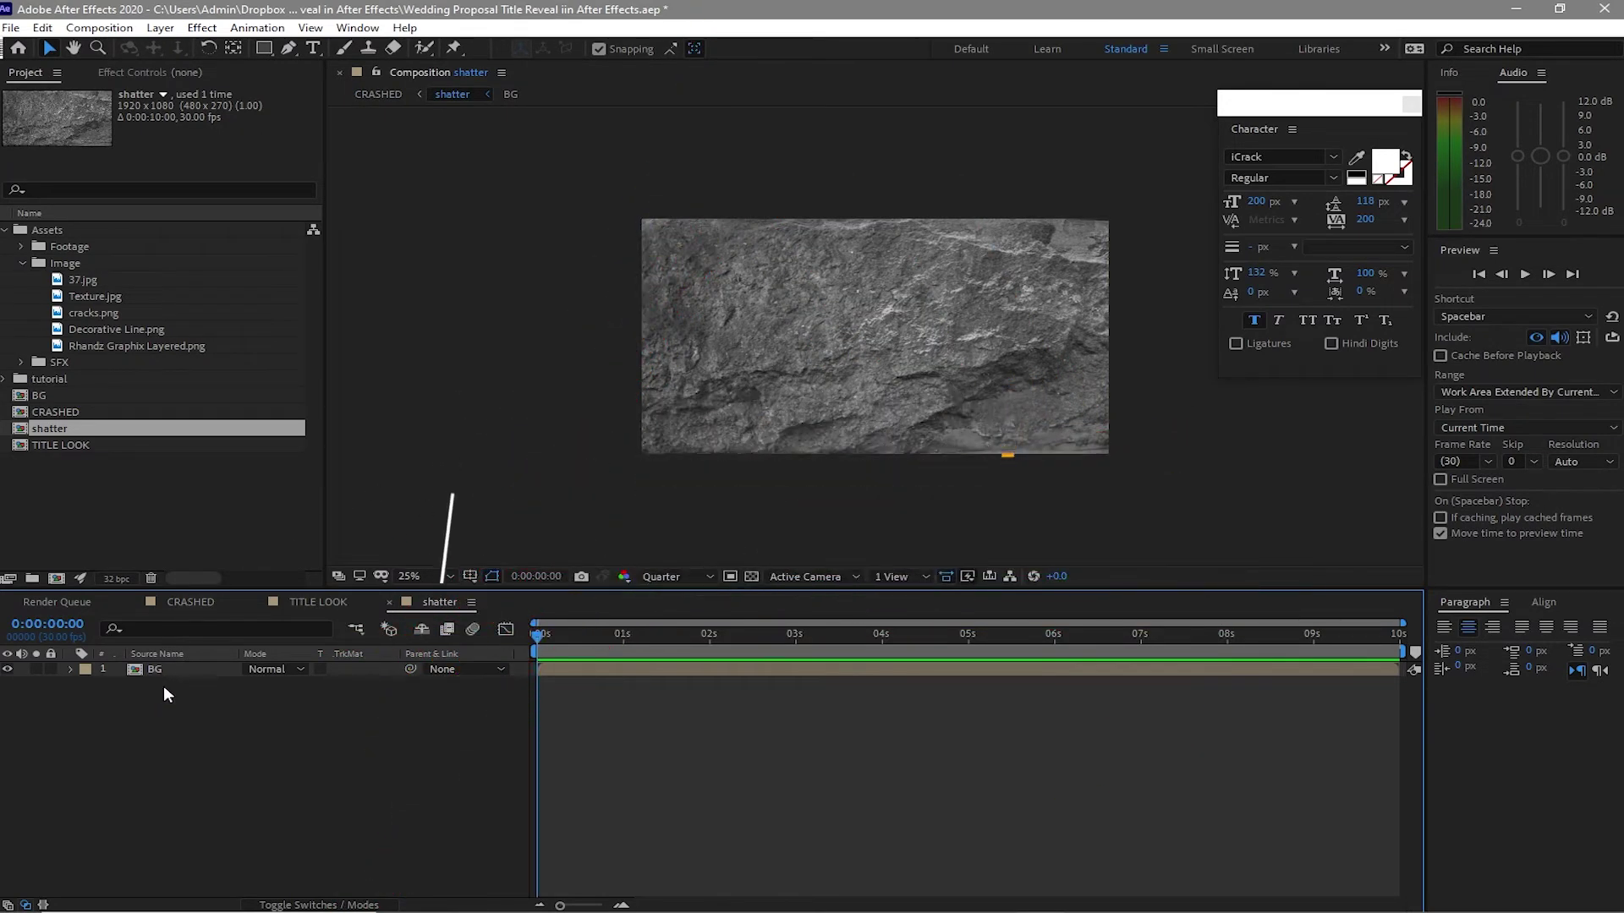
pyautogui.moveTo(133, 448); pyautogui.dragTo(216, 689)
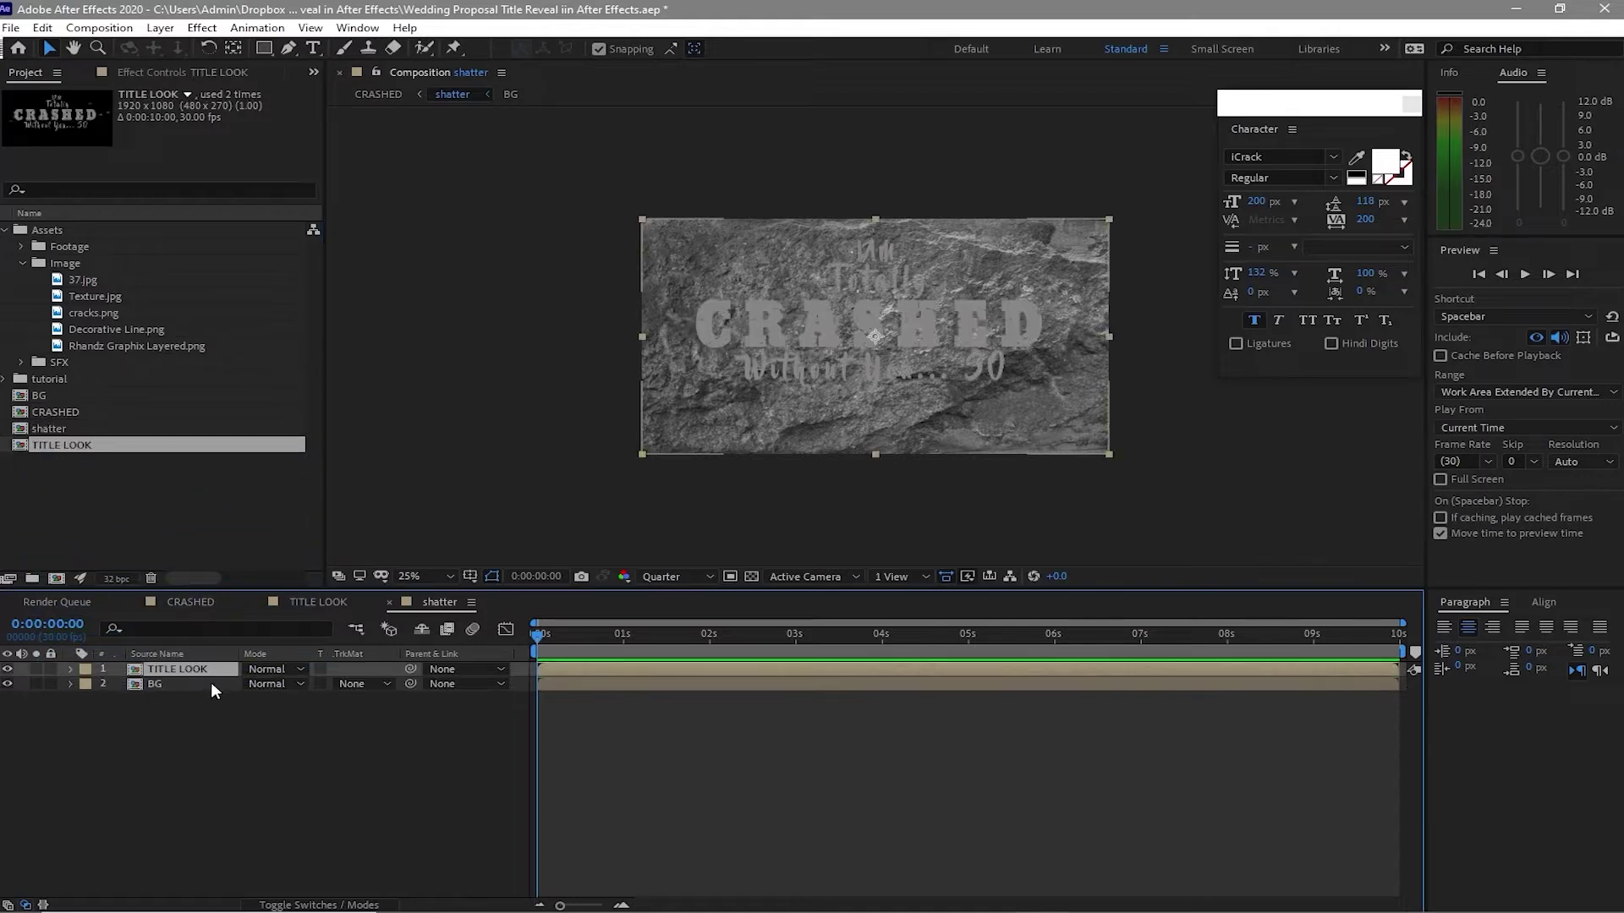
# - Set the BG layer's track matte to Alpha Matte "TITLE LOOK" in the shatter composition
pyautogui.click(211, 682)
pyautogui.click(354, 684)
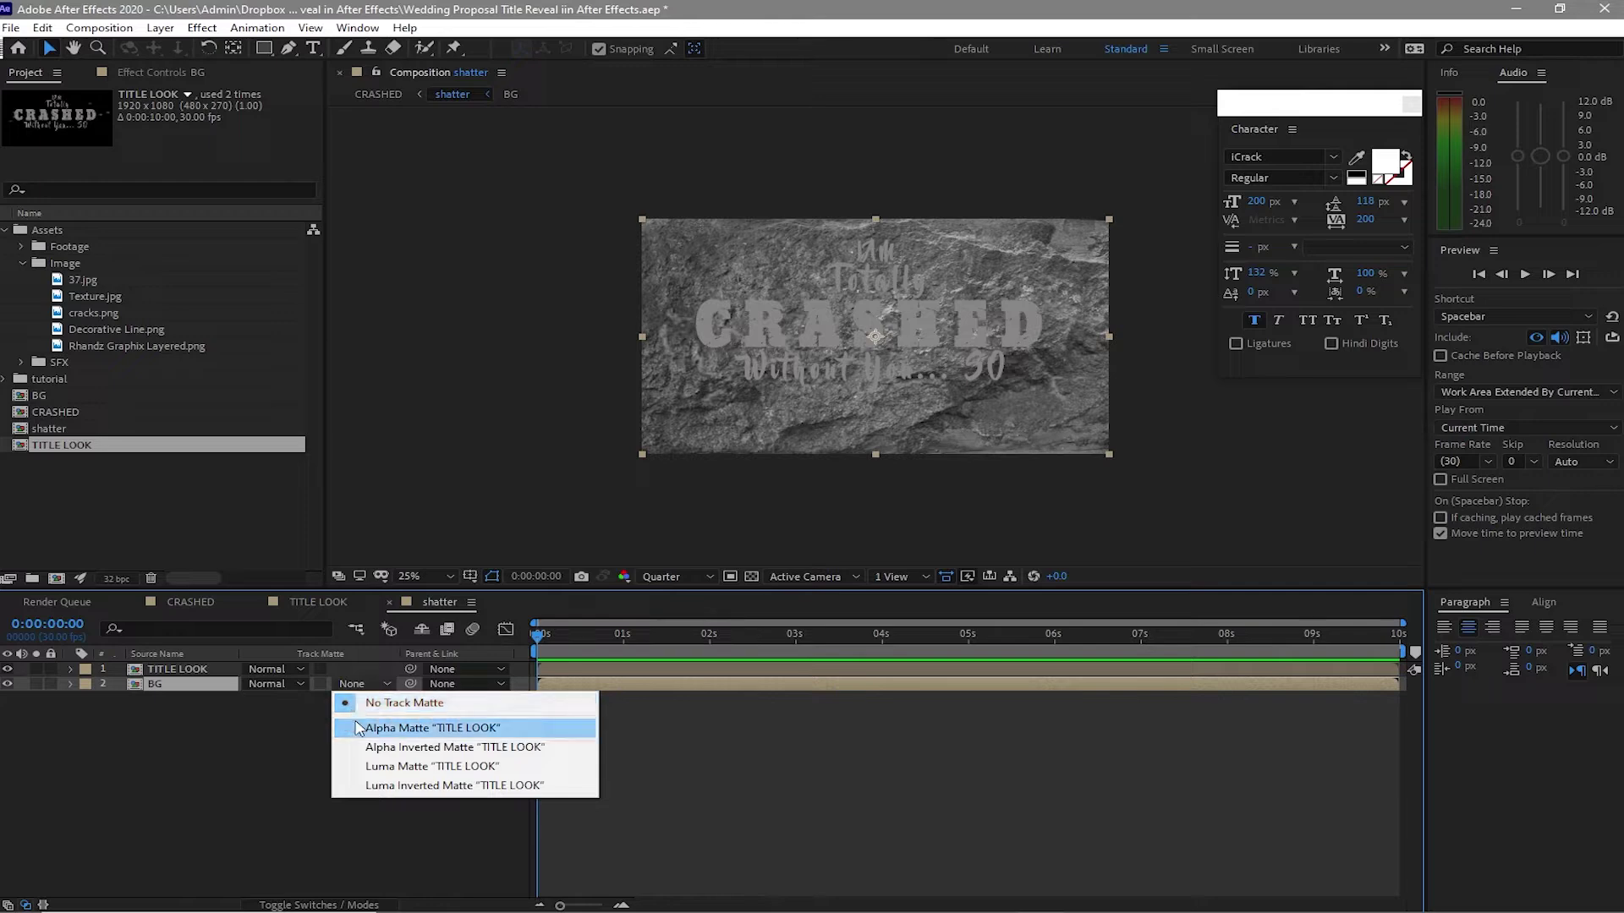
pyautogui.click(356, 728)
# - Pre-compose the TITLE LOOK and BG layers together as shatter, moving all attributes into the new composition
pyautogui.rightClick(224, 666)
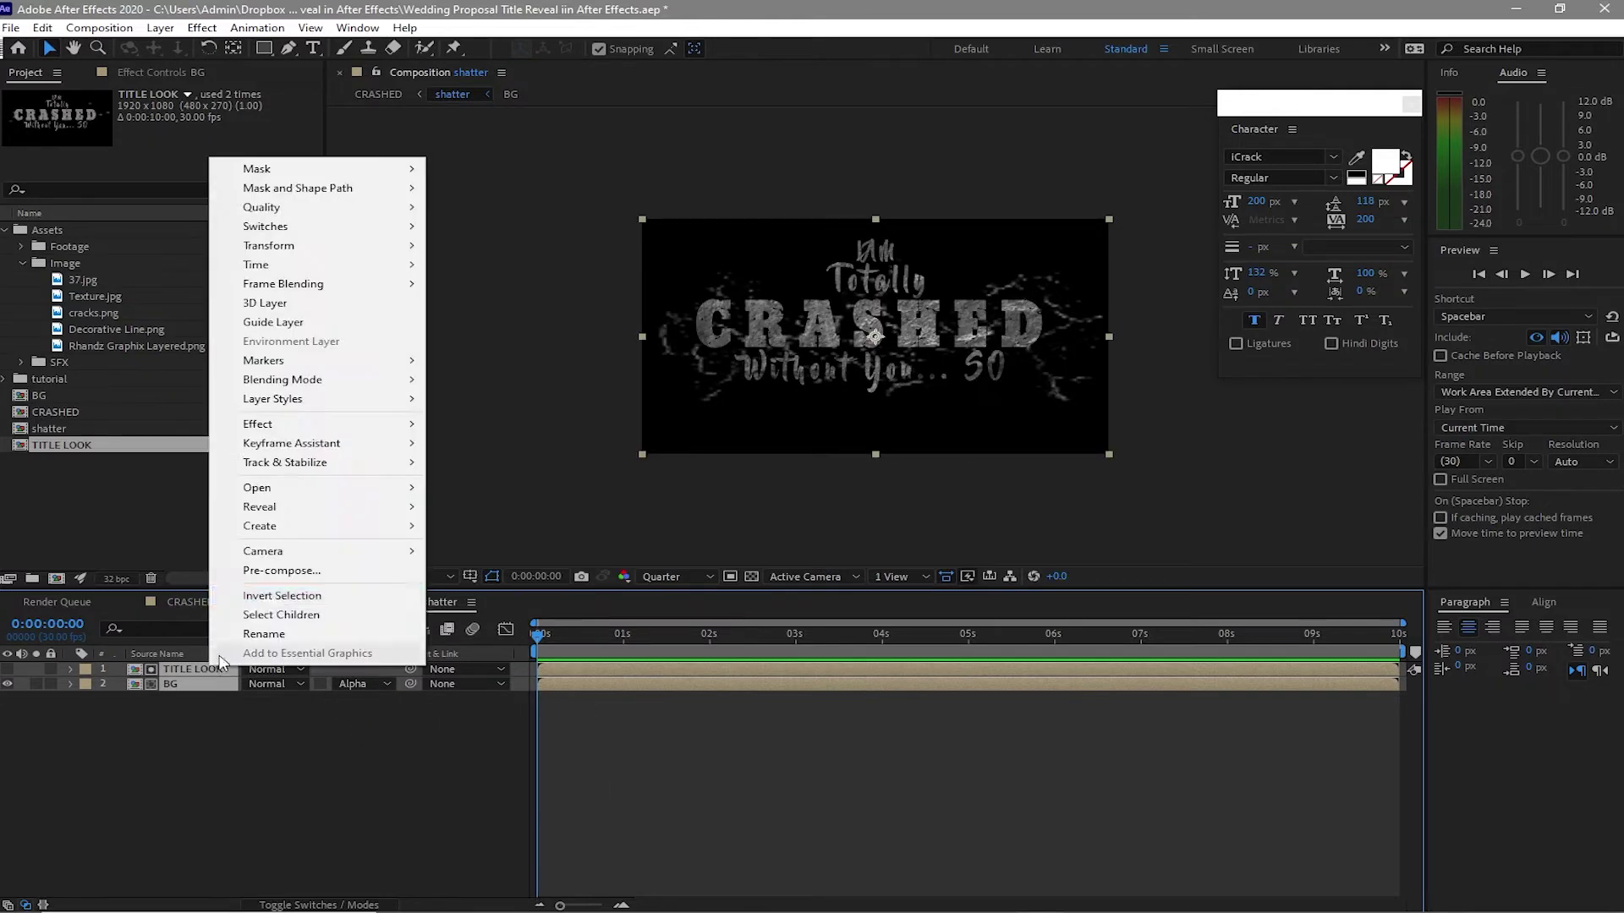
pyautogui.click(281, 572)
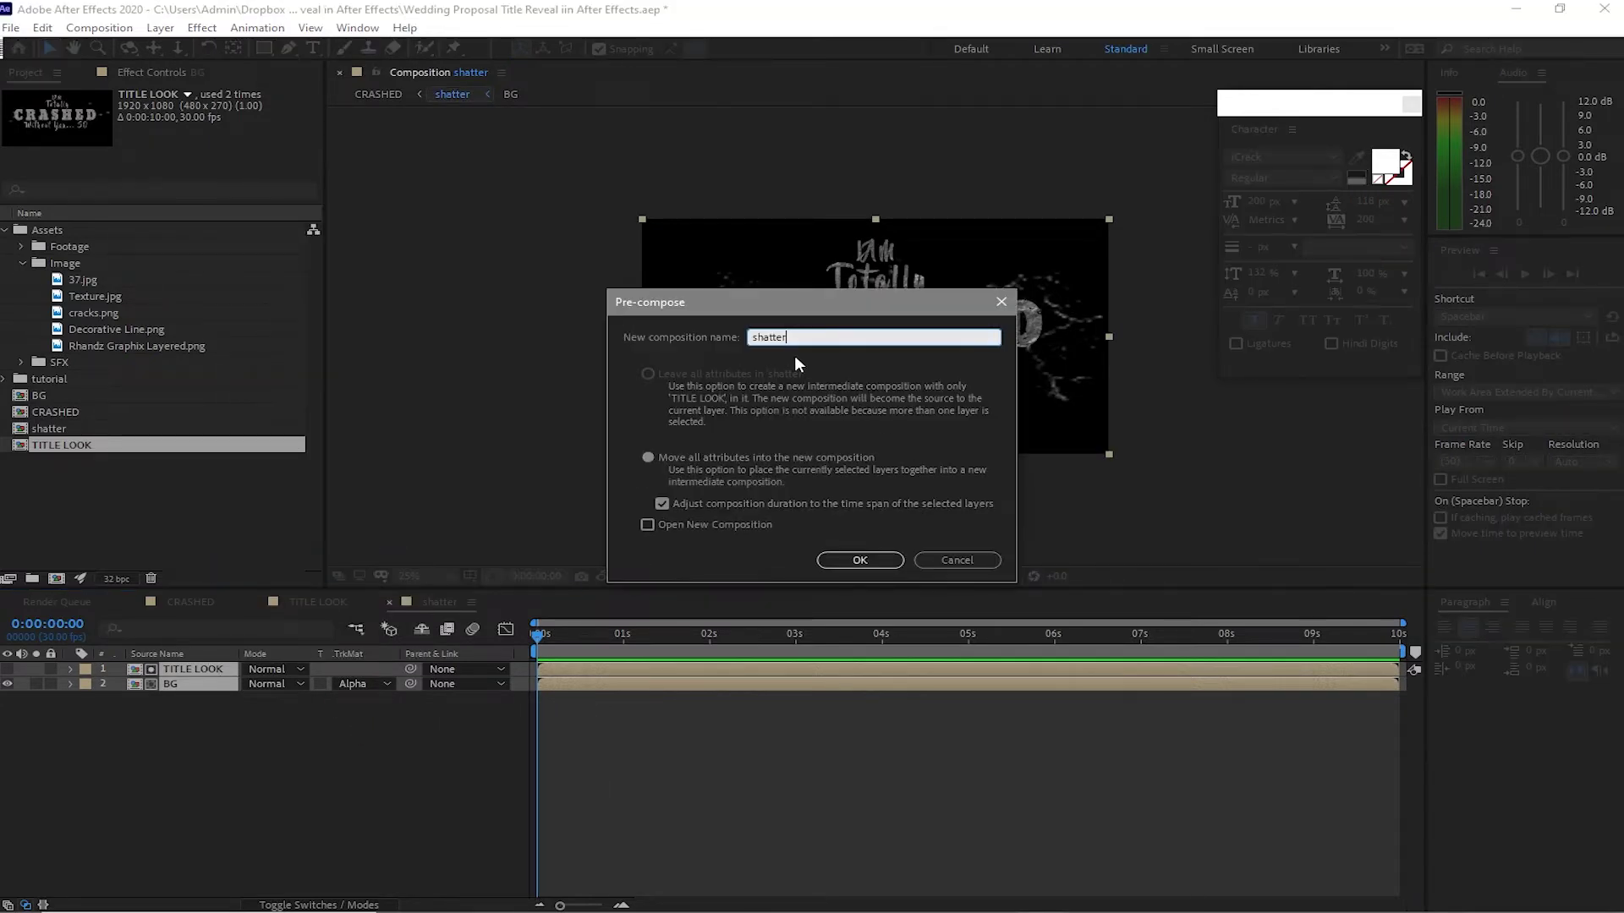
pyautogui.click(647, 457)
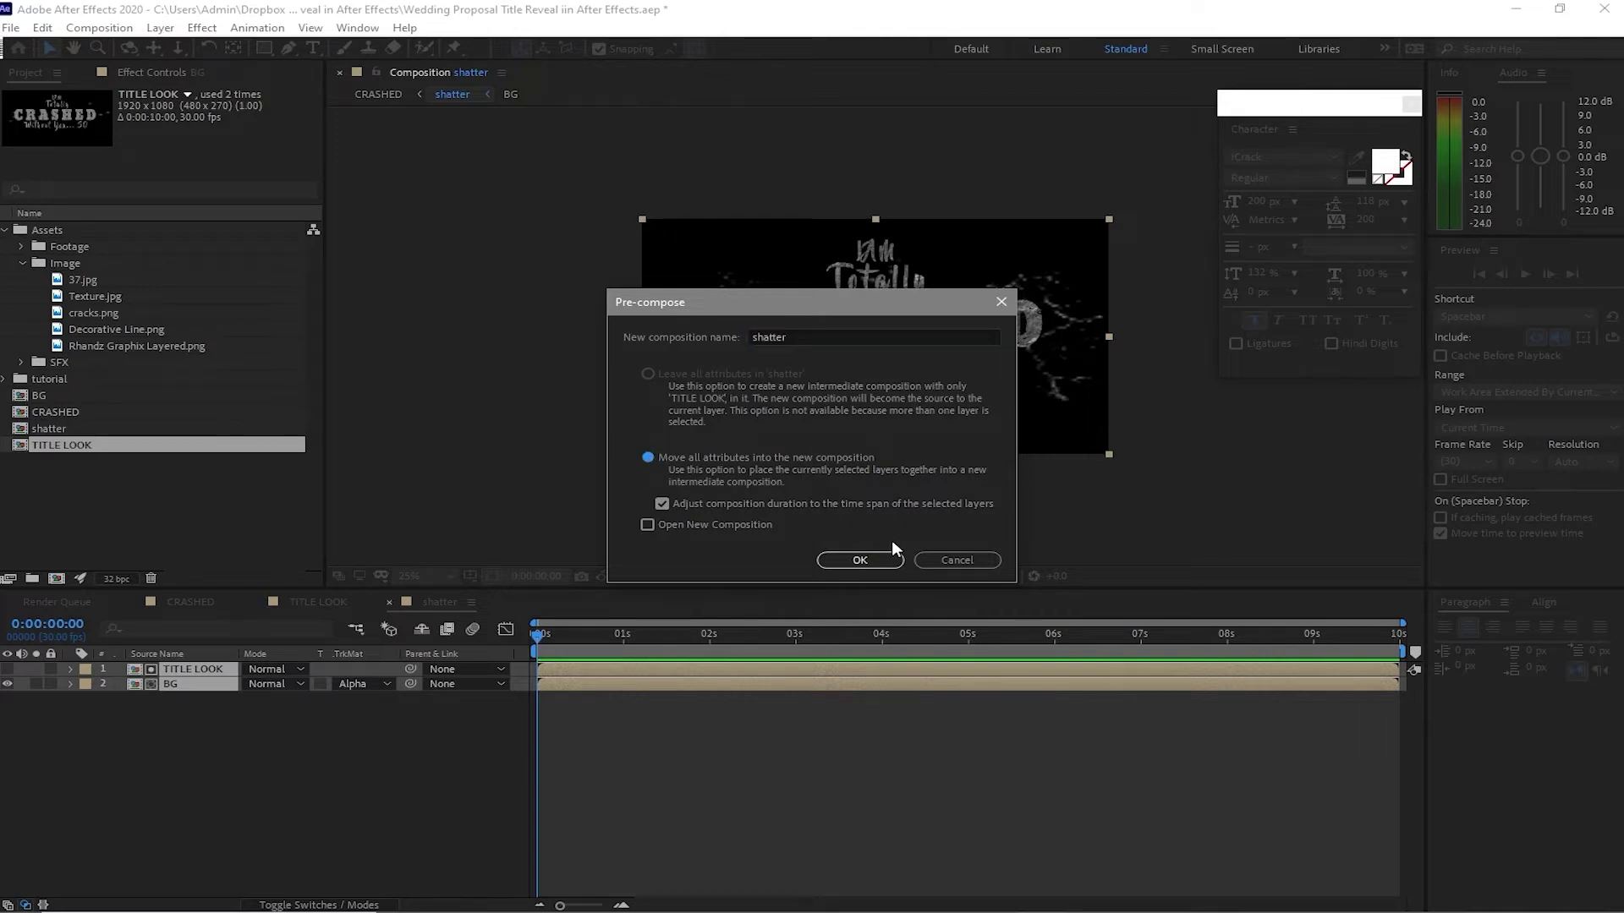
pyautogui.click(880, 559)
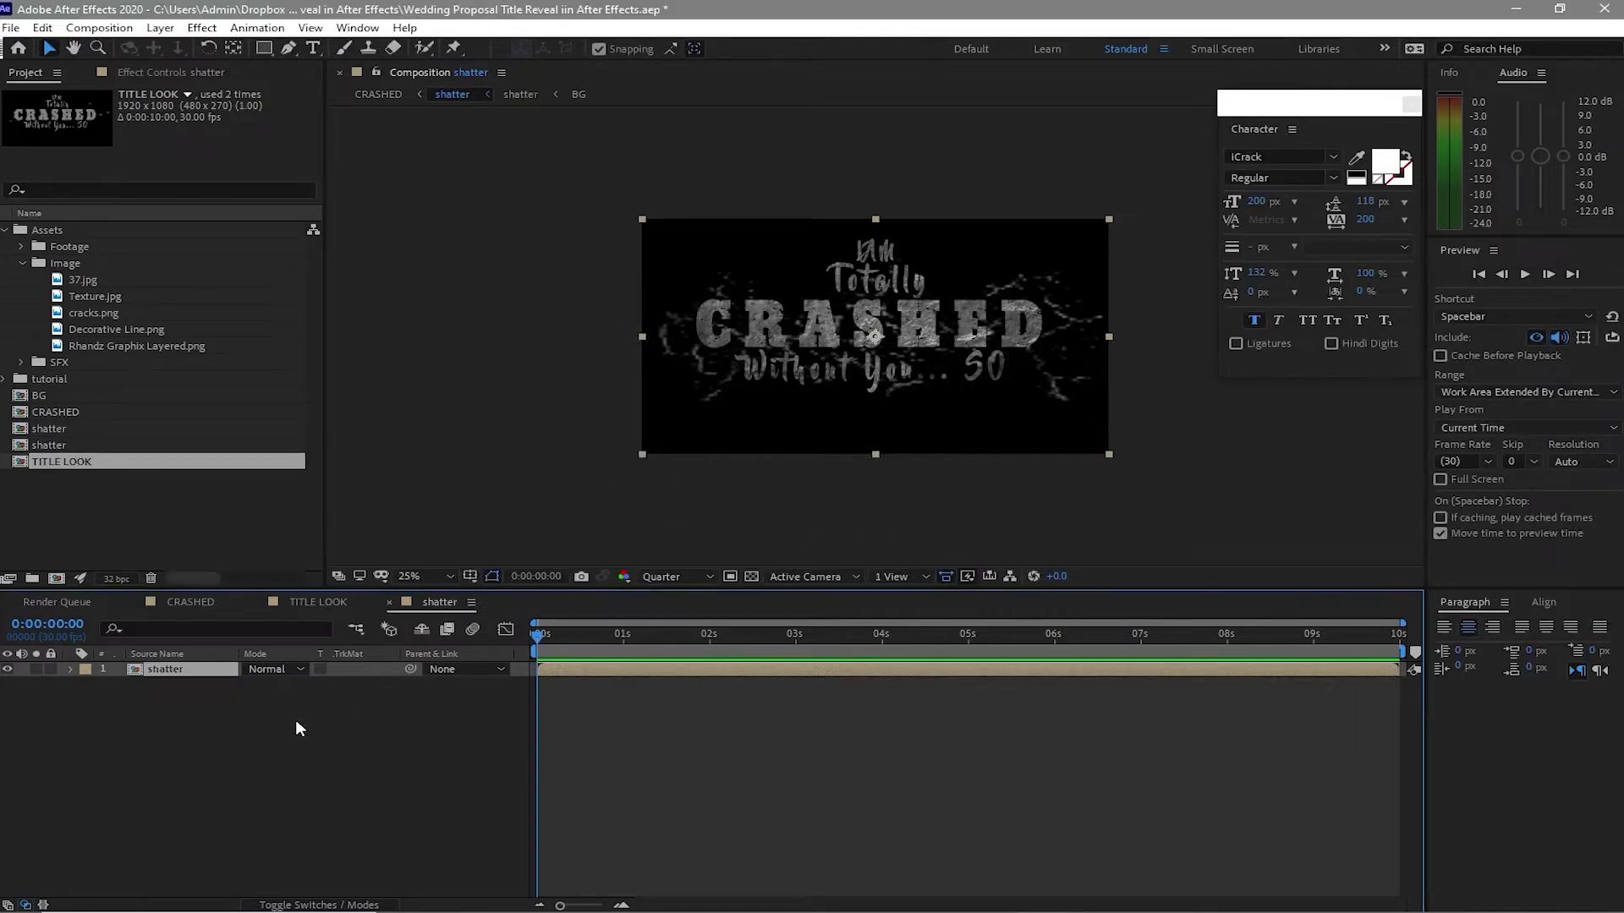
# - Apply the Shatter simulation effect to the shatter layer and set its View to Rendered
pyautogui.click(202, 27)
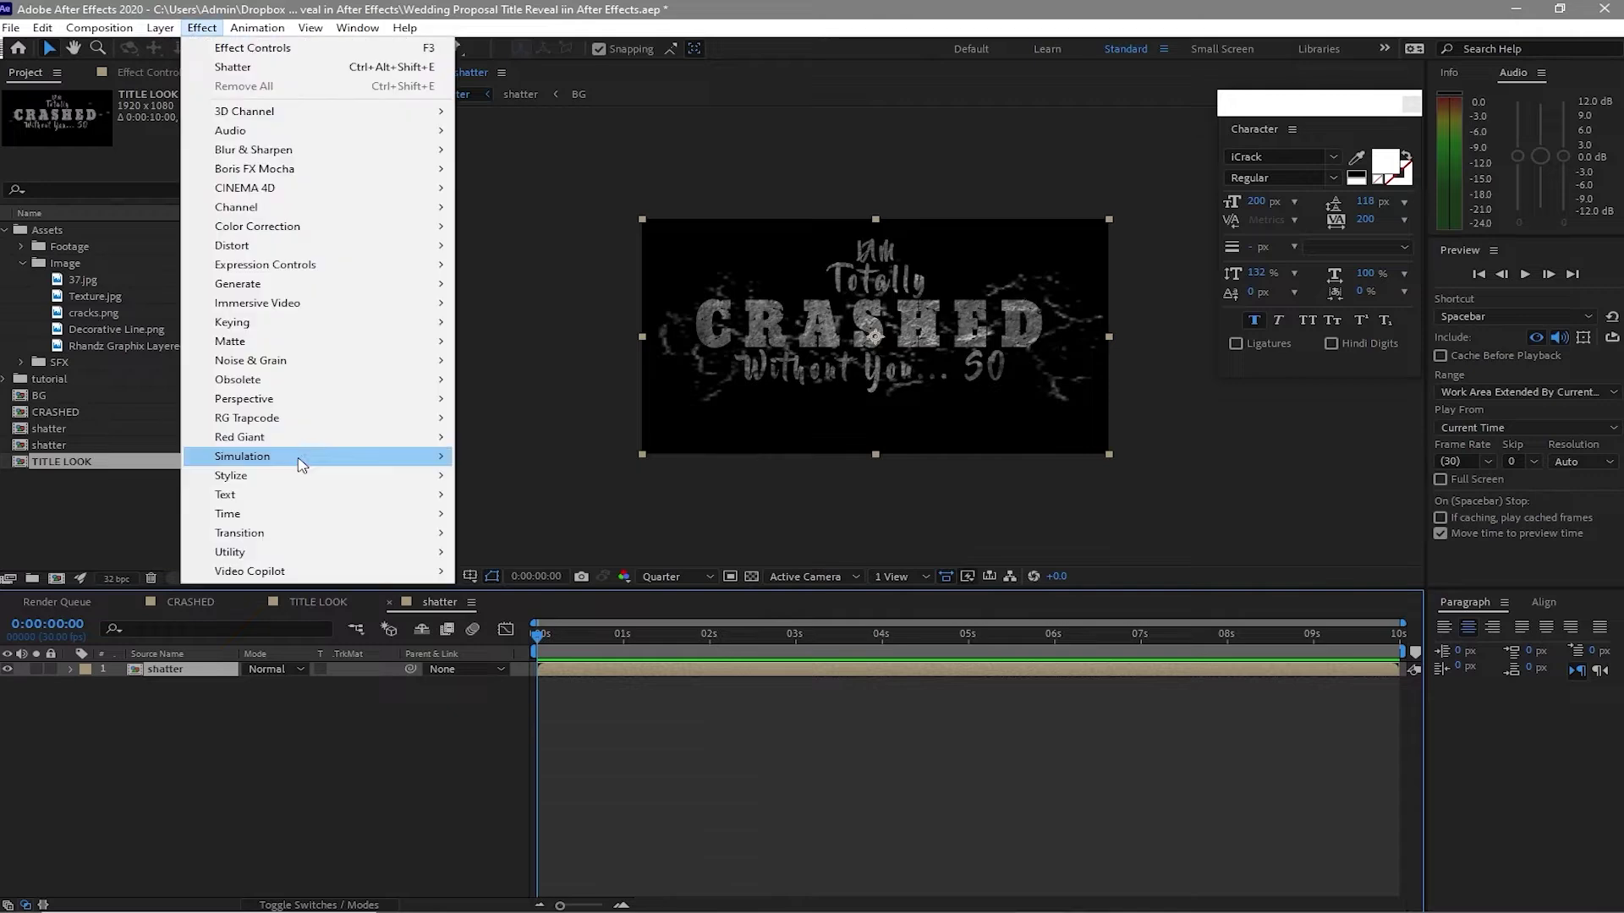
pyautogui.moveTo(301, 459)
pyautogui.click(500, 763)
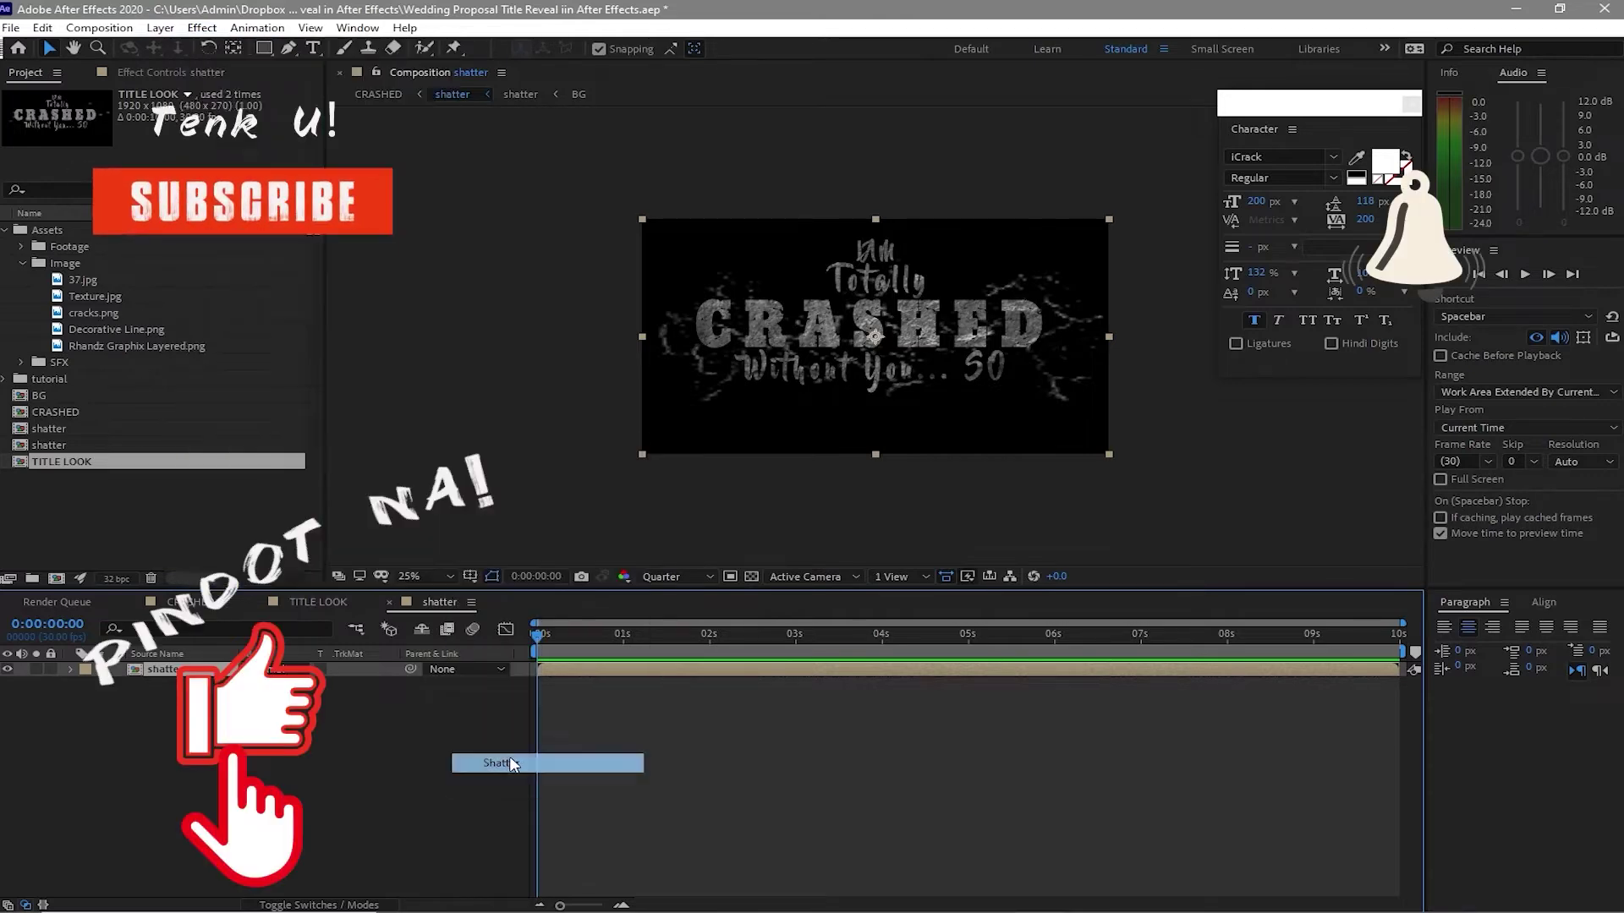
pyautogui.moveTo(540, 634); pyautogui.dragTo(618, 636)
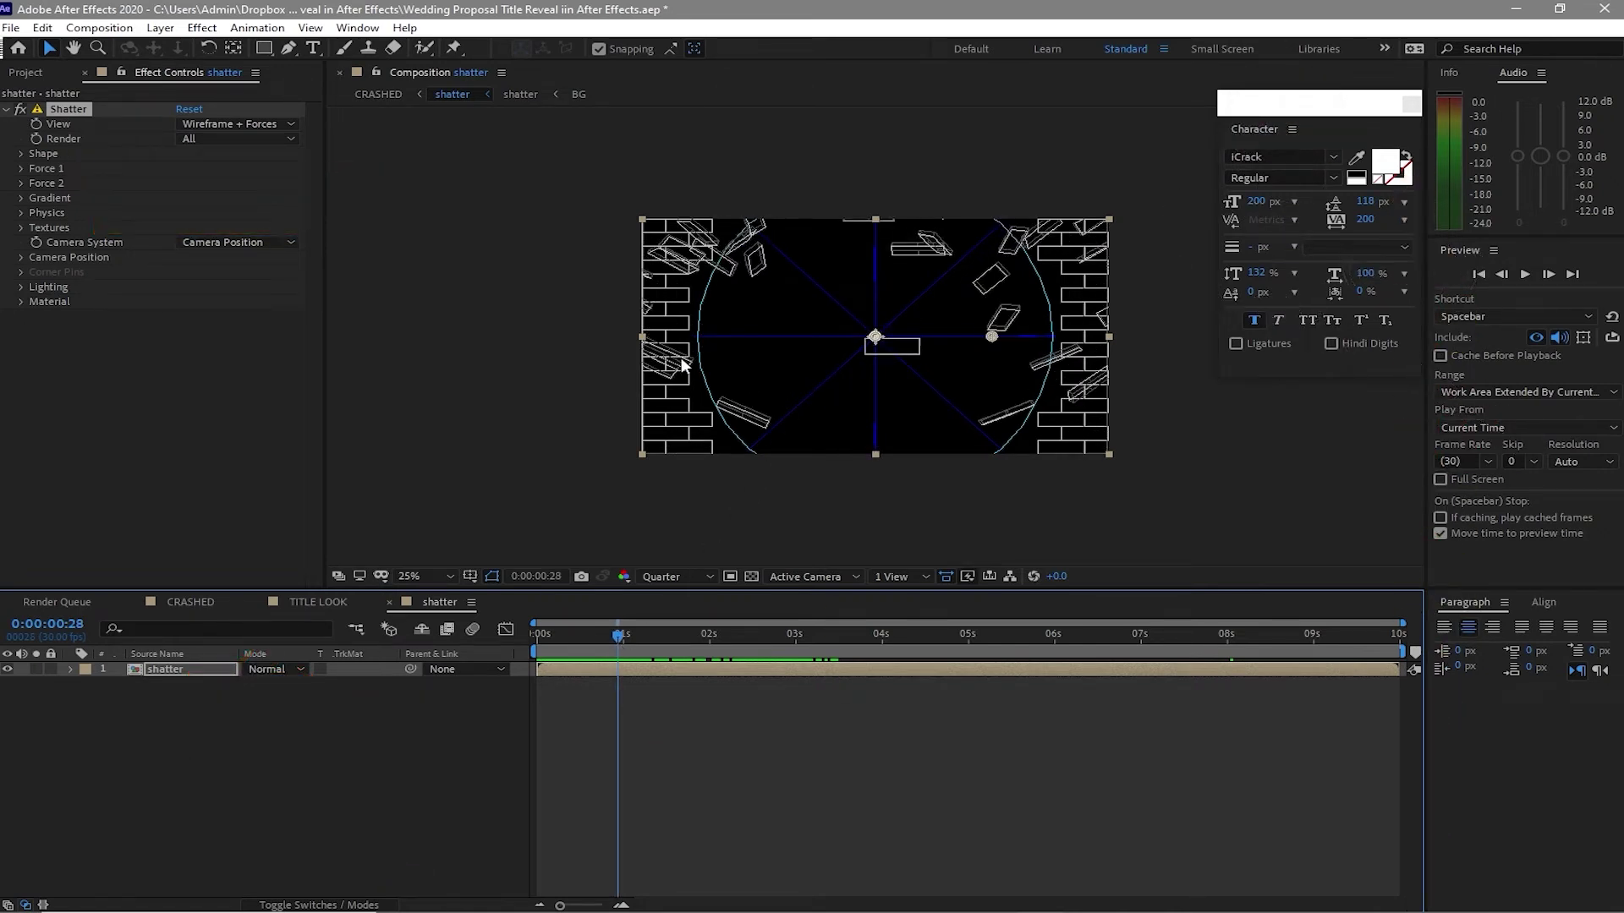
pyautogui.click(259, 128)
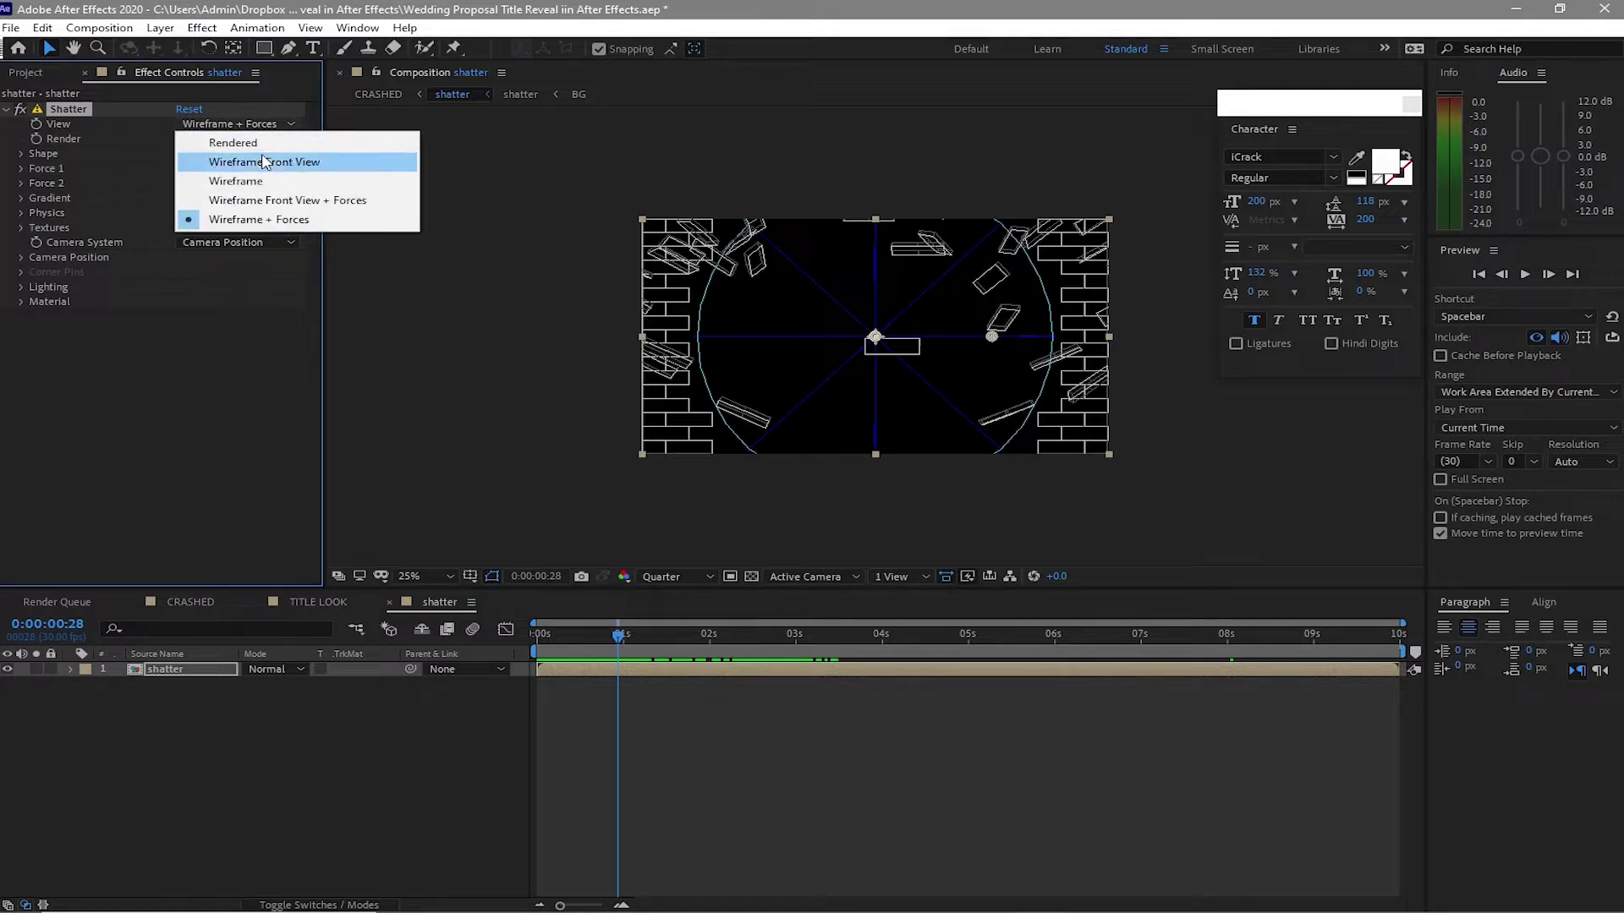
pyautogui.click(220, 133)
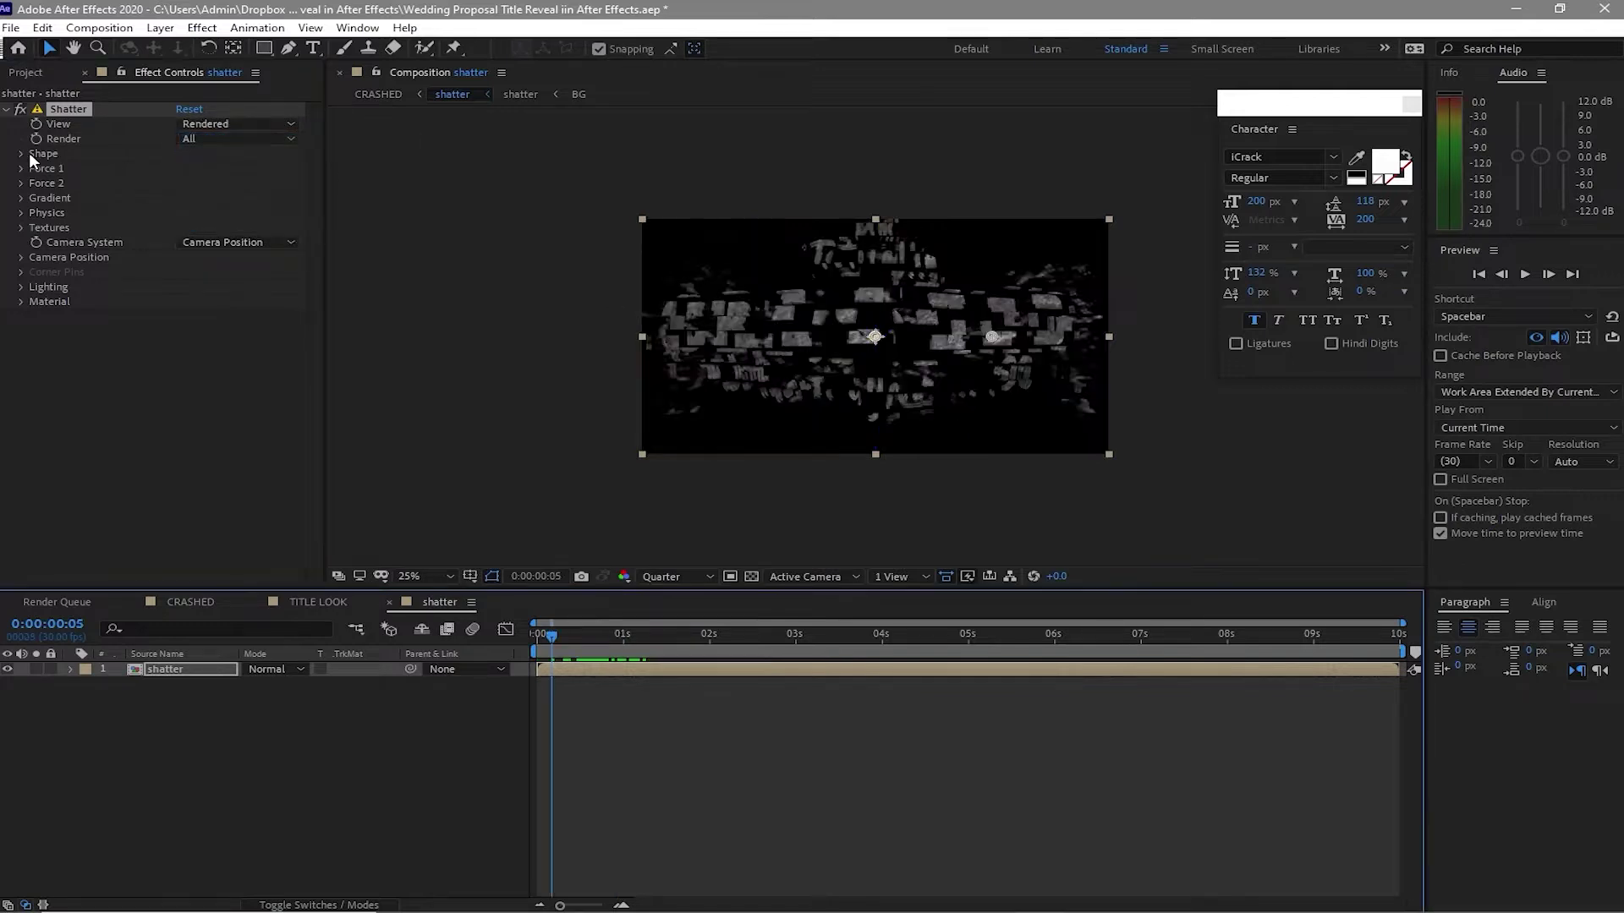
# - Set the Shatter effect's shape Pattern to Glass with 50 Repetitions
pyautogui.click(30, 154)
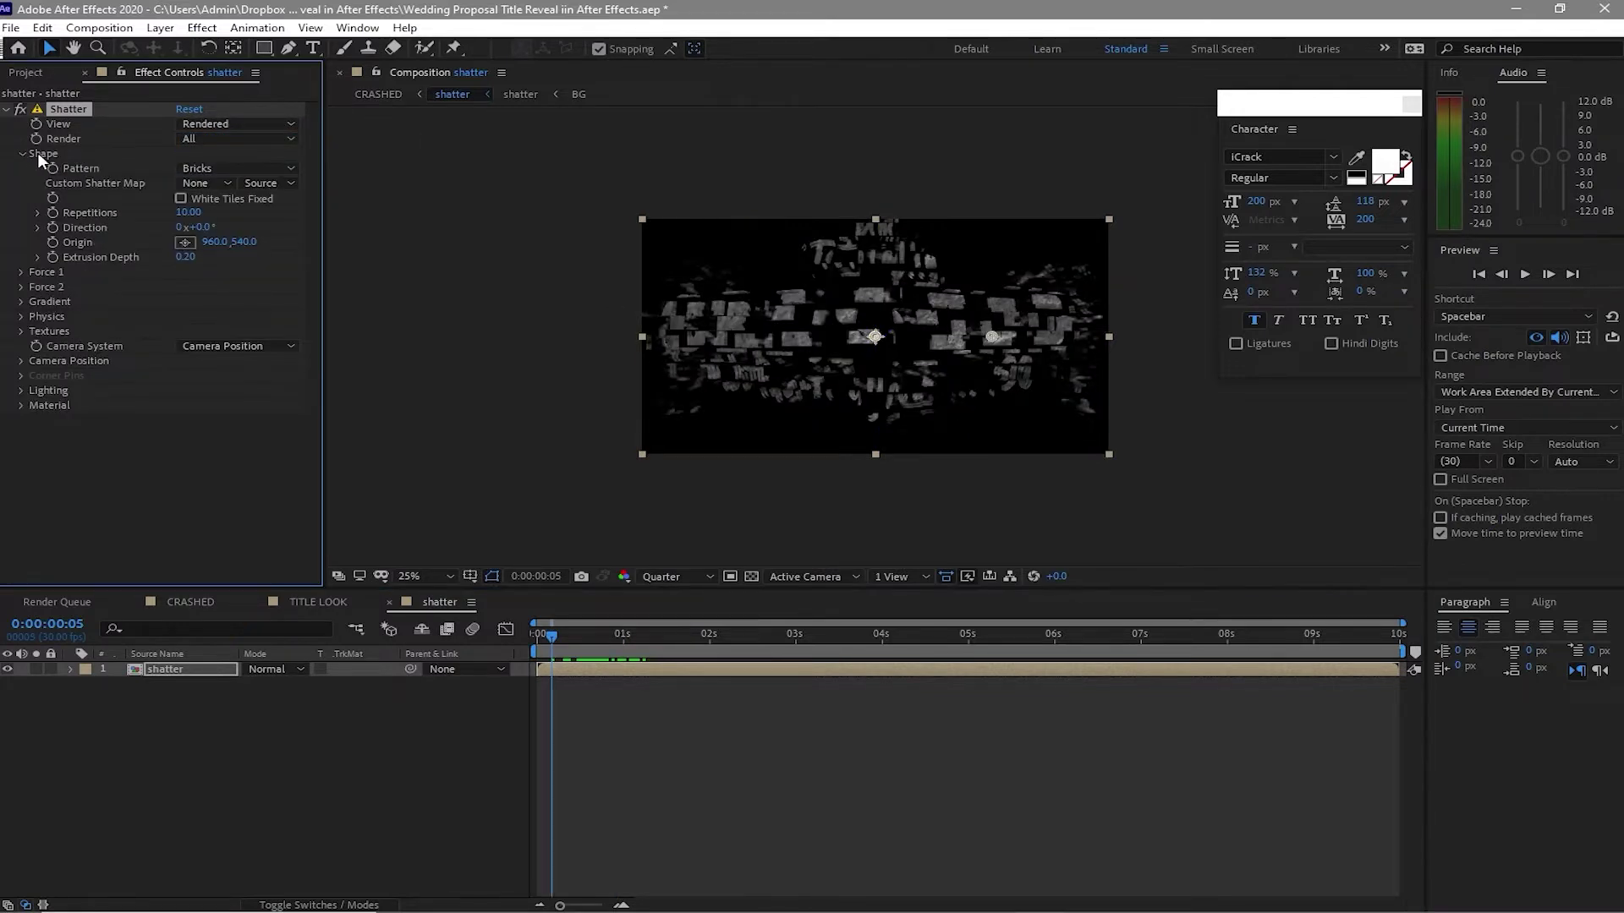
pyautogui.click(276, 169)
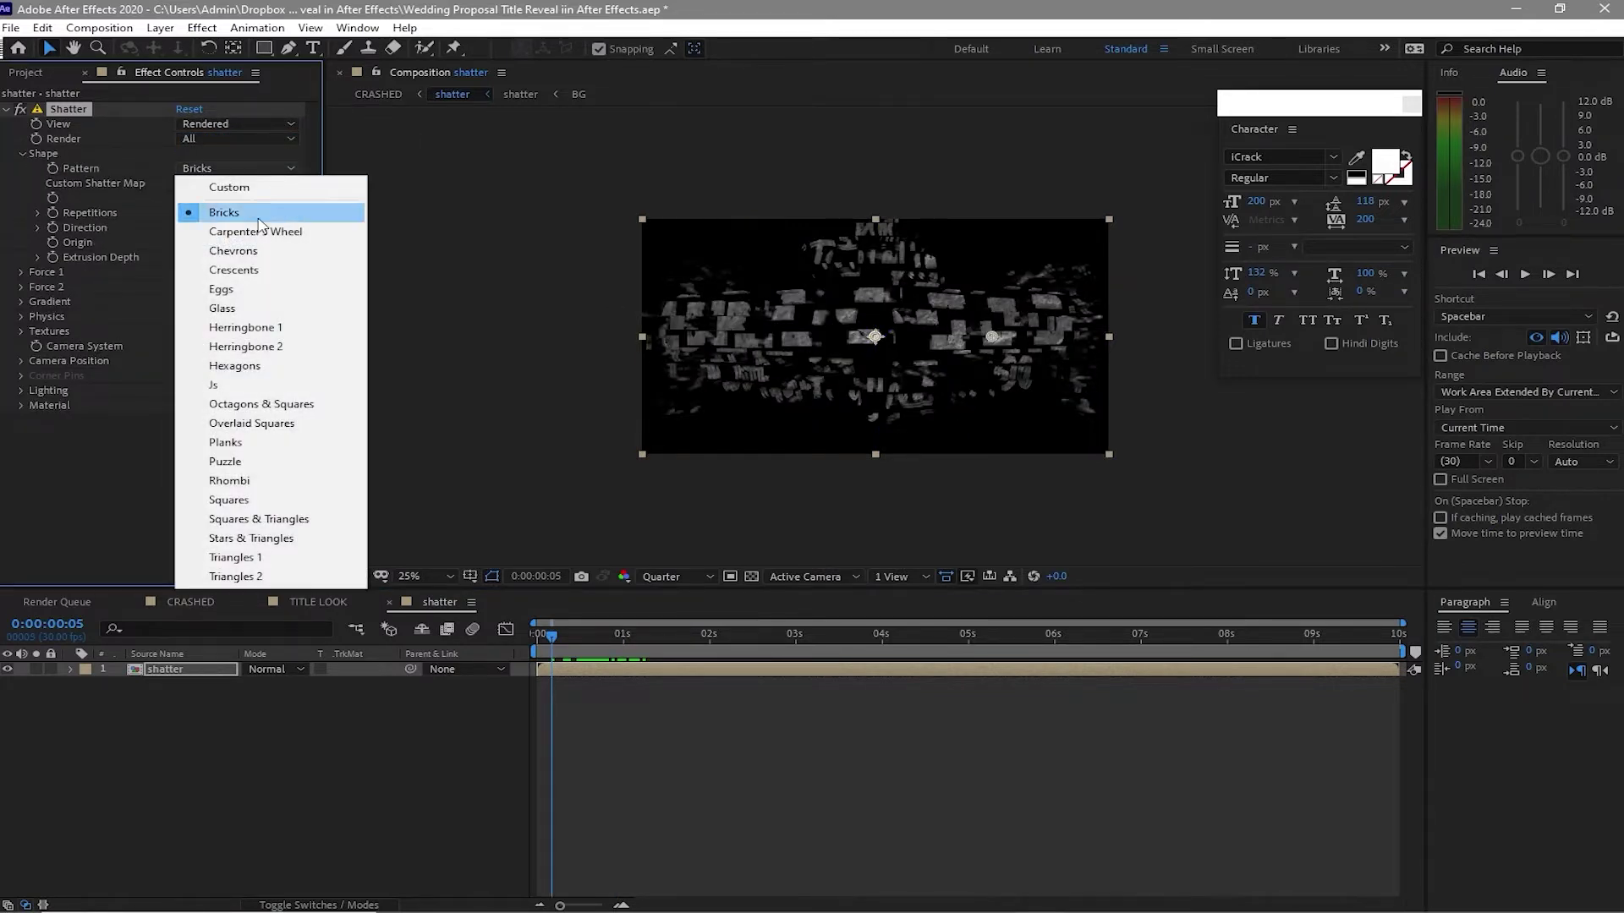
pyautogui.click(239, 309)
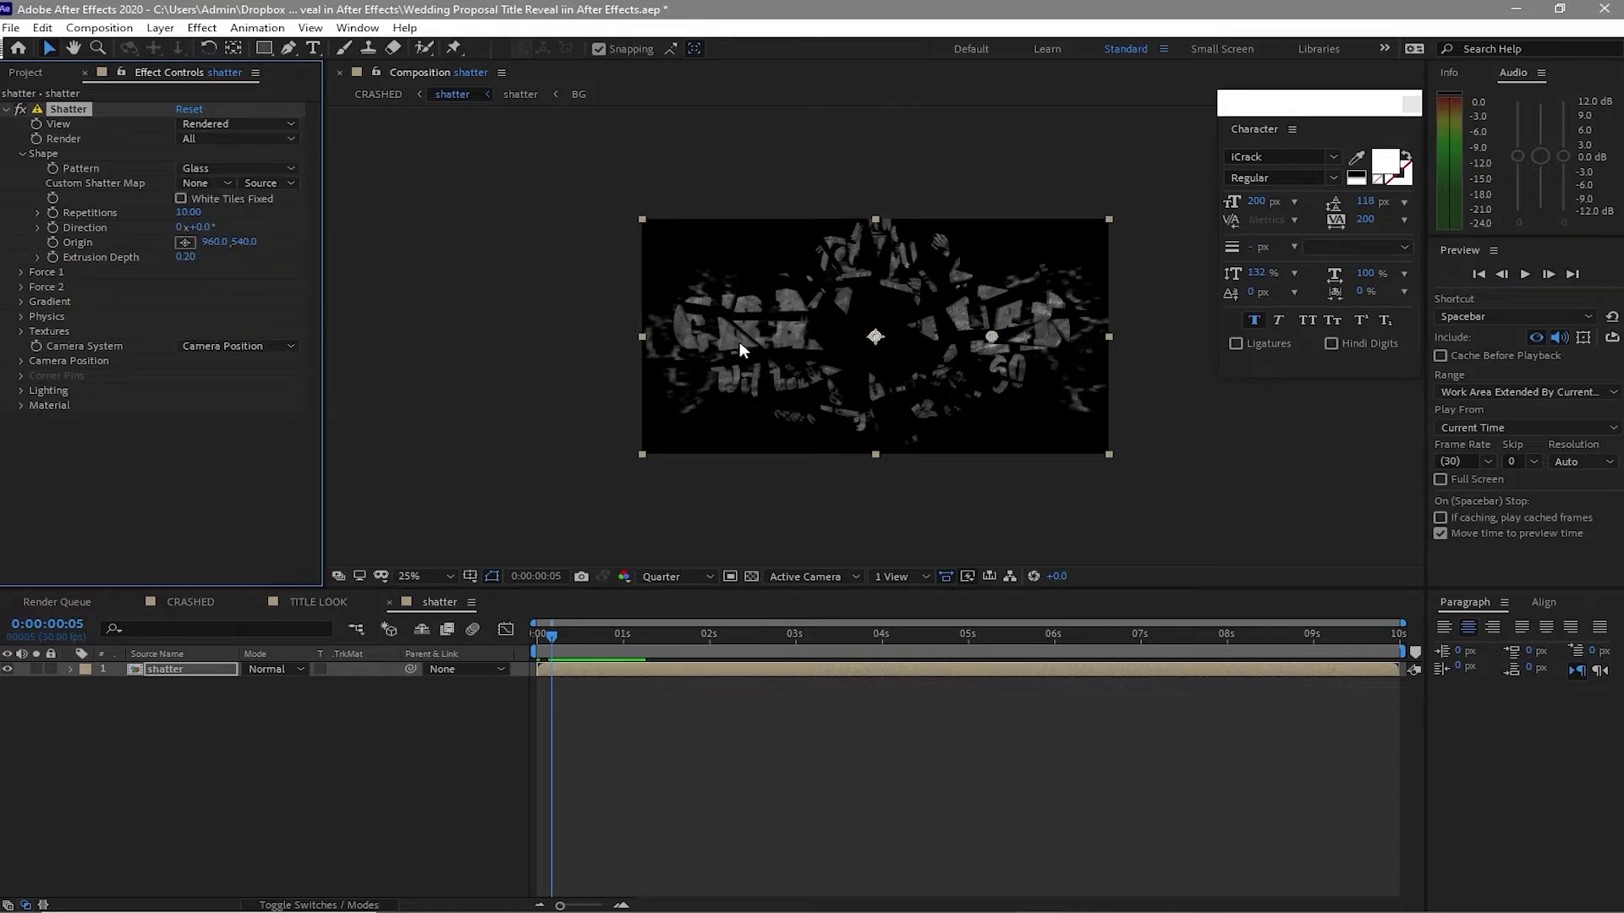
pyautogui.moveTo(185, 215); pyautogui.dragTo(190, 213)
pyautogui.click(187, 212)
pyautogui.write('50')
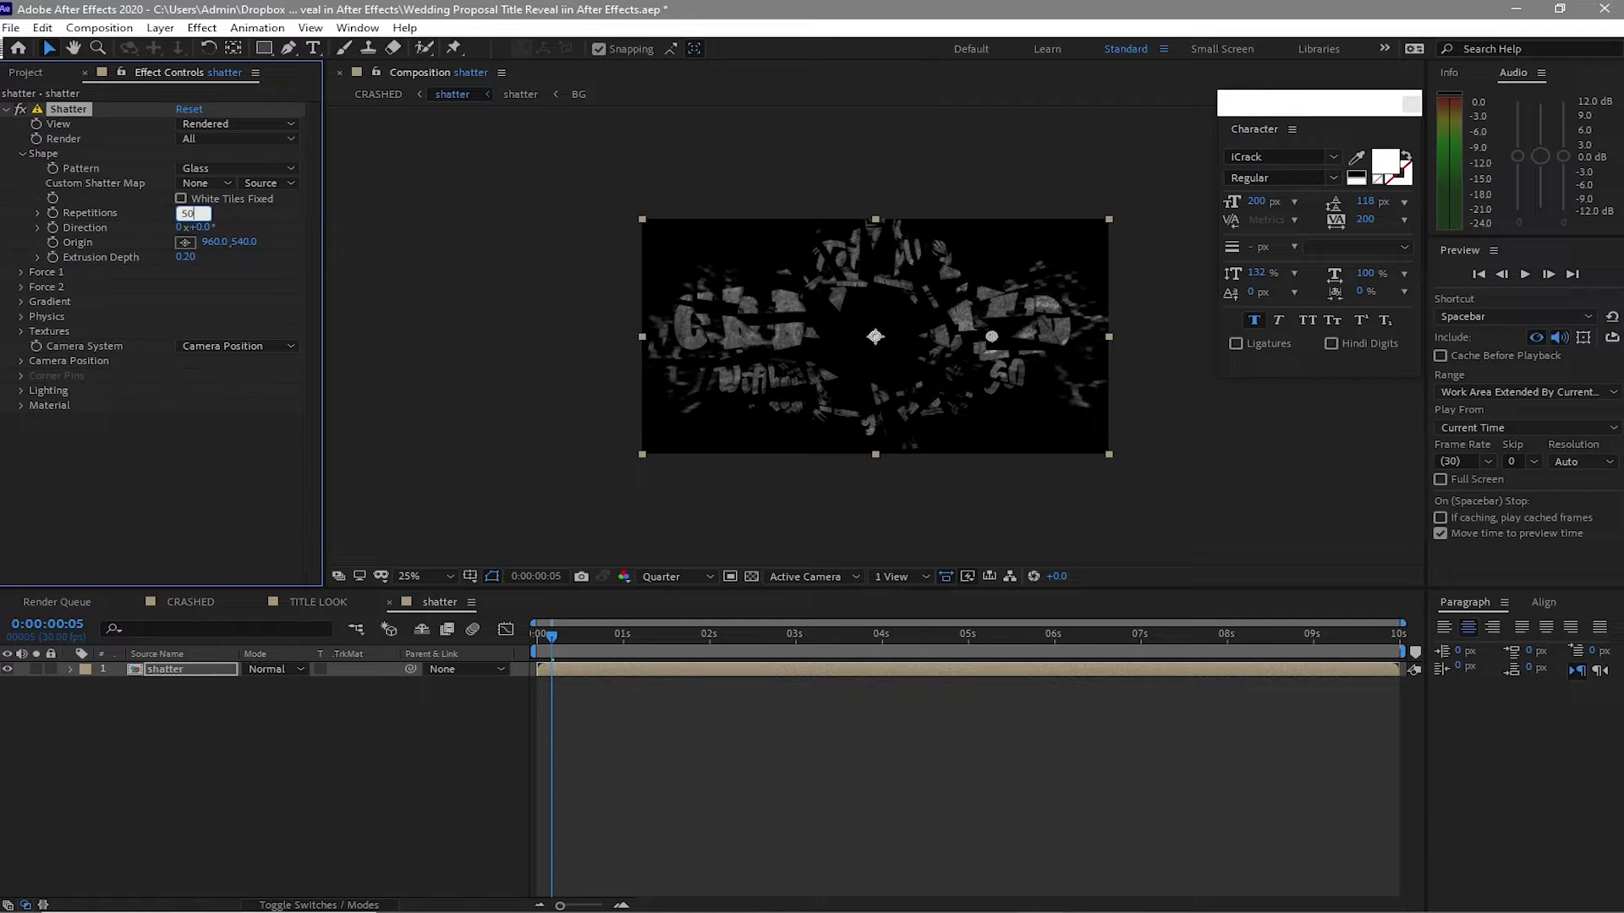
pyautogui.press('Return')
# - Set Shatter's Force 1 Strength to 0.2 and its Radius to 0.3
pyautogui.click(21, 272)
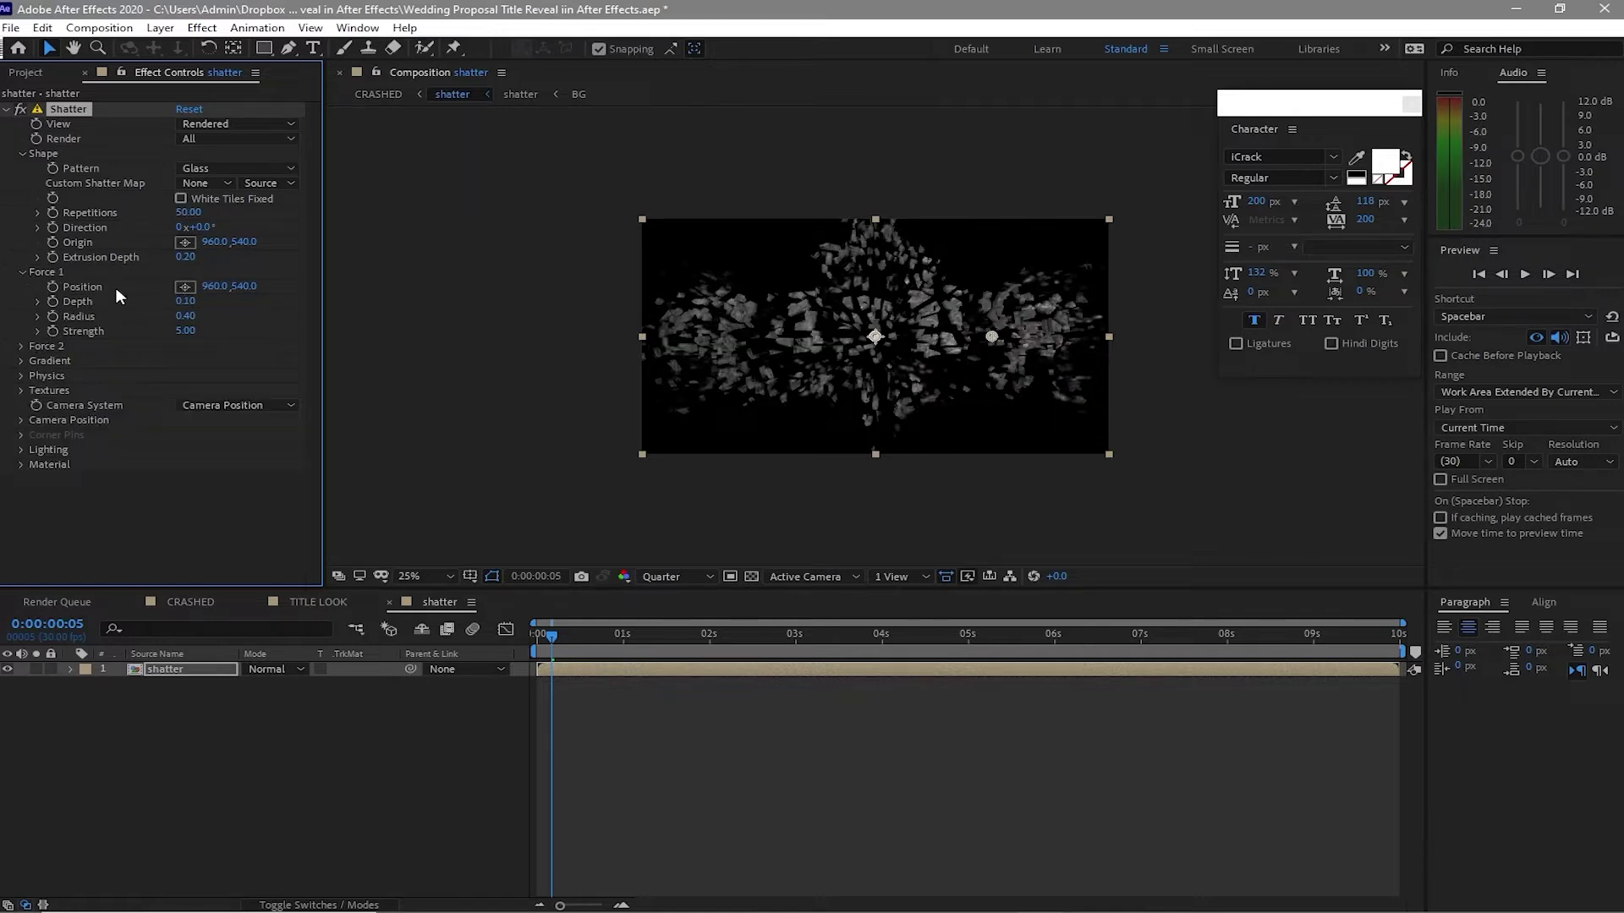
pyautogui.click(193, 332)
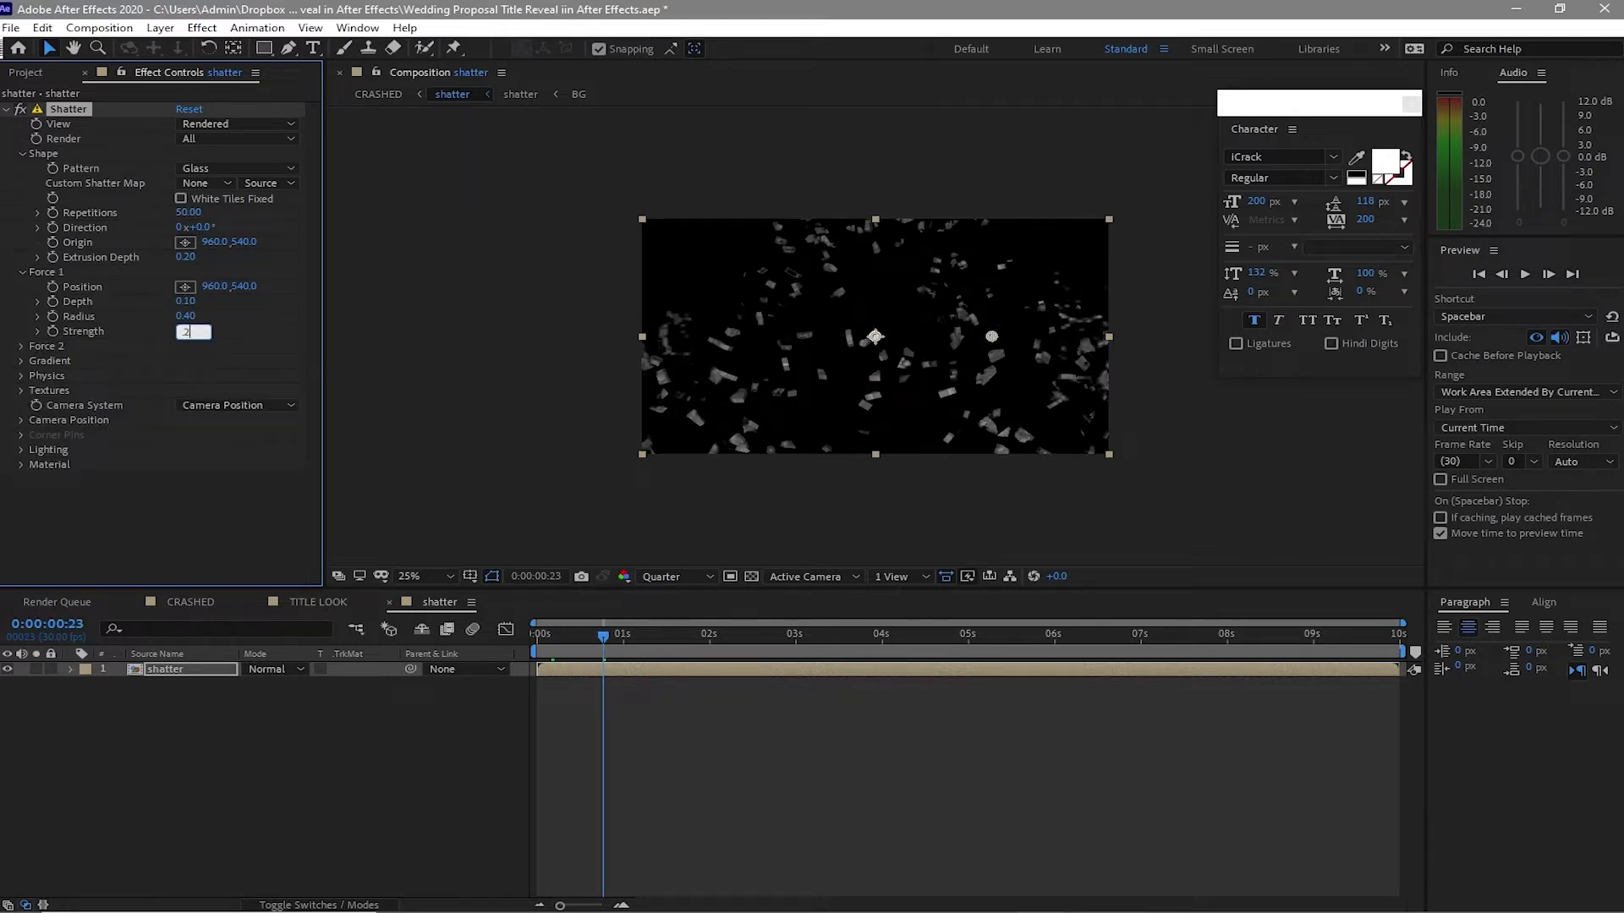
pyautogui.write('.2')
pyautogui.press('Return')
pyautogui.press('Home')
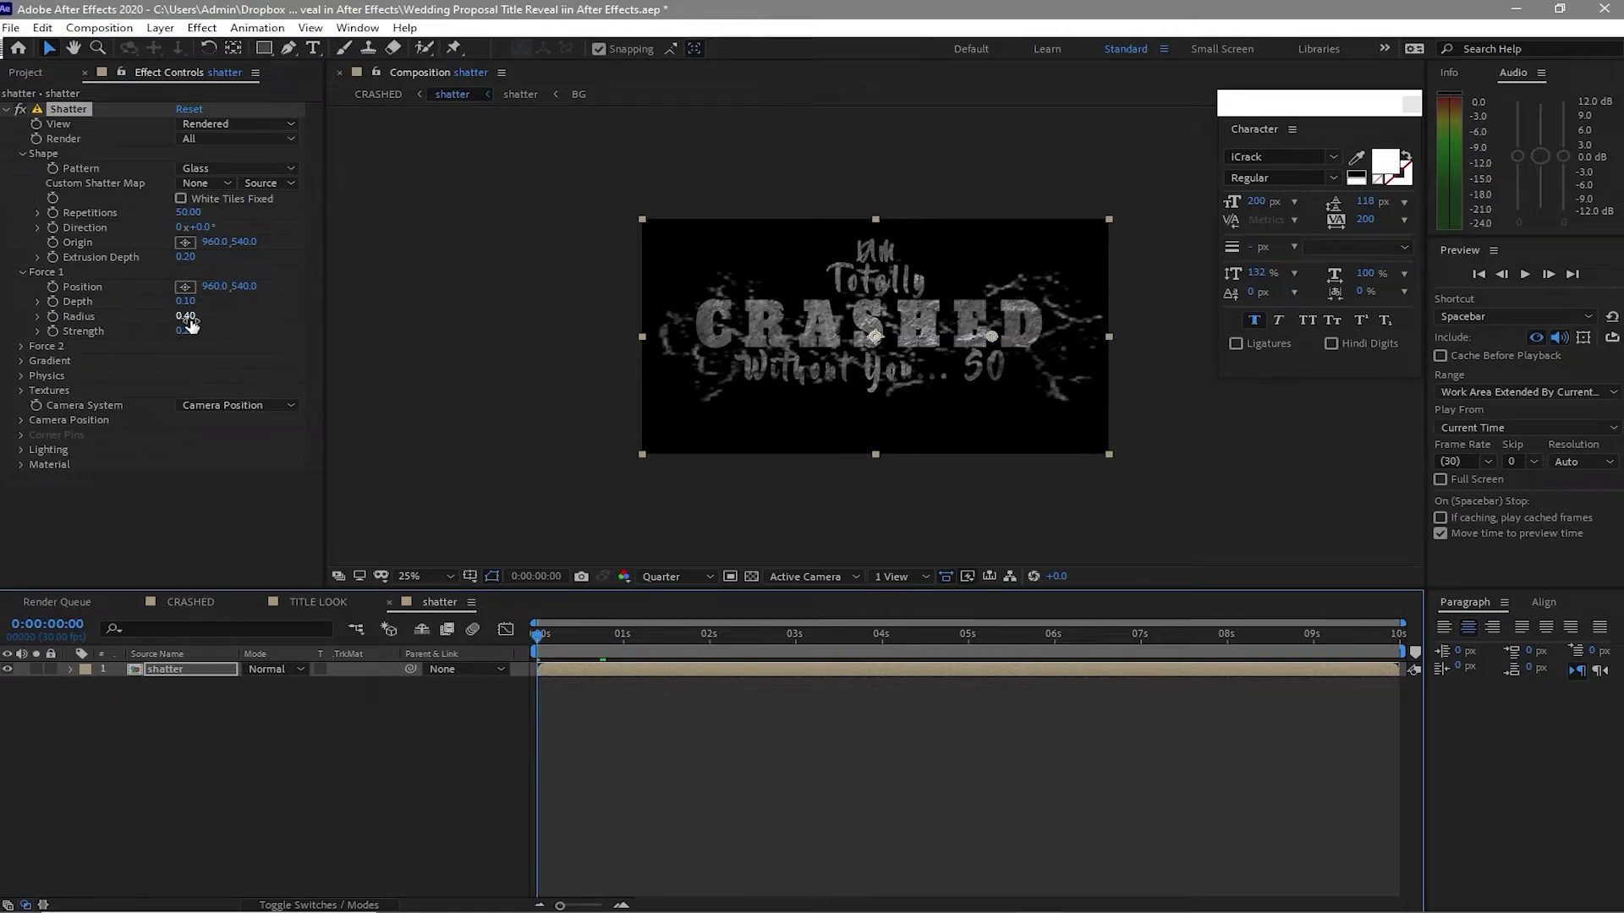
pyautogui.click(188, 317)
pyautogui.write('.3')
# - Set Shatter's Physics Rotation Speed to 1 and Randomness to 1
pyautogui.click(22, 376)
pyautogui.click(186, 391)
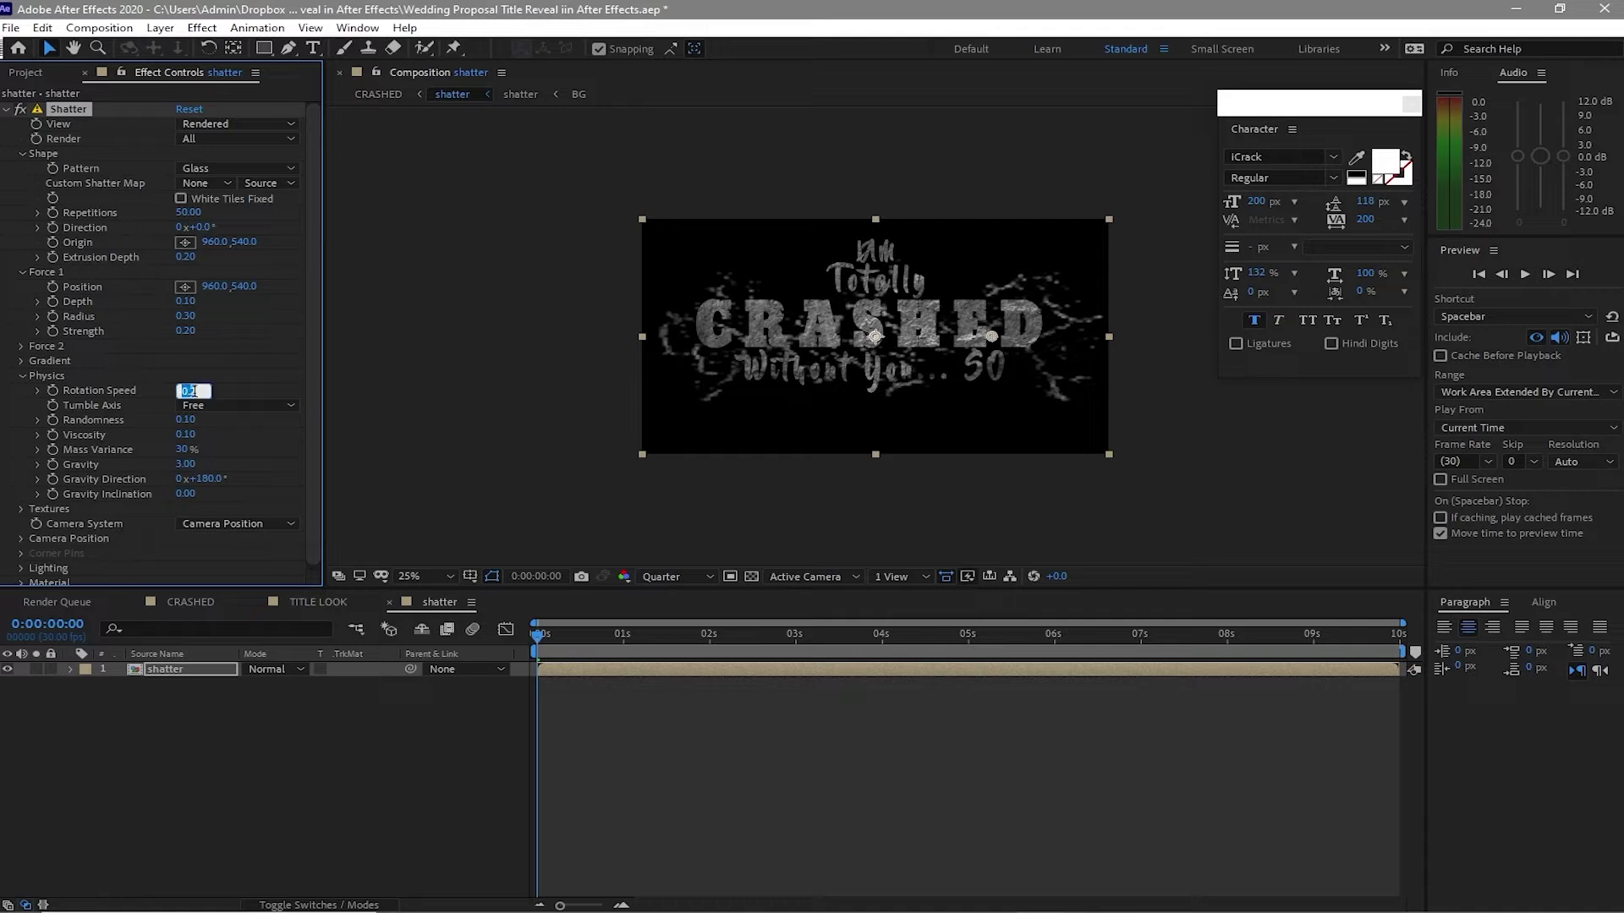
pyautogui.write('1')
pyautogui.press('Tab')
pyautogui.write('1')
pyautogui.press('Return')
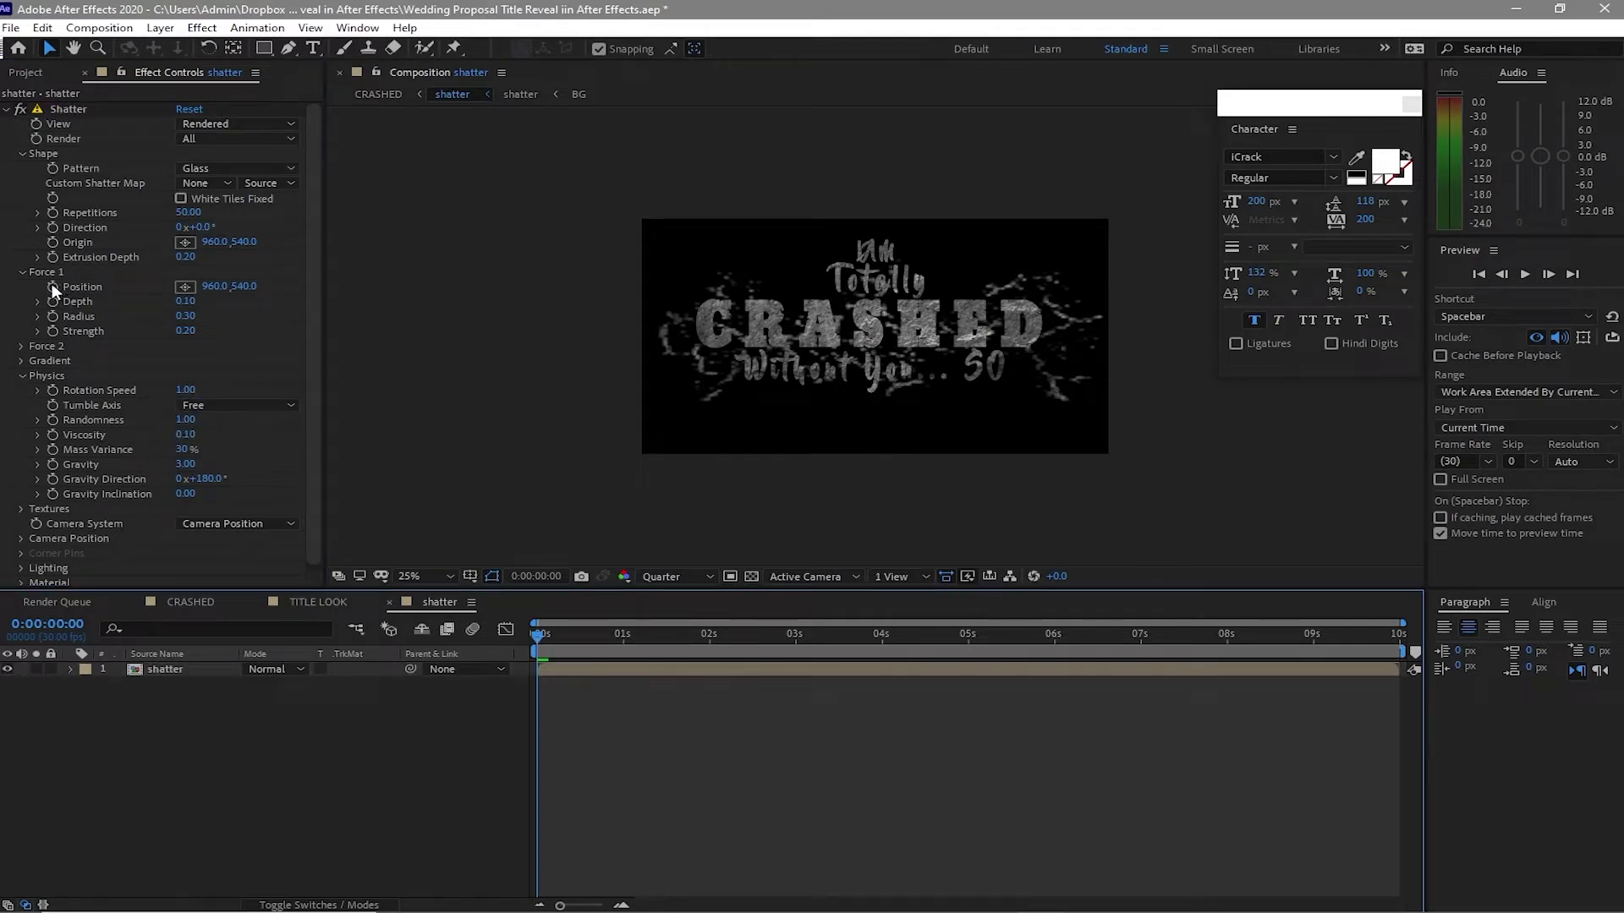
# - Keyframe Force 1's Position from about -72, 540 at the start to about 1788, 536 at 9 seconds, and preview the animation
pyautogui.click(184, 287)
pyautogui.click(624, 336)
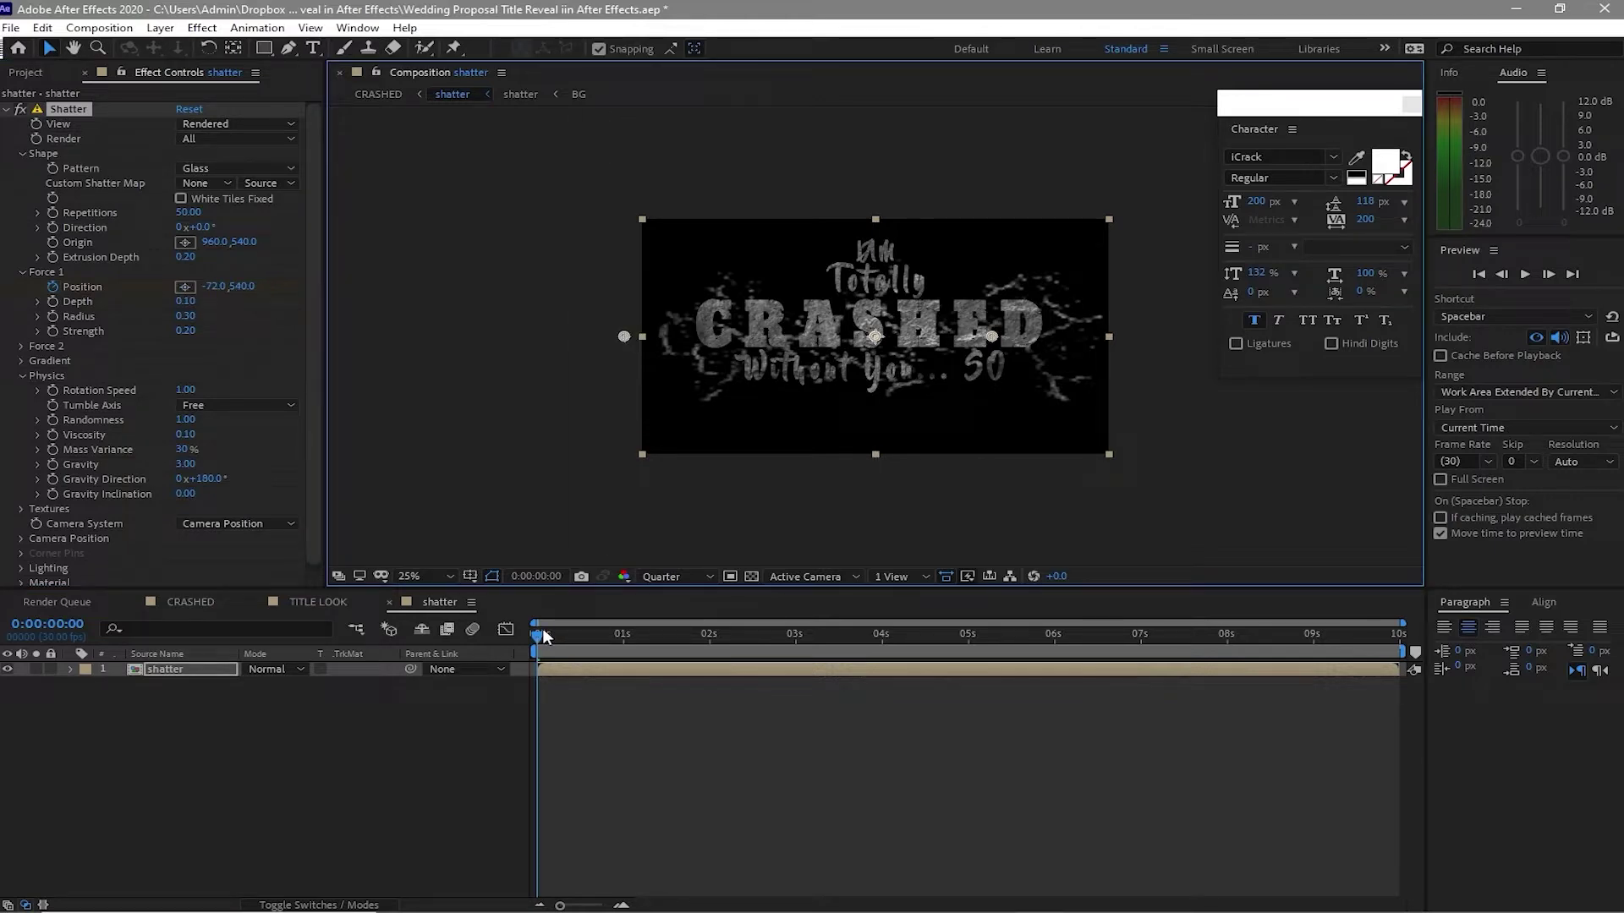
pyautogui.moveTo(544, 636); pyautogui.dragTo(1314, 626)
pyautogui.moveTo(621, 338); pyautogui.dragTo(1074, 338)
pyautogui.click(1524, 274)
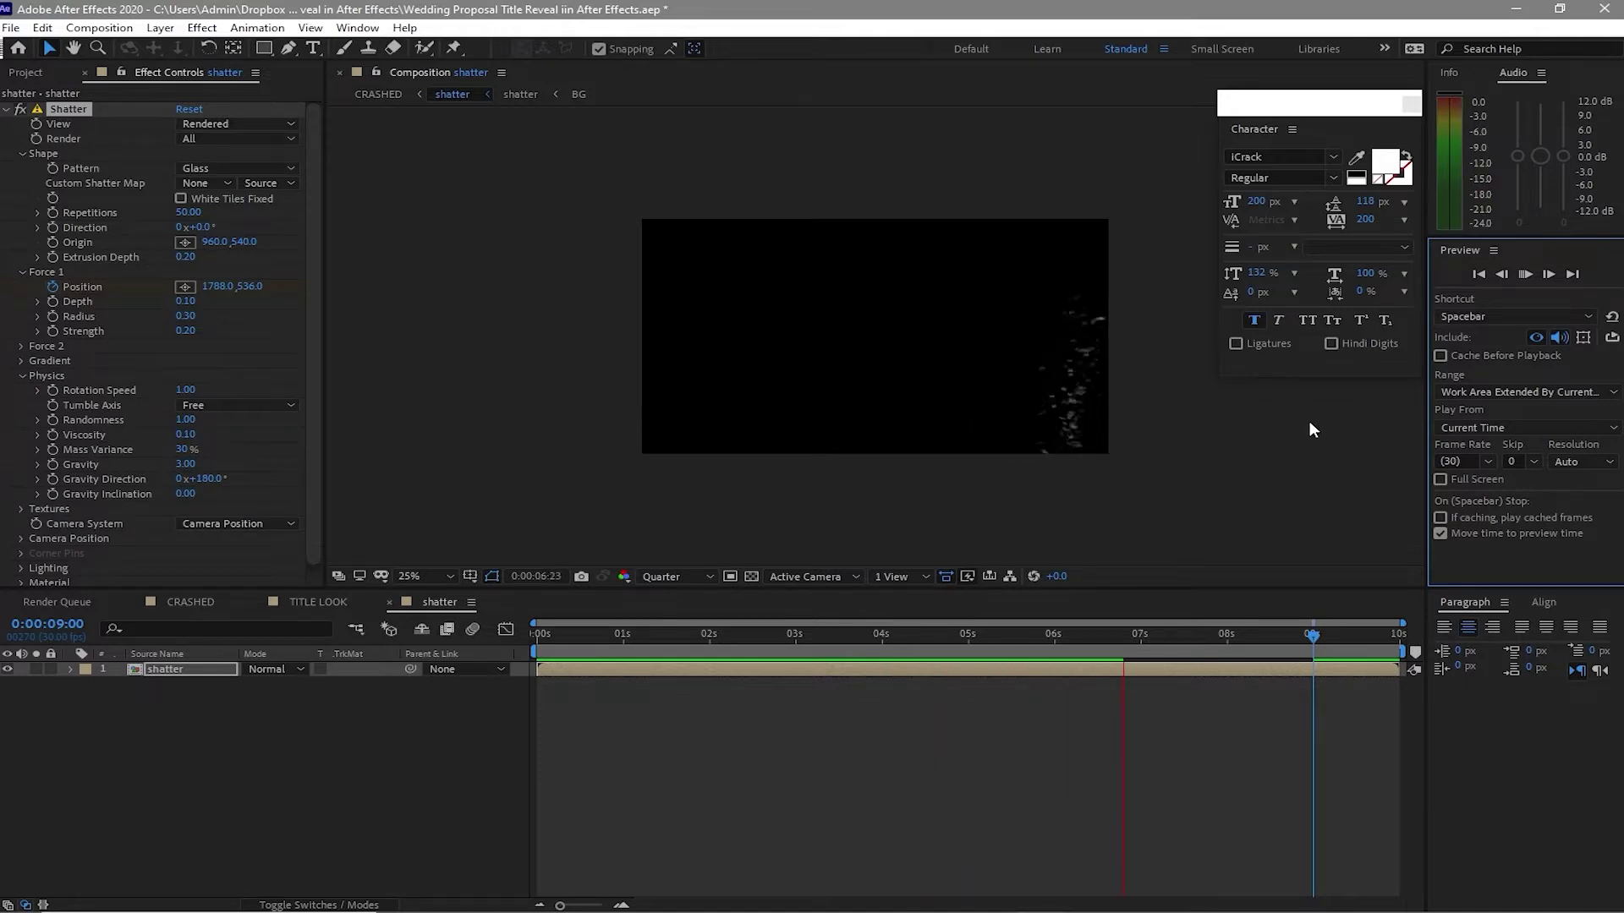
pyautogui.press('space')
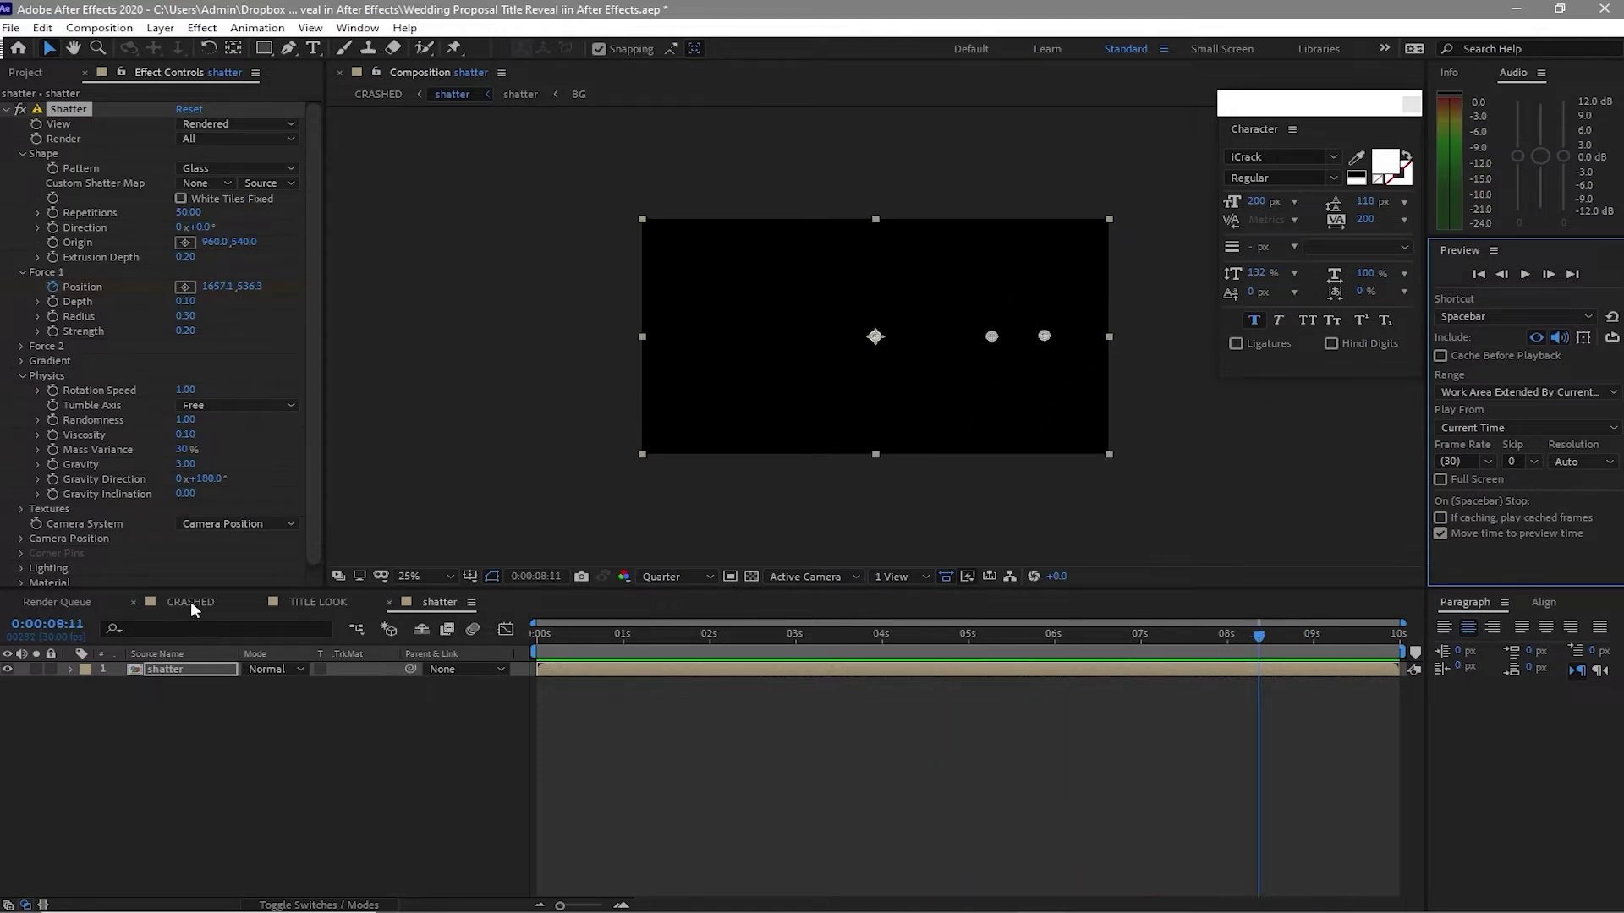
# - Check the shatter animation at several times in the CRASHED composition, temporarily hiding the TITLE LOOK layer
pyautogui.click(189, 602)
pyautogui.moveTo(534, 632); pyautogui.dragTo(943, 658)
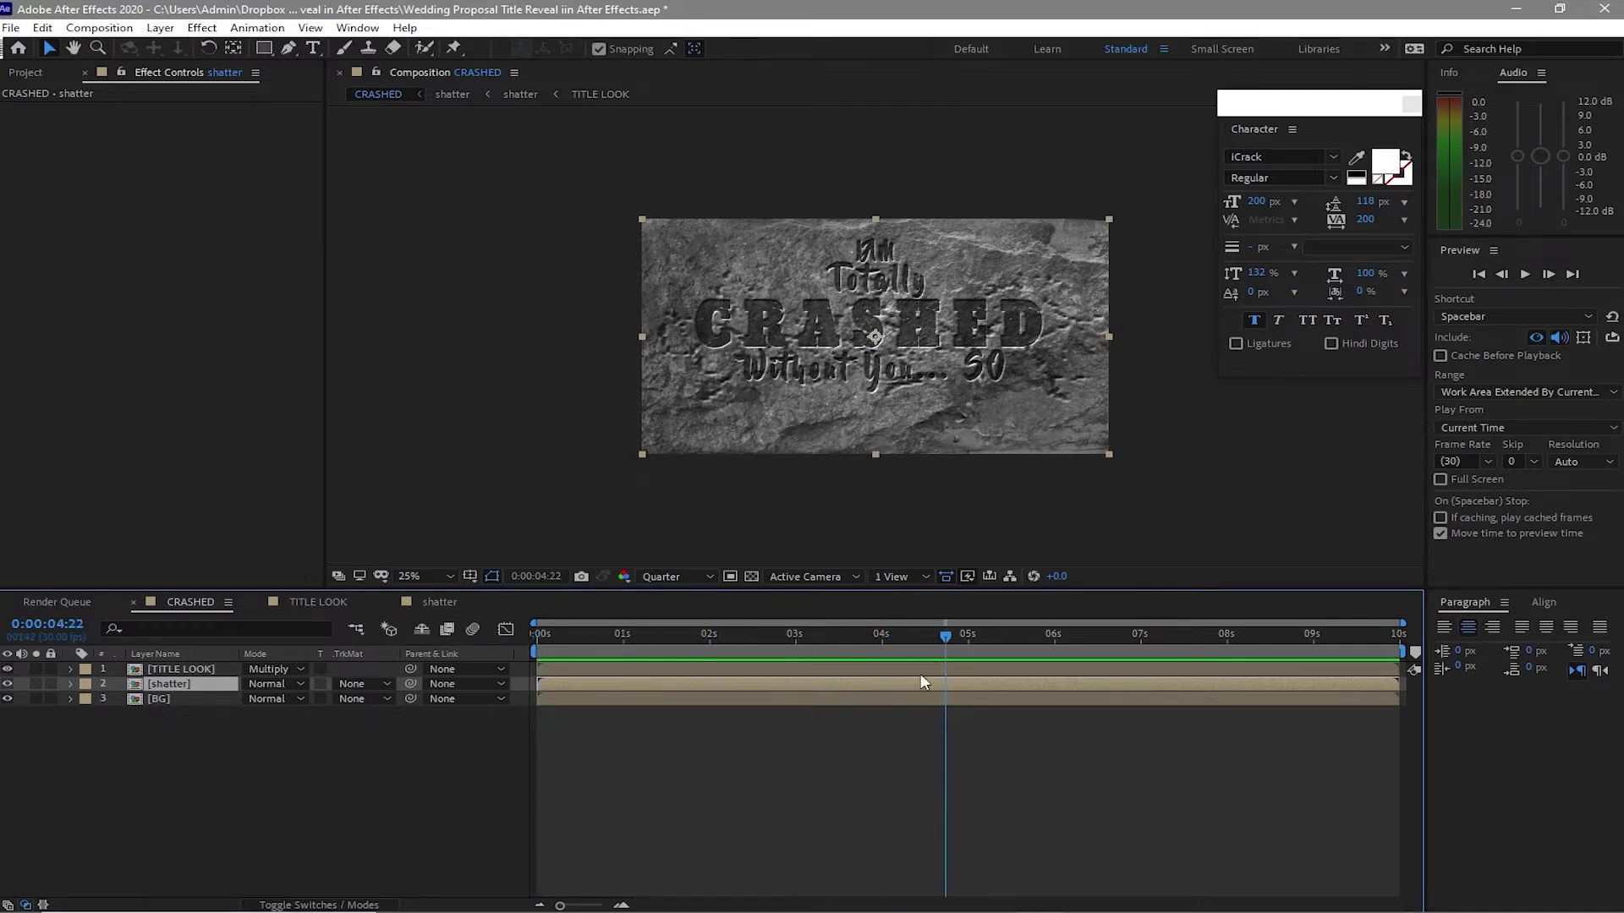
pyautogui.click(8, 669)
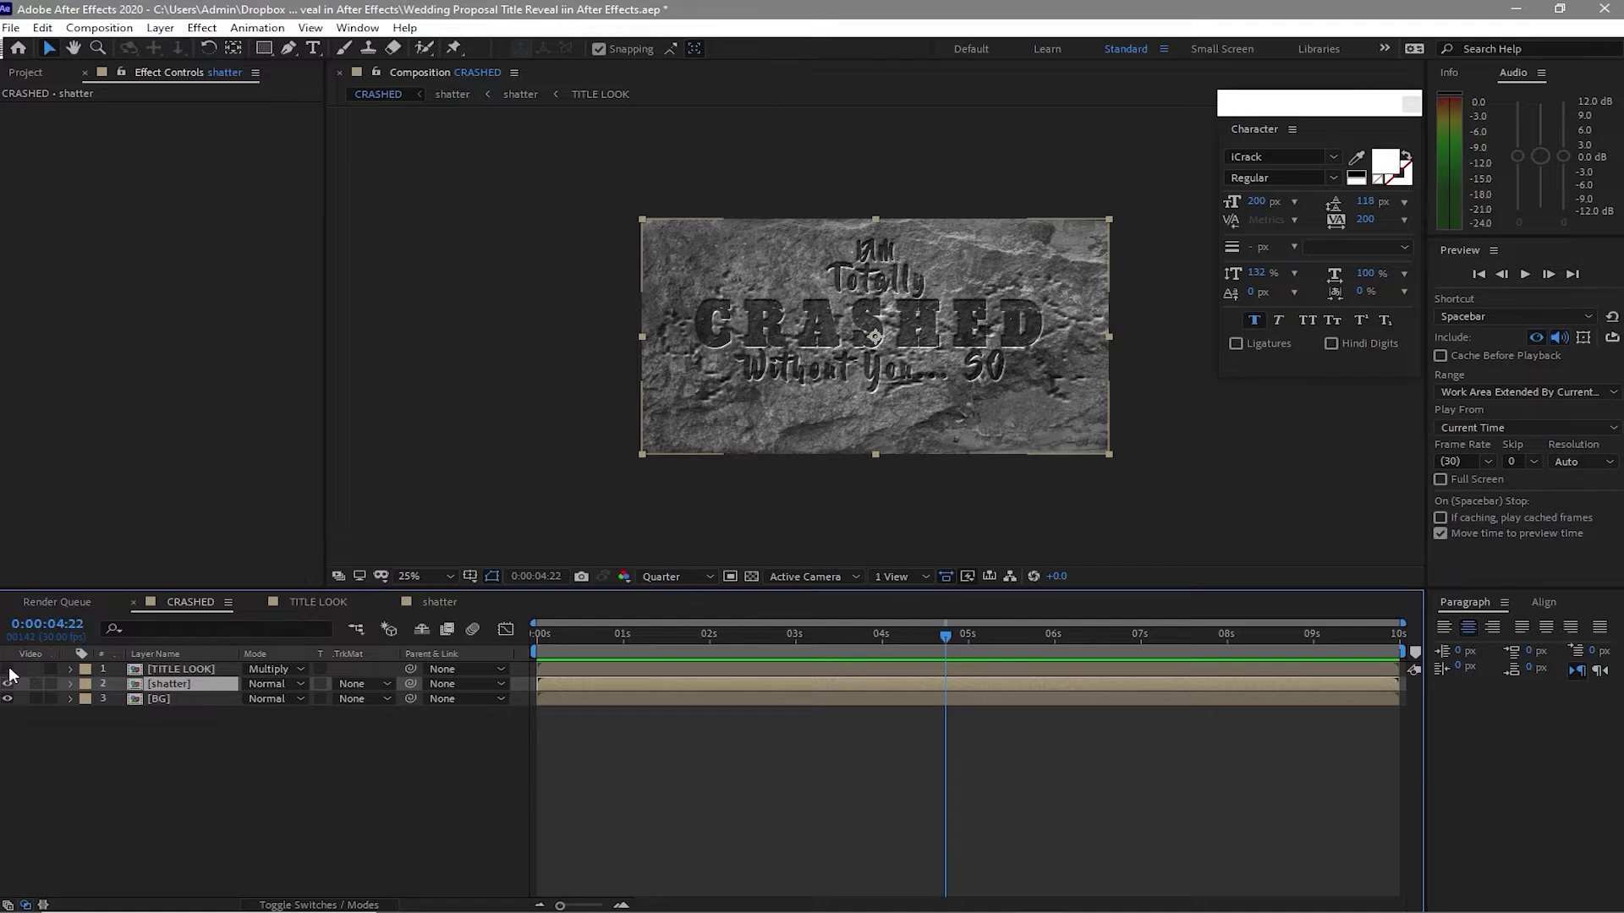
pyautogui.moveTo(964, 648); pyautogui.dragTo(822, 682)
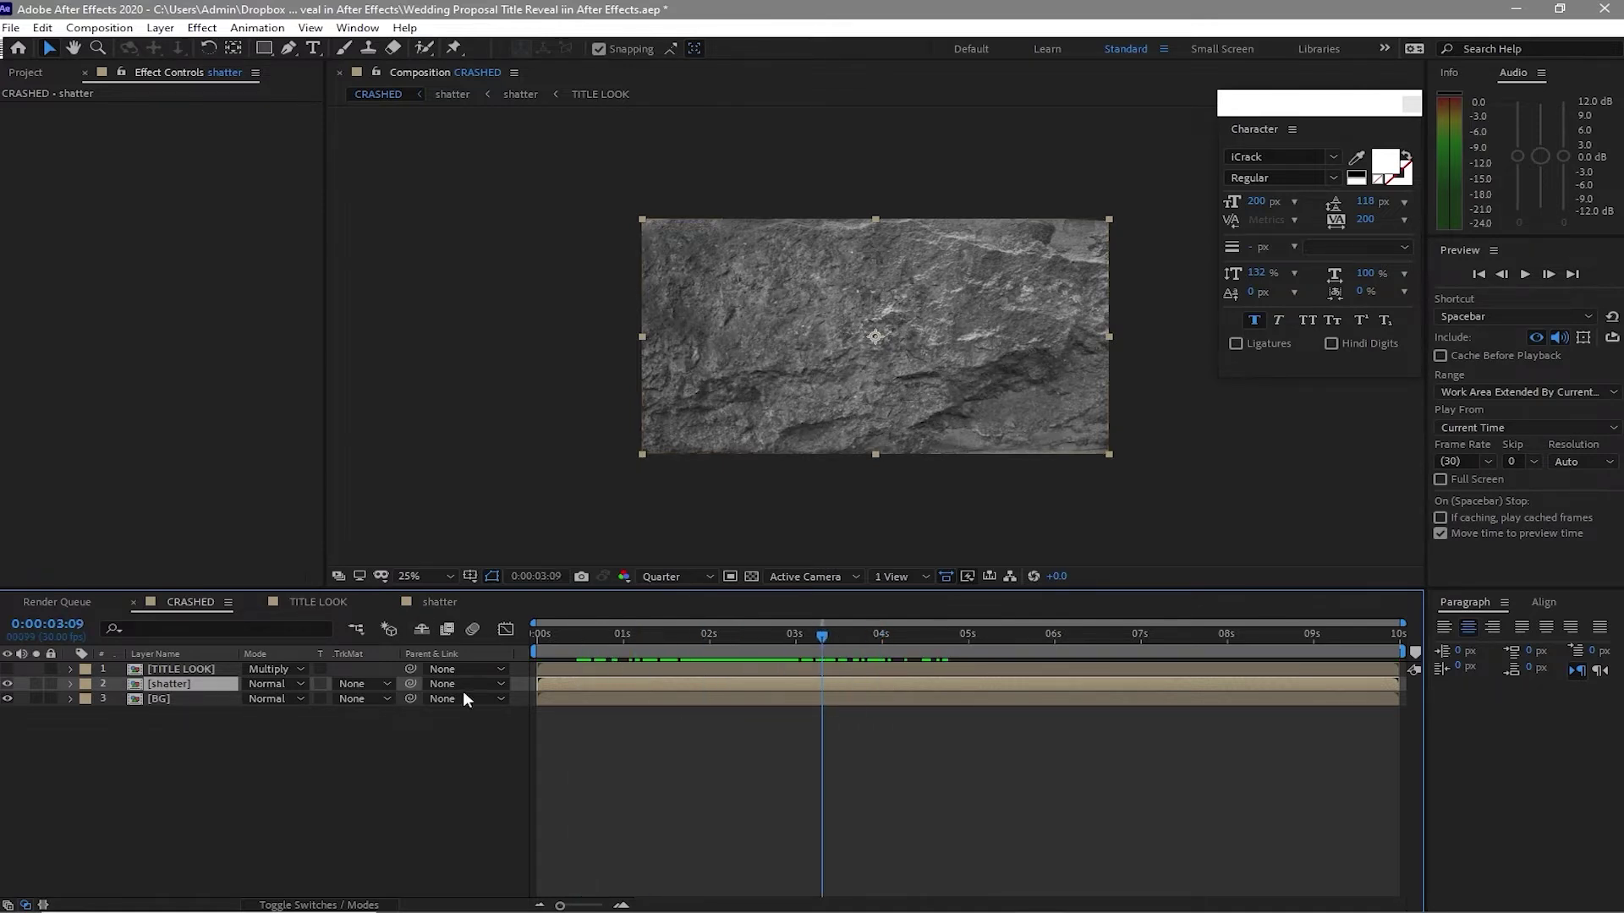
pyautogui.click(2, 673)
pyautogui.click(7, 669)
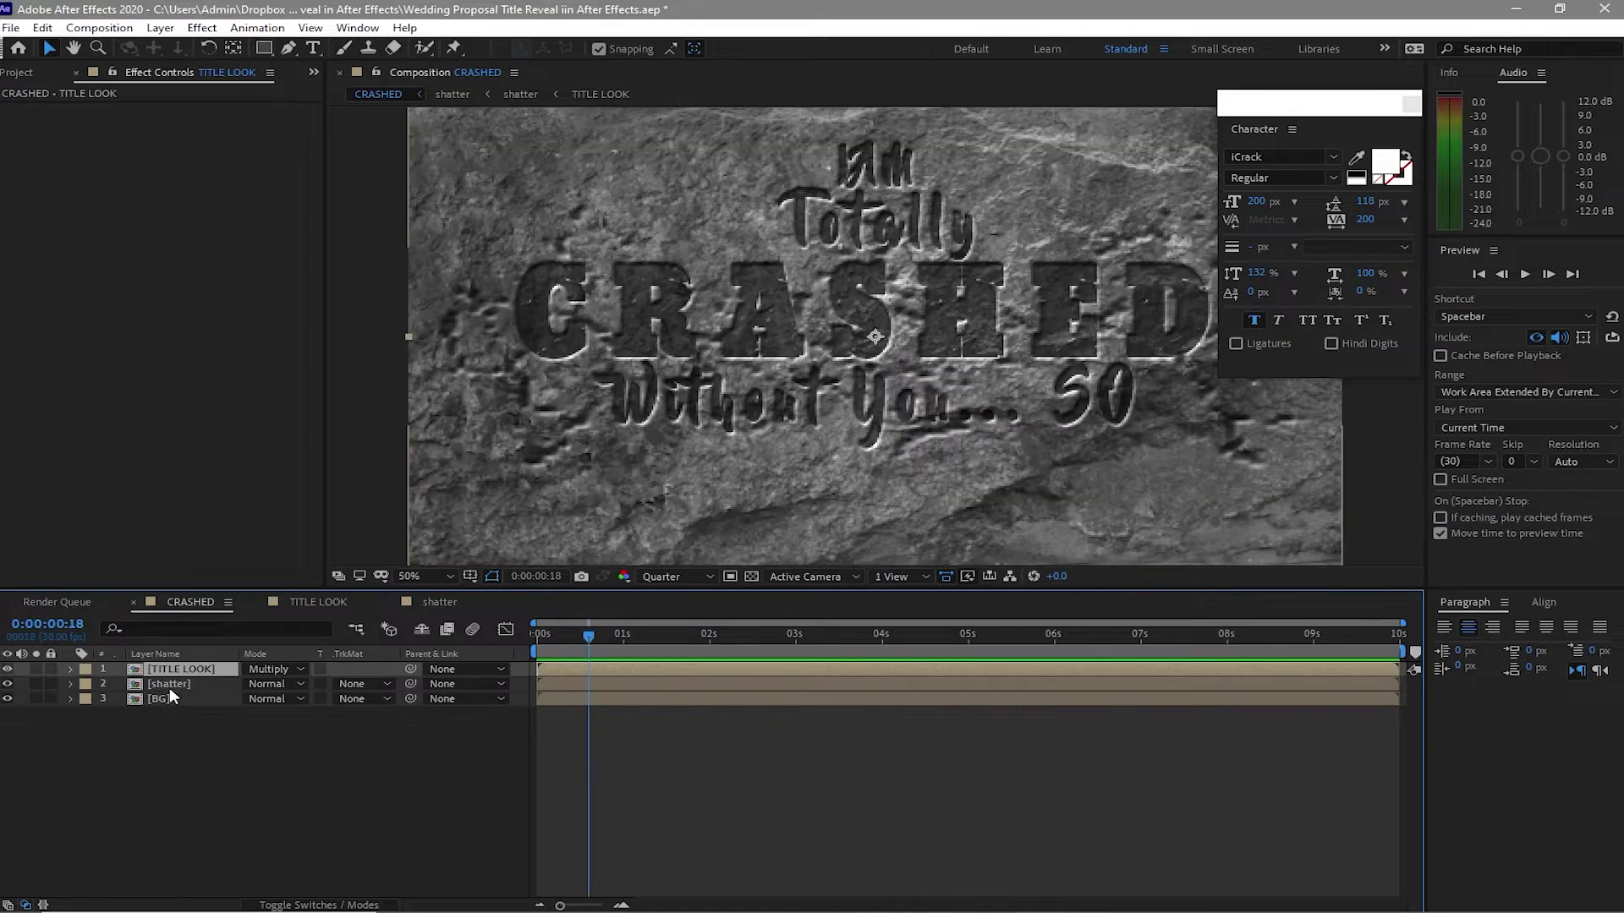
# - Open the shatter composition and rename its layer as textured map
pyautogui.doubleClick(165, 683)
pyautogui.click(181, 667)
pyautogui.rightClick(181, 667)
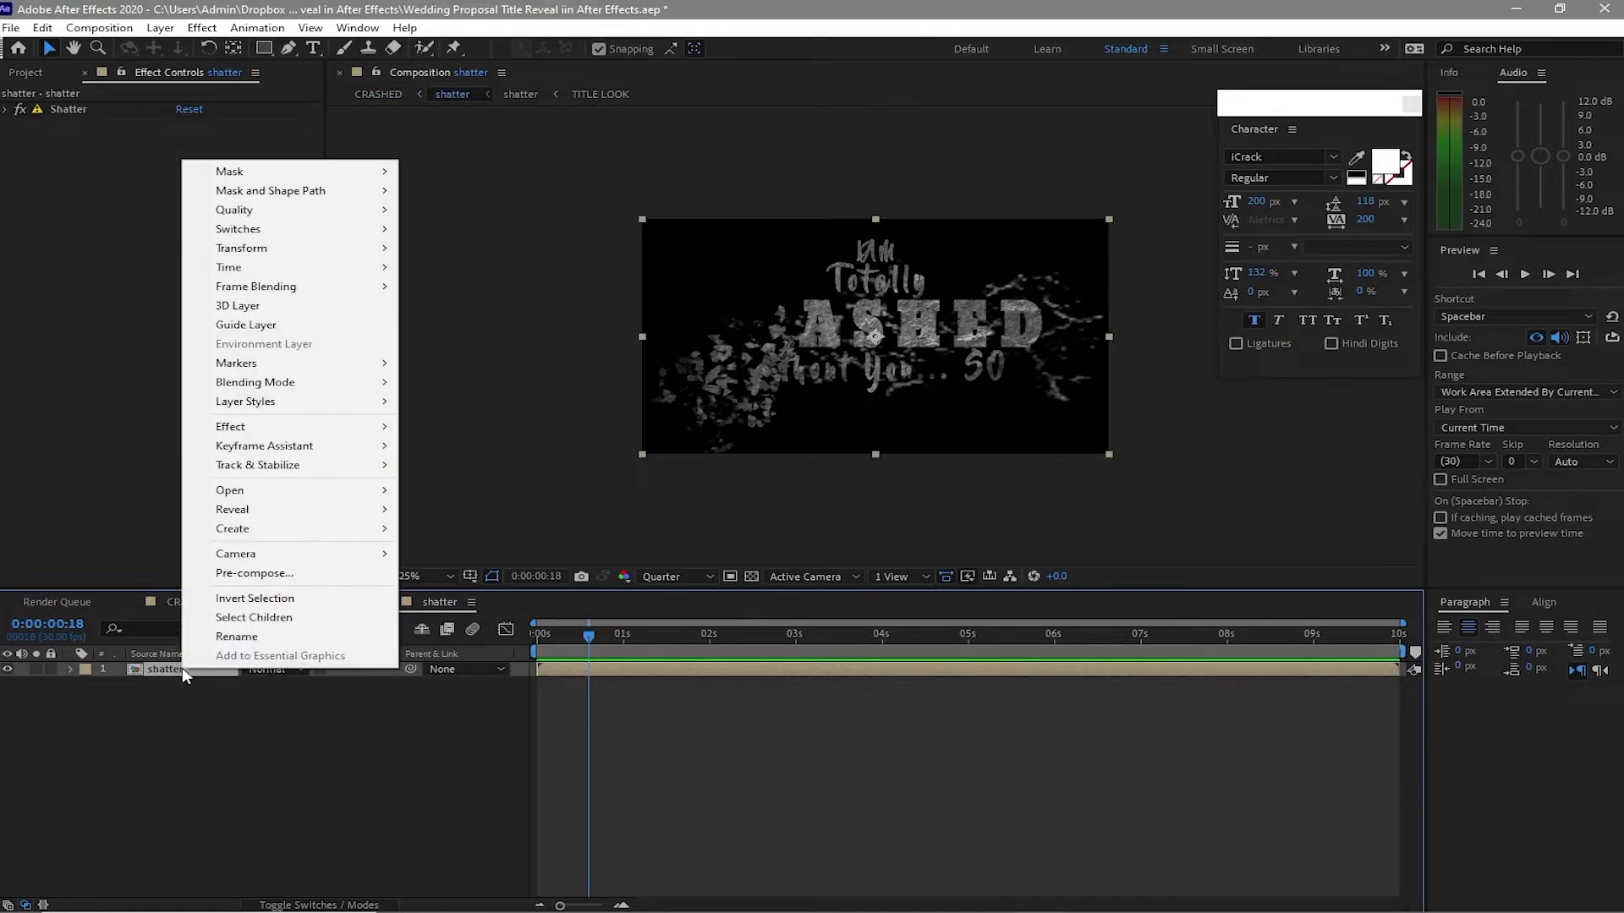
pyautogui.click(203, 638)
pyautogui.write('textured map')
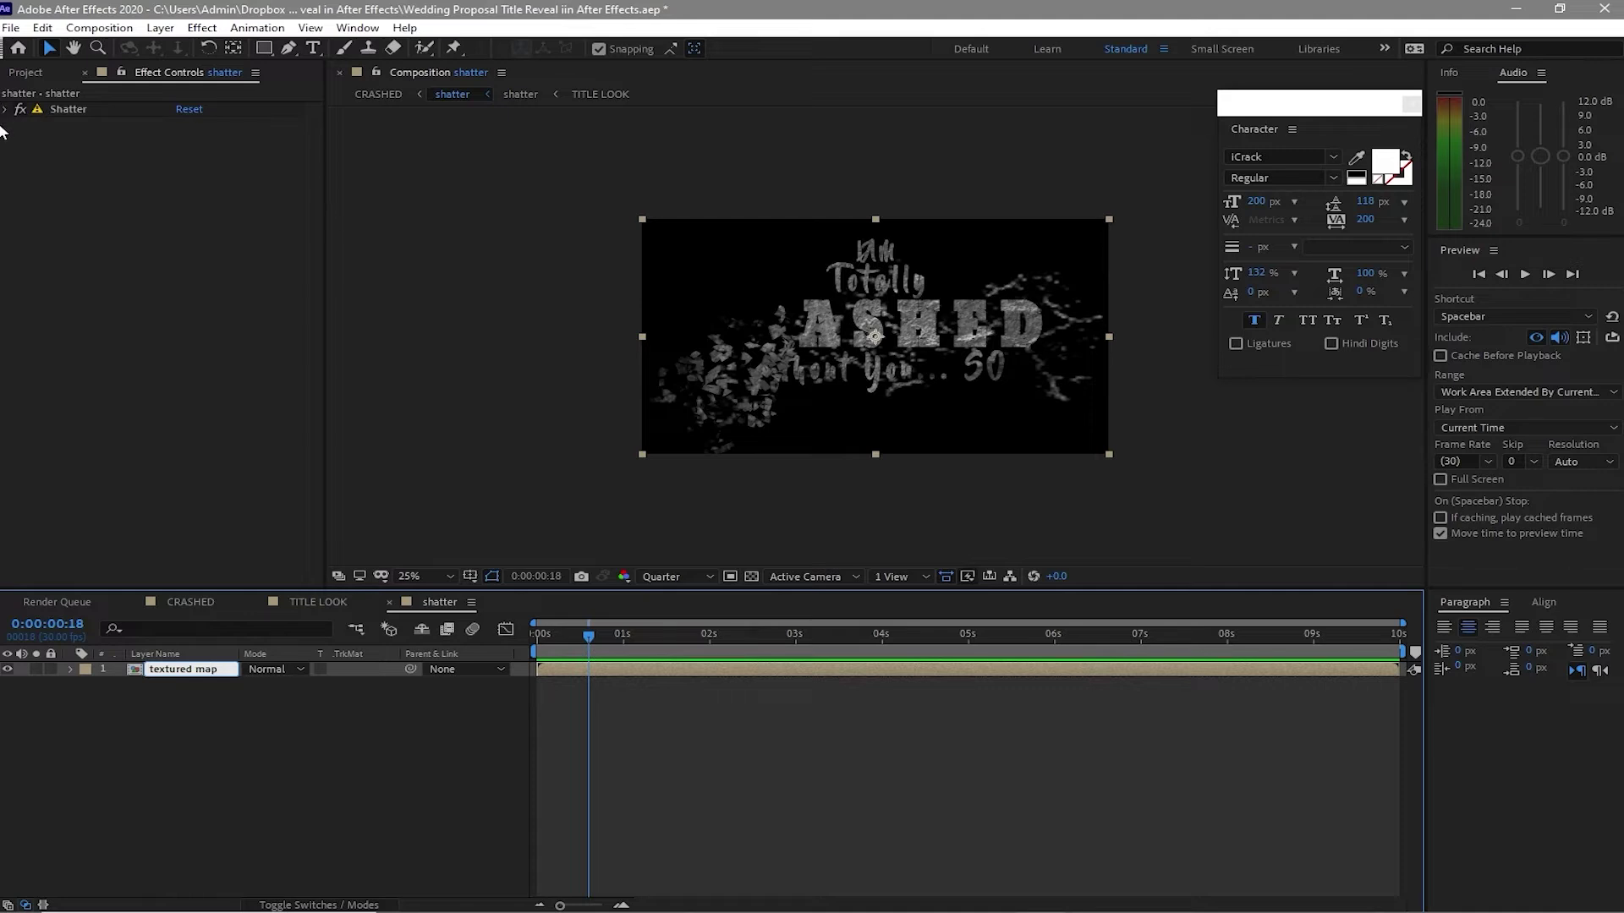
# - Set the Shatter effect's Render option to Pieces on the textured map layer and scrub through the result
pyautogui.click(4, 109)
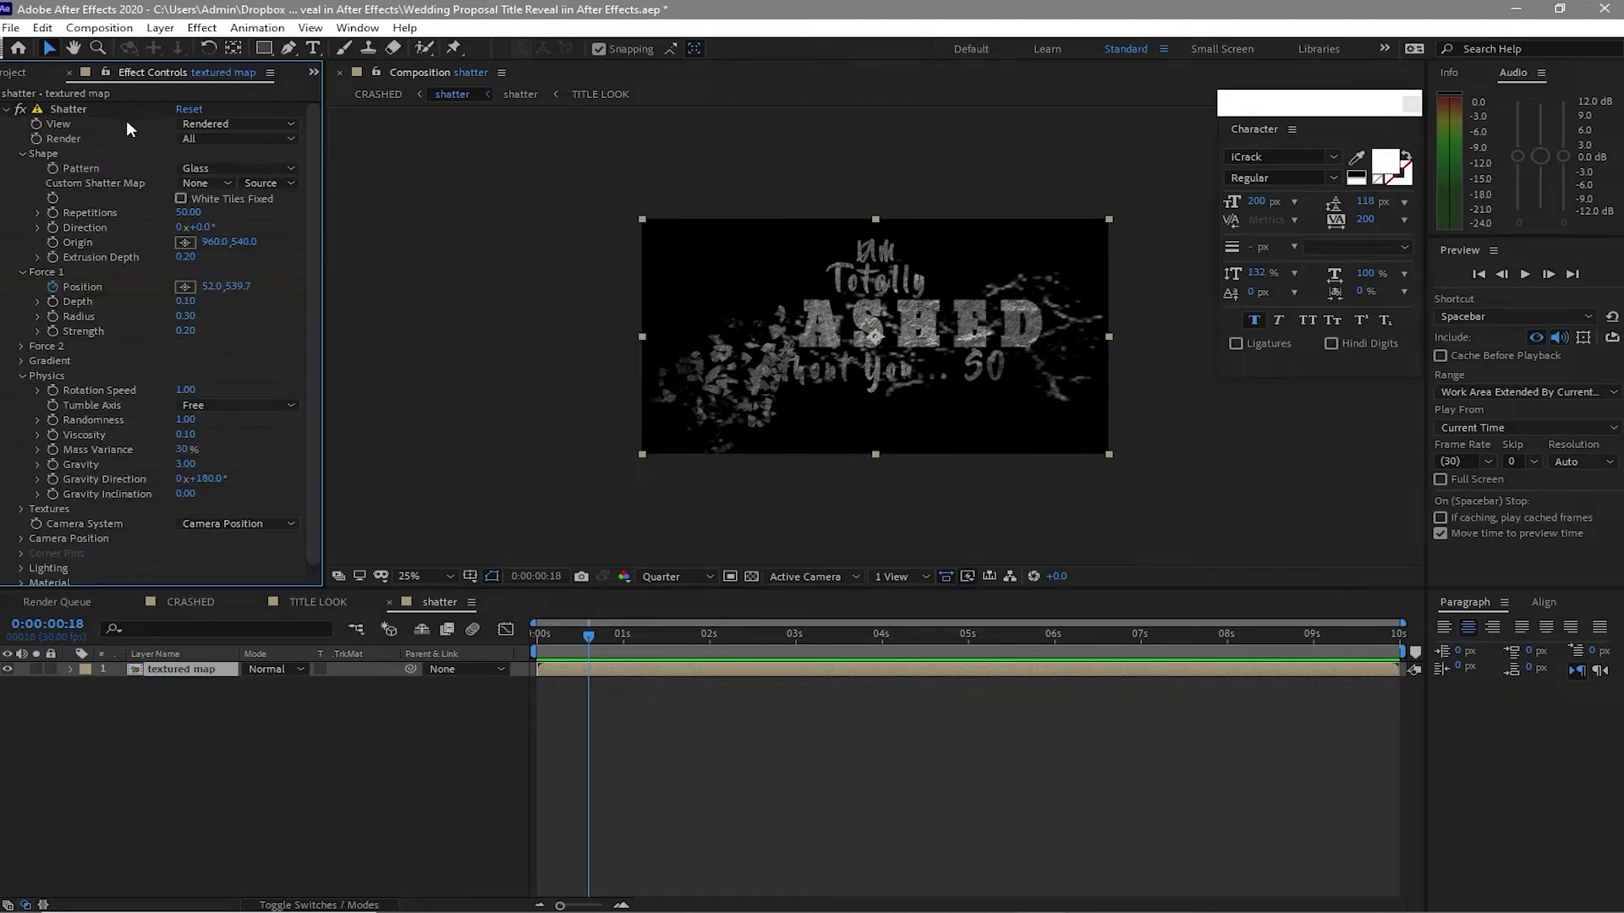
pyautogui.click(285, 140)
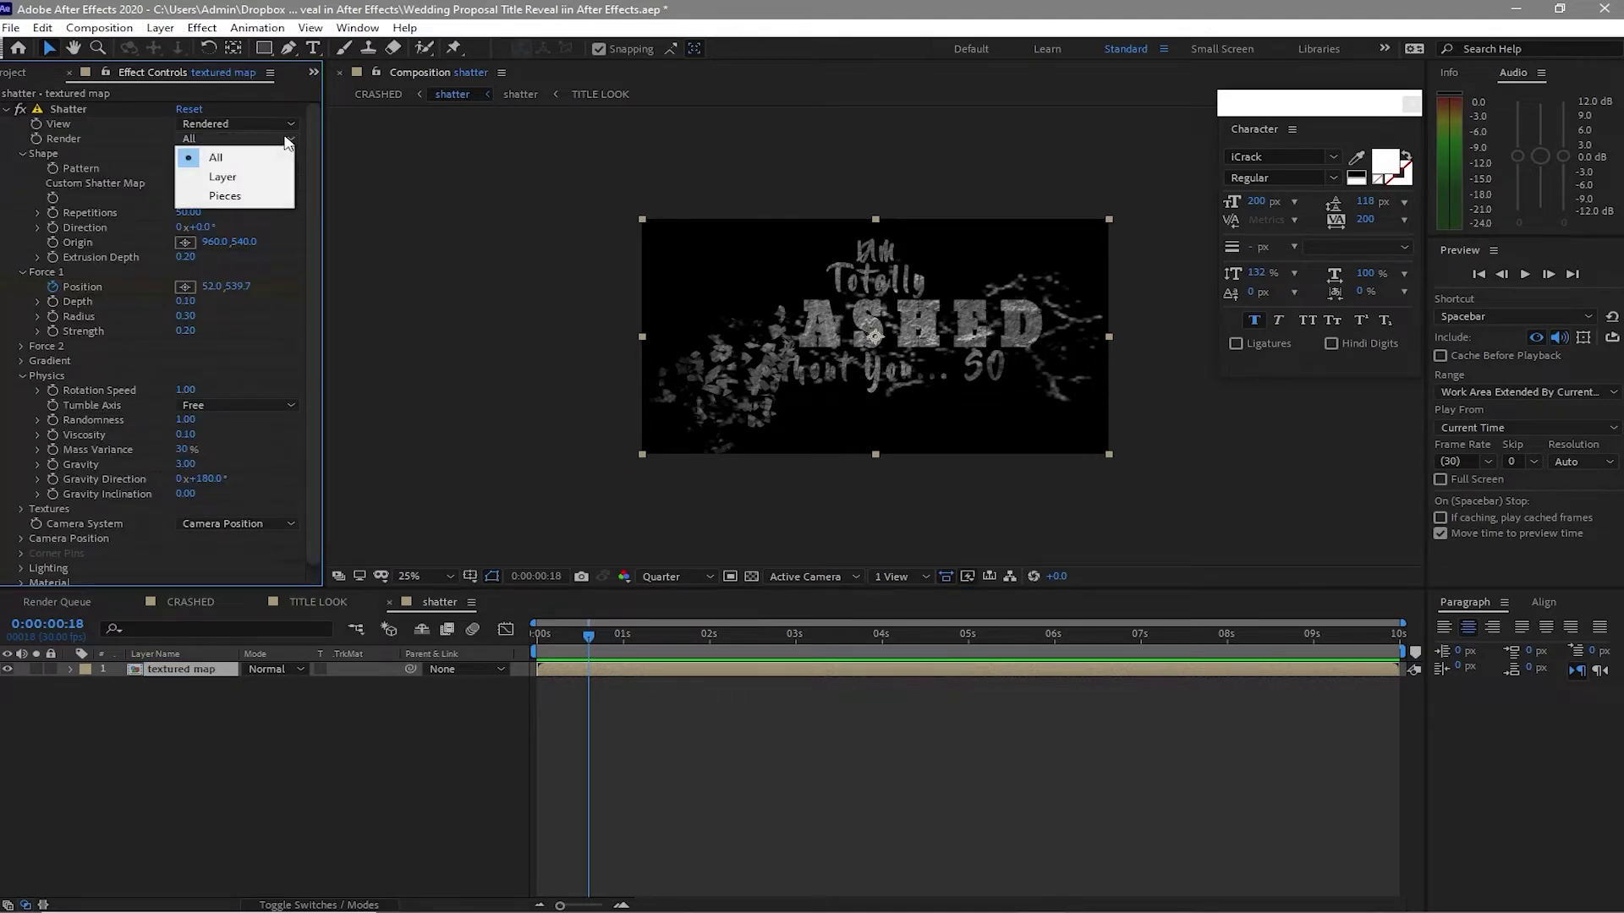
pyautogui.click(221, 194)
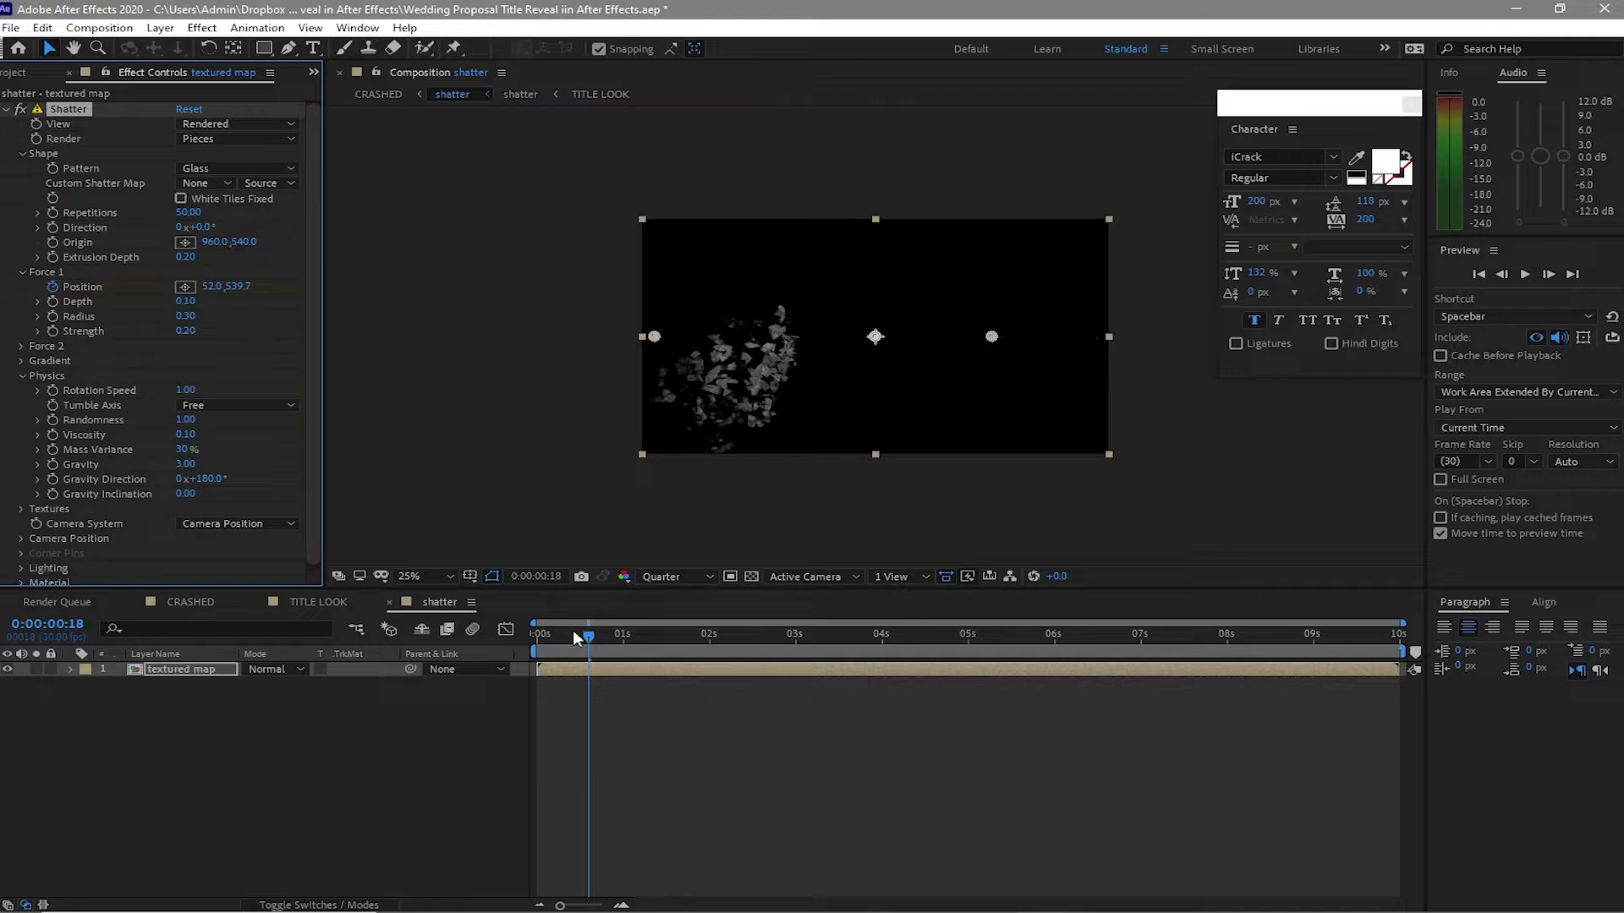
pyautogui.click(592, 638)
pyautogui.moveTo(592, 636); pyautogui.dragTo(987, 671)
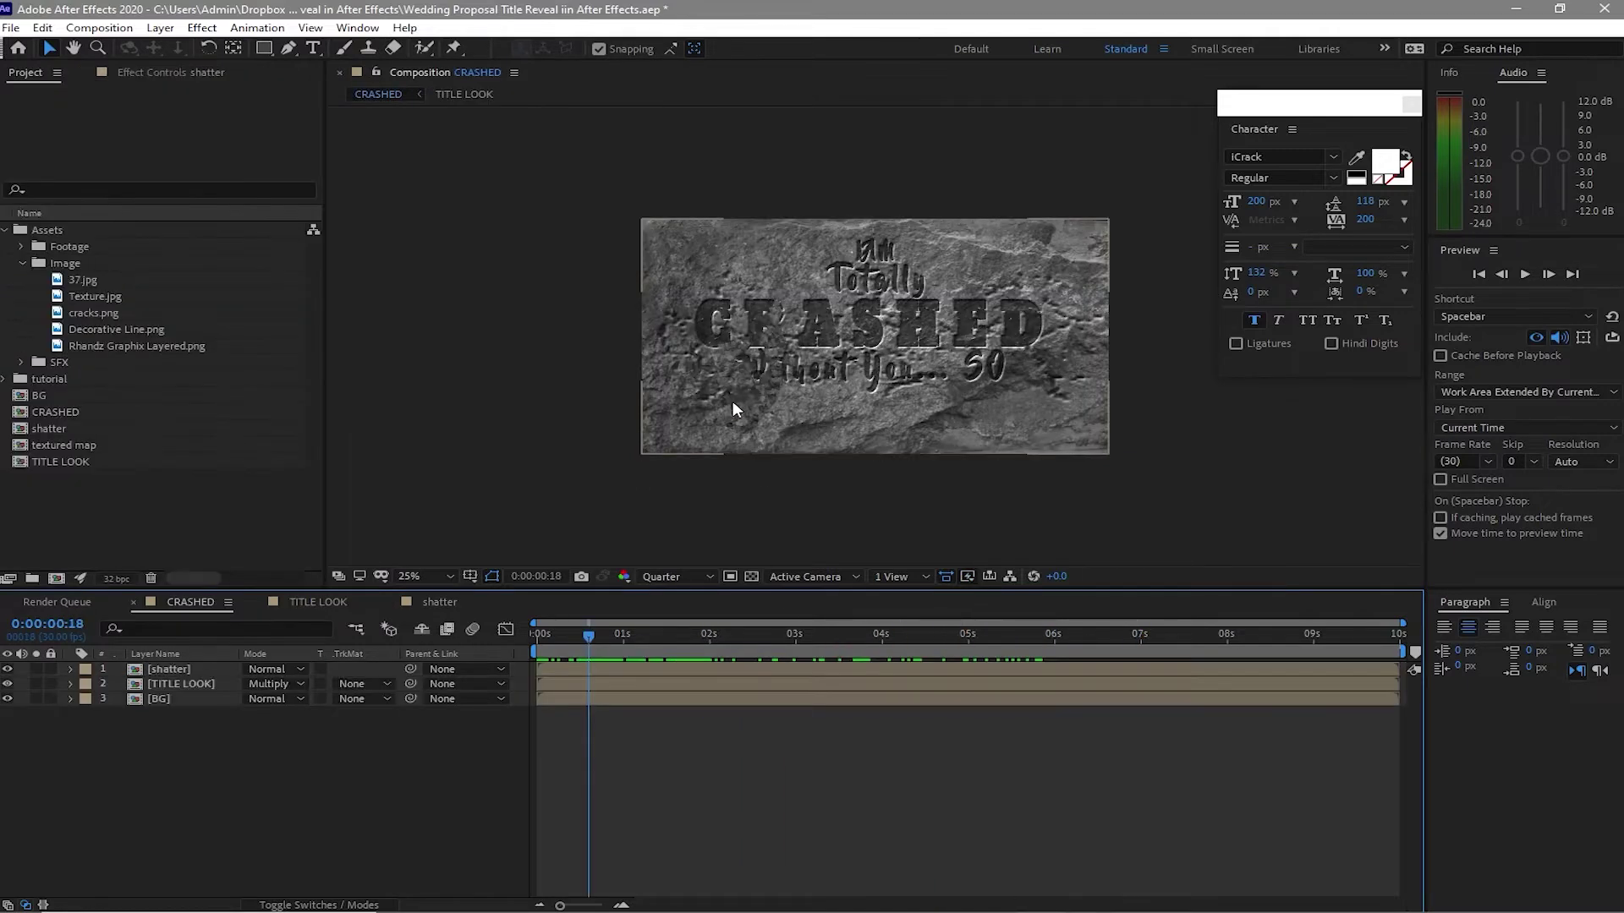
# - Duplicate the shatter composition in the project and rename the copy as shatter activate
pyautogui.click(56, 429)
pyautogui.hotkey('ctrl', 'd')
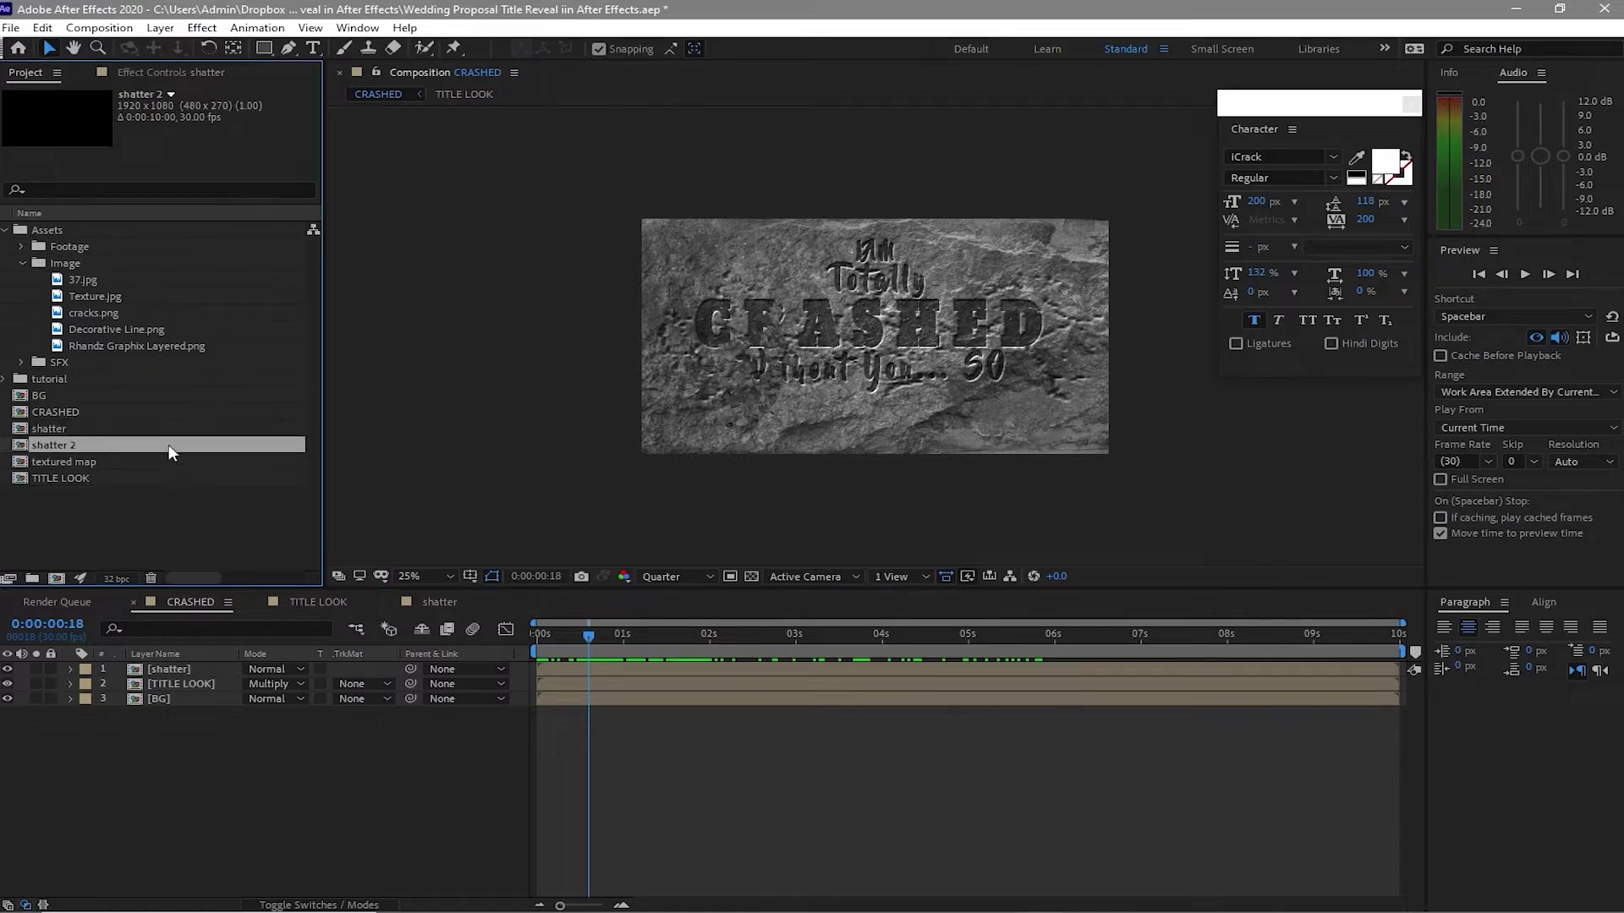
pyautogui.rightClick(175, 446)
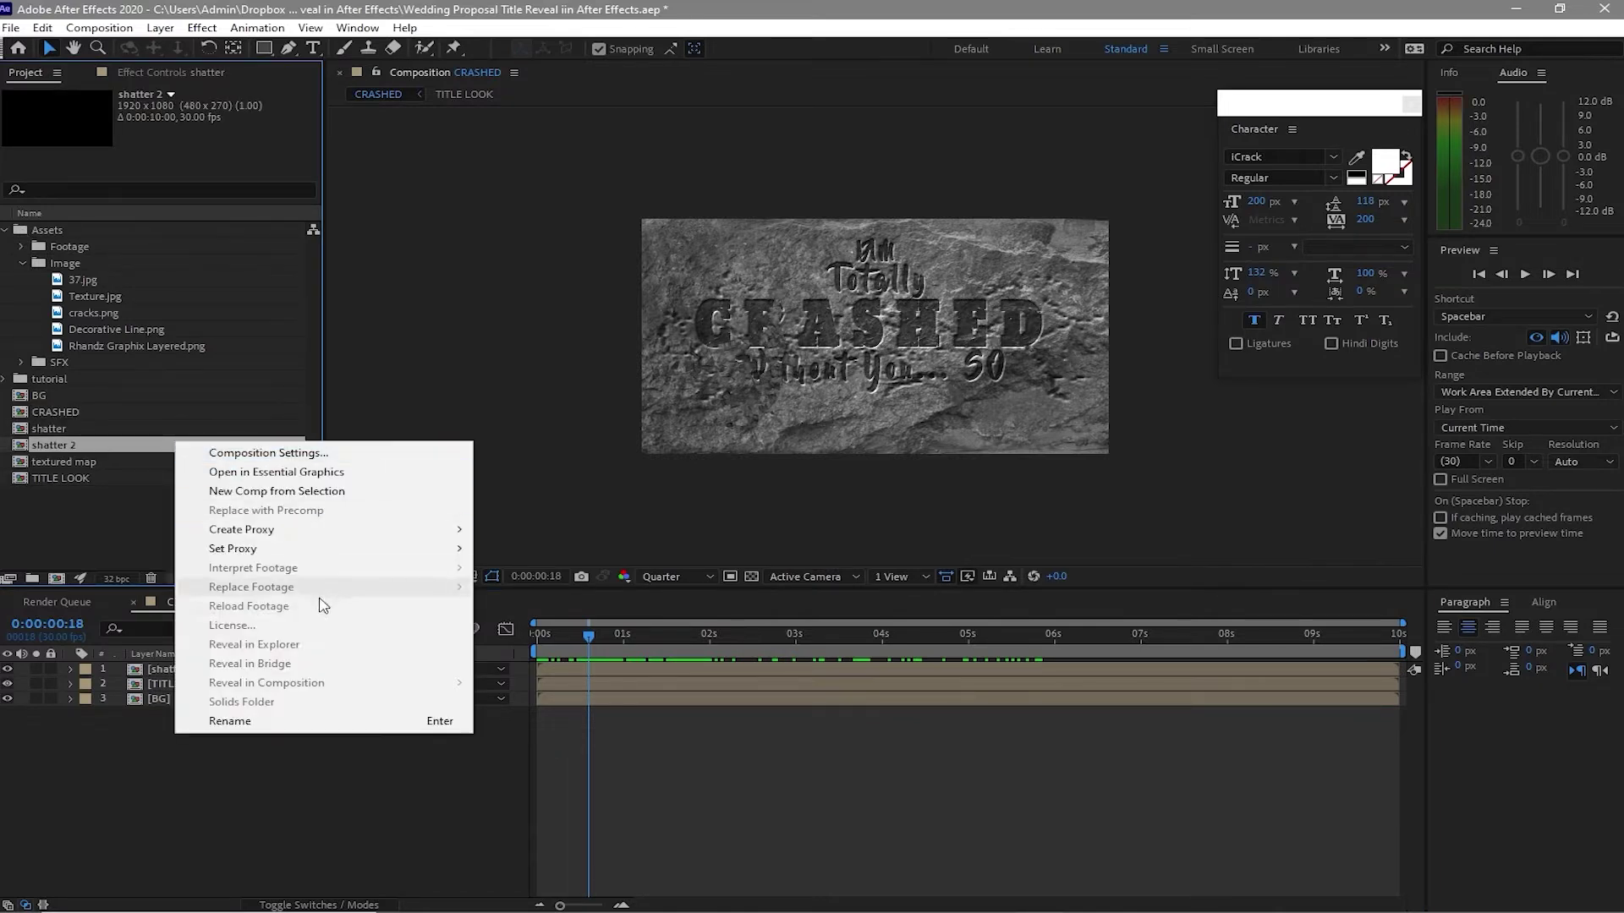
pyautogui.click(320, 721)
pyautogui.write('shatter acti')
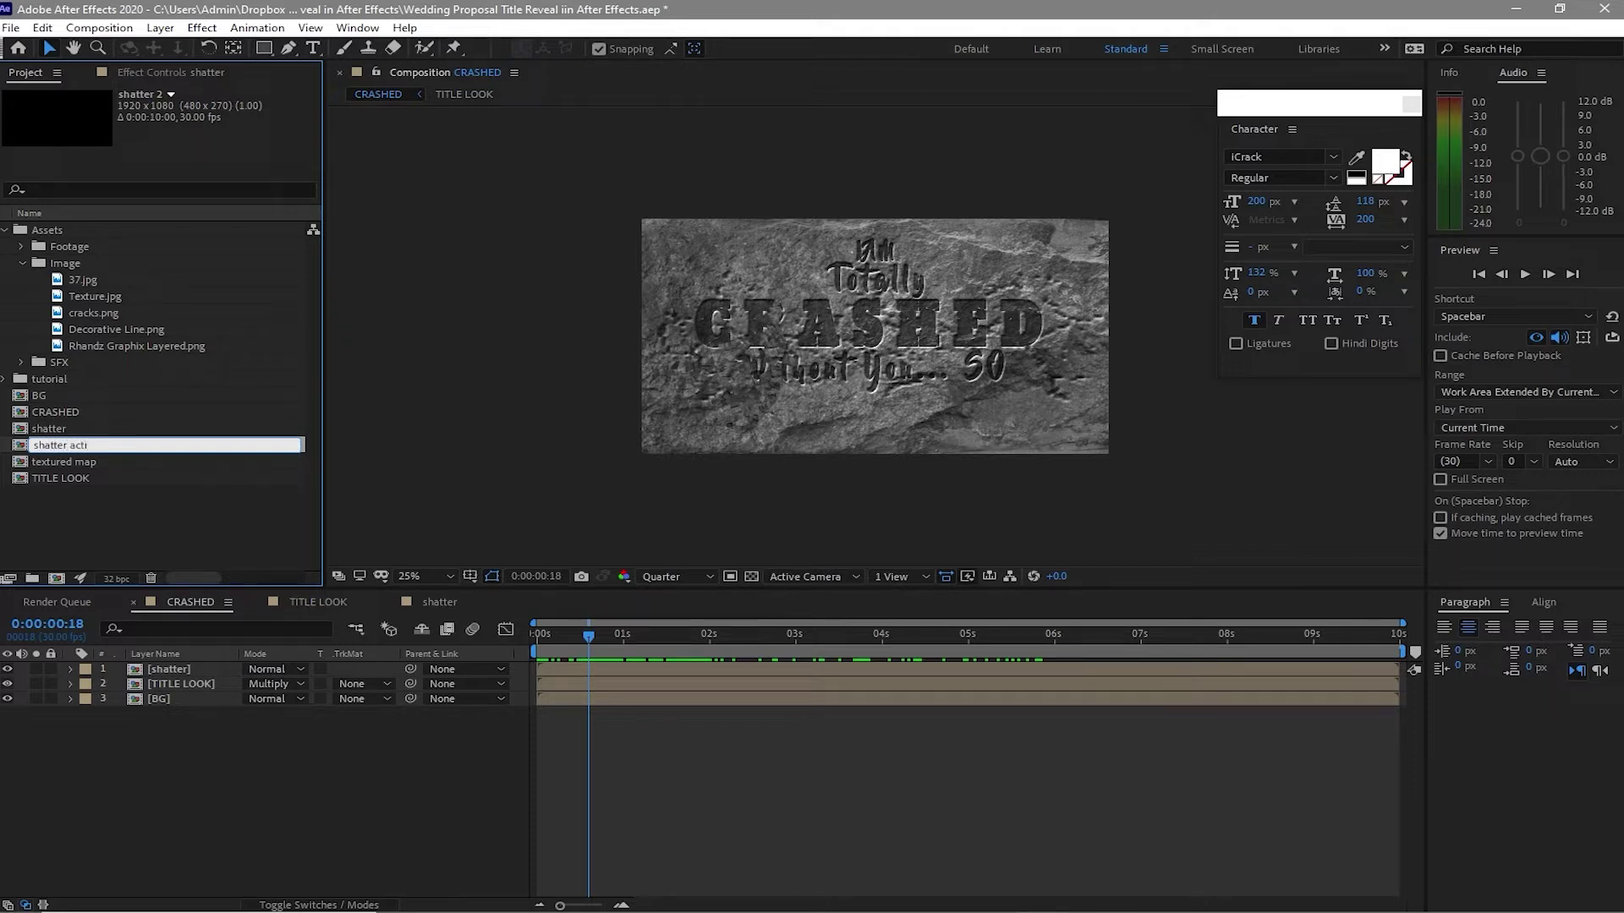
pyautogui.press('Return')
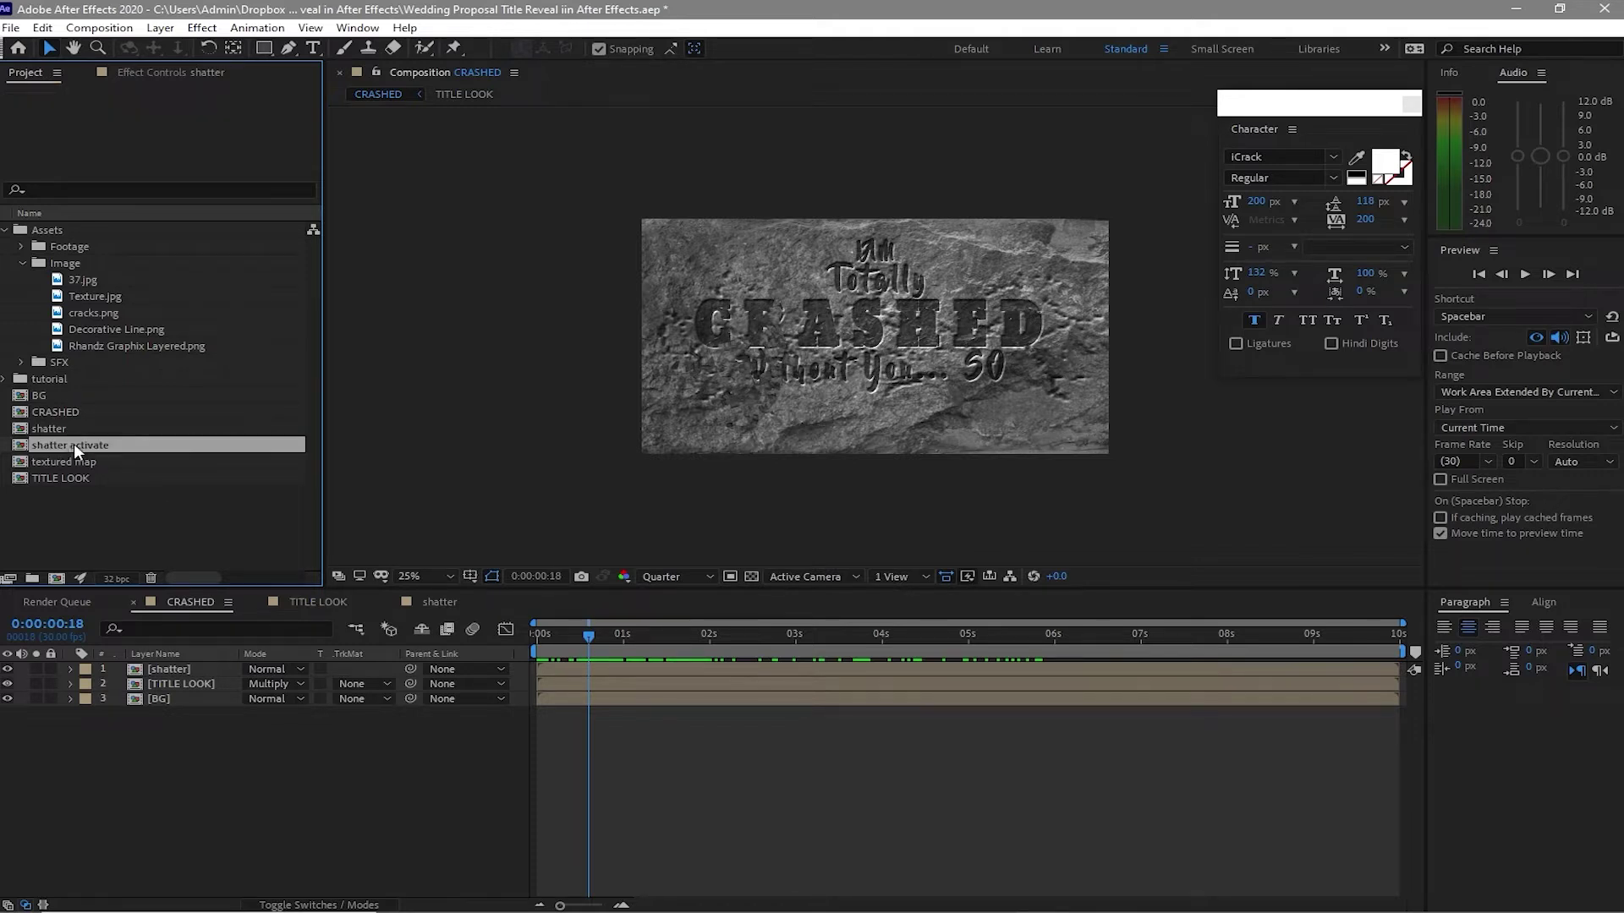
# - Open the shatter activate composition and set the Shatter effect's Force 1 Strength to 0 on its textured map layer
pyautogui.doubleClick(72, 445)
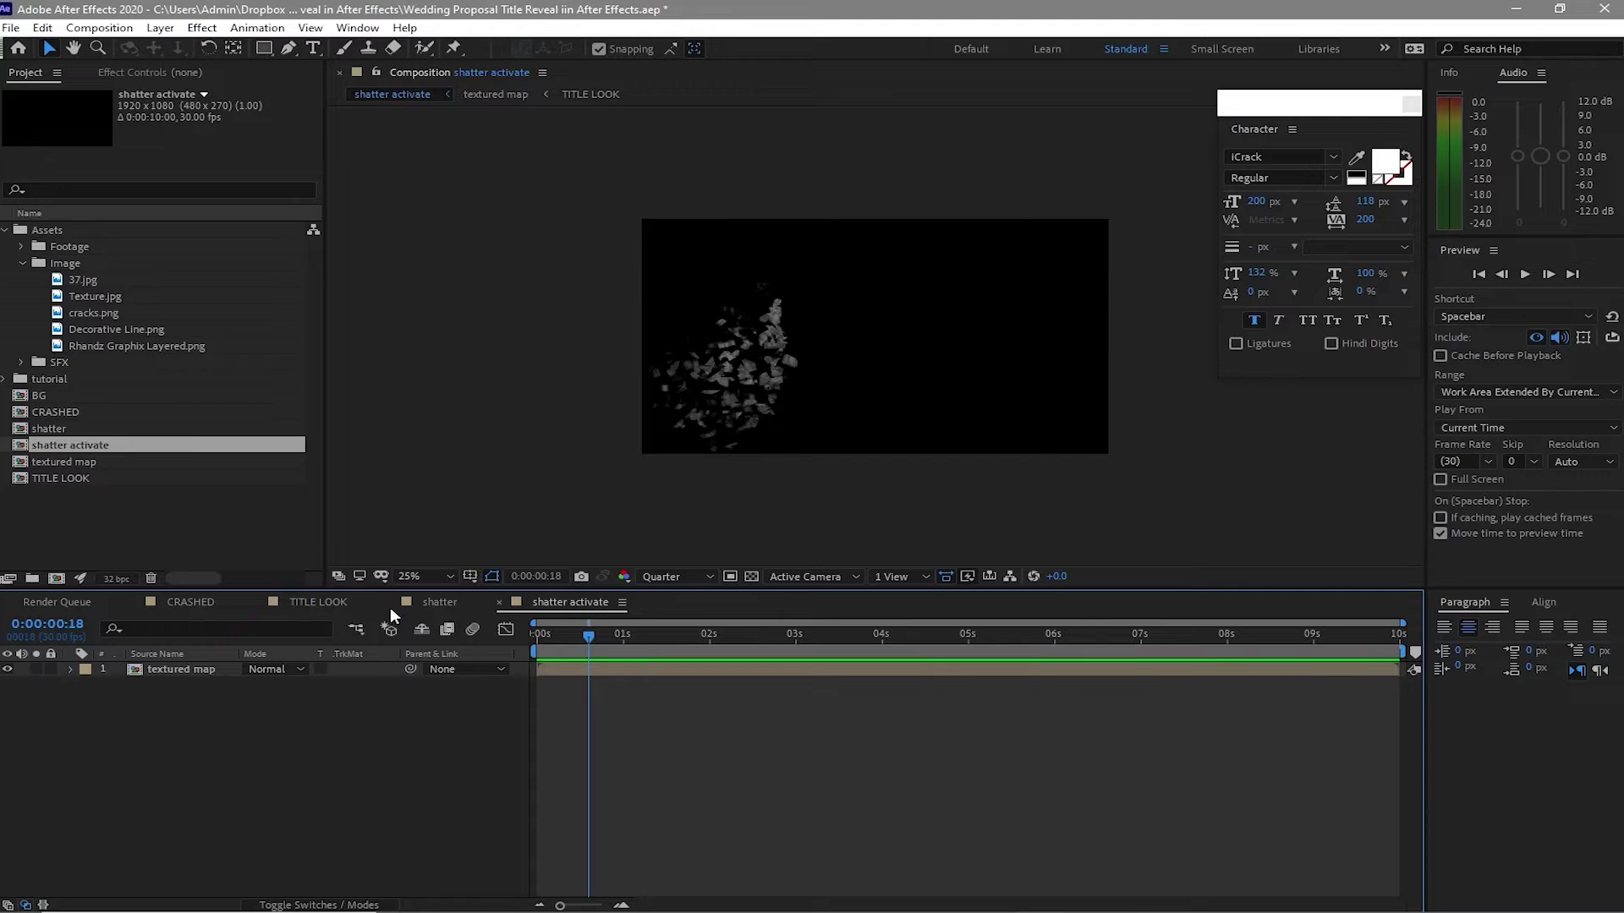
pyautogui.click(195, 666)
pyautogui.click(157, 75)
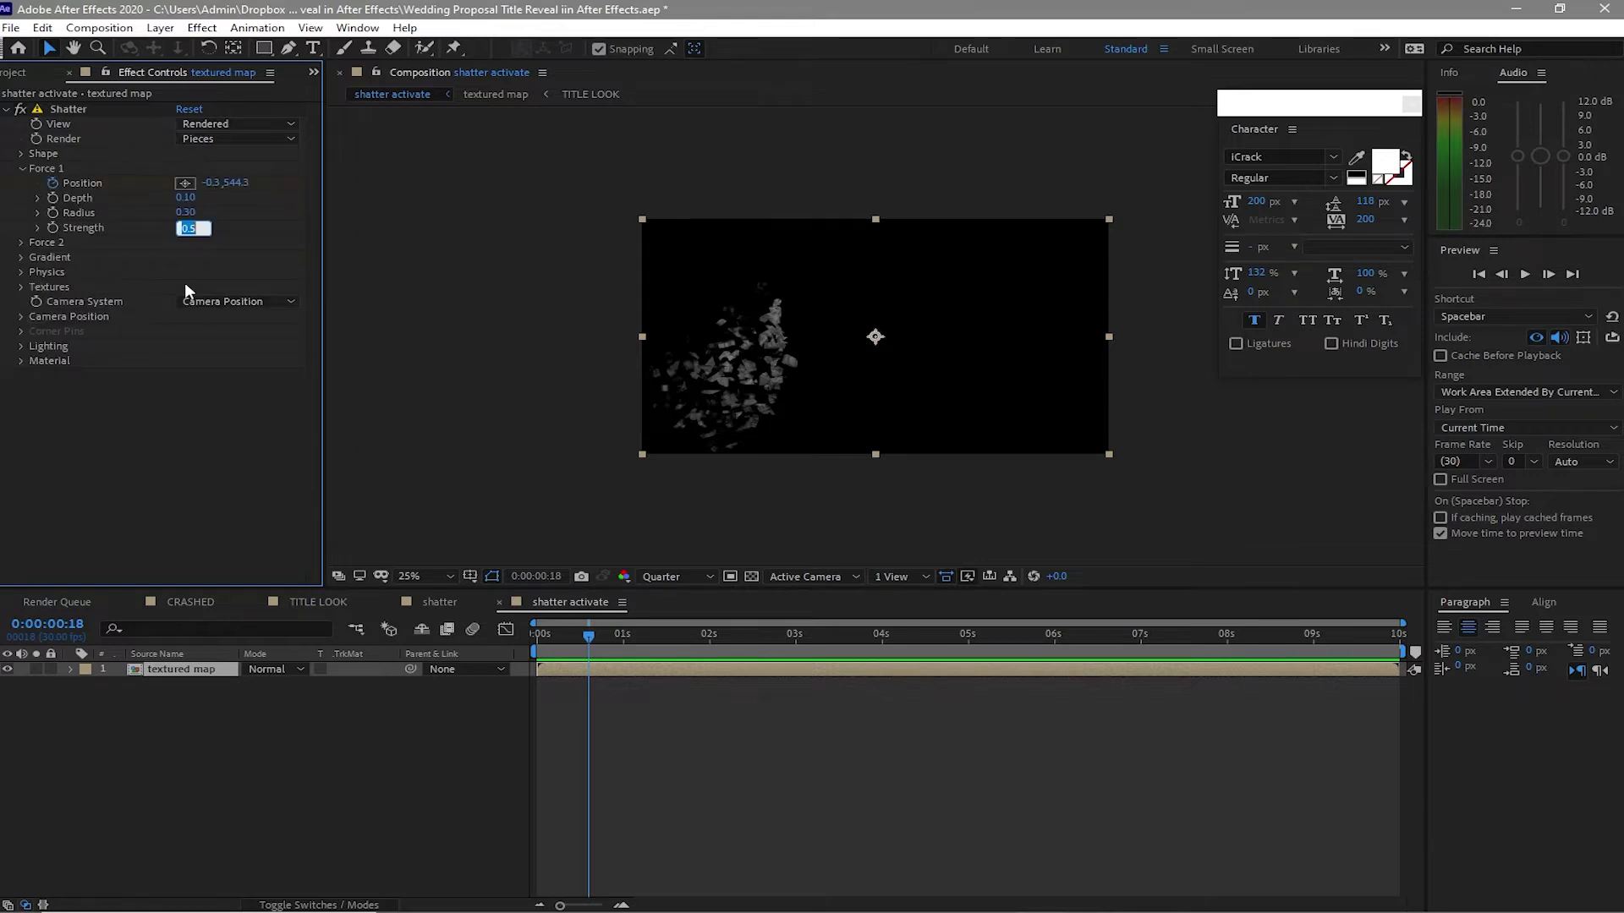
pyautogui.write('0')
pyautogui.press('Return')
# - Set Shatter's Rotation Speed, Randomness, Viscosity, Mass Variance and Gravity to 0 and scrub through the result
pyautogui.click(22, 272)
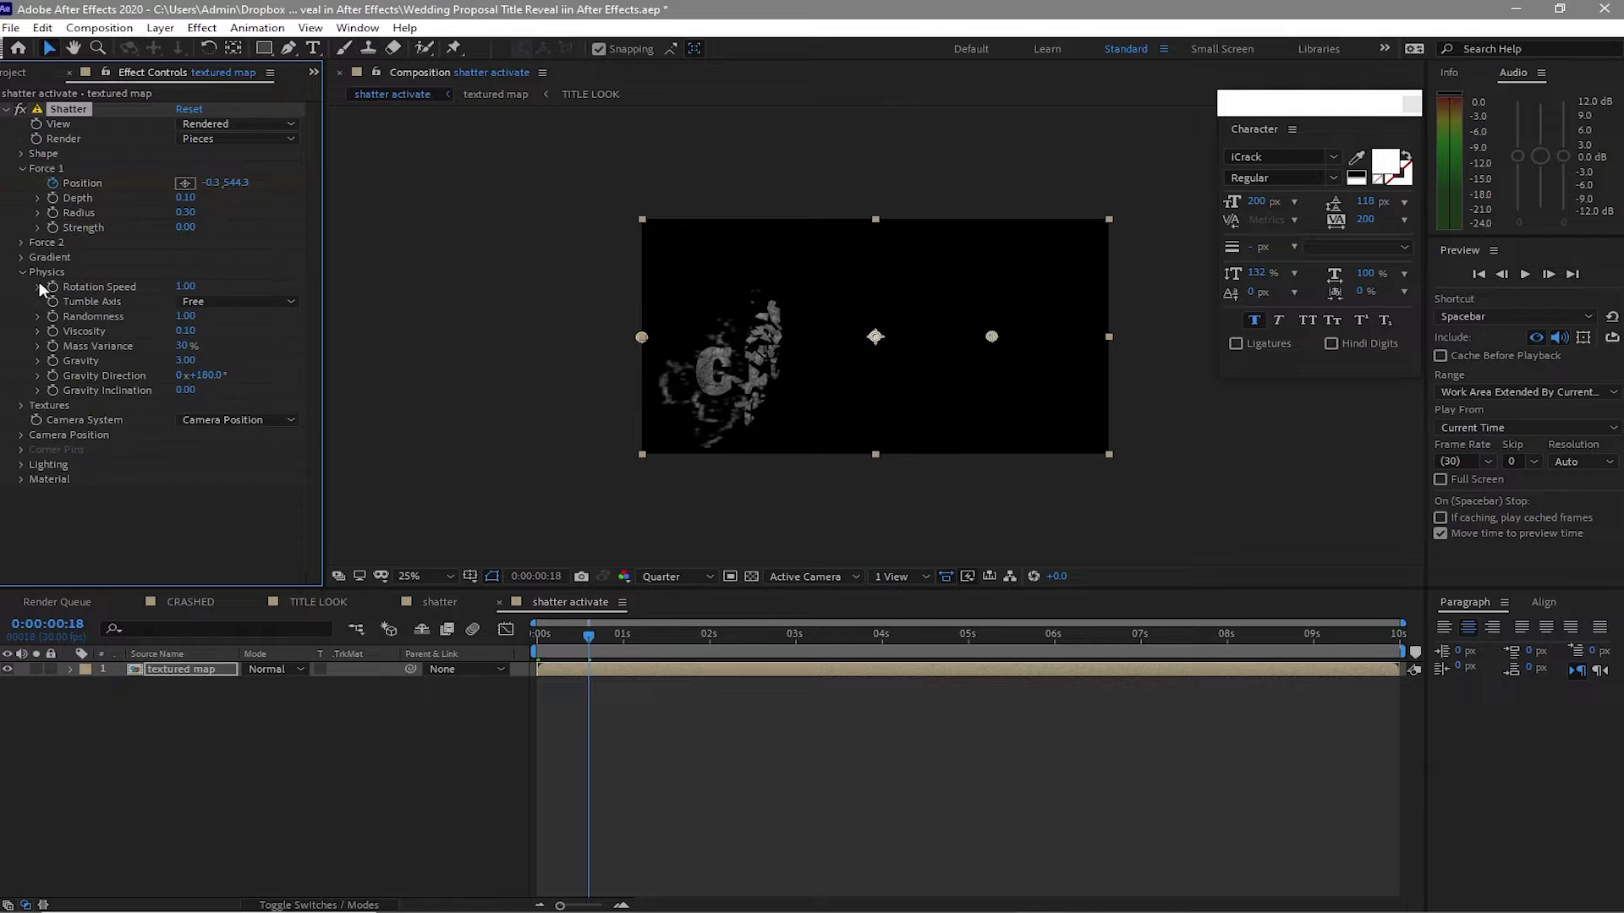
pyautogui.click(183, 286)
pyautogui.write('0')
pyautogui.press('Return')
pyautogui.moveTo(188, 317); pyautogui.dragTo(46, 329)
pyautogui.moveTo(148, 319); pyautogui.dragTo(63, 328)
pyautogui.moveTo(190, 345); pyautogui.dragTo(68, 365)
pyautogui.moveTo(589, 634); pyautogui.dragTo(1179, 629)
# - Pre-compose the TITLE LOOK layer in the CRASHED composition as title reveal, leaving all attributes in CRASHED
pyautogui.click(190, 602)
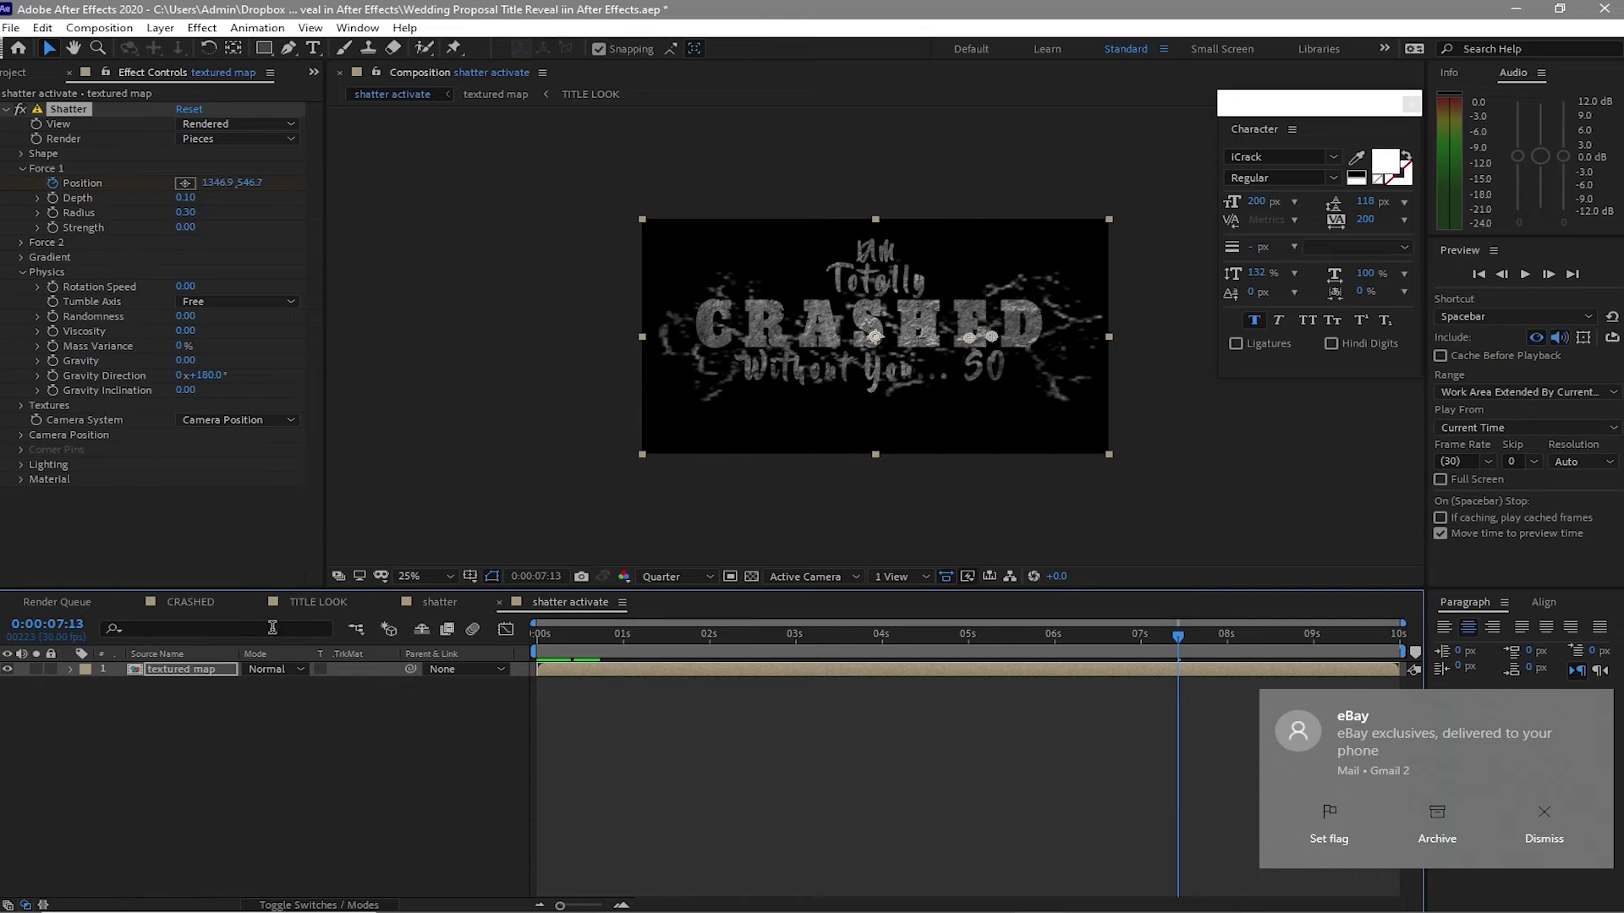
pyautogui.rightClick(179, 682)
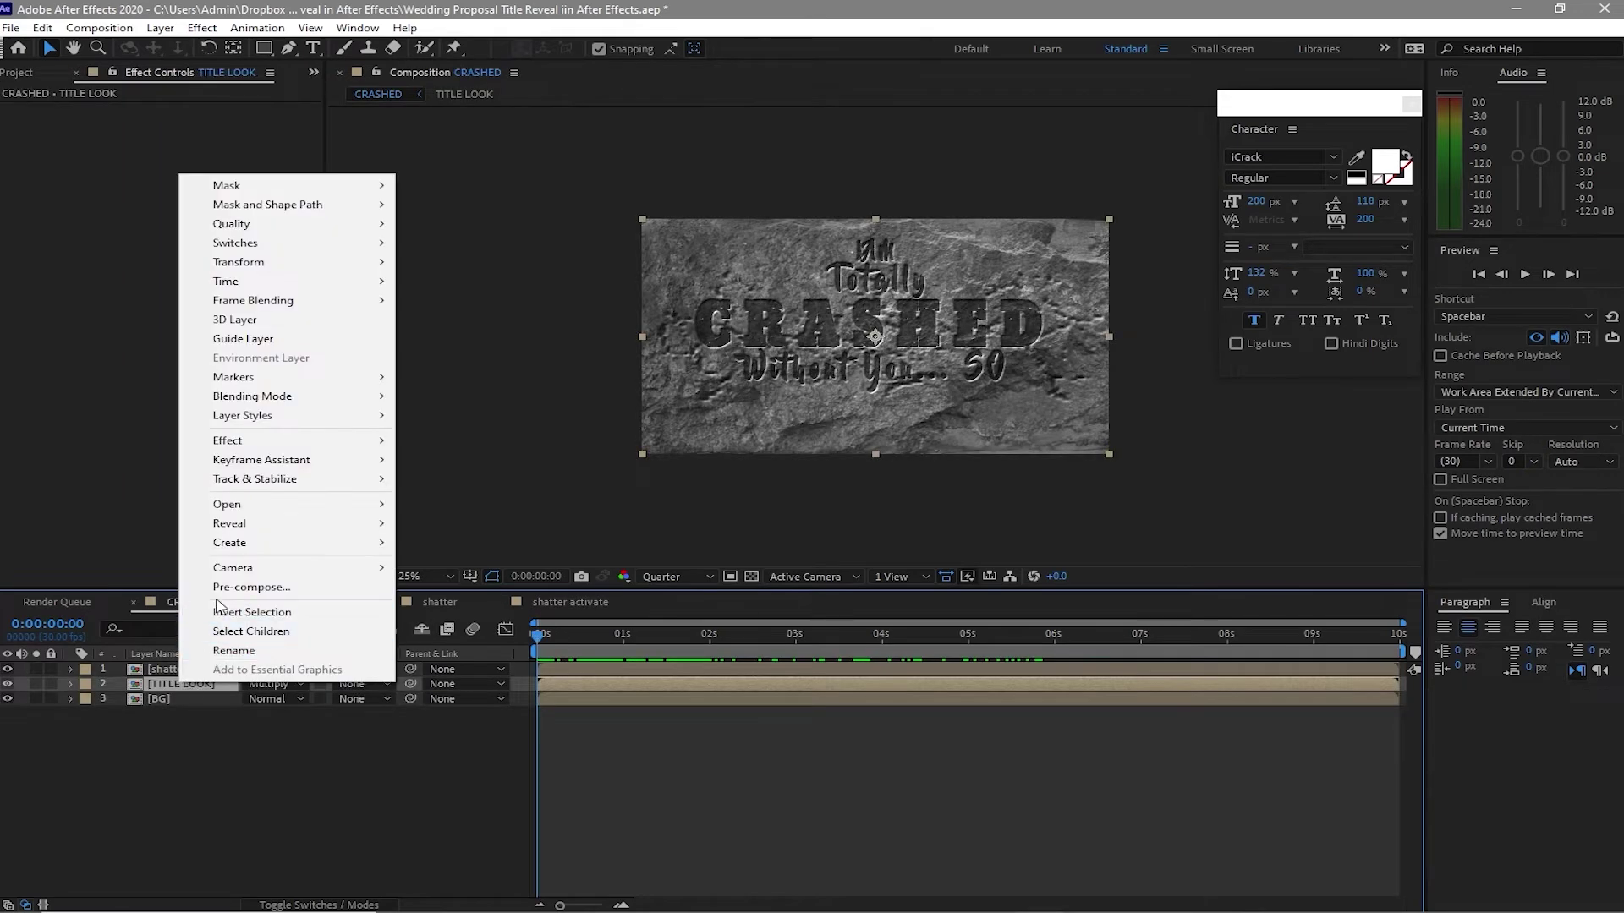
pyautogui.click(251, 587)
pyautogui.write('t')
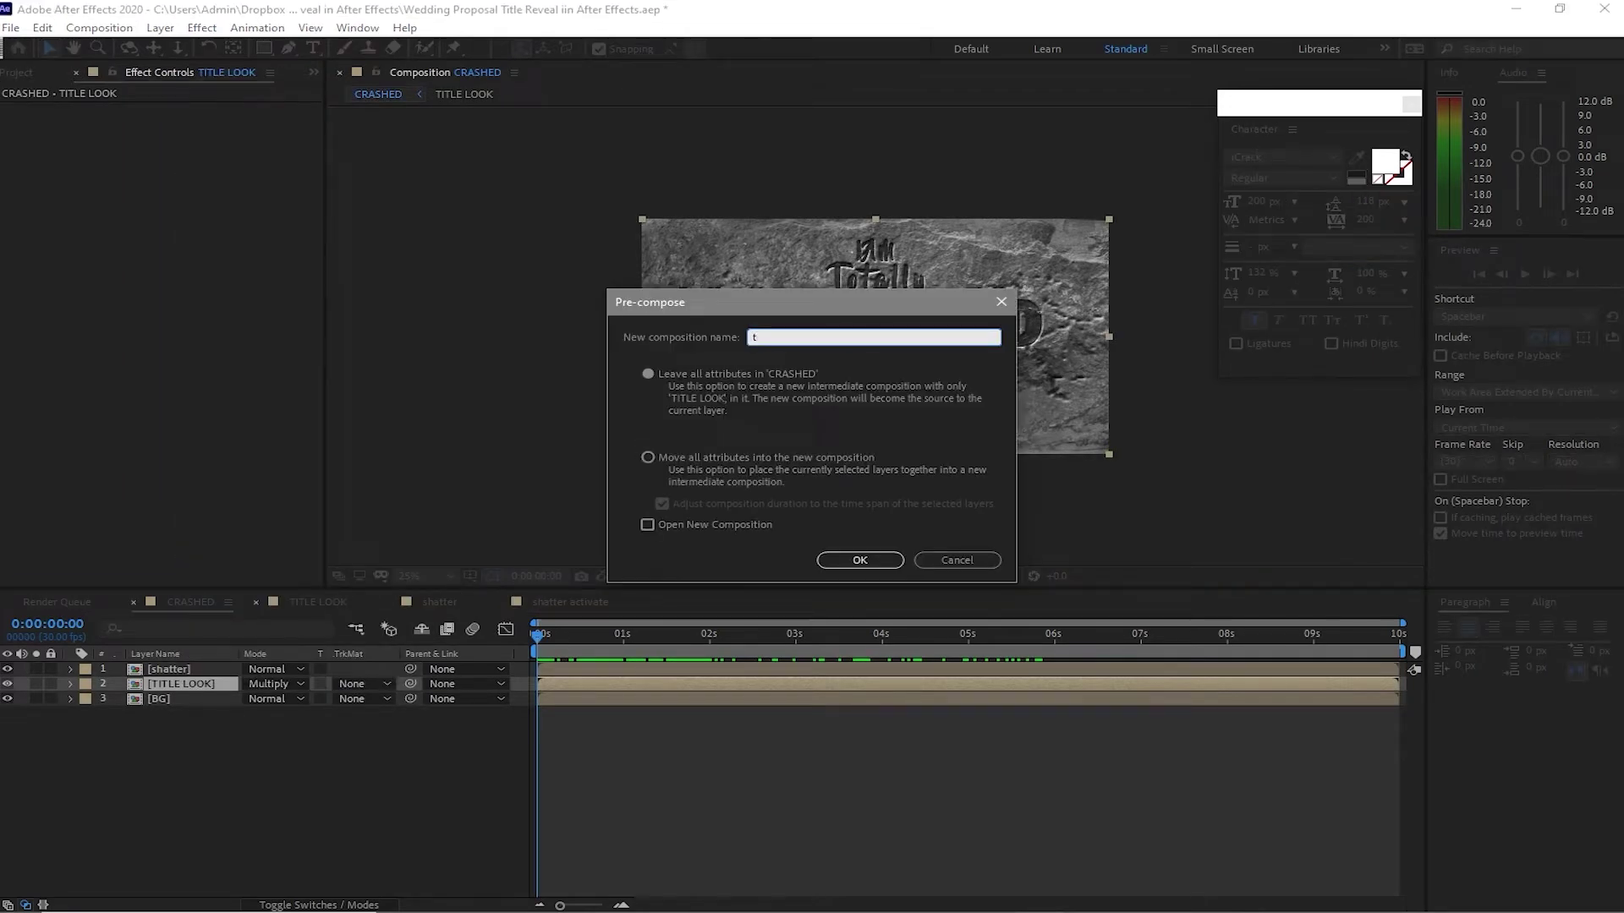
pyautogui.write('itl')
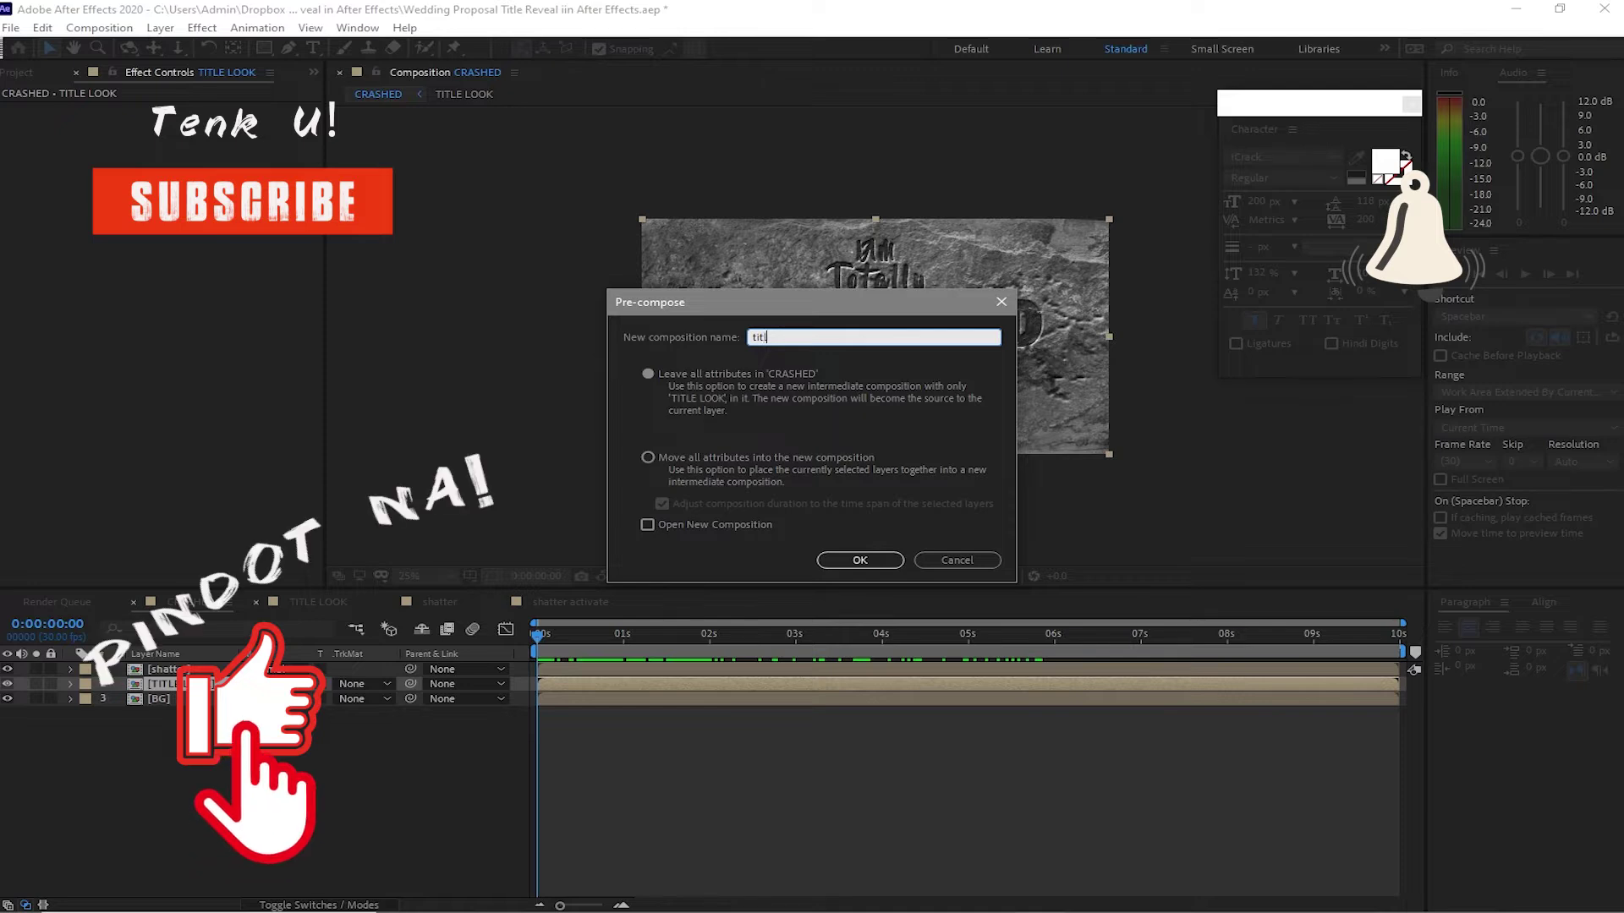
pyautogui.write('e re')
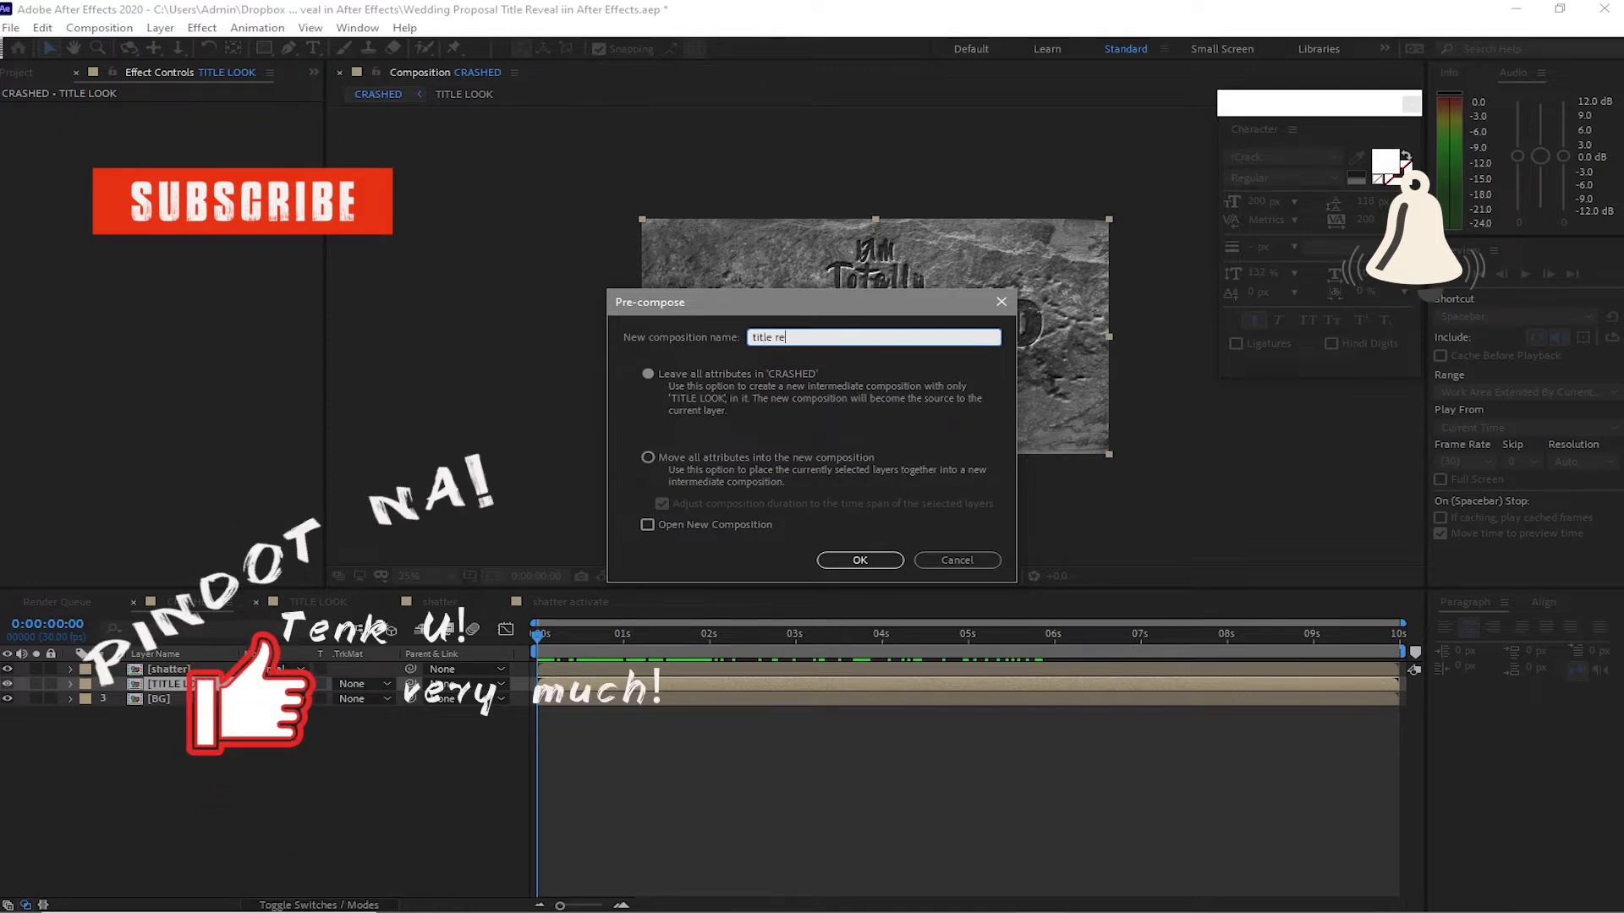
pyautogui.write('vea')
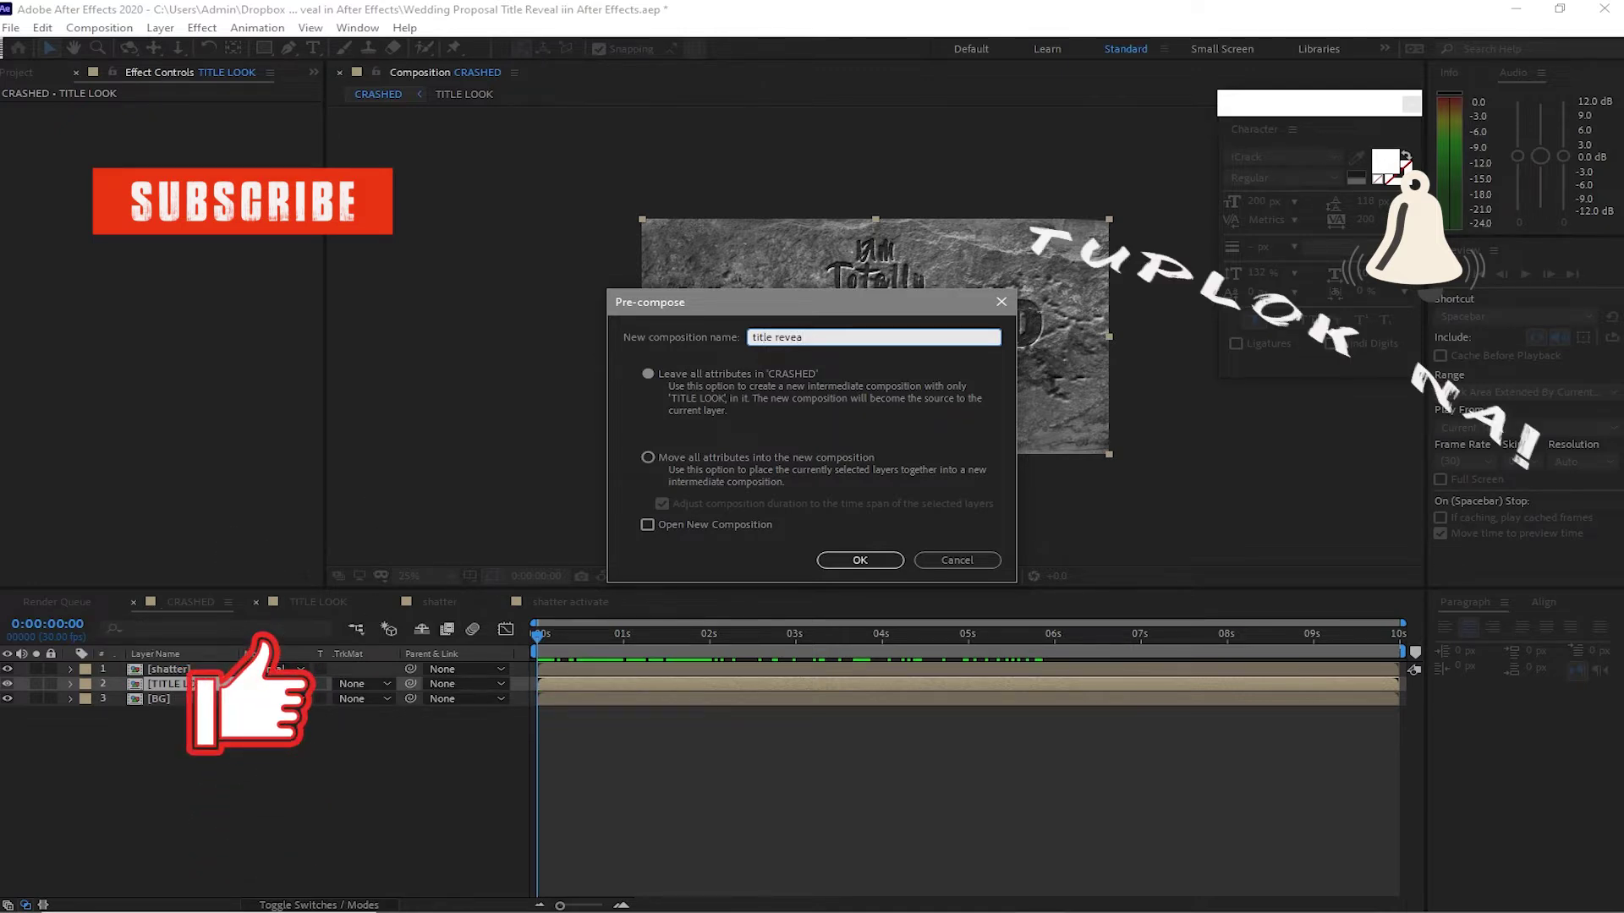
pyautogui.write('l')
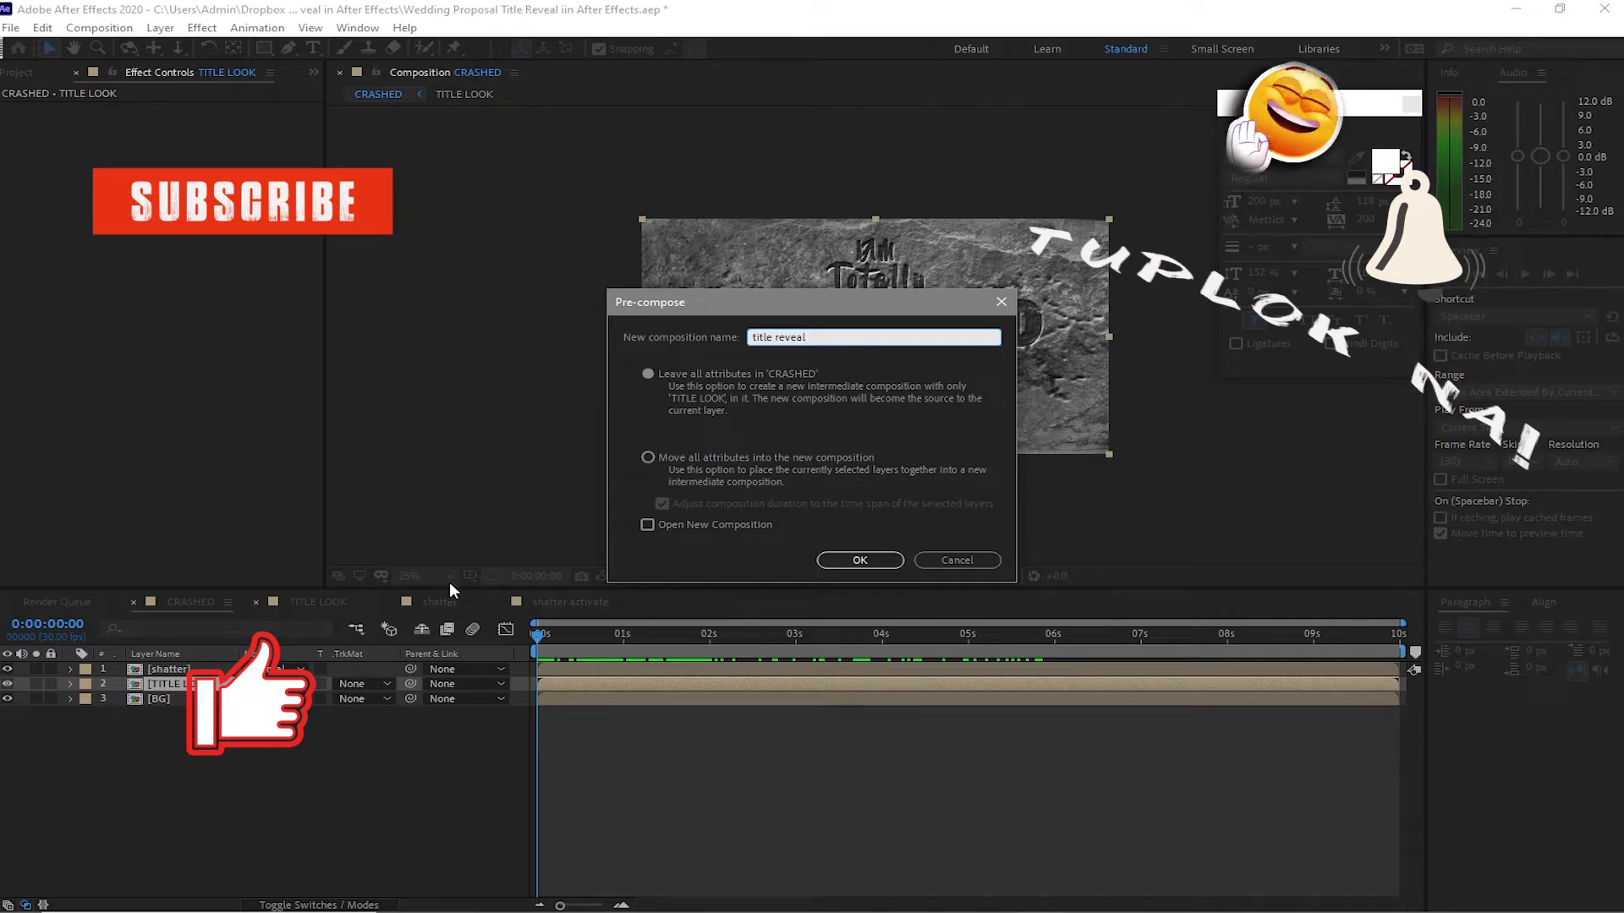
pyautogui.click(648, 374)
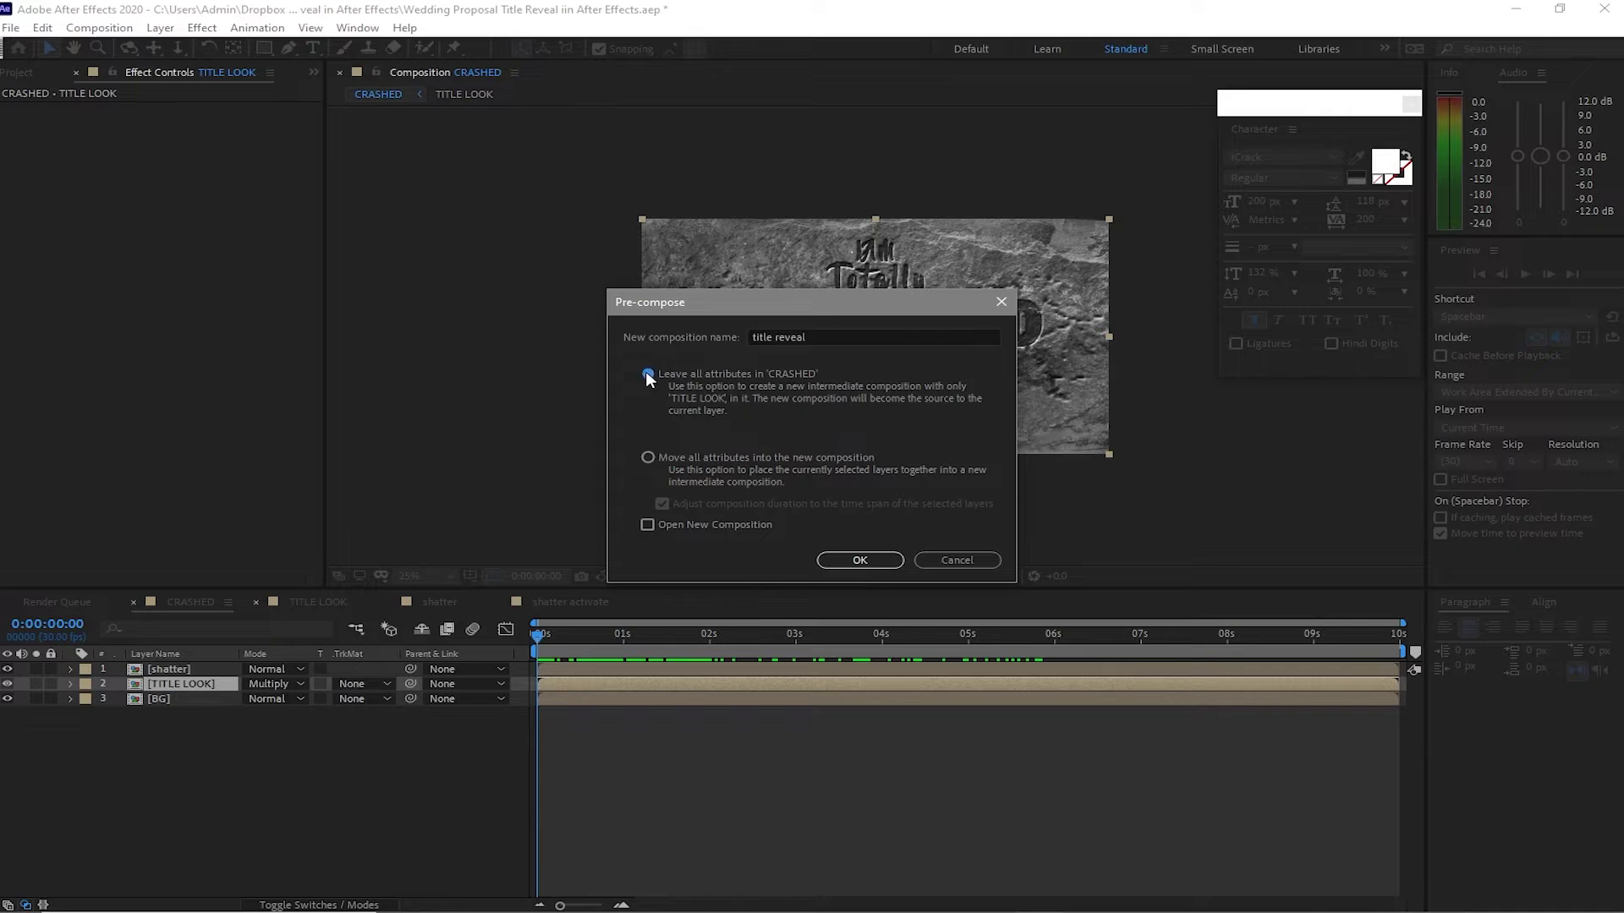
pyautogui.click(888, 560)
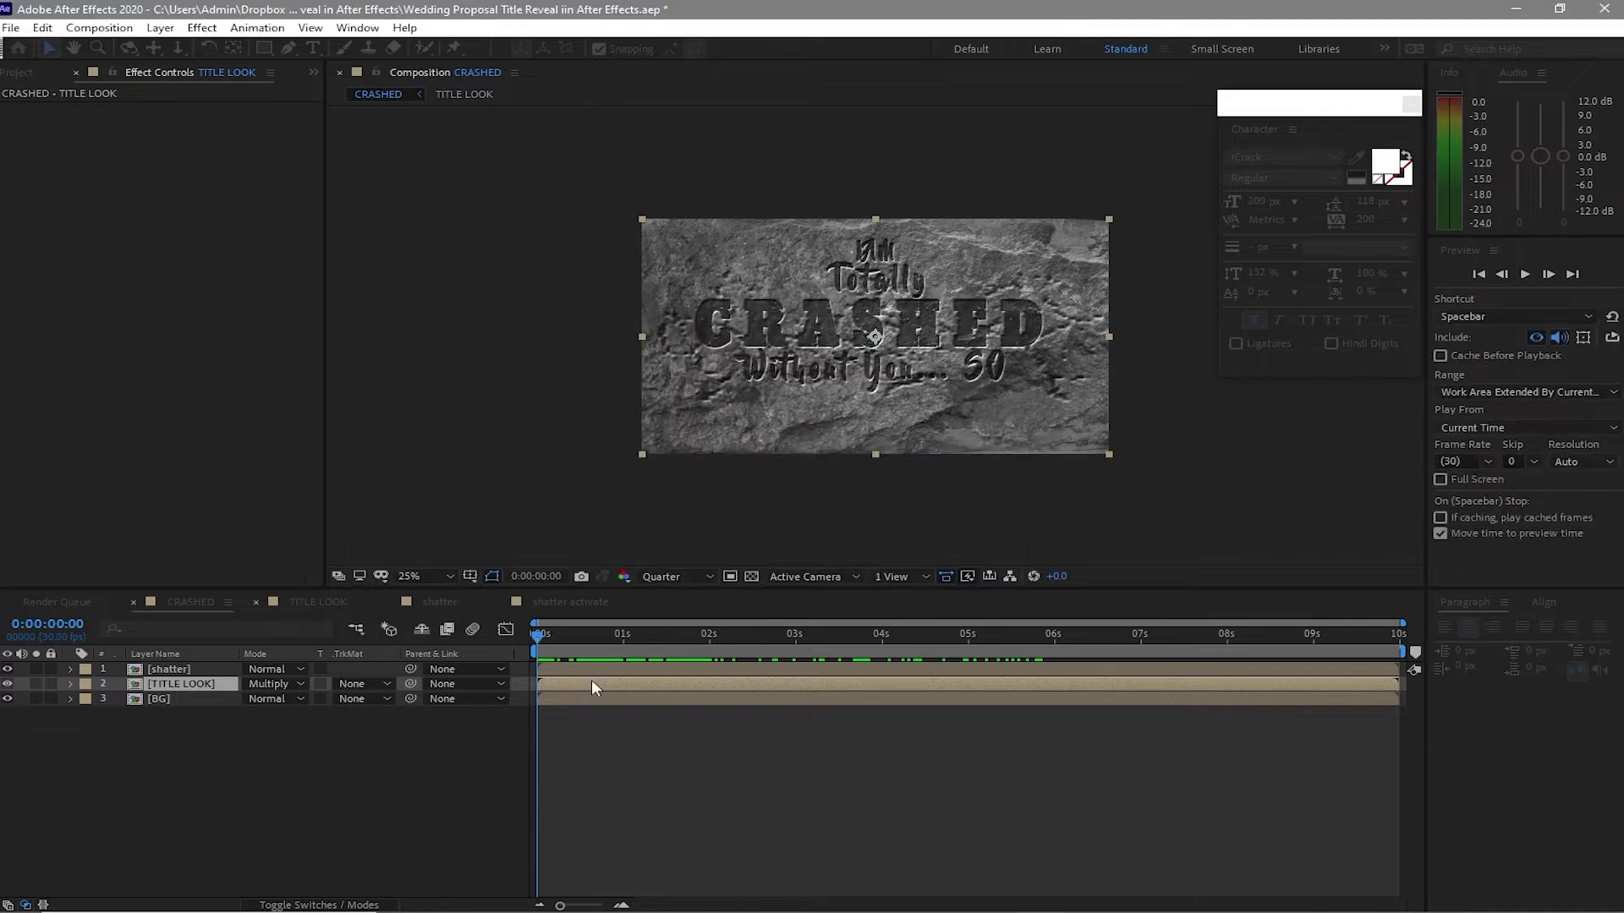
# - Open the title reveal composition and add the shatter activate composition above the TITLE LOOK layer
pyautogui.doubleClick(140, 683)
pyautogui.click(26, 72)
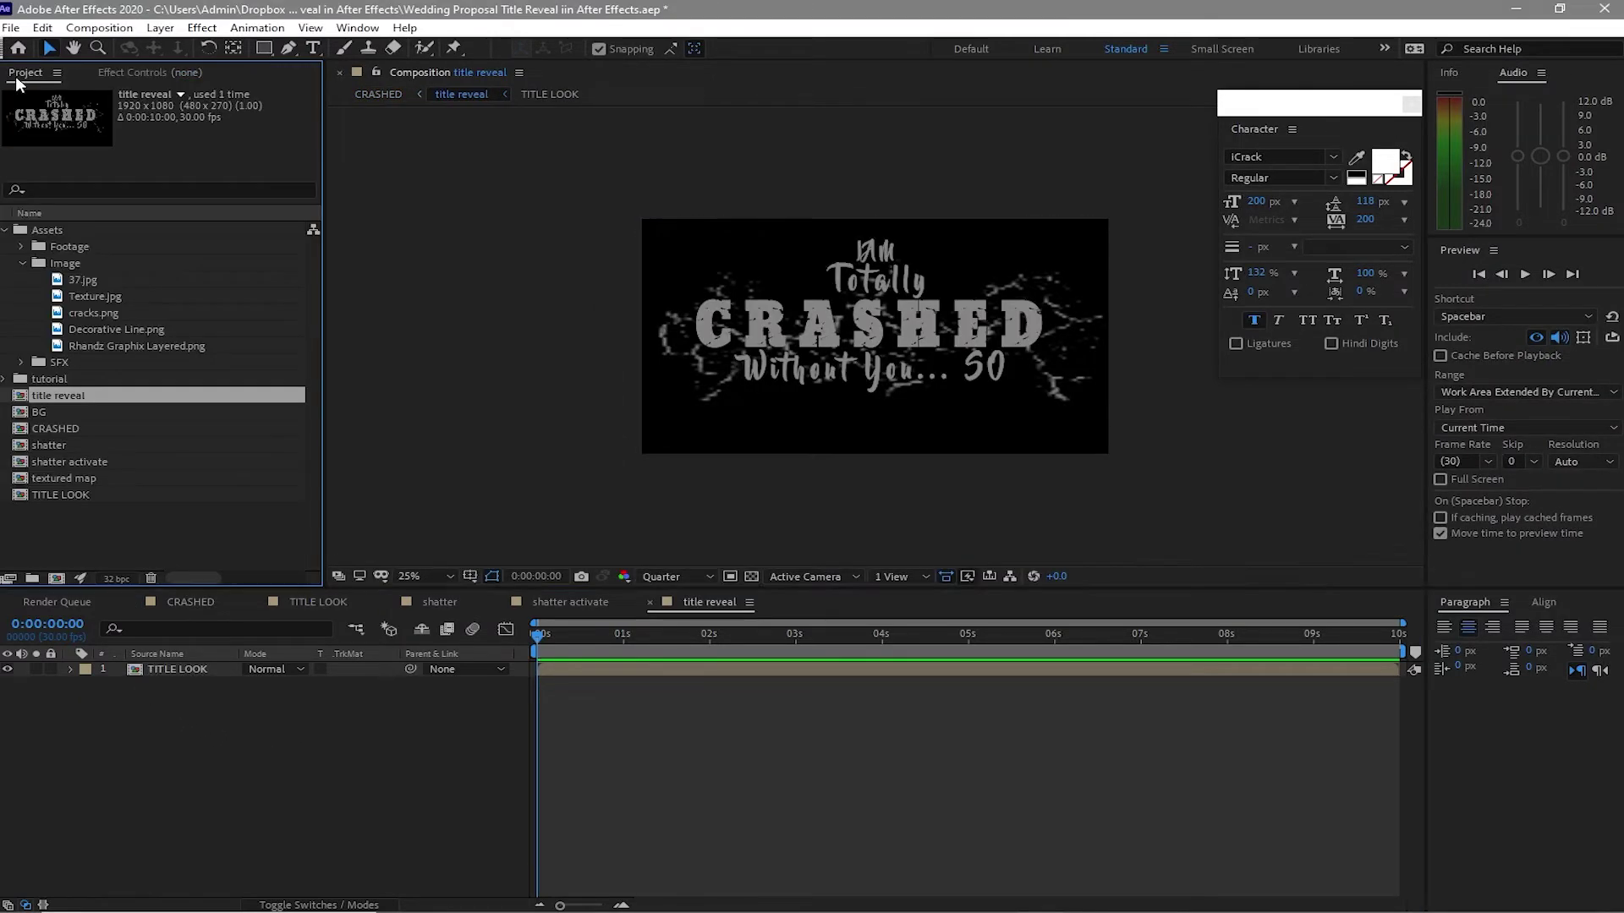
pyautogui.moveTo(98, 445); pyautogui.dragTo(169, 677)
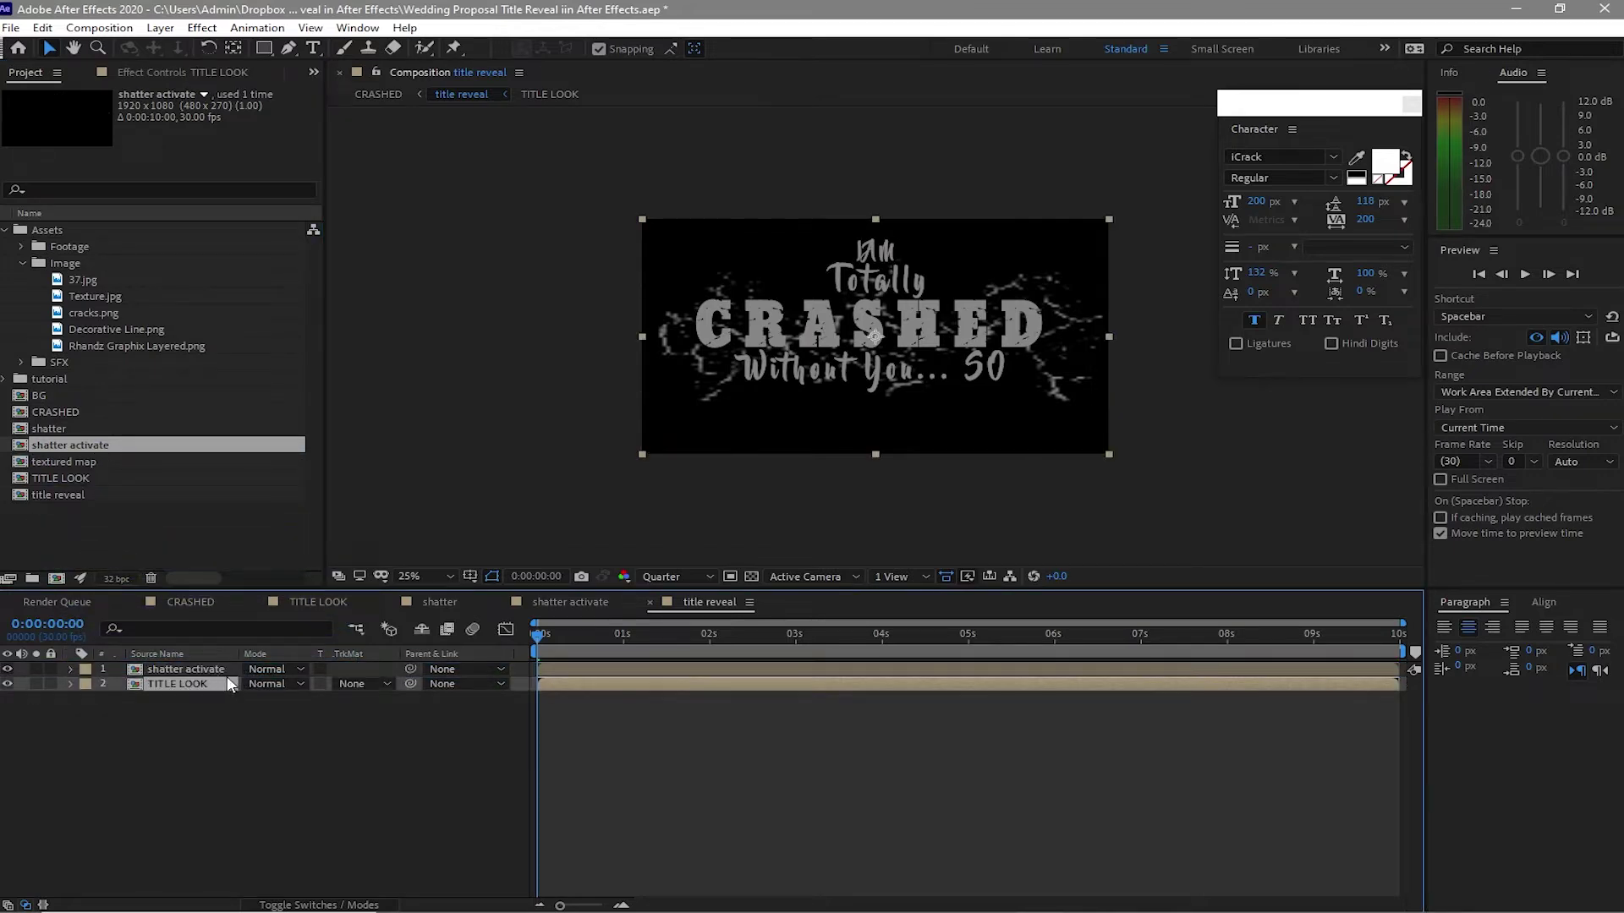
# - Set the TITLE LOOK layer's track matte to Alpha Matte "shatter activate" and scrub through the reveal
pyautogui.click(368, 682)
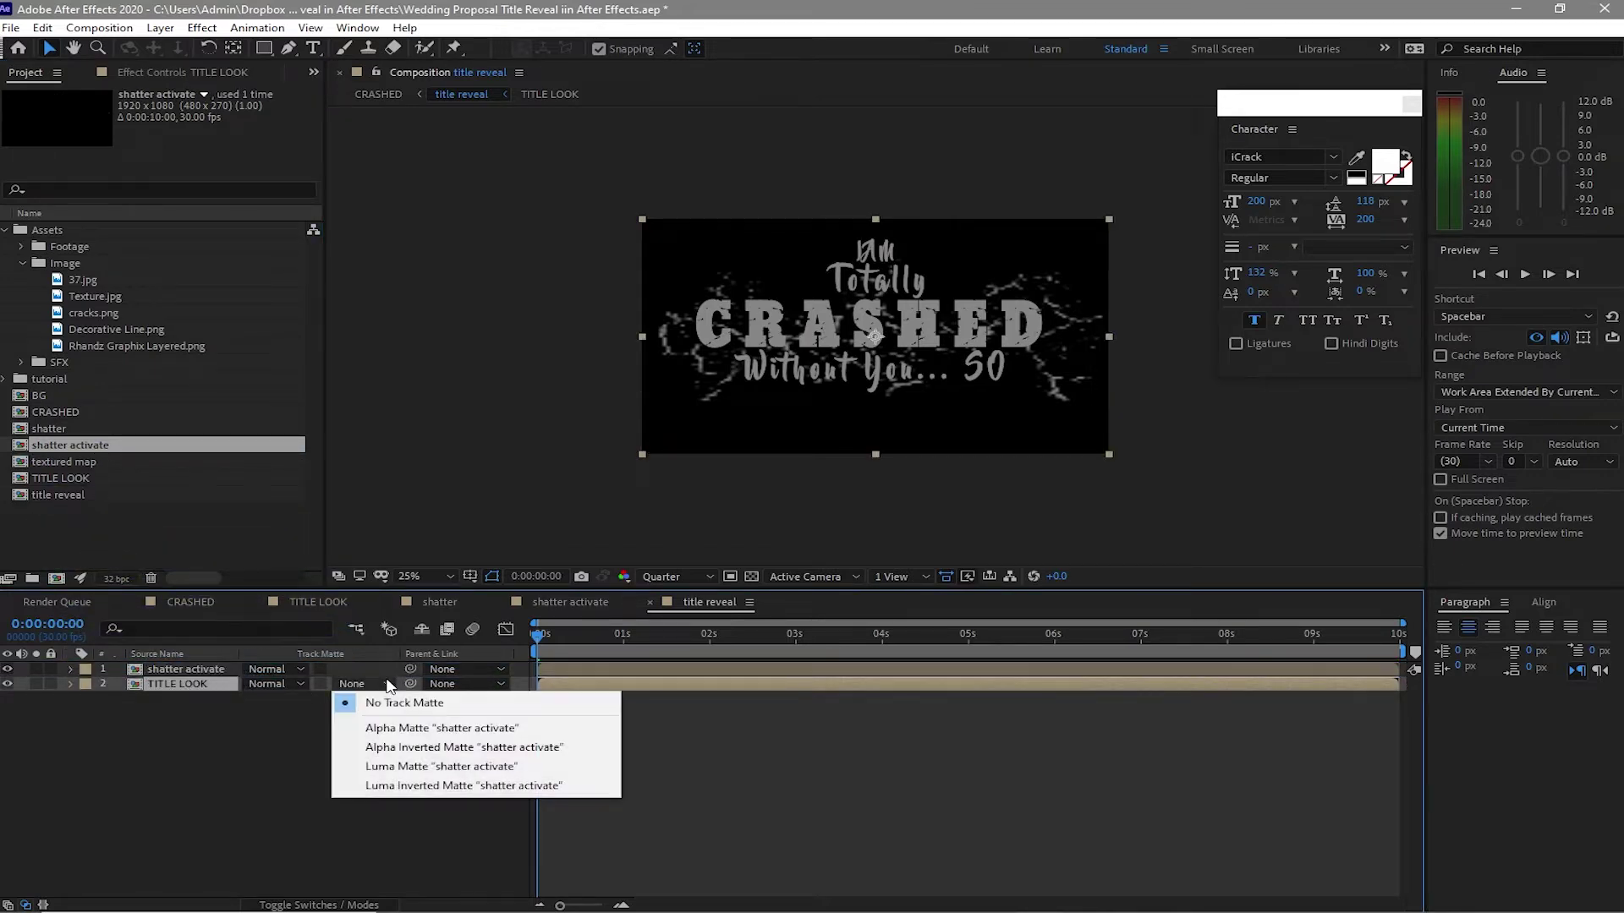
pyautogui.click(392, 729)
pyautogui.moveTo(539, 640); pyautogui.dragTo(1094, 681)
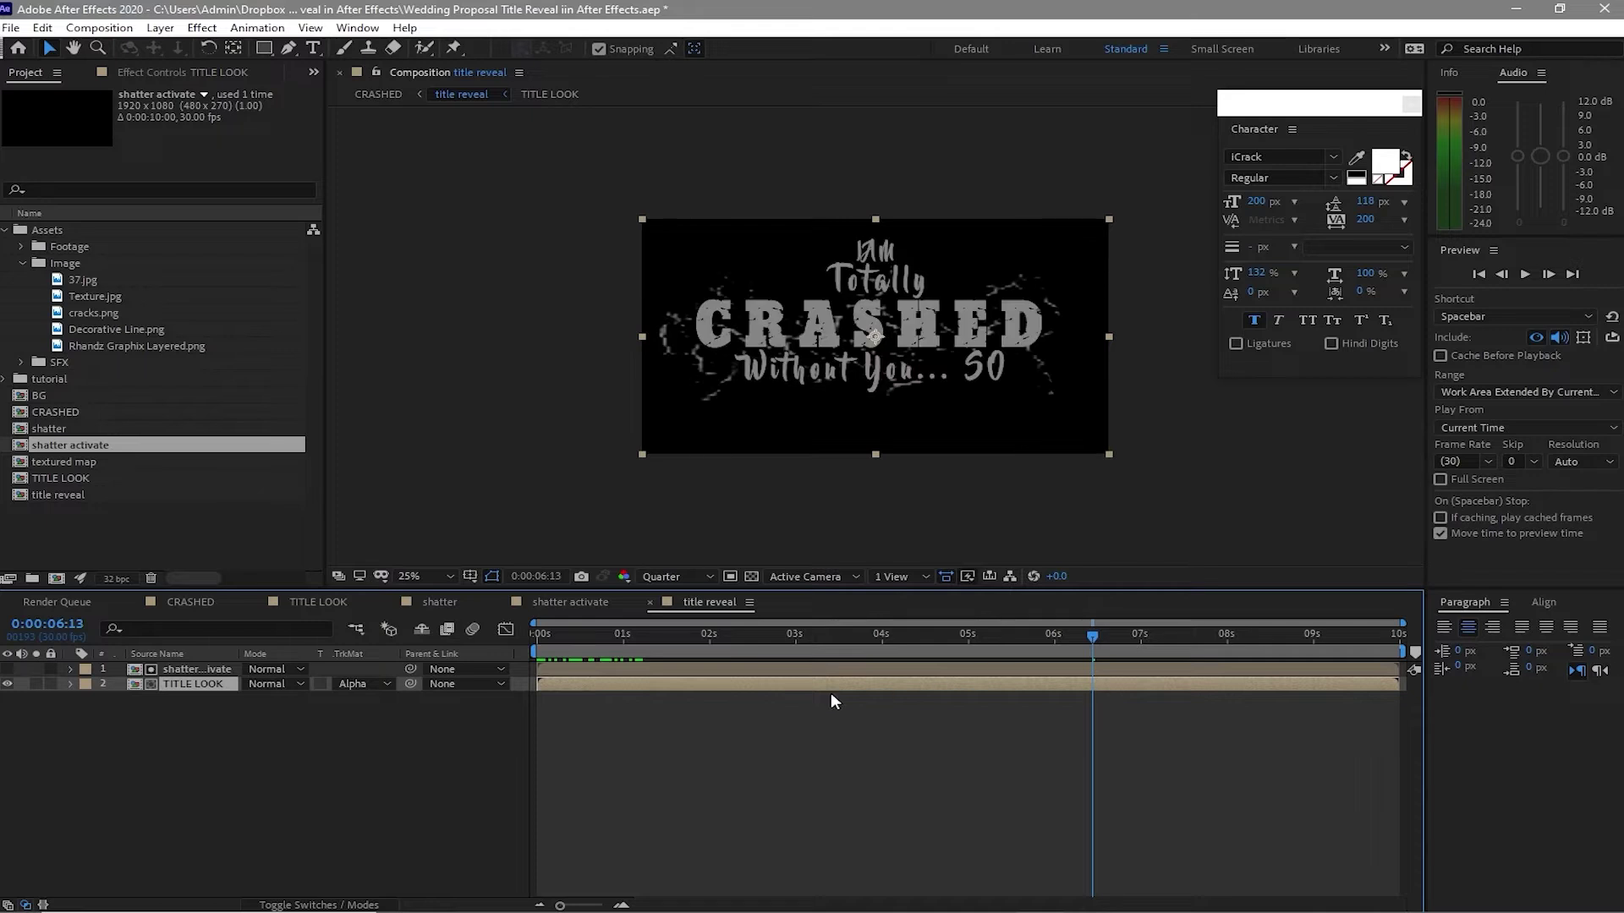
# - Preview the shatter and title reveal from the start of the CRASHED composition and inspect an early frame
pyautogui.click(192, 606)
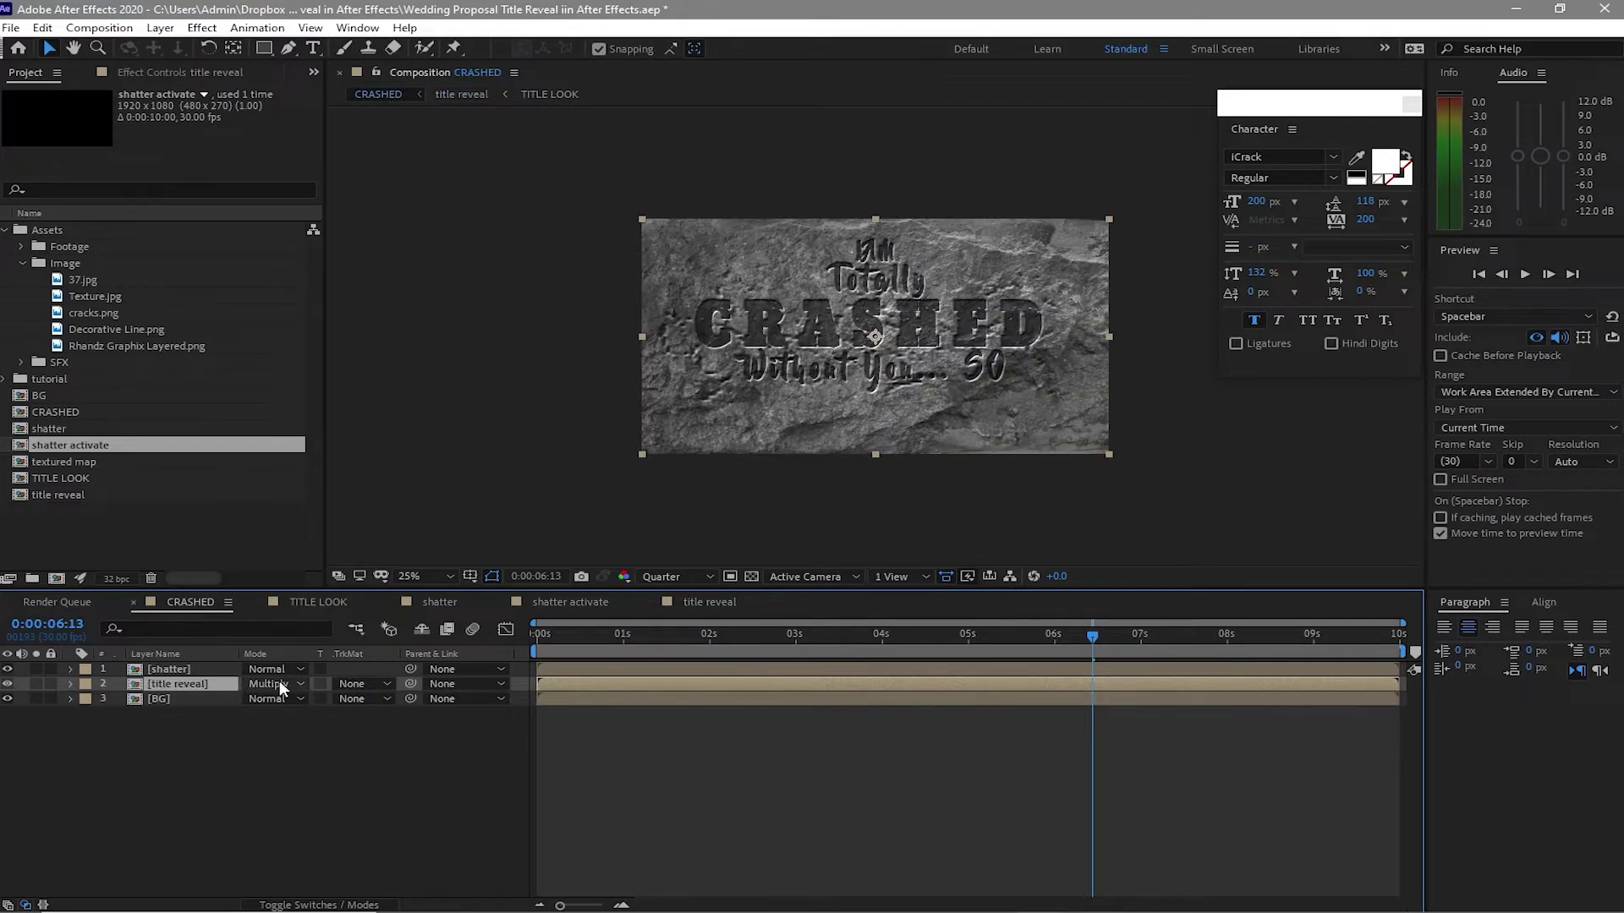
pyautogui.moveTo(559, 633); pyautogui.dragTo(489, 624)
pyautogui.press('space')
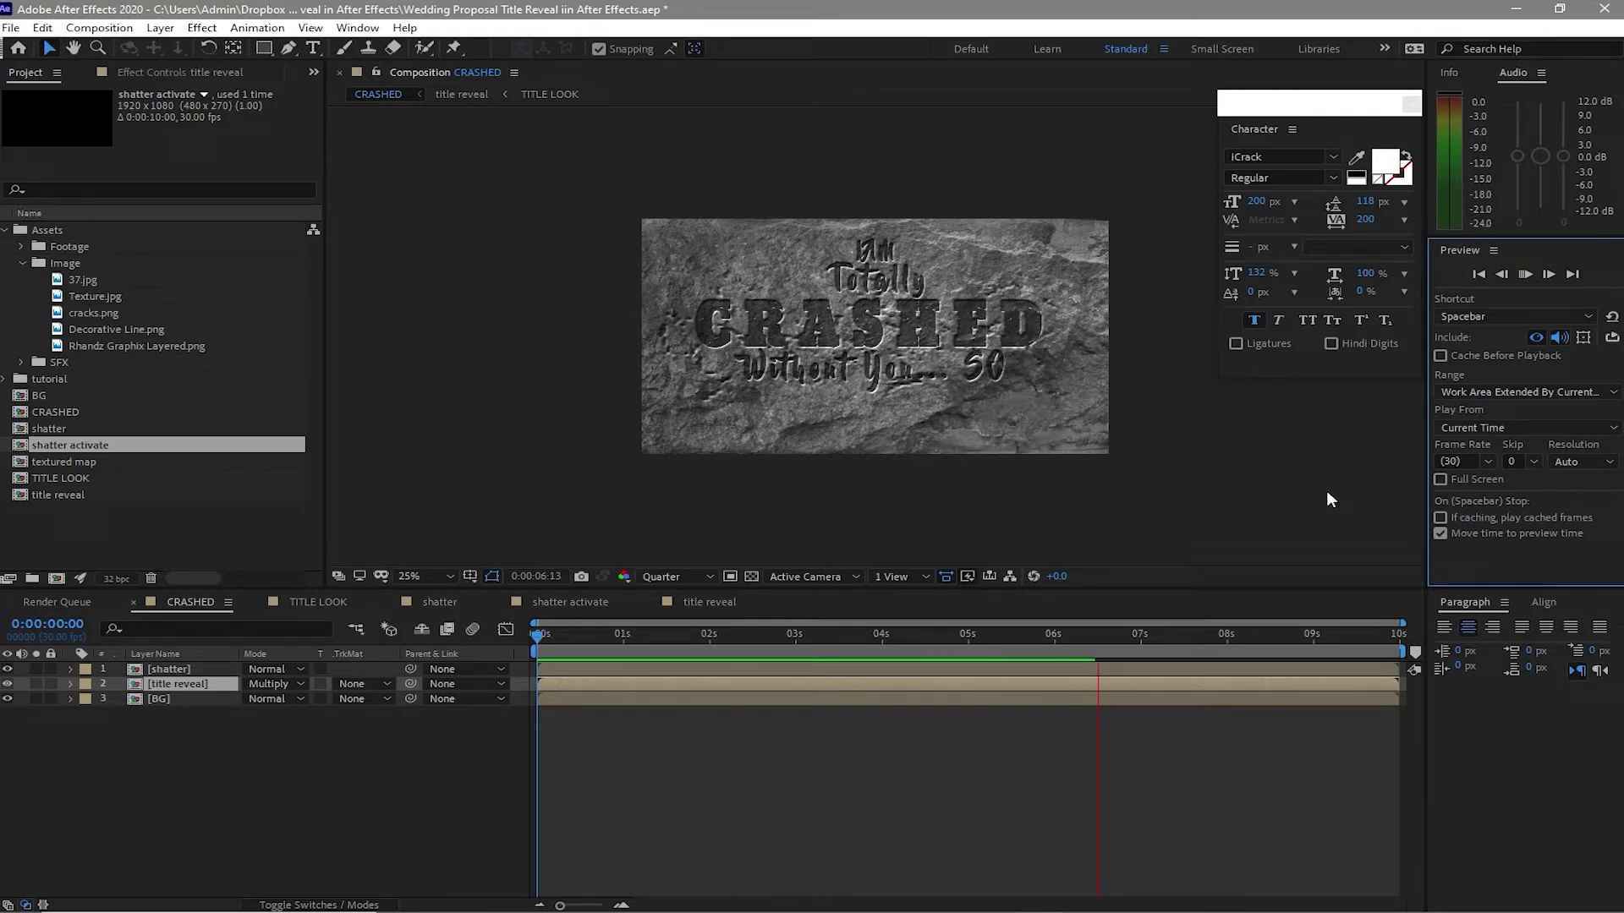
pyautogui.press('space')
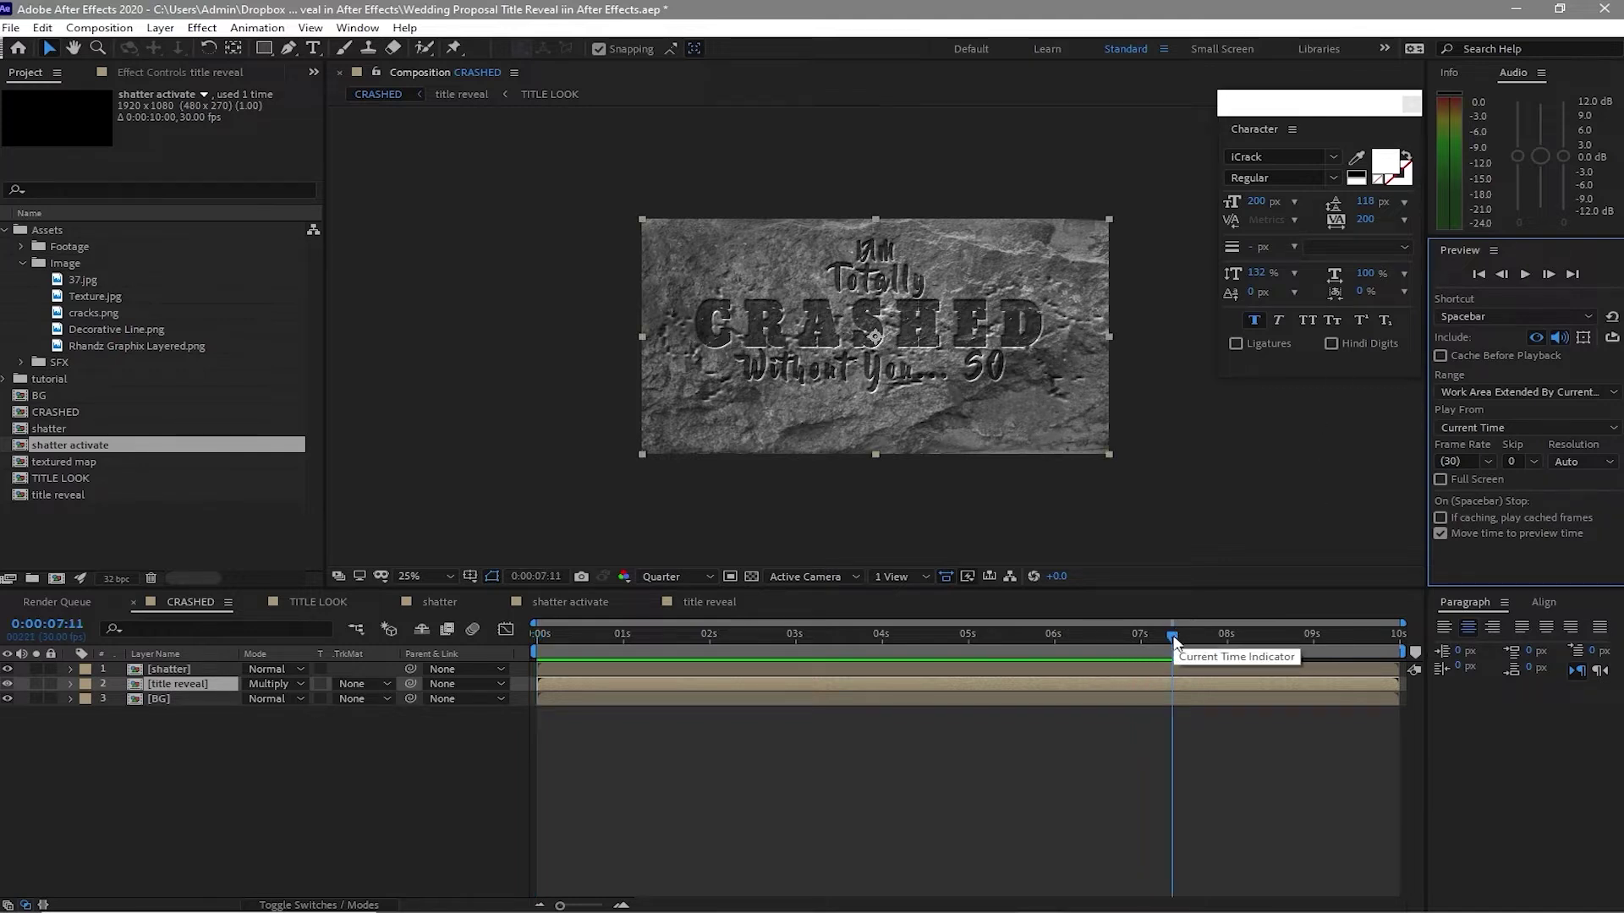
pyautogui.moveTo(1173, 636); pyautogui.dragTo(600, 702)
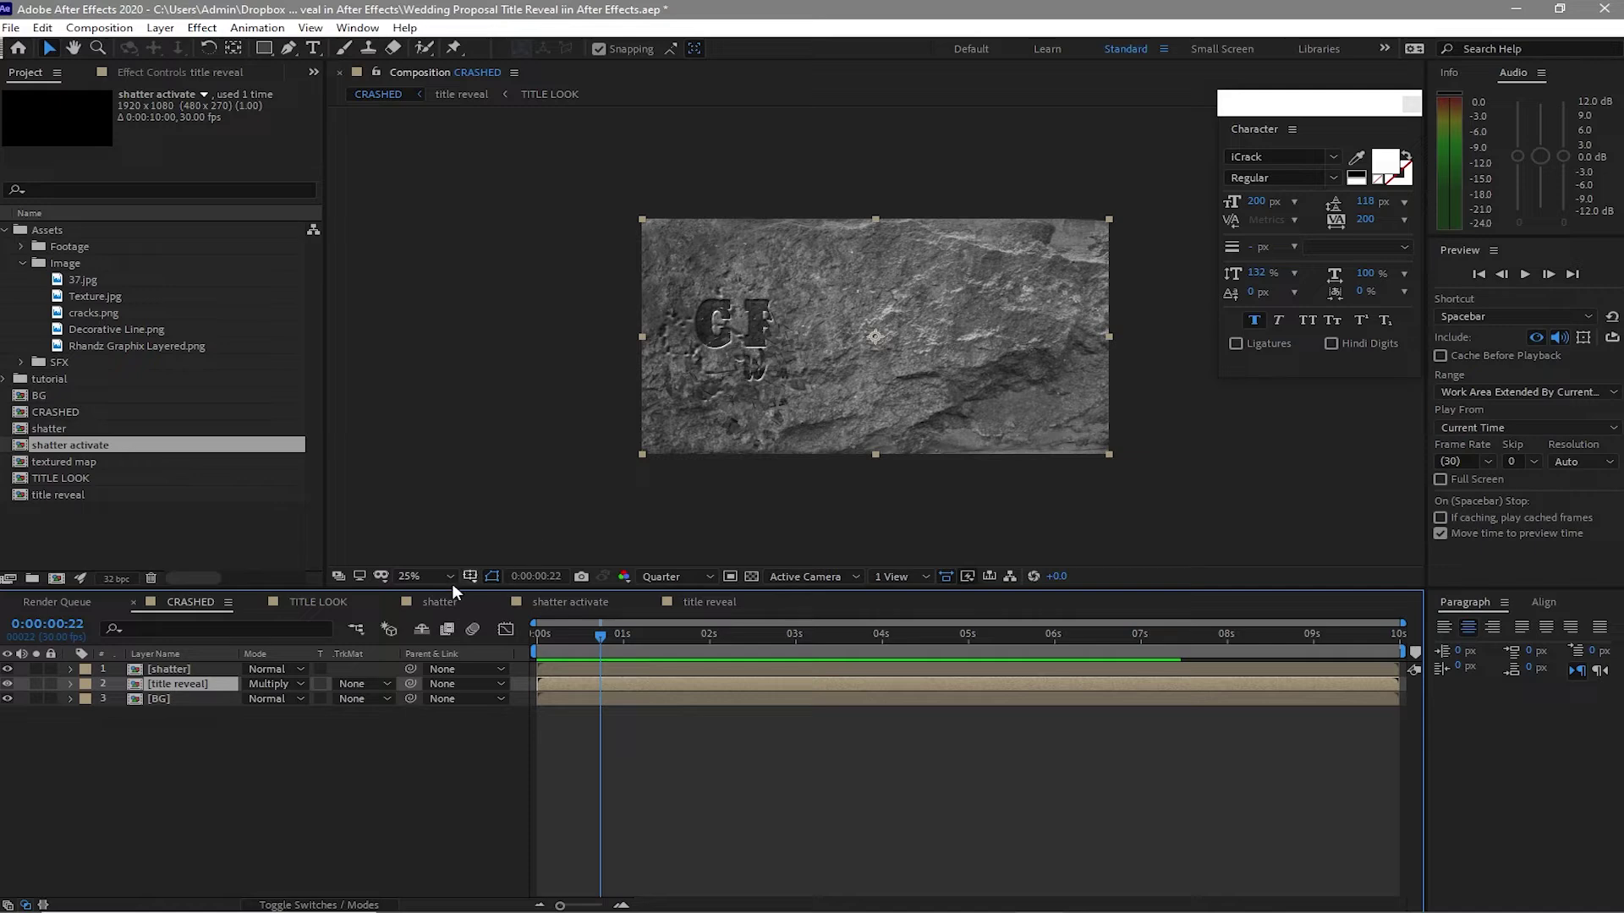
# - Duplicate the shatter layer in CRASHED and rename the lower copy as shatter shadow
pyautogui.click(213, 668)
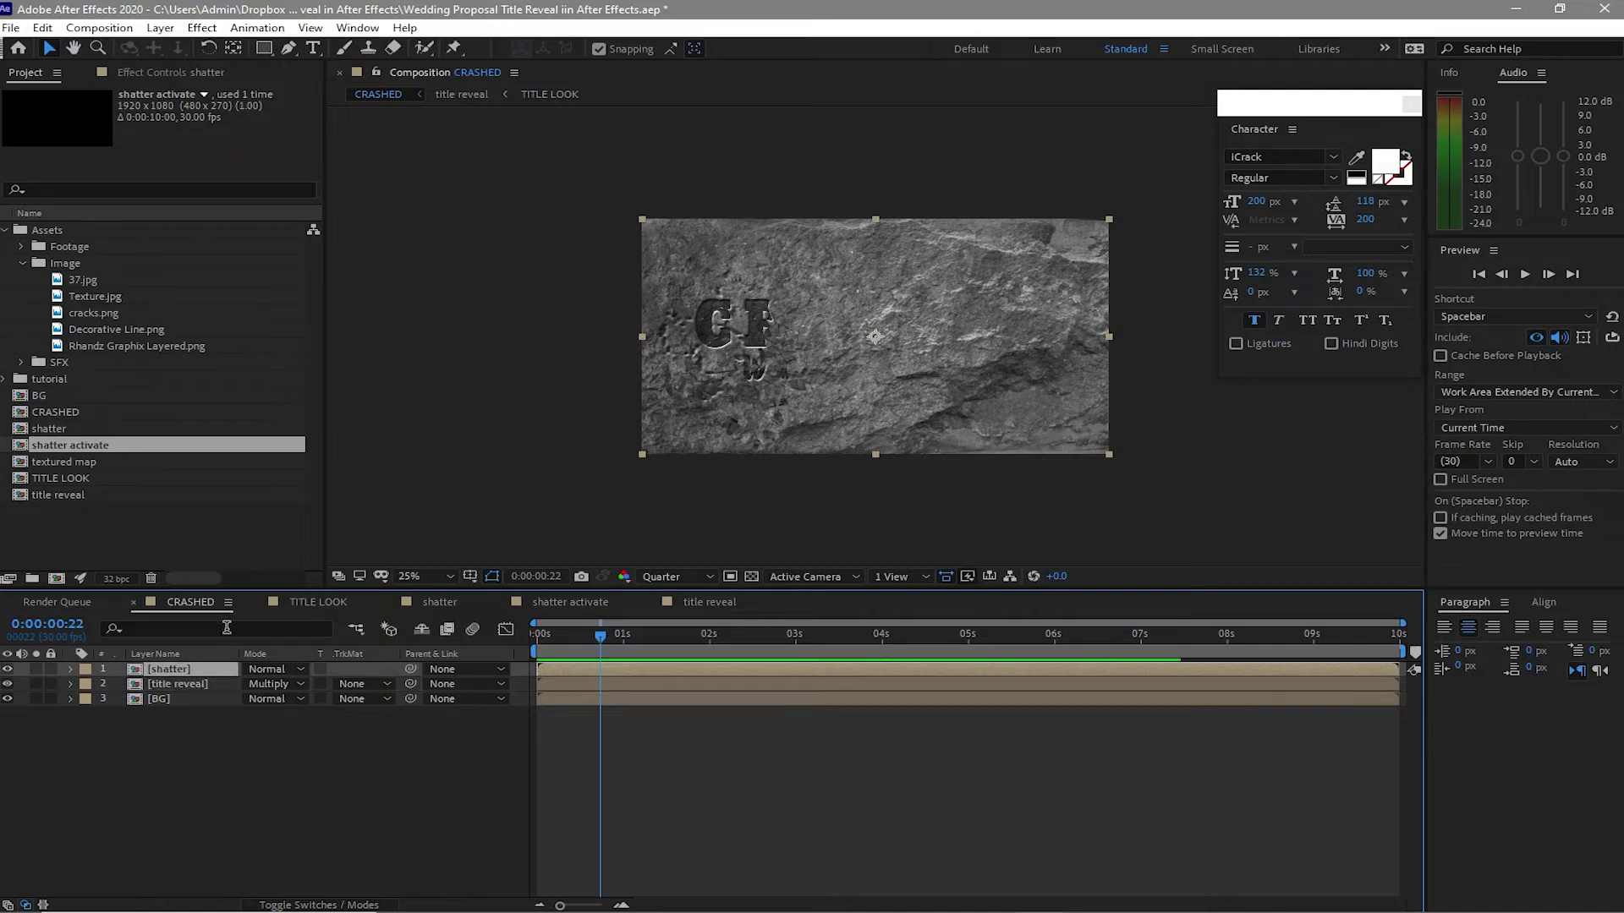
pyautogui.click(41, 30)
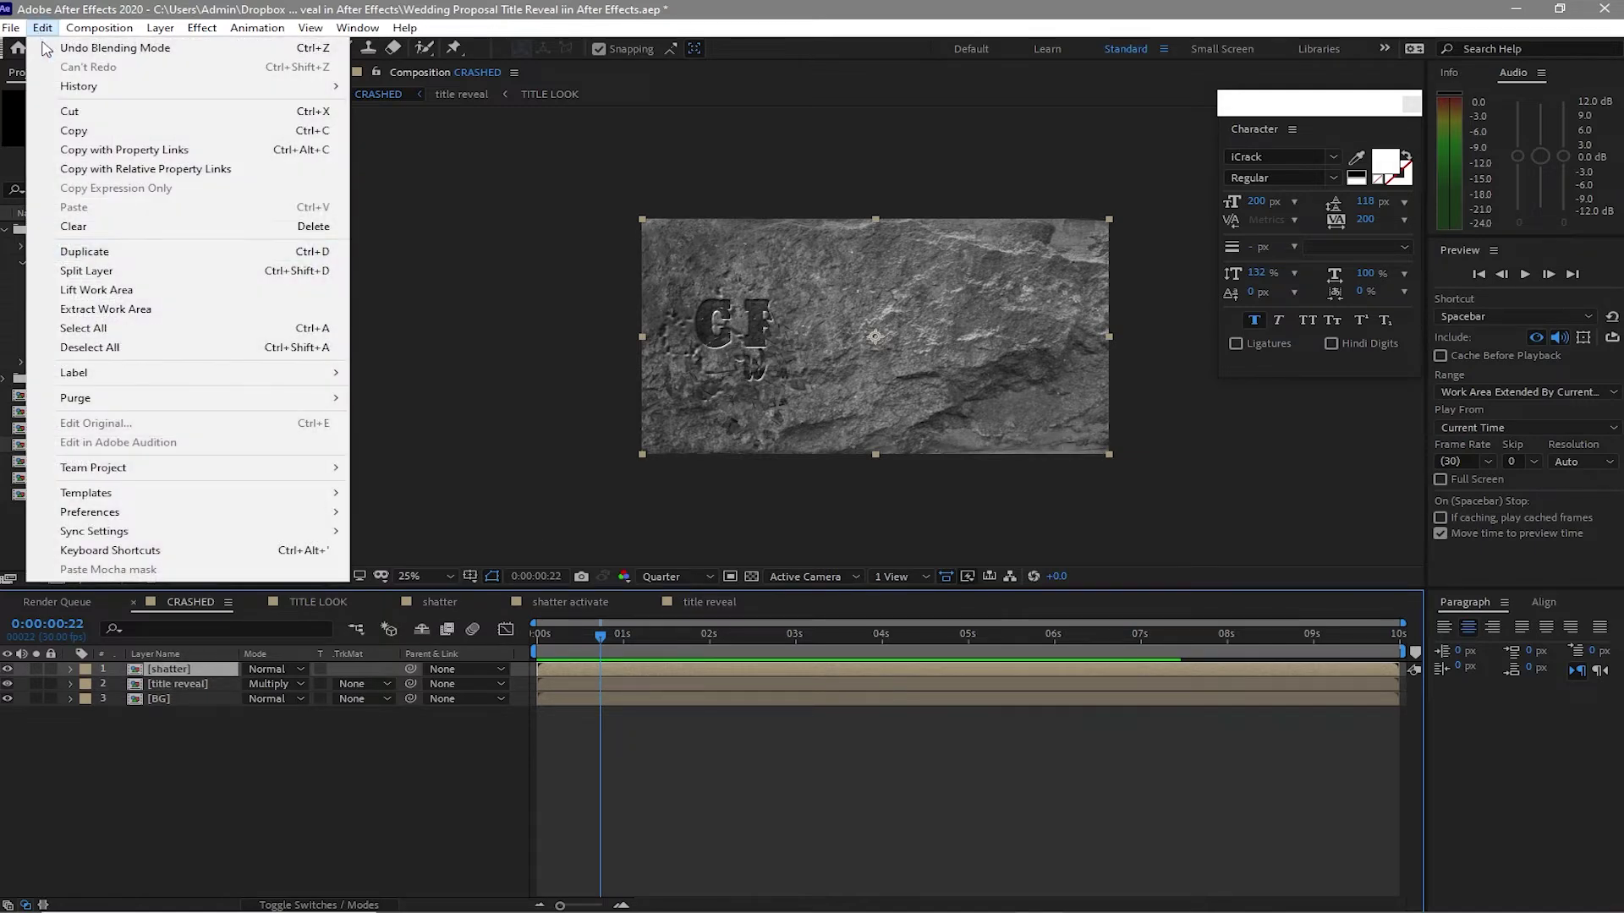
pyautogui.click(127, 250)
pyautogui.click(195, 685)
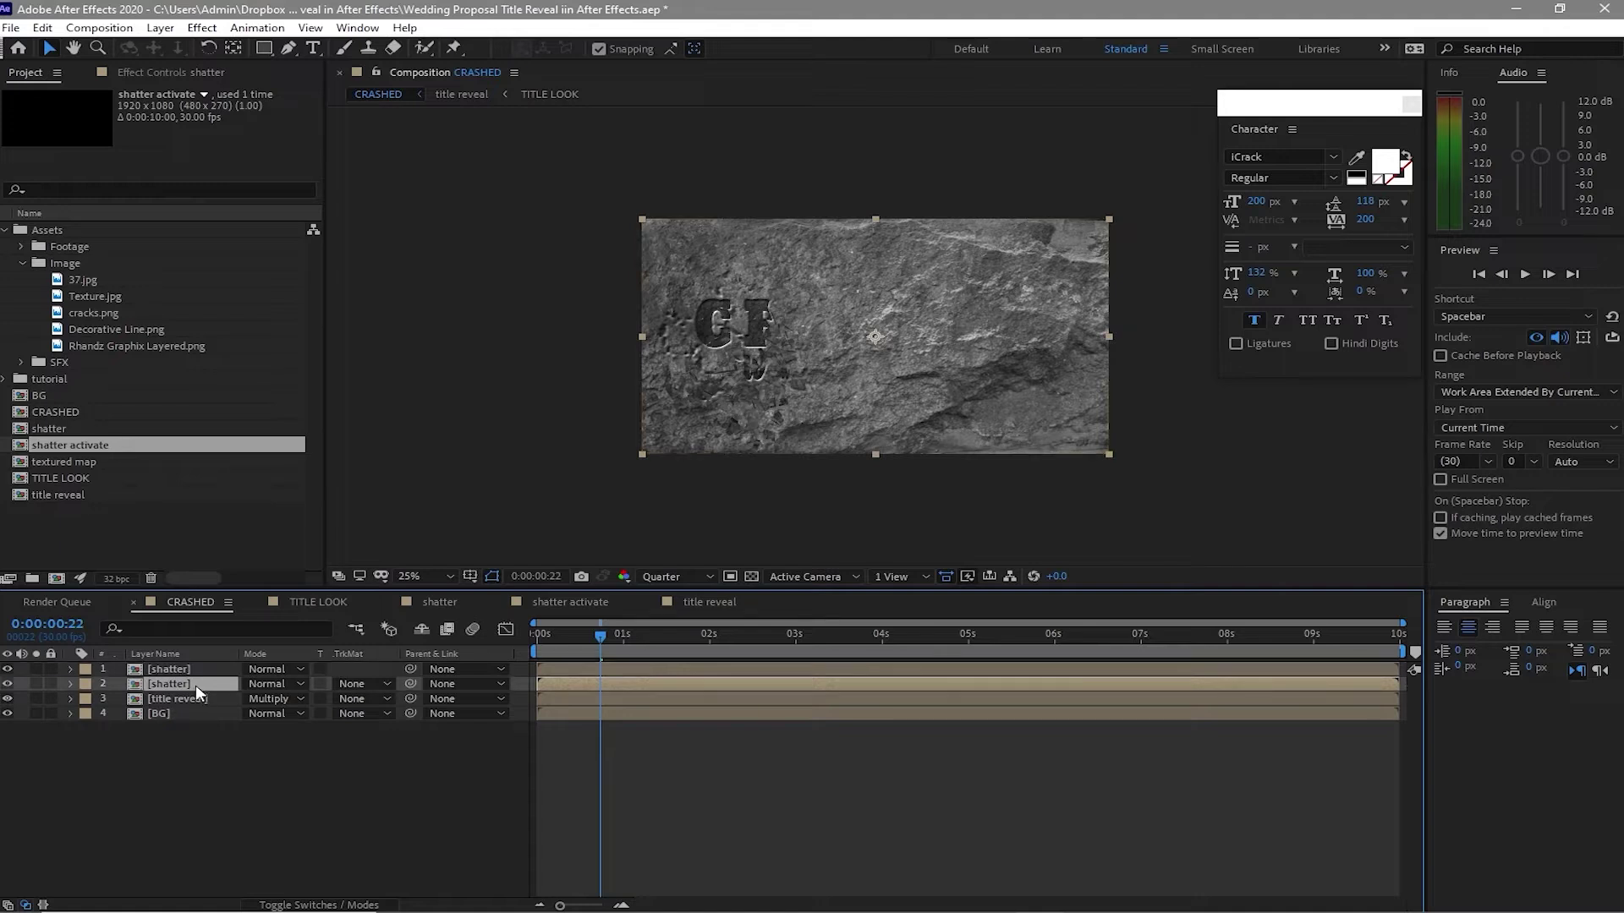
pyautogui.rightClick(195, 683)
pyautogui.click(254, 657)
pyautogui.press('End')
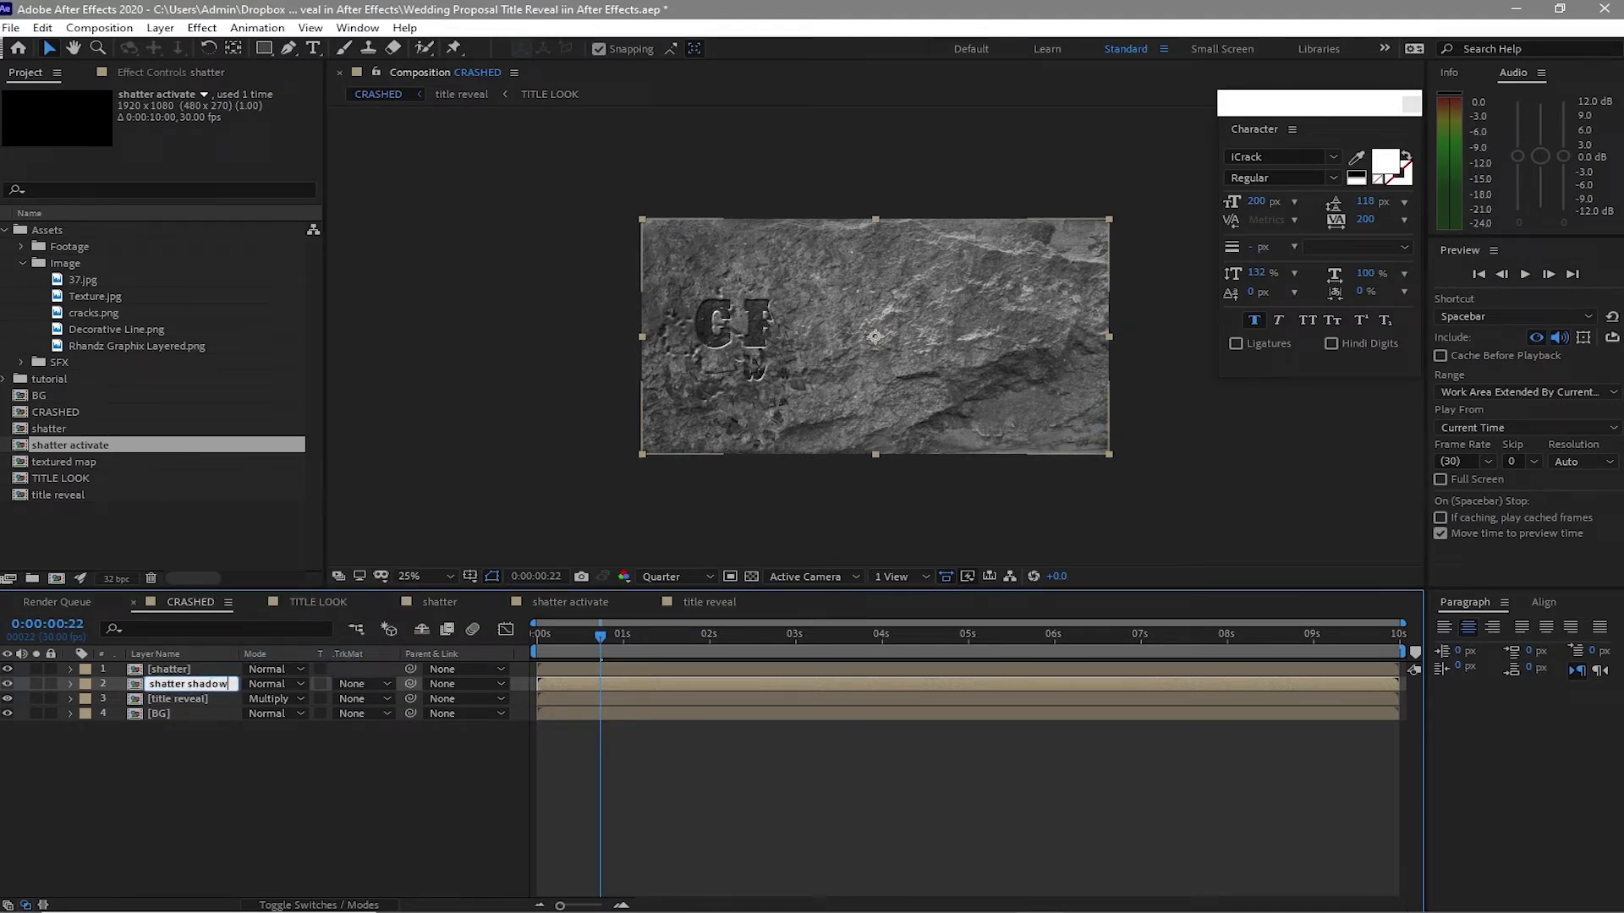
# - Apply a Fill effect to the shatter shadow layer and set its colour to black (000000)
pyautogui.click(202, 27)
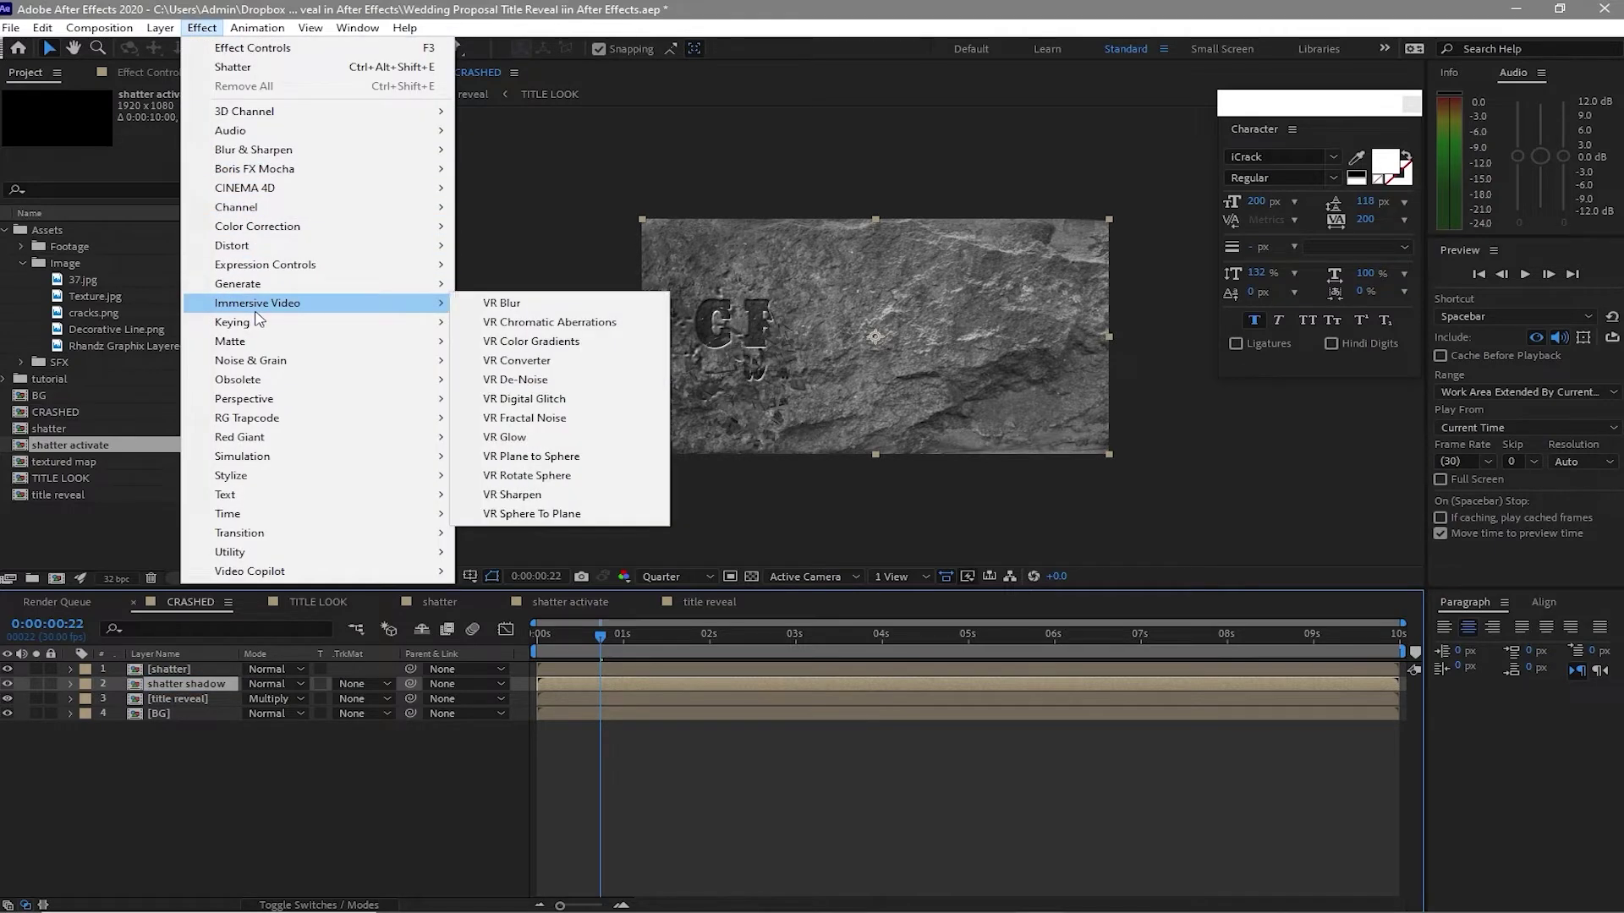
pyautogui.moveTo(406, 287)
pyautogui.click(502, 562)
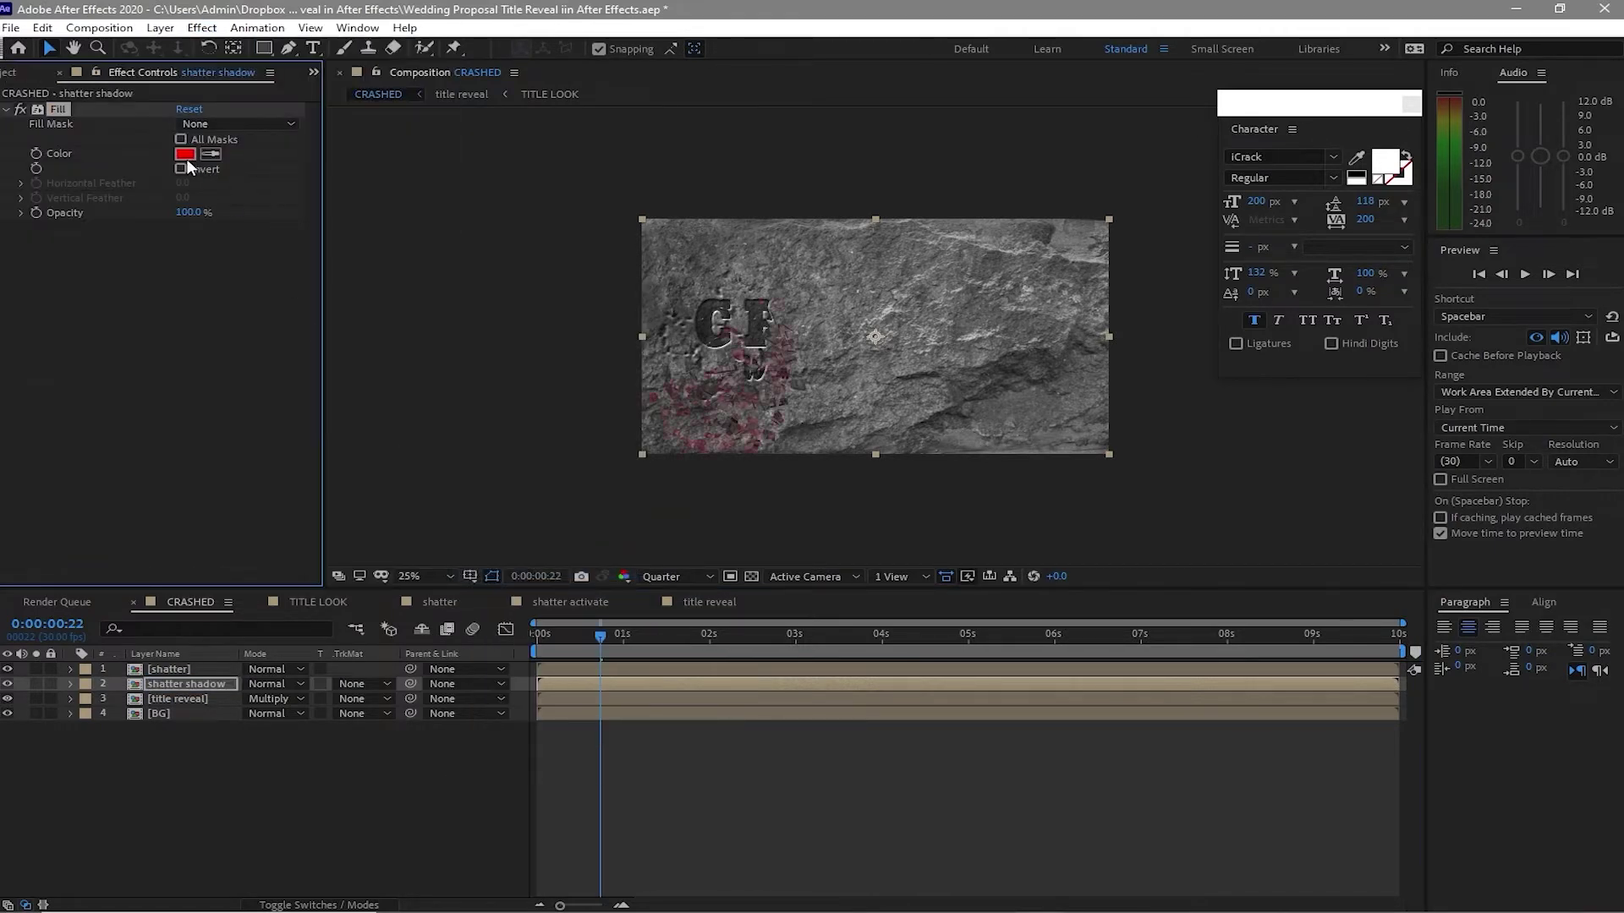
pyautogui.click(185, 154)
pyautogui.moveTo(612, 671); pyautogui.dragTo(465, 854)
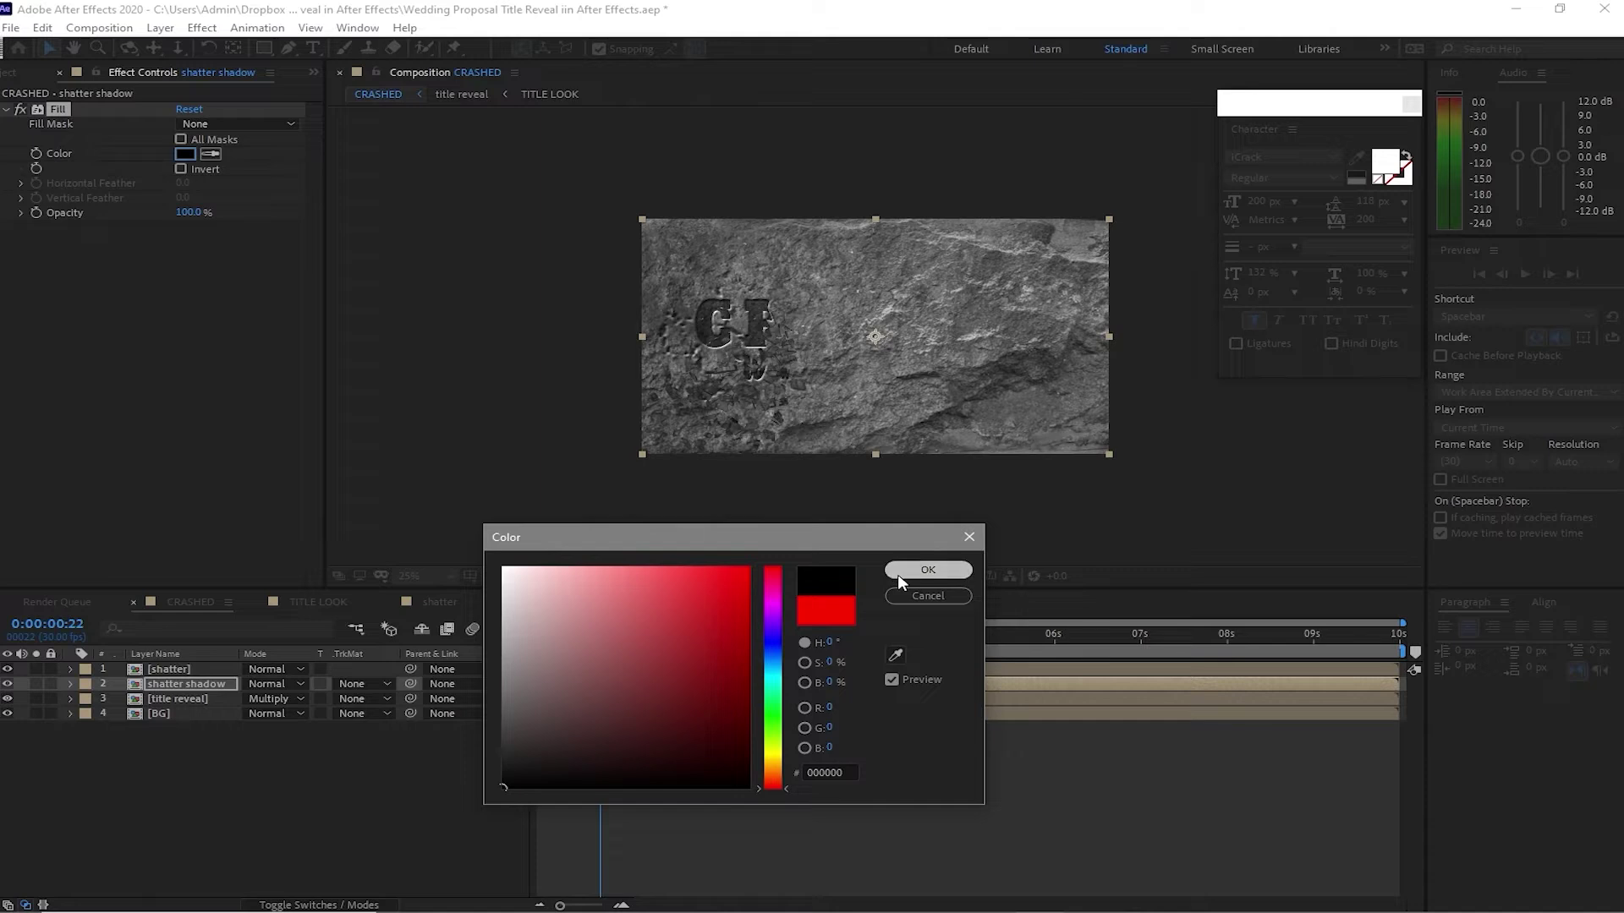
pyautogui.click(898, 575)
# - Add a CC Radial Blur effect to the shatter shadow layer and set its Type to Fading Zoom
pyautogui.click(202, 27)
pyautogui.moveTo(262, 211)
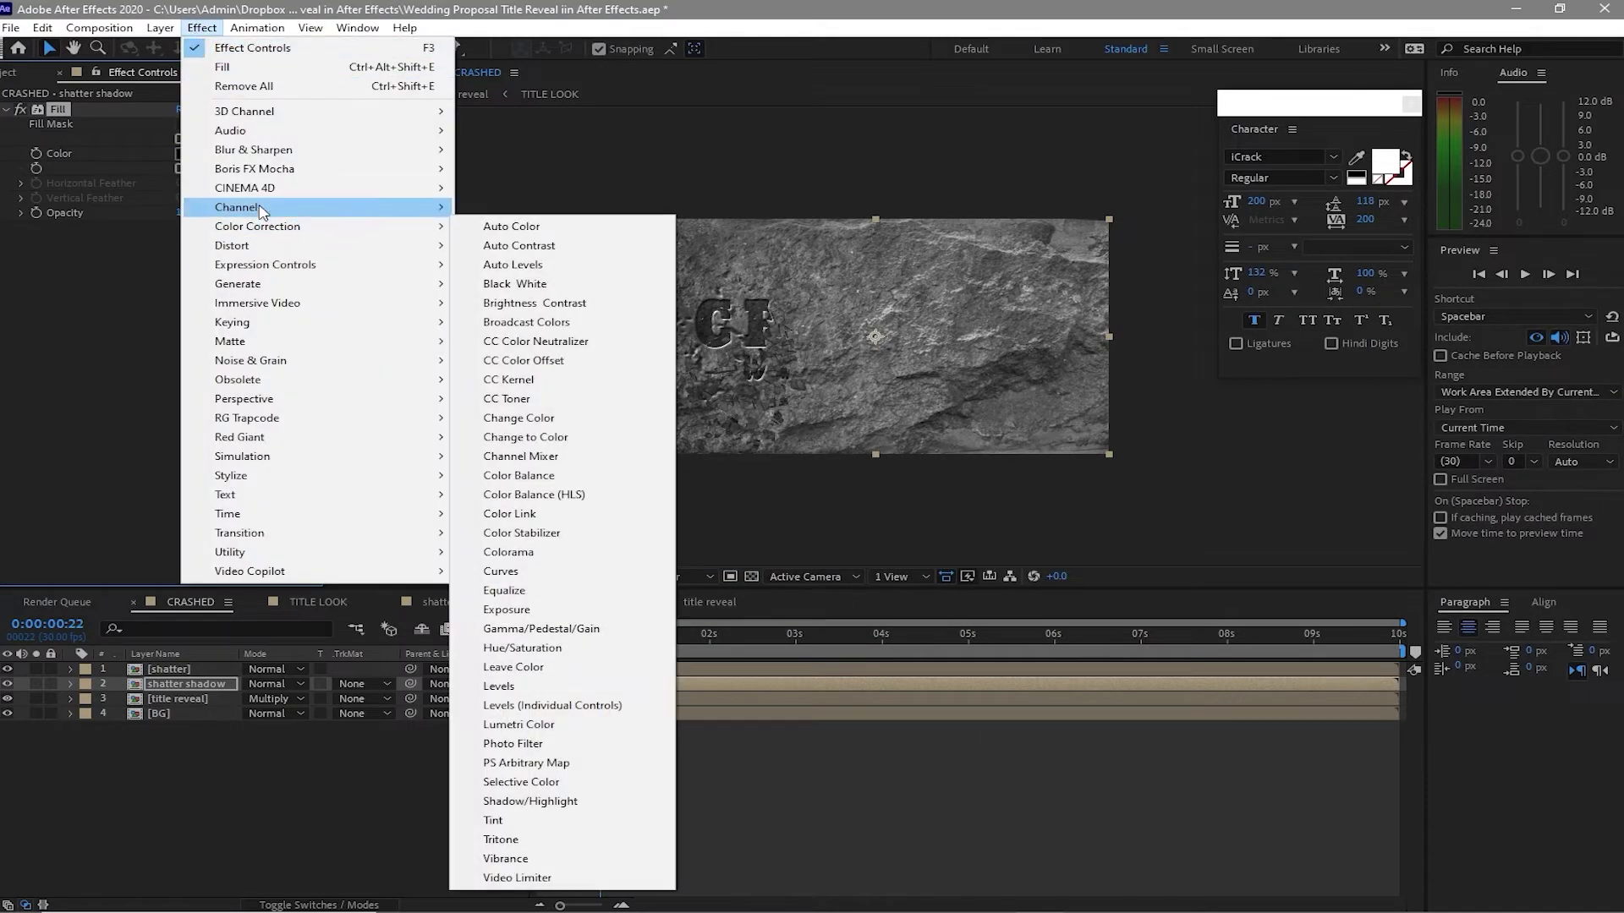
pyautogui.moveTo(254, 150)
pyautogui.click(524, 222)
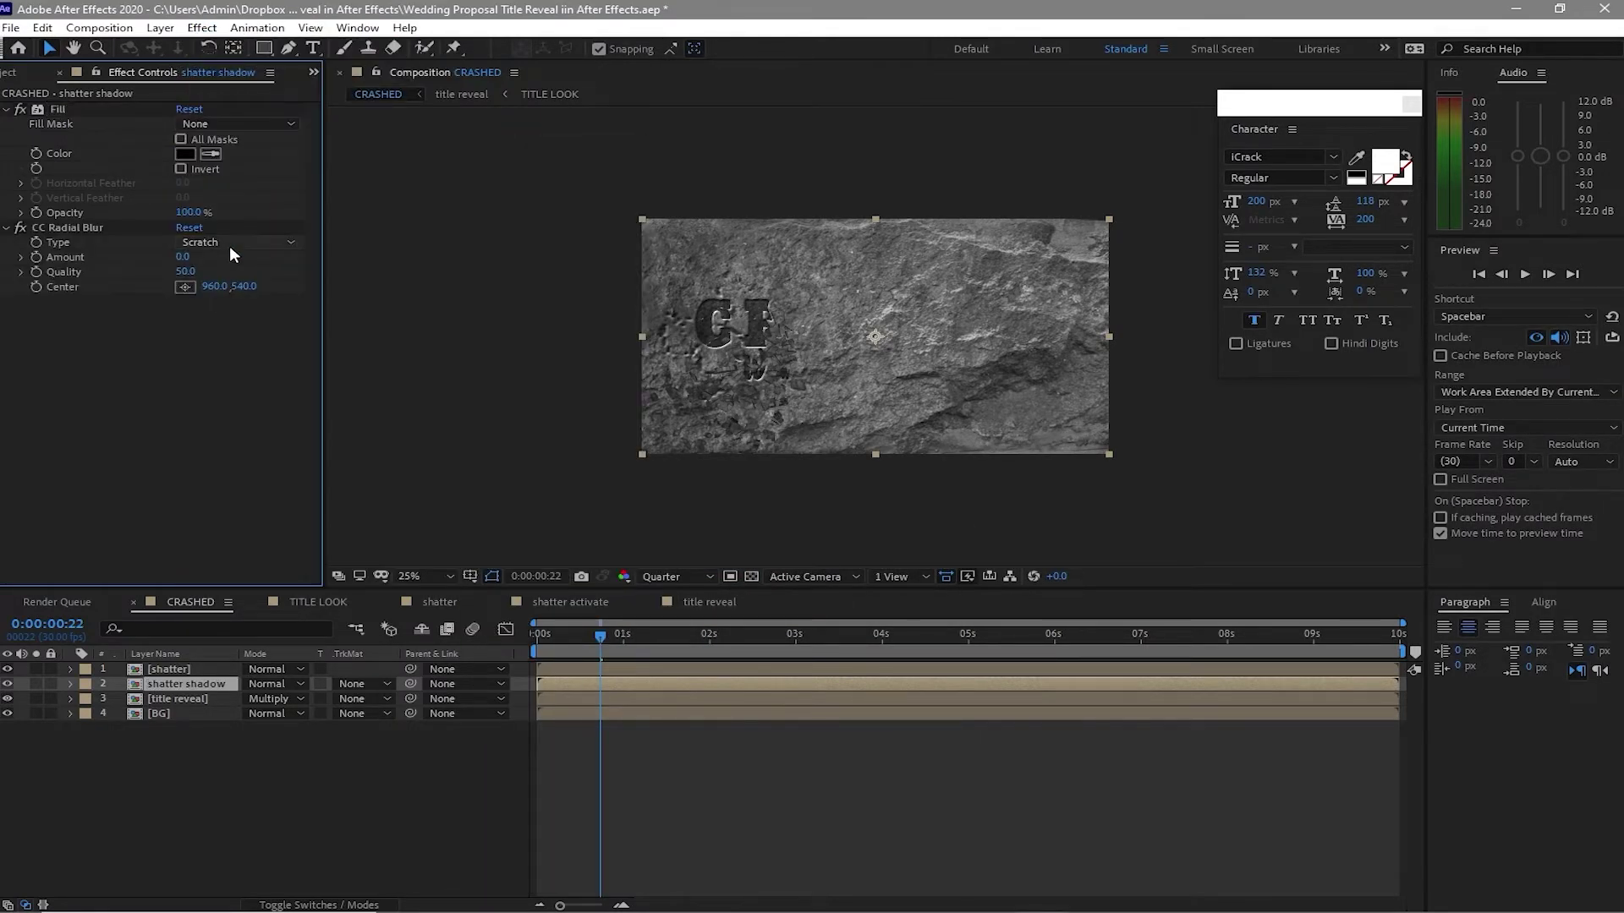
pyautogui.click(226, 242)
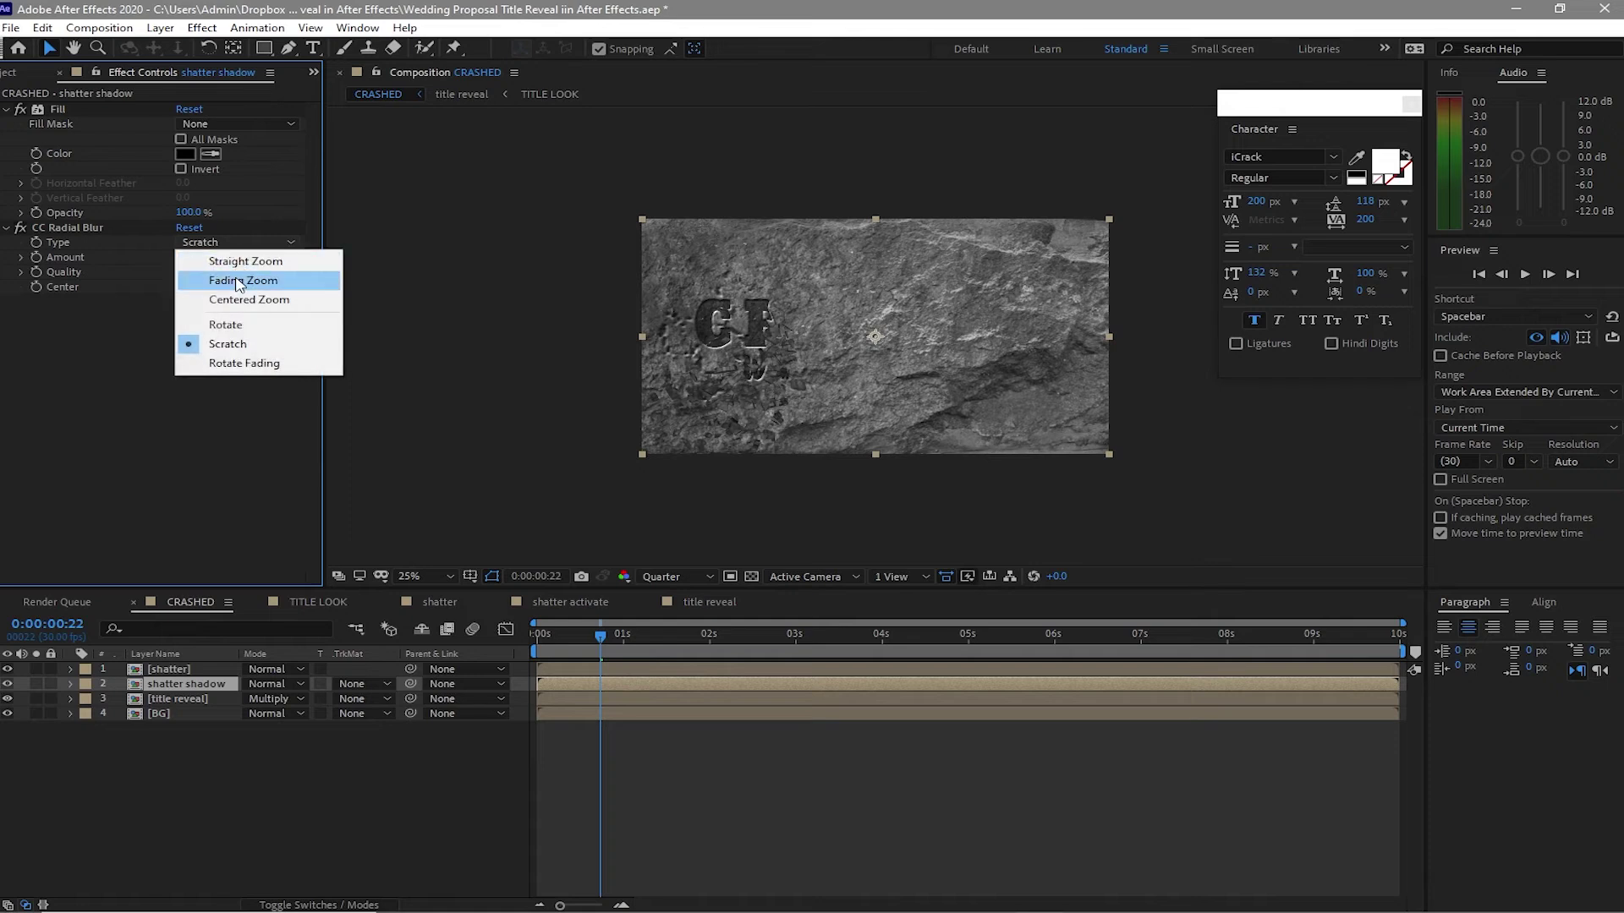
pyautogui.click(235, 281)
# - Place the CC Radial Blur center above the frame at about 1120, -2832 and set the blur Amount to 5
pyautogui.press(',')
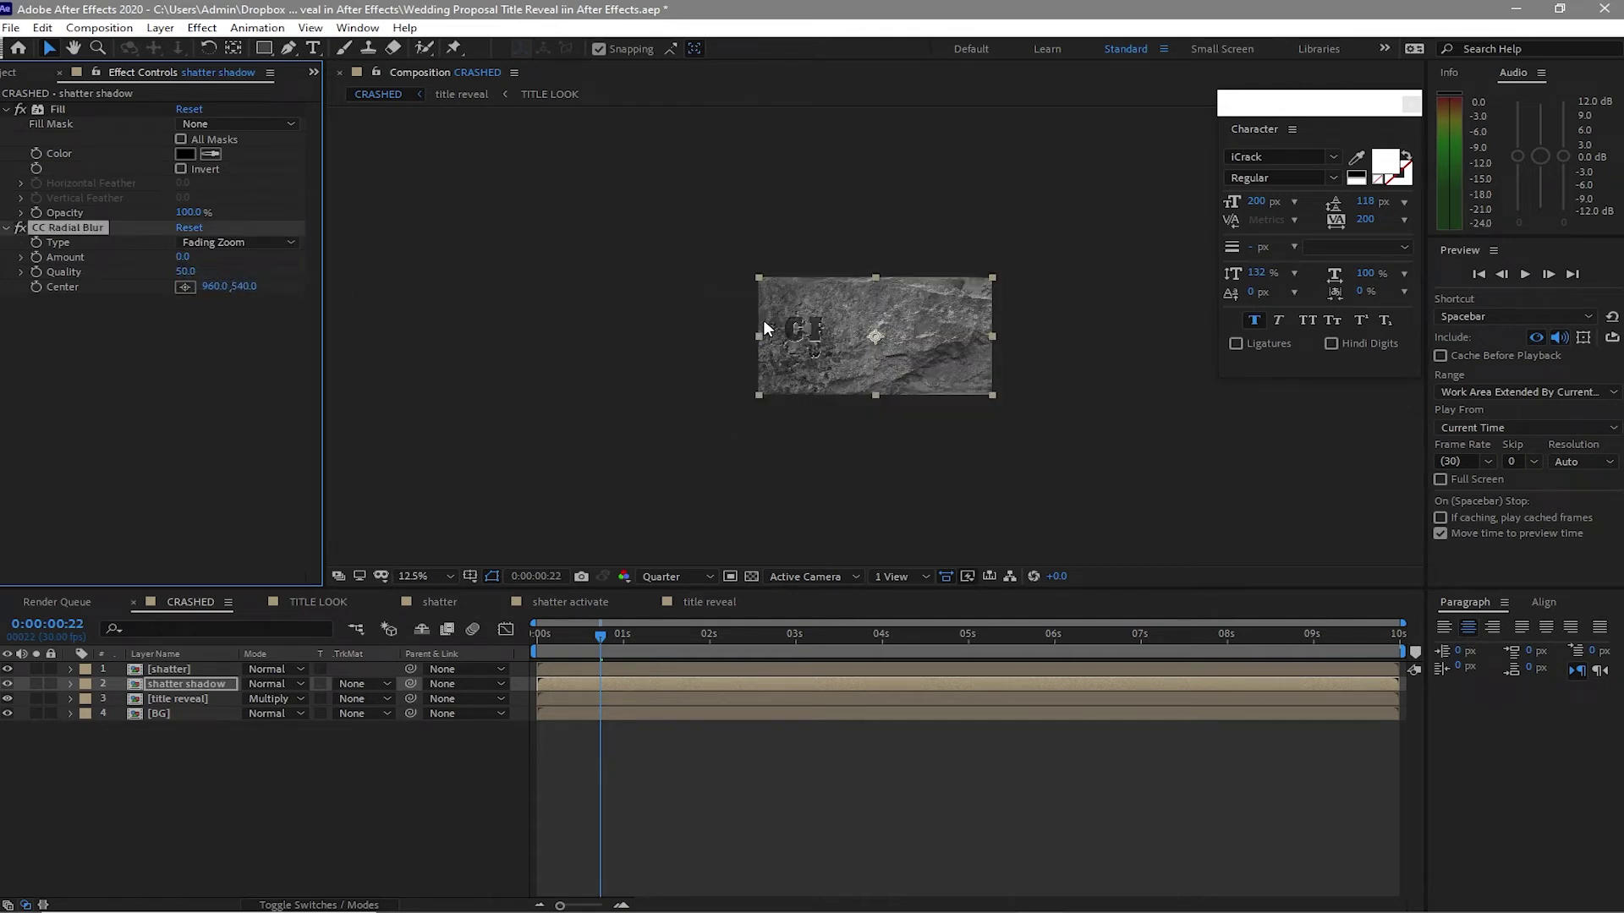
pyautogui.click(185, 288)
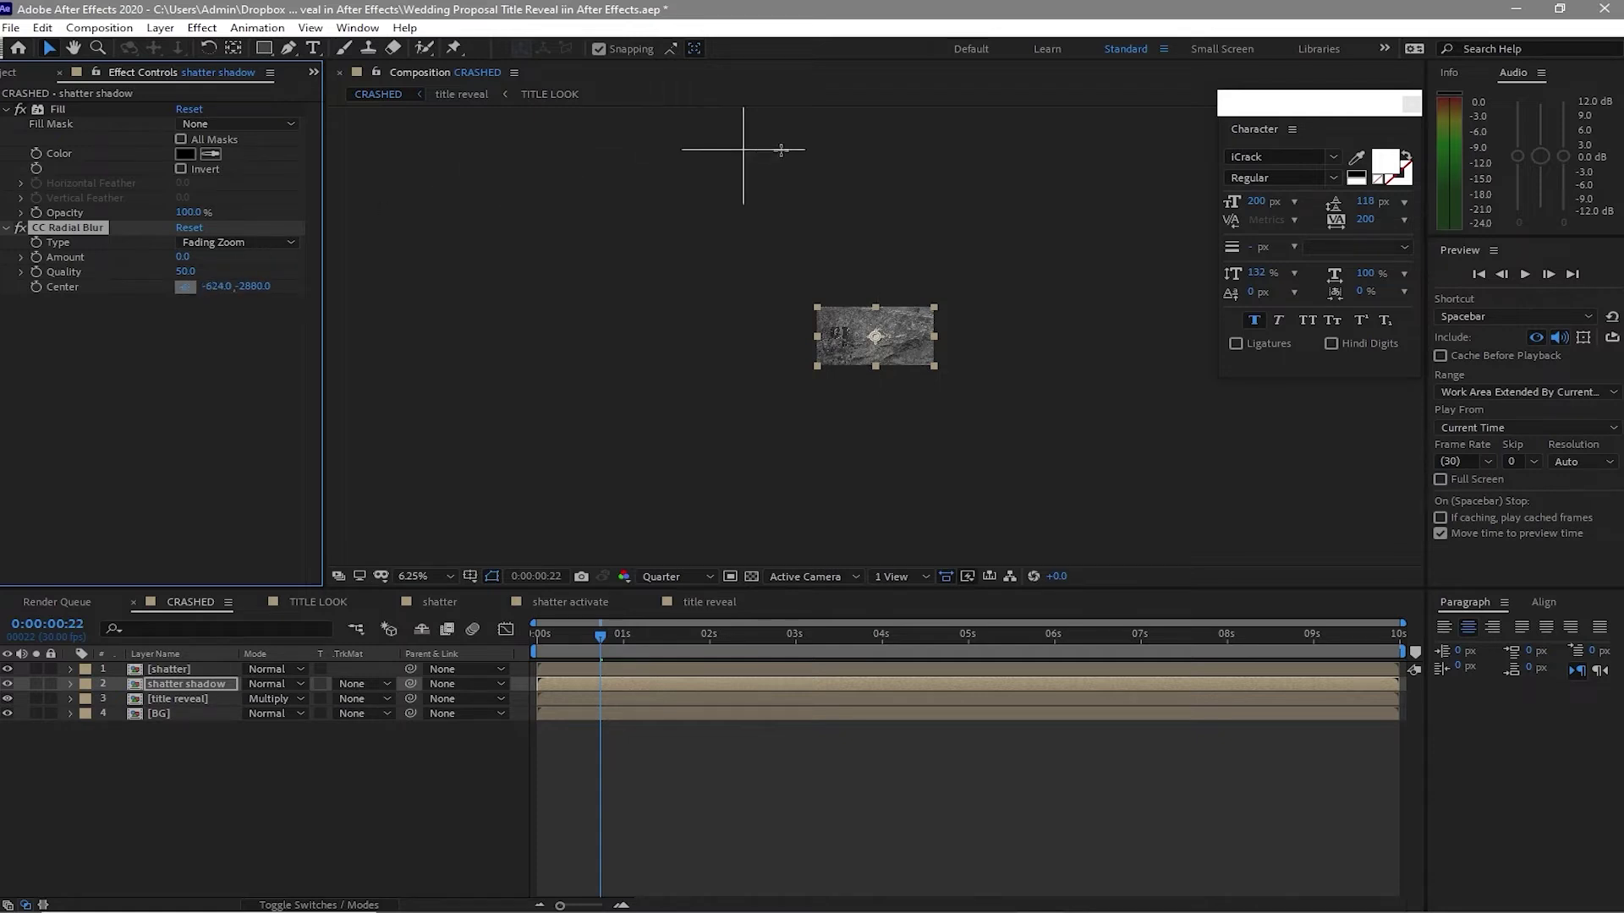
pyautogui.click(885, 152)
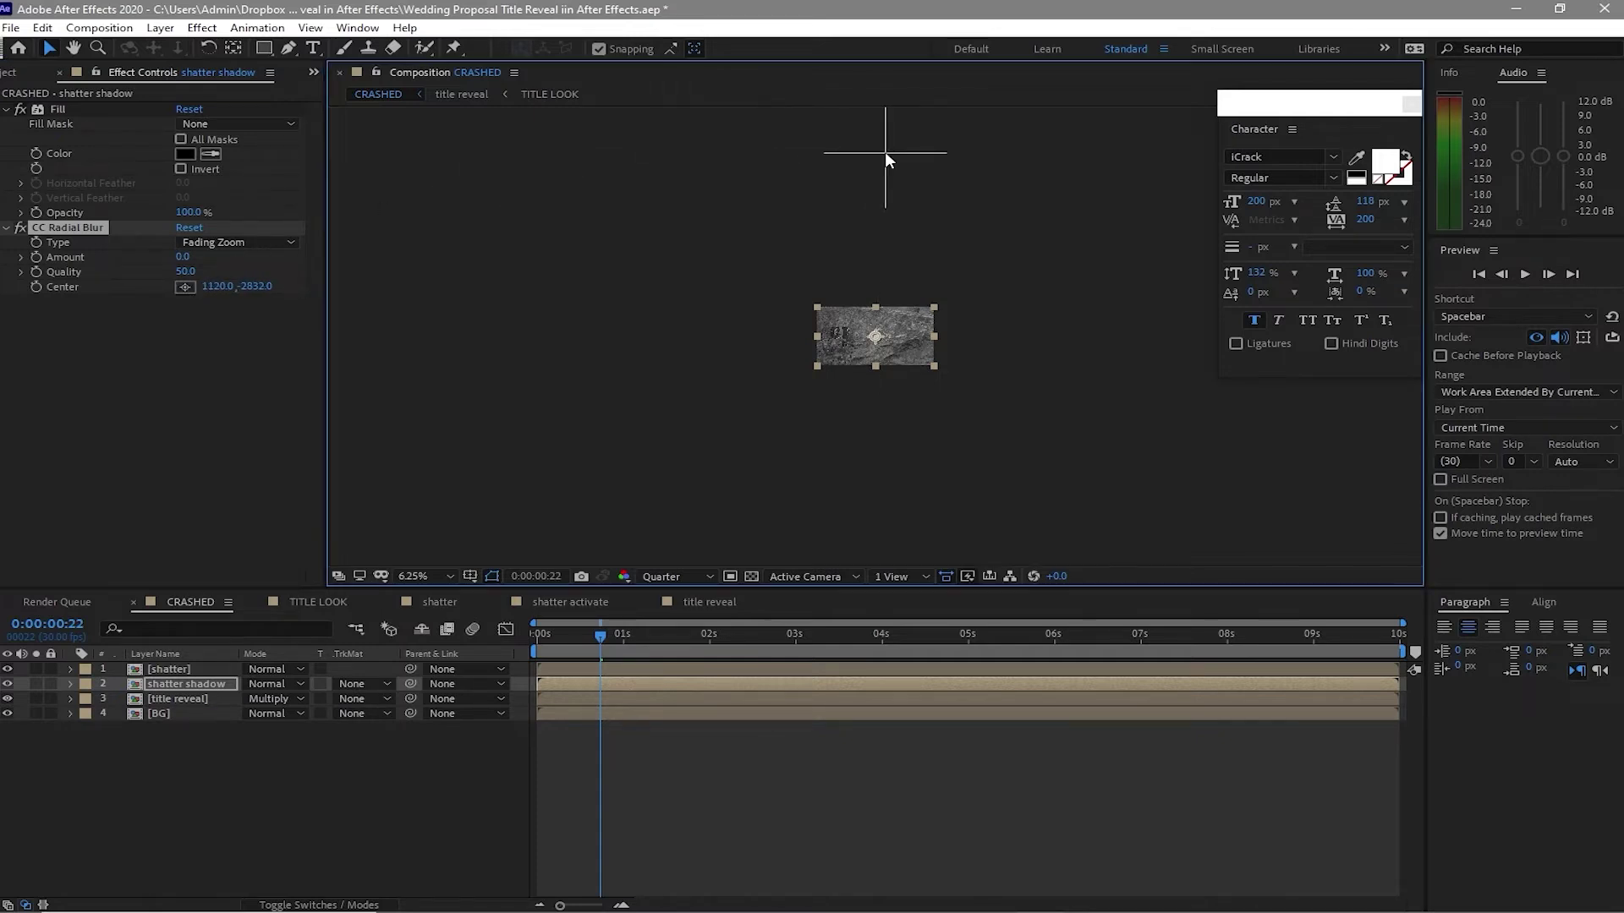
pyautogui.click(181, 258)
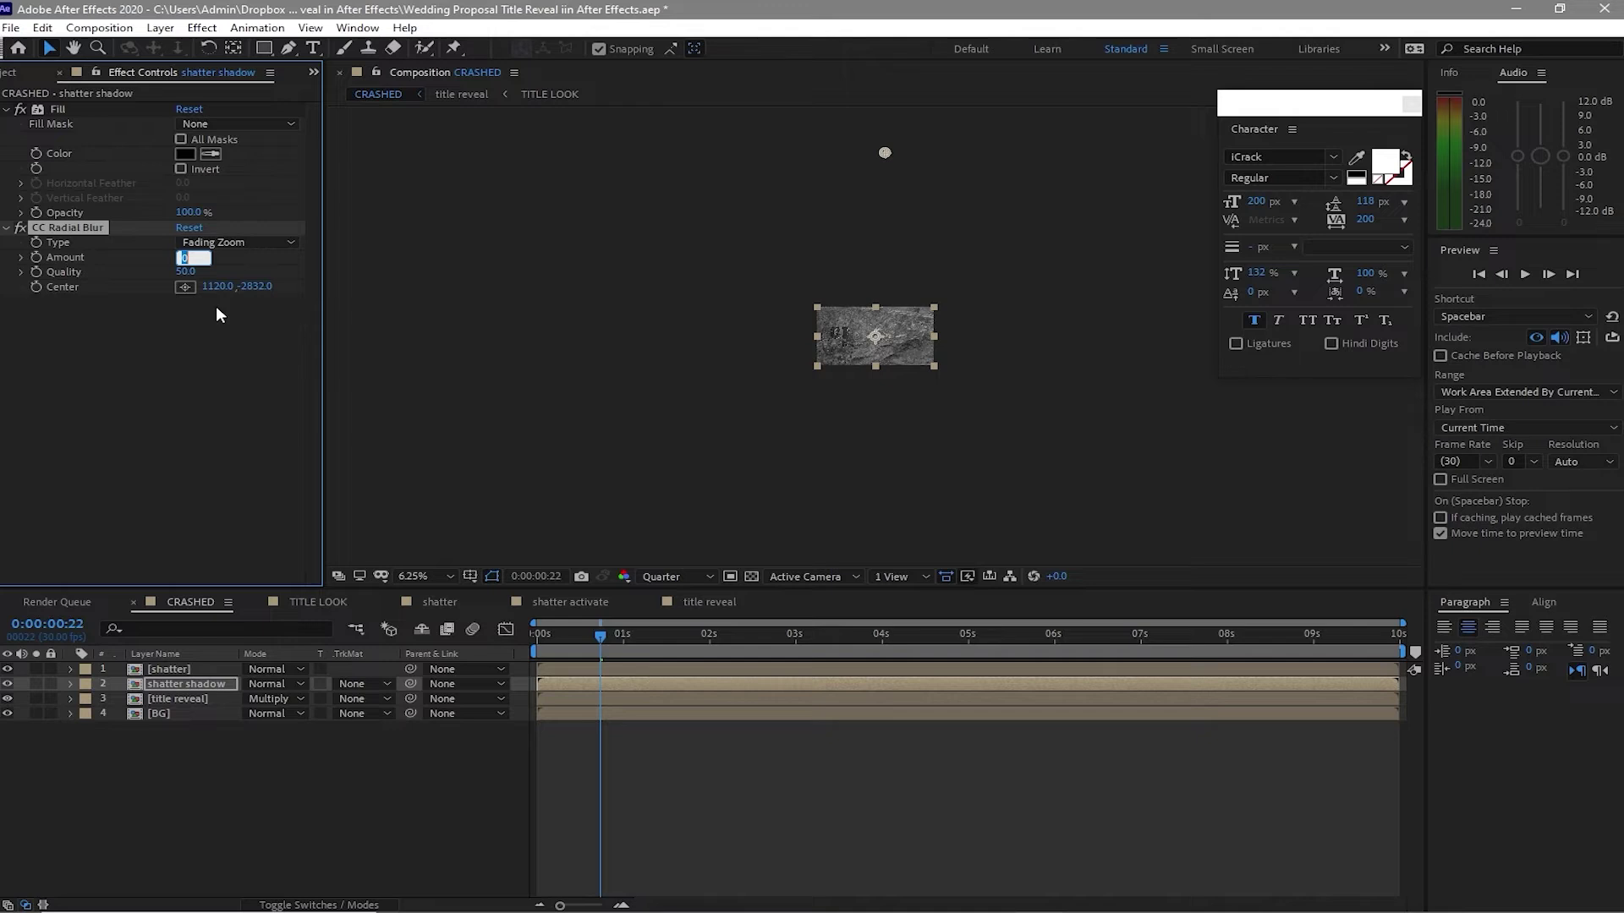
pyautogui.write('5')
pyautogui.click(746, 380)
pyautogui.scroll(1, 746, 381)
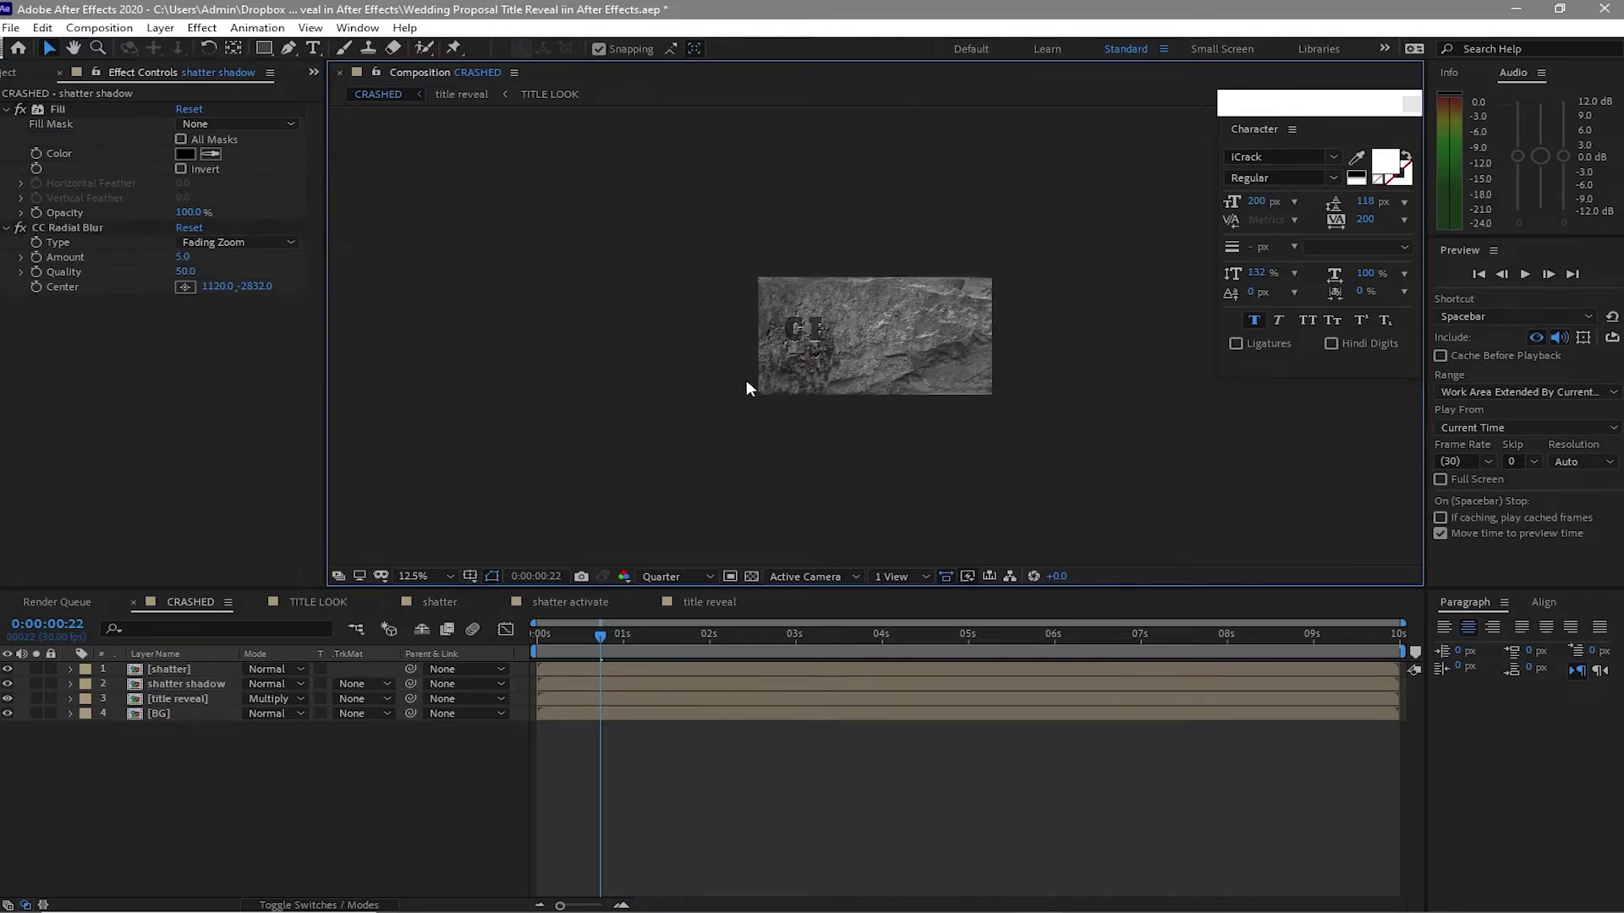
# - In the shatter composition, set the Light Type of the textured map's Shatter effect to First Comp Light
pyautogui.press('.')
pyautogui.press('.')
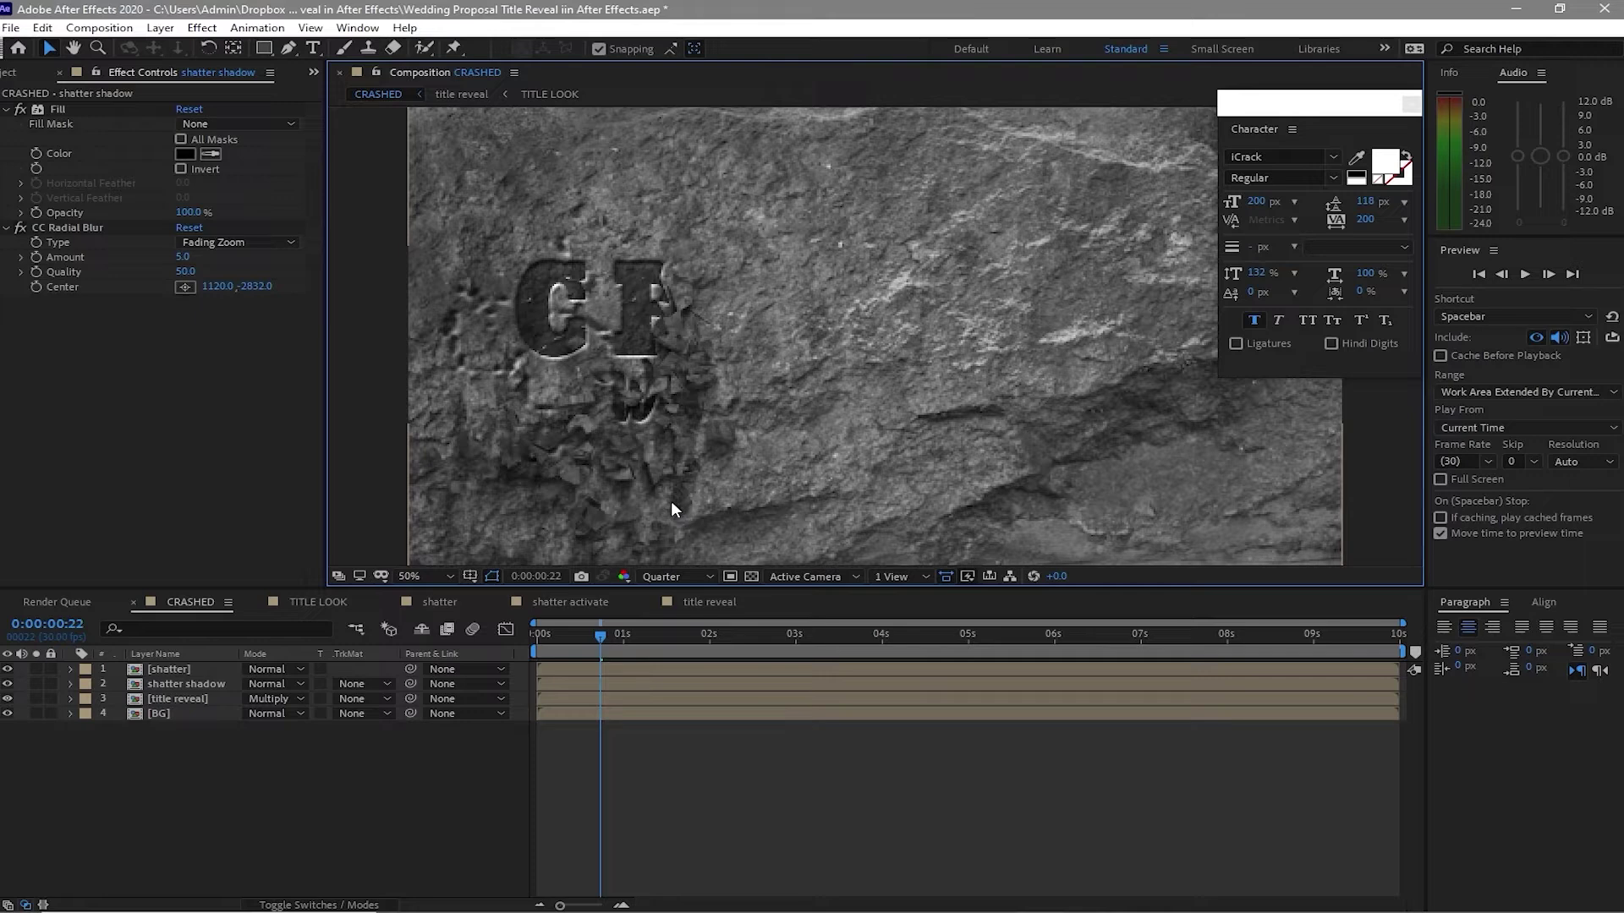
pyautogui.doubleClick(185, 668)
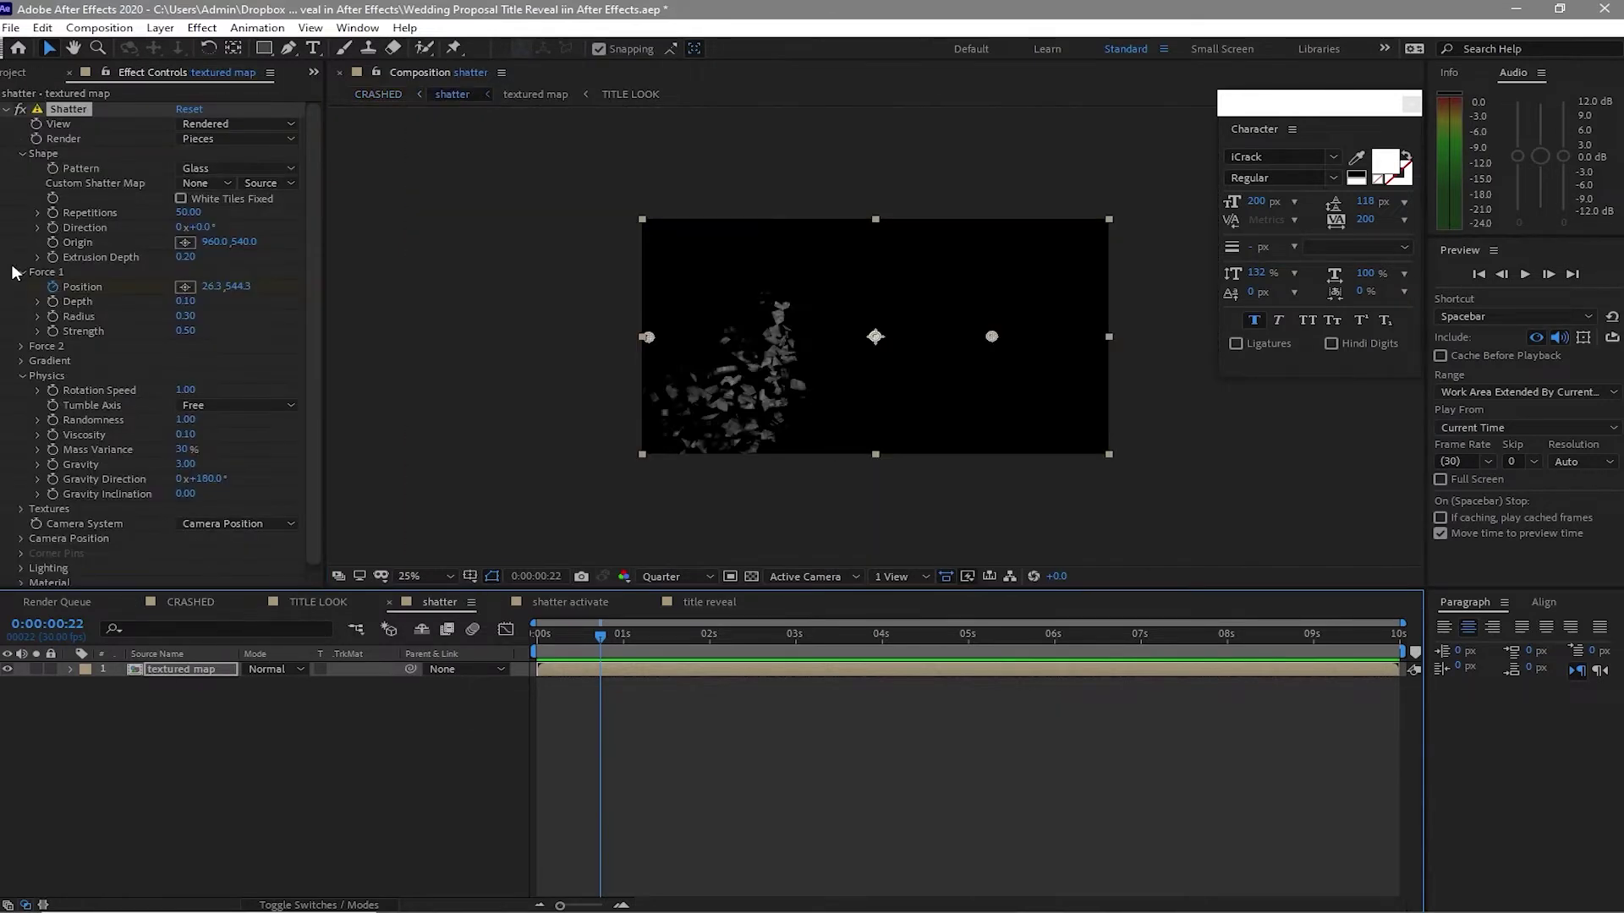
pyautogui.click(21, 153)
pyautogui.click(20, 168)
pyautogui.click(21, 212)
pyautogui.click(20, 287)
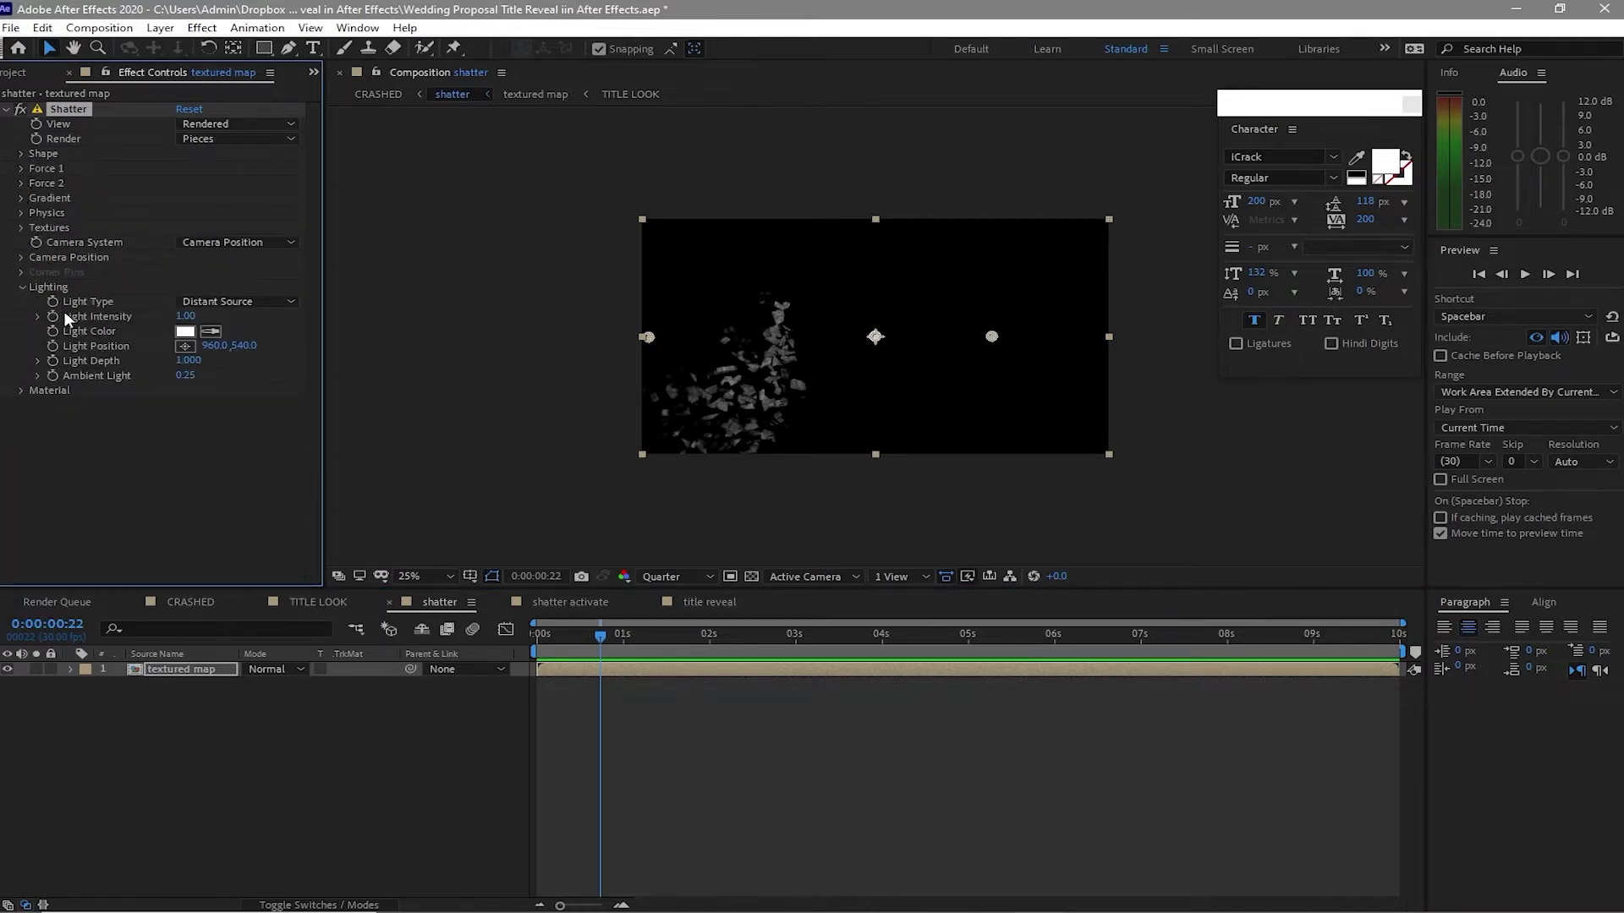
pyautogui.click(236, 302)
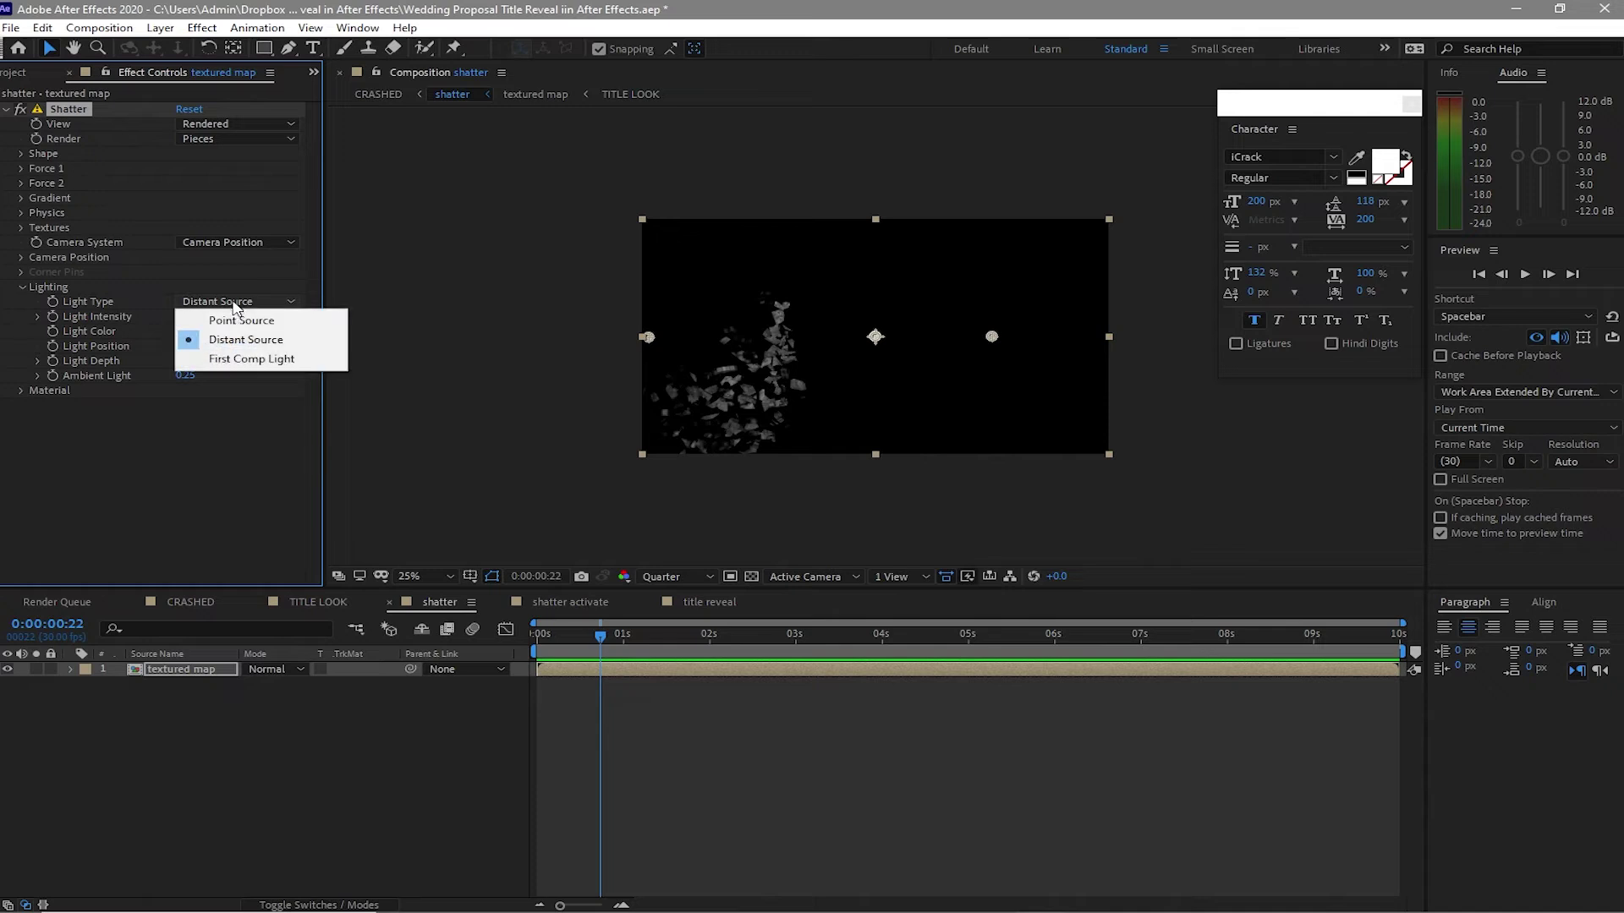
pyautogui.click(269, 359)
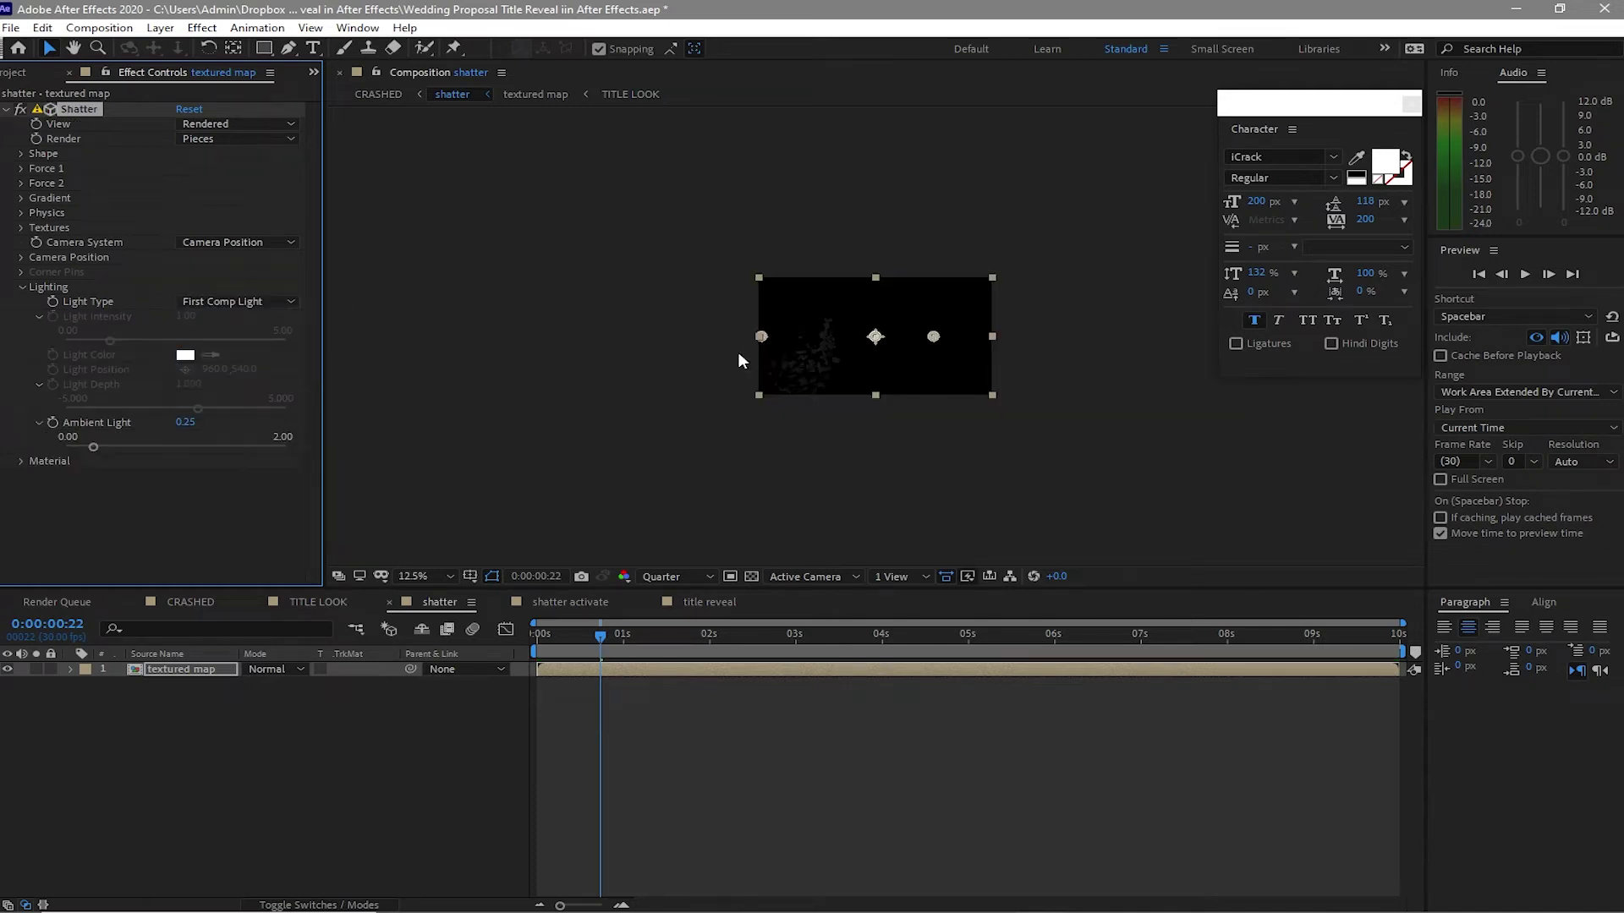
# - Add a white point light named Point Light 1 to the shatter composition, with no falloff
pyautogui.press(',')
pyautogui.press(',')
pyautogui.press(',')
pyautogui.press(',')
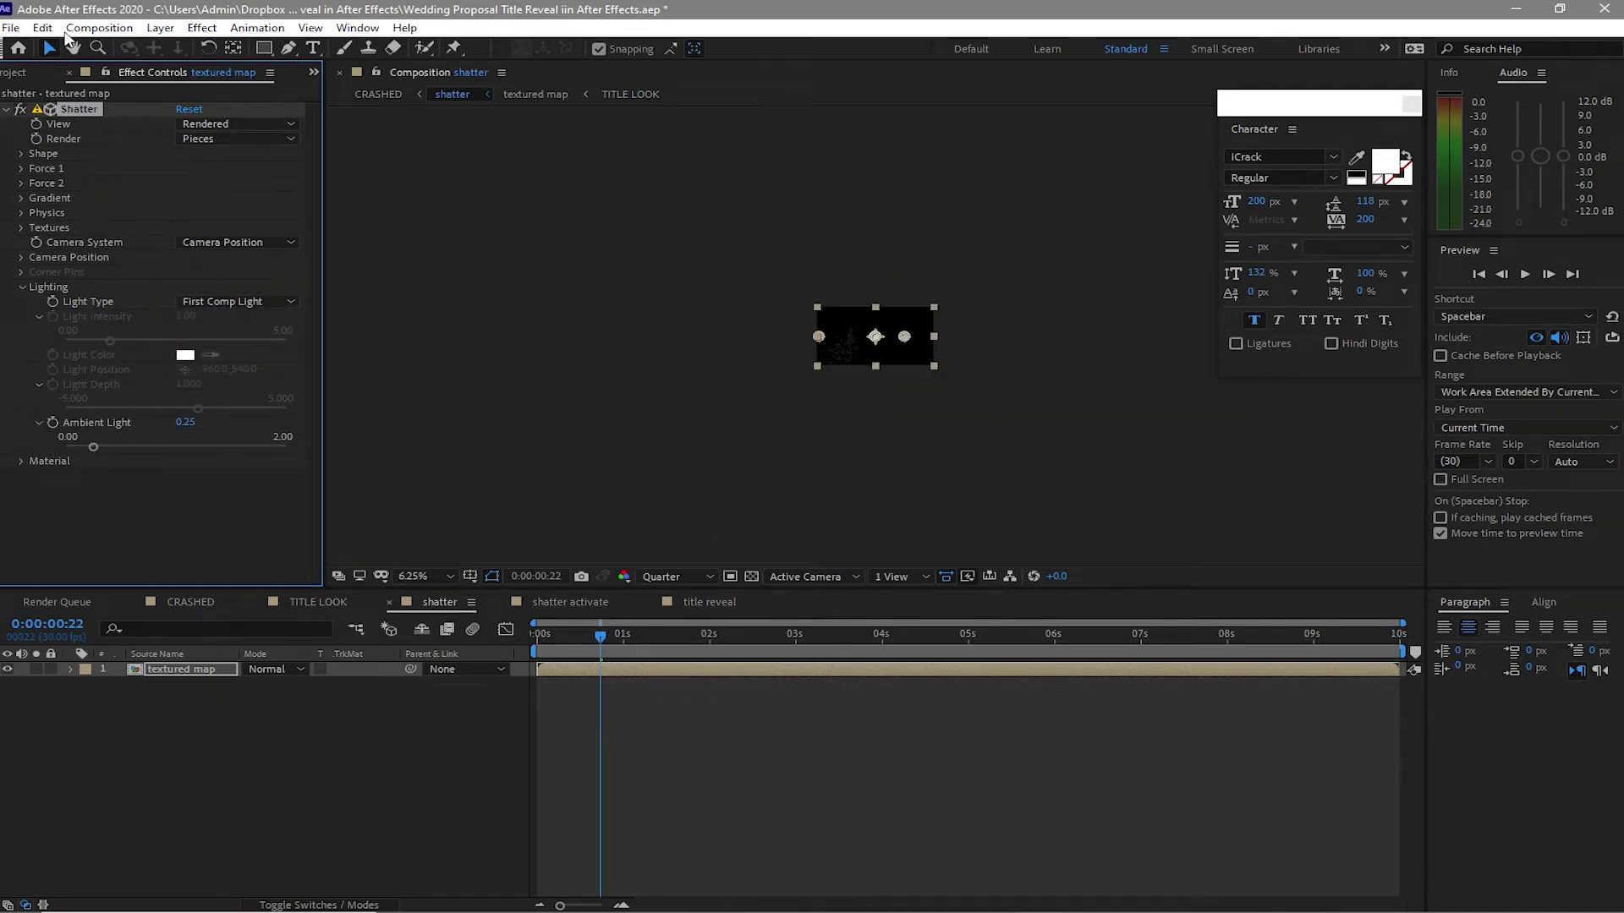
pyautogui.click(160, 27)
pyautogui.moveTo(245, 51)
pyautogui.click(492, 87)
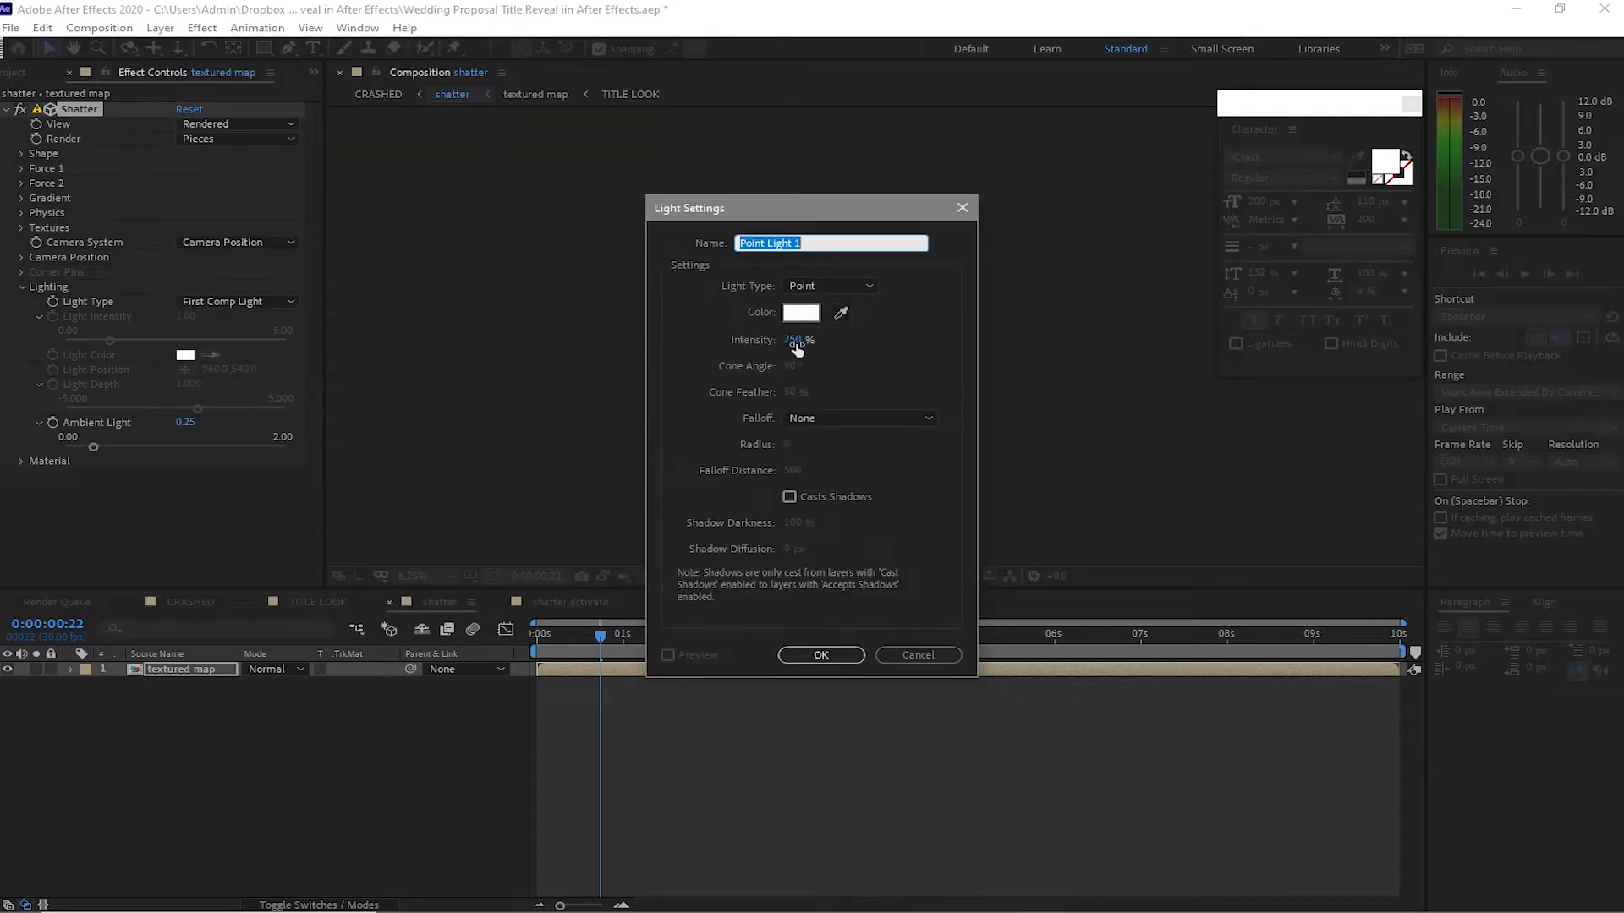
pyautogui.click(820, 656)
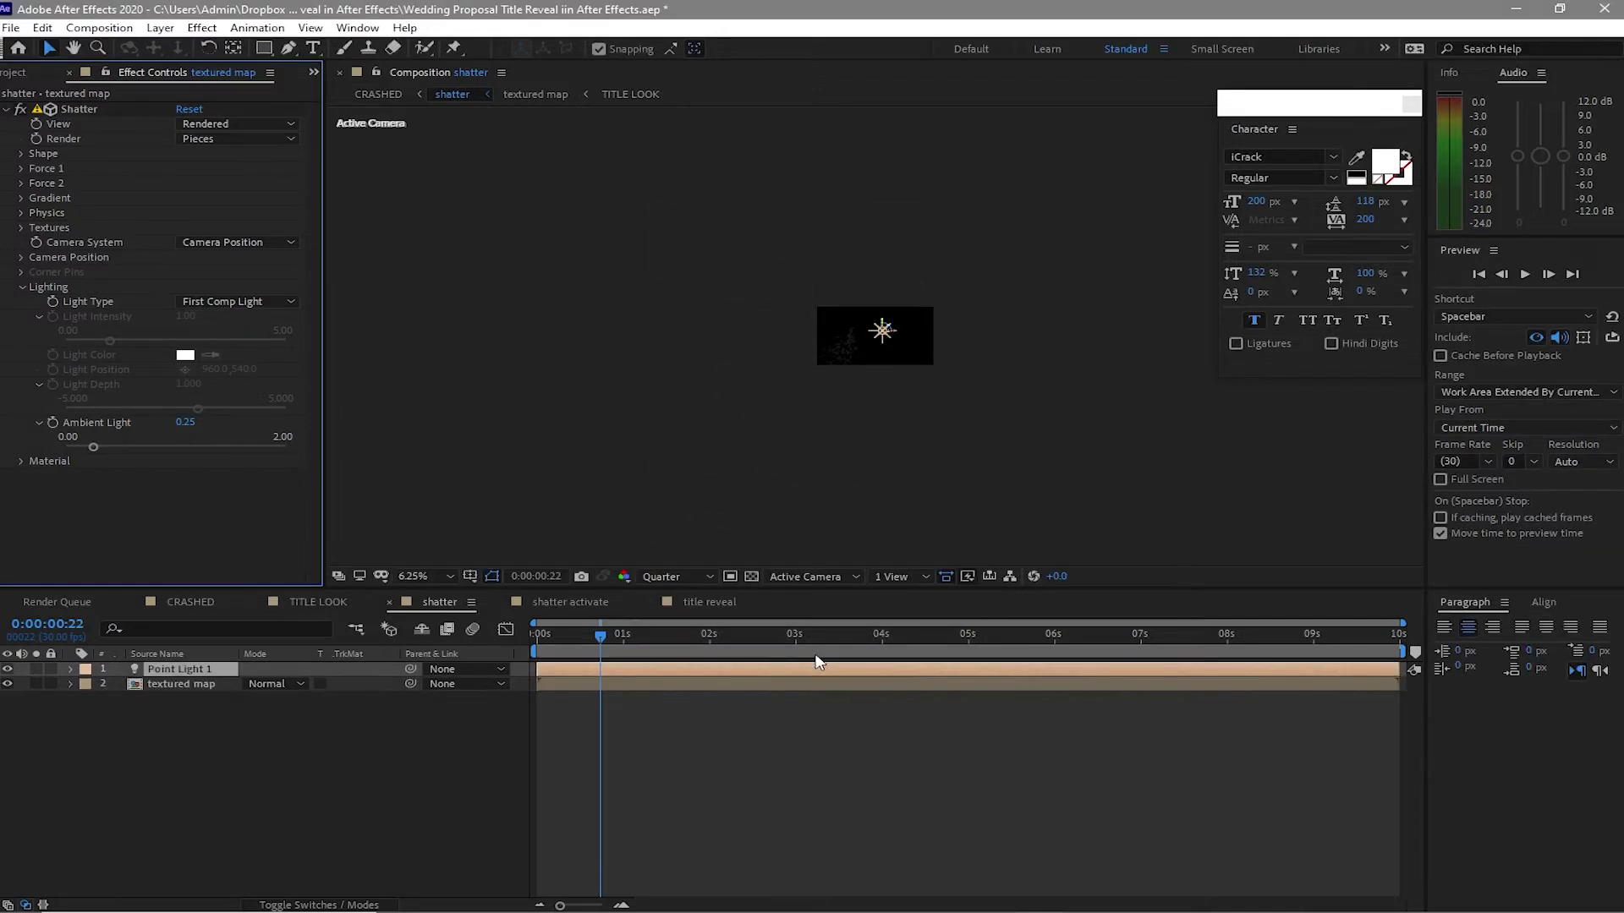
# - Raise the point light above the frame to position 1040, -1950, -666.7 and check the lit debris in CRASHED
pyautogui.moveTo(885, 331); pyautogui.dragTo(855, 211)
pyautogui.hotkey('ctrl', 'z')
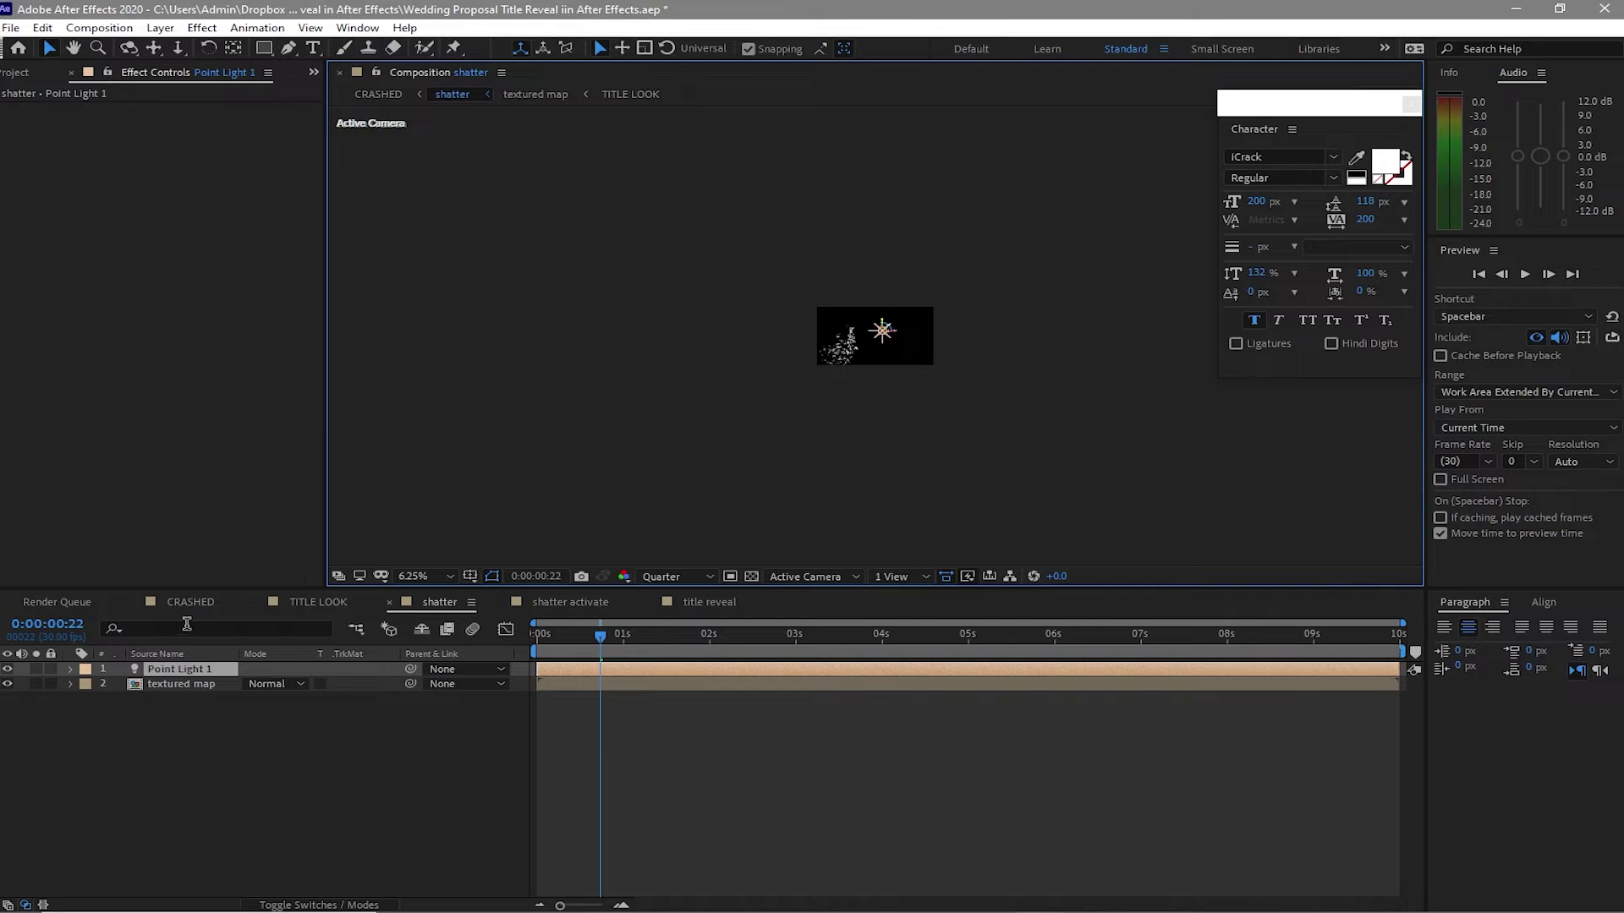
pyautogui.press('p')
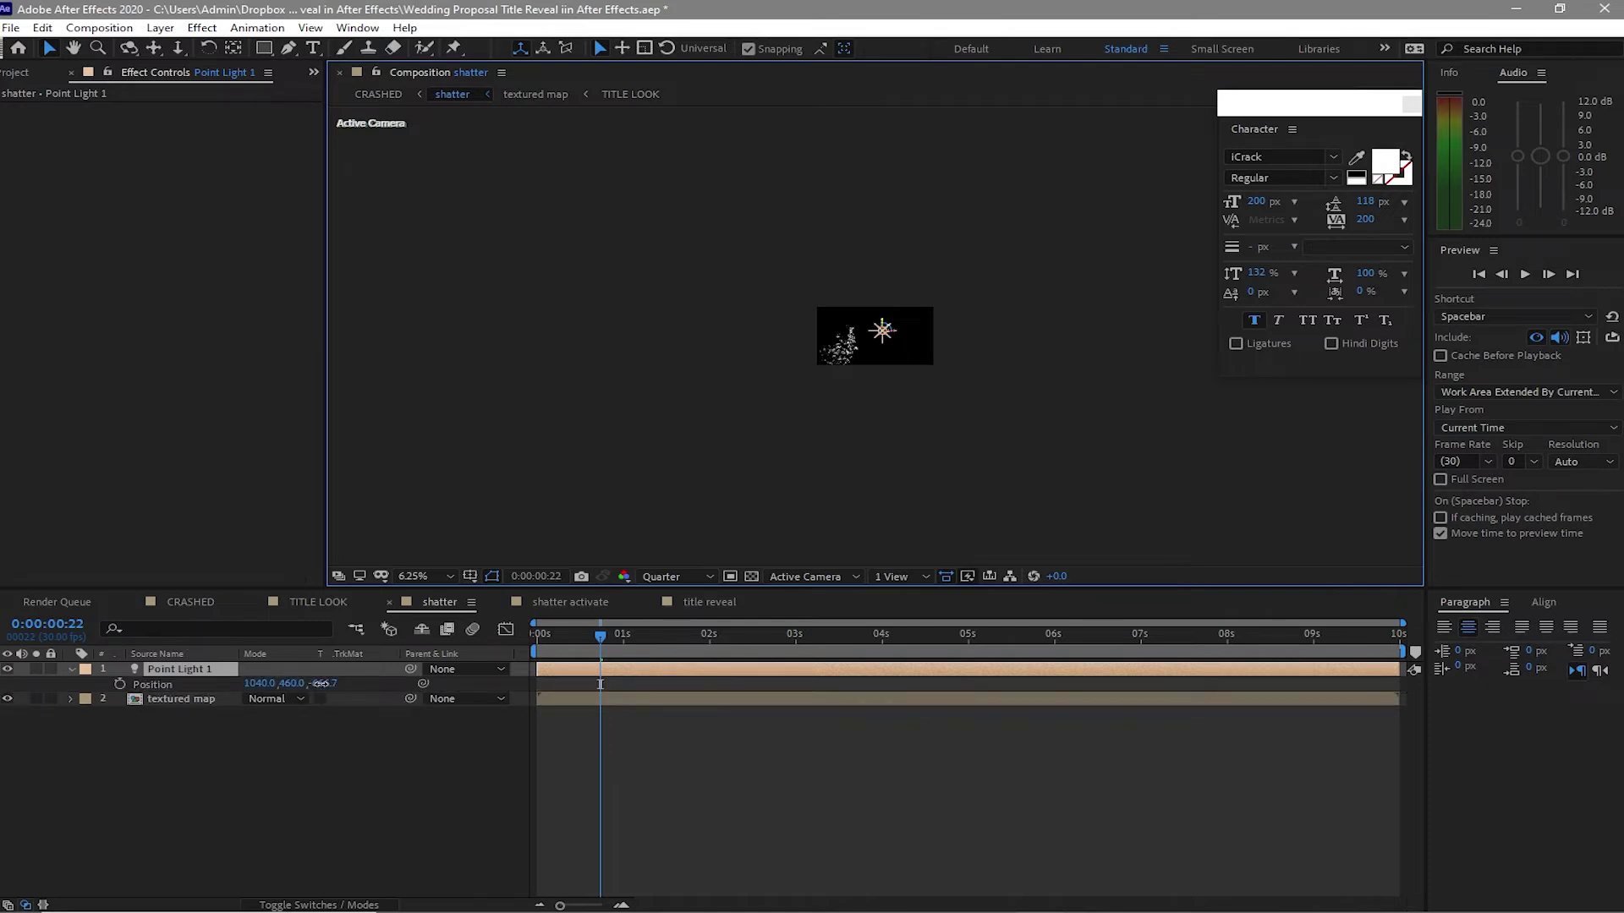
pyautogui.moveTo(289, 684)
pyautogui.mouseDown()
pyautogui.moveTo(143, 684)
pyautogui.moveTo(297, 688)
pyautogui.moveTo(270, 685)
pyautogui.mouseUp()
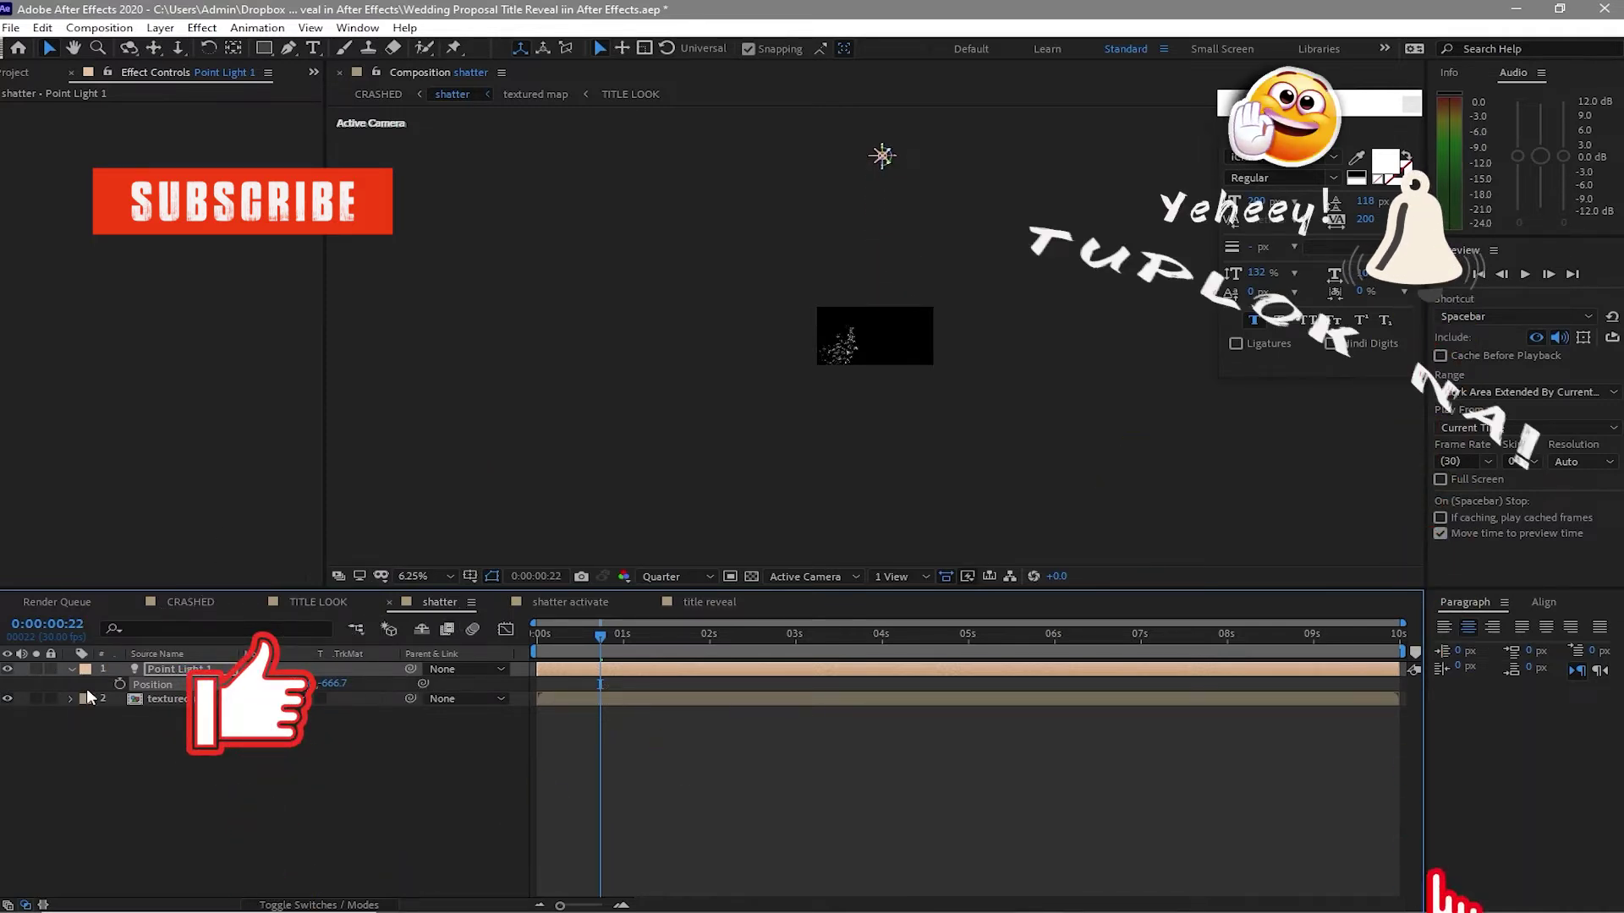
pyautogui.scroll(2, 820, 348)
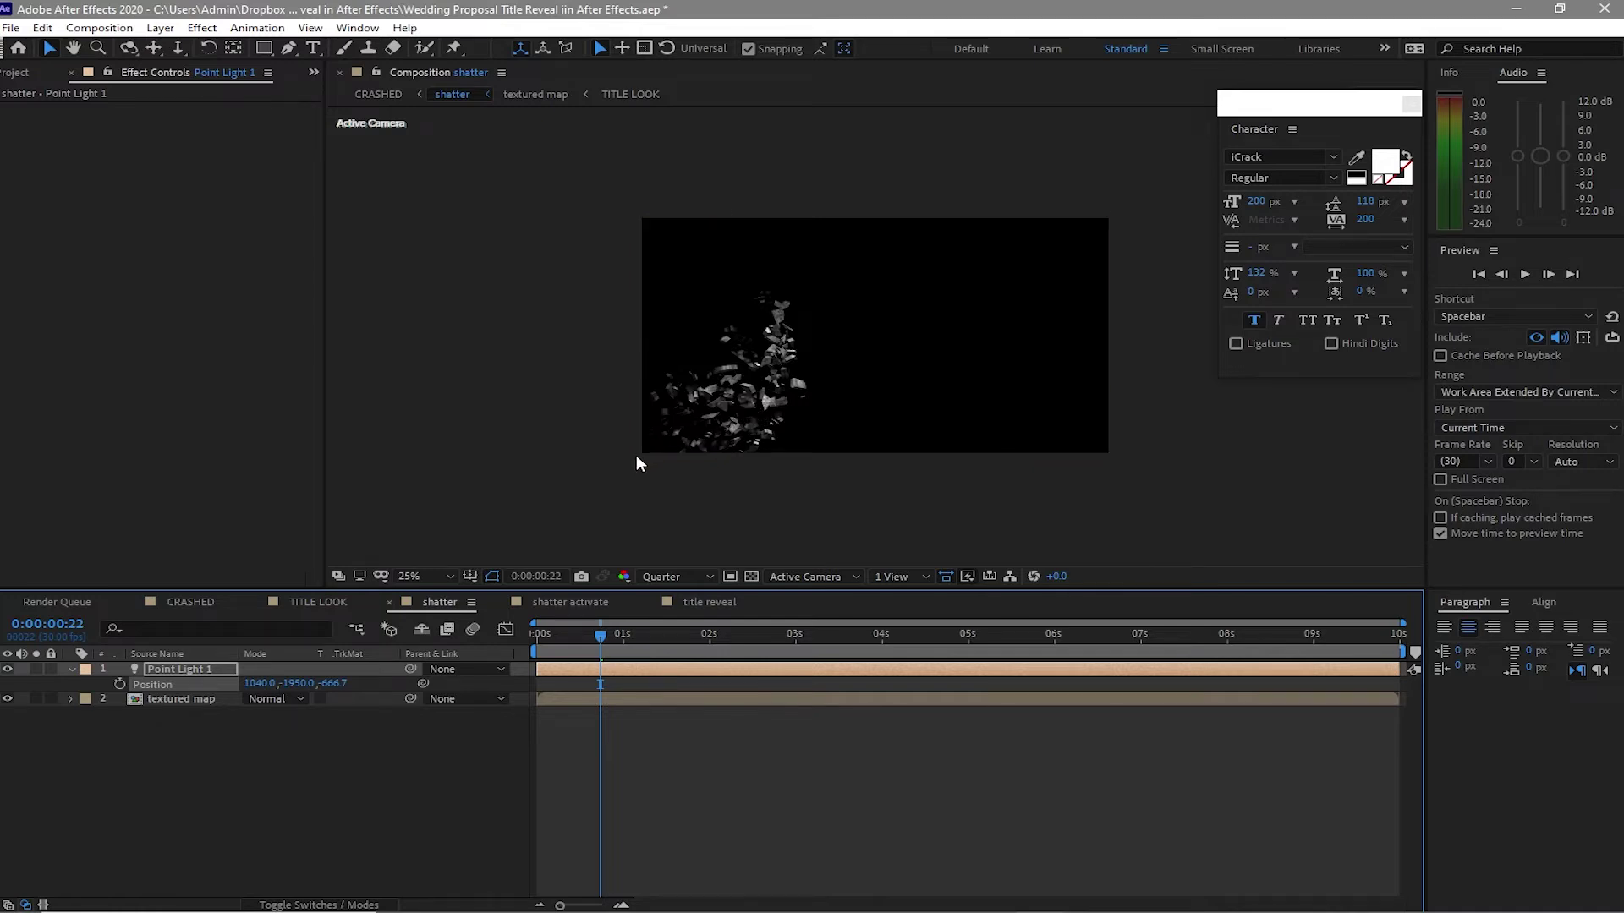
pyautogui.click(187, 607)
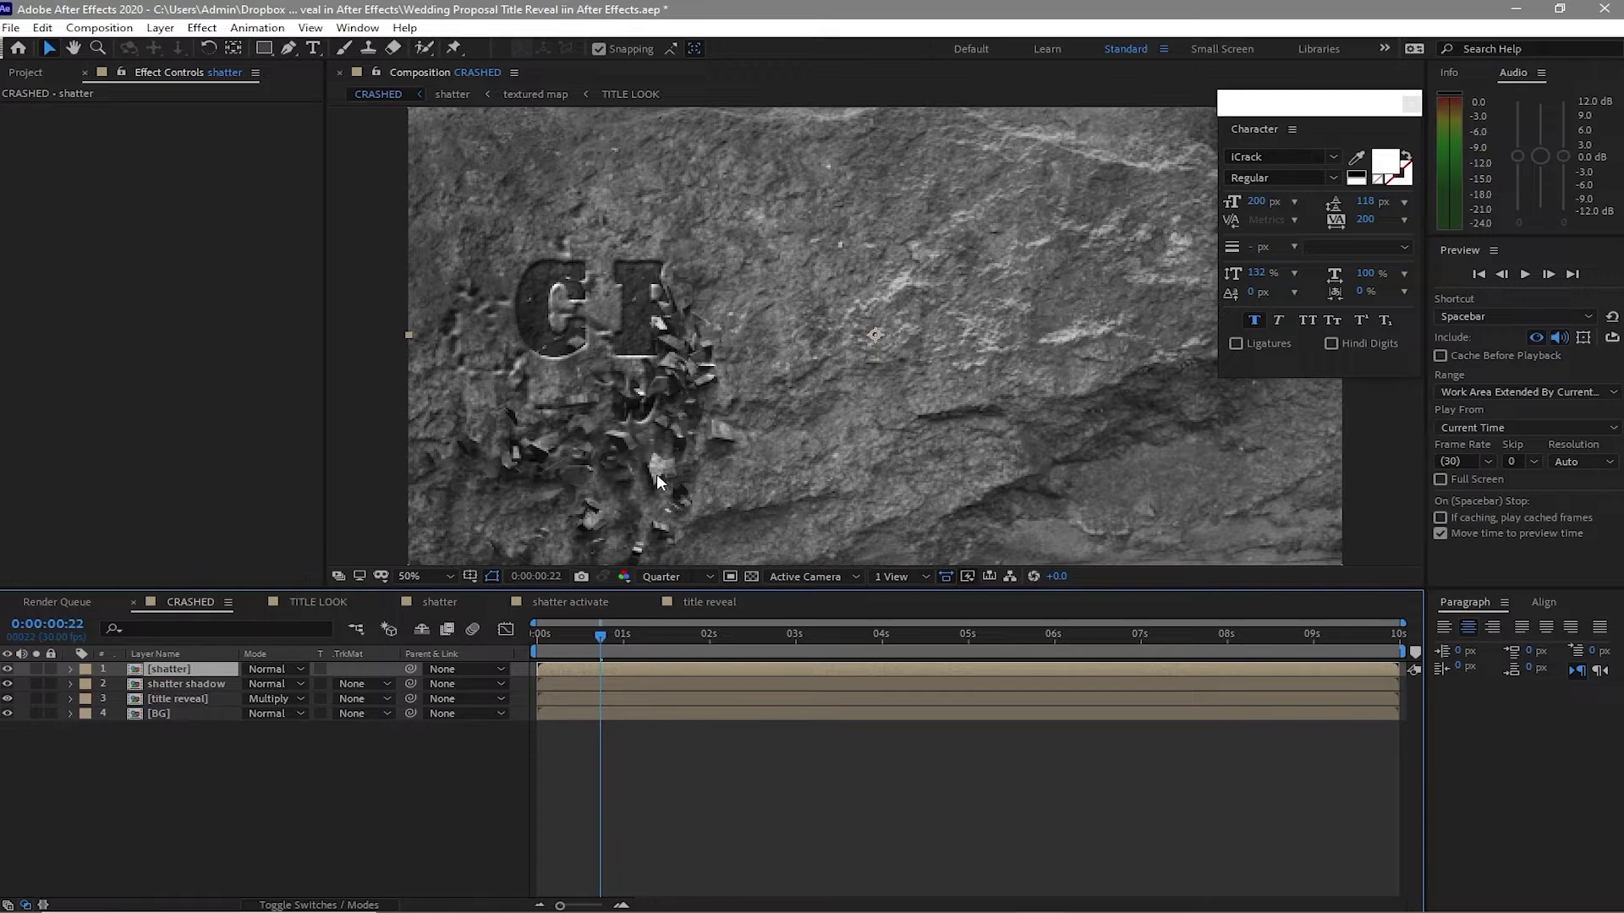
pyautogui.scroll(-2, 656, 474)
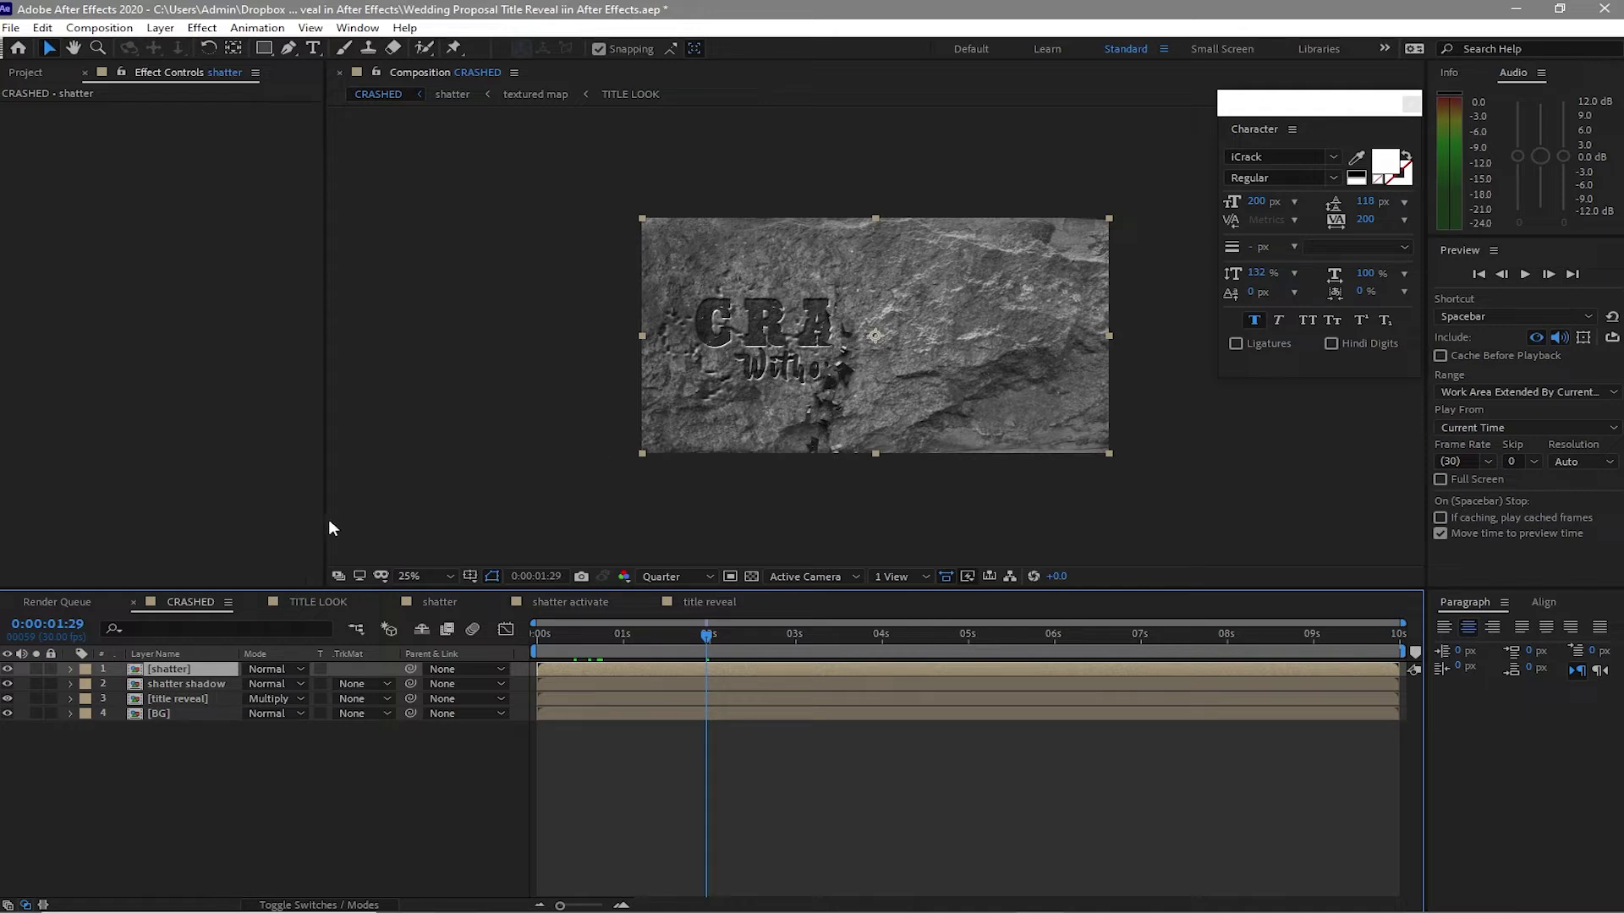
# - Duplicate the shatter composition in the project and rename the copy as shatter tiny particles
pyautogui.click(16, 72)
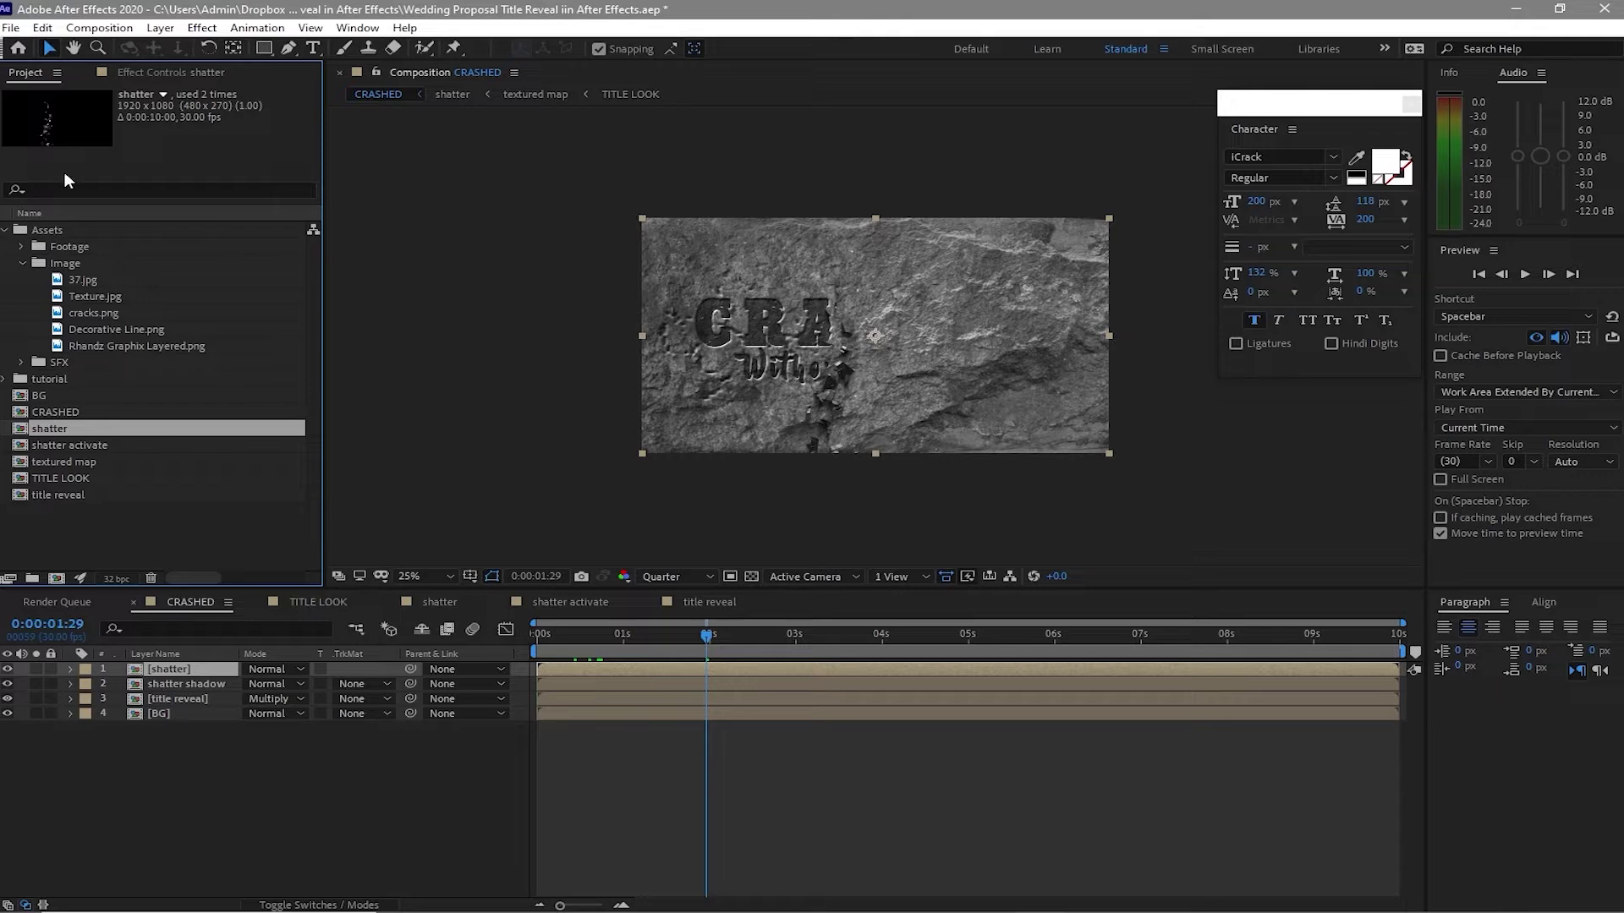
pyautogui.click(42, 27)
pyautogui.click(85, 250)
pyautogui.rightClick(159, 446)
pyautogui.click(254, 722)
pyautogui.press('Right')
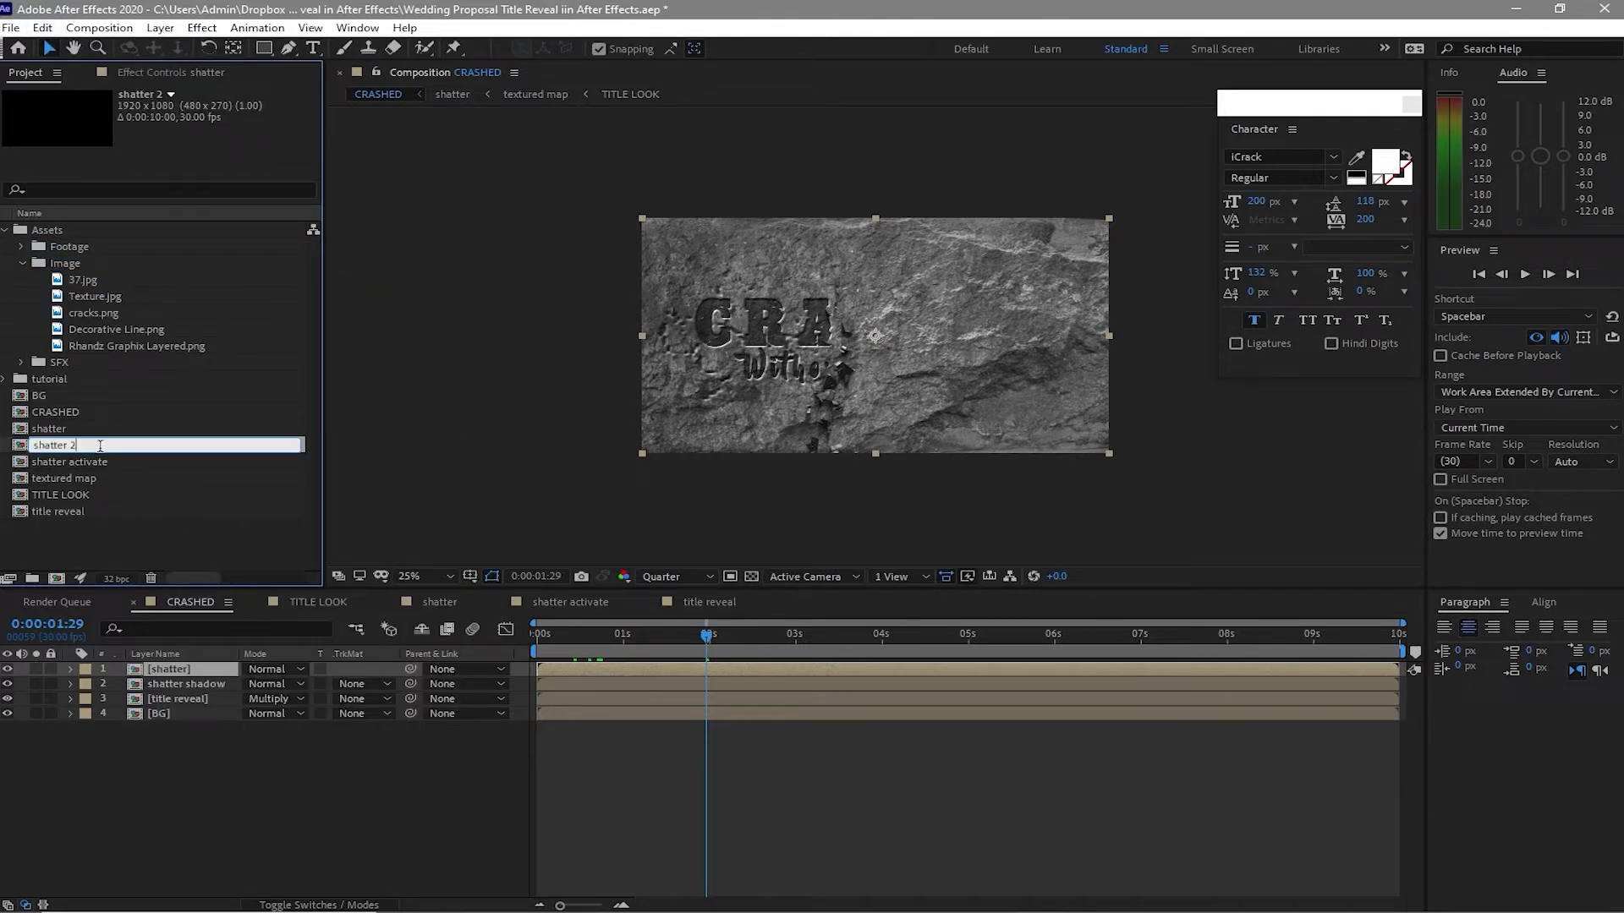
pyautogui.press('BackSpace')
pyautogui.write('tiny particles')
pyautogui.press('Return')
# - Open the shatter tiny particles composition and delete its point light
pyautogui.doubleClick(19, 463)
pyautogui.click(169, 665)
pyautogui.click(42, 27)
pyautogui.click(98, 226)
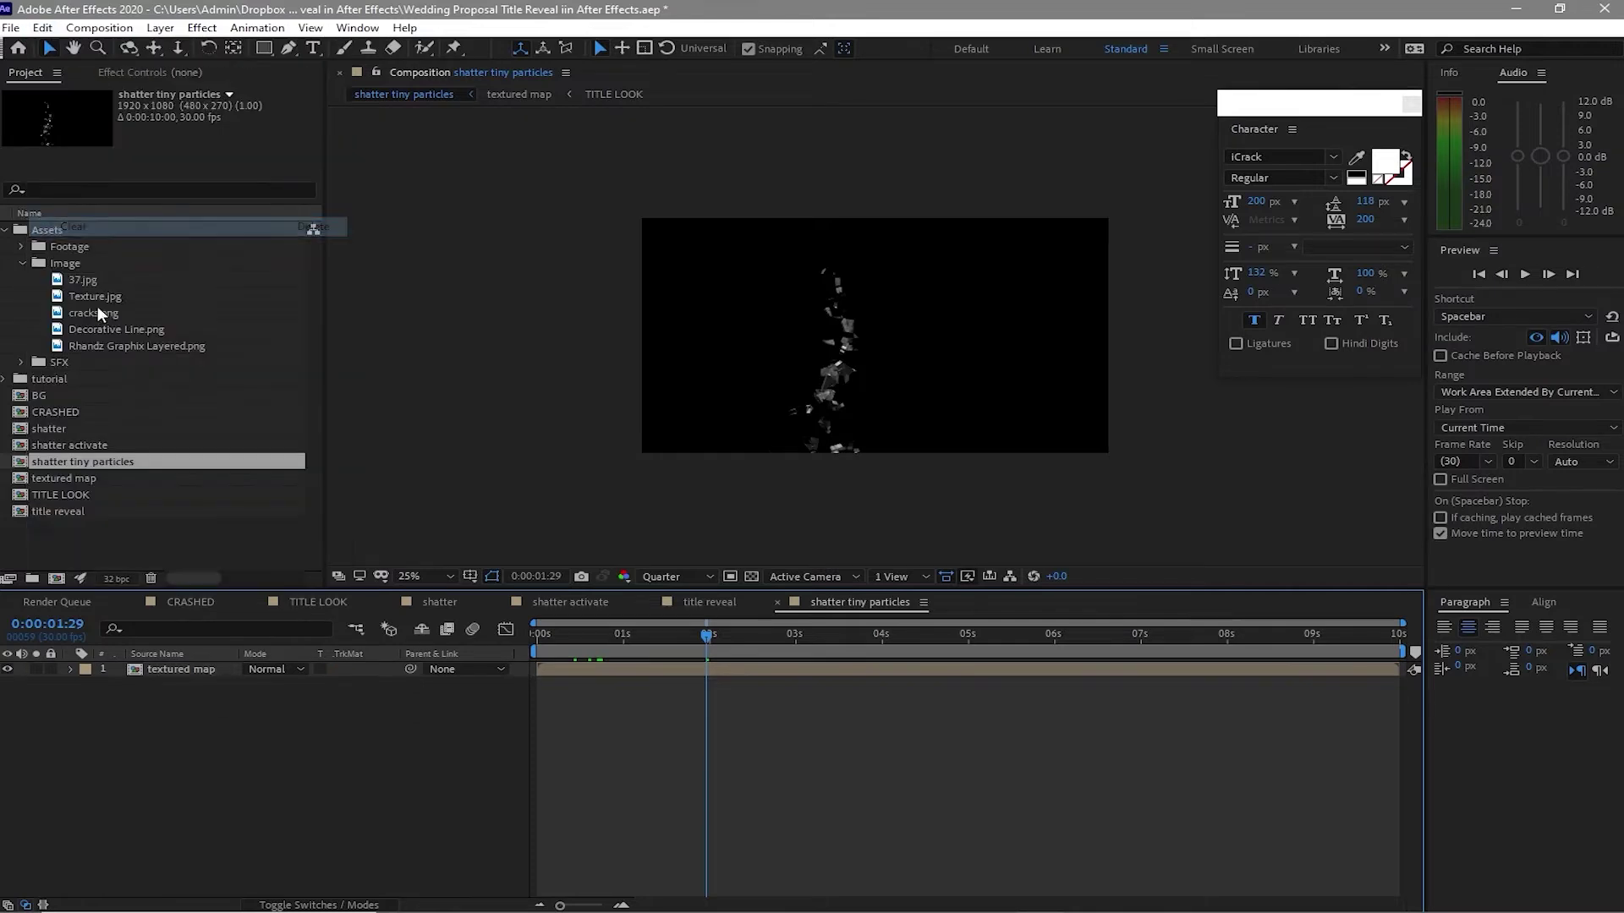
# - Set the Light Type of the Shatter effect on the textured map layer to Distant Source
pyautogui.click(193, 669)
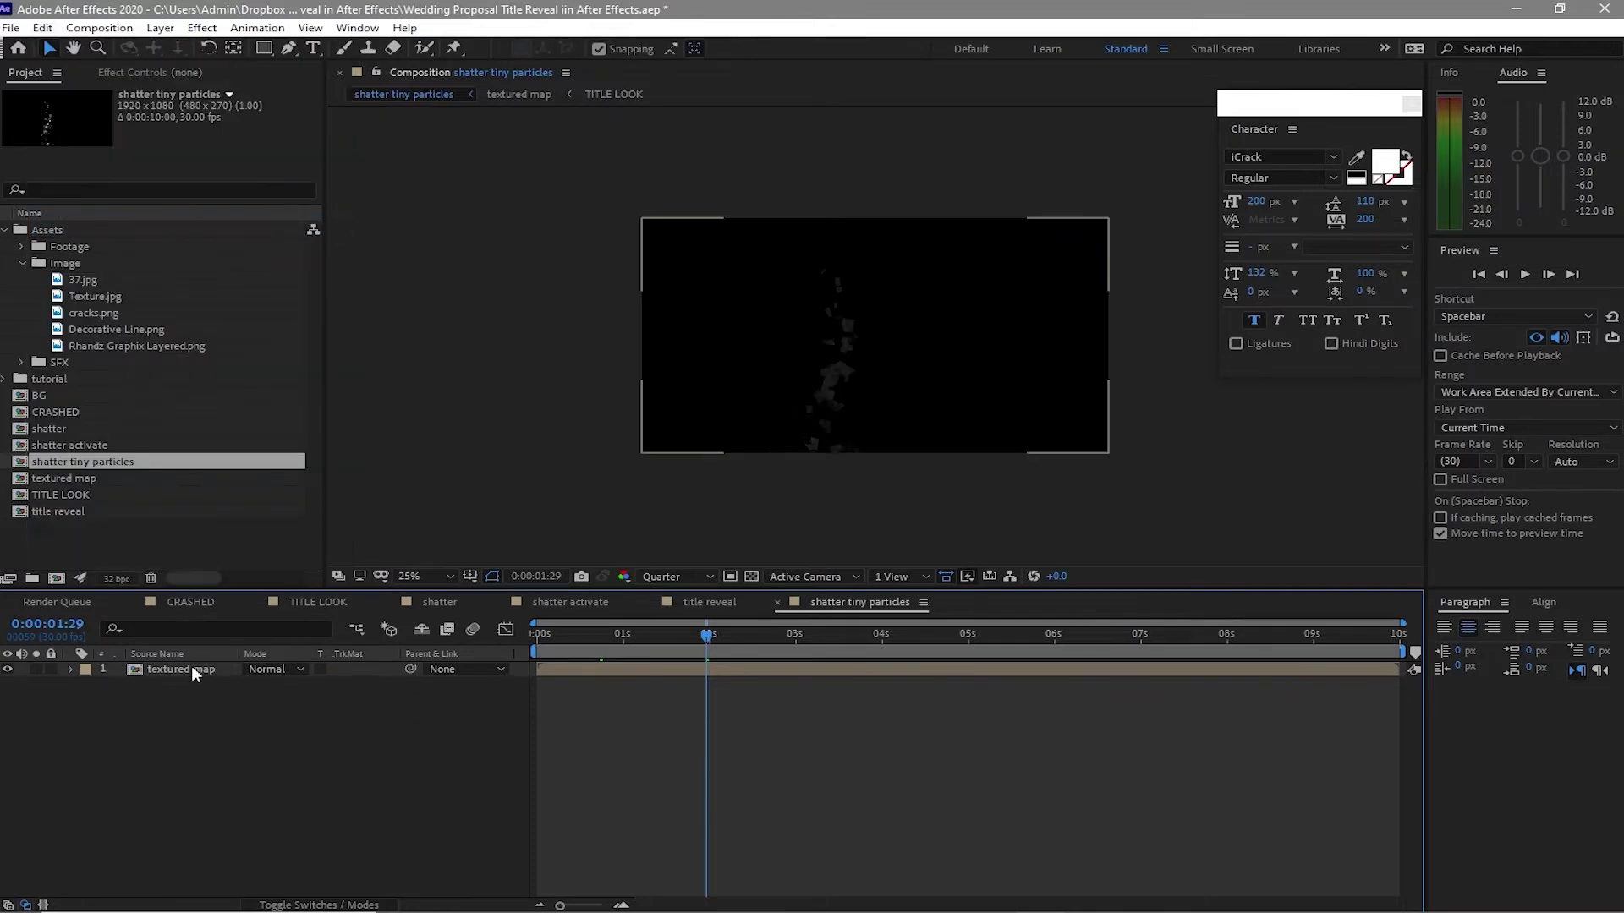
pyautogui.click(162, 72)
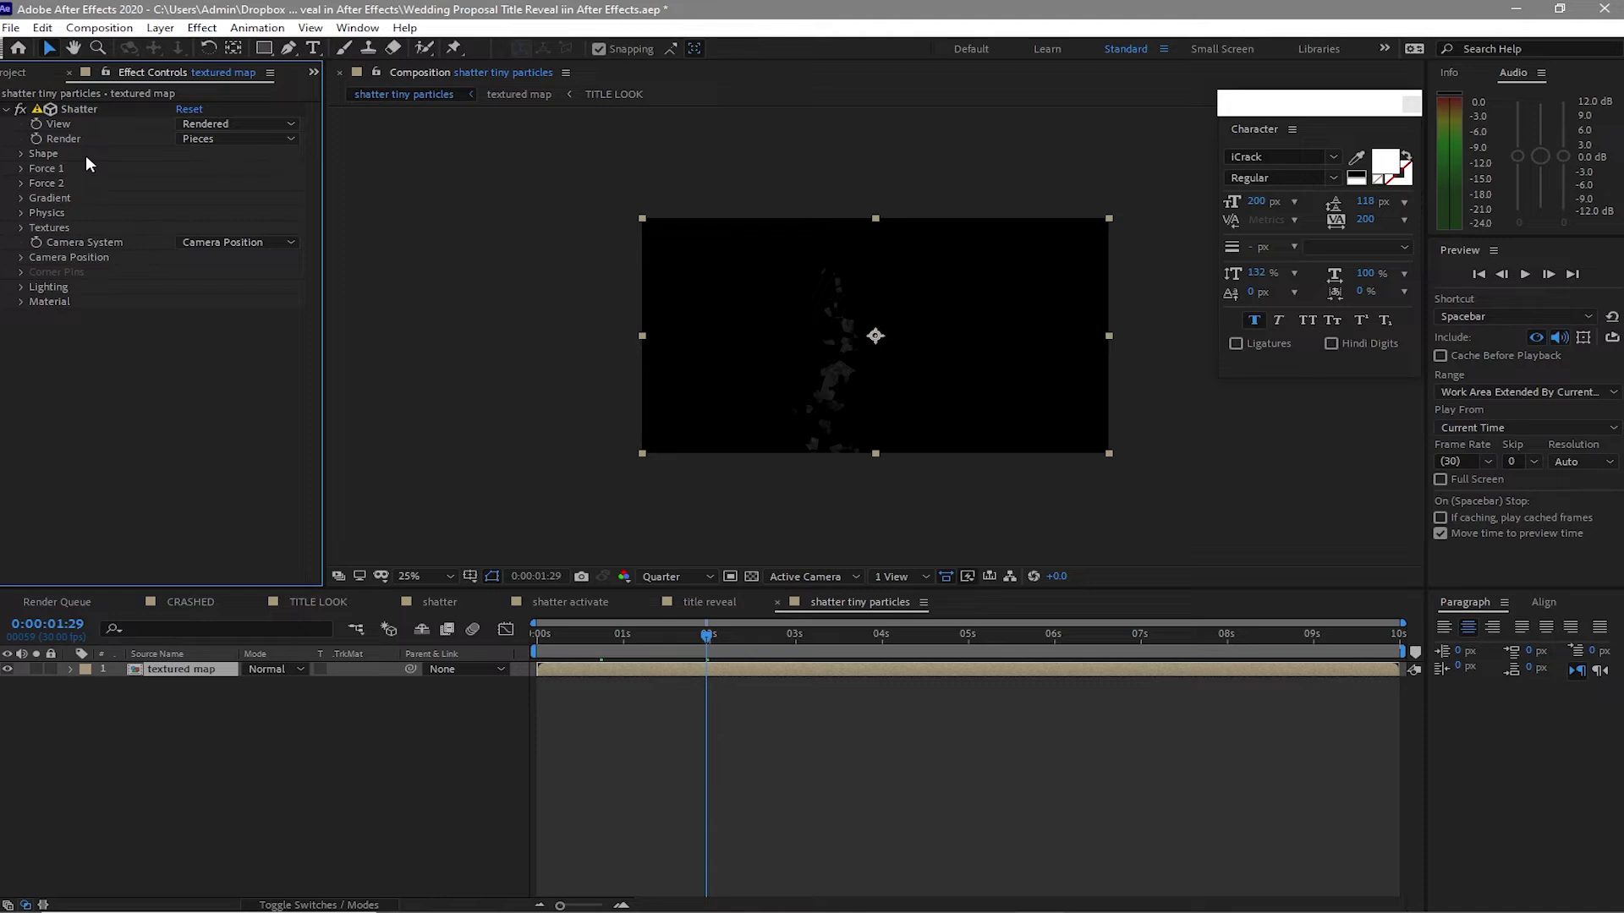
pyautogui.click(21, 287)
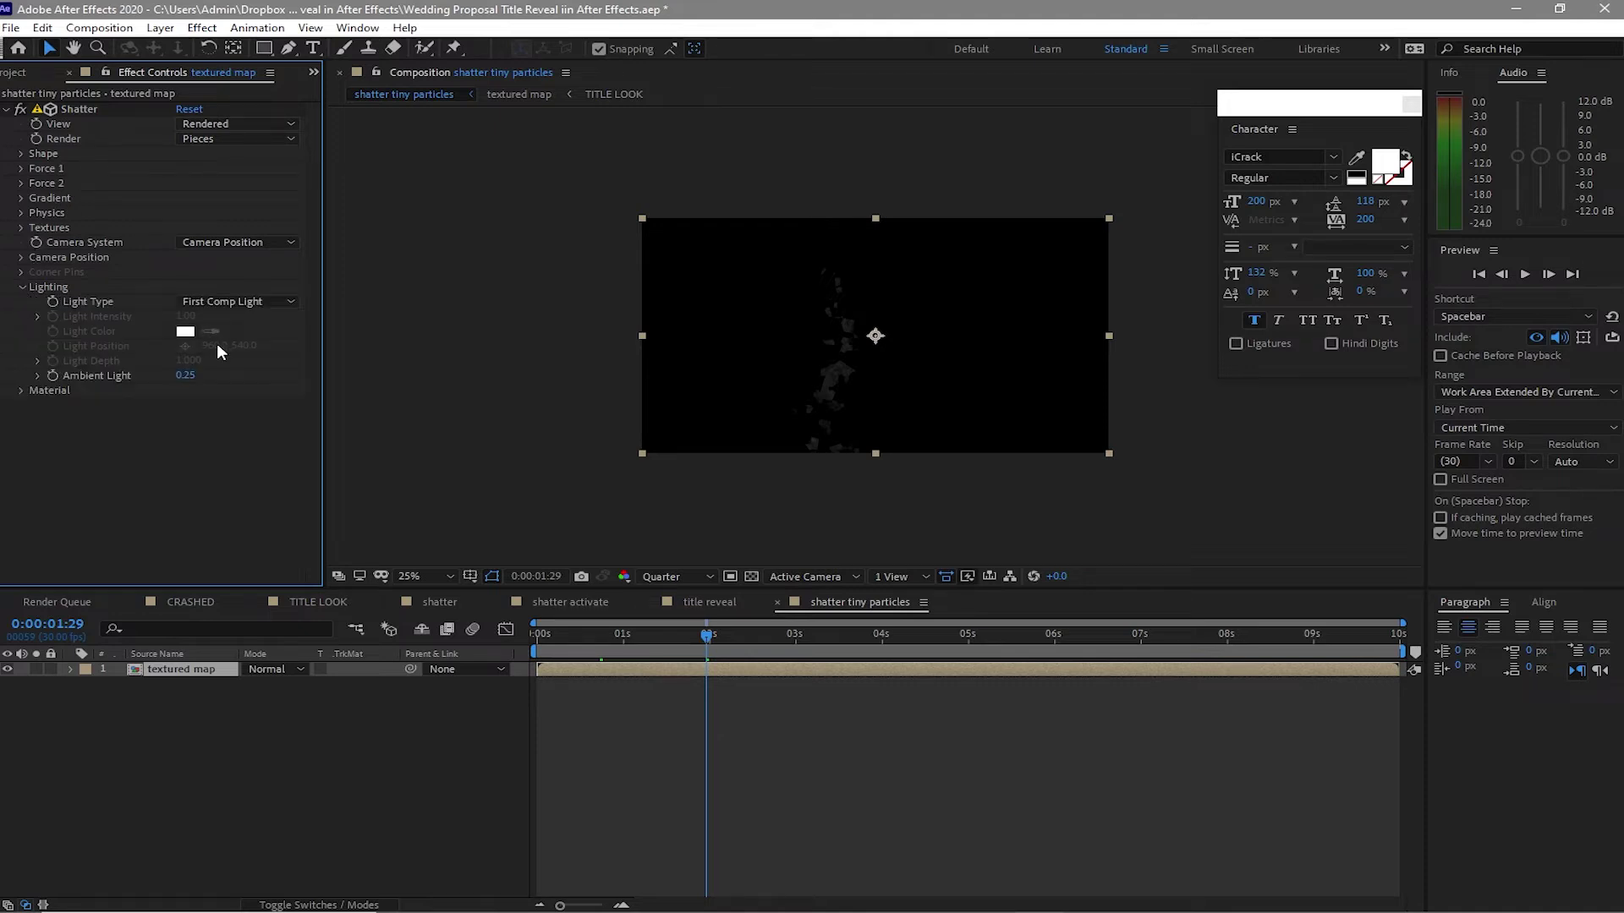
pyautogui.click(249, 302)
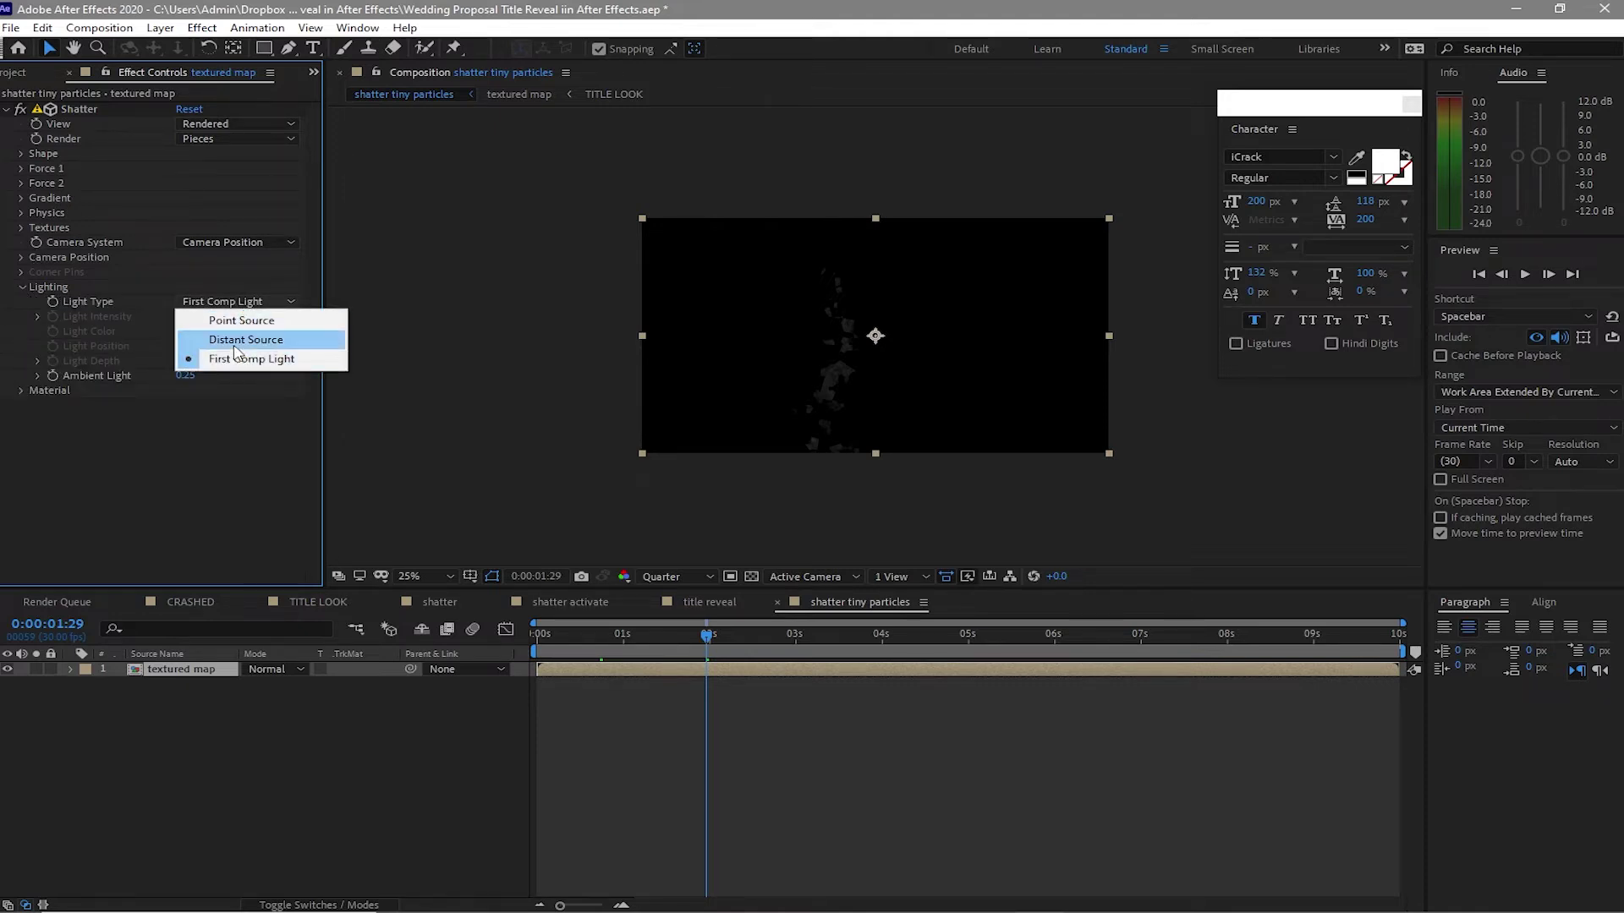
pyautogui.click(245, 340)
pyautogui.click(22, 288)
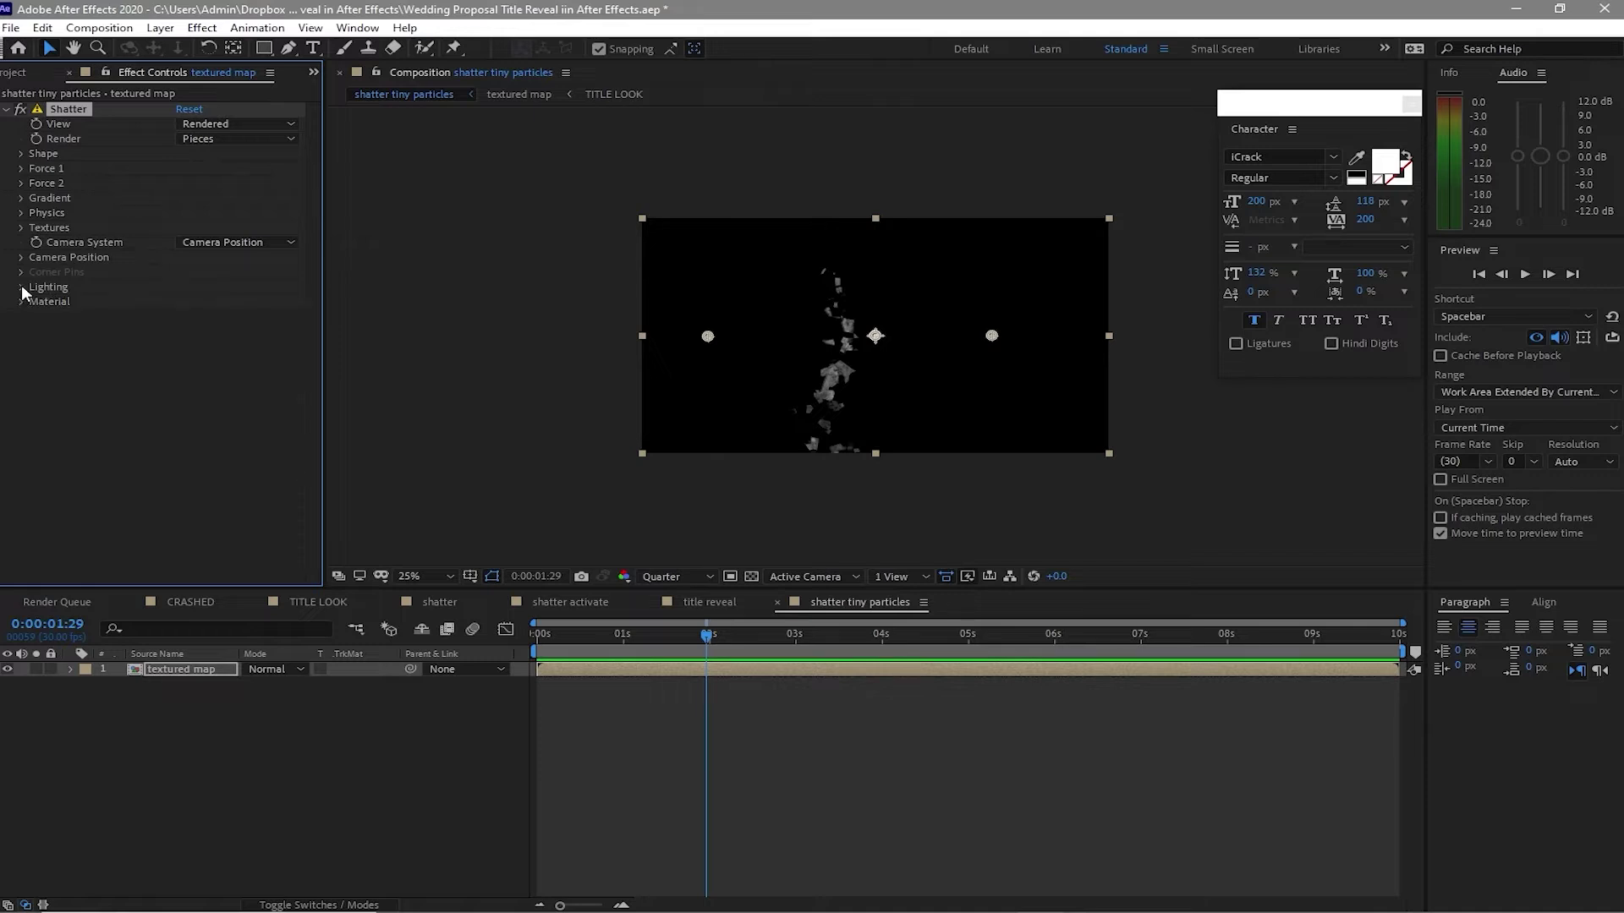
# - Set the Shatter effect's shape Repetitions to 150 and its Force 1 Strength to 1.70
pyautogui.click(22, 169)
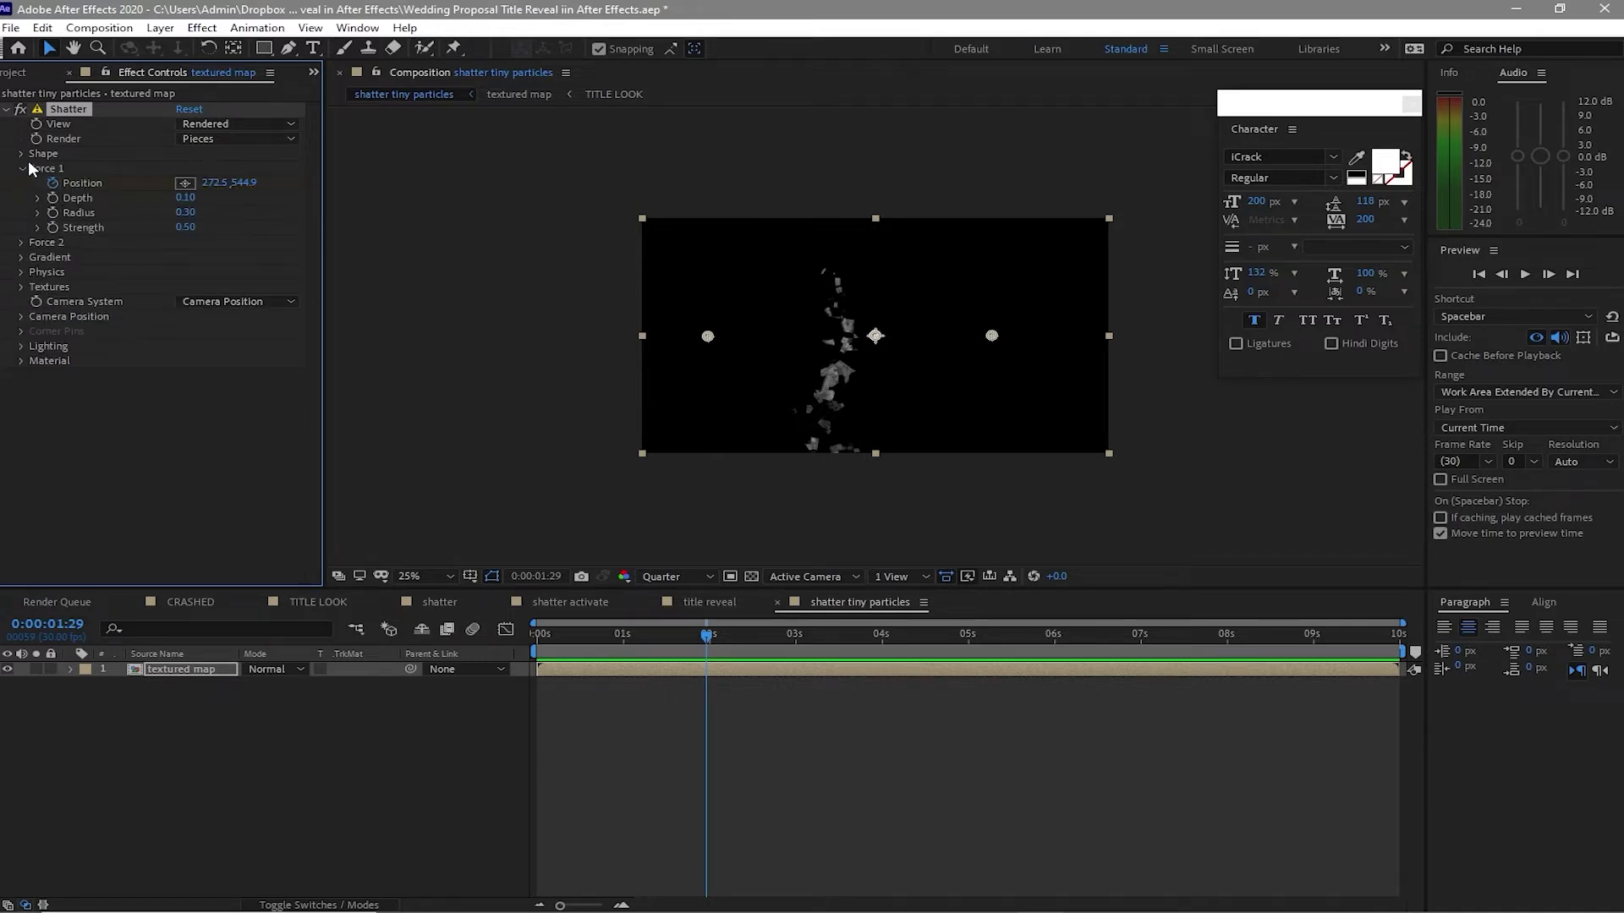
pyautogui.click(21, 153)
pyautogui.click(182, 212)
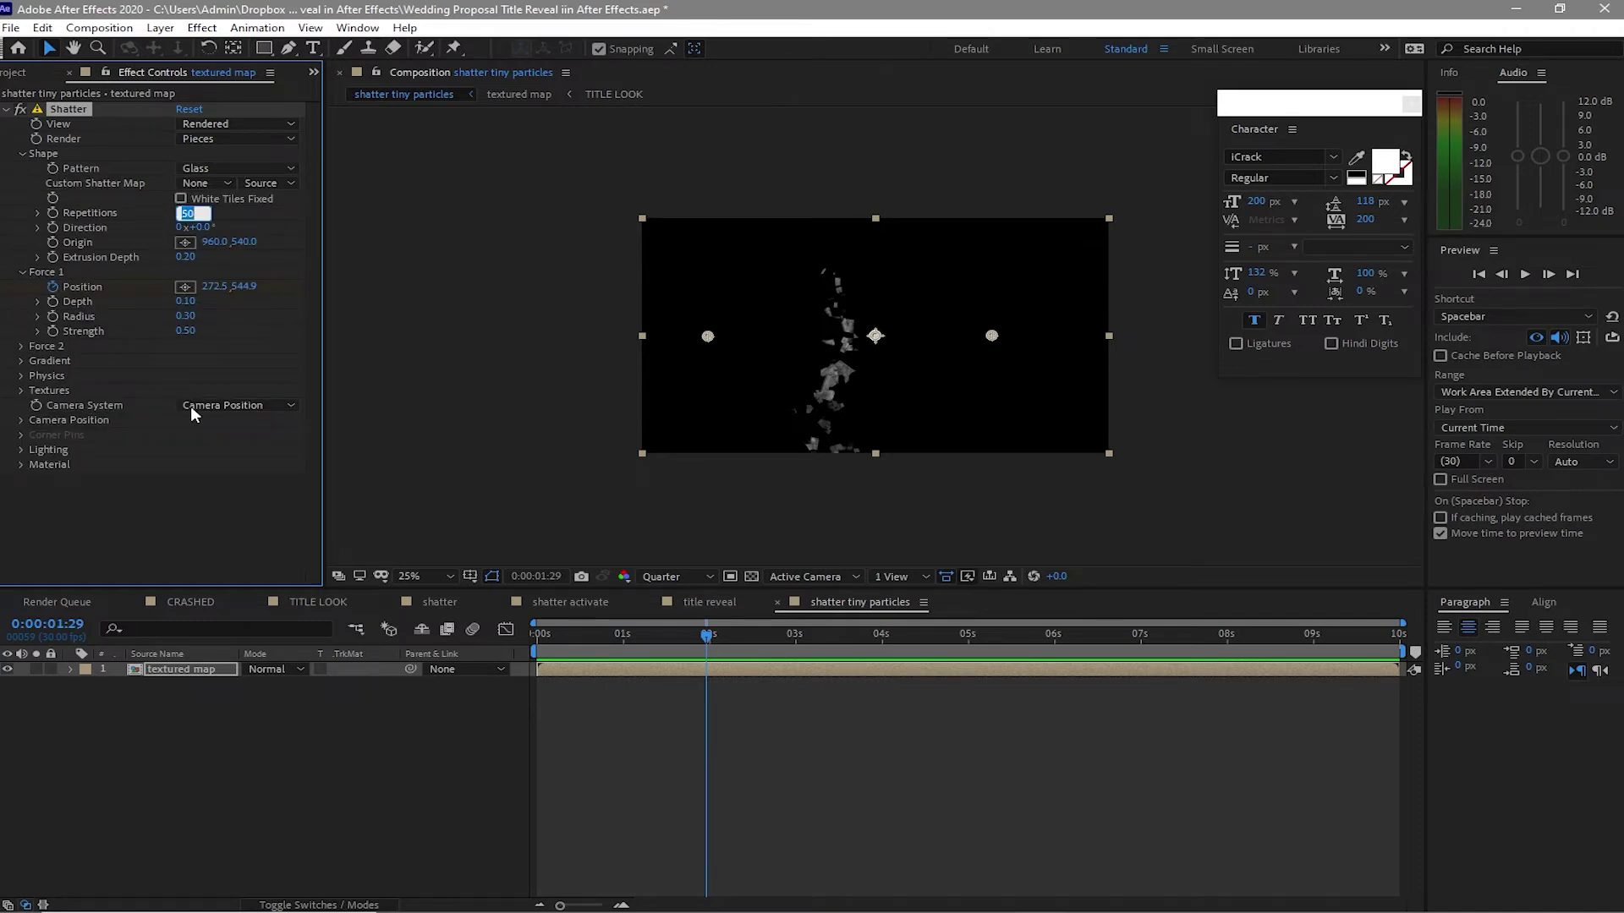
pyautogui.write('150')
pyautogui.click(186, 330)
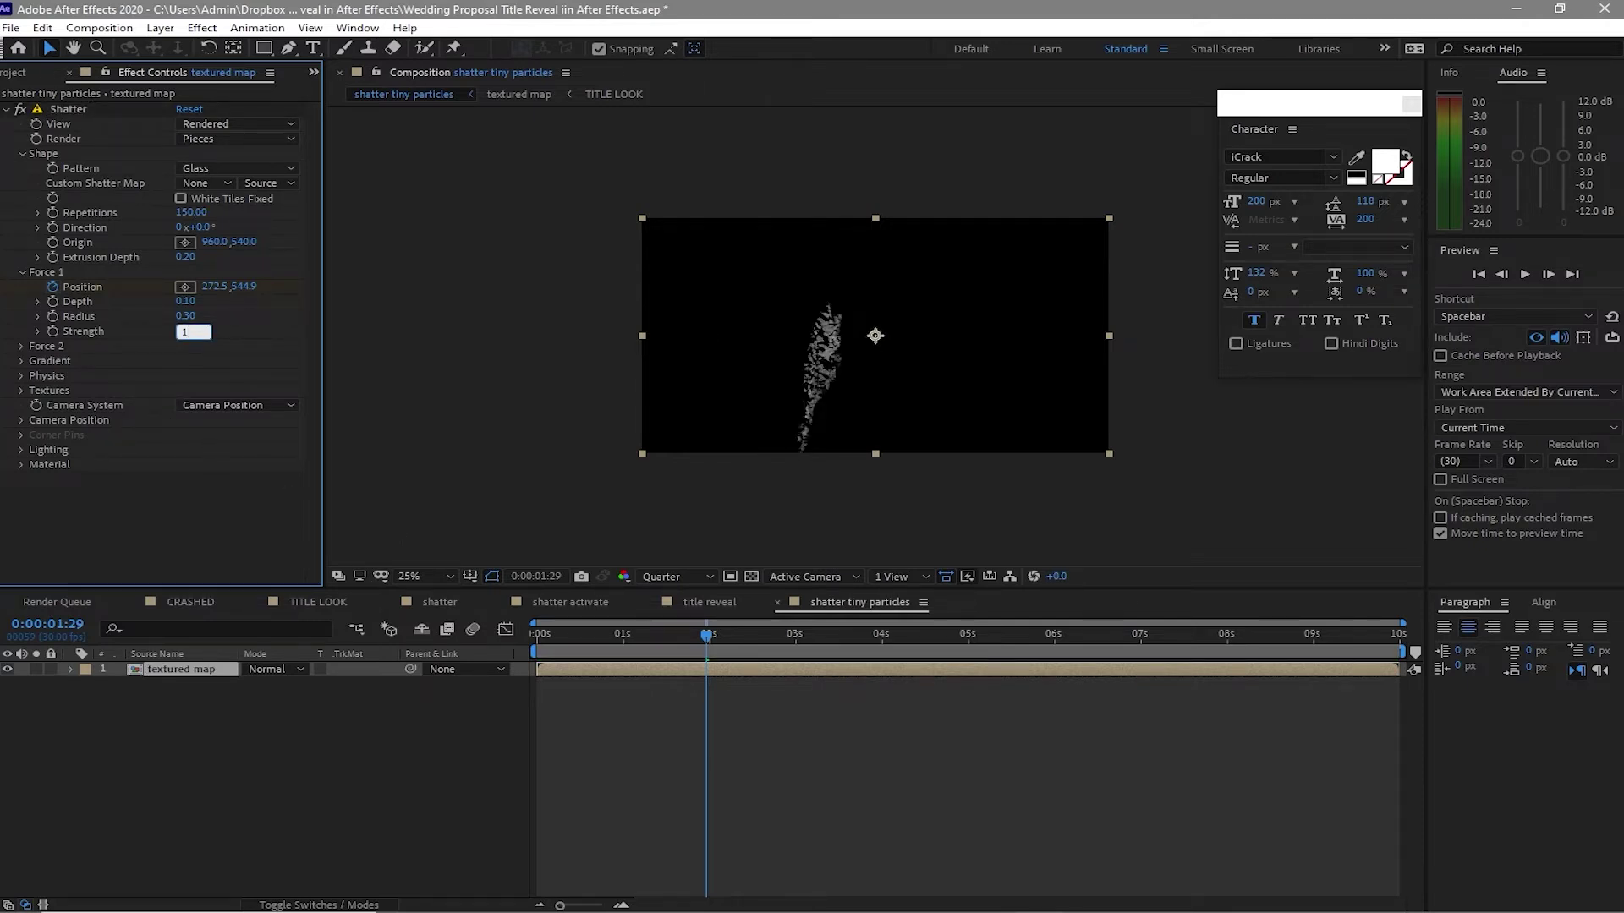
pyautogui.click(195, 440)
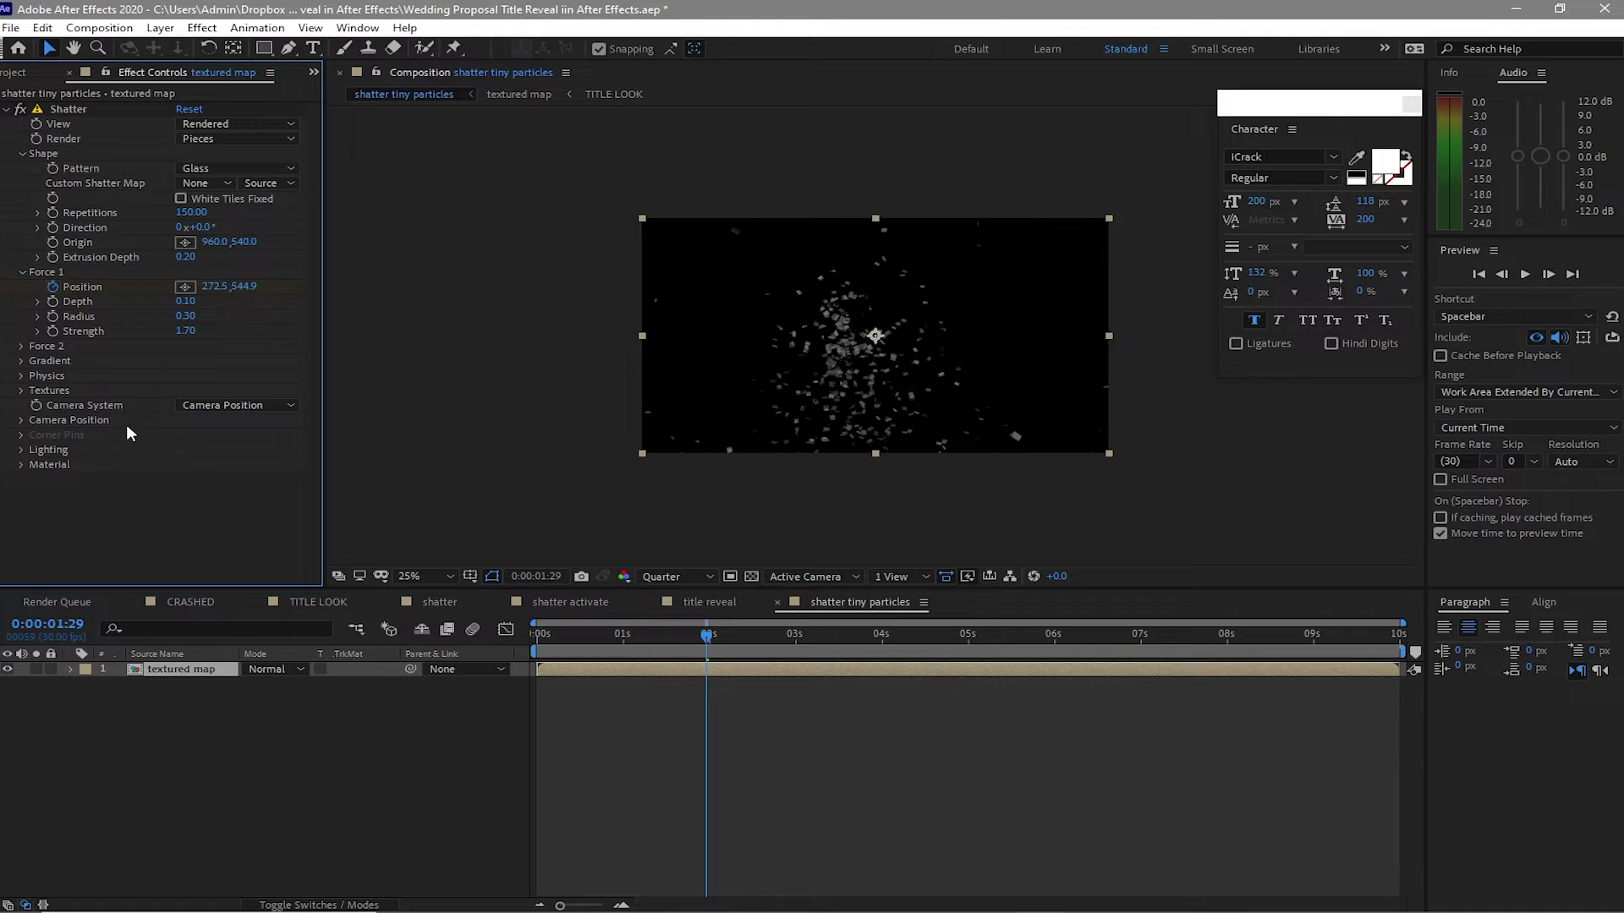
pyautogui.click(22, 273)
pyautogui.click(22, 154)
pyautogui.click(6, 110)
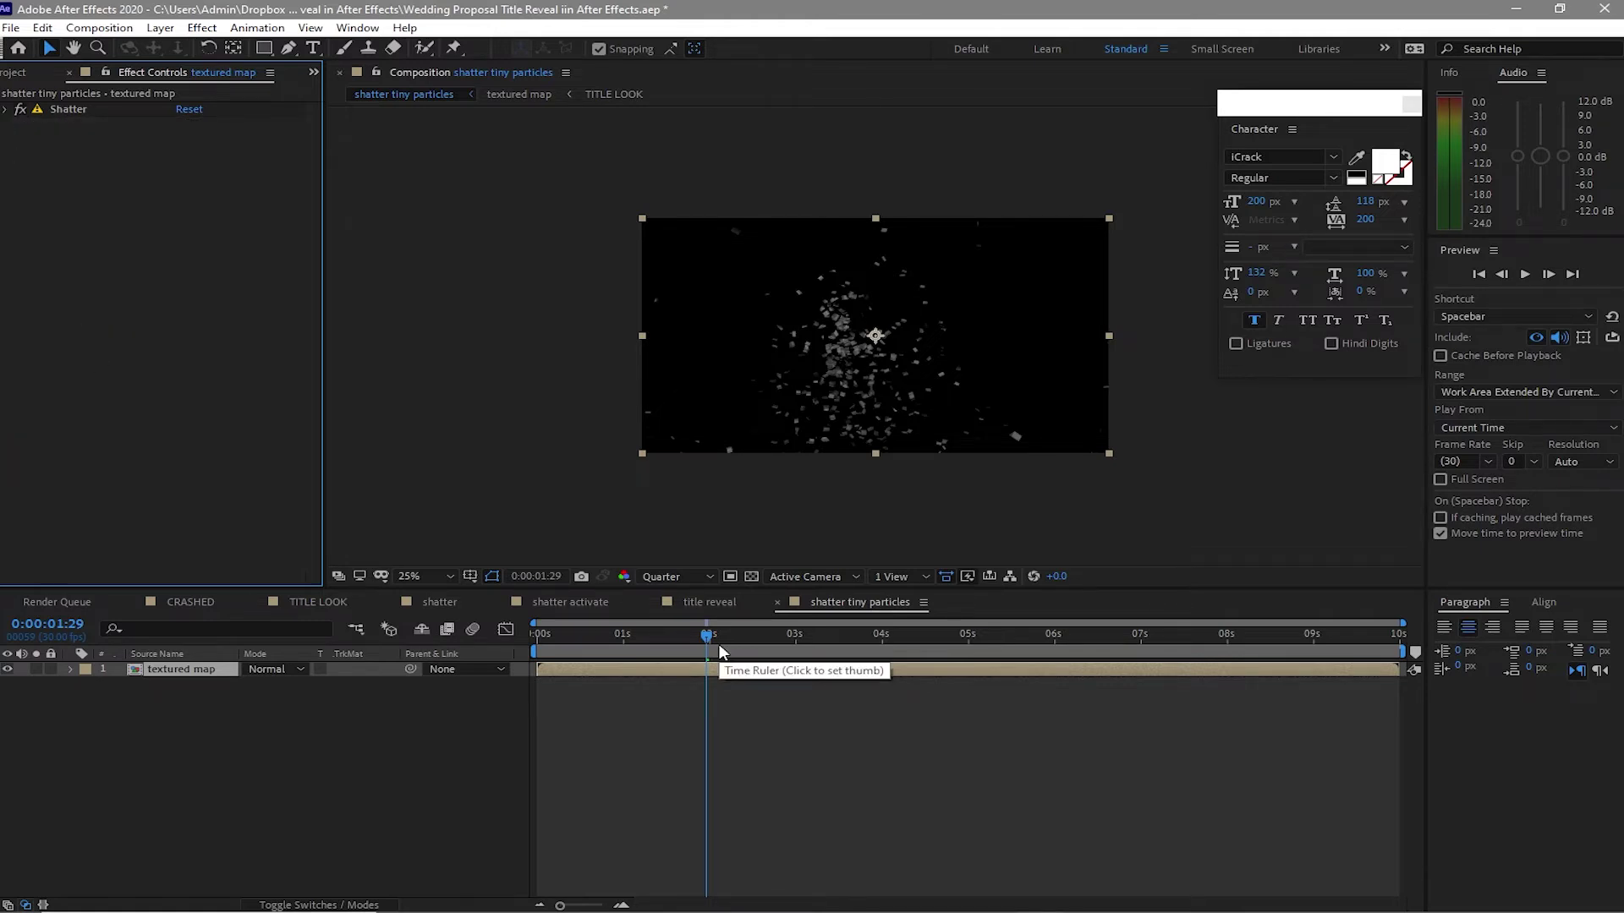
# - Apply a Simple Choker effect to the textured map layer and set Choke Matte to 4
pyautogui.click(203, 27)
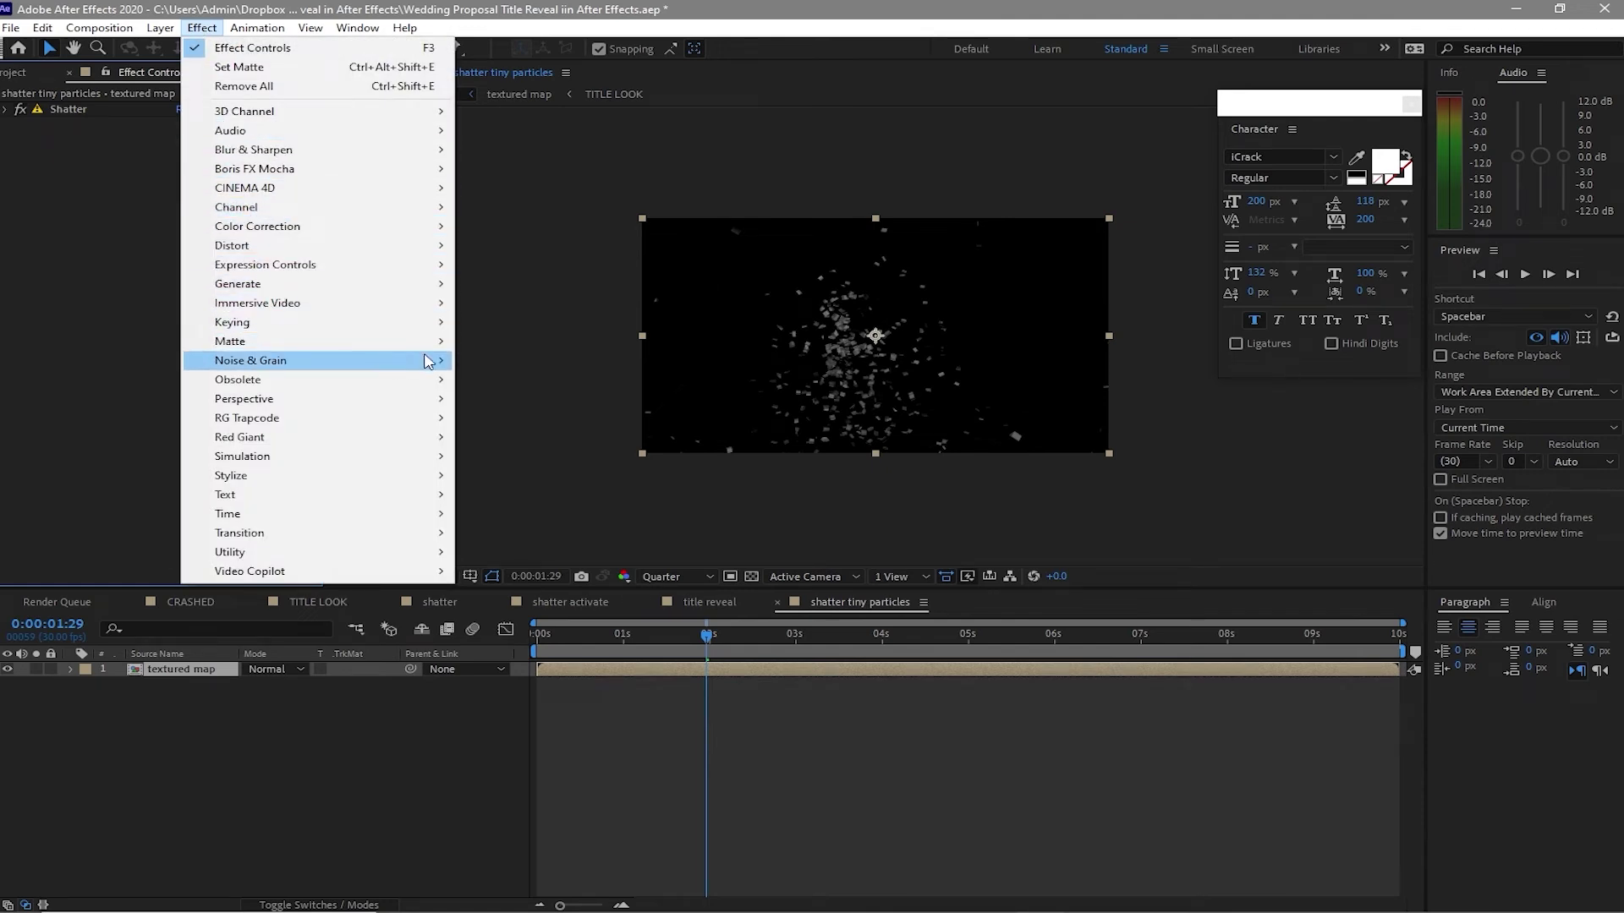
pyautogui.moveTo(436, 343)
pyautogui.click(493, 418)
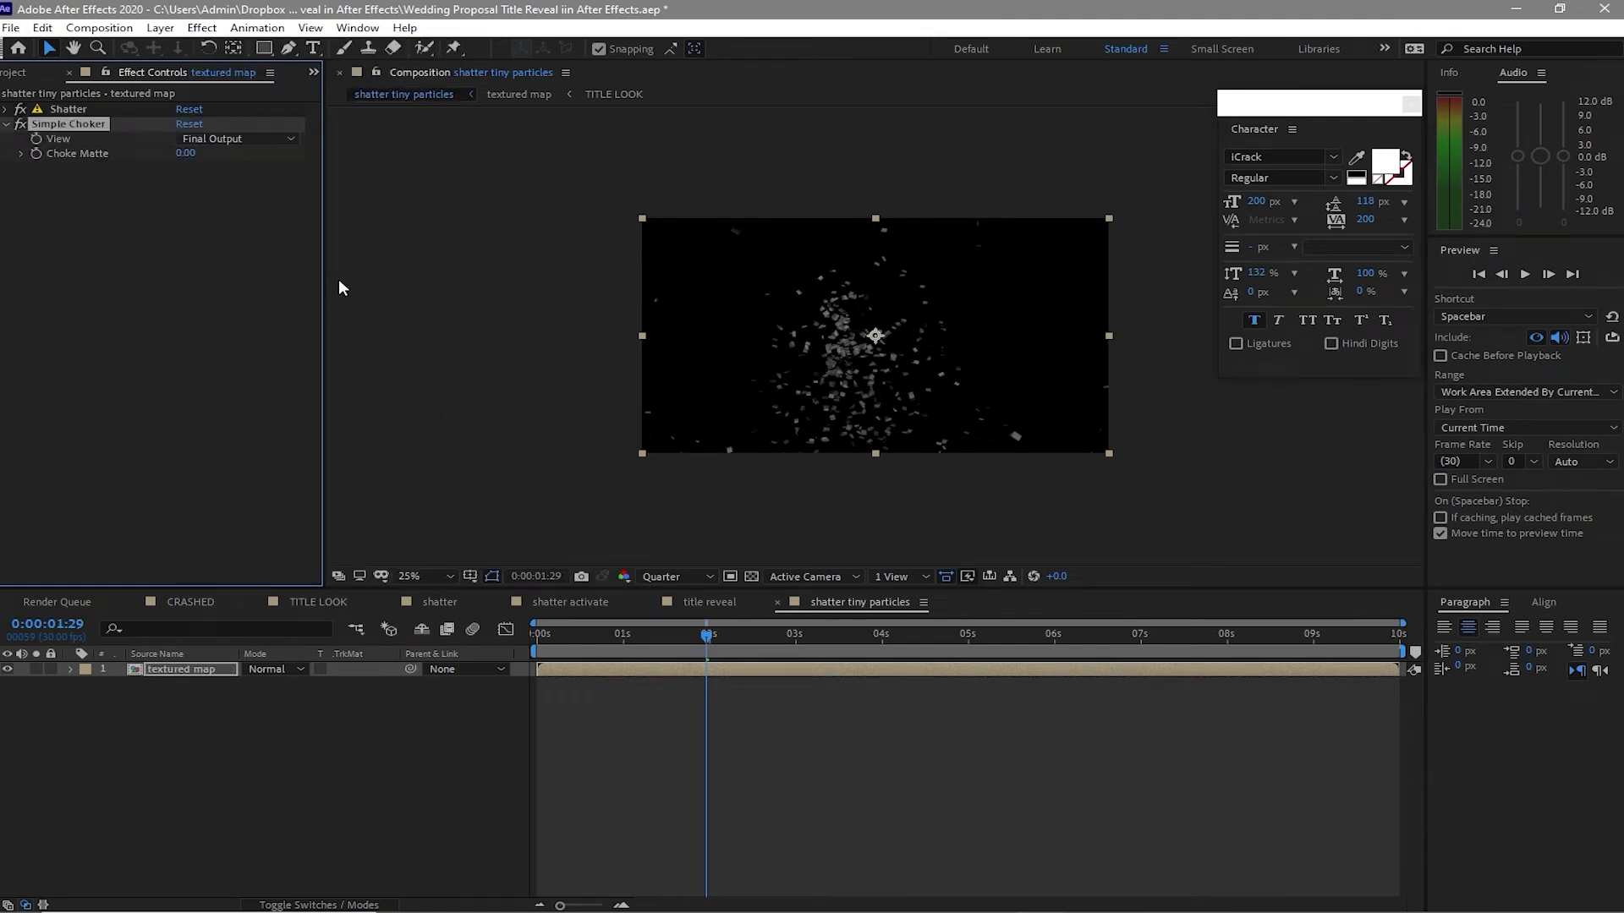
pyautogui.click(184, 153)
pyautogui.write('3')
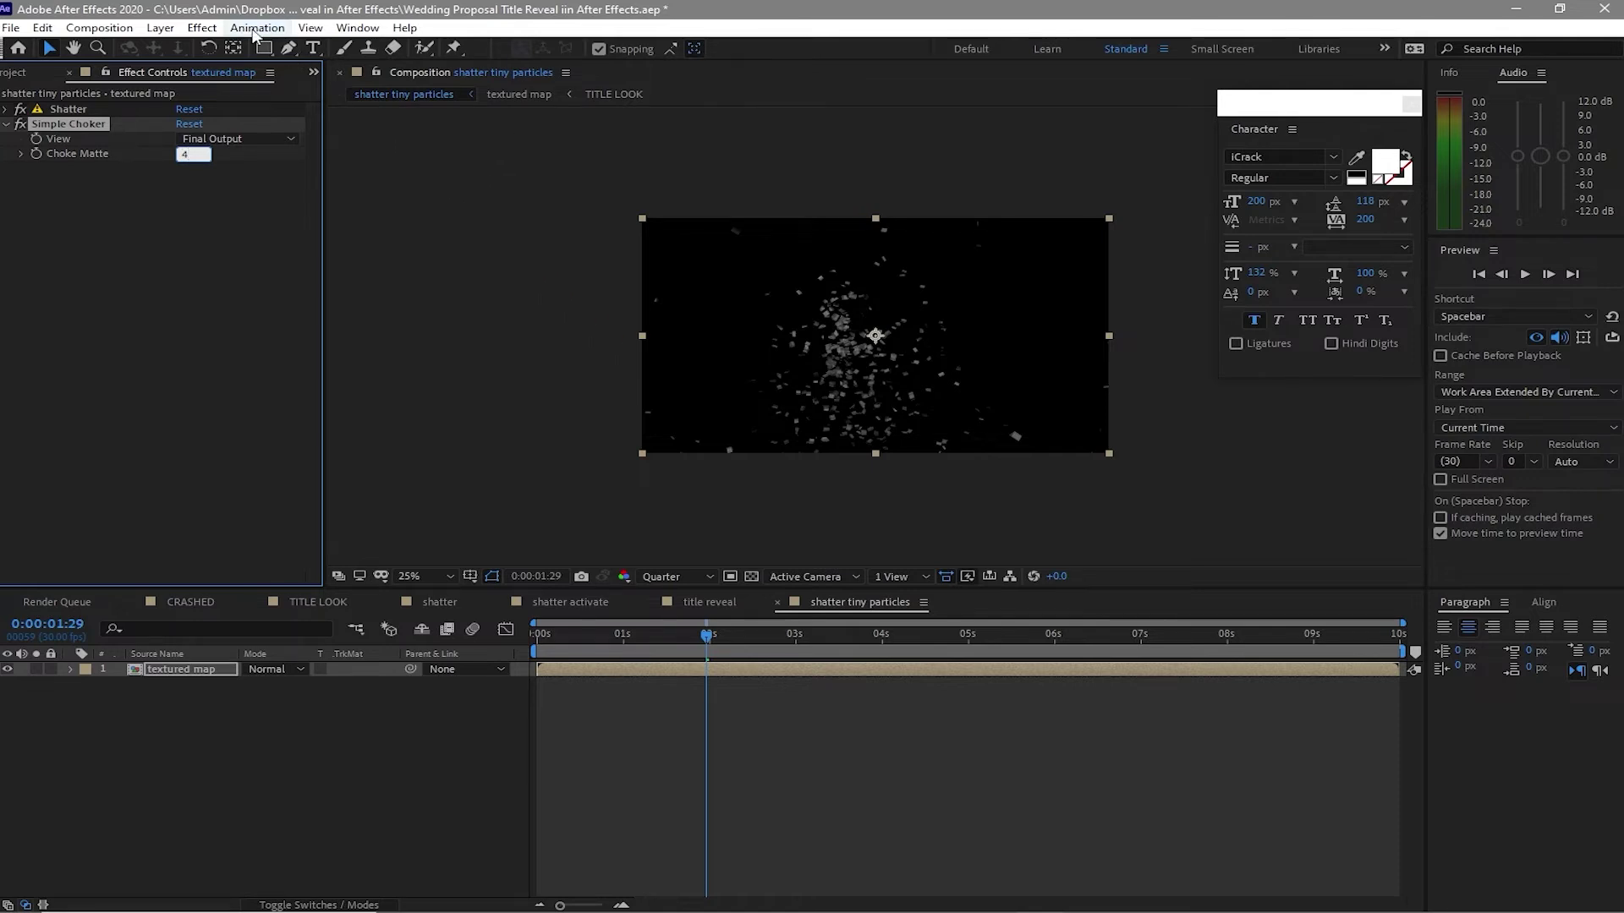
# - Apply an Invert effect to the textured map layer and set its Channel to Alpha
pyautogui.click(201, 28)
pyautogui.moveTo(235, 207)
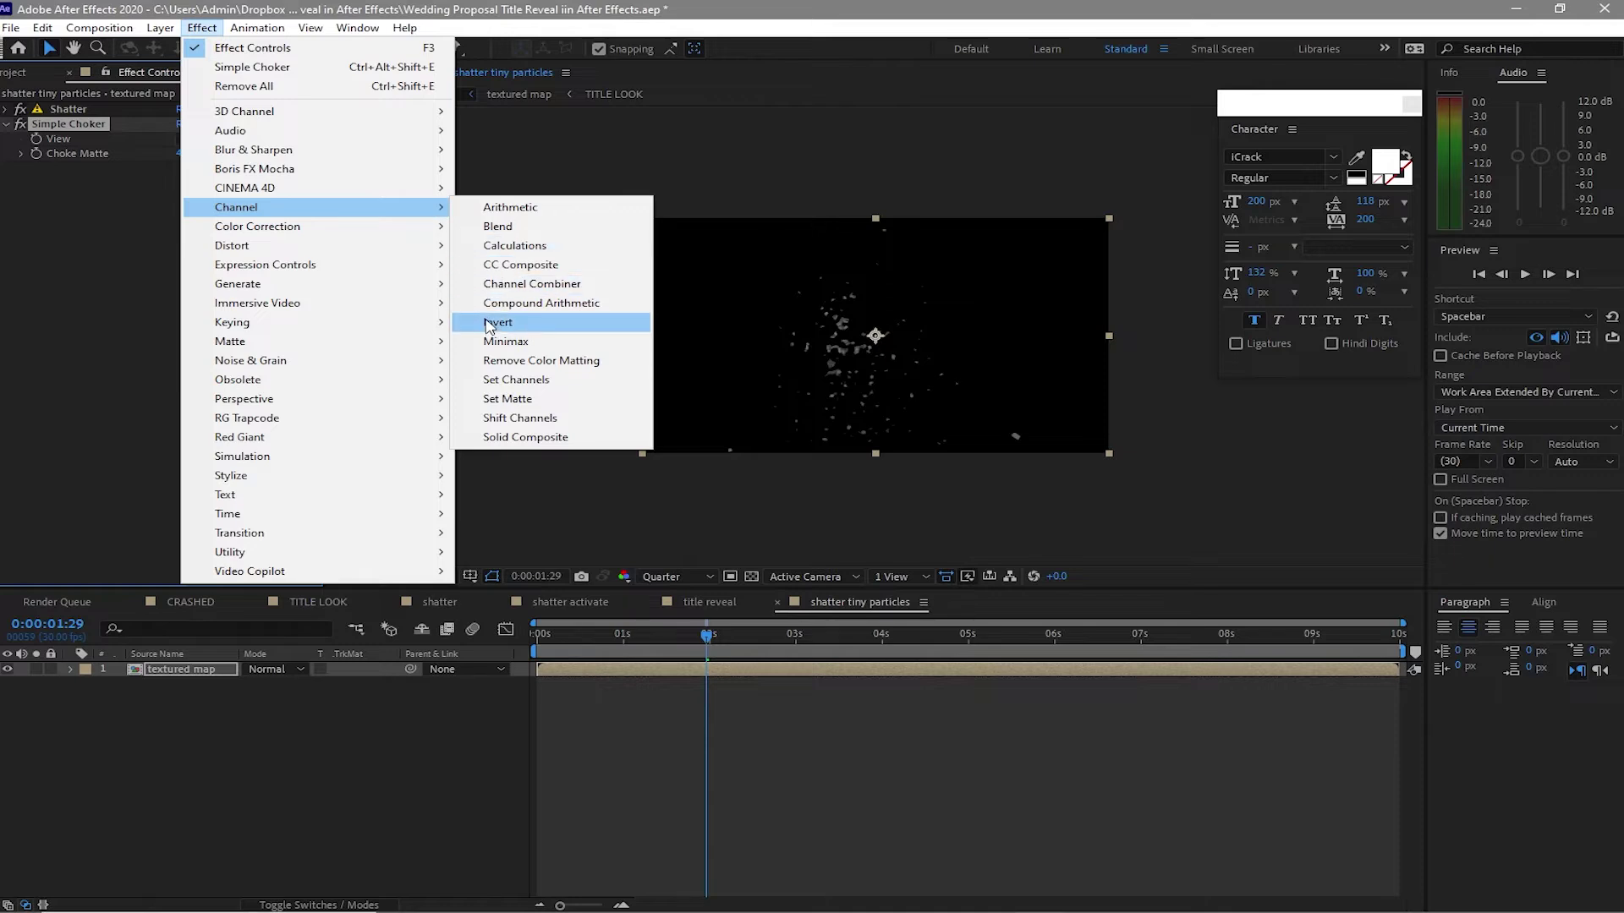
pyautogui.click(491, 323)
pyautogui.click(229, 184)
pyautogui.click(224, 443)
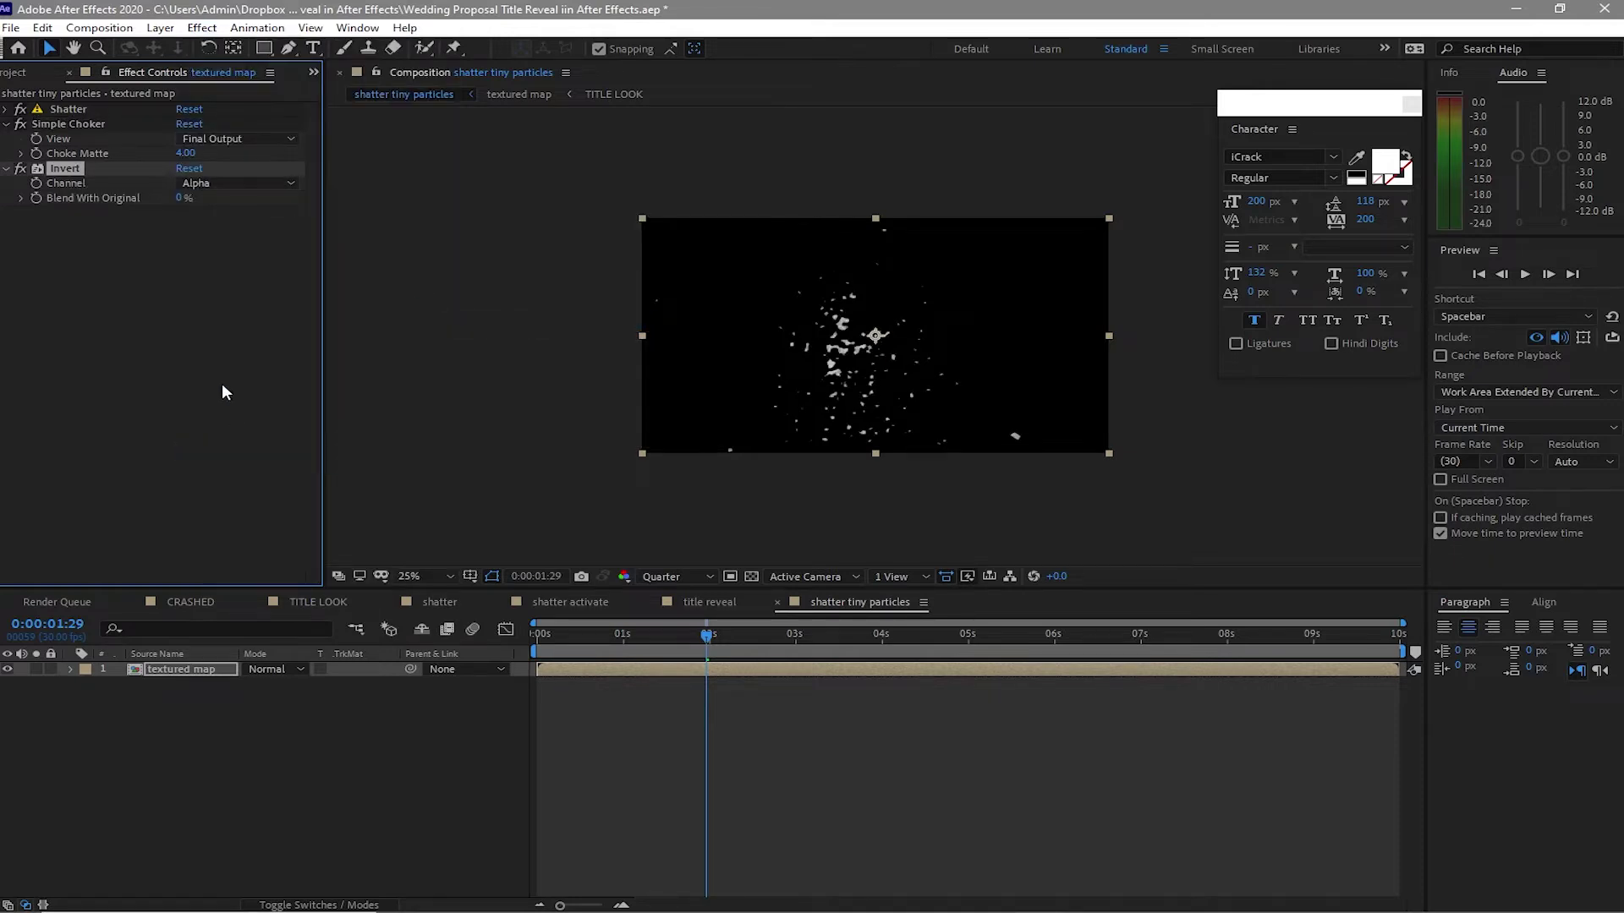
# - Apply a Set Matte effect to the textured map layer below the Invert effect
pyautogui.click(202, 28)
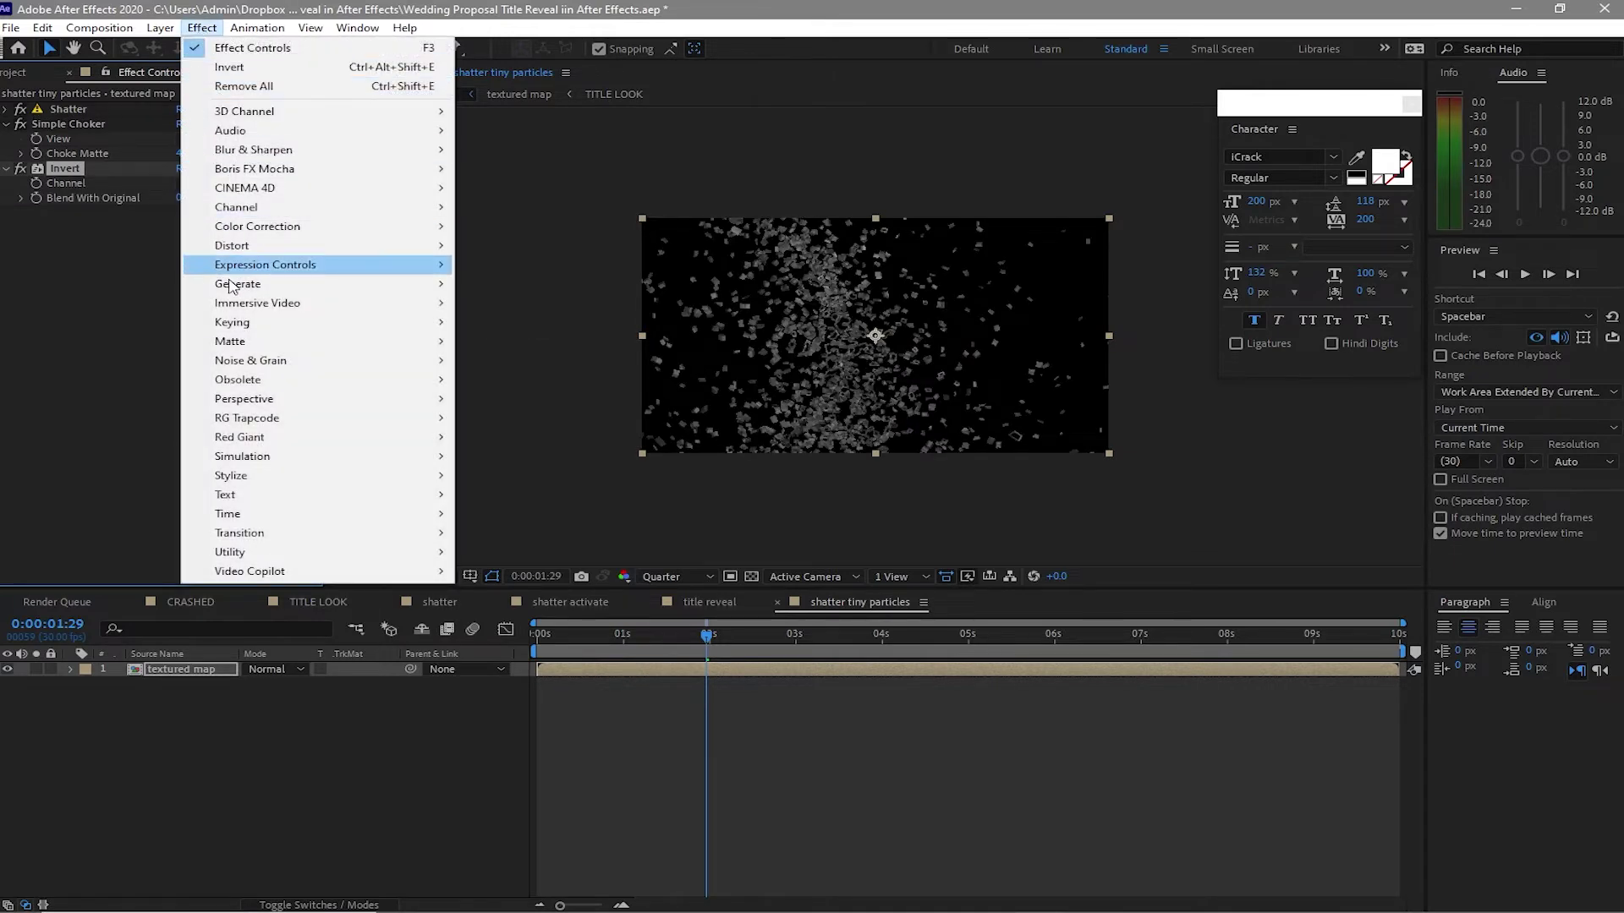
pyautogui.moveTo(294, 208)
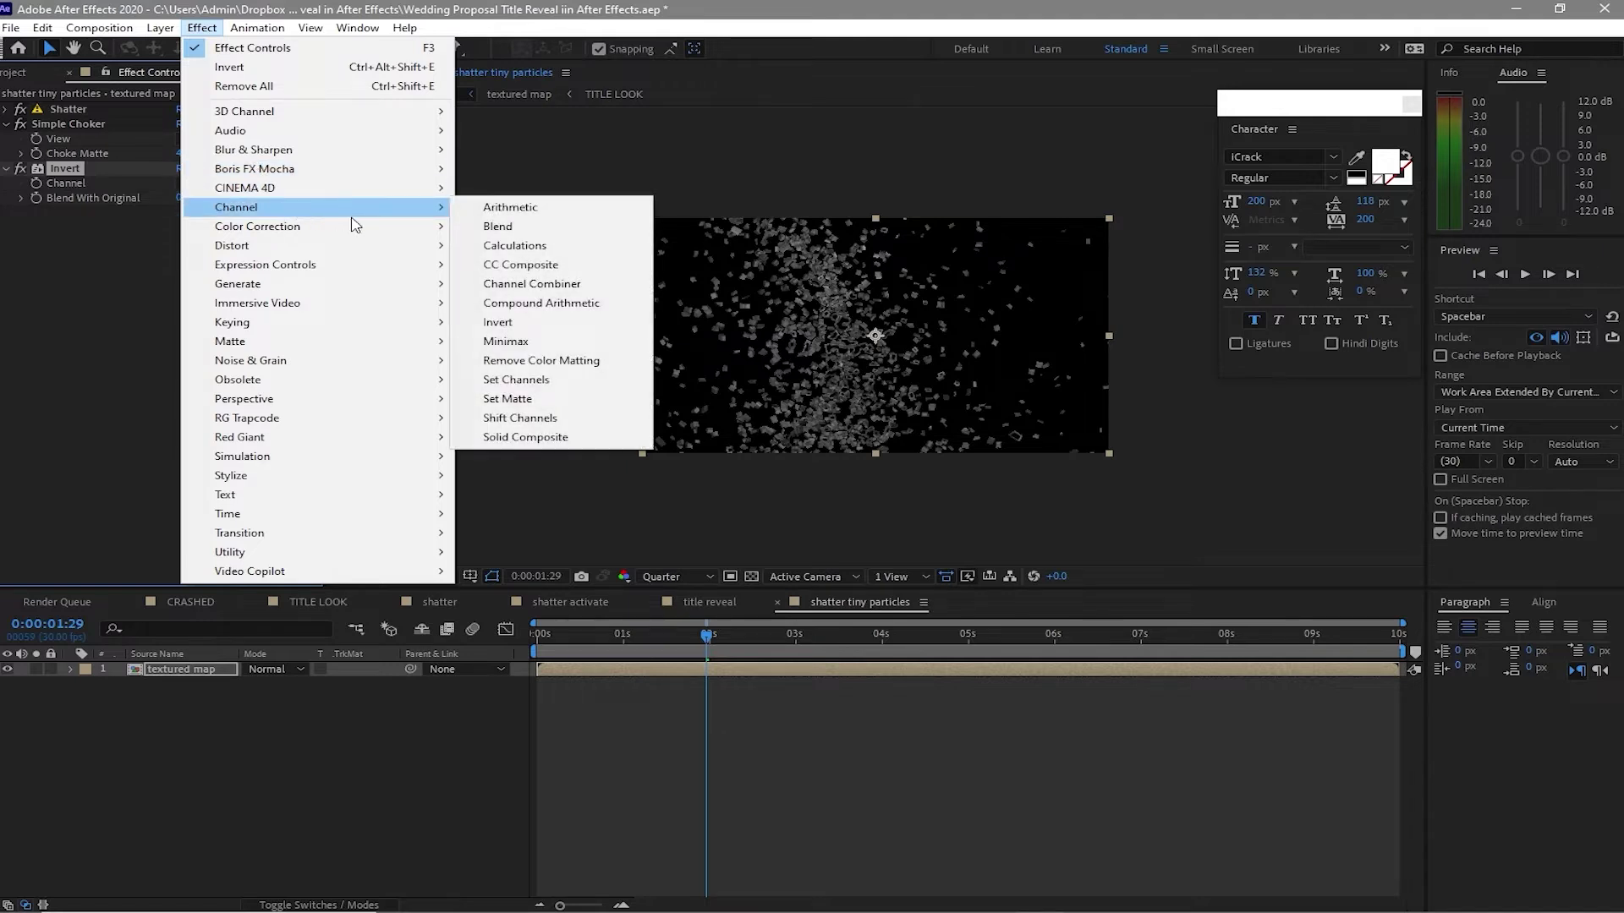
pyautogui.click(507, 399)
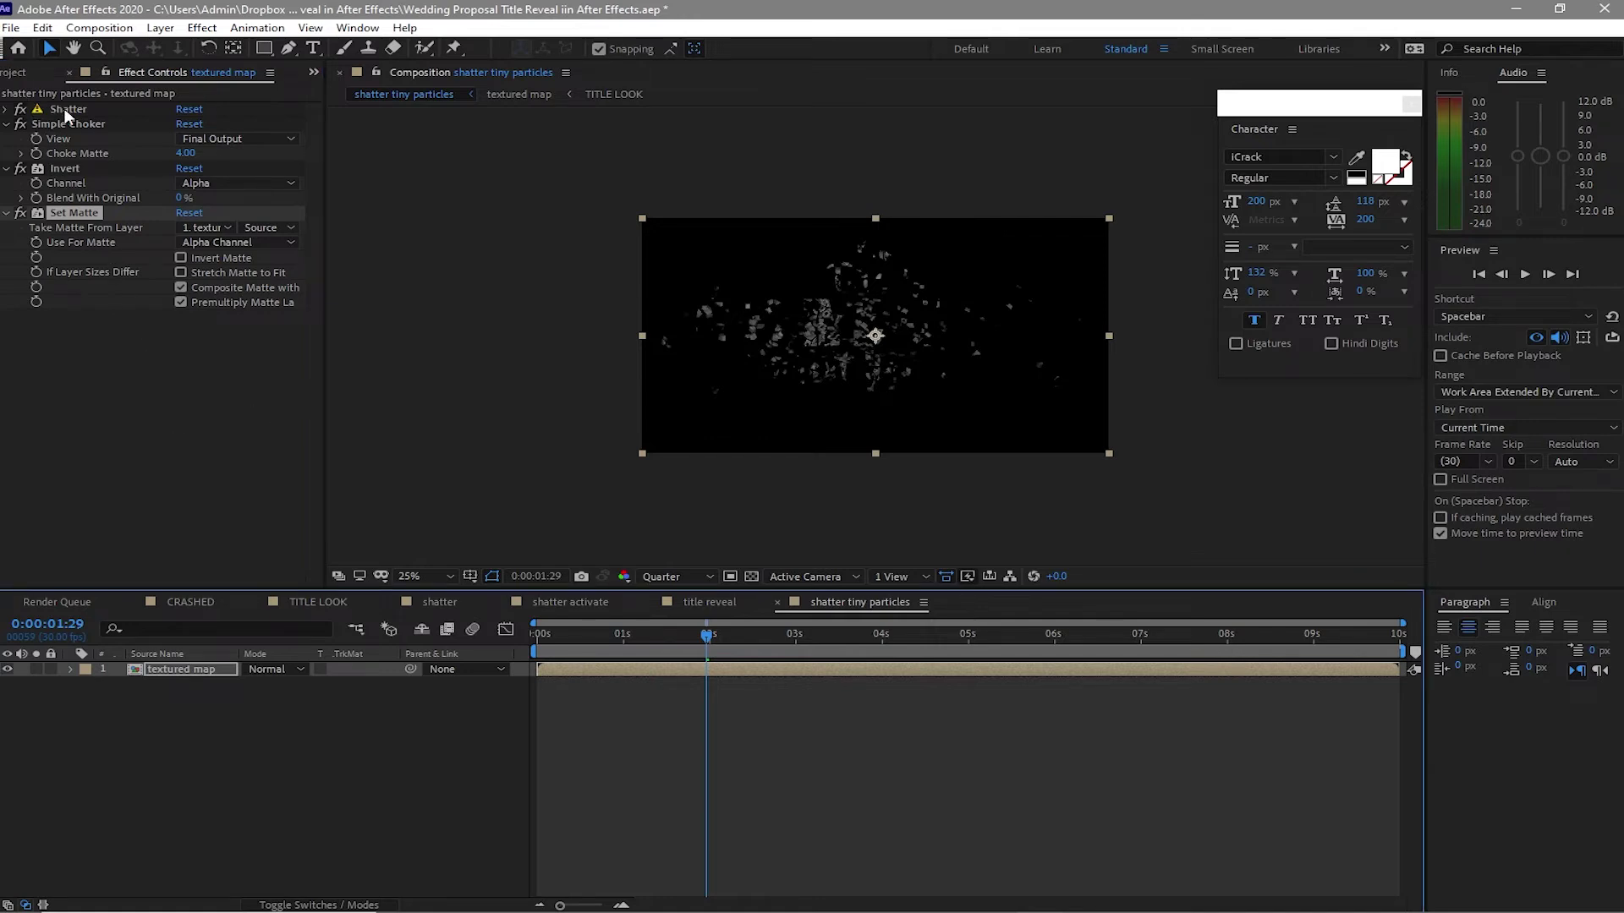
# - Move the Shatter effect below Set Matte in the textured map layer's effect stack
pyautogui.moveTo(66, 115); pyautogui.dragTo(95, 328)
pyautogui.click(7, 302)
pyautogui.press('.')
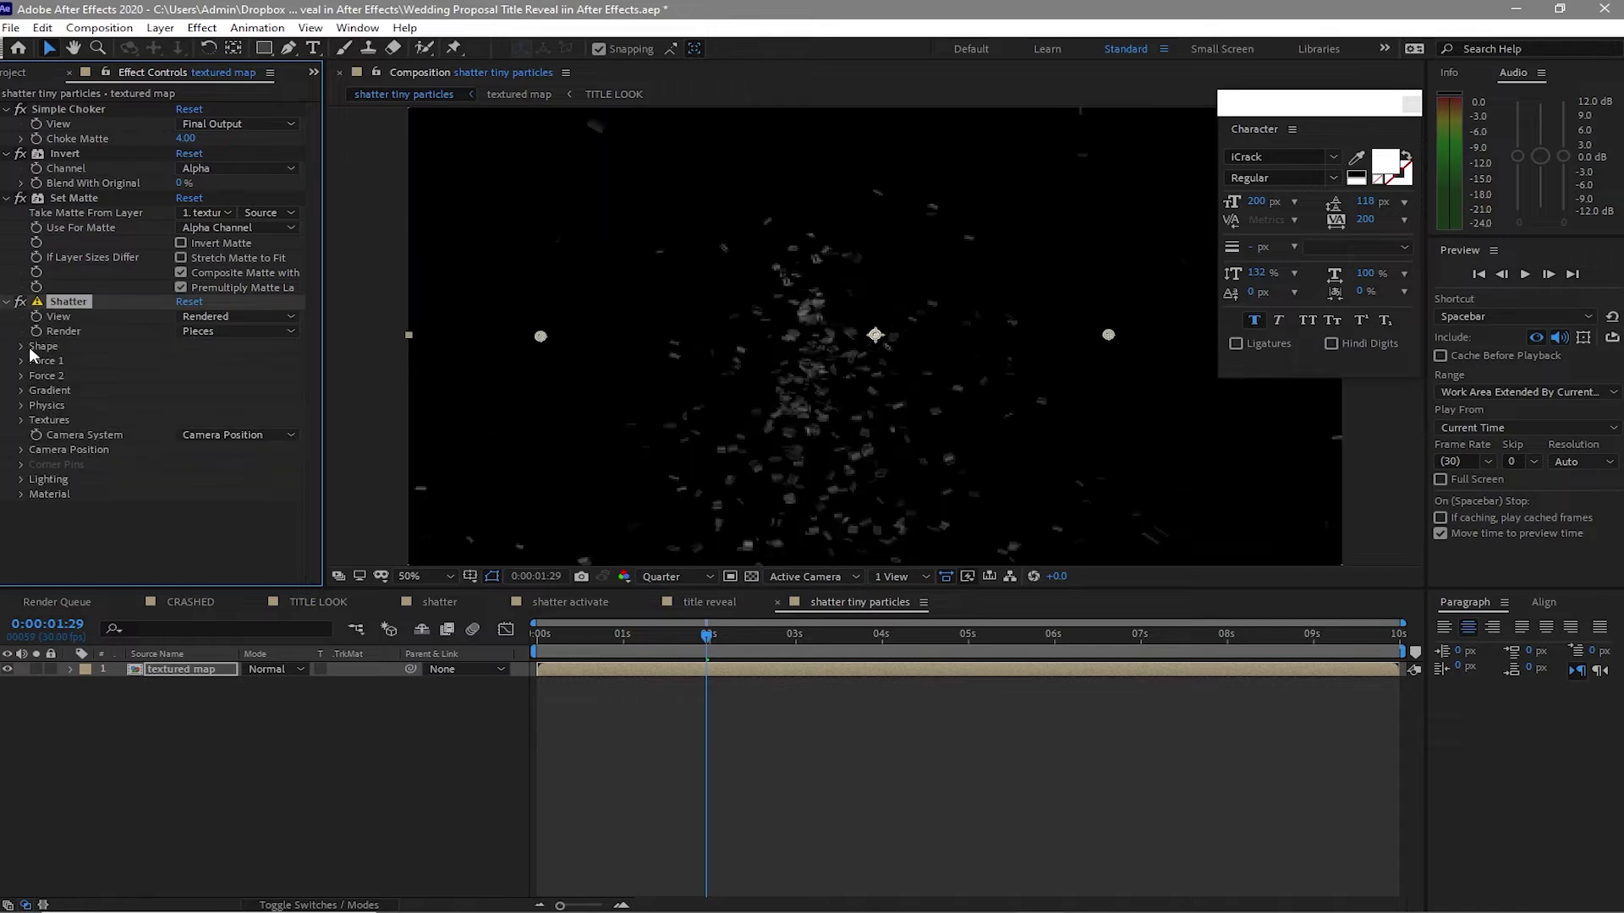
# - Set the Shatter shape Pattern to Crescents, Repetitions to 200 and Extrusion Depth to 0.2
pyautogui.click(23, 346)
pyautogui.click(216, 364)
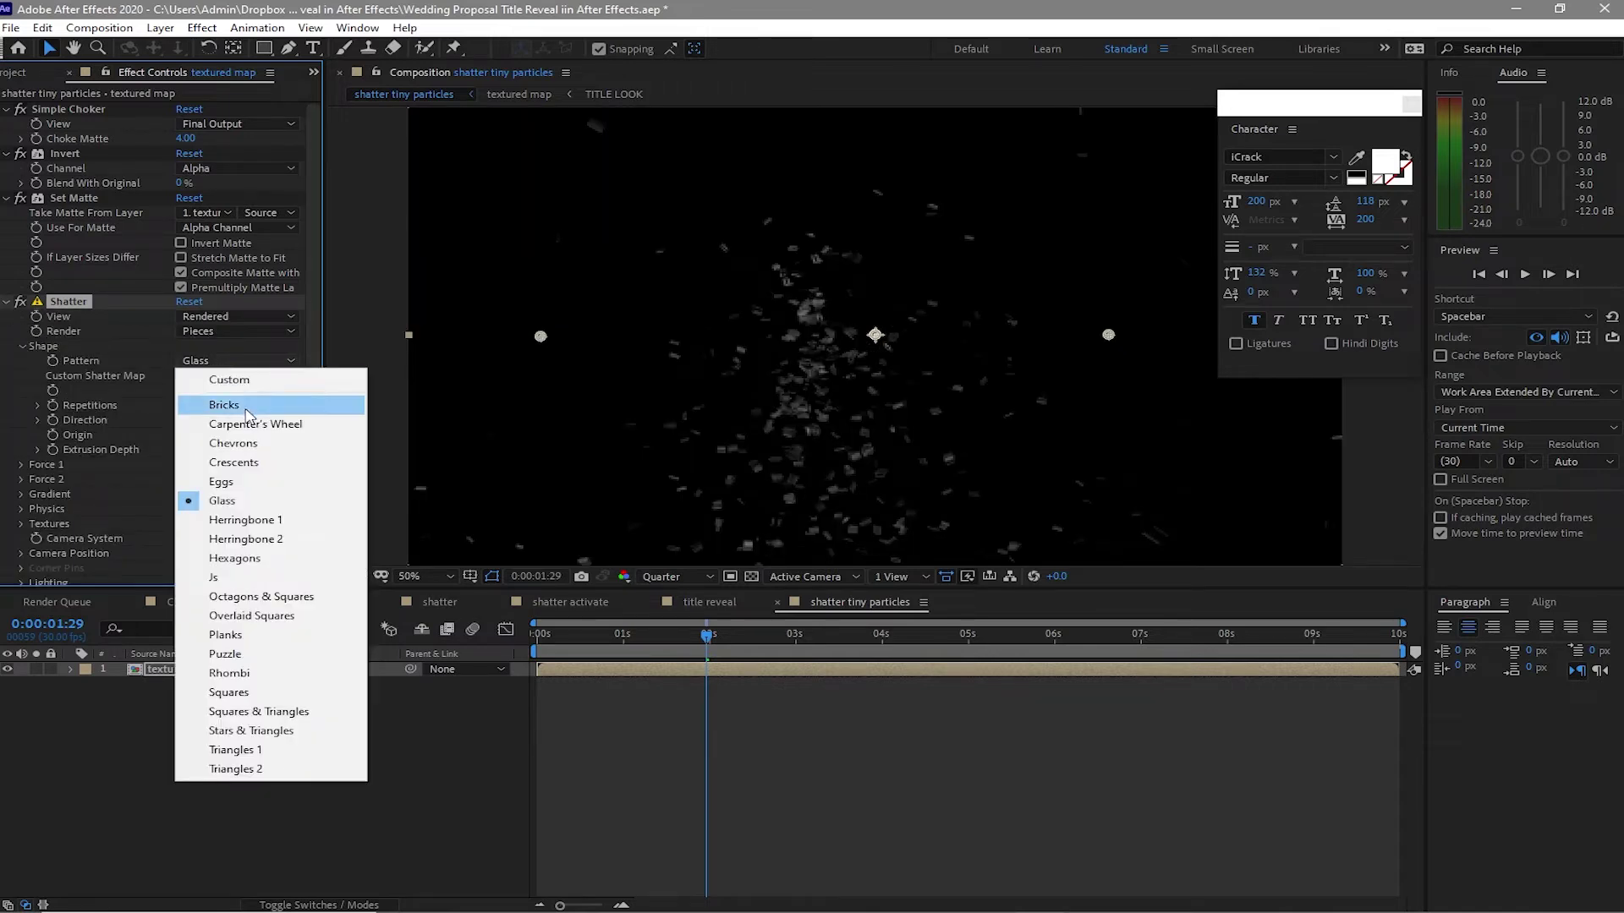
pyautogui.click(251, 464)
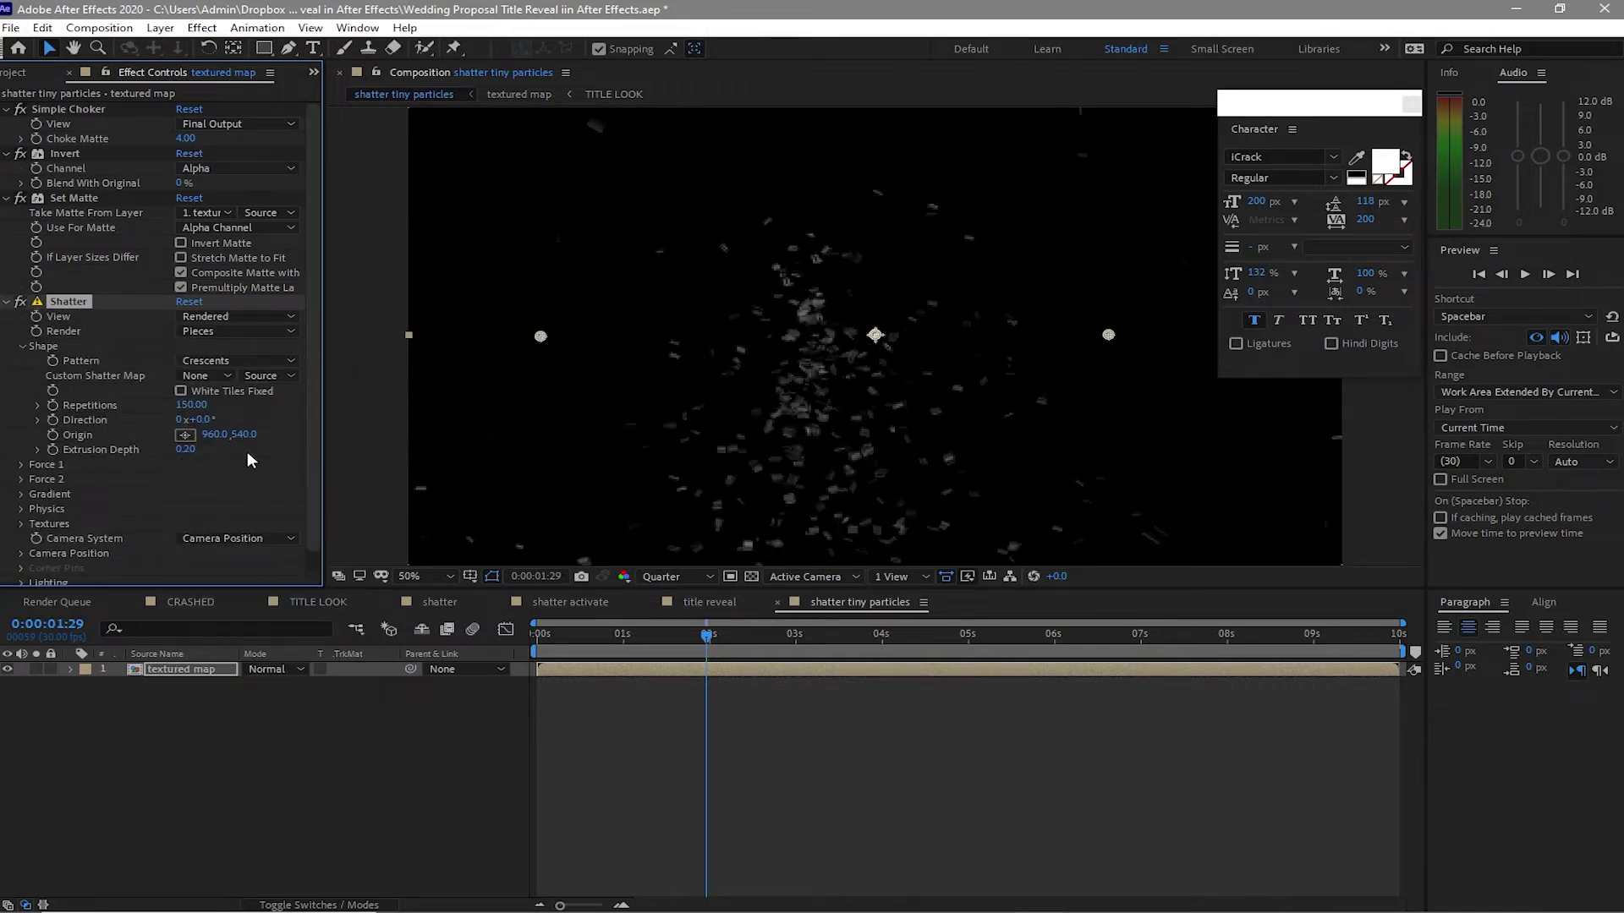
pyautogui.click(190, 406)
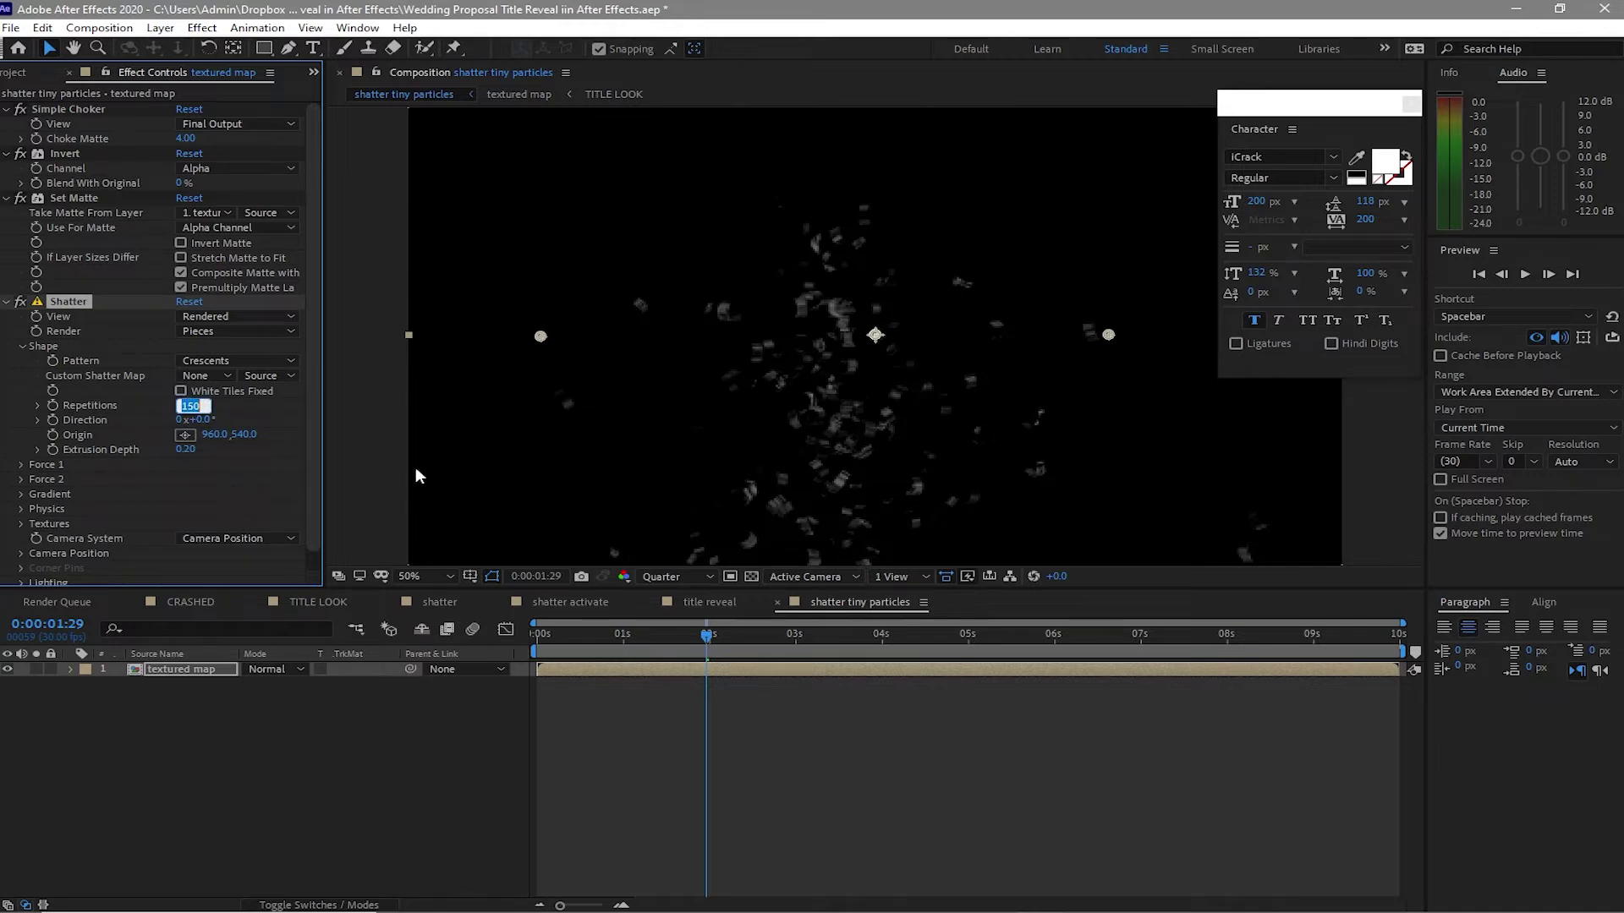
pyautogui.write('300')
pyautogui.click(183, 451)
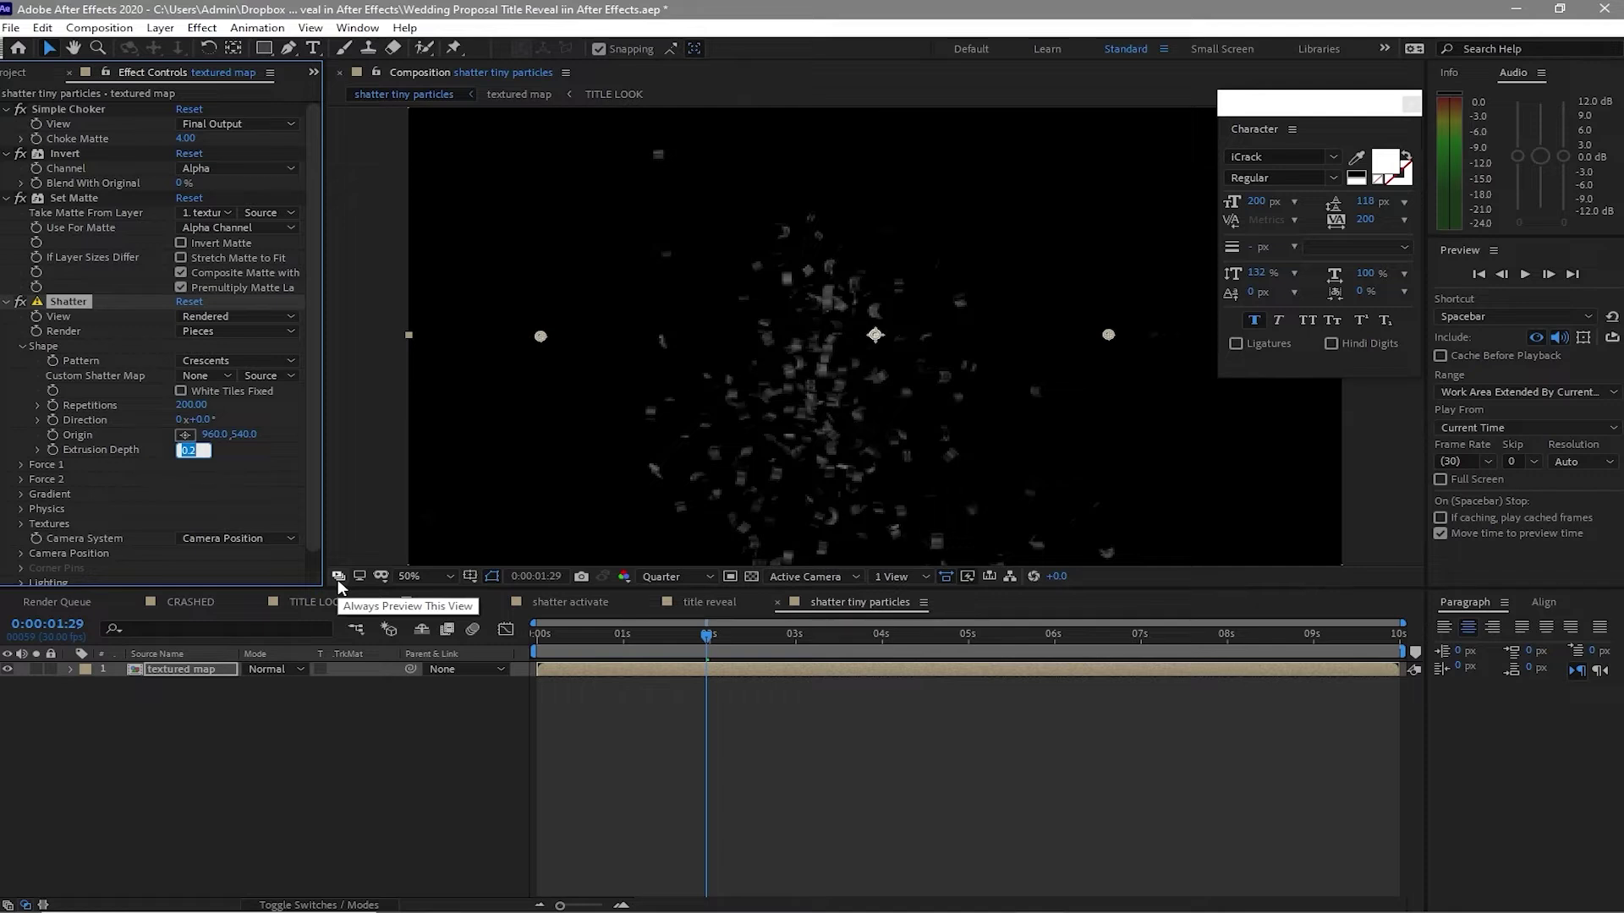
pyautogui.click(189, 450)
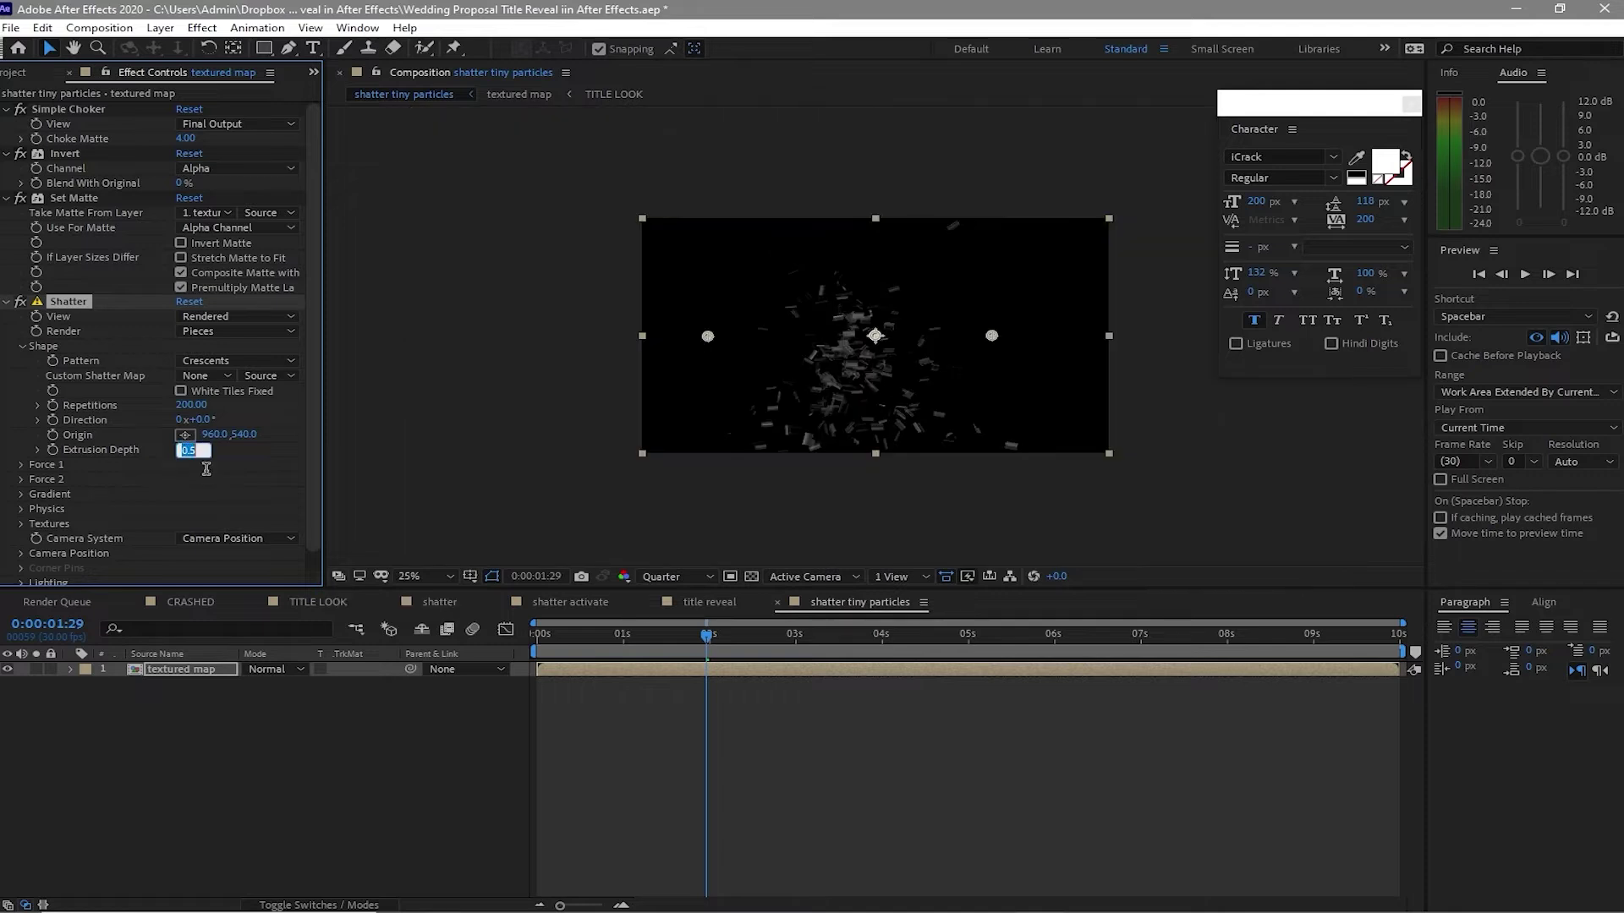
pyautogui.write('0.2')
pyautogui.press('Return')
# - Collapse the Shatter, Set Matte, Invert and Simple Choker effects on the textured map layer
pyautogui.click(21, 508)
pyautogui.scroll(-1, 193, 511)
pyautogui.click(21, 459)
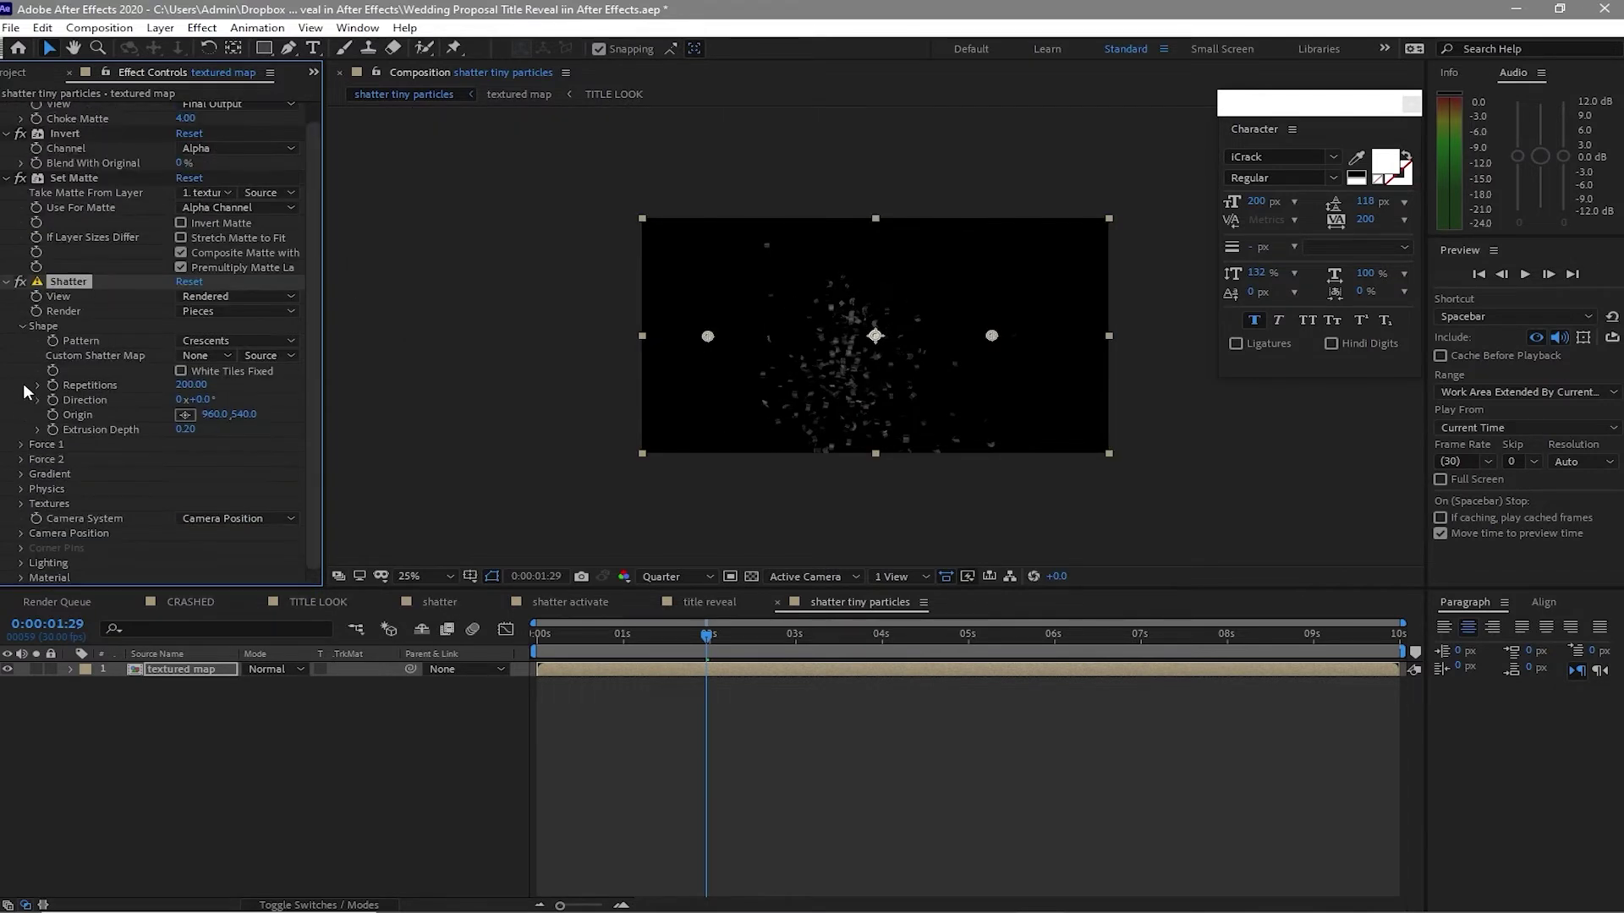
pyautogui.click(7, 282)
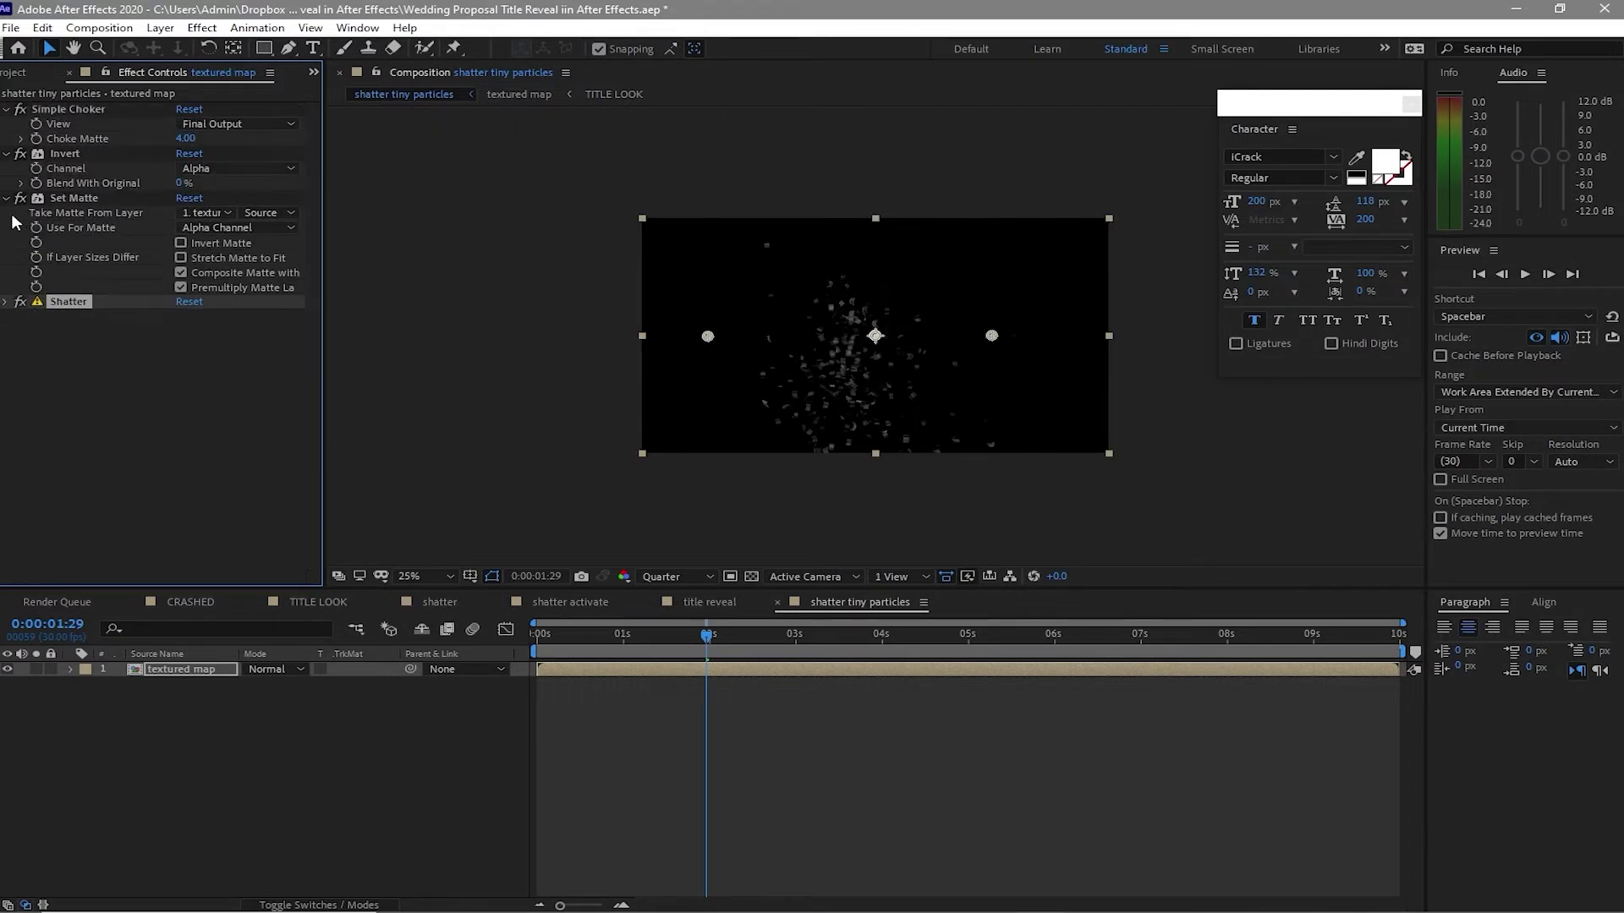
pyautogui.click(5, 153)
pyautogui.click(7, 169)
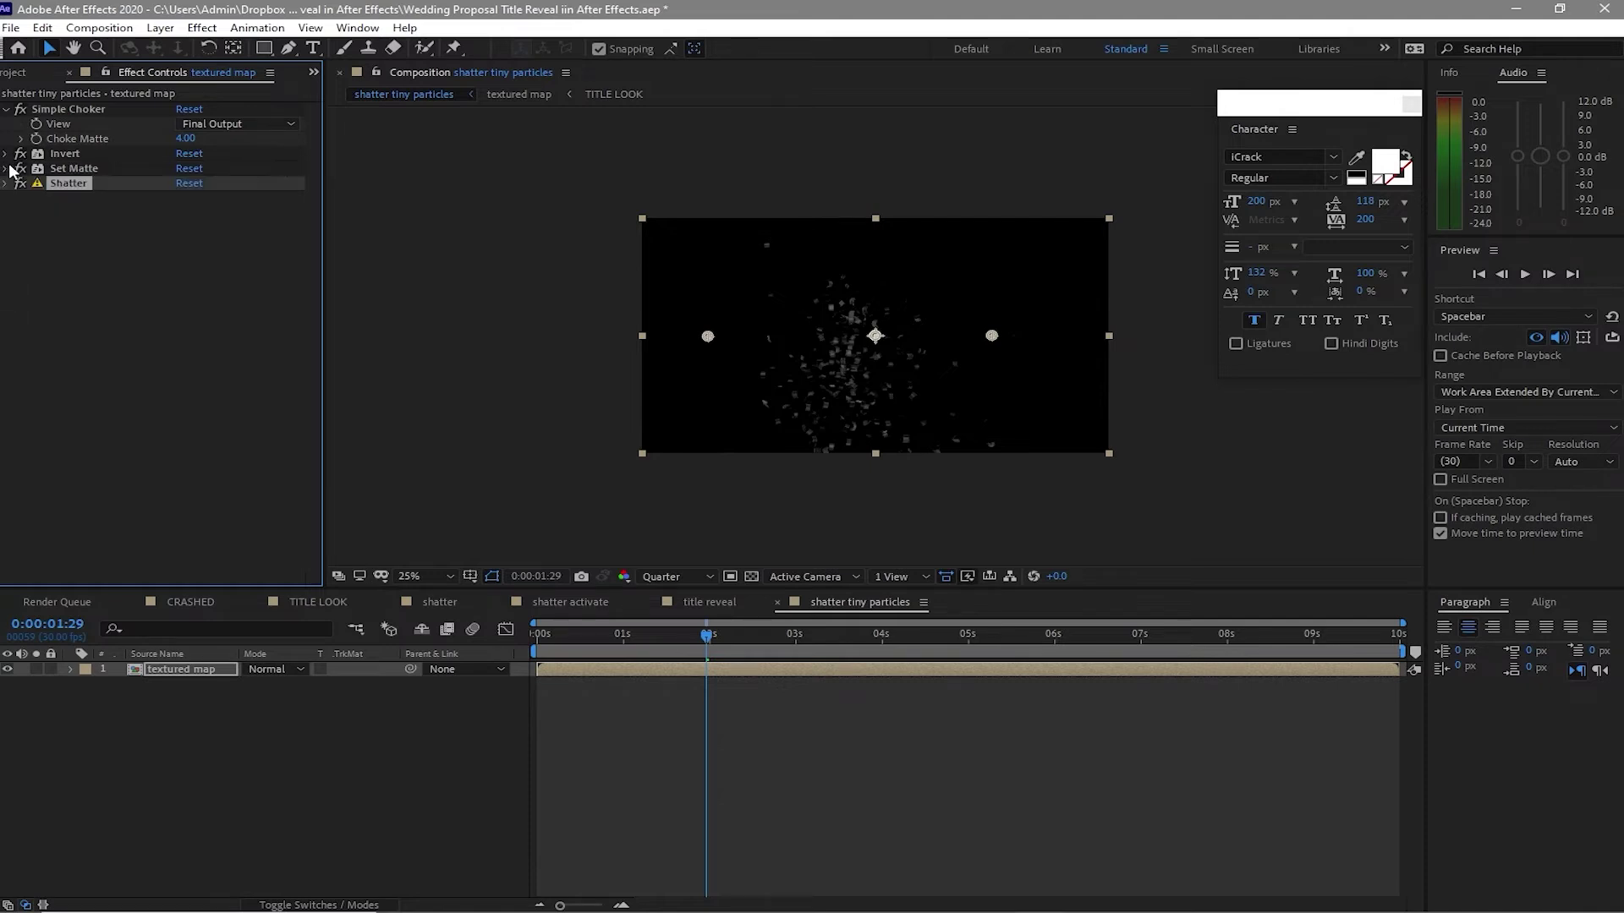
pyautogui.click(7, 109)
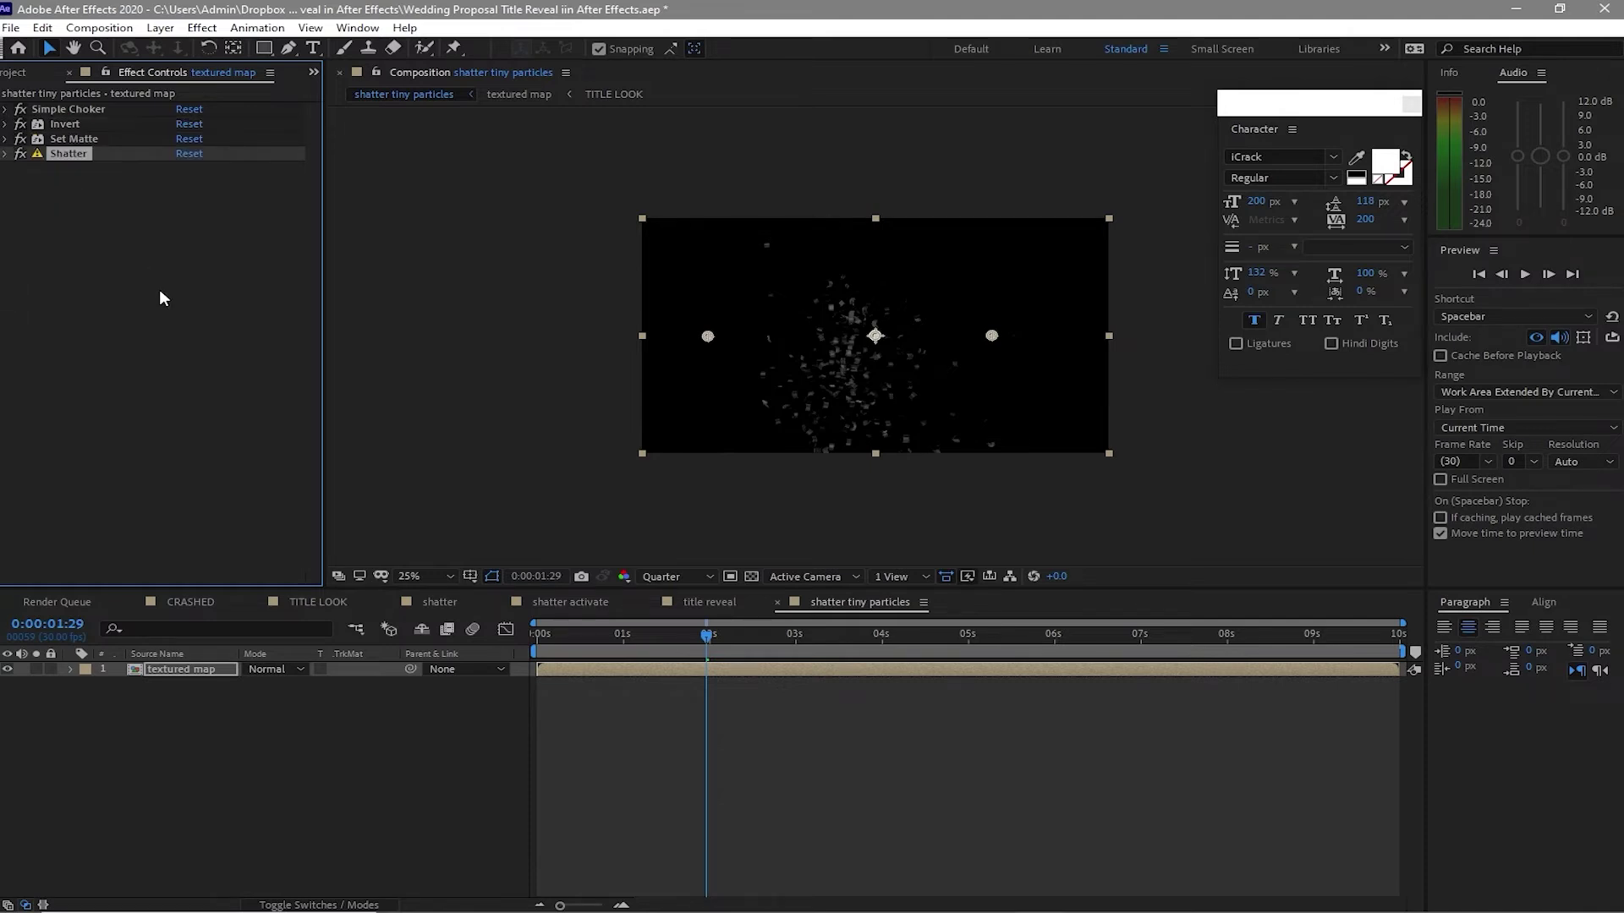
# - Add the shatter tiny particles composition to the CRASHED composition, directly below the shatter layer
pyautogui.click(191, 602)
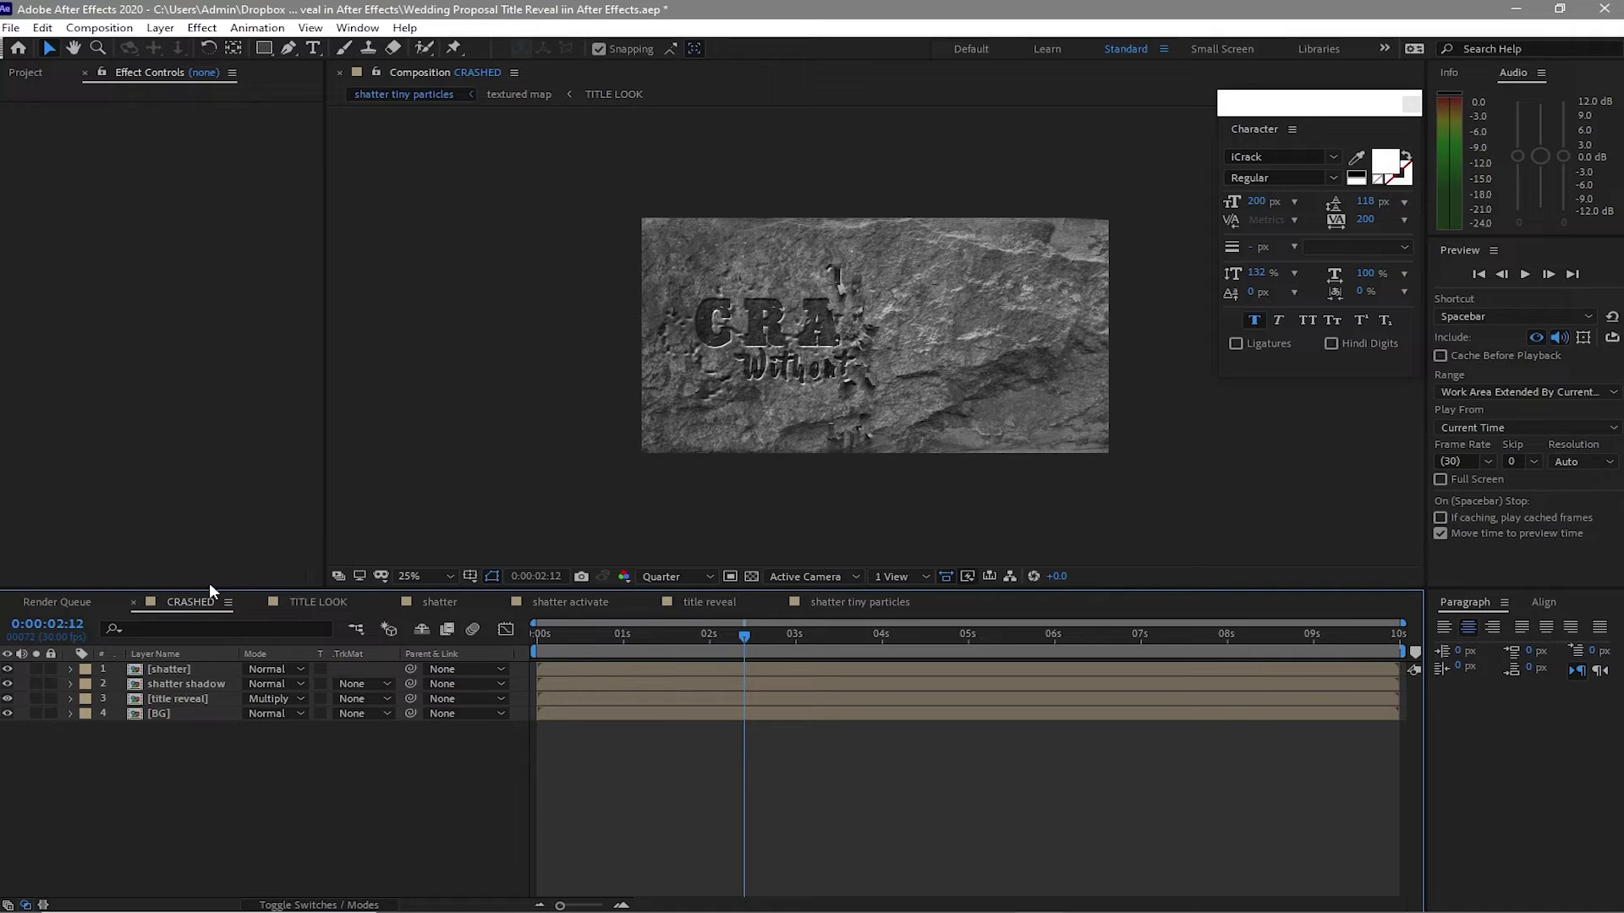
pyautogui.click(13, 74)
pyautogui.moveTo(87, 461); pyautogui.dragTo(109, 681)
pyautogui.moveTo(108, 680); pyautogui.dragTo(109, 682)
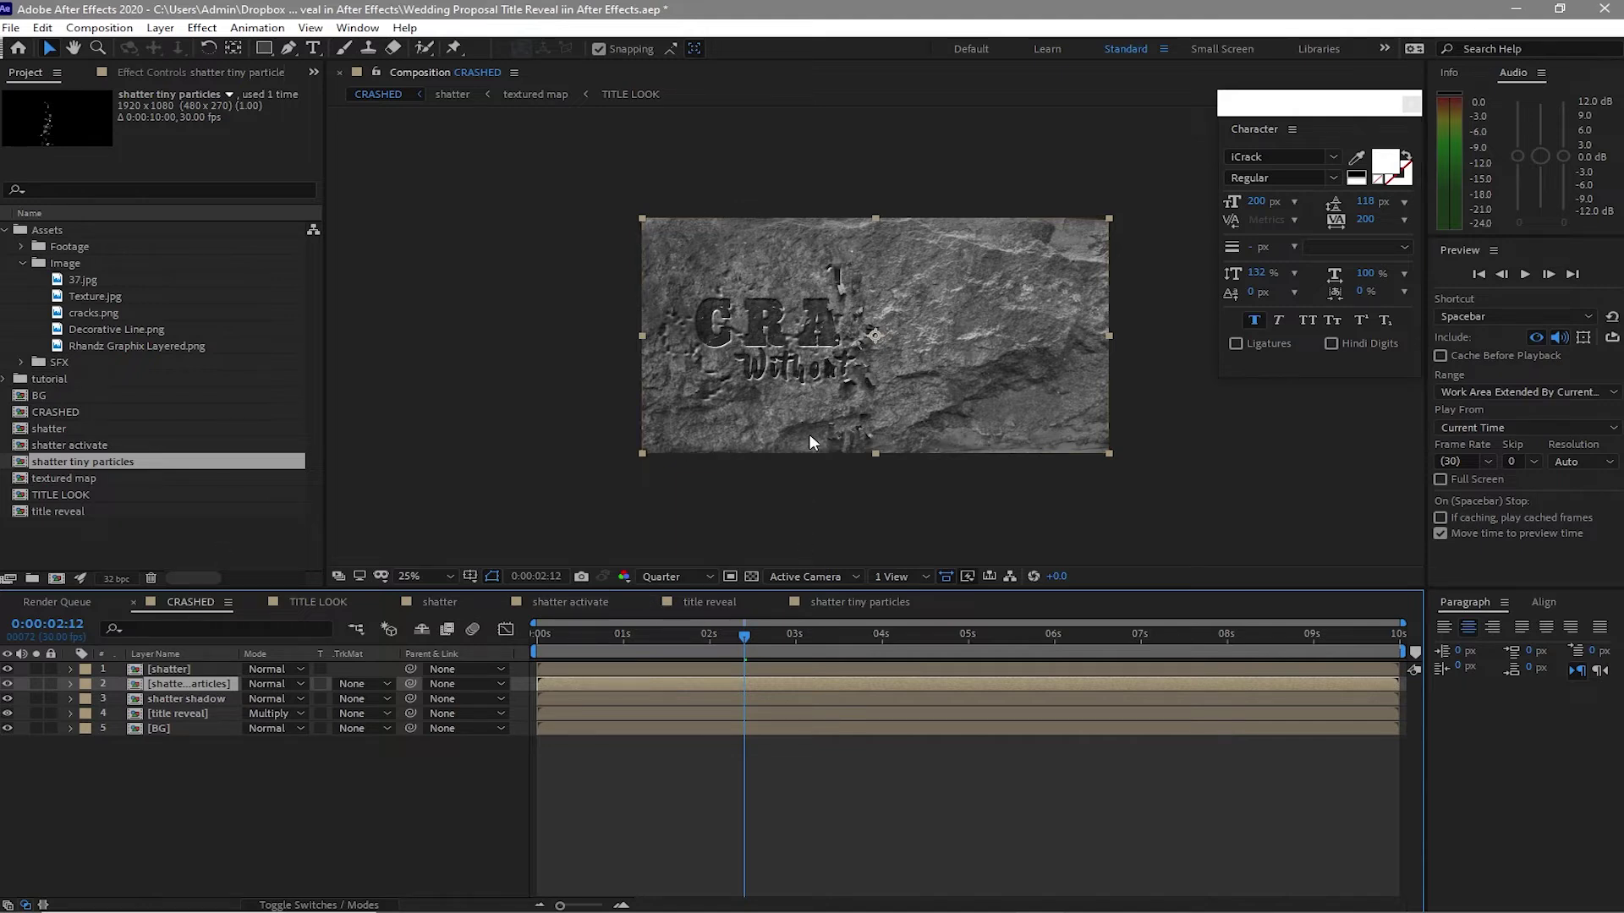
# - Apply a Curves effect to the shatter tiny particles layer and raise the RGB curve's midtones
pyautogui.moveTo(737, 633); pyautogui.dragTo(717, 647)
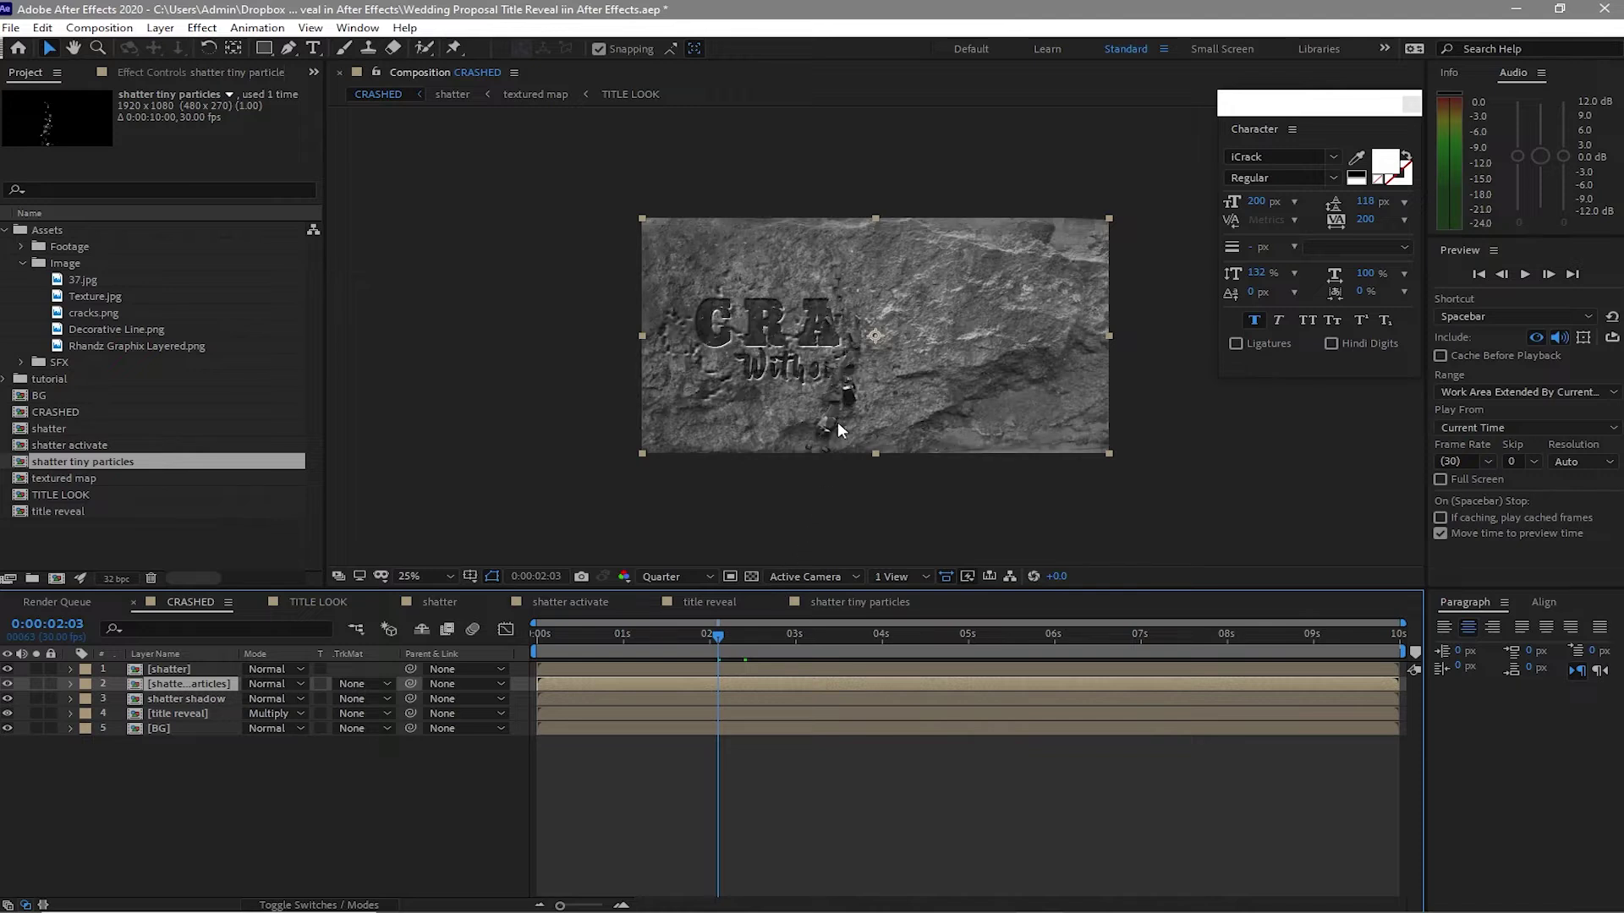
pyautogui.press('.')
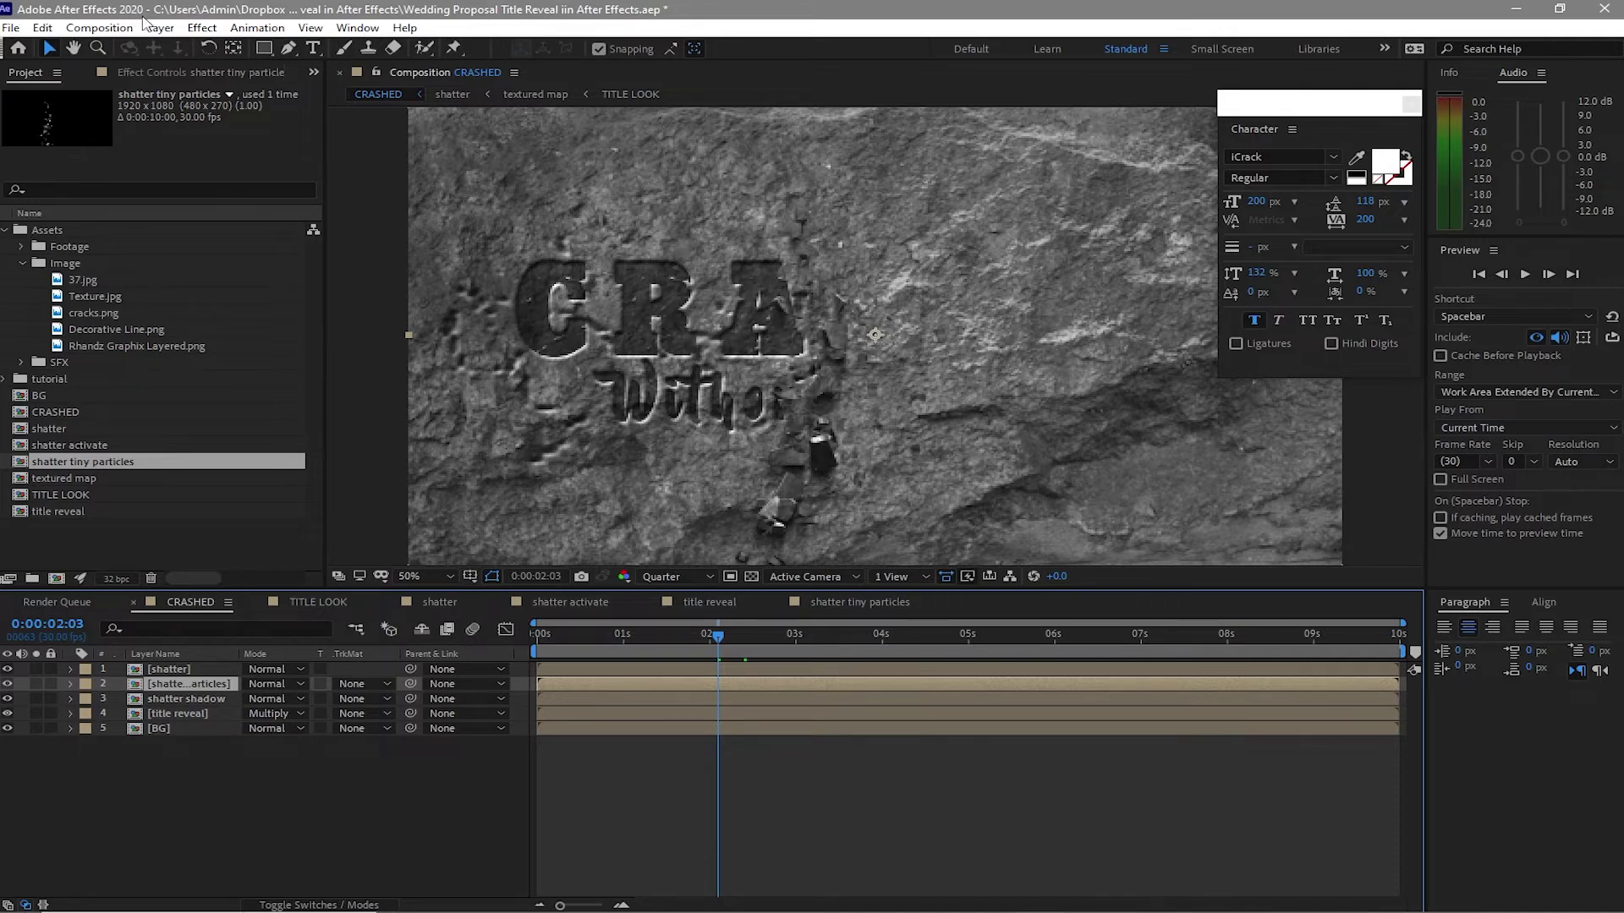
pyautogui.click(202, 27)
pyautogui.moveTo(397, 227)
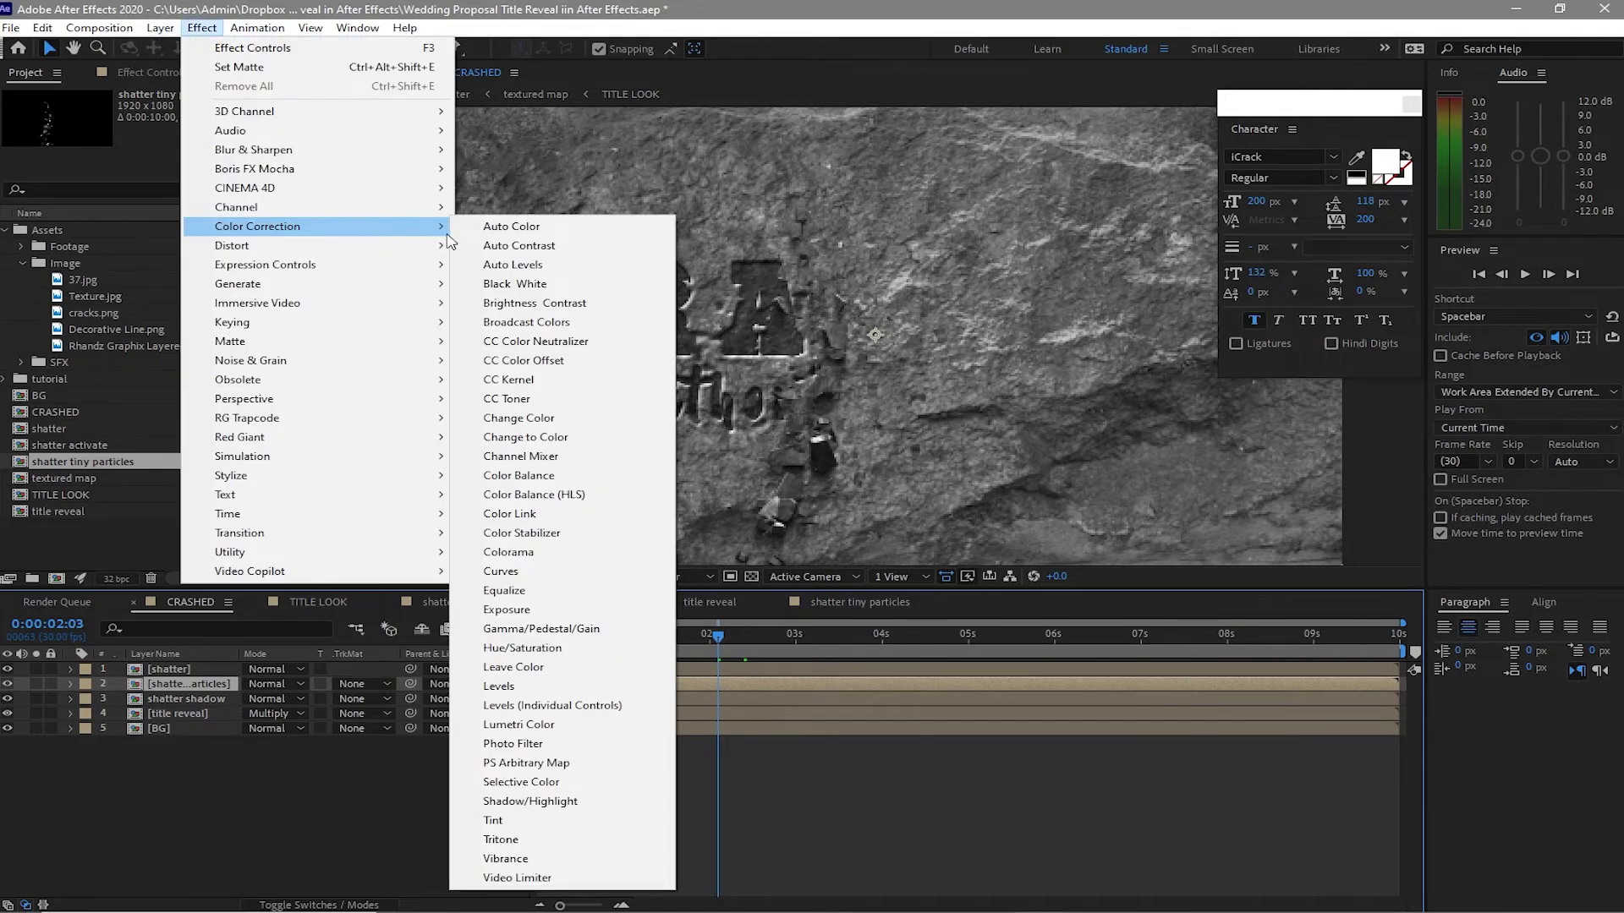
pyautogui.click(478, 571)
pyautogui.moveTo(153, 291); pyautogui.dragTo(140, 274)
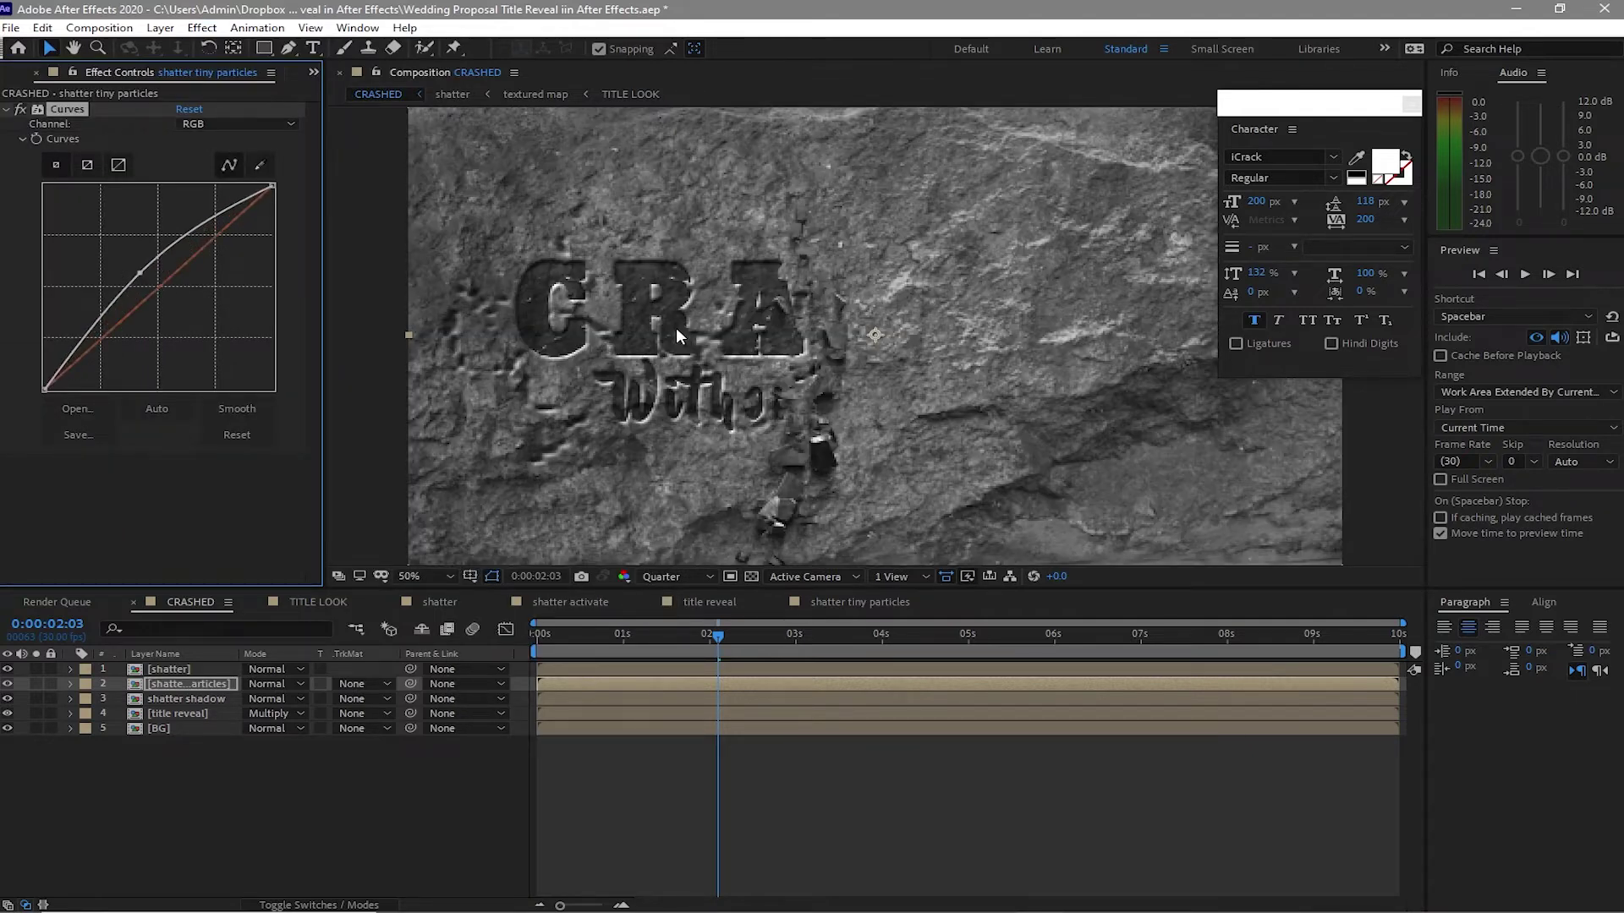
# - Preview the debris from 0:00:02:28, and raise the tiny particles layer's RGB curve further to brighten it
pyautogui.moveTo(741, 636); pyautogui.dragTo(790, 636)
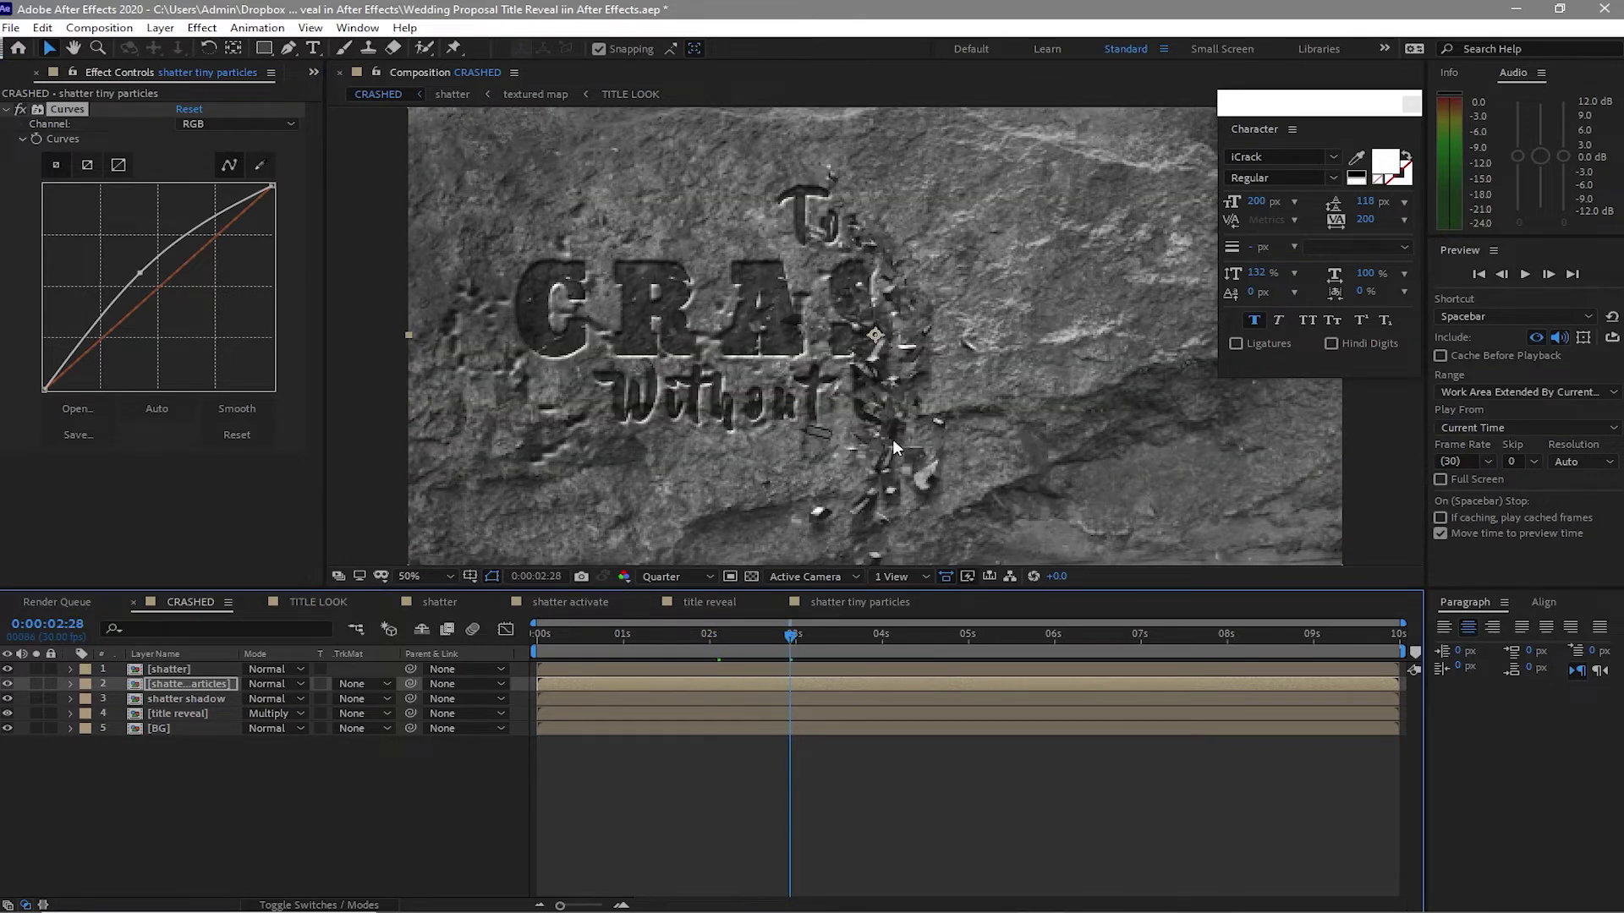
pyautogui.press('space')
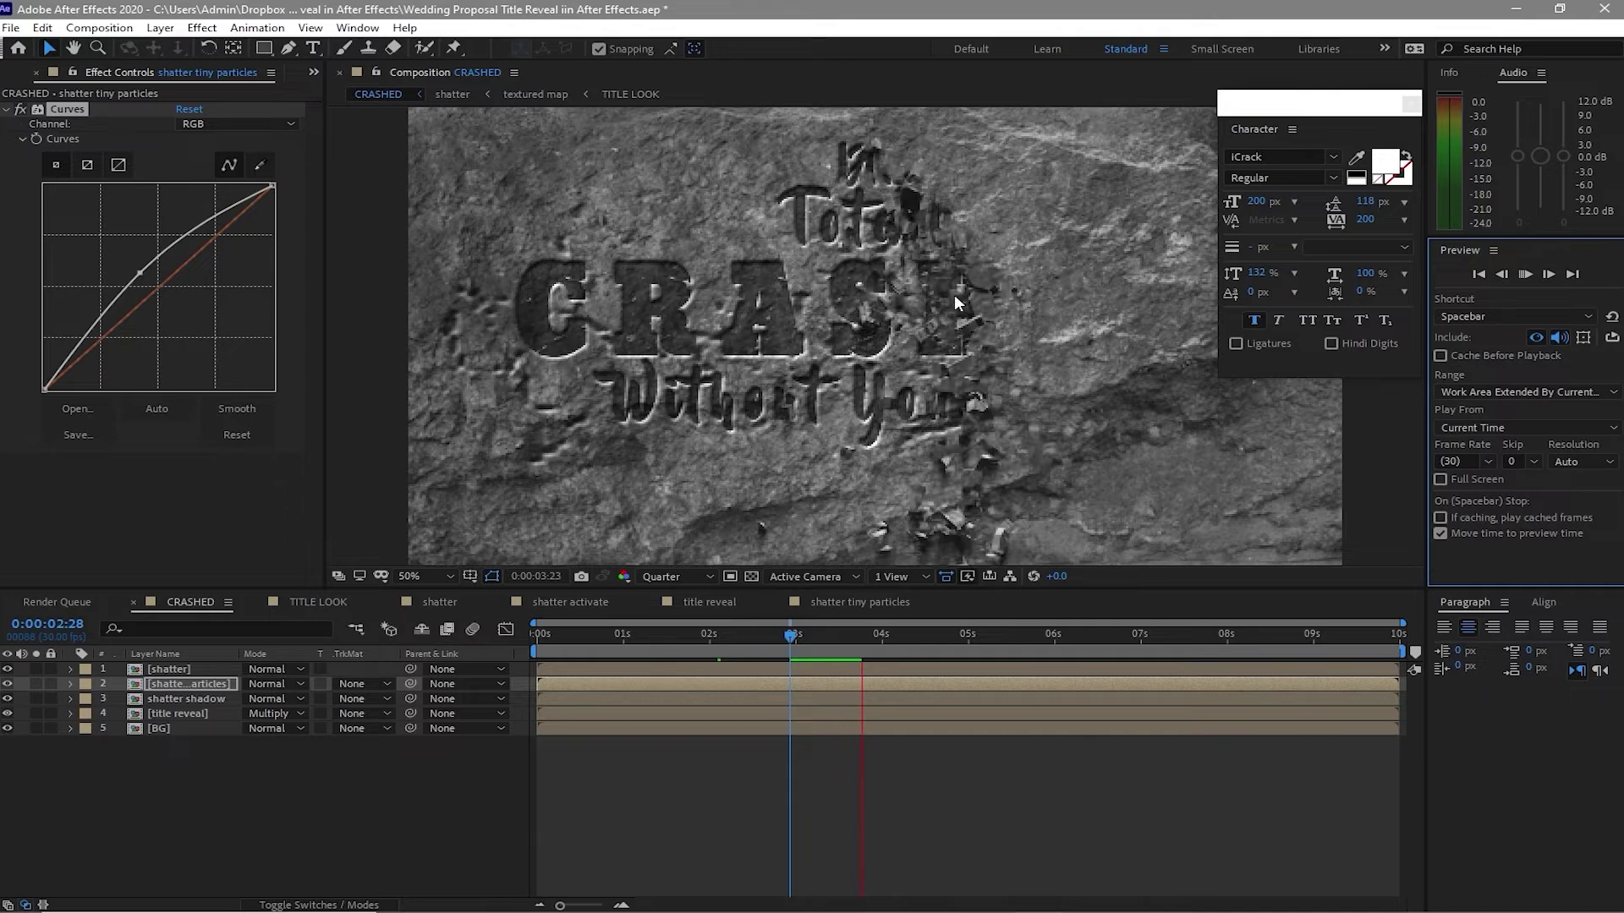
pyautogui.click(1514, 278)
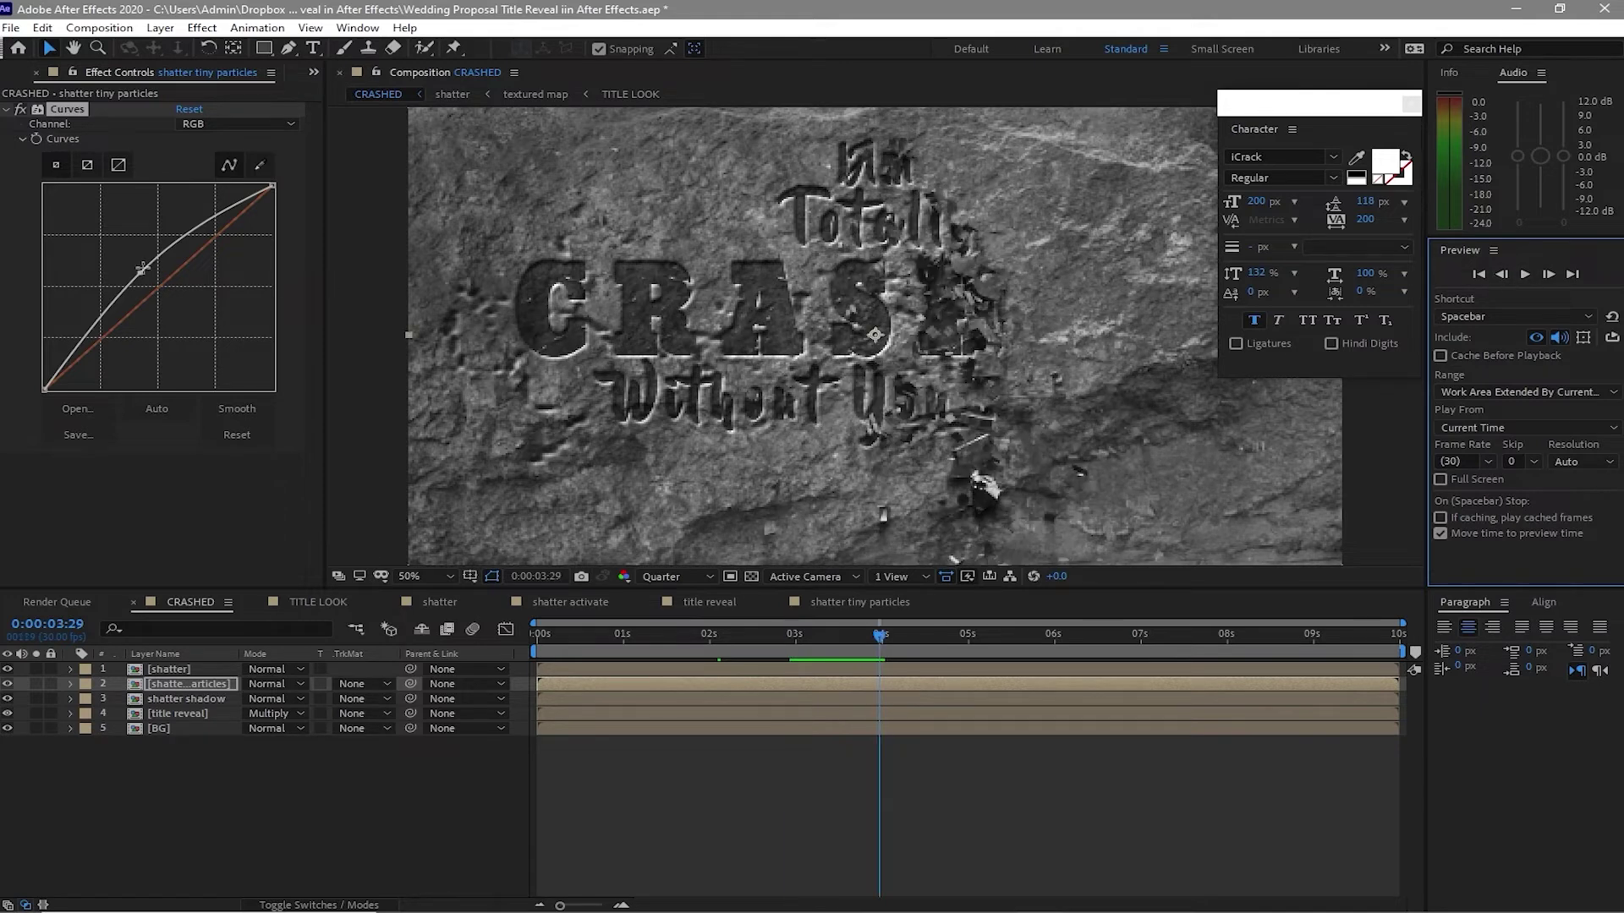
pyautogui.moveTo(133, 265); pyautogui.dragTo(126, 266)
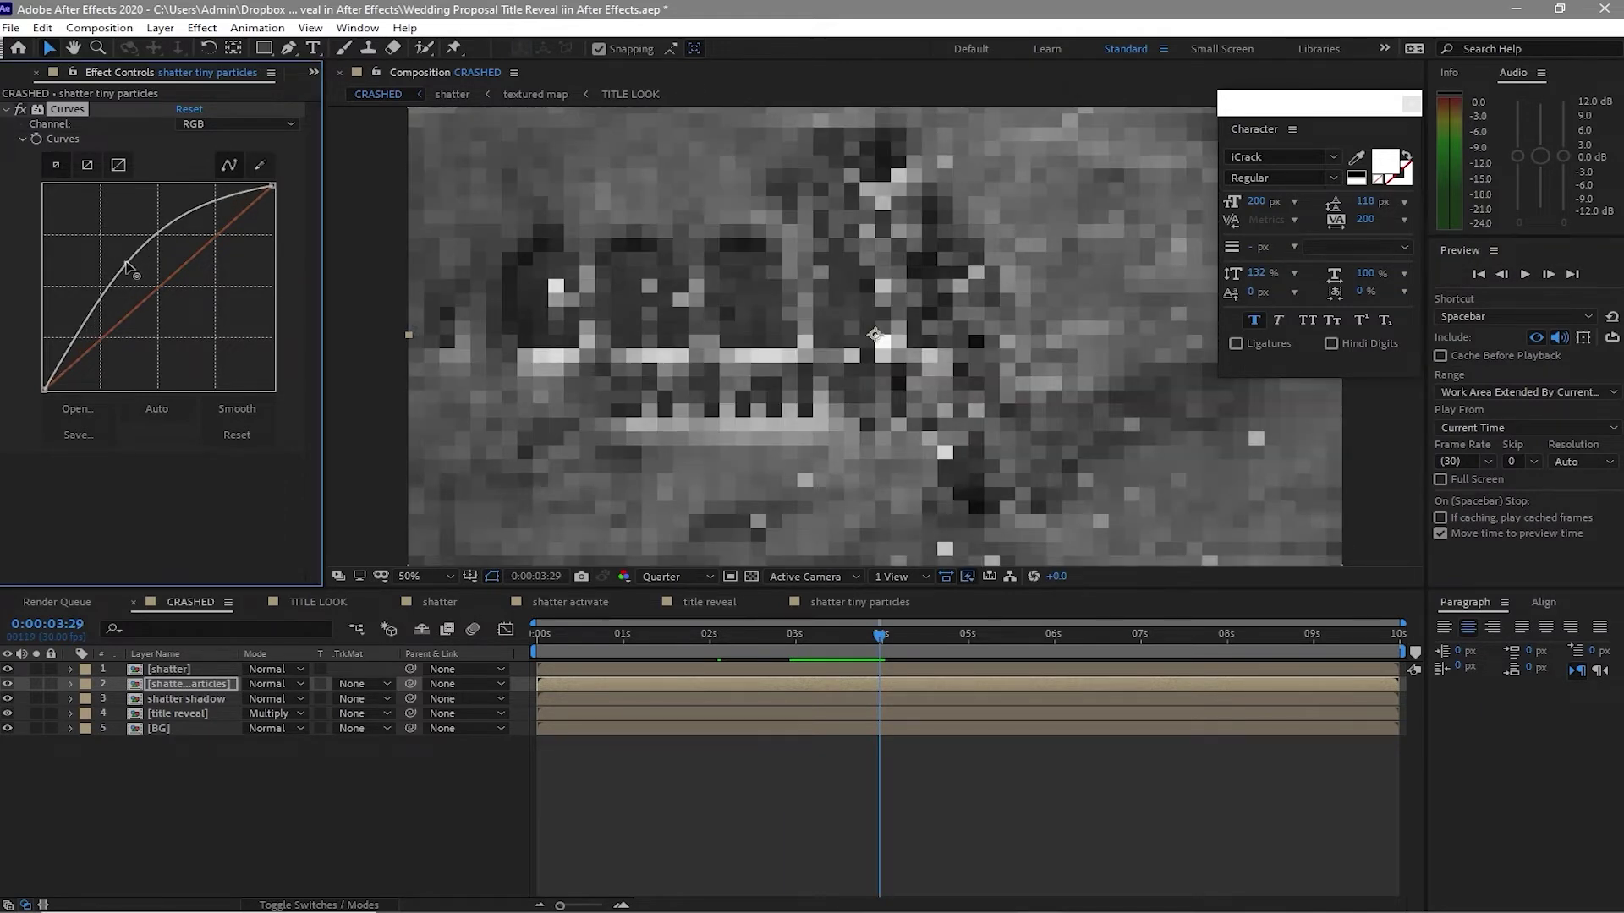
pyautogui.press(',')
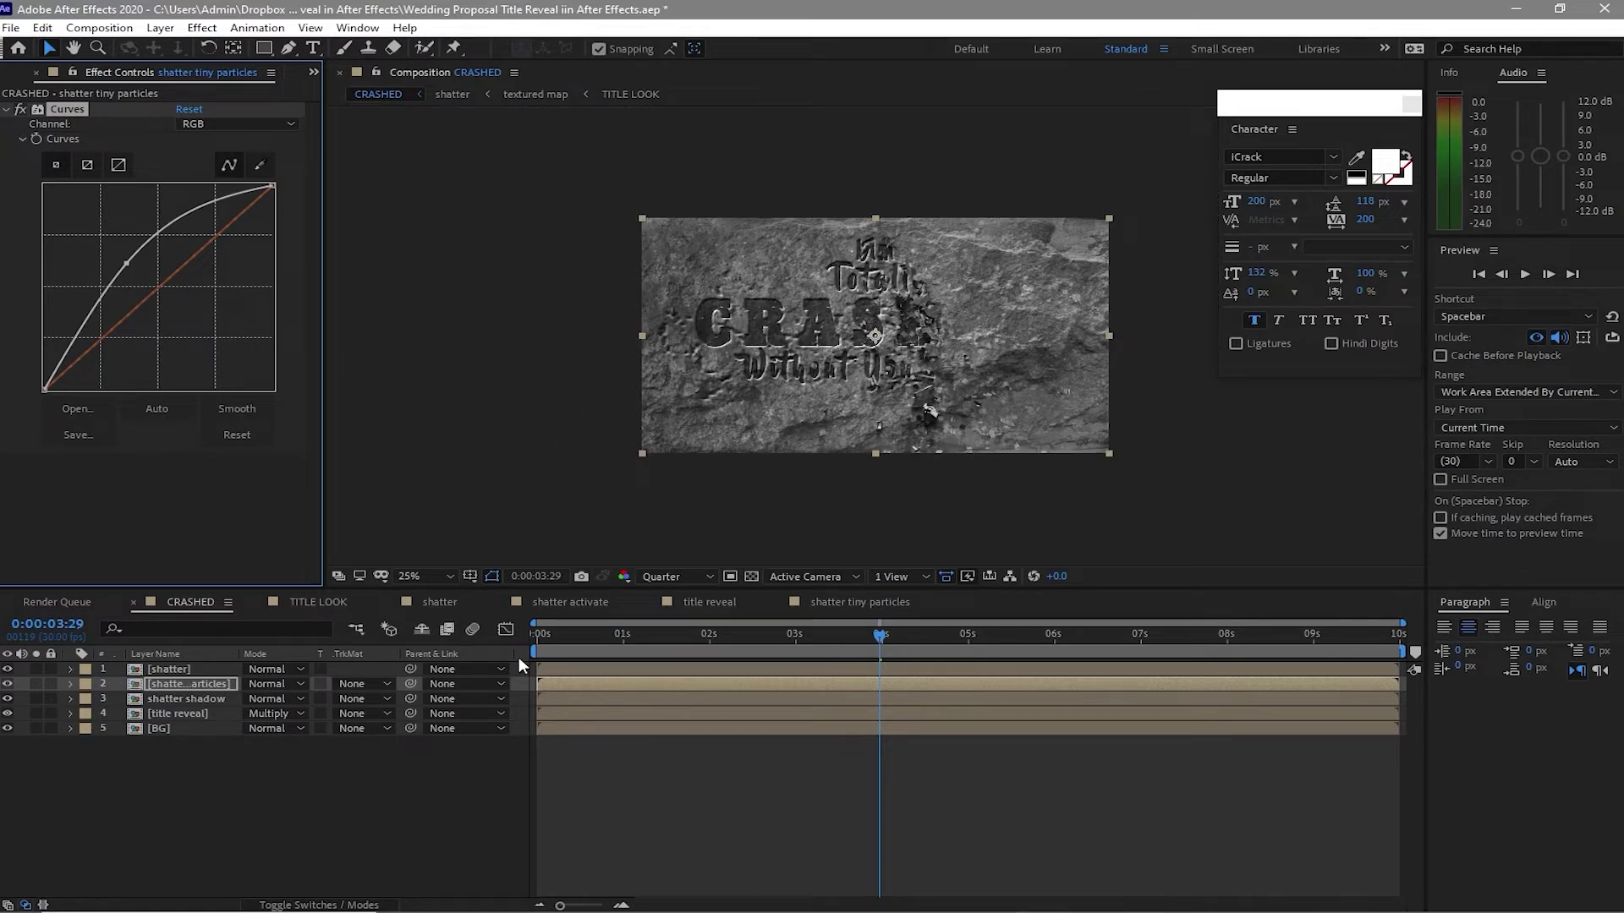
# - Add the Dust_Falling_02_WMV V9.mp4 footage as the top layer of the CRASHED composition
pyautogui.click(311, 71)
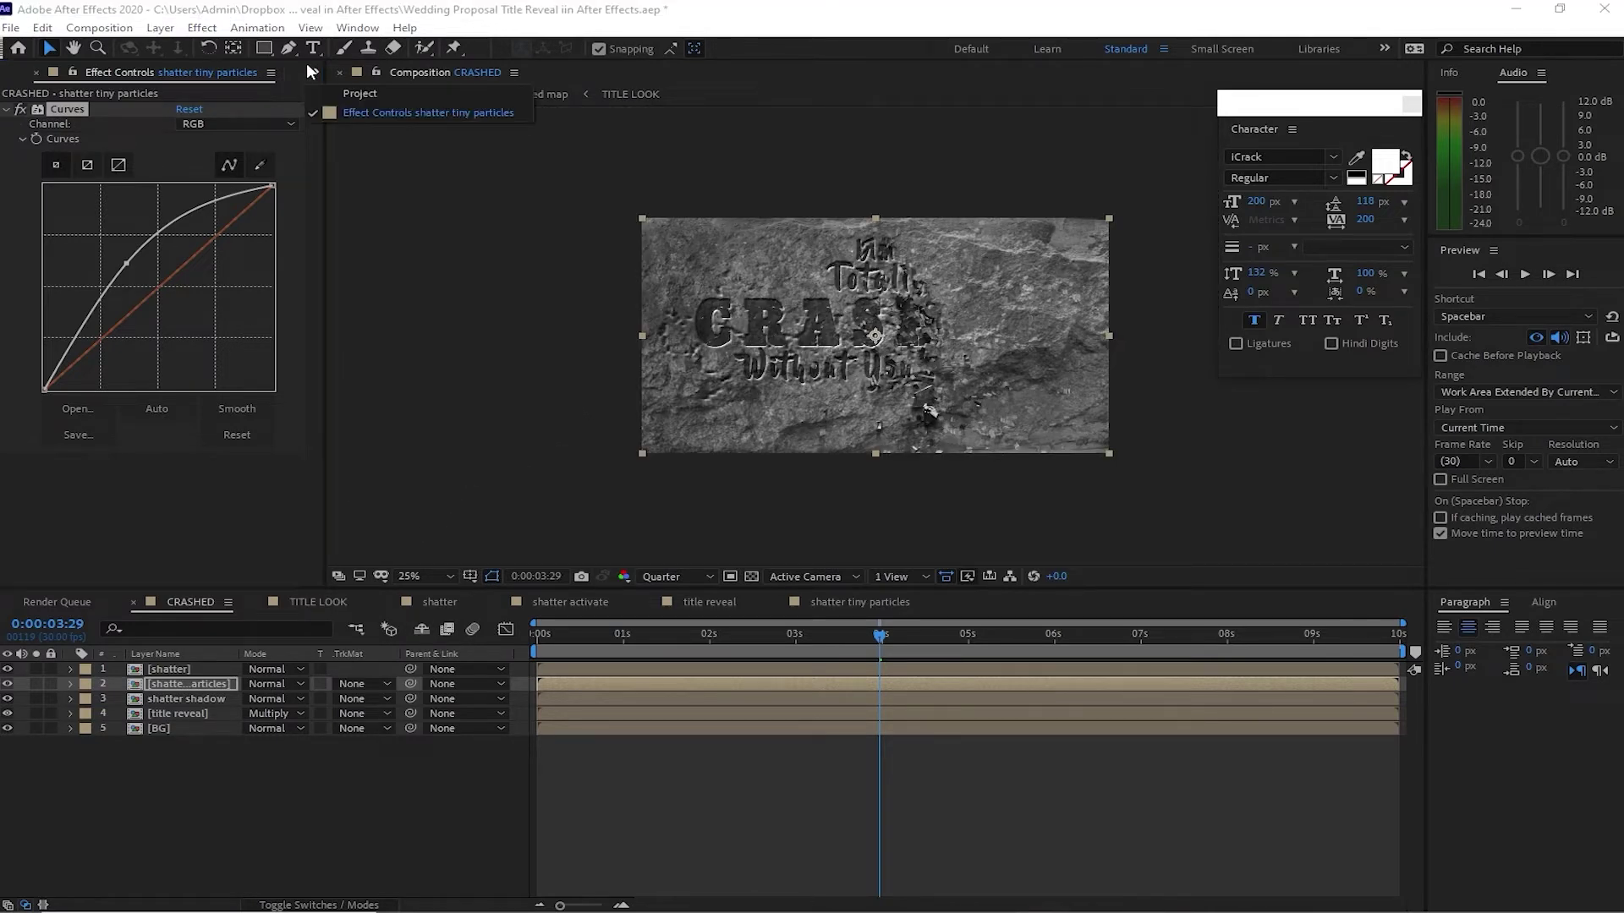
pyautogui.click(367, 93)
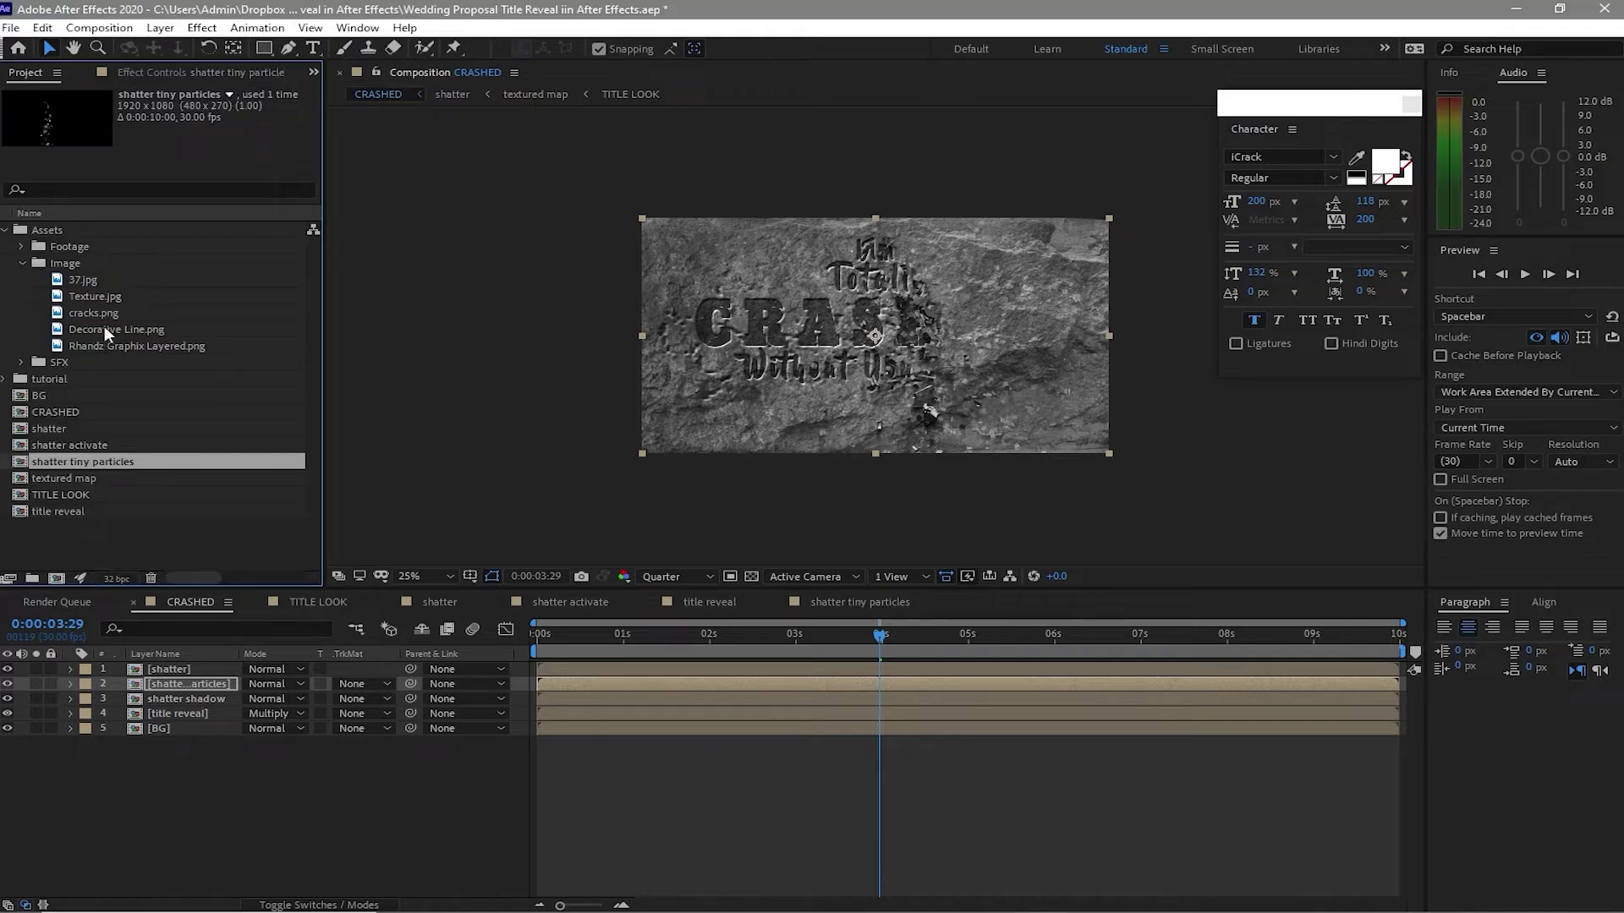
pyautogui.click(21, 246)
pyautogui.moveTo(101, 261); pyautogui.dragTo(164, 674)
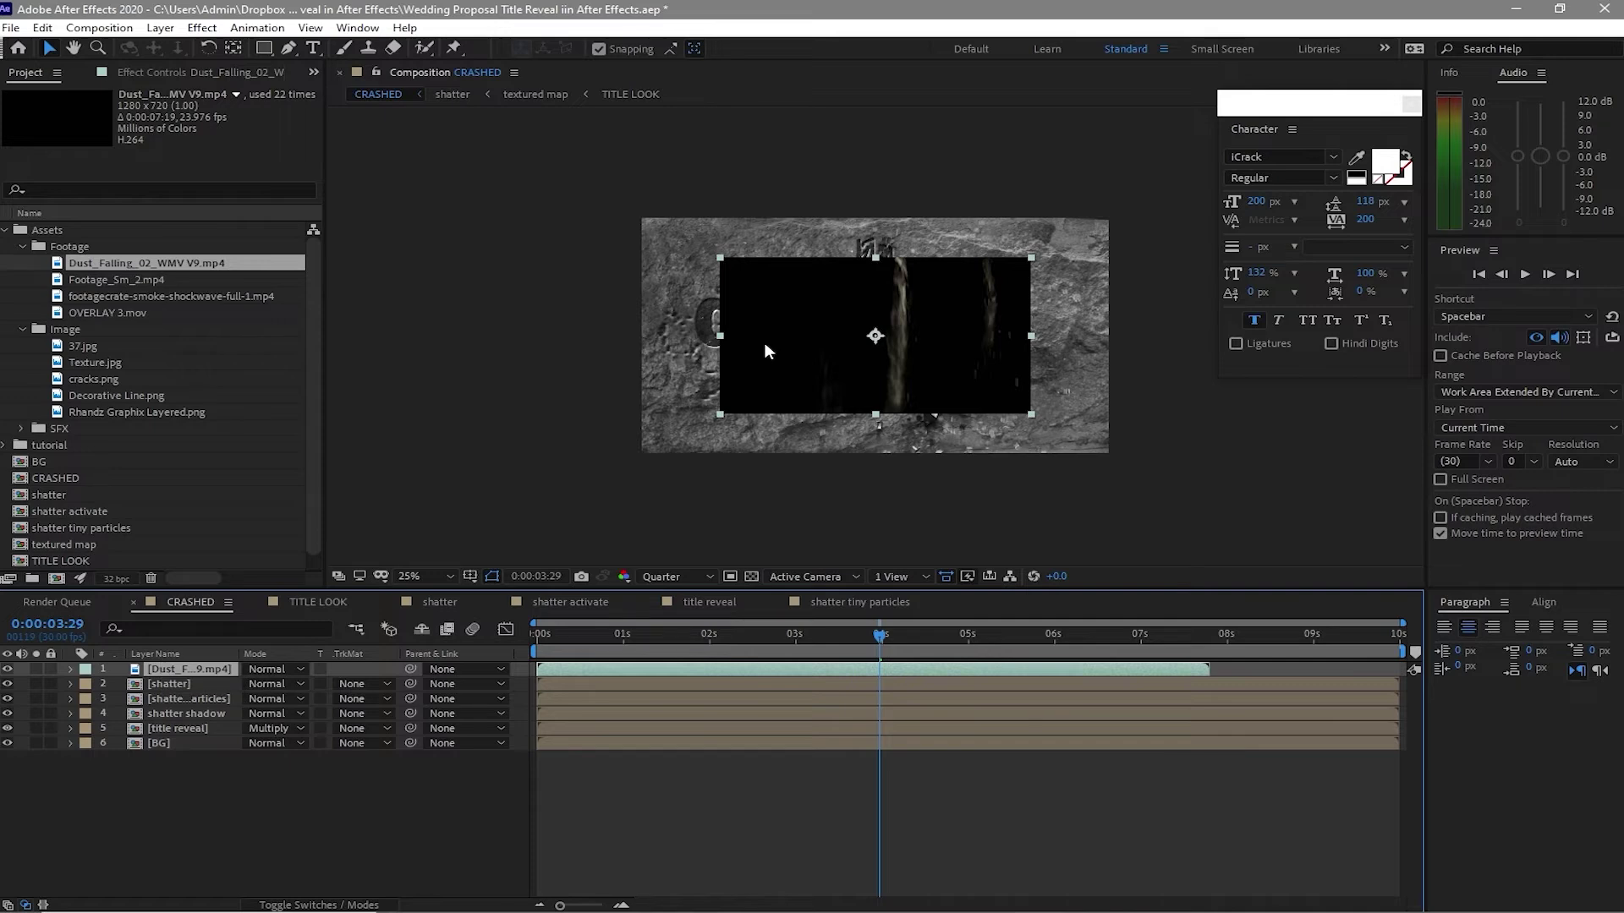
# - Fit the falling dust layer to the composition and set its blending mode to Add
pyautogui.rightClick(764, 342)
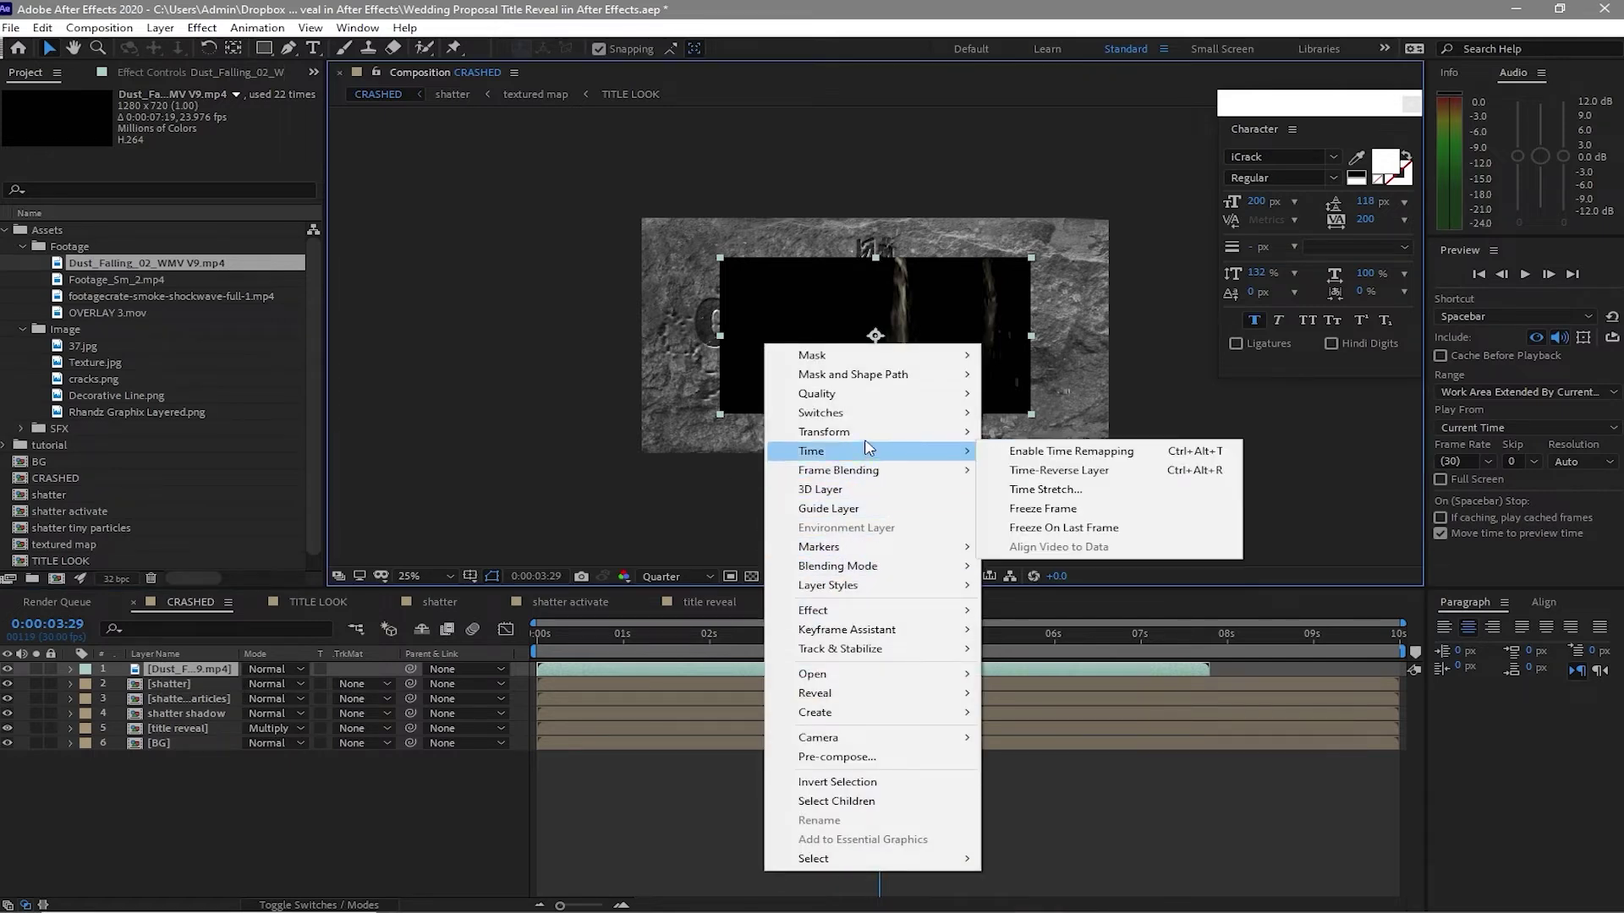
pyautogui.moveTo(846, 432)
pyautogui.click(1014, 660)
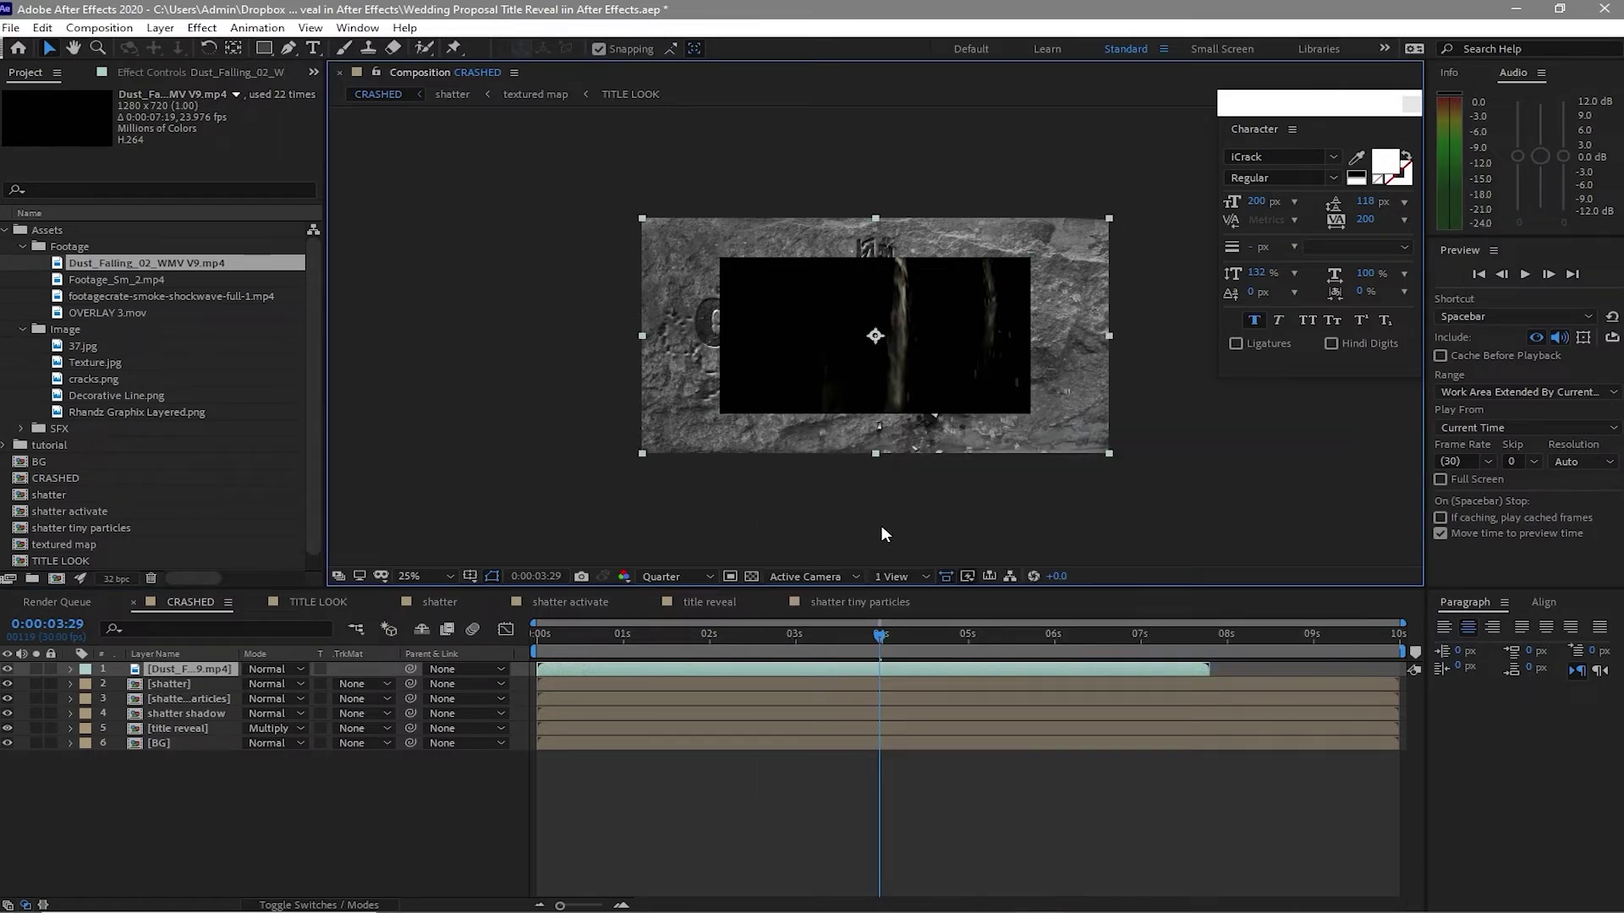
pyautogui.click(275, 669)
pyautogui.click(413, 336)
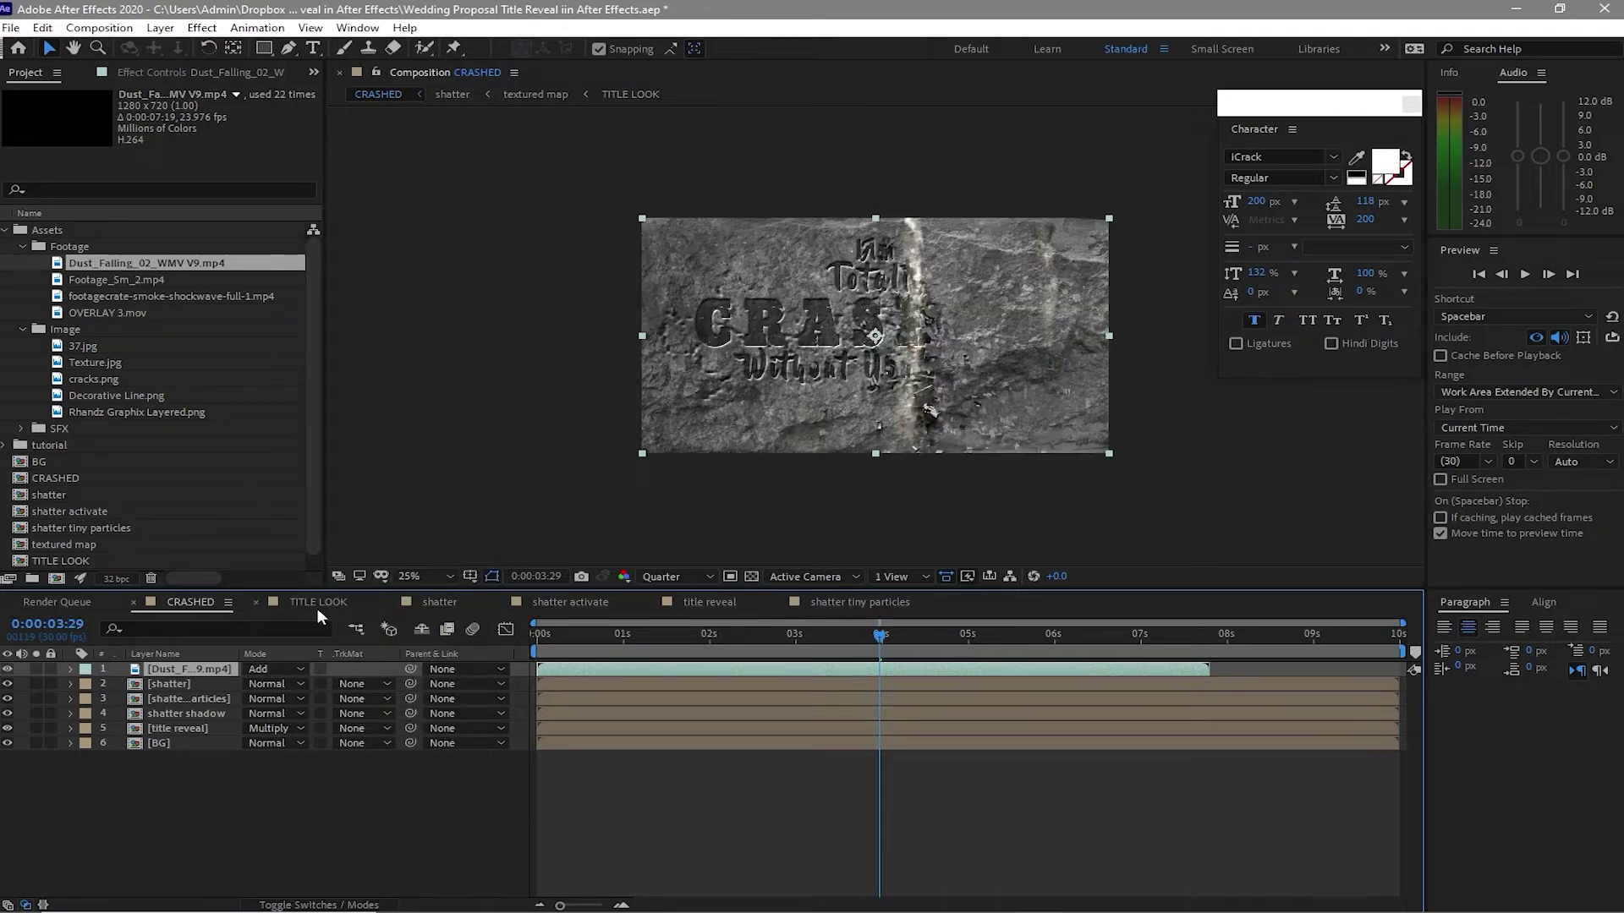
# - Mask the dust layer to its central stream with a rectangle, and add a Subtract mask over its top with about 55 pixels of feather
pyautogui.click(264, 48)
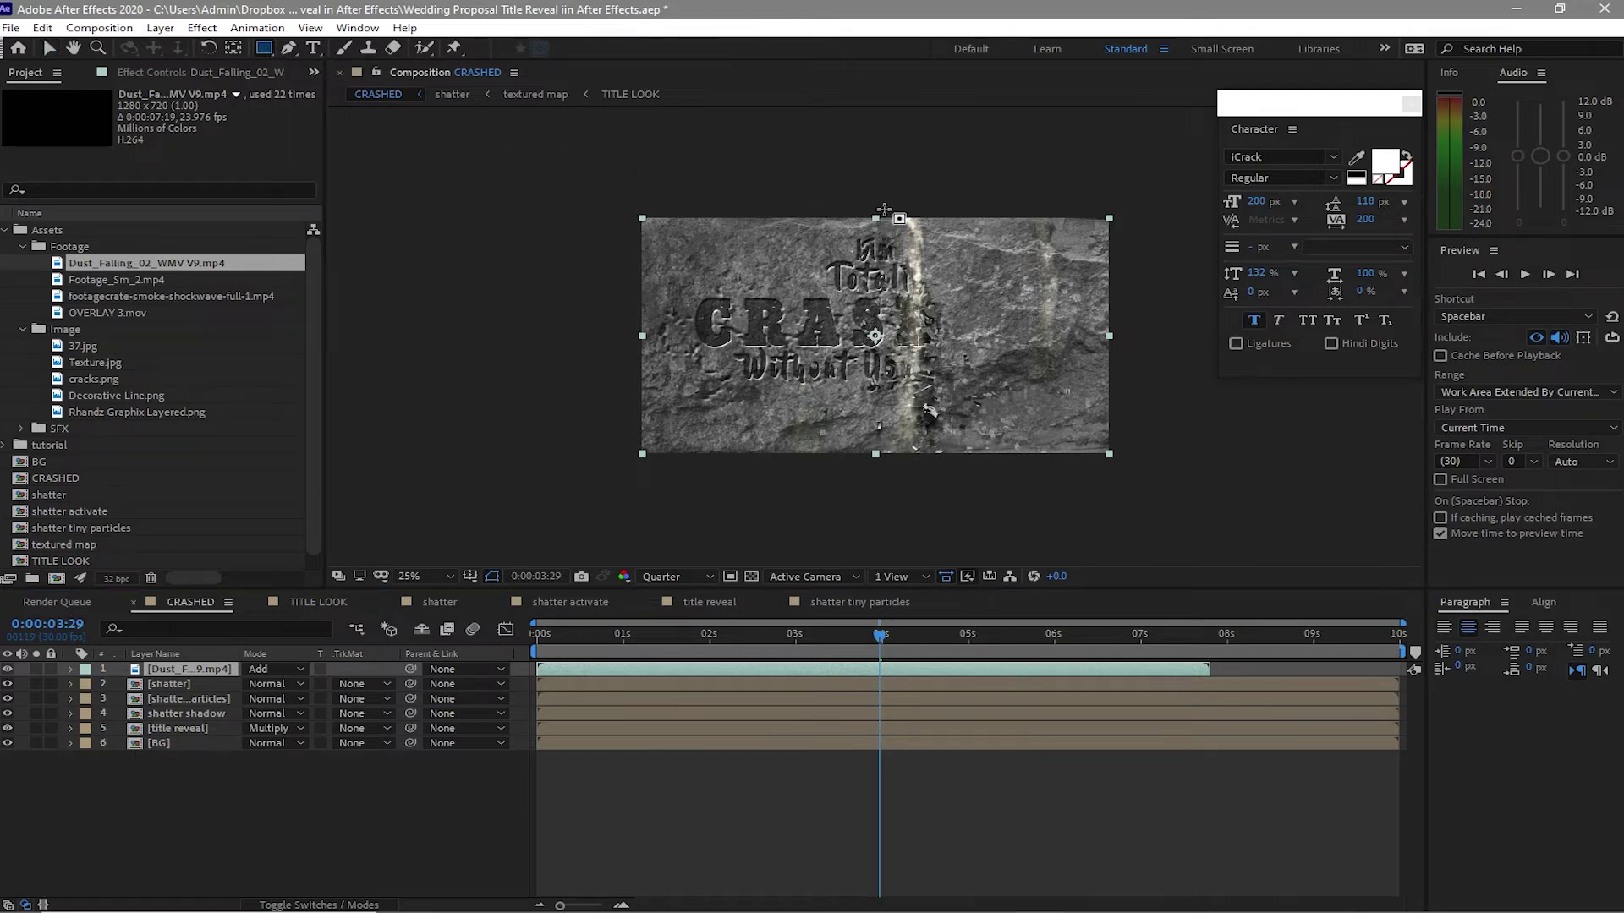
pyautogui.moveTo(874, 213); pyautogui.dragTo(939, 498)
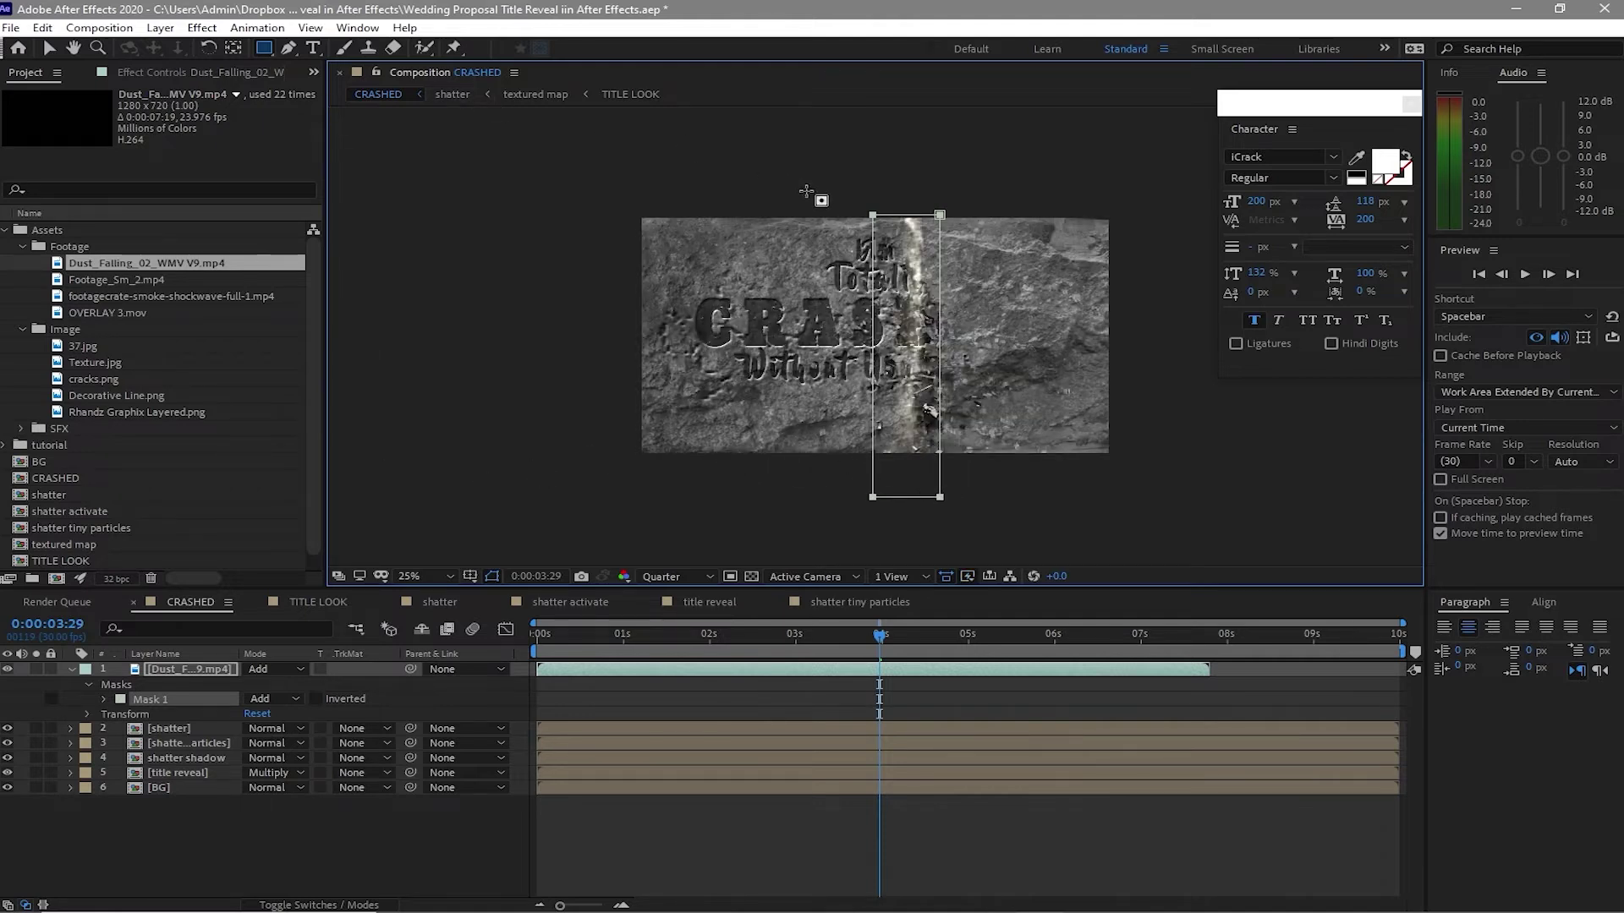
pyautogui.moveTo(845, 206); pyautogui.dragTo(898, 251)
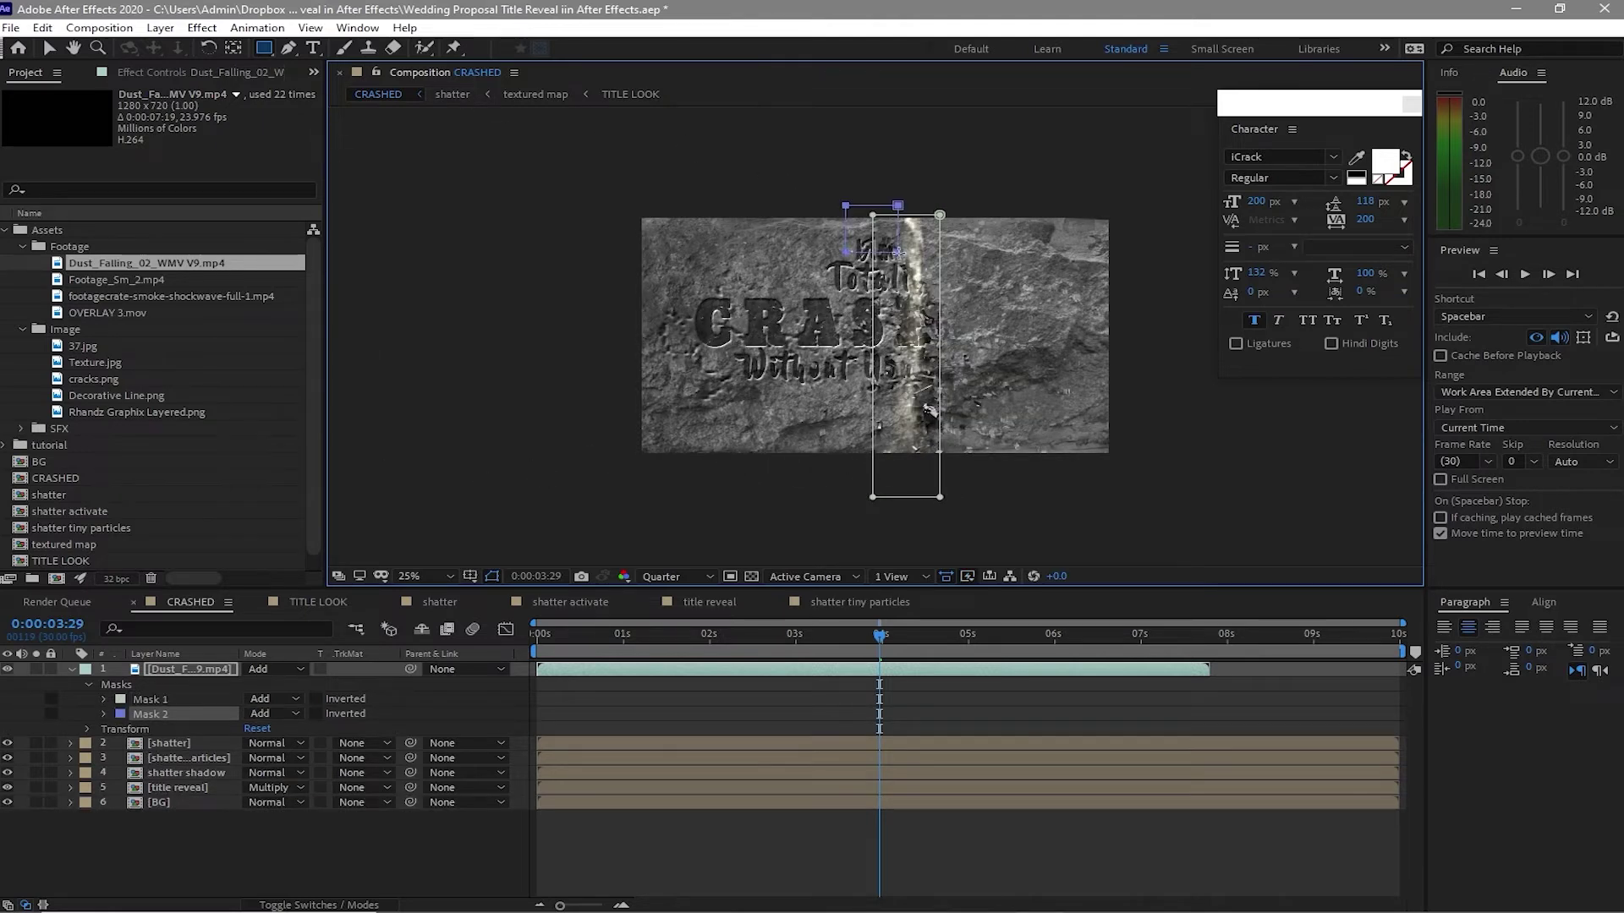
pyautogui.click(104, 713)
pyautogui.moveTo(271, 742); pyautogui.dragTo(330, 744)
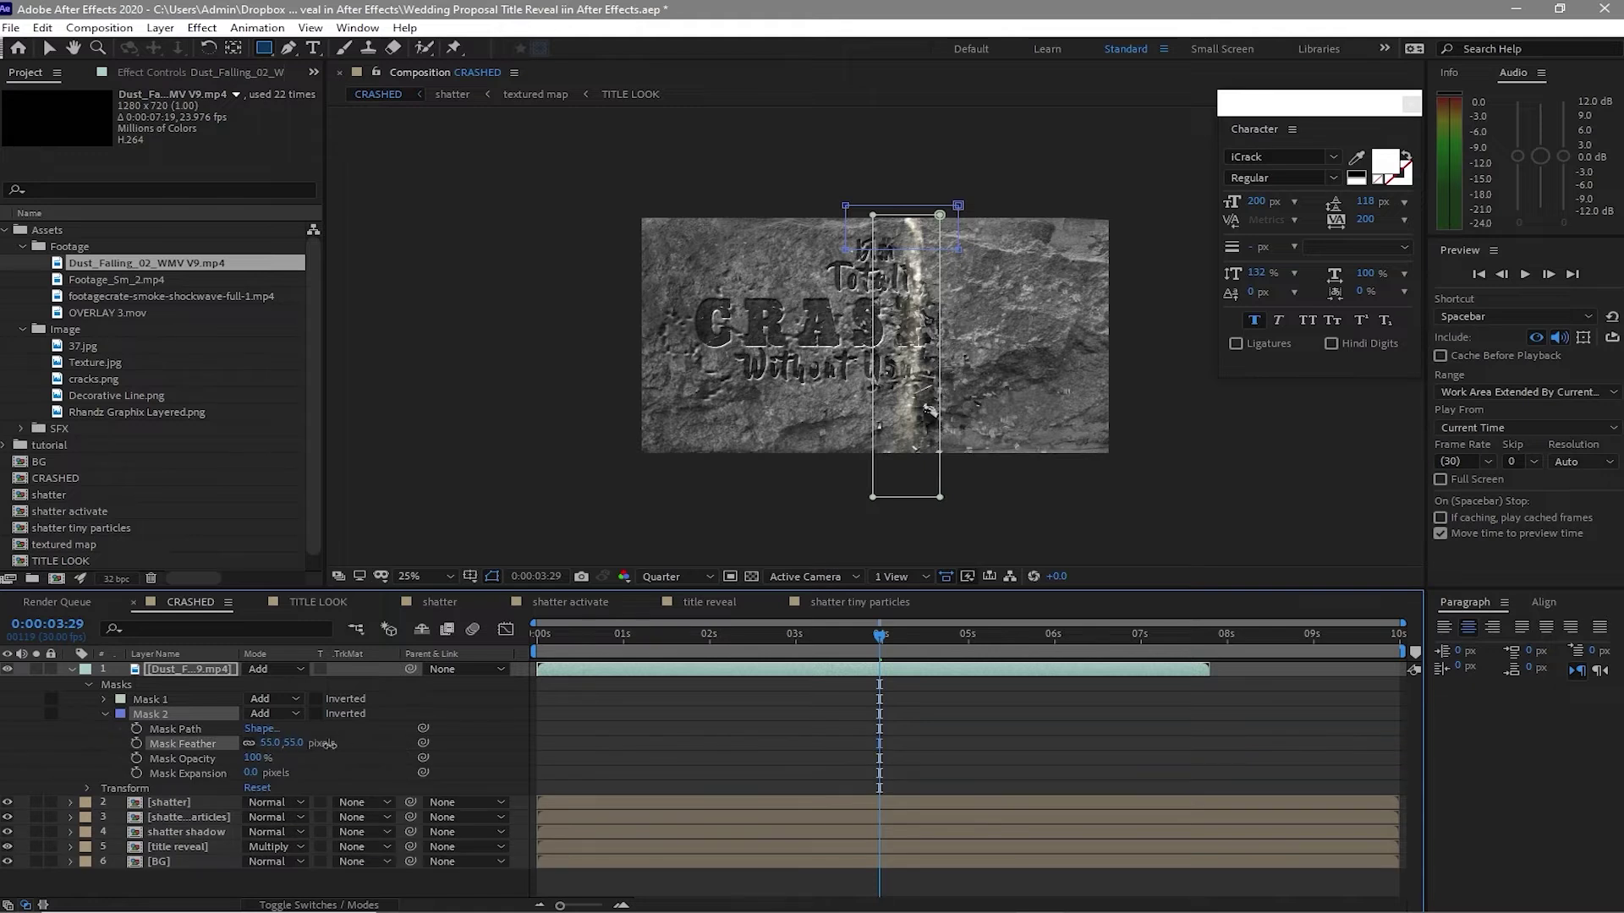
pyautogui.click(292, 713)
pyautogui.click(313, 768)
# - Set the falling dust layer's Position to 1019, 699 to line it up with the falling debris
pyautogui.click(72, 669)
pyautogui.press('p')
pyautogui.moveTo(285, 683); pyautogui.dragTo(395, 728)
pyautogui.moveTo(252, 683); pyautogui.dragTo(289, 695)
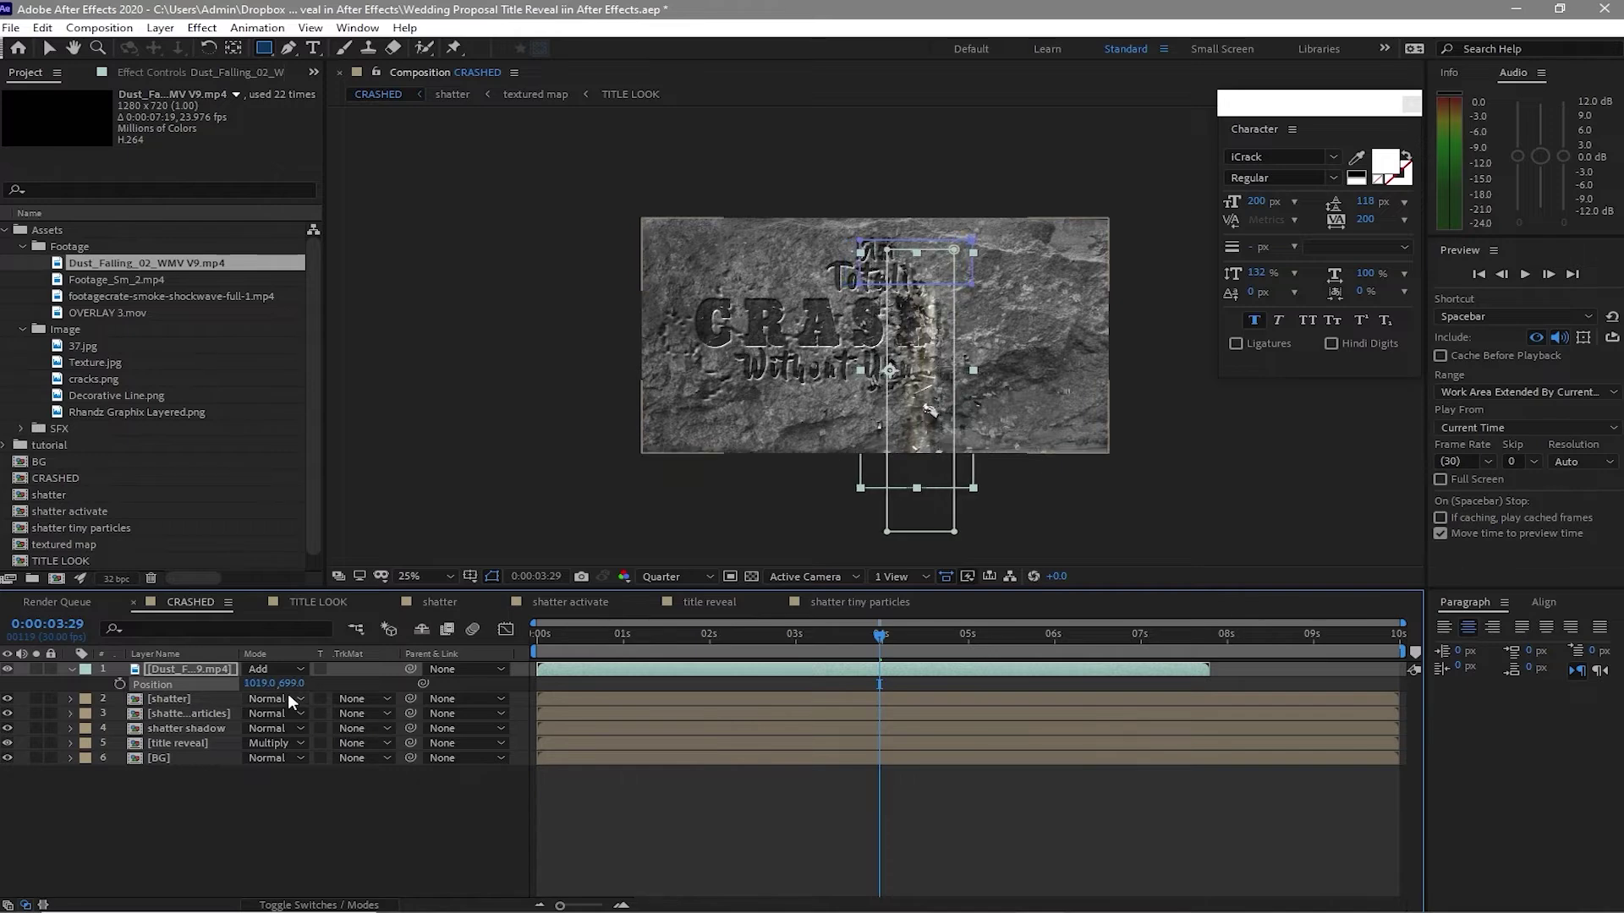
# - Duplicate the falling dust layer and place the copy under the title's first letters at Position 311, 852
pyautogui.click(211, 665)
pyautogui.hotkey('ctrl', 'd')
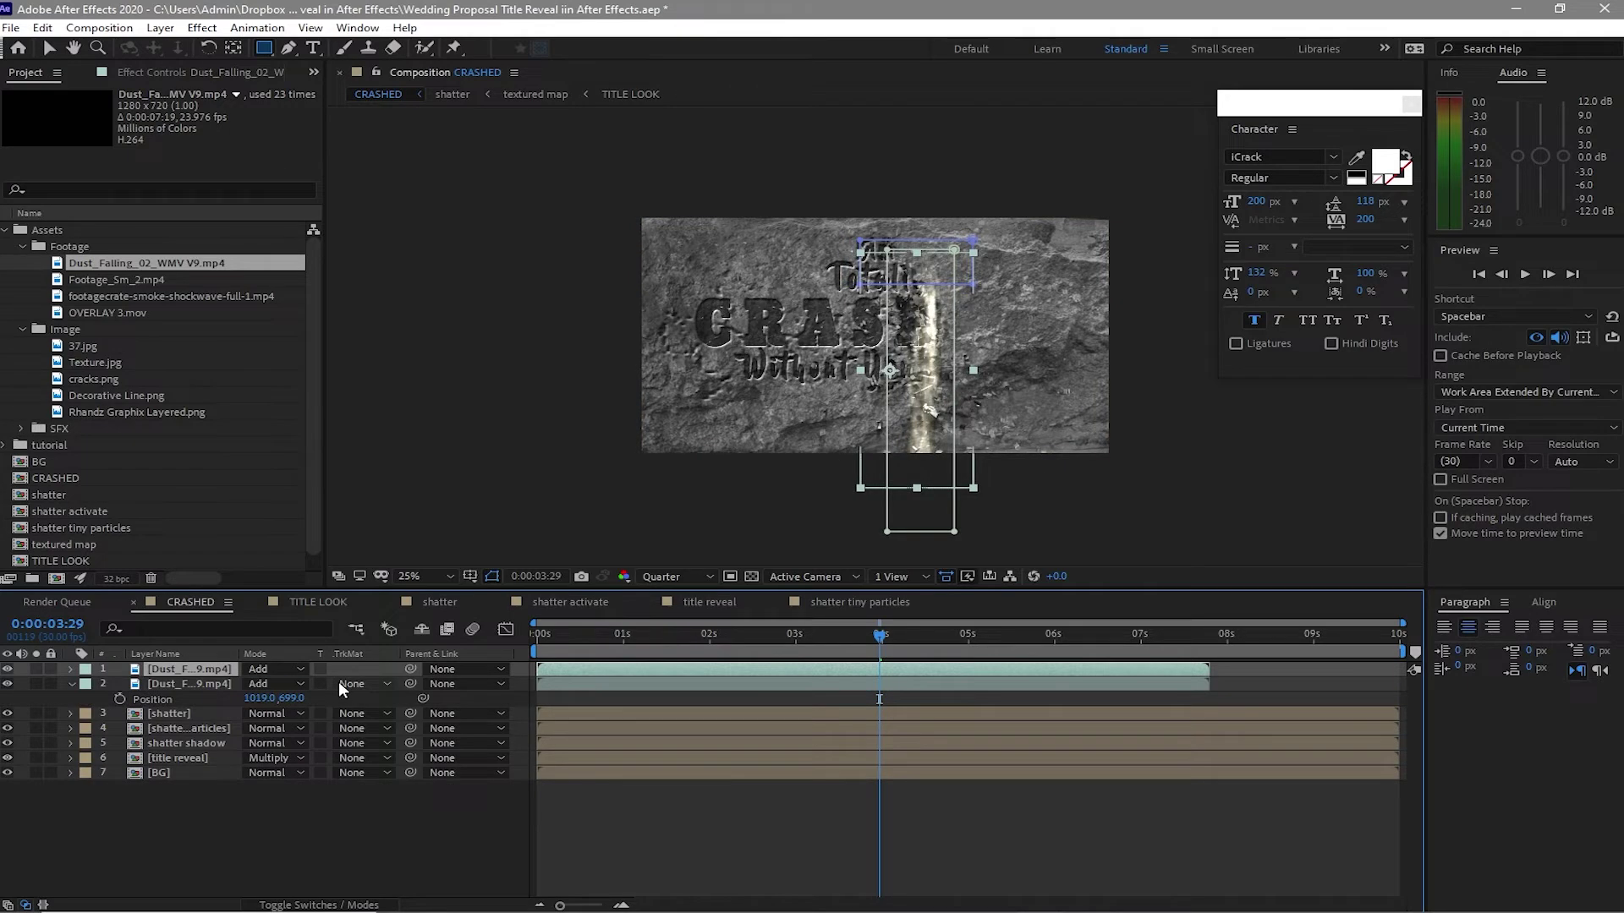
pyautogui.moveTo(262, 691); pyautogui.dragTo(195, 692)
pyautogui.moveTo(879, 636); pyautogui.dragTo(601, 670)
pyautogui.moveTo(258, 684); pyautogui.dragTo(396, 723)
# - Shift the original dust layer in time to start at about 3:10, matching the shatter's progress across the title
pyautogui.click(792, 634)
pyautogui.moveTo(702, 697); pyautogui.dragTo(782, 700)
pyautogui.moveTo(793, 634); pyautogui.dragTo(876, 699)
pyautogui.moveTo(789, 644); pyautogui.dragTo(882, 644)
pyautogui.moveTo(818, 699); pyautogui.dragTo(920, 698)
pyautogui.moveTo(882, 647); pyautogui.dragTo(1006, 648)
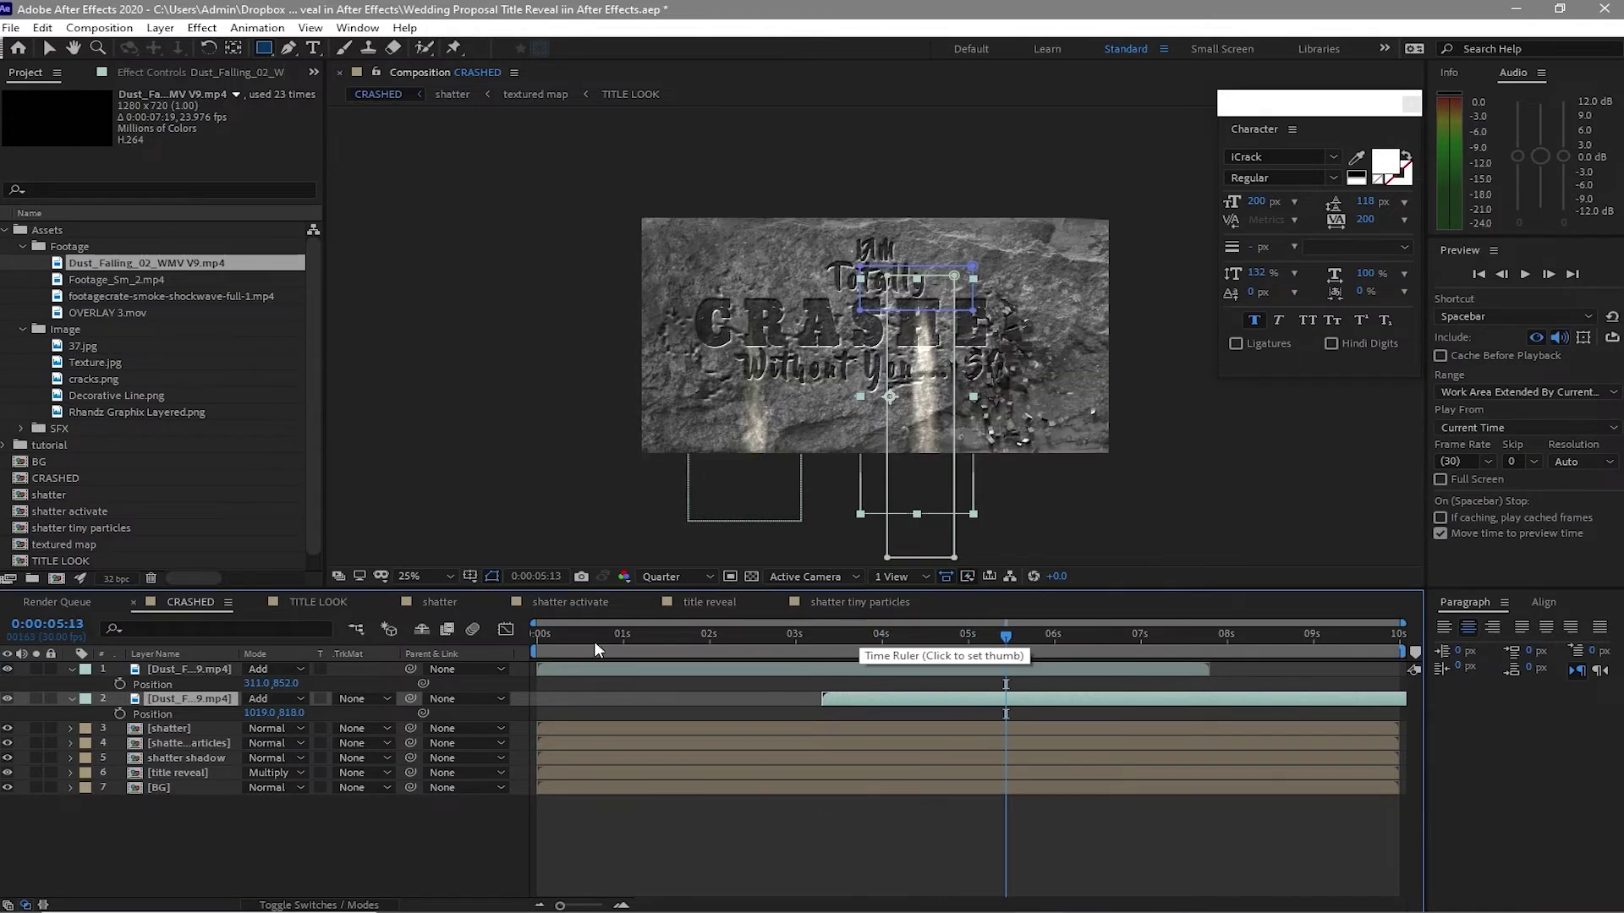
# - Duplicate the dust layer positioned under the title's first letters
pyautogui.click(200, 669)
pyautogui.click(42, 27)
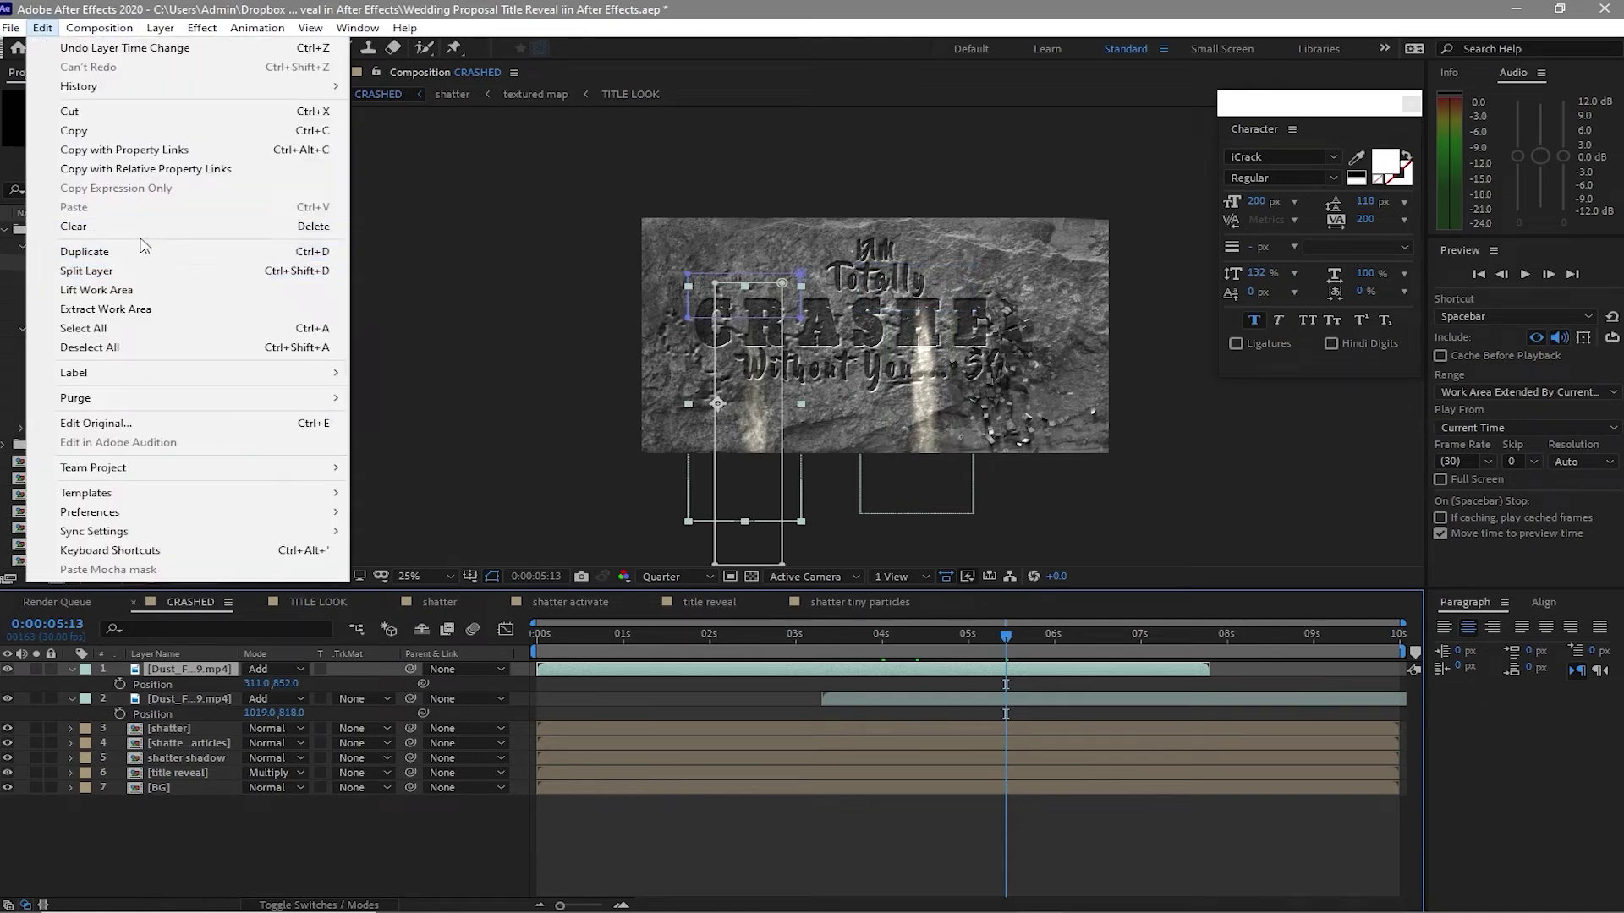
pyautogui.click(93, 254)
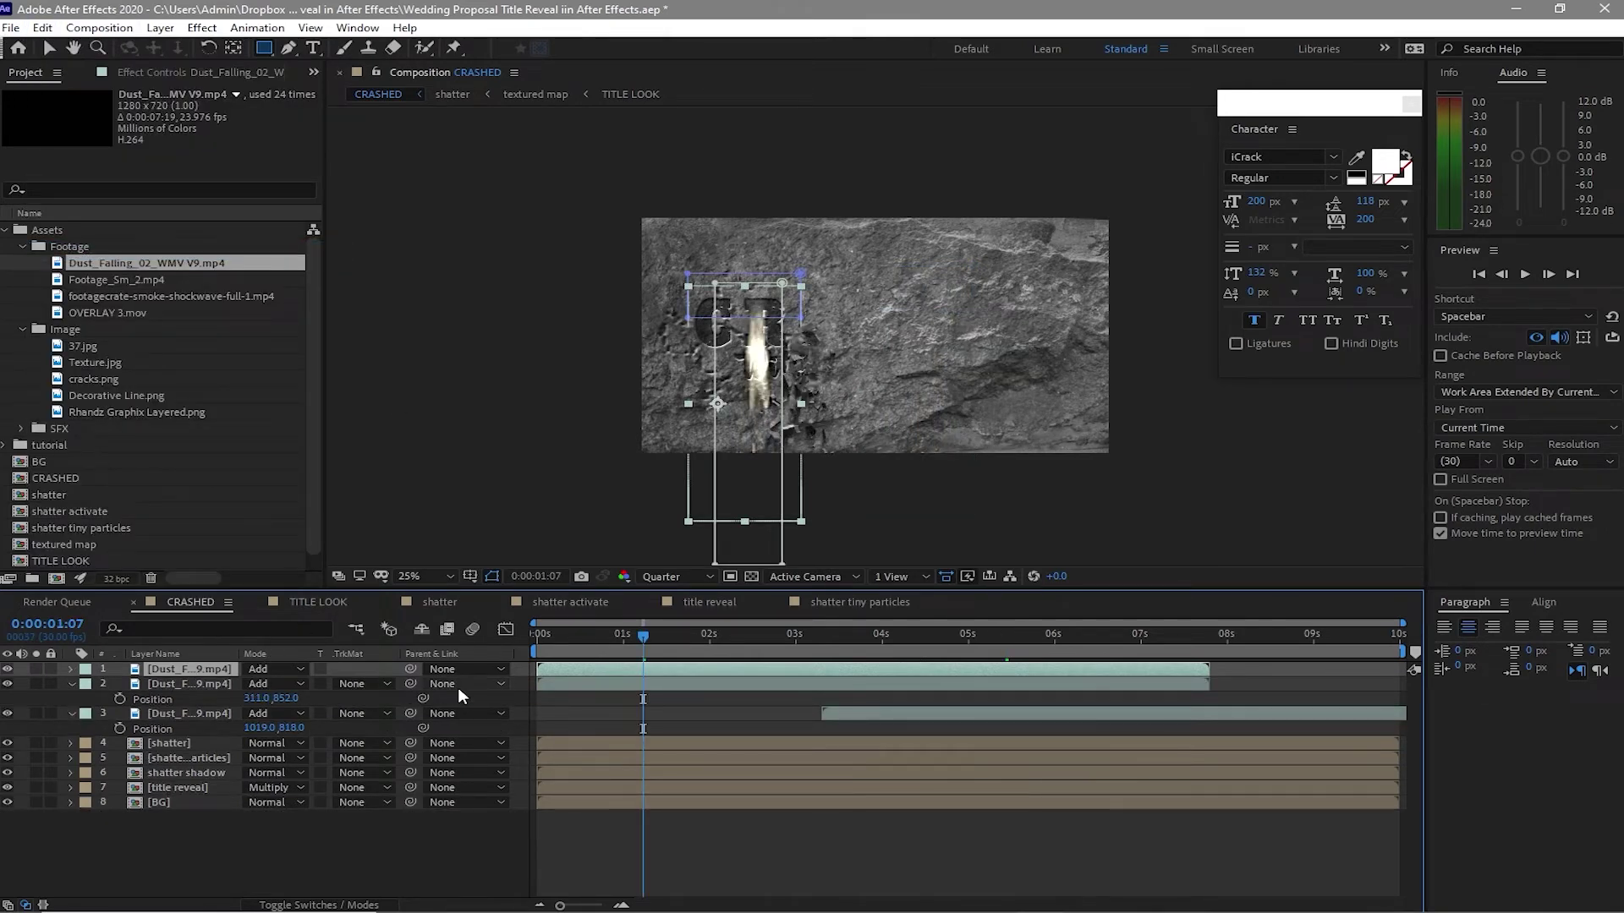
# - Move the new dust copy left to Position 93, 852 and shift its layer slightly earlier in time
pyautogui.press('p')
pyautogui.moveTo(254, 683); pyautogui.dragTo(12, 668)
pyautogui.click(577, 636)
pyautogui.moveTo(606, 665); pyautogui.dragTo(568, 669)
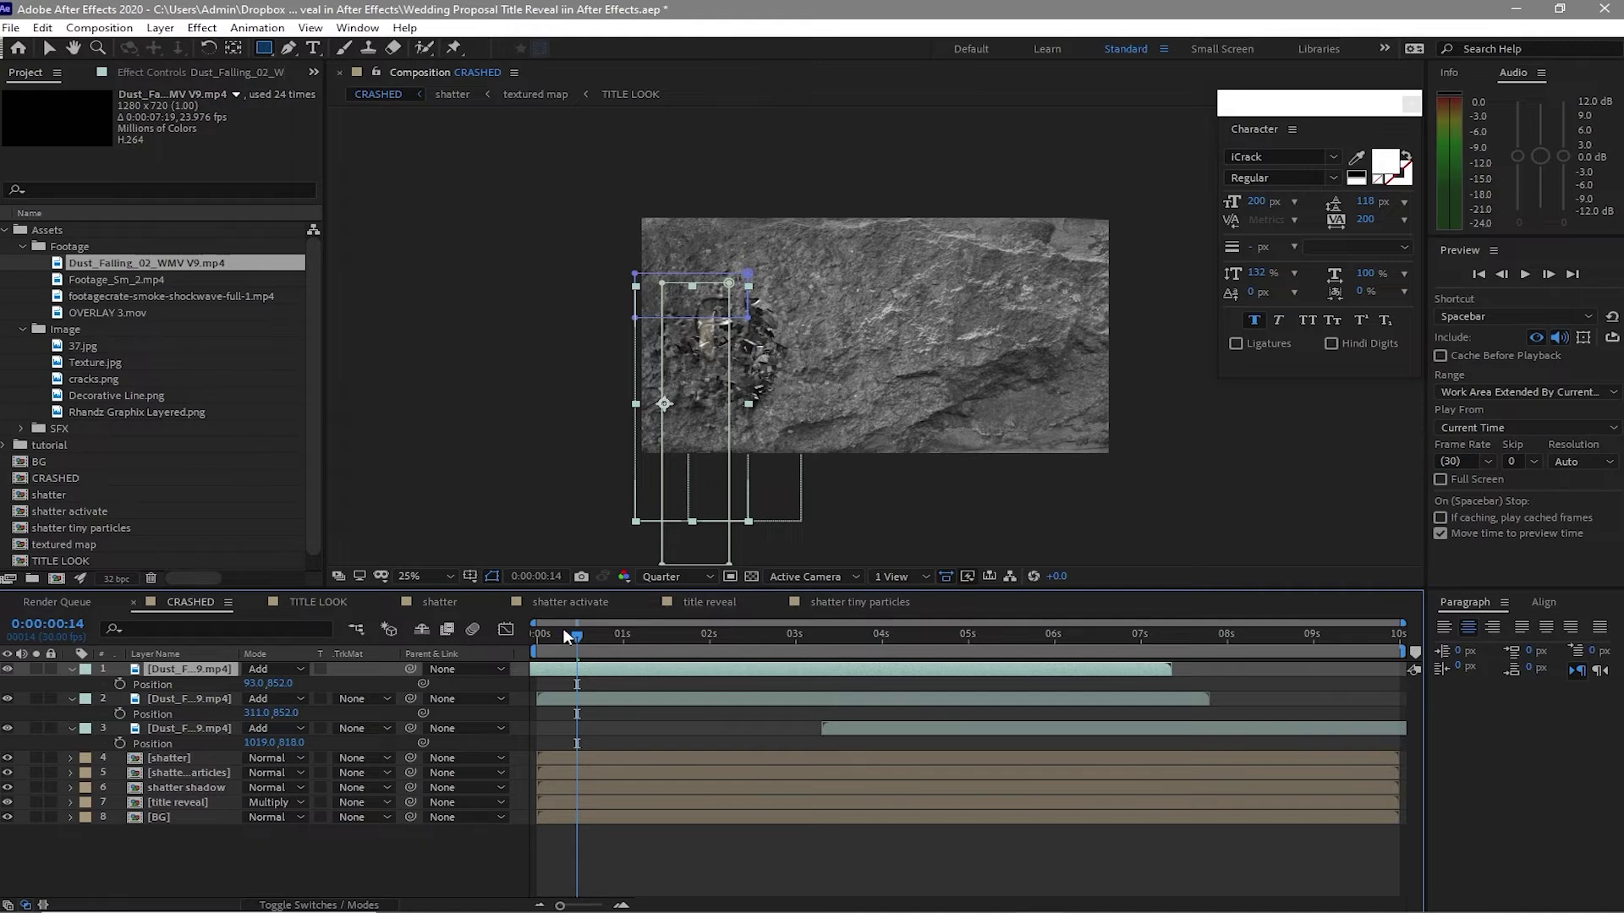
pyautogui.moveTo(580, 641); pyautogui.dragTo(633, 641)
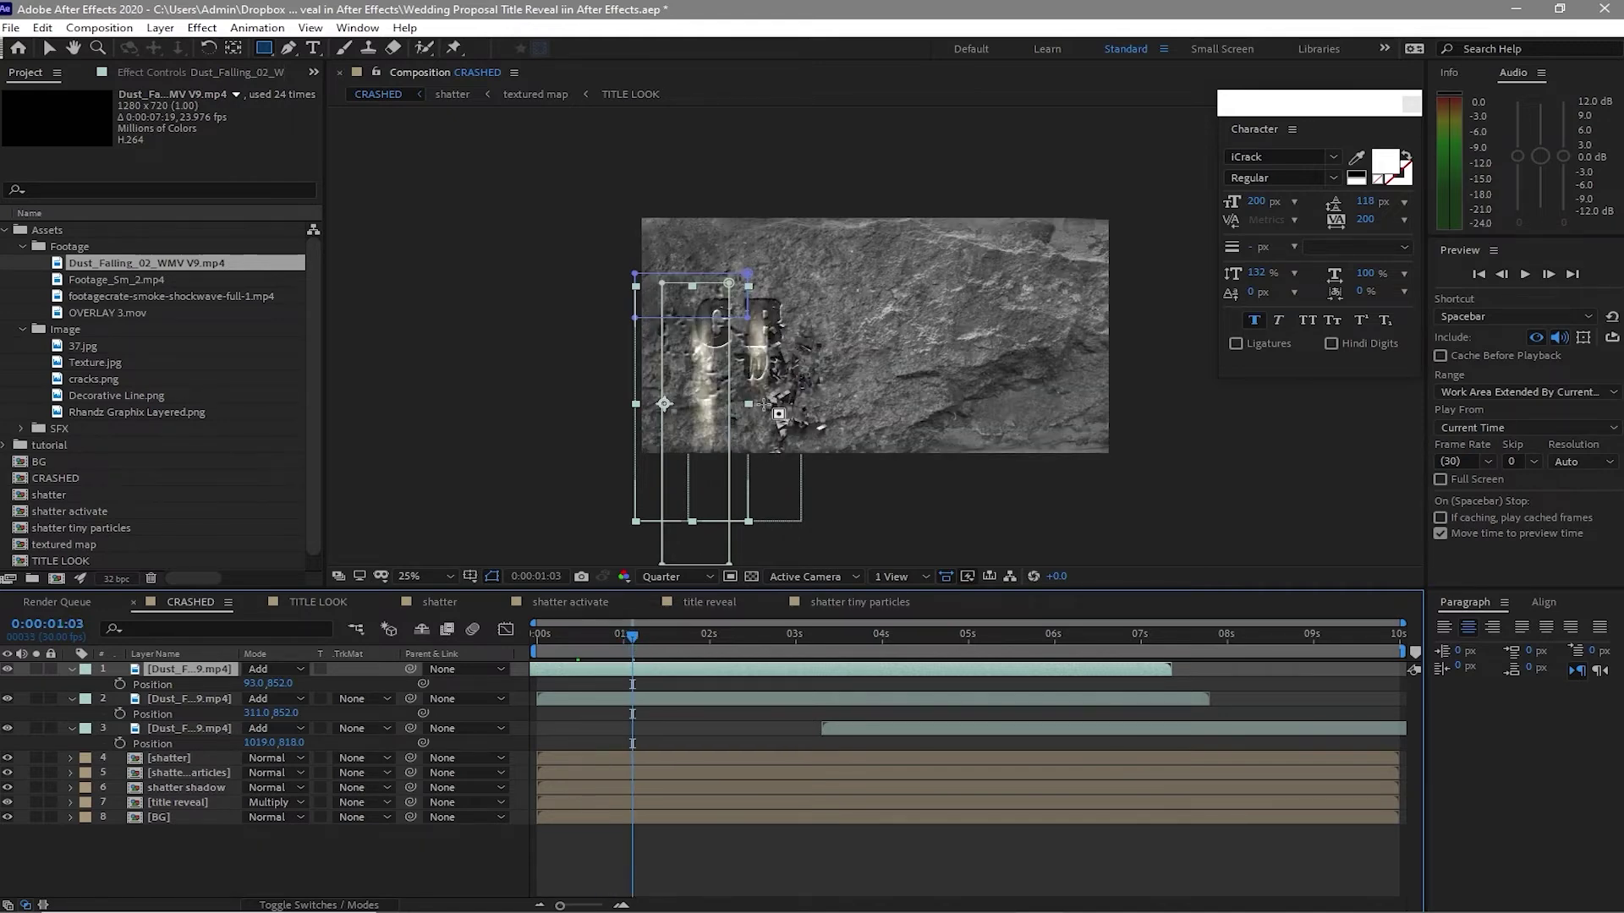
# - Nudge the two dust layers under the first letters to Position 128, 852 and Position 377, 902
pyautogui.moveTo(300, 712)
pyautogui.mouseDown()
pyautogui.moveTo(344, 711)
pyautogui.moveTo(279, 712)
pyautogui.moveTo(302, 702)
pyautogui.mouseUp()
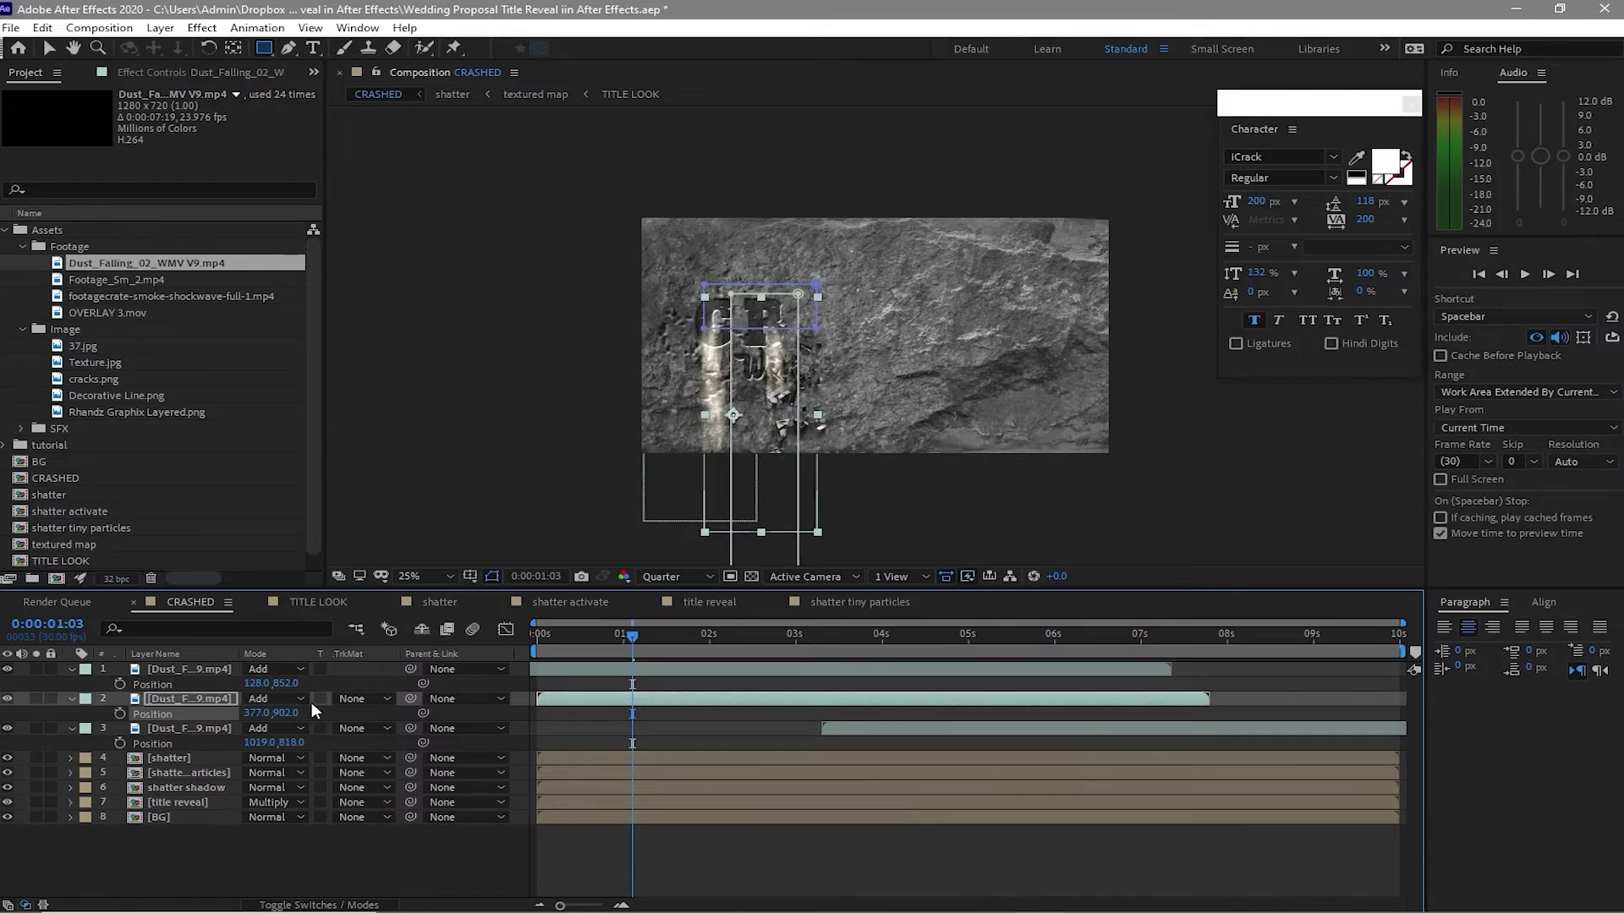
pyautogui.moveTo(648, 648); pyautogui.dragTo(765, 667)
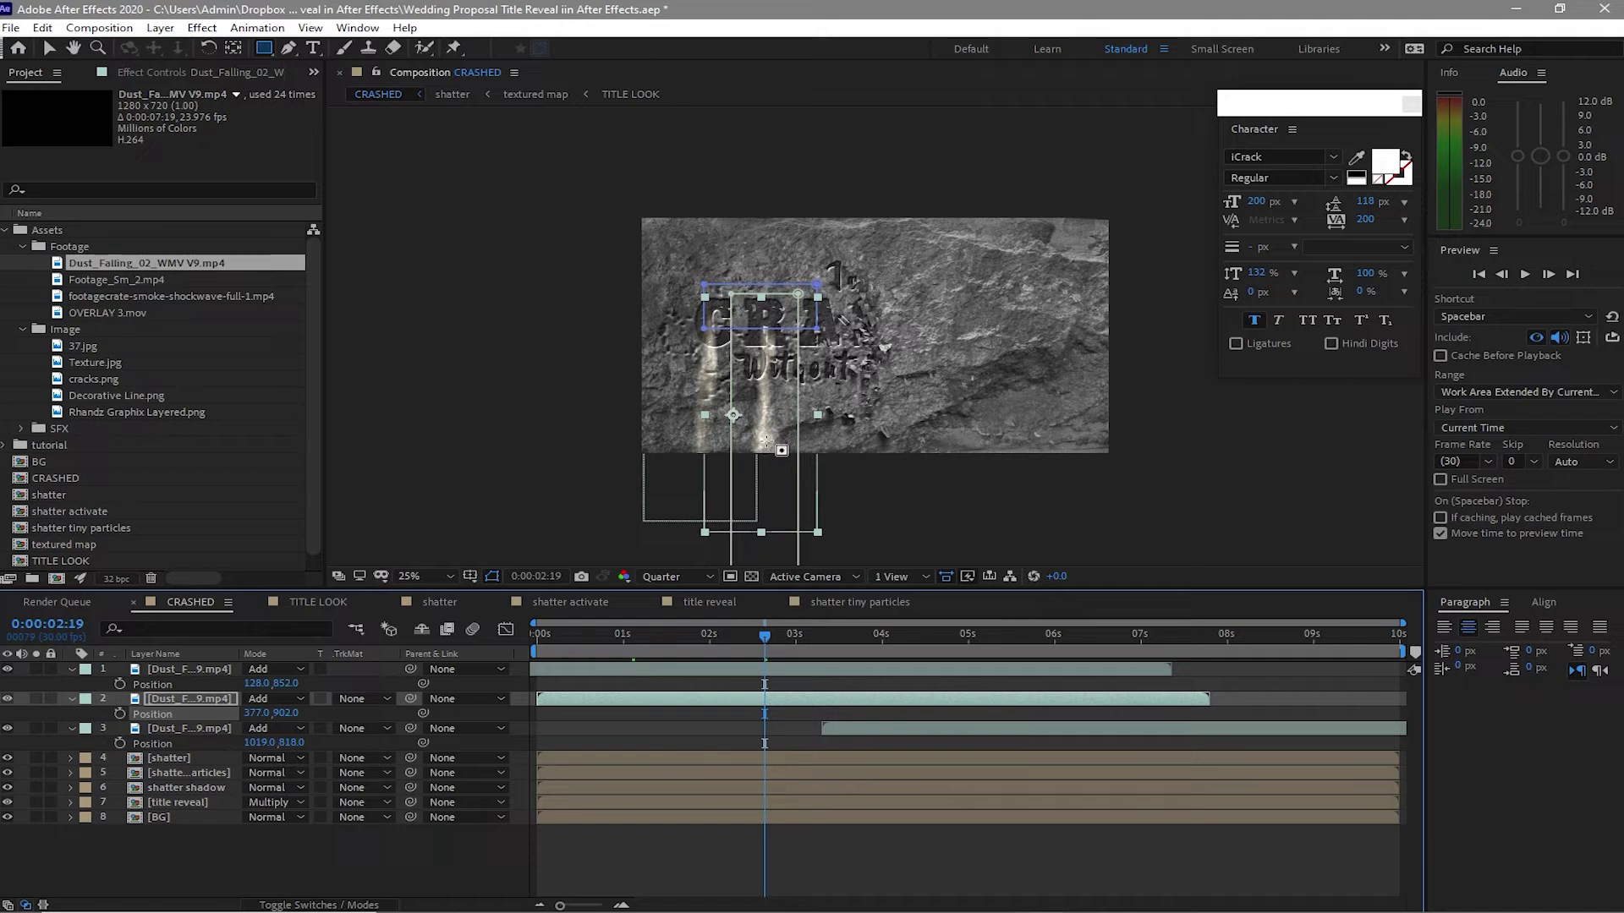
# - Duplicate the leftmost dust layer, start the copy at about 1:23, and move it right beneath the title's middle letters
pyautogui.click(184, 670)
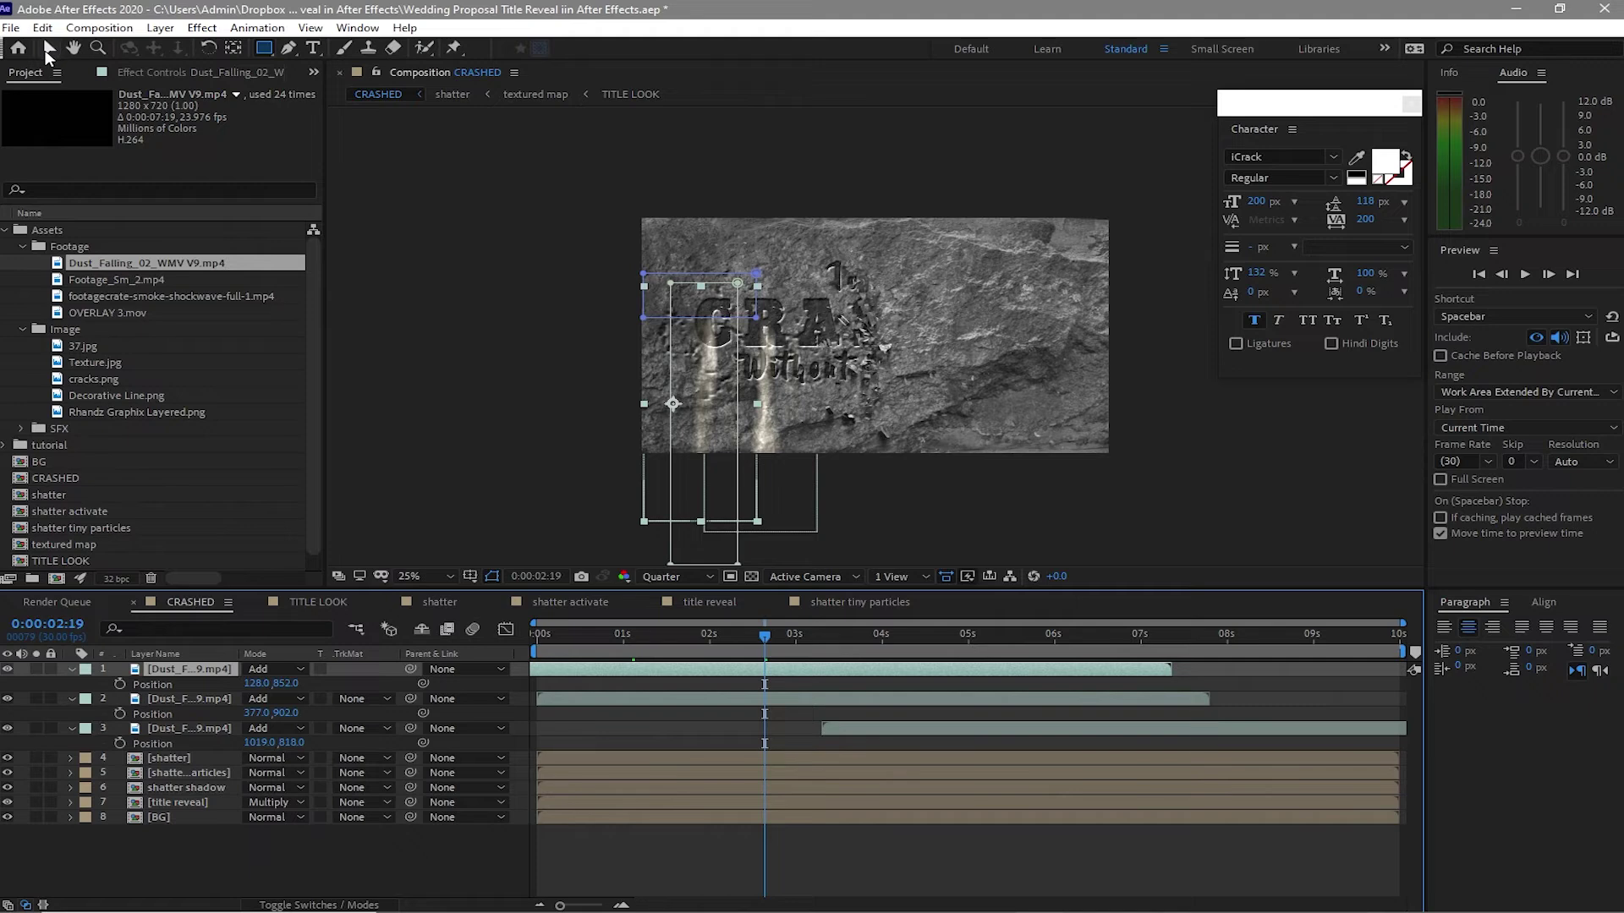
pyautogui.hotkey('ctrl', 'd')
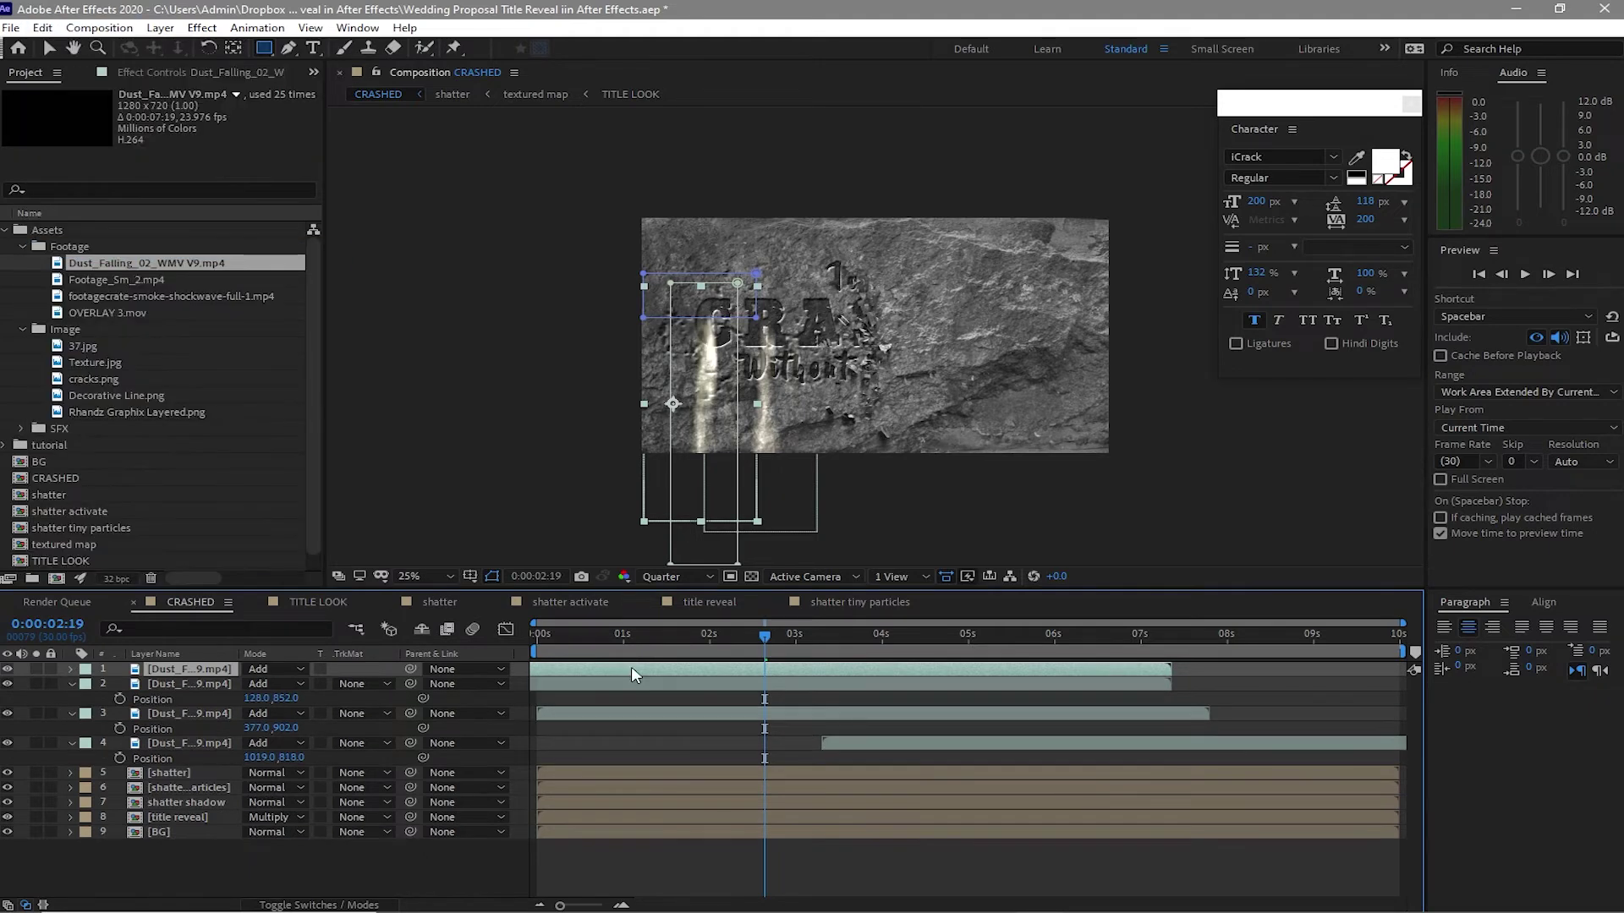
pyautogui.moveTo(632, 670); pyautogui.dragTo(891, 672)
pyautogui.press('p')
pyautogui.moveTo(252, 684); pyautogui.dragTo(798, 636)
# - Set Opacity to 50% on the new middle dust layer and 60% on the dust layer positioned at 377, 902
pyautogui.press('y')
pyautogui.press('t')
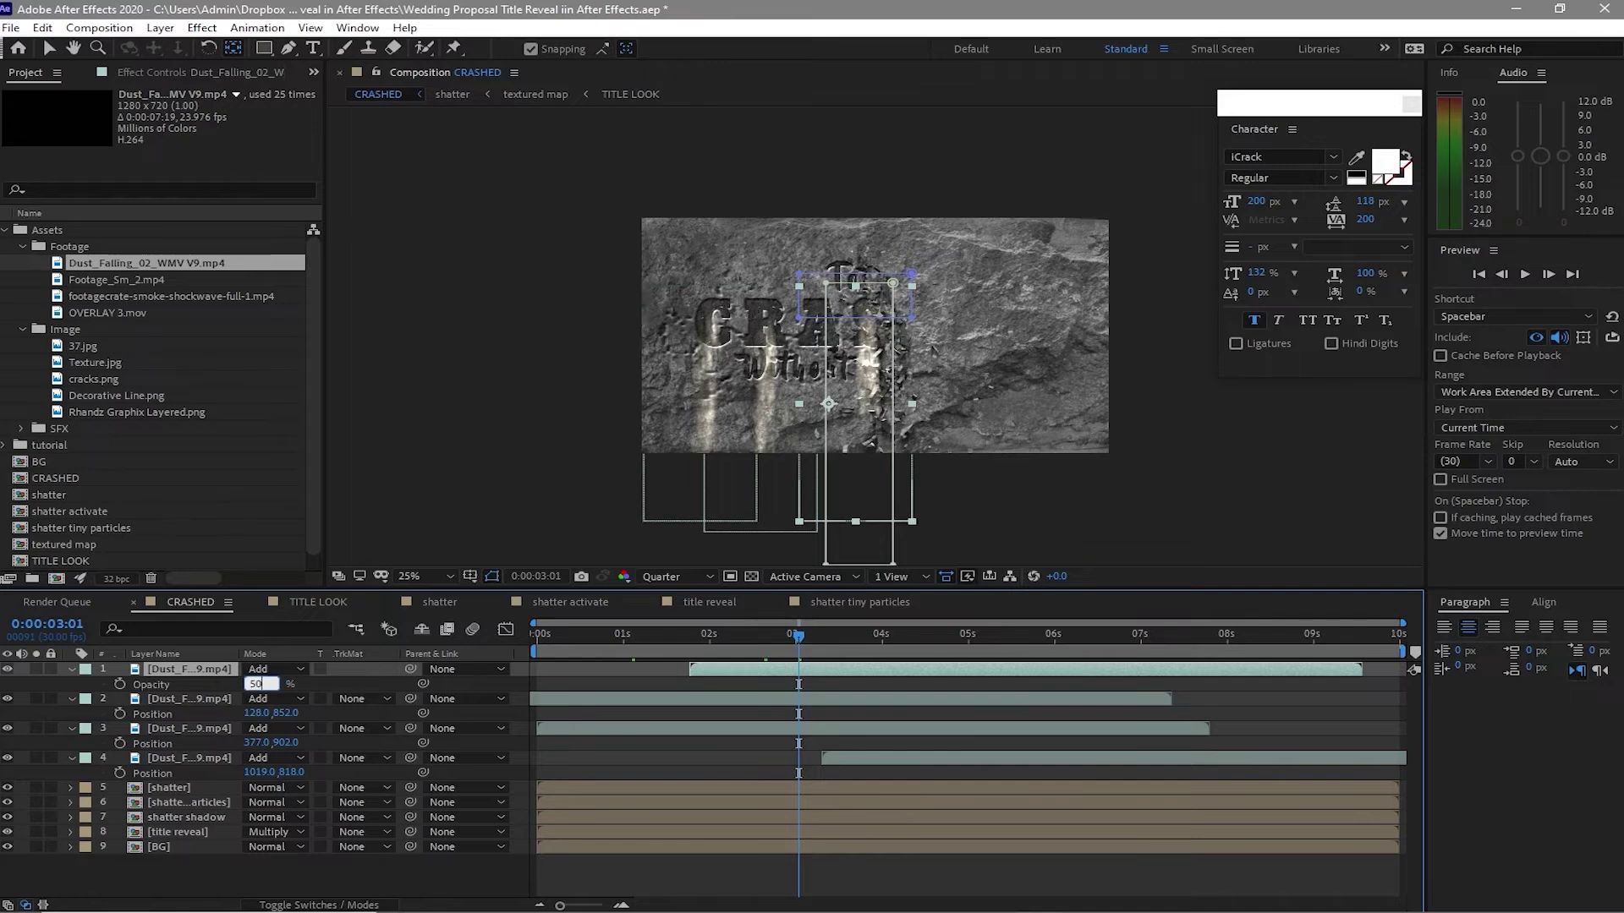
pyautogui.click(347, 445)
pyautogui.click(253, 743)
pyautogui.write('50')
pyautogui.click(346, 446)
pyautogui.hotkey('ctrl', 'z')
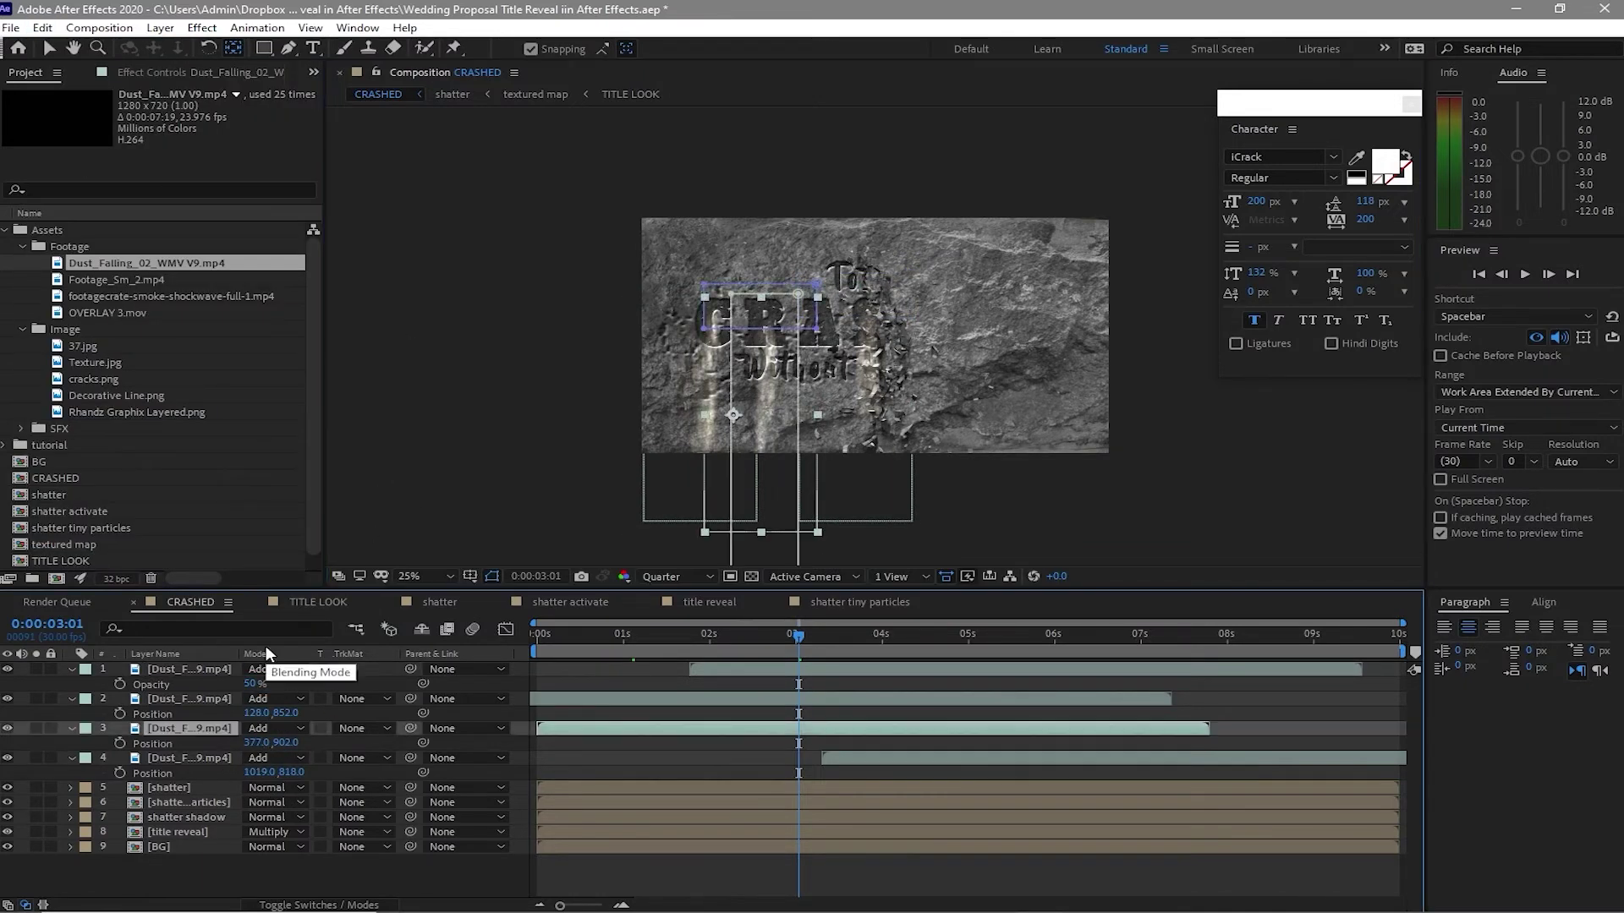
# - Duplicate the 50% opacity dust layer and try out new horizontal positions for the copy
pyautogui.click(501, 548)
pyautogui.click(208, 668)
pyautogui.hotkey('ctrl', 'd')
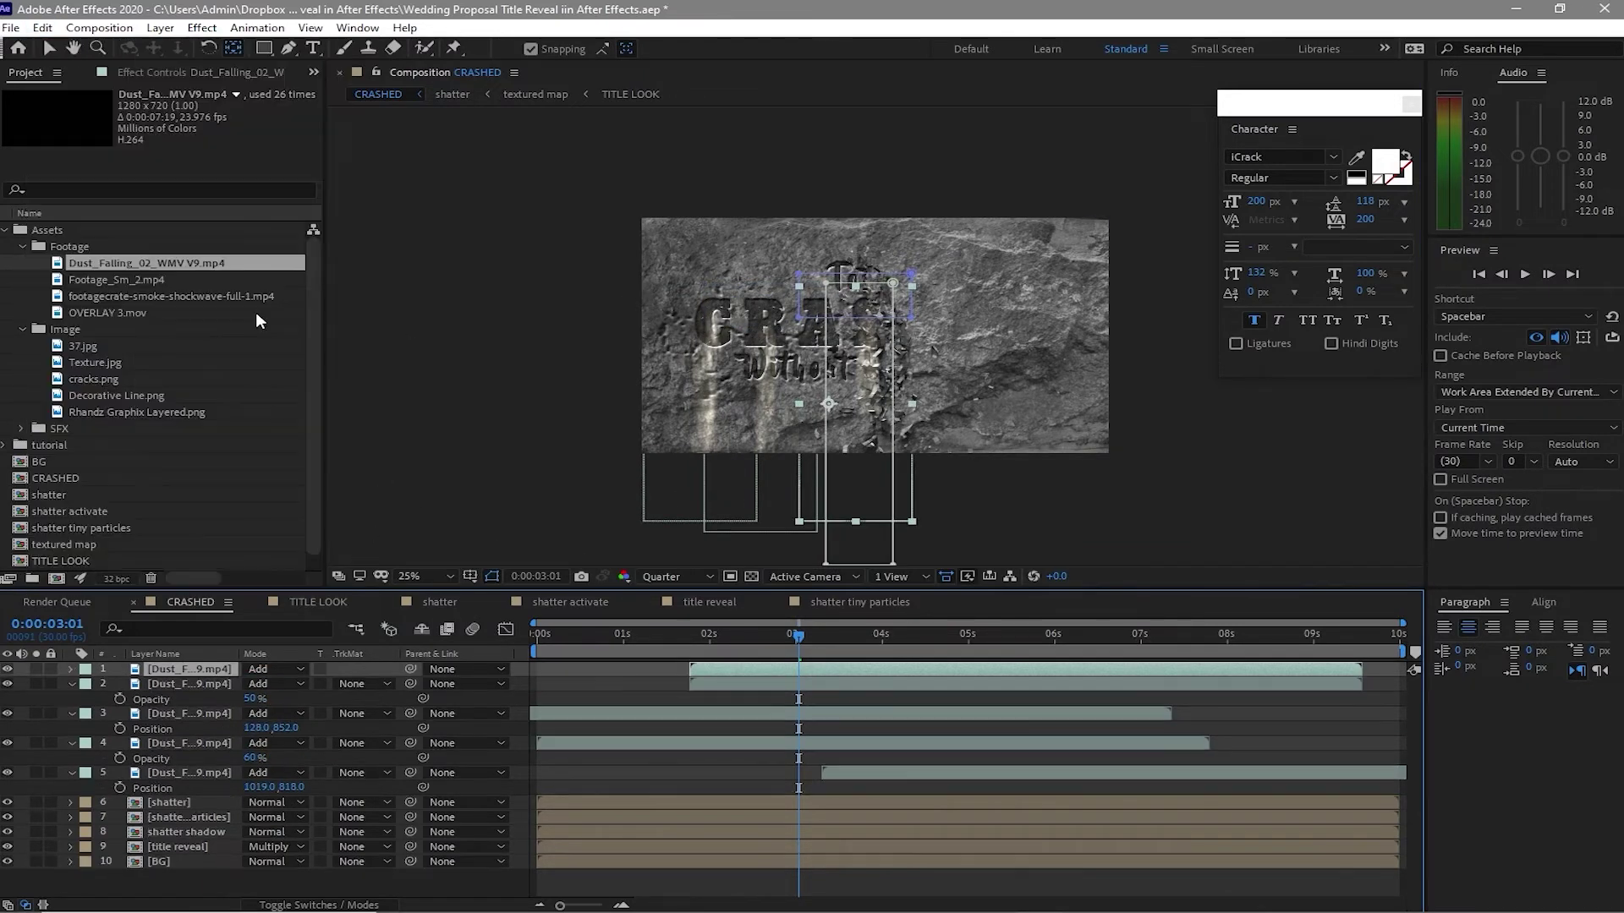
pyautogui.press('p')
pyautogui.moveTo(254, 683); pyautogui.dragTo(363, 684)
pyautogui.moveTo(283, 683); pyautogui.dragTo(25, 684)
pyautogui.hotkey('ctrl', 'z')
# - Place the newest dust copy at Position 950, 640 and shift it to start at about 2:17
pyautogui.click(215, 701)
pyautogui.click(728, 667)
pyautogui.click(728, 660)
pyautogui.click(728, 668)
pyautogui.press('v')
pyautogui.moveTo(732, 672); pyautogui.dragTo(870, 636)
pyautogui.moveTo(260, 683); pyautogui.dragTo(367, 683)
pyautogui.click(759, 636)
pyautogui.moveTo(784, 673); pyautogui.dragTo(832, 672)
pyautogui.click(814, 640)
pyautogui.click(853, 639)
pyautogui.click(988, 639)
pyautogui.click(1029, 639)
# - Duplicate that dust layer, place the copy under the title's last letters at Position 1372, 934, and start it at about 4:08
pyautogui.click(42, 27)
pyautogui.click(72, 253)
pyautogui.moveTo(261, 683); pyautogui.dragTo(645, 728)
pyautogui.moveTo(791, 669); pyautogui.dragTo(947, 668)
pyautogui.moveTo(261, 683); pyautogui.dragTo(490, 768)
pyautogui.click(320, 699)
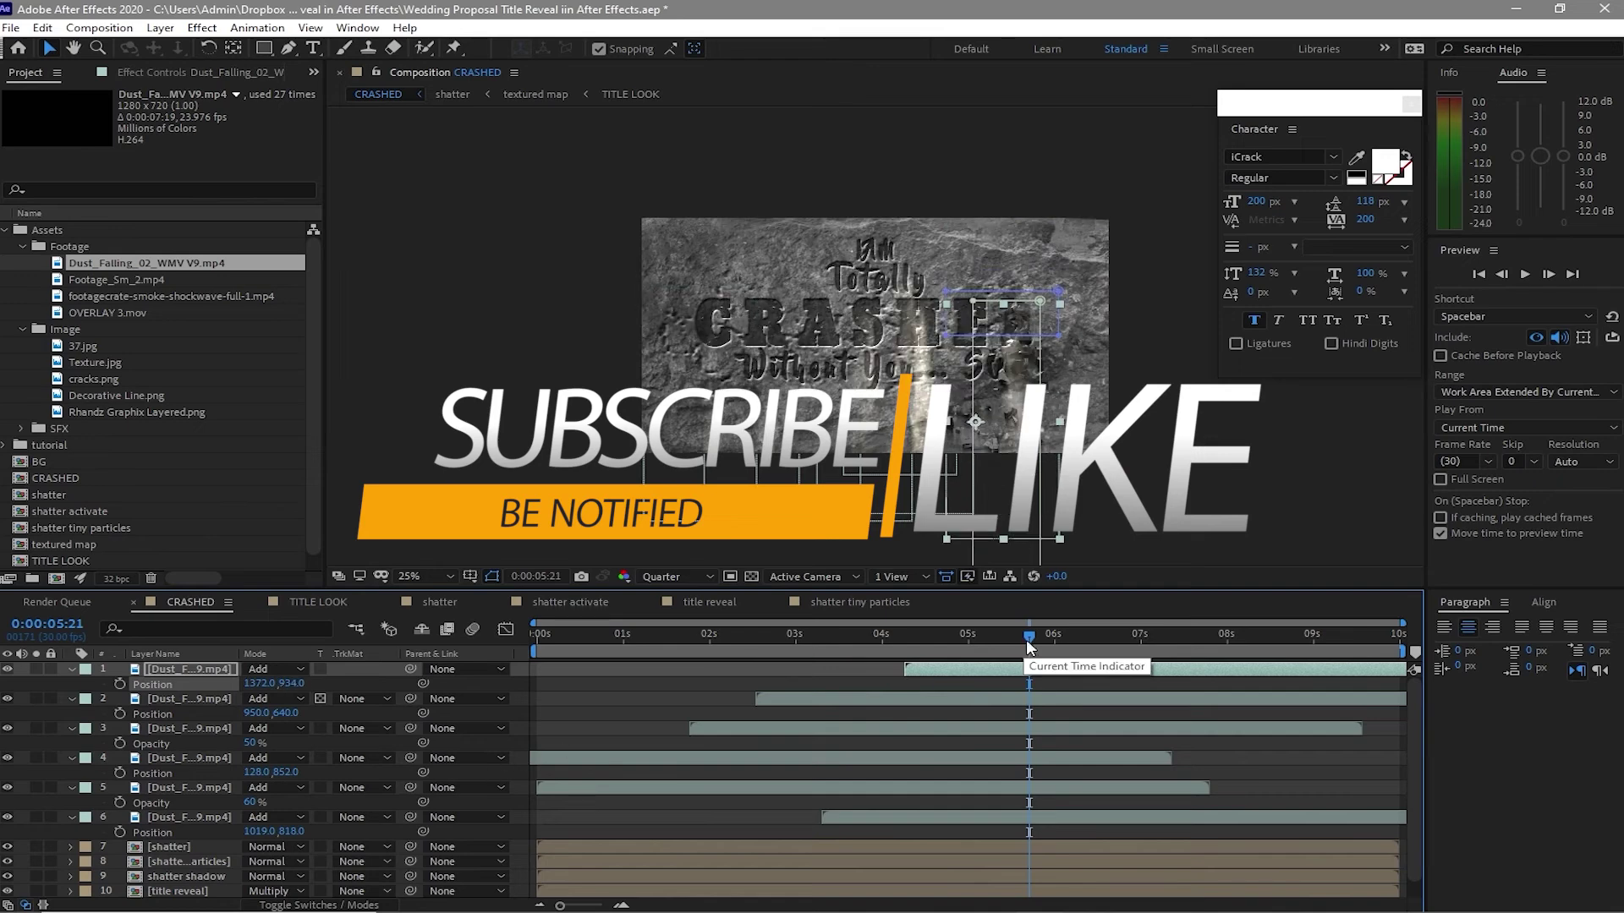
# - Preview the whole title reveal from the first frame to check the falling dust across the letters
pyautogui.moveTo(1027, 639); pyautogui.dragTo(536, 640)
pyautogui.click(465, 669)
pyautogui.click(1524, 274)
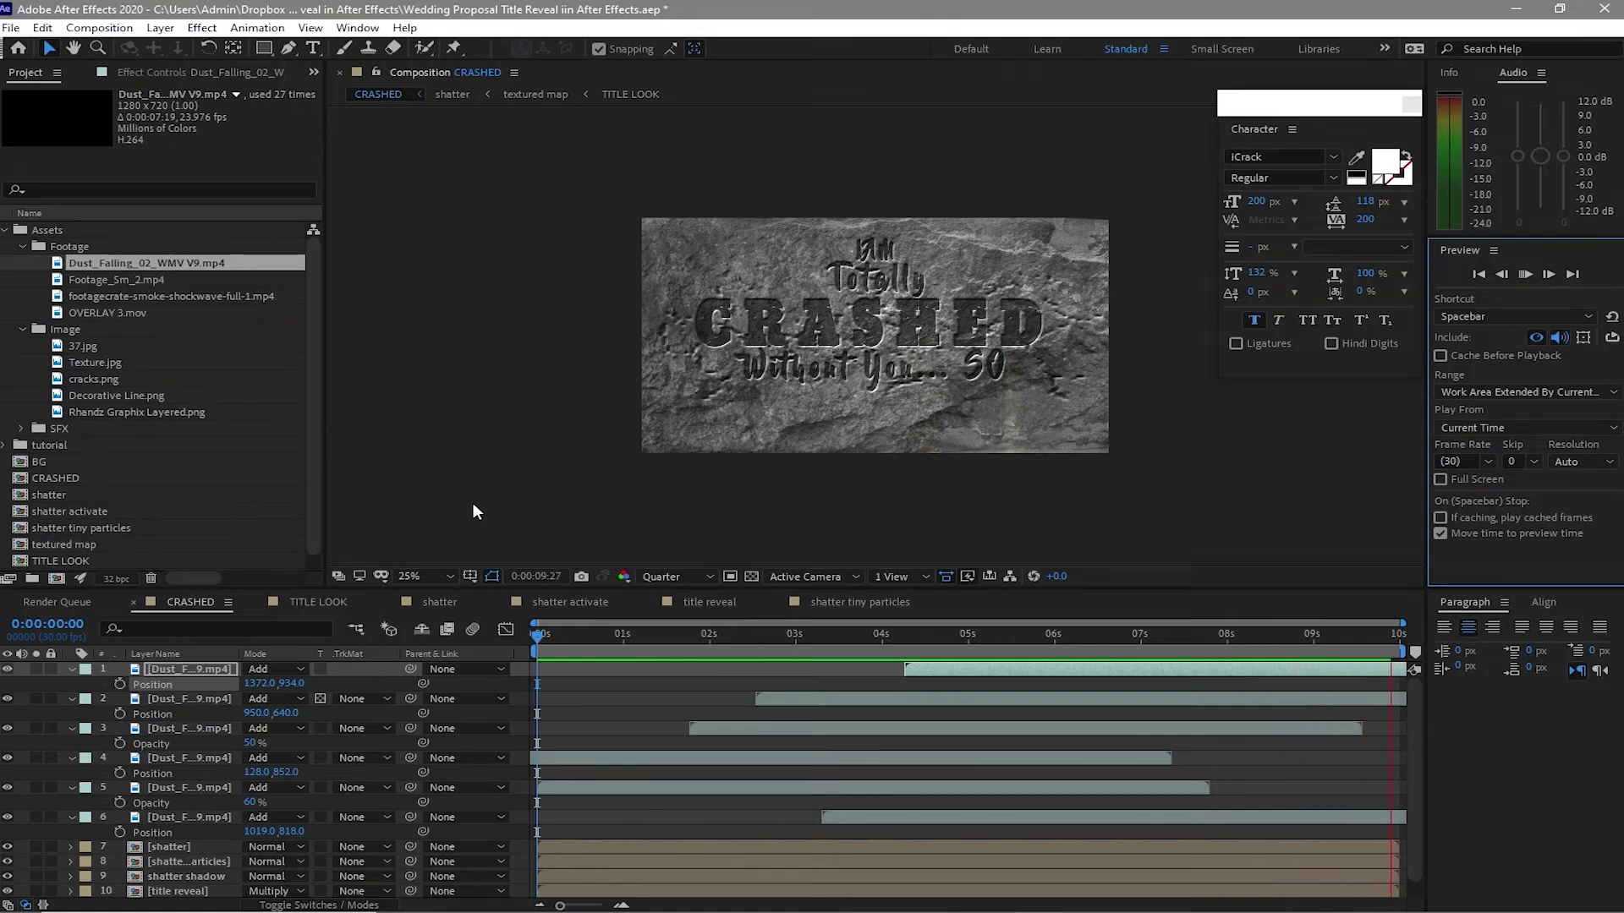
pyautogui.click(1527, 274)
# - Set the leftmost dust layer's Opacity to 80% and replay the animation from the start
pyautogui.click(188, 817)
pyautogui.click(173, 758)
pyautogui.press('t')
pyautogui.click(252, 772)
pyautogui.write('80')
pyautogui.click(465, 530)
pyautogui.press('Home')
pyautogui.press('space')
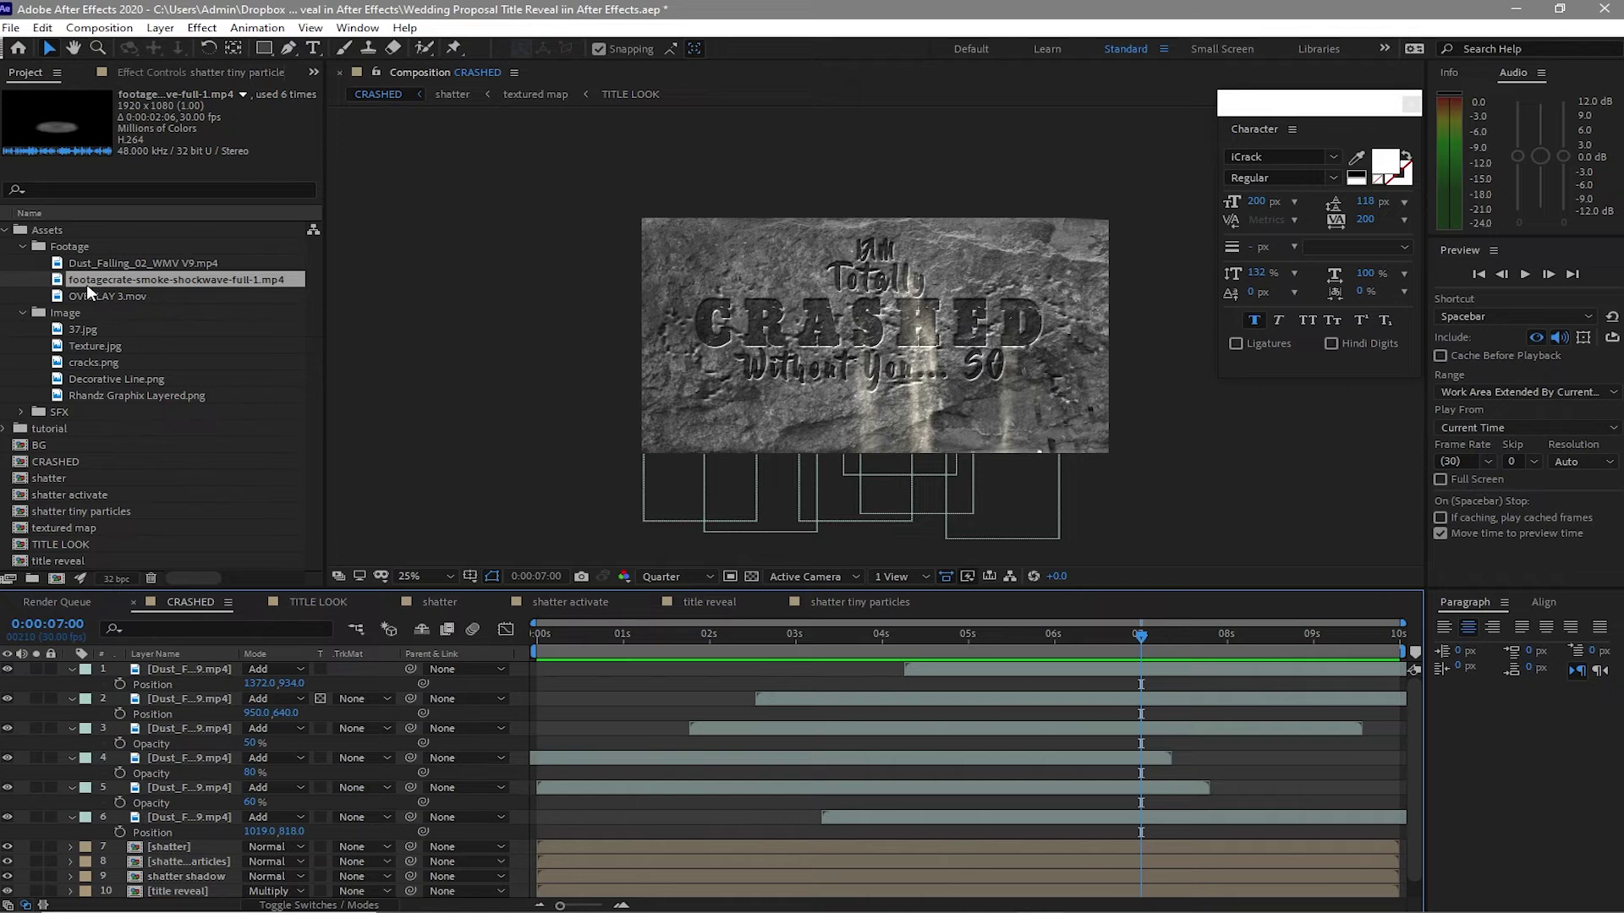
# - Place OVERLAY 3.mov above all layers in the CRASHED composition and set its blending mode to Add
pyautogui.moveTo(98, 298); pyautogui.dragTo(159, 670)
pyautogui.click(288, 669)
pyautogui.click(338, 334)
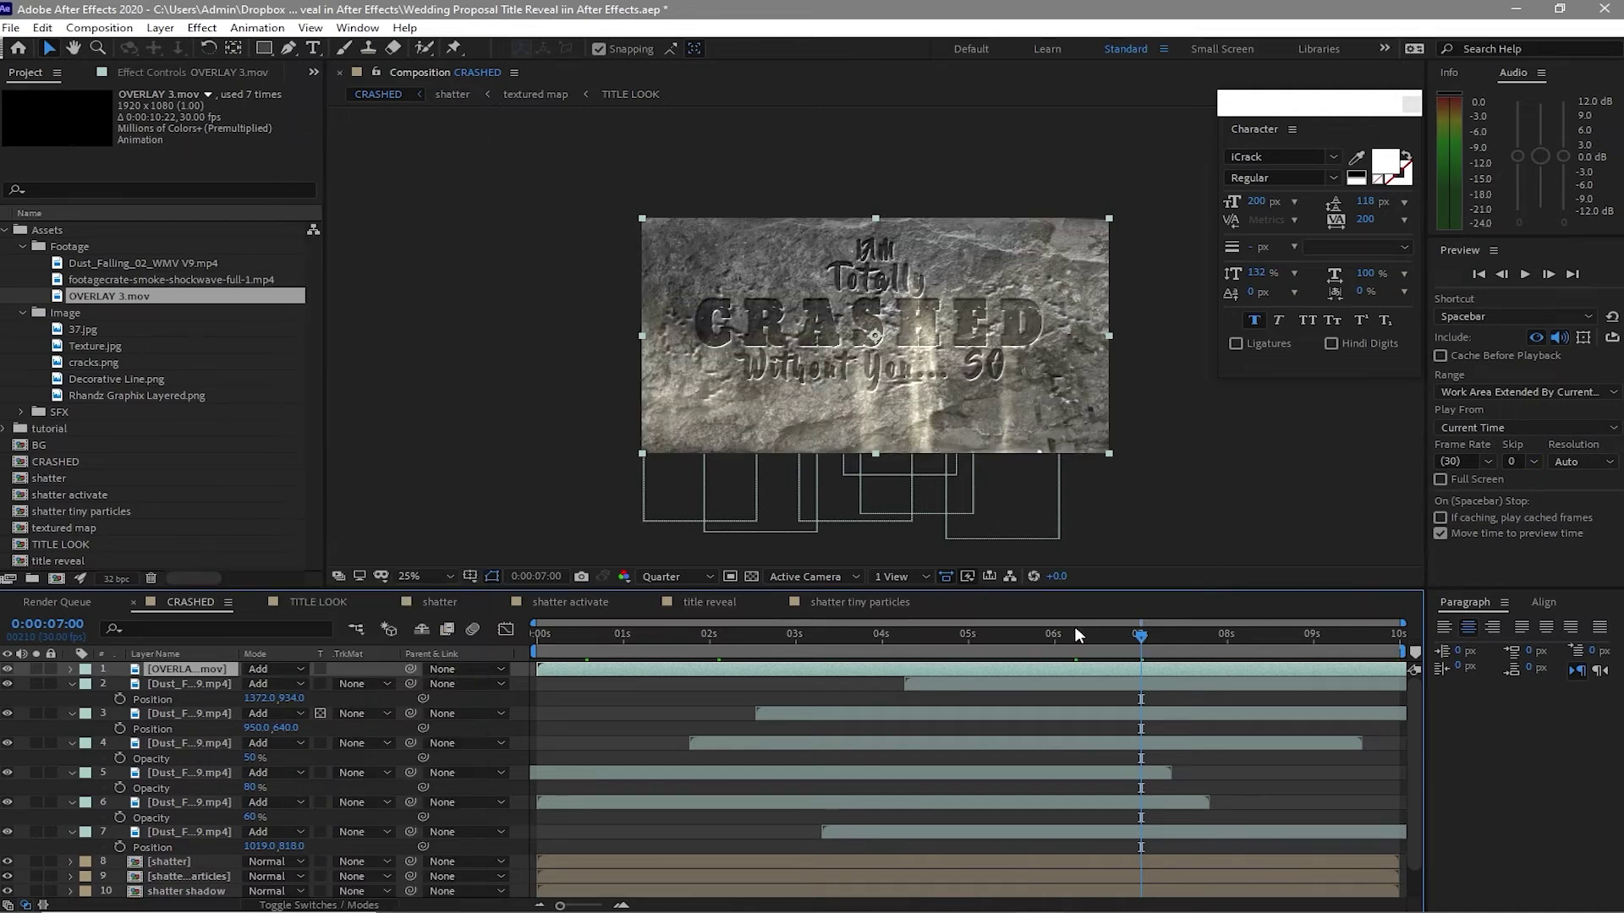
# - Move the overlay footage left to Position 401, 540 and stretch its horizontal scale to 161.3%
pyautogui.moveTo(1137, 638); pyautogui.dragTo(713, 671)
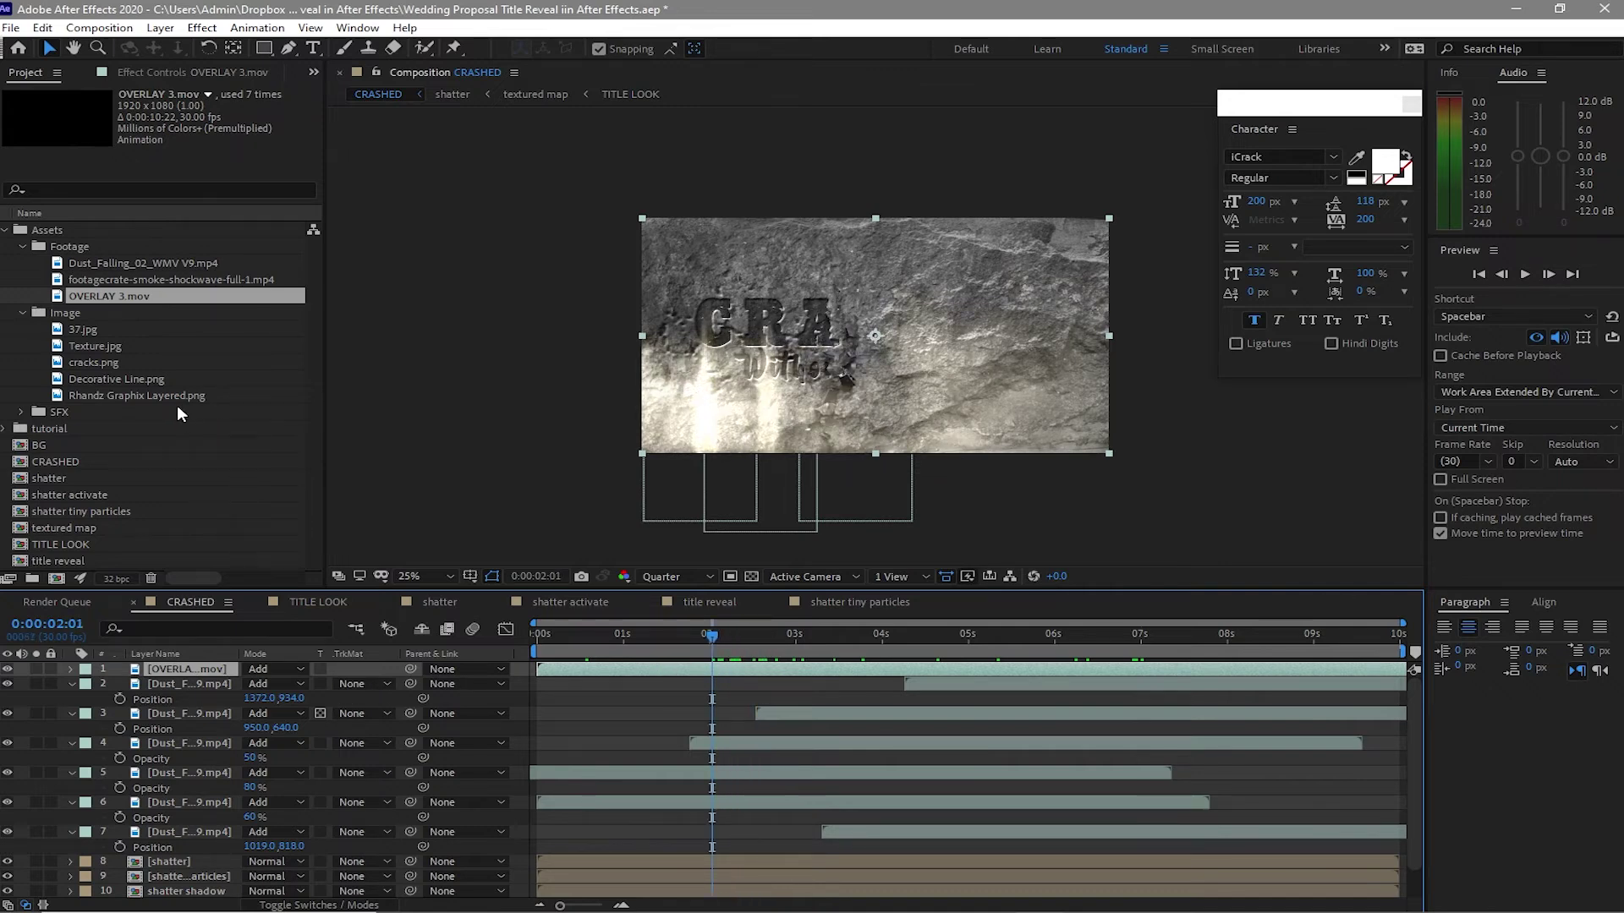
pyautogui.press('p')
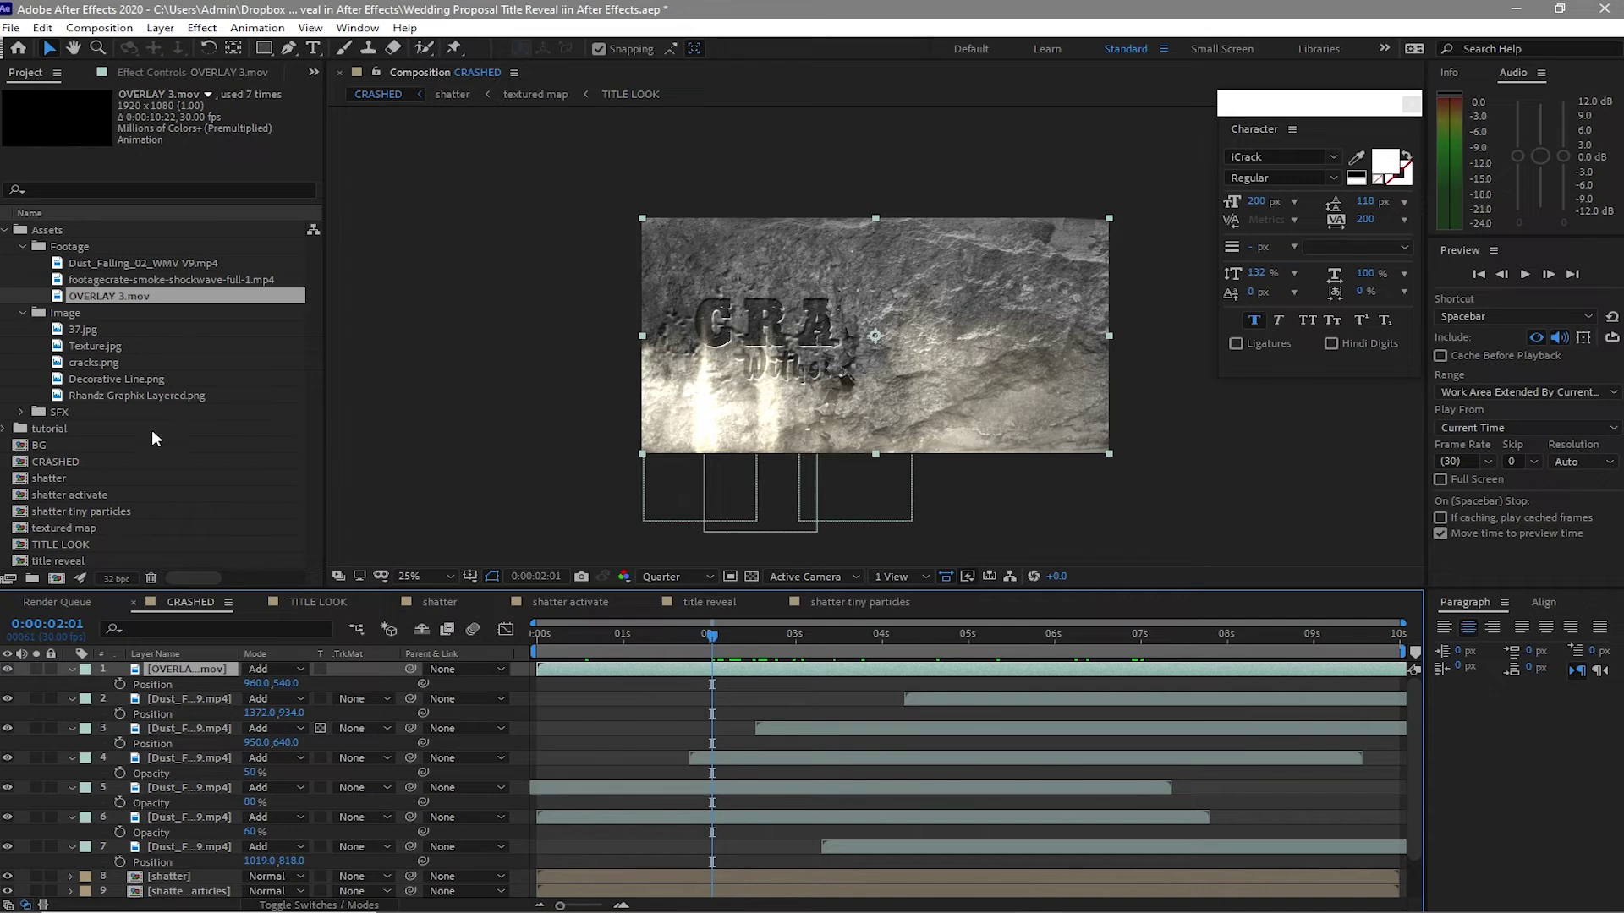
pyautogui.hotkey('shift', 's')
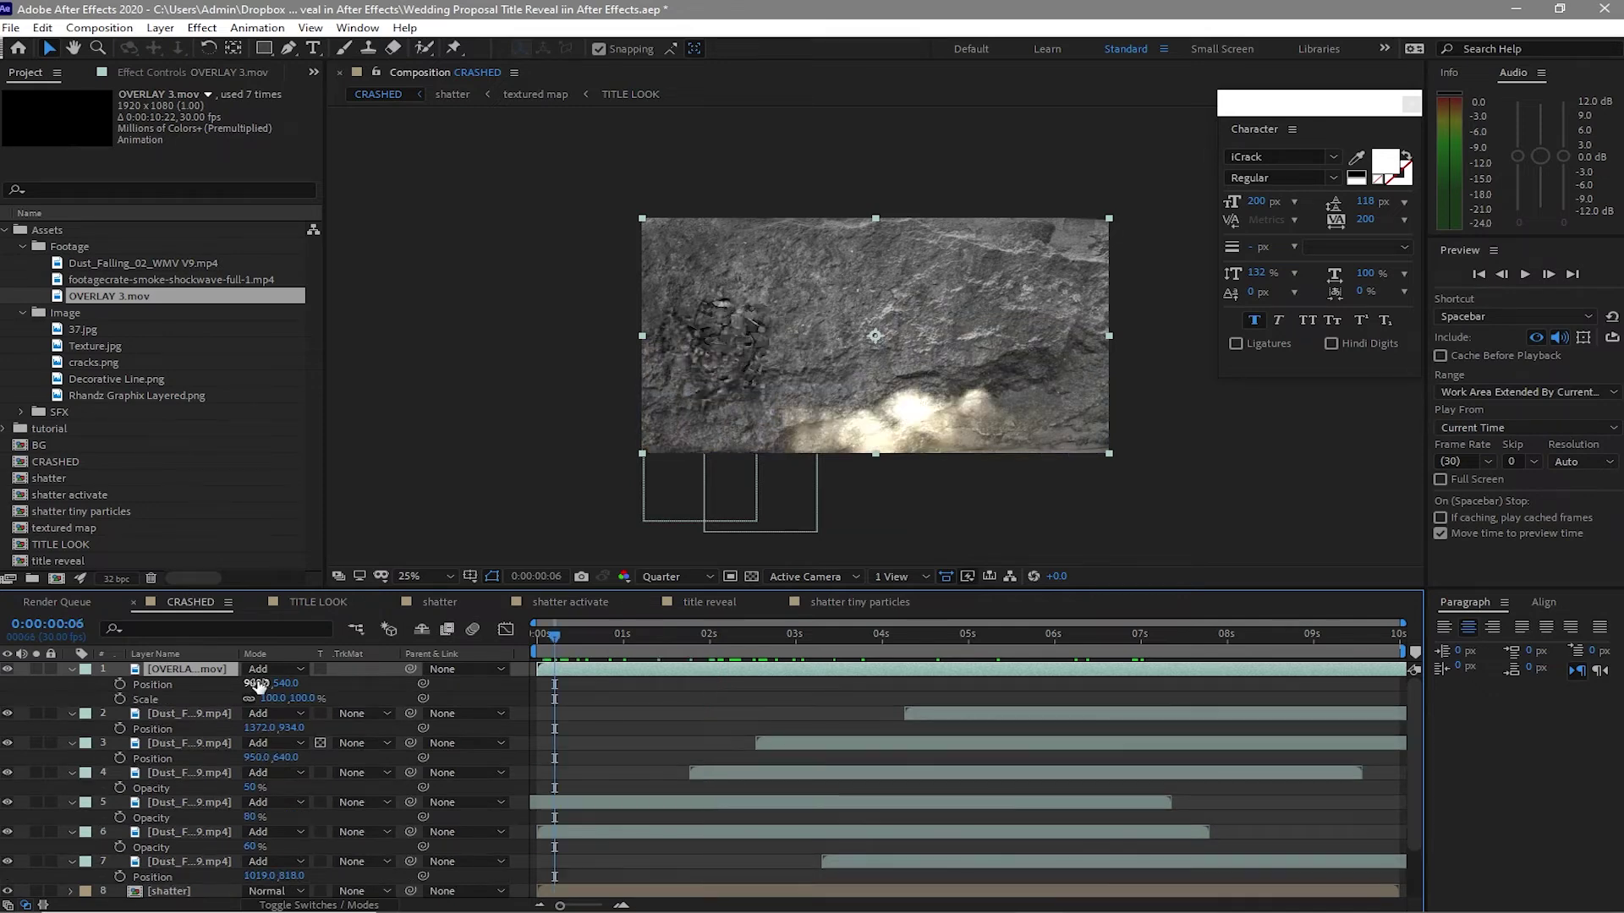
pyautogui.moveTo(254, 683); pyautogui.dragTo(203, 683)
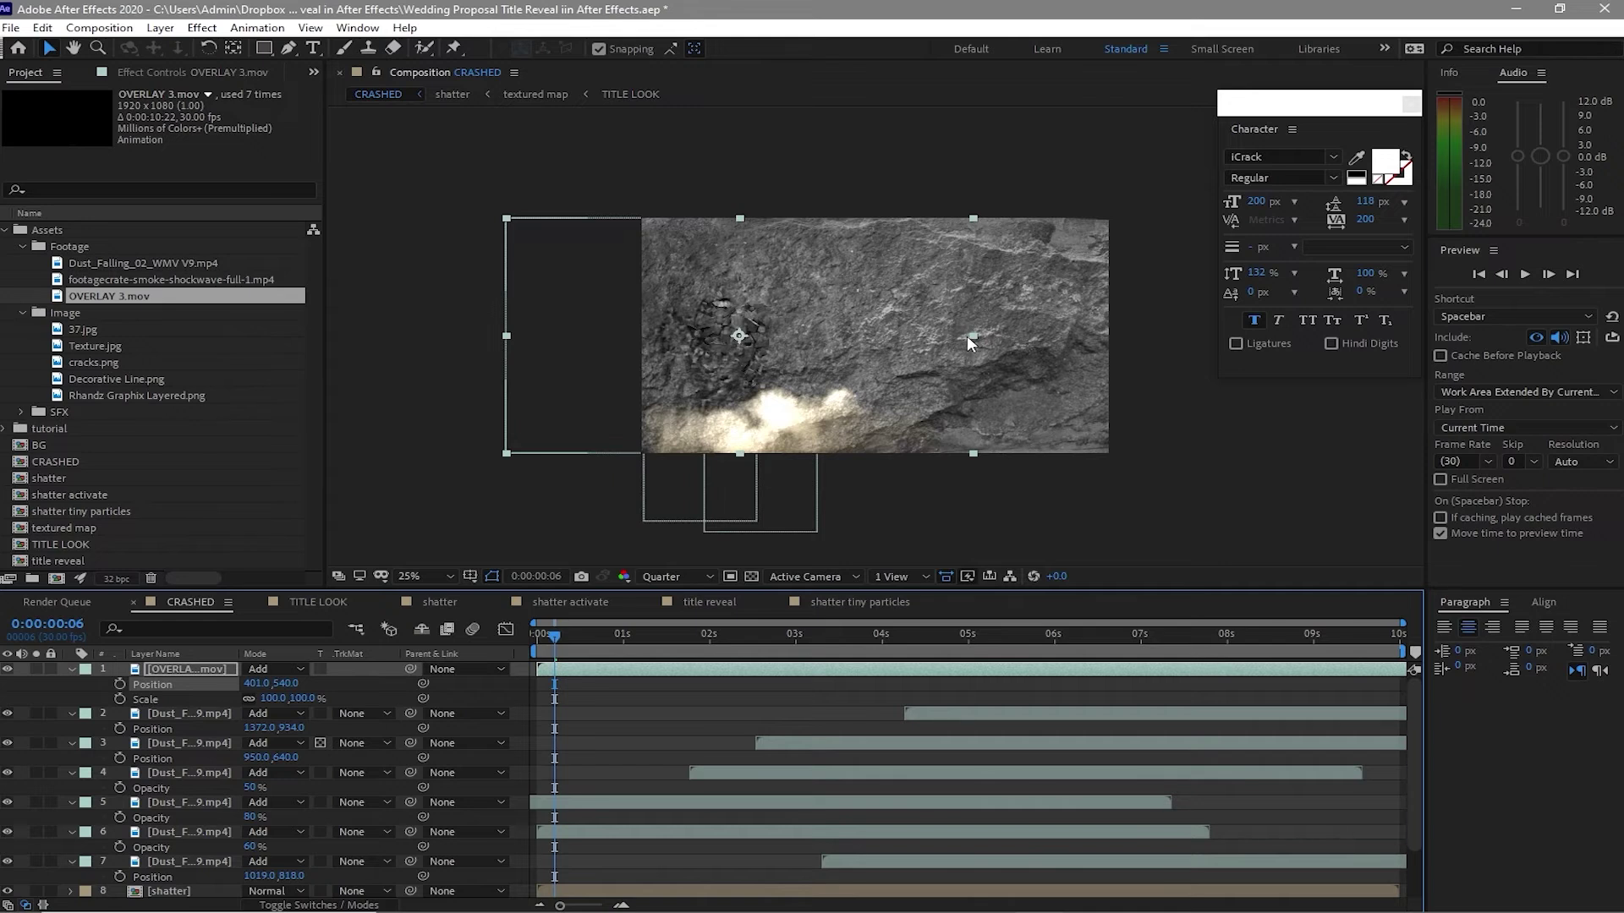
pyautogui.moveTo(973, 336); pyautogui.dragTo(1119, 335)
# - Shift the overlay to Position 251, 540, start it at about 0:10, and preview the result
pyautogui.moveTo(556, 644); pyautogui.dragTo(569, 644)
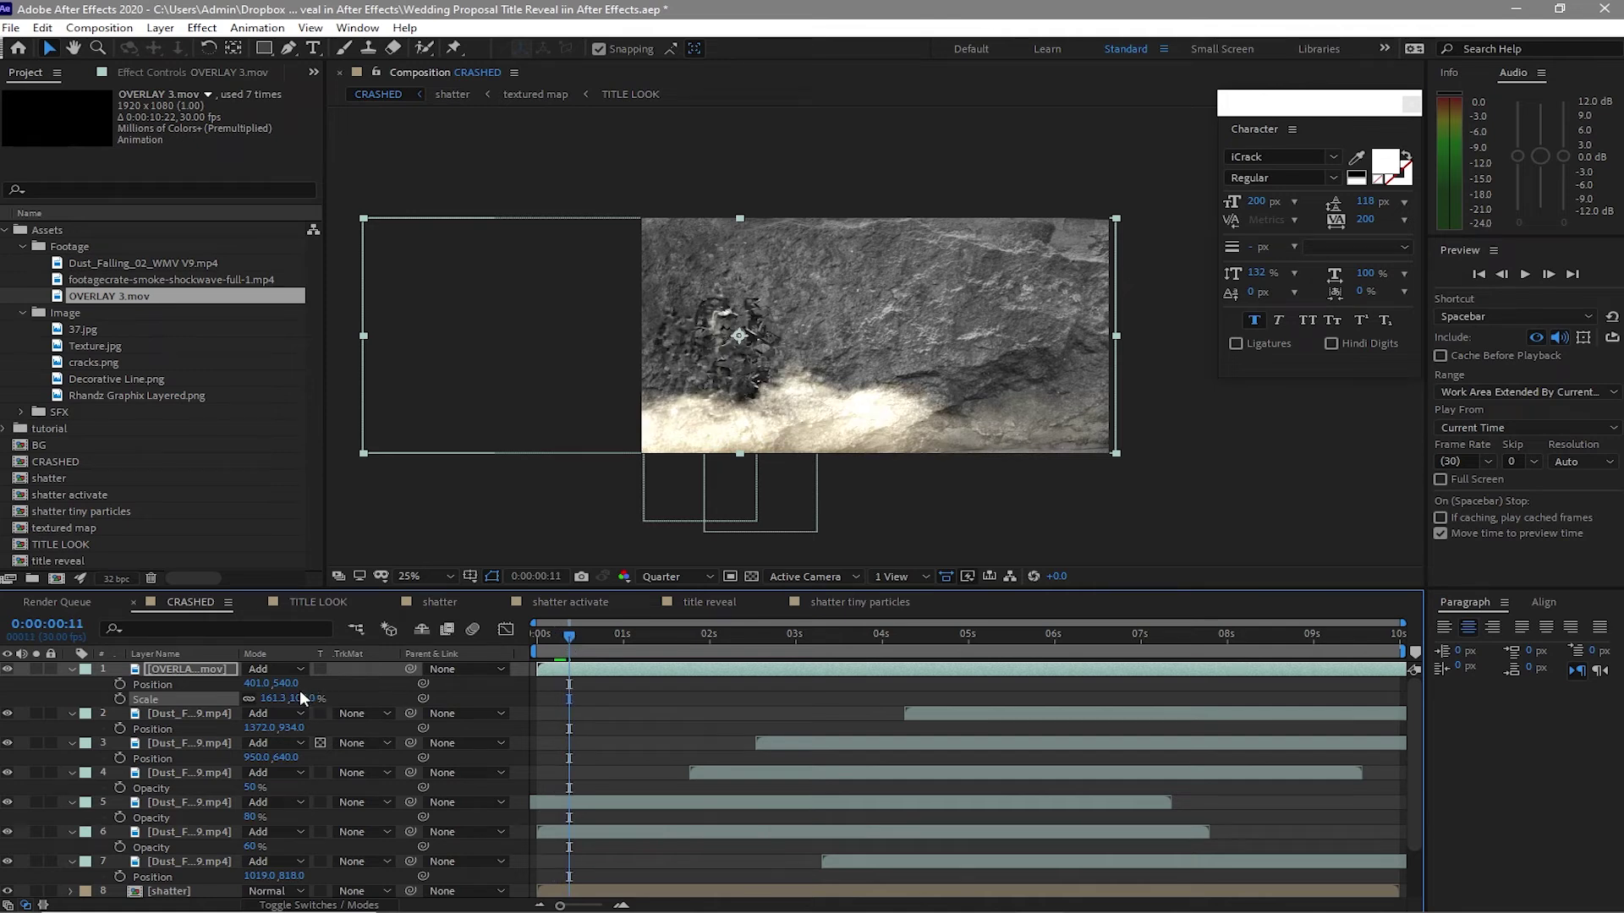
pyautogui.moveTo(256, 683); pyautogui.dragTo(65, 685)
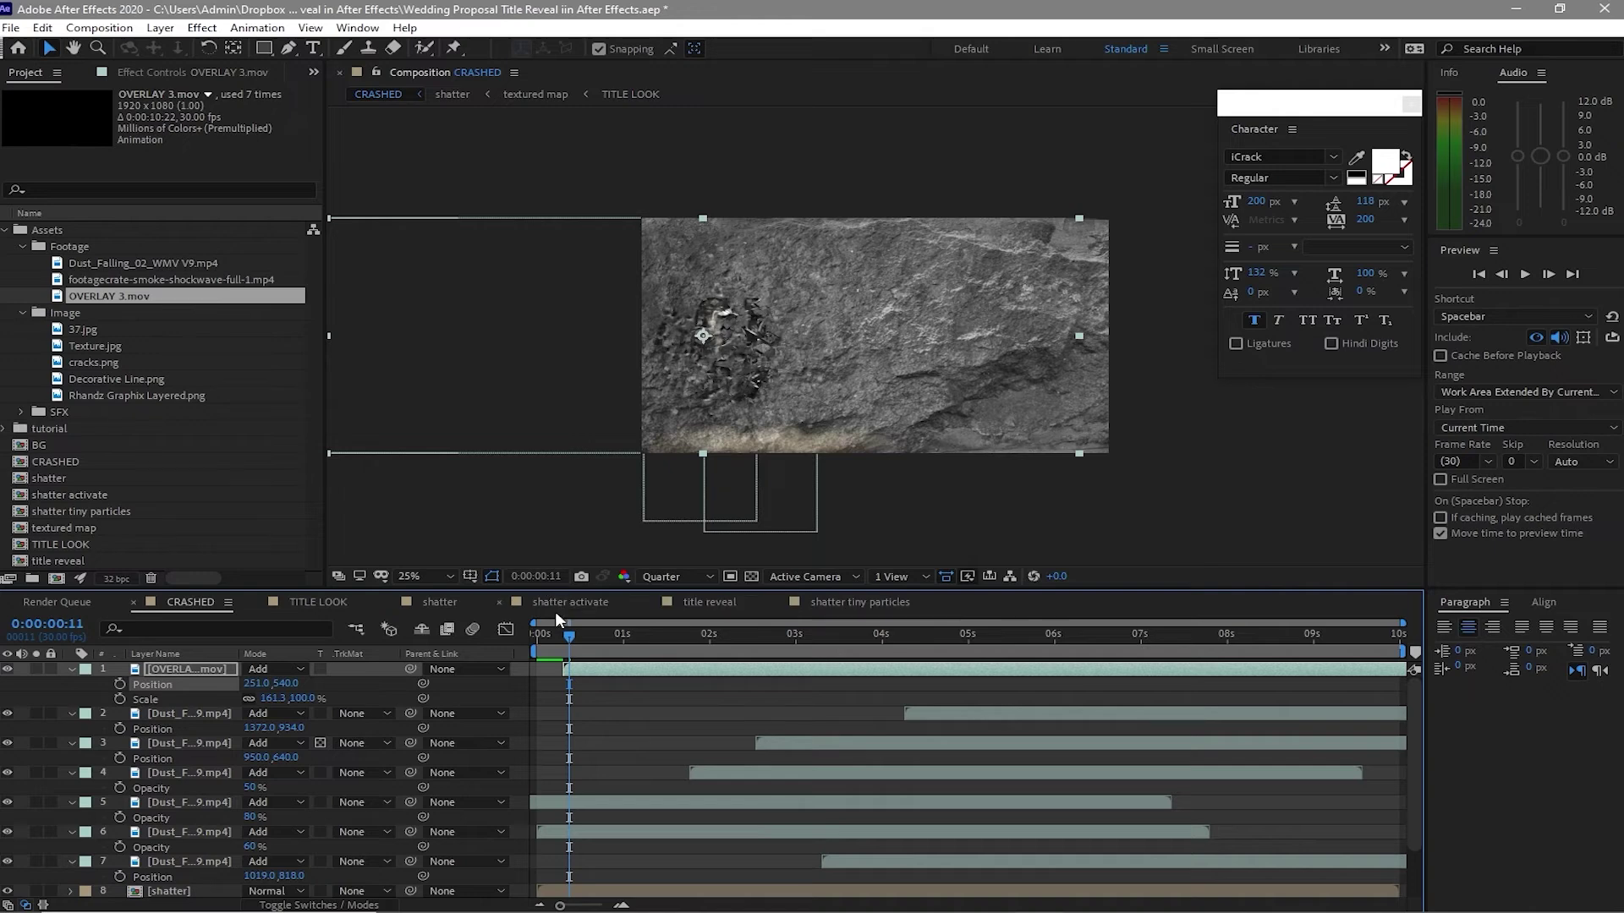
pyautogui.click(1524, 274)
pyautogui.press('space')
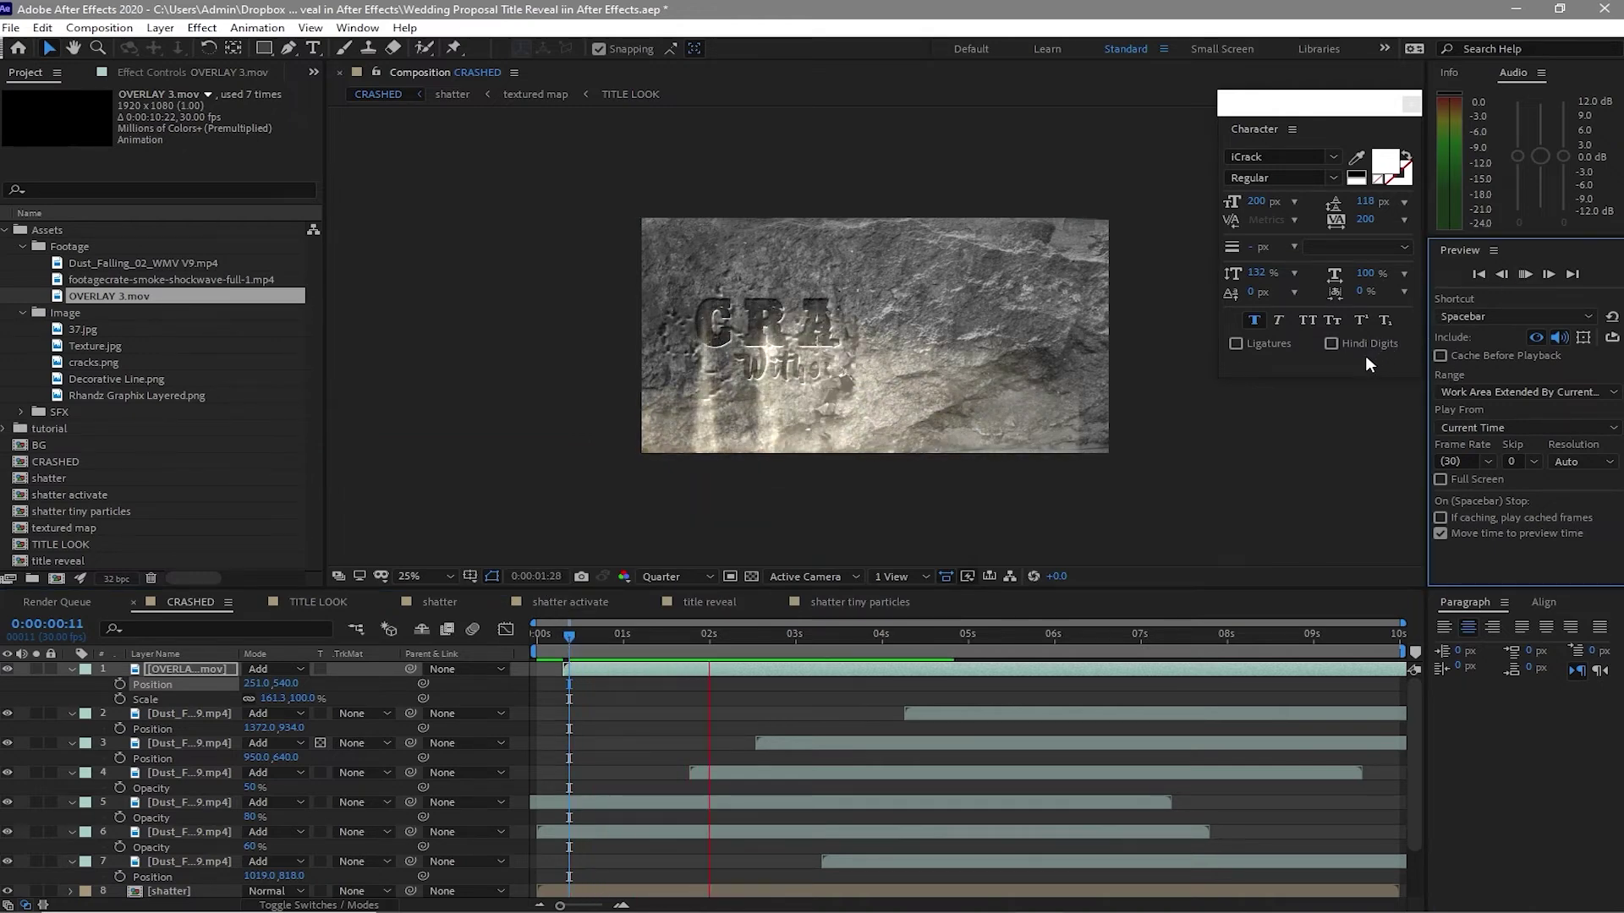
# - Stop the preview around 3:23 and widen the overlay's horizontal scale to 184.6% to cover the composition's right edge
pyautogui.press('space')
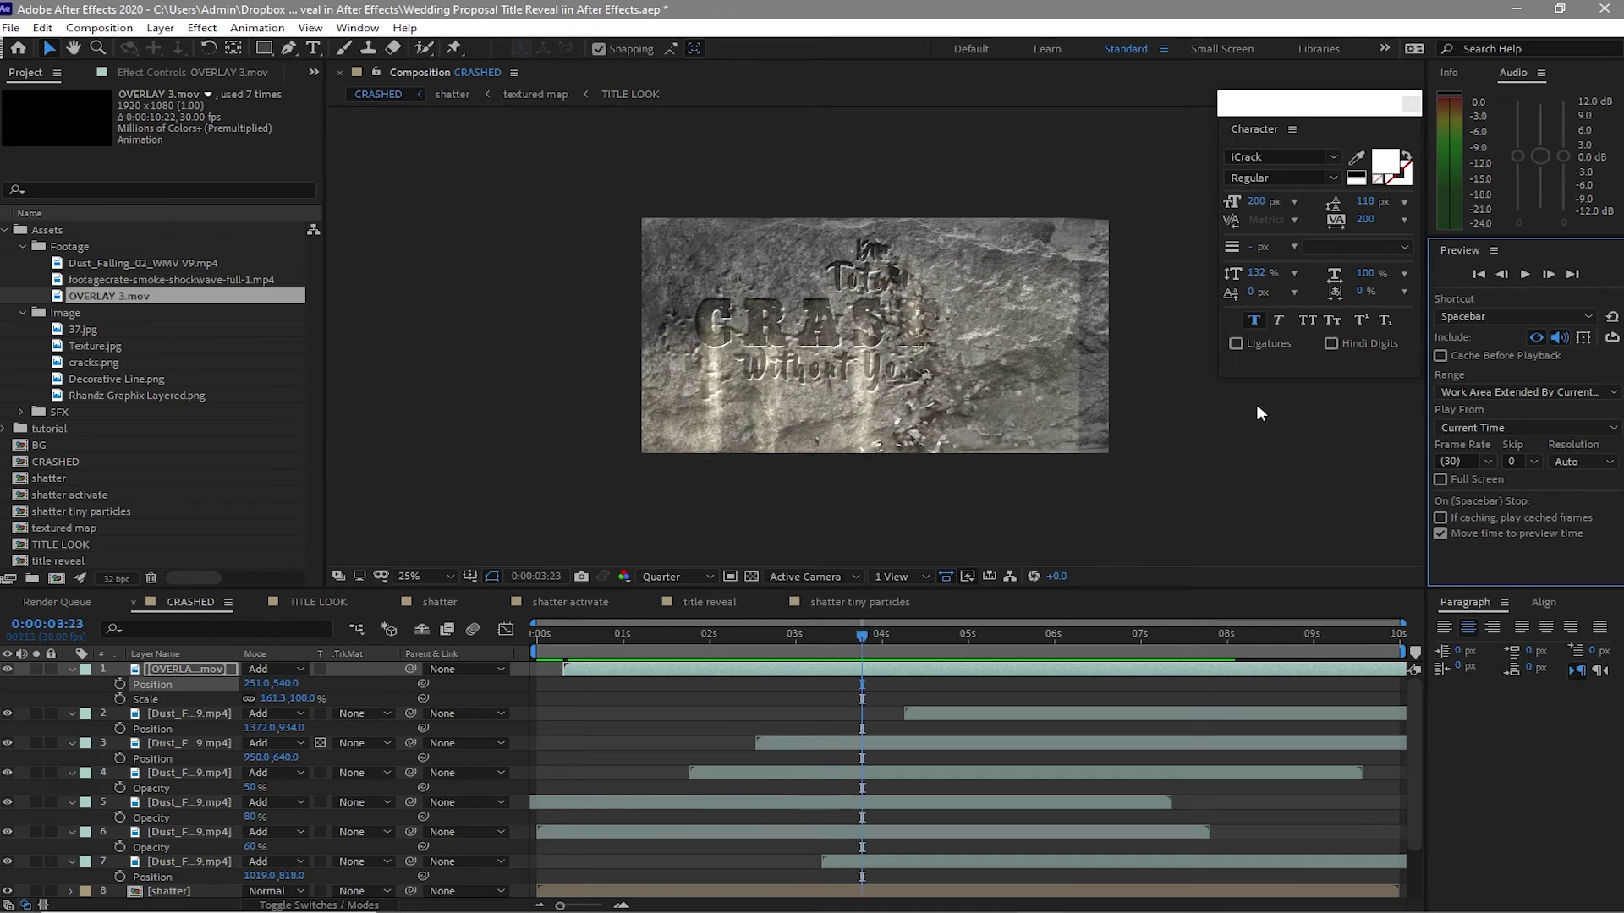
pyautogui.moveTo(1079, 334); pyautogui.dragTo(1134, 348)
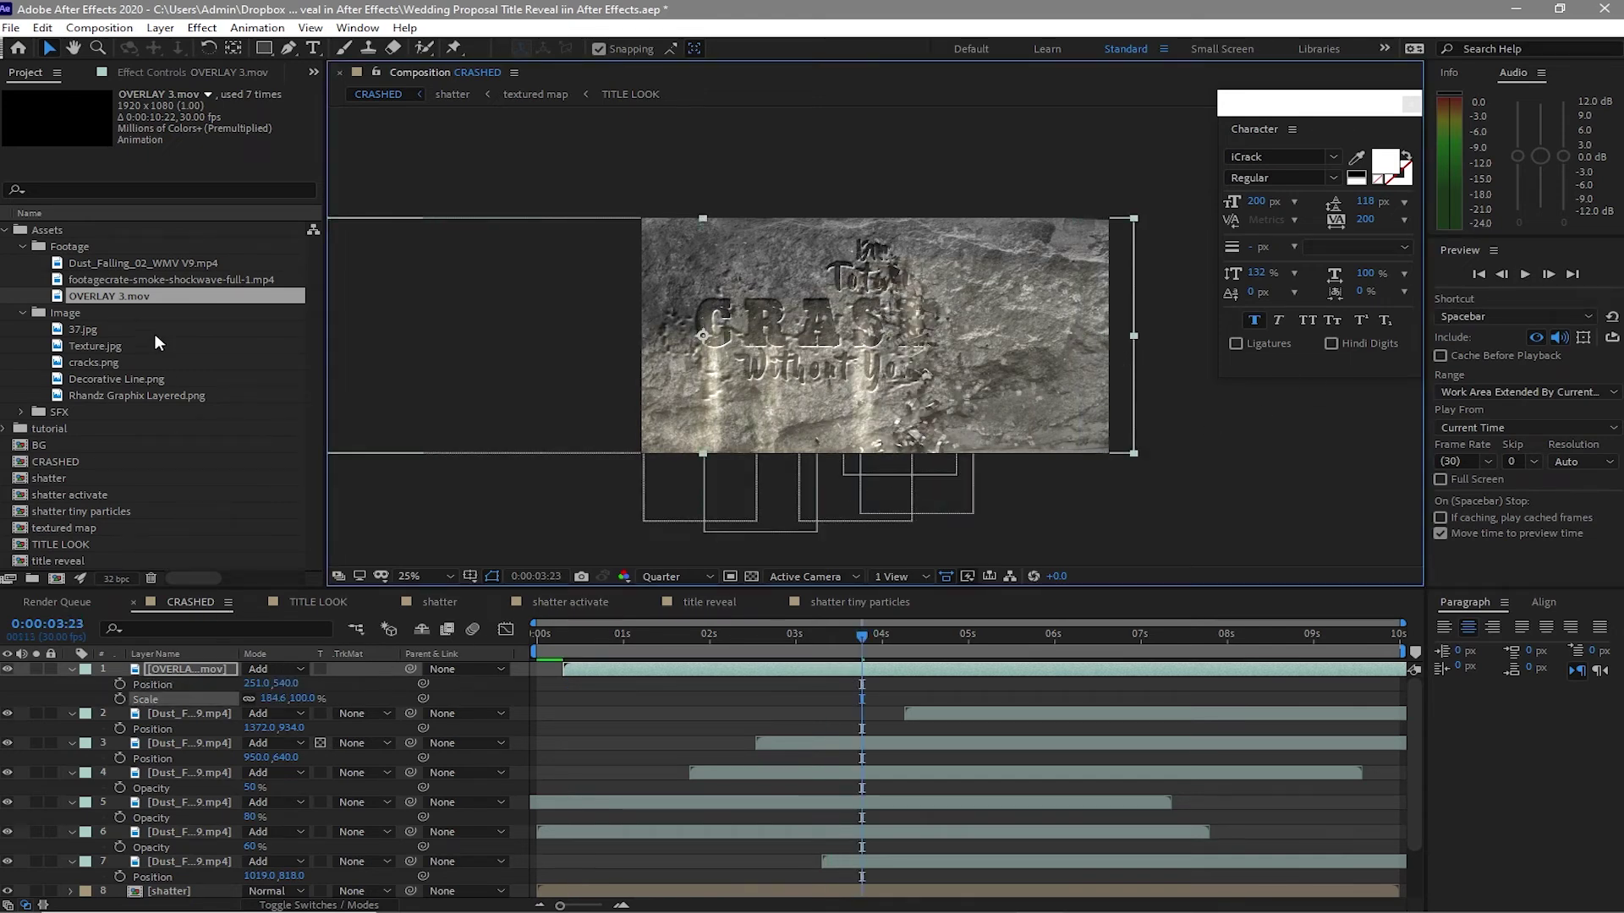
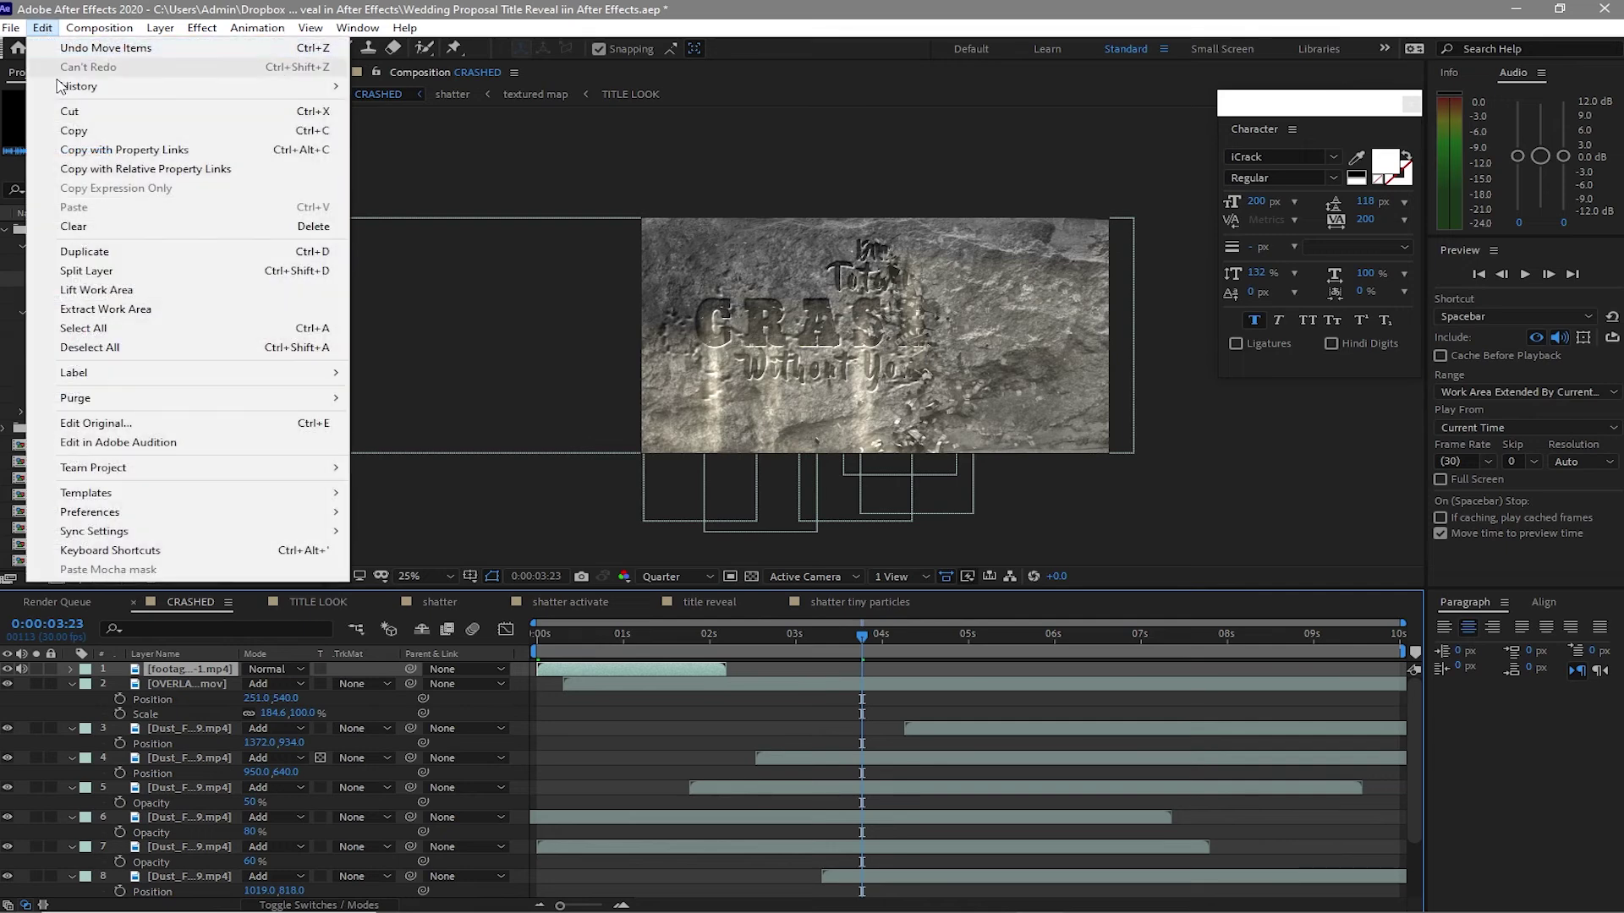
# - Duplicate the smoke shockwave footage layer four times in the CRASHED composition
pyautogui.click(71, 250)
pyautogui.click(54, 30)
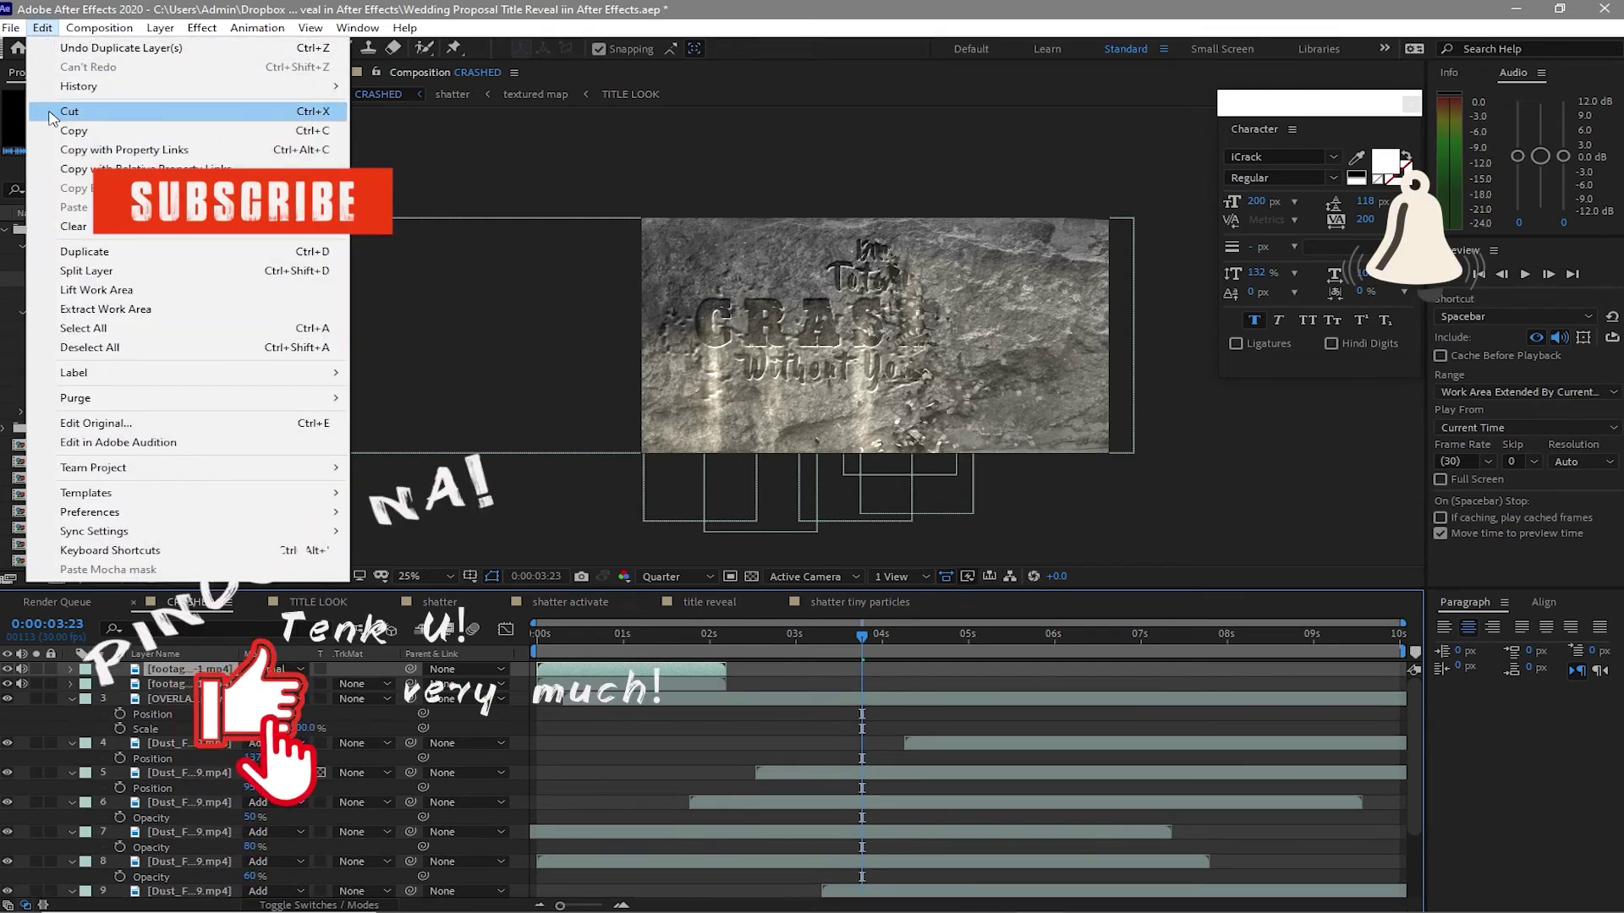
pyautogui.click(85, 252)
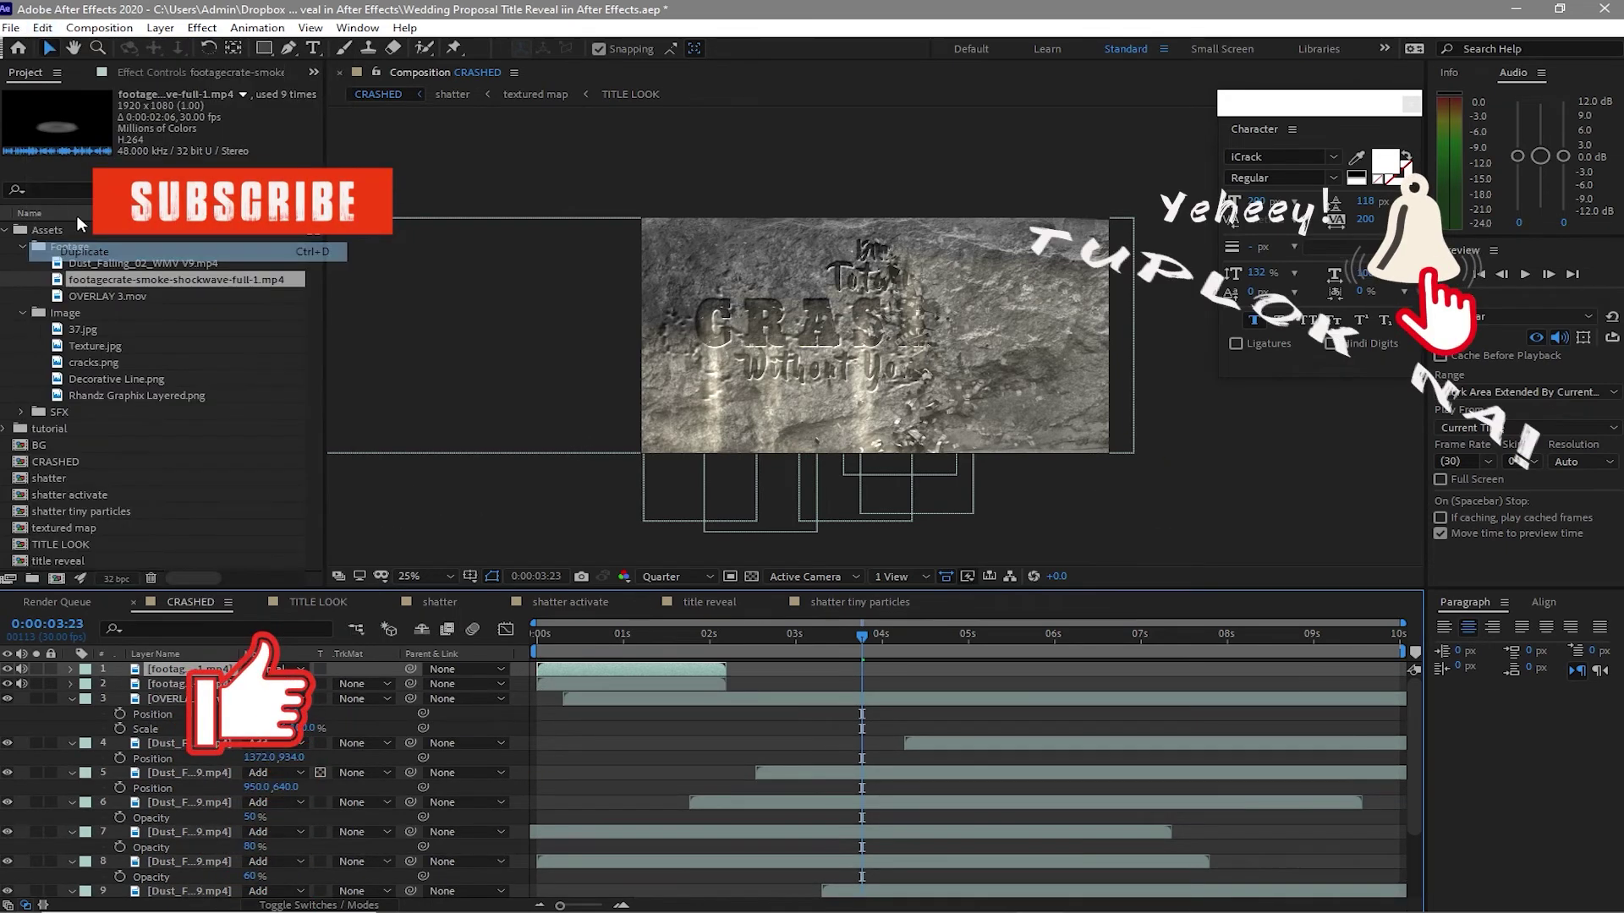
pyautogui.click(48, 29)
pyautogui.click(91, 252)
pyautogui.click(47, 29)
pyautogui.click(107, 252)
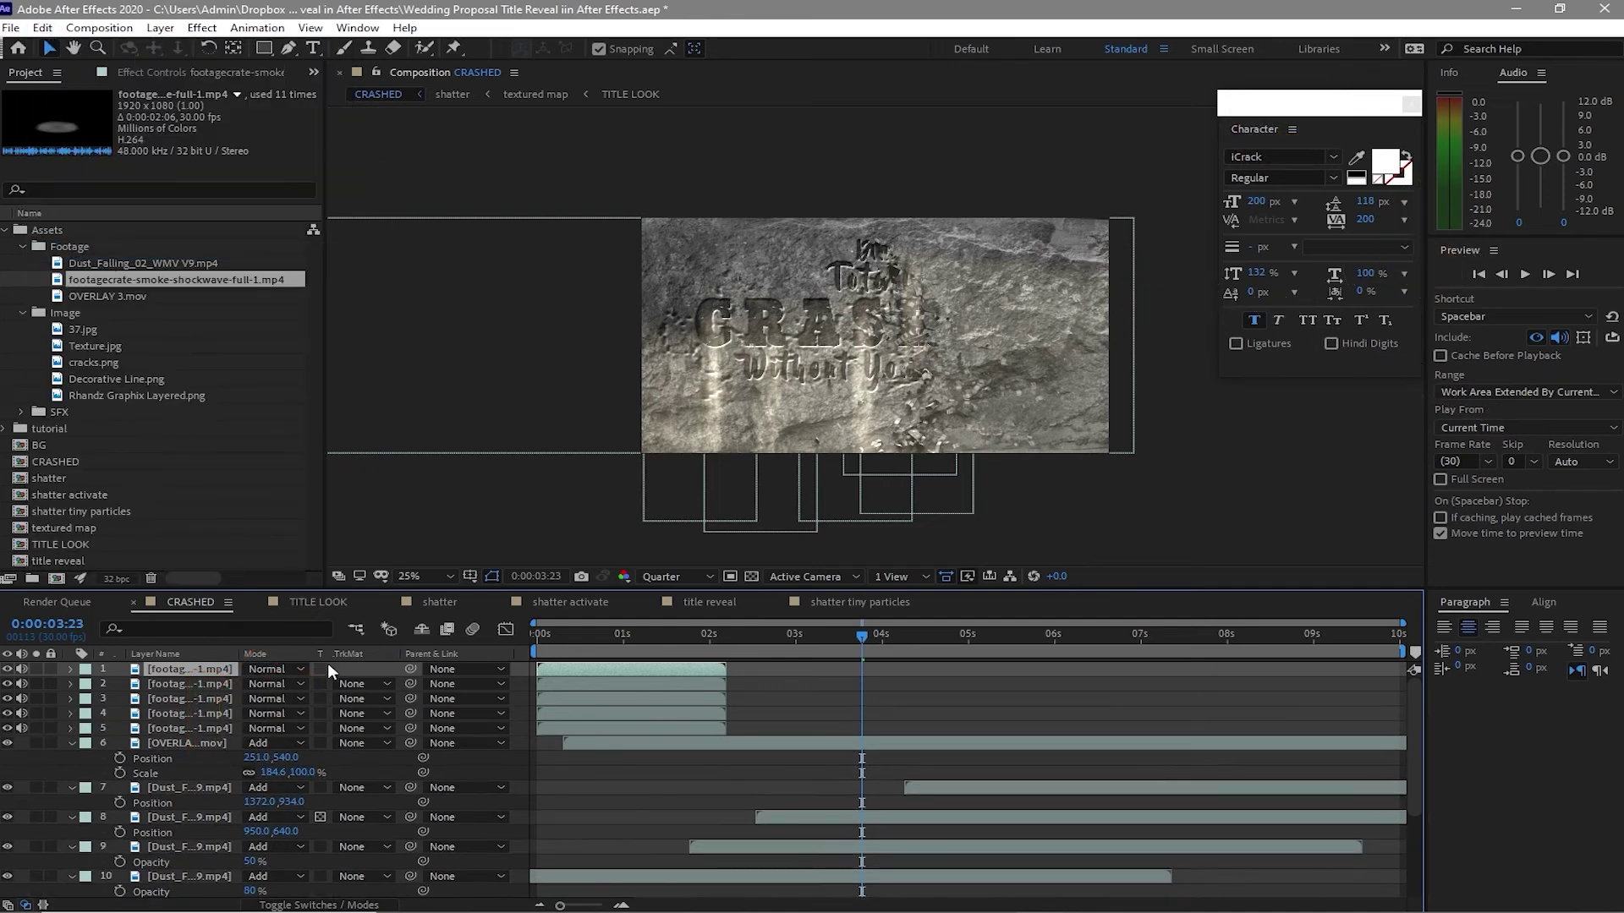
# - Stagger the four upper shockwave copies in time to start at about 6.5, 4.2, 2.3 and 1.4 seconds
pyautogui.moveTo(592, 669); pyautogui.dragTo(975, 688)
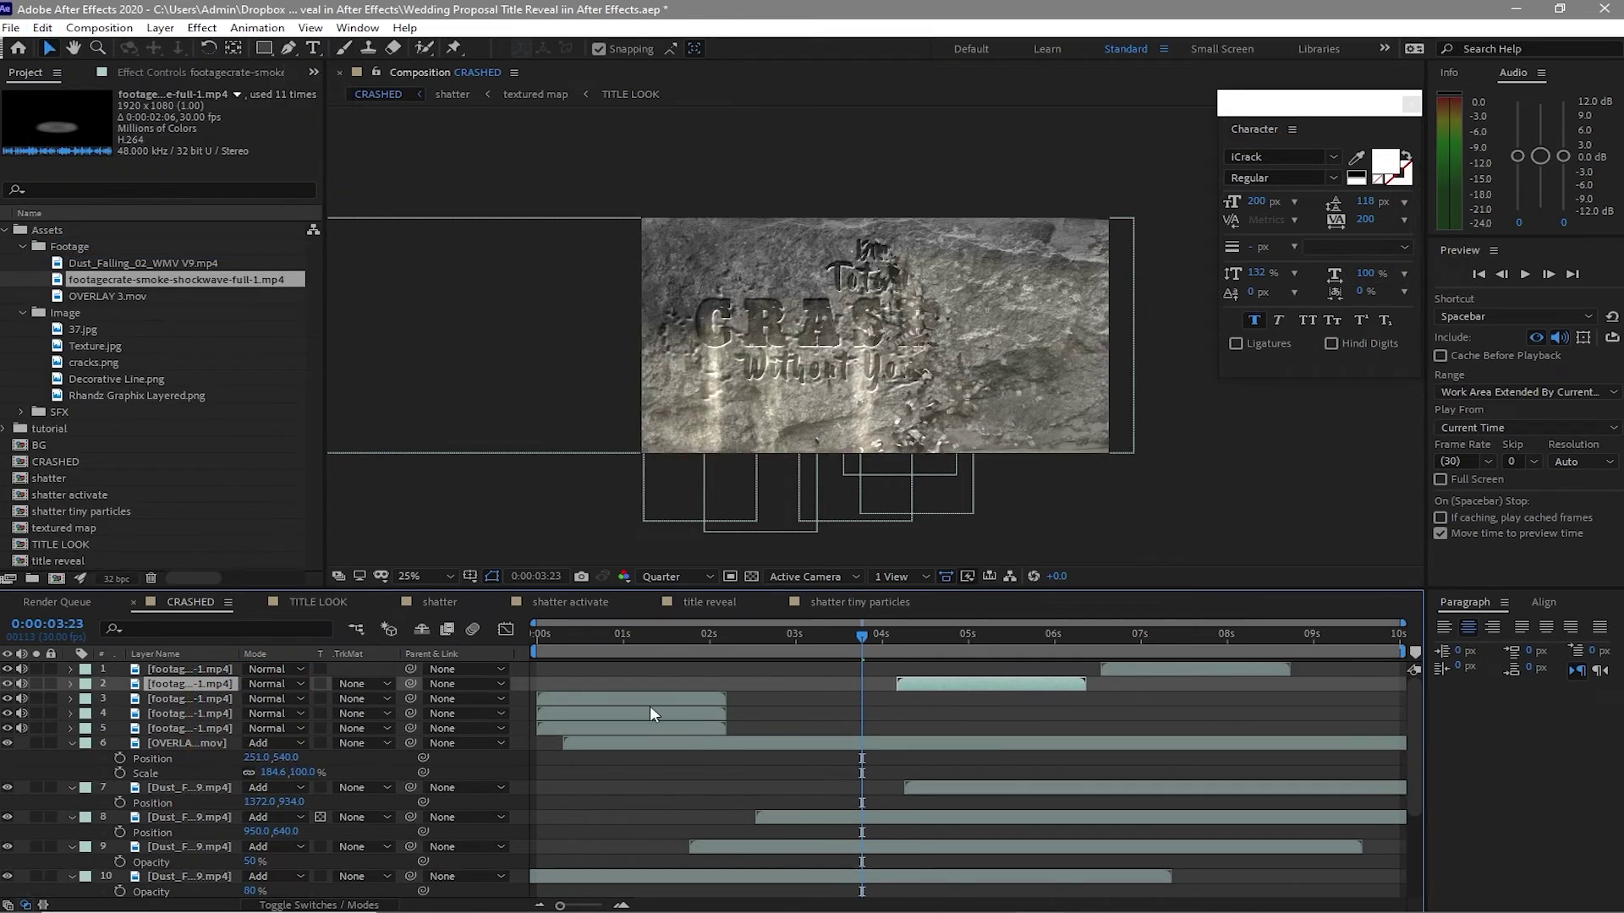
pyautogui.click(664, 697)
pyautogui.moveTo(663, 701); pyautogui.dragTo(805, 700)
pyautogui.moveTo(660, 721); pyautogui.dragTo(822, 695)
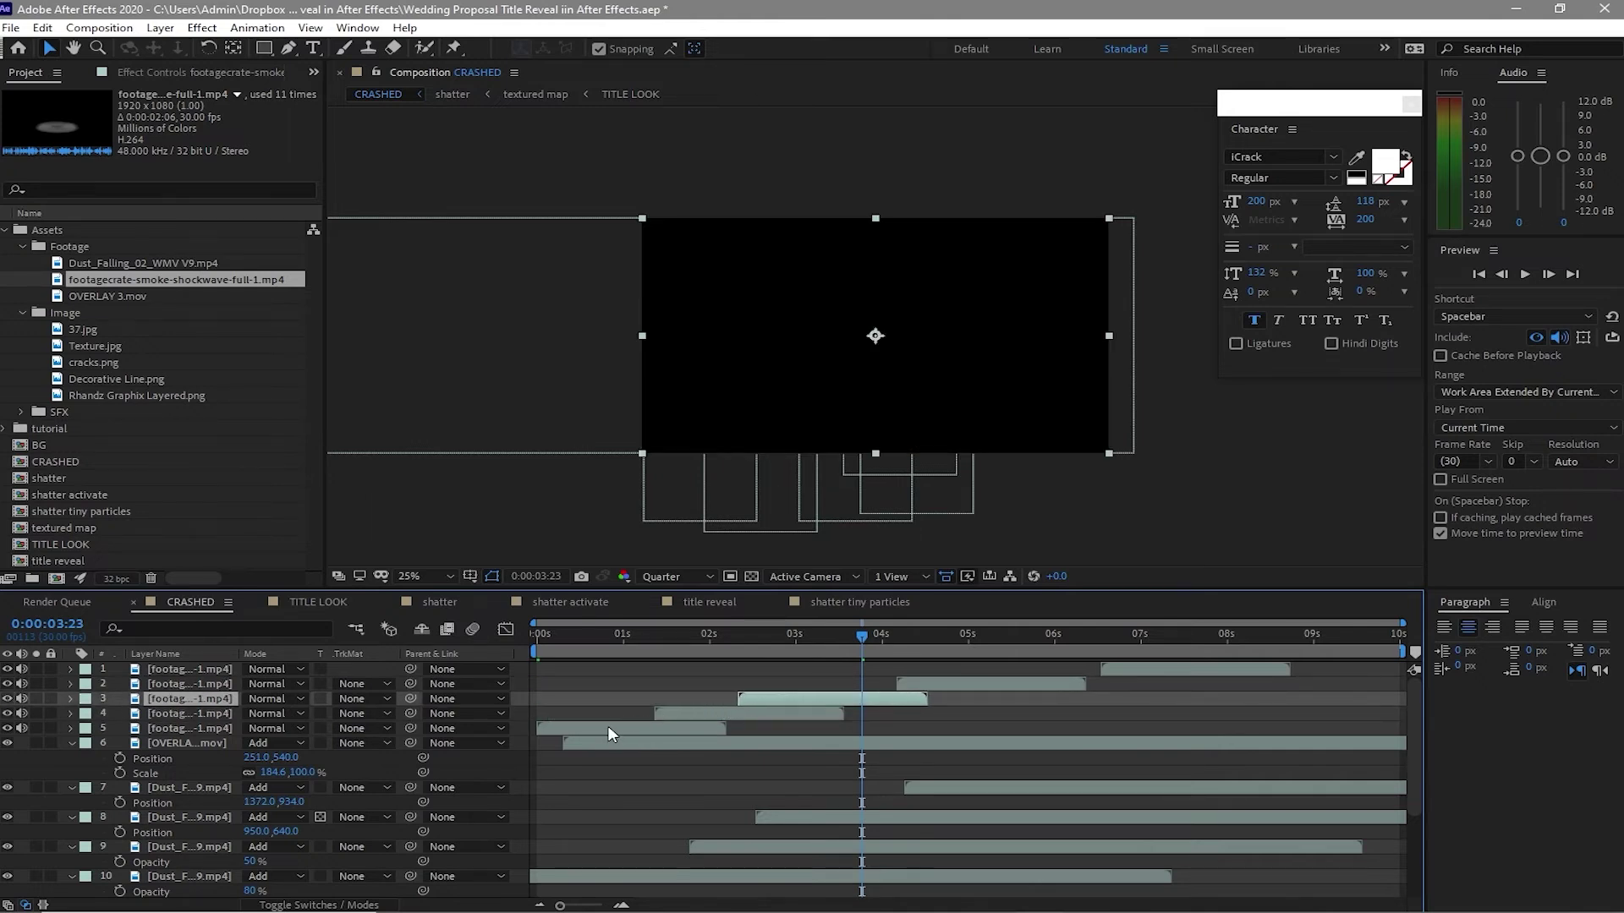
# - Set the blending mode of all five shockwave layers to Add and reveal their Opacity and Position properties
pyautogui.moveTo(58, 664); pyautogui.dragTo(176, 723)
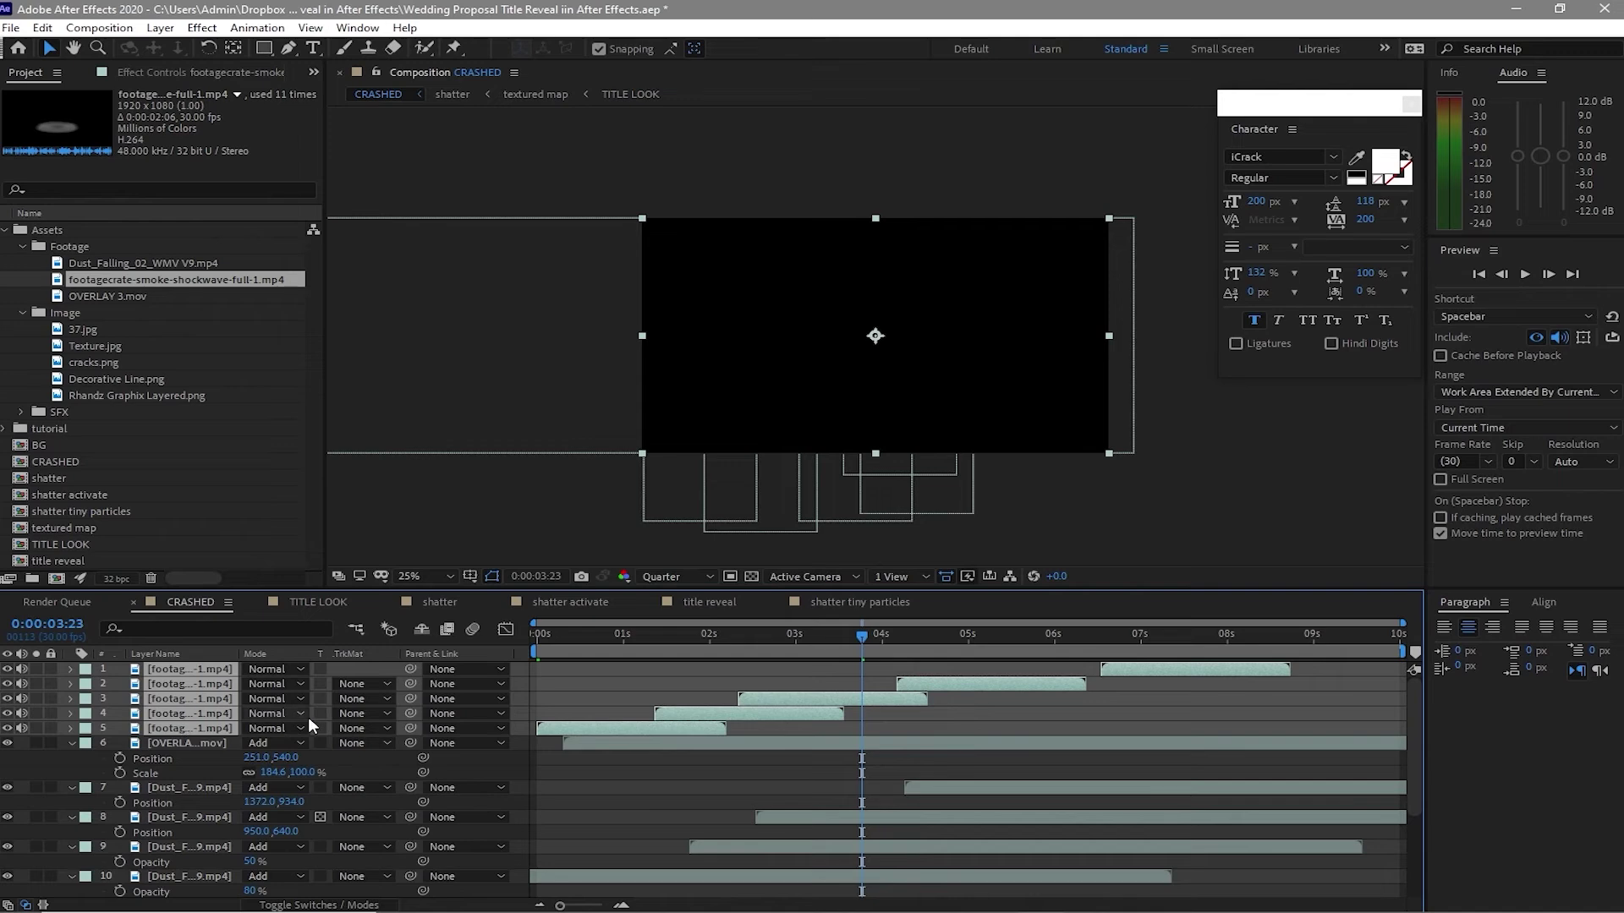
pyautogui.click(270, 670)
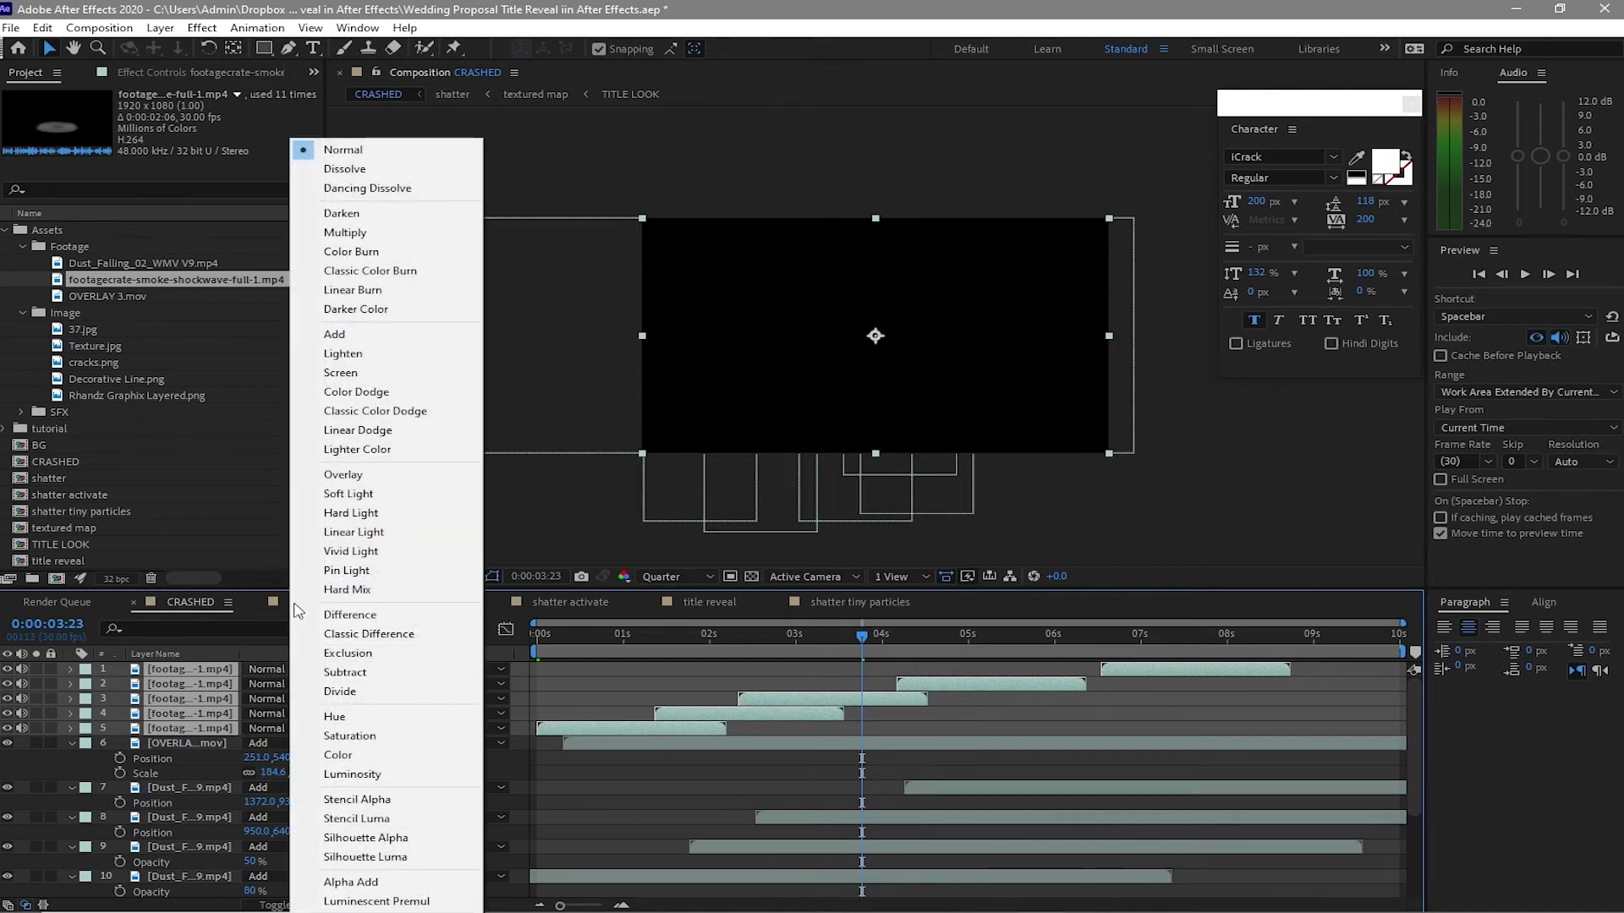
pyautogui.click(321, 354)
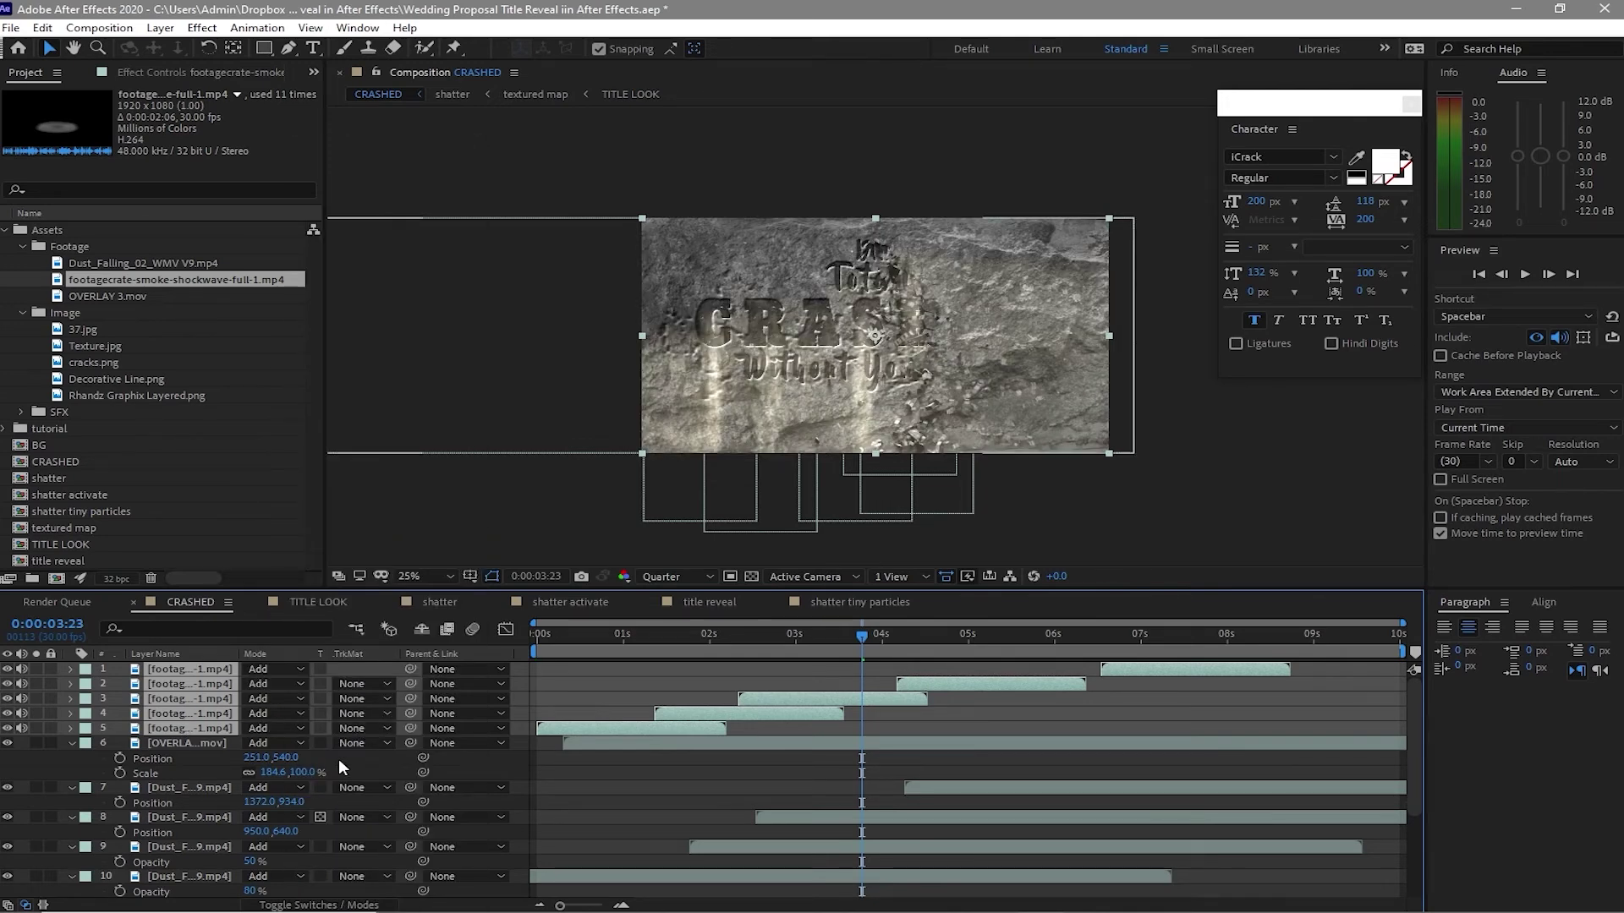
pyautogui.press('t')
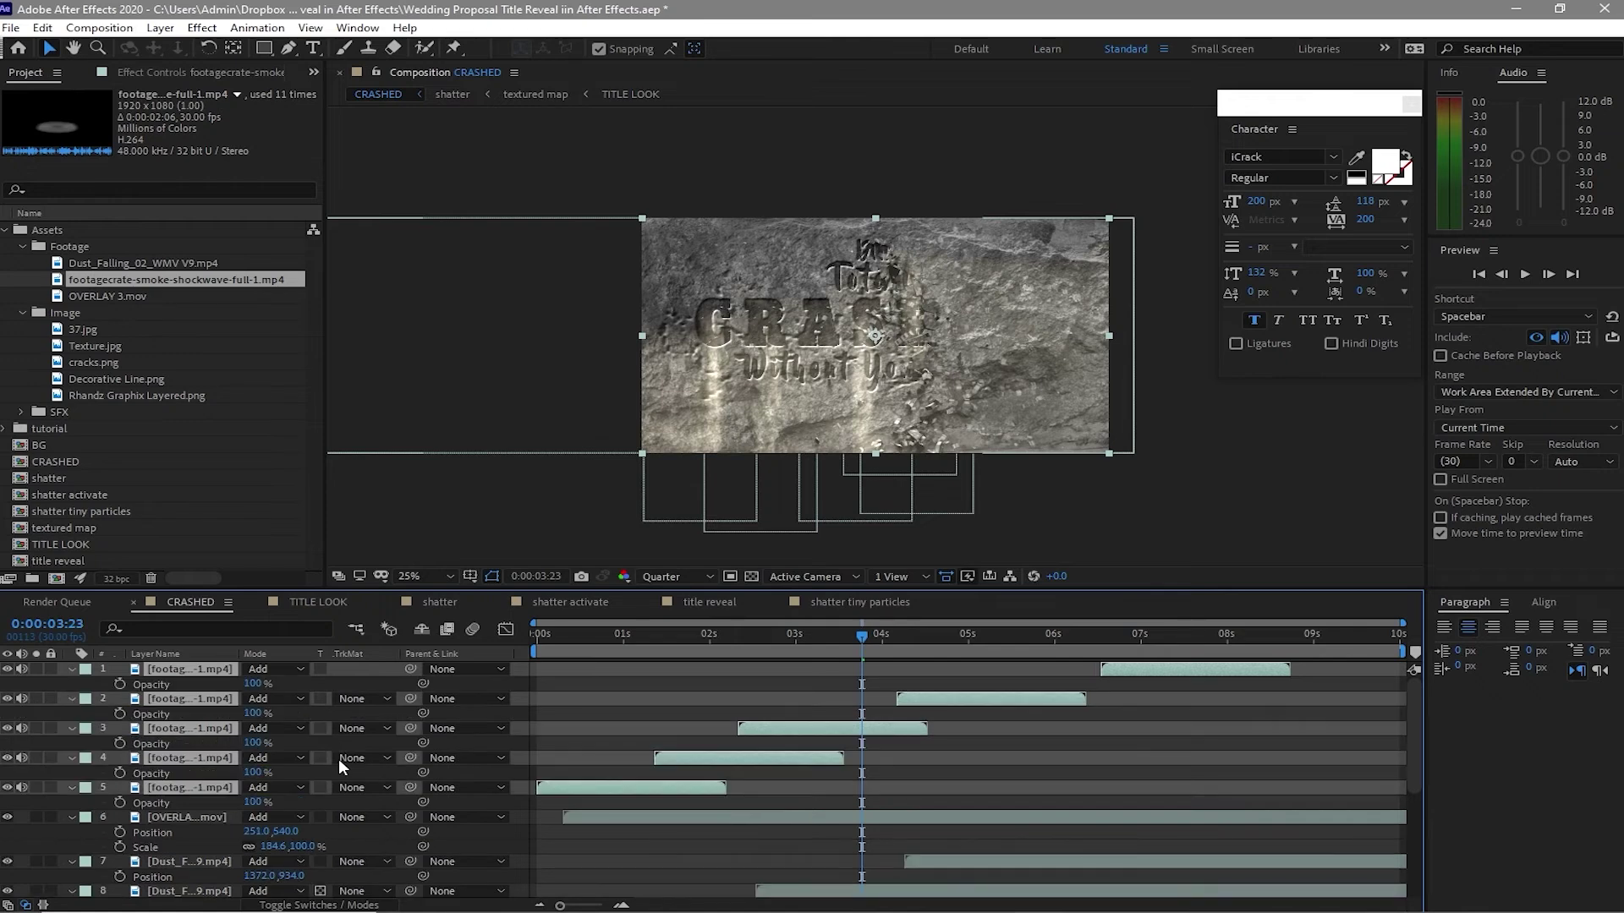
pyautogui.hotkey('shift', 'p')
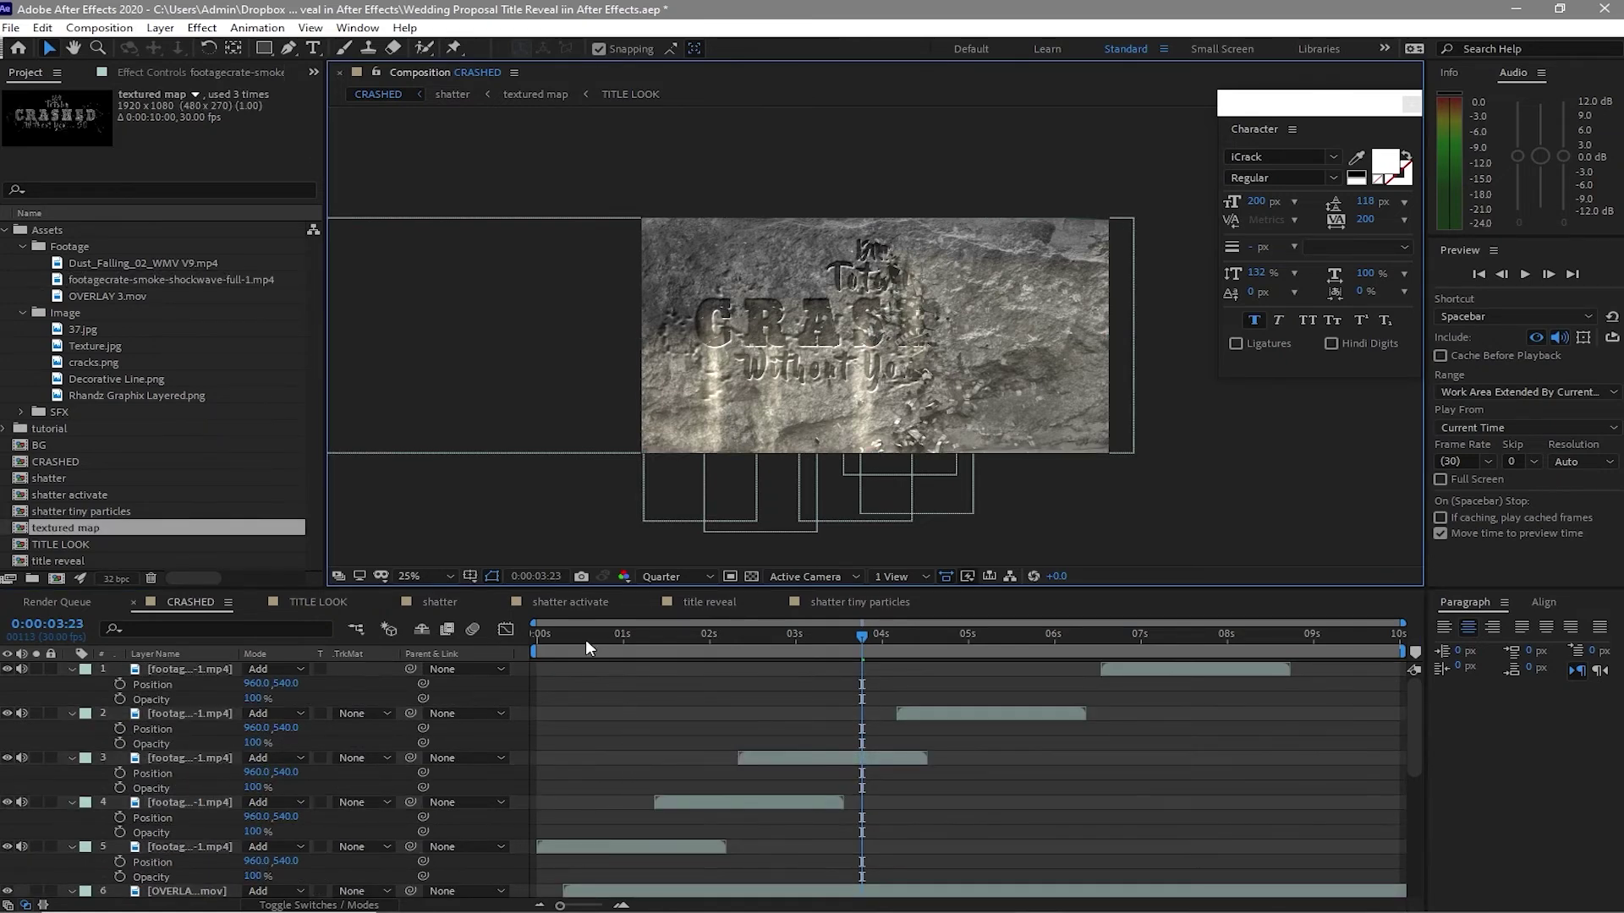
# - Move the earliest shockwave layer to Position 576, 916 and set its opacity to 50%
pyautogui.moveTo(589, 638); pyautogui.dragTo(552, 634)
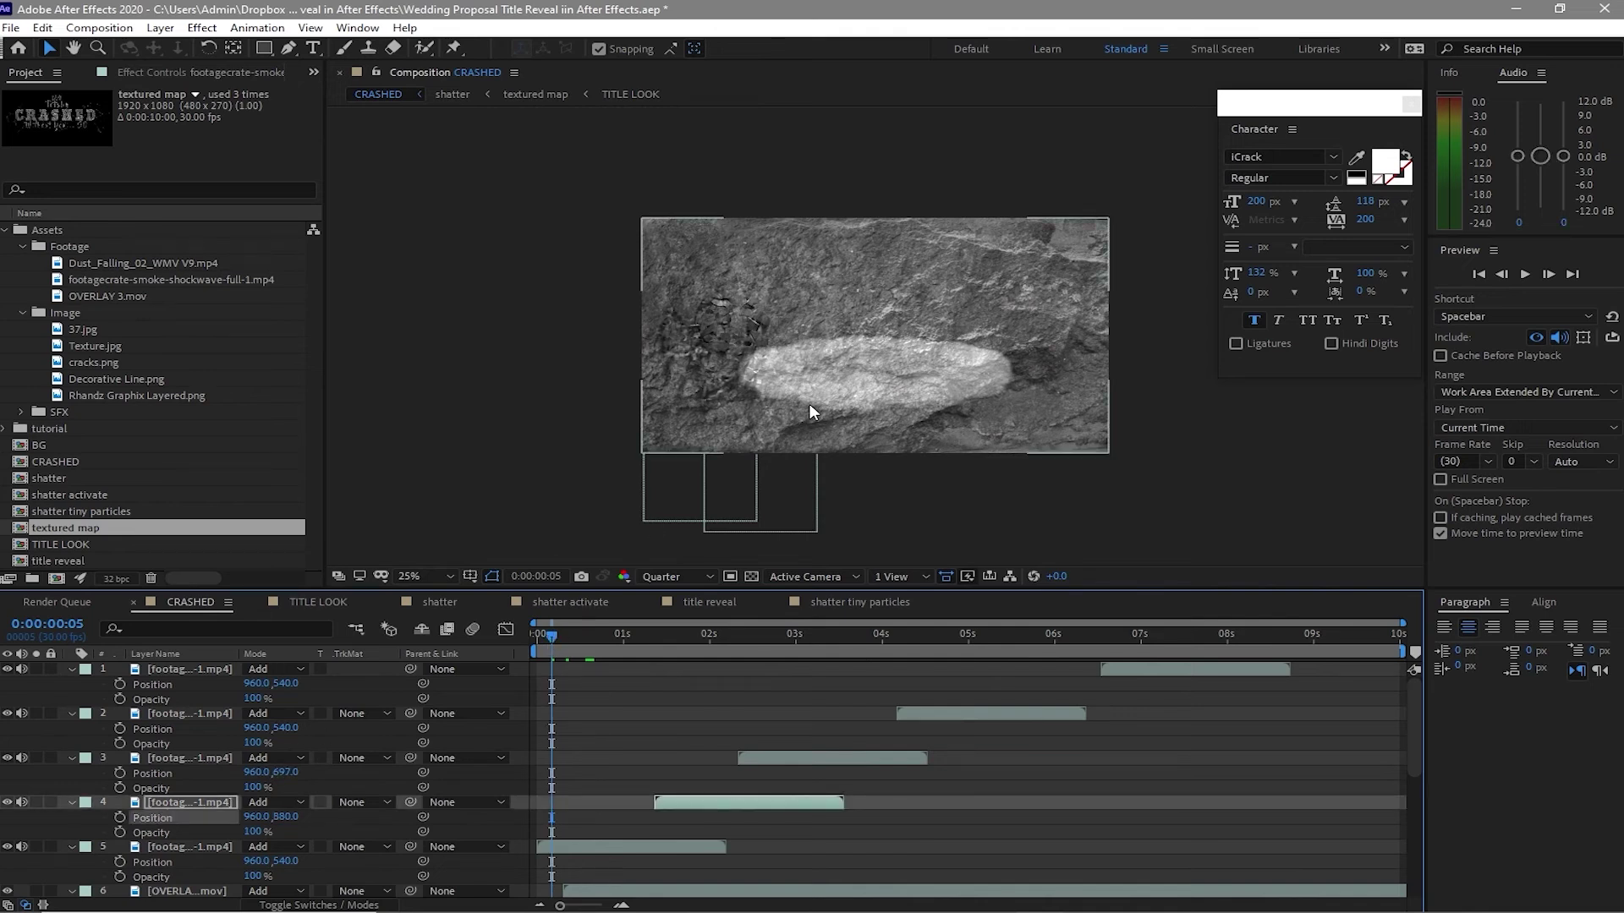
pyautogui.moveTo(286, 861); pyautogui.dragTo(521, 859)
pyautogui.moveTo(284, 862); pyautogui.dragTo(370, 868)
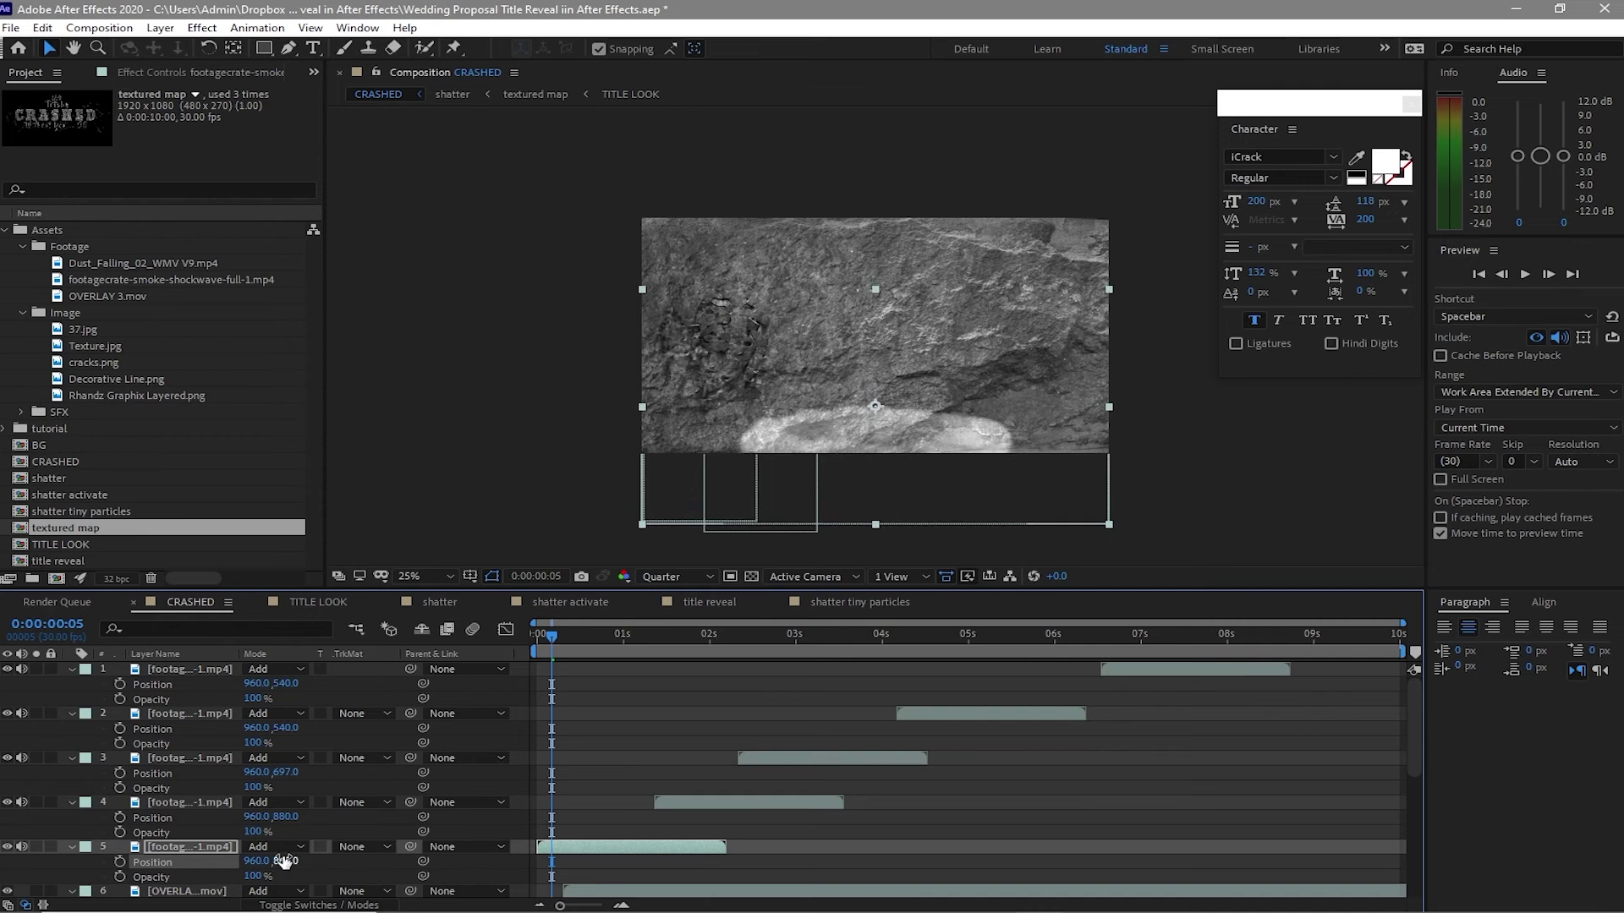
pyautogui.moveTo(243, 867); pyautogui.dragTo(173, 879)
pyautogui.moveTo(283, 862); pyautogui.dragTo(307, 861)
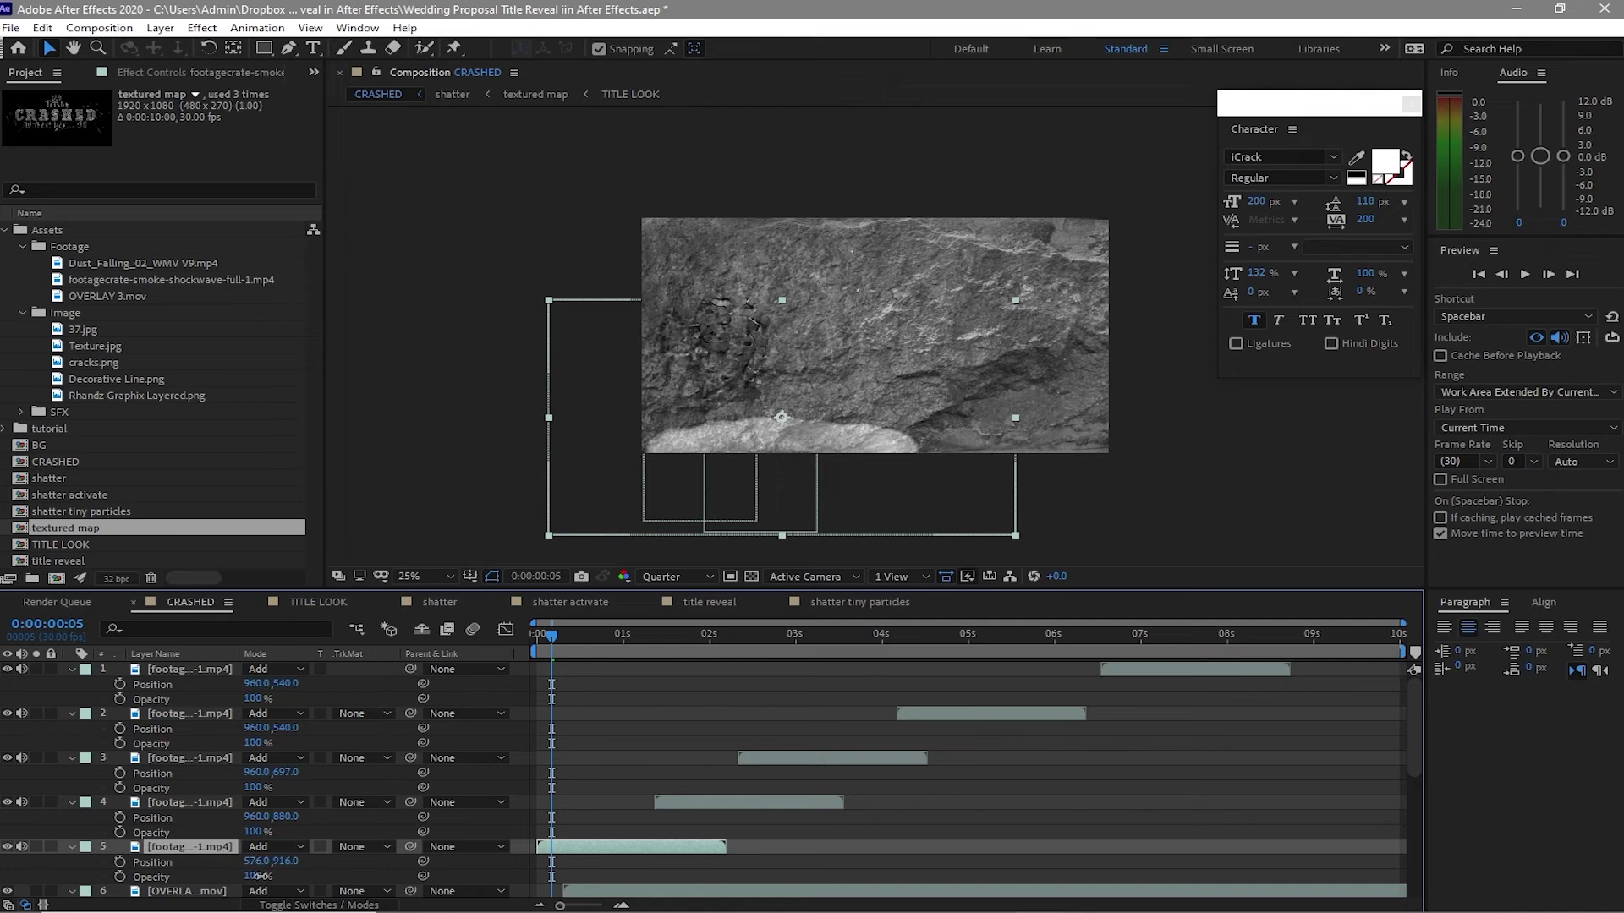
pyautogui.click(261, 874)
pyautogui.write('50')
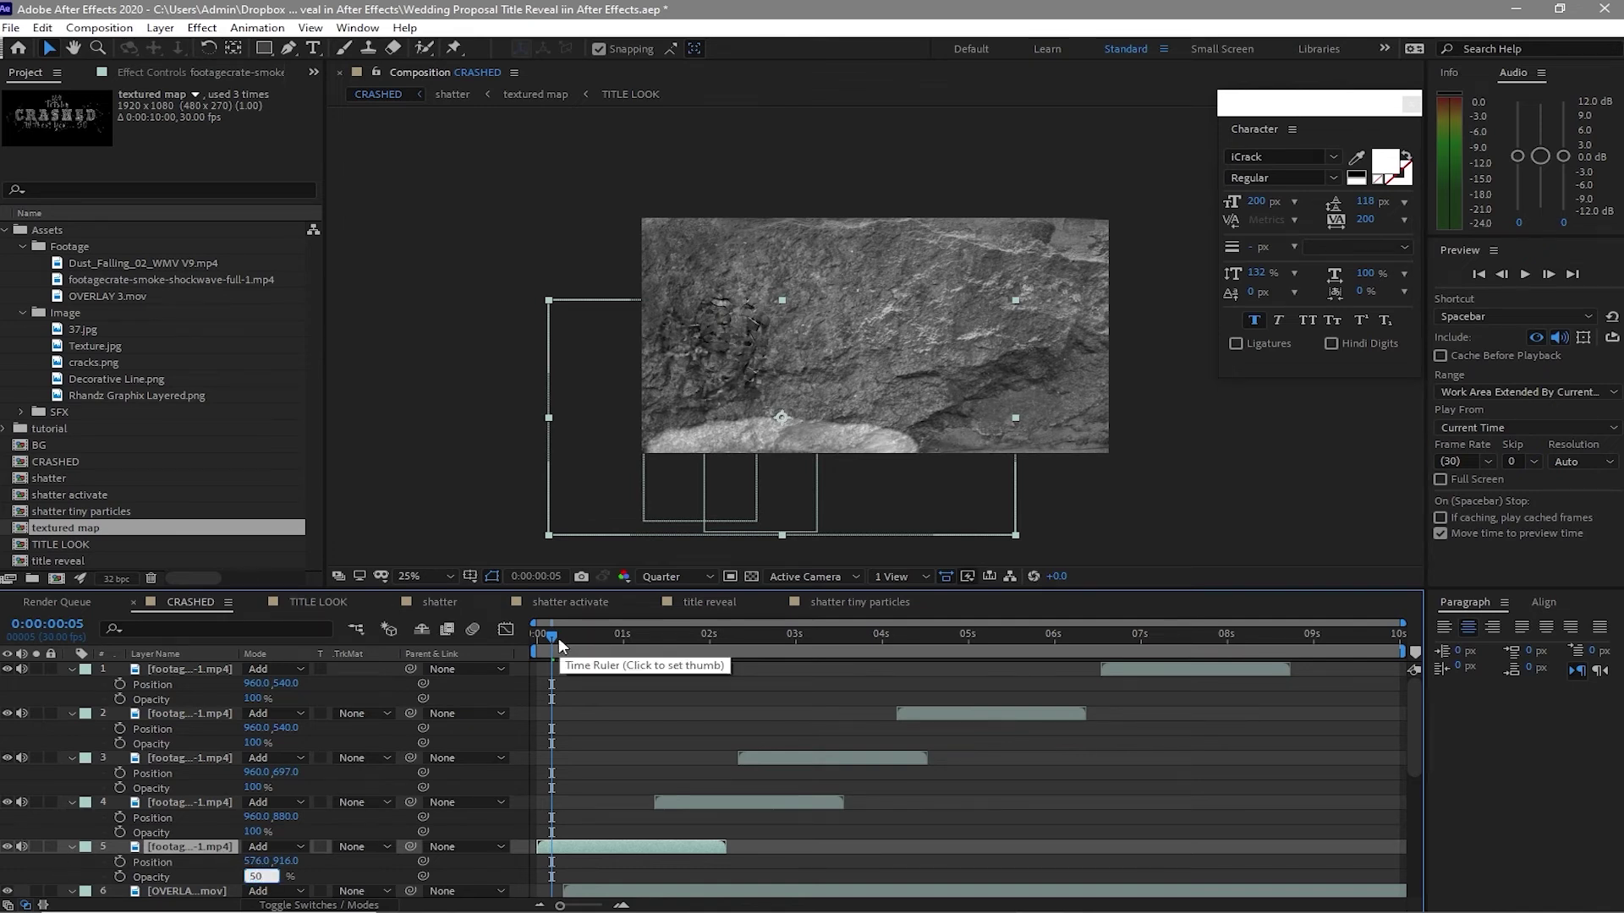
# - Move the second shockwave in time to Position 721, 965, checking its placement at several points in the animation
pyautogui.moveTo(555, 636); pyautogui.dragTo(739, 668)
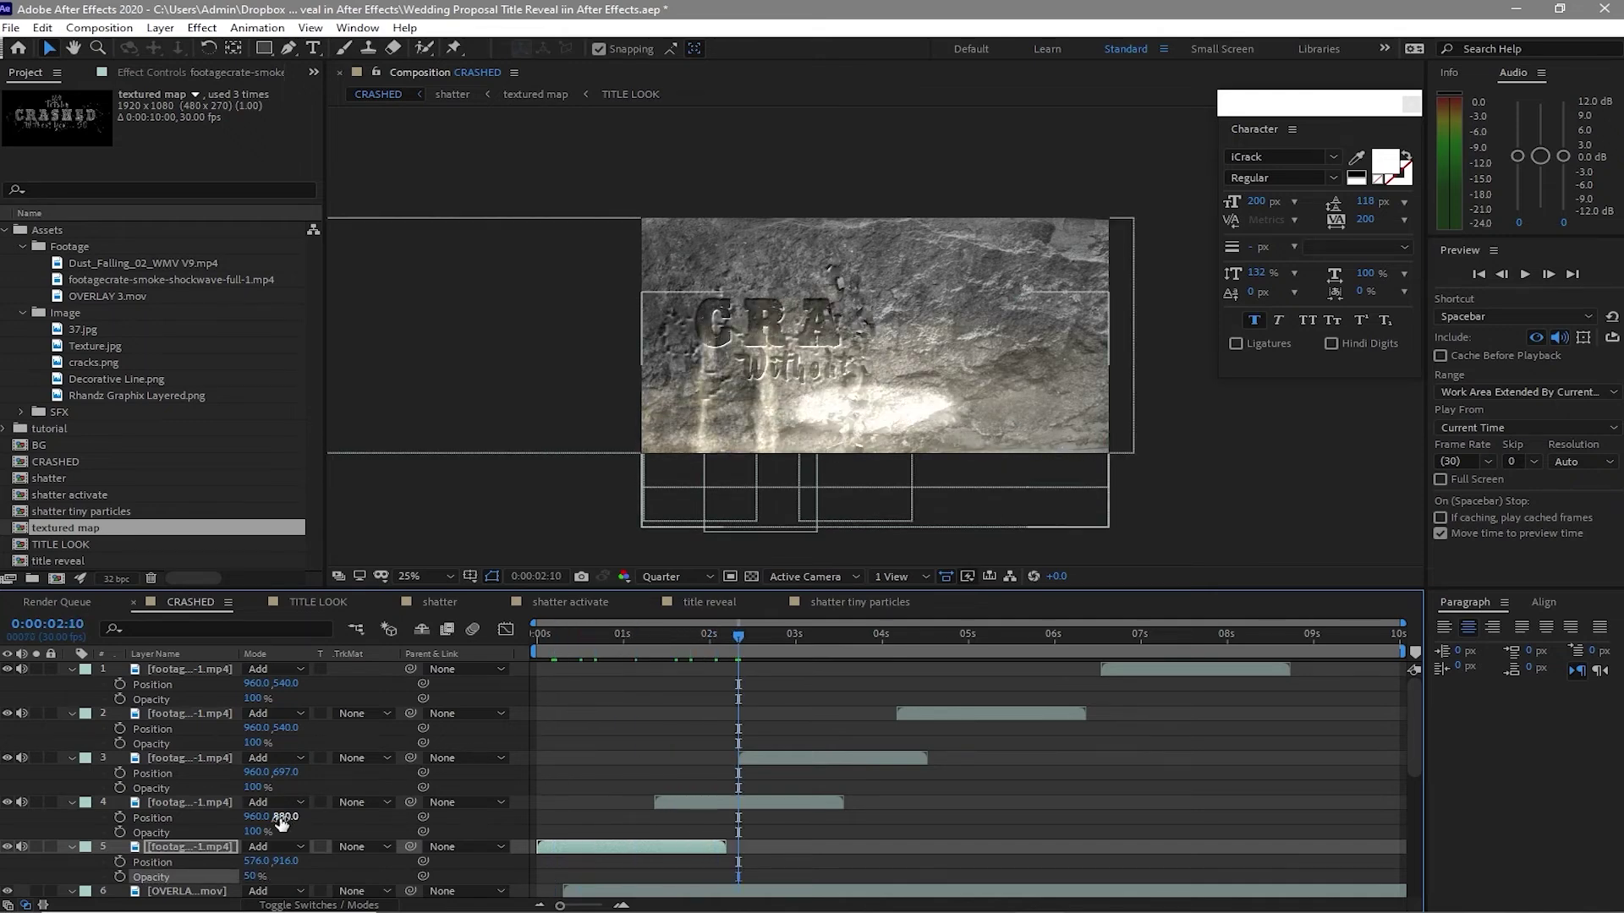
pyautogui.moveTo(283, 819); pyautogui.dragTo(393, 828)
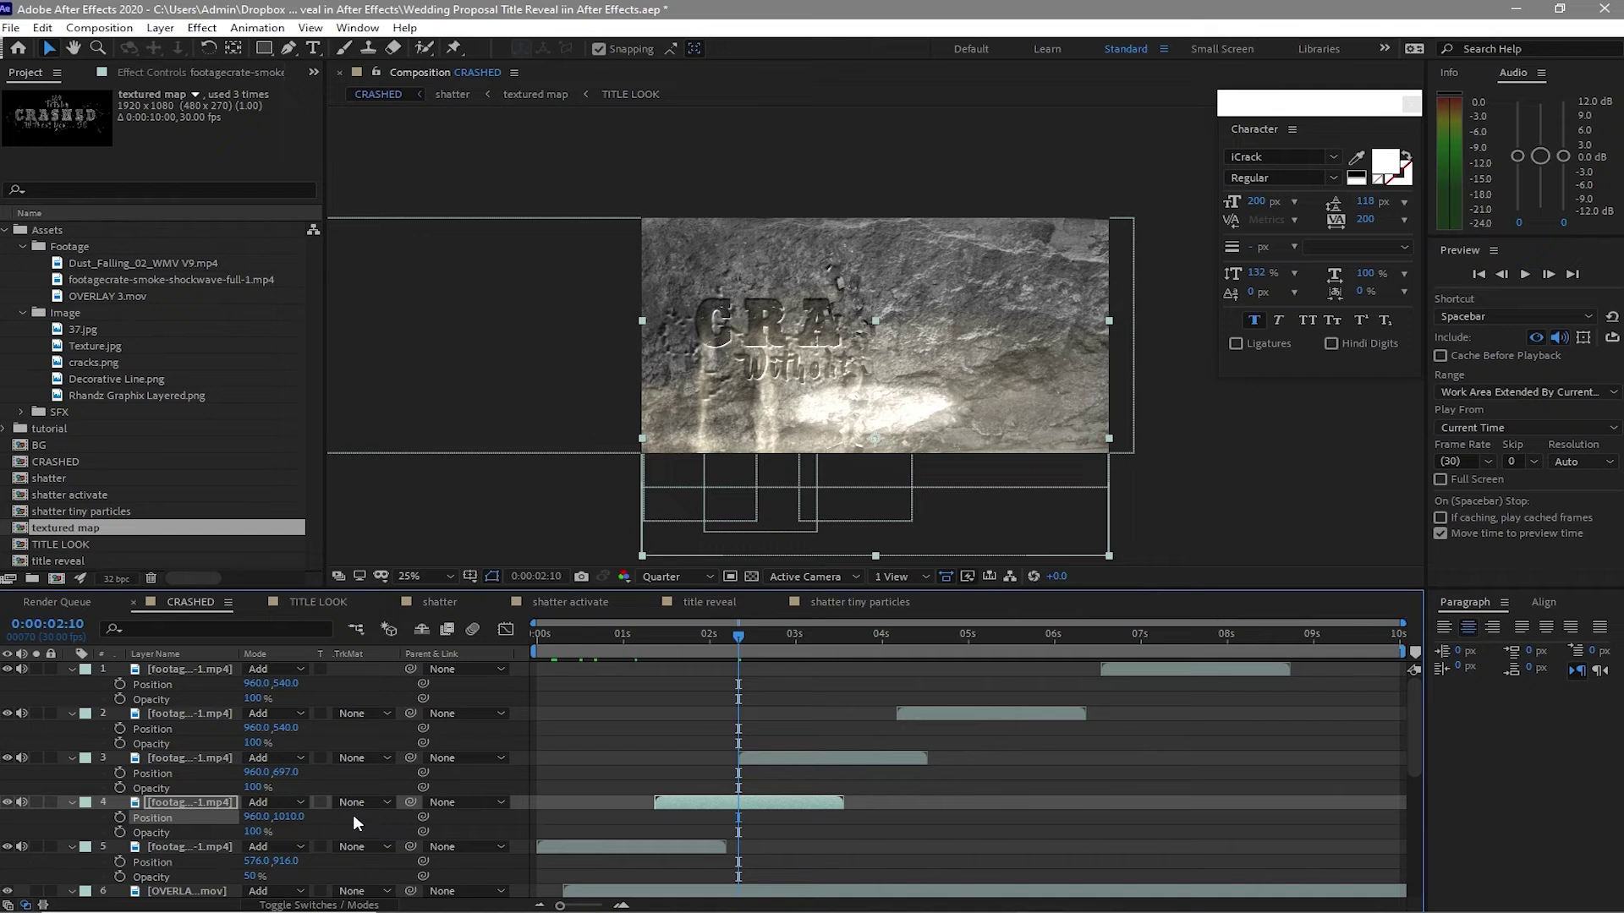
pyautogui.moveTo(716, 641); pyautogui.dragTo(684, 641)
pyautogui.moveTo(288, 816); pyautogui.dragTo(139, 788)
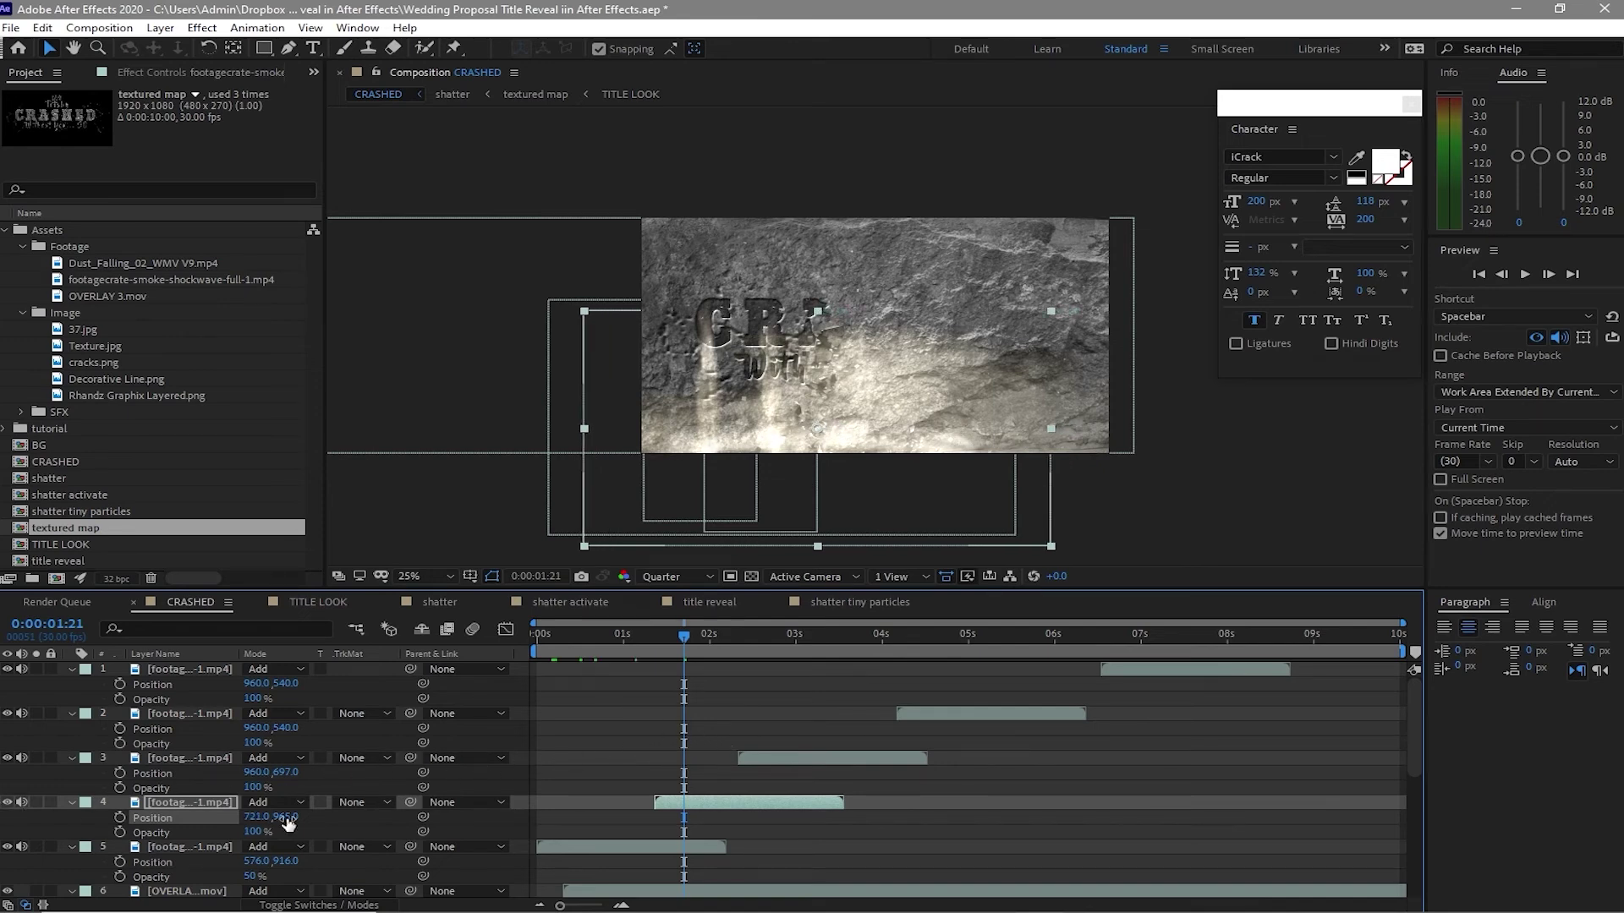
pyautogui.moveTo(681, 634); pyautogui.dragTo(784, 646)
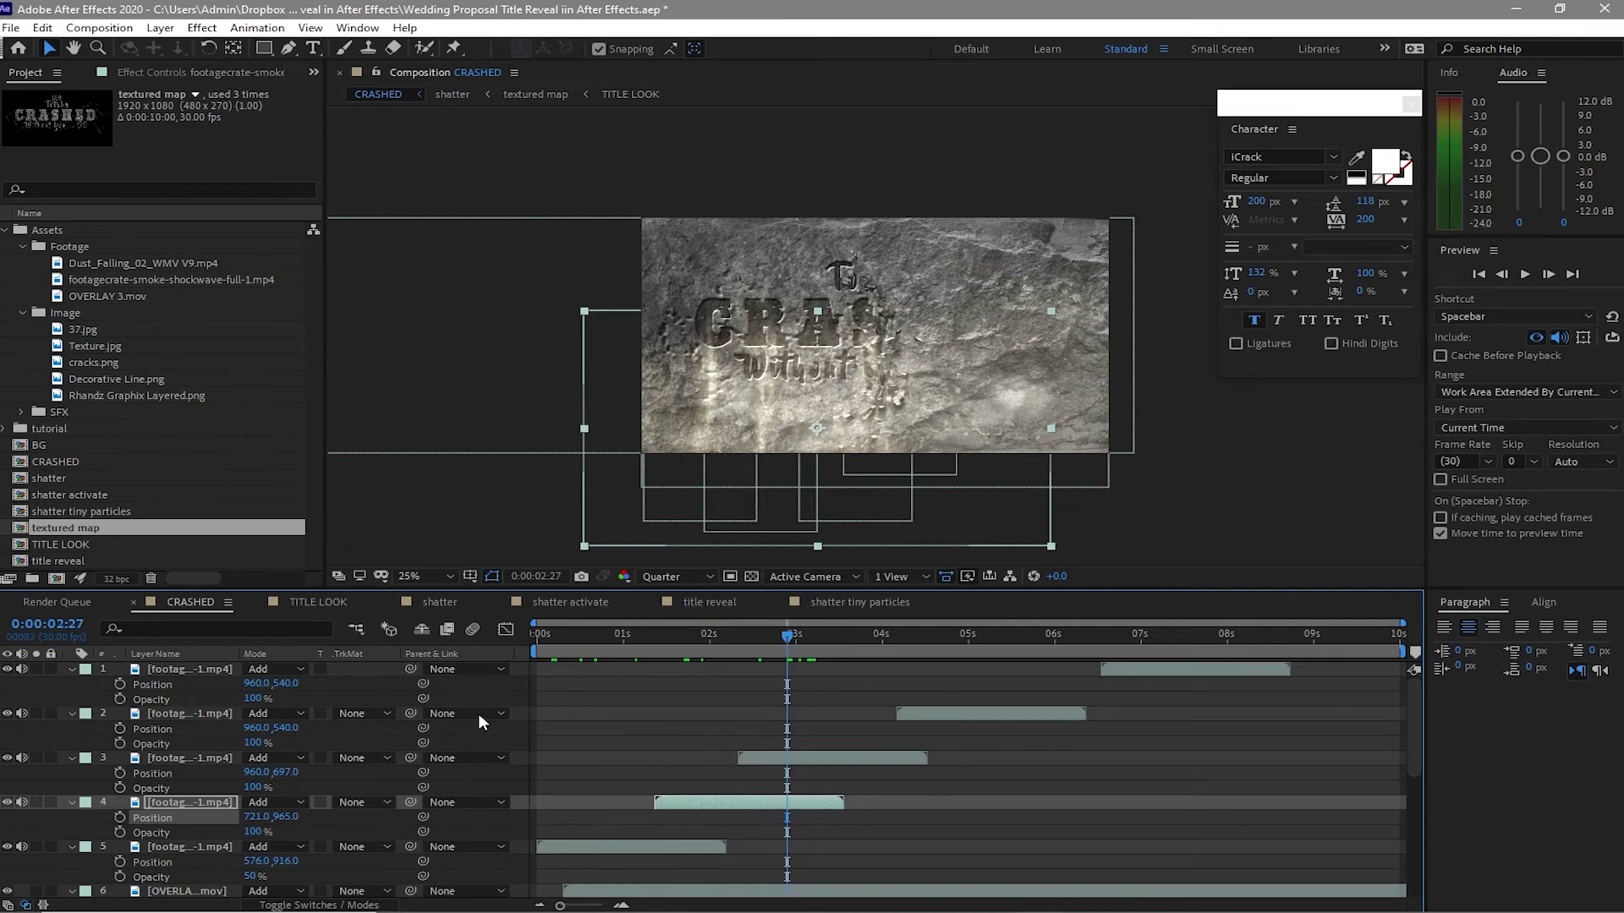
# - Lower the third shockwave in time to Position 960, 929, set its opacity to 80%, and preview it
pyautogui.press('j')
pyautogui.moveTo(281, 772); pyautogui.dragTo(495, 778)
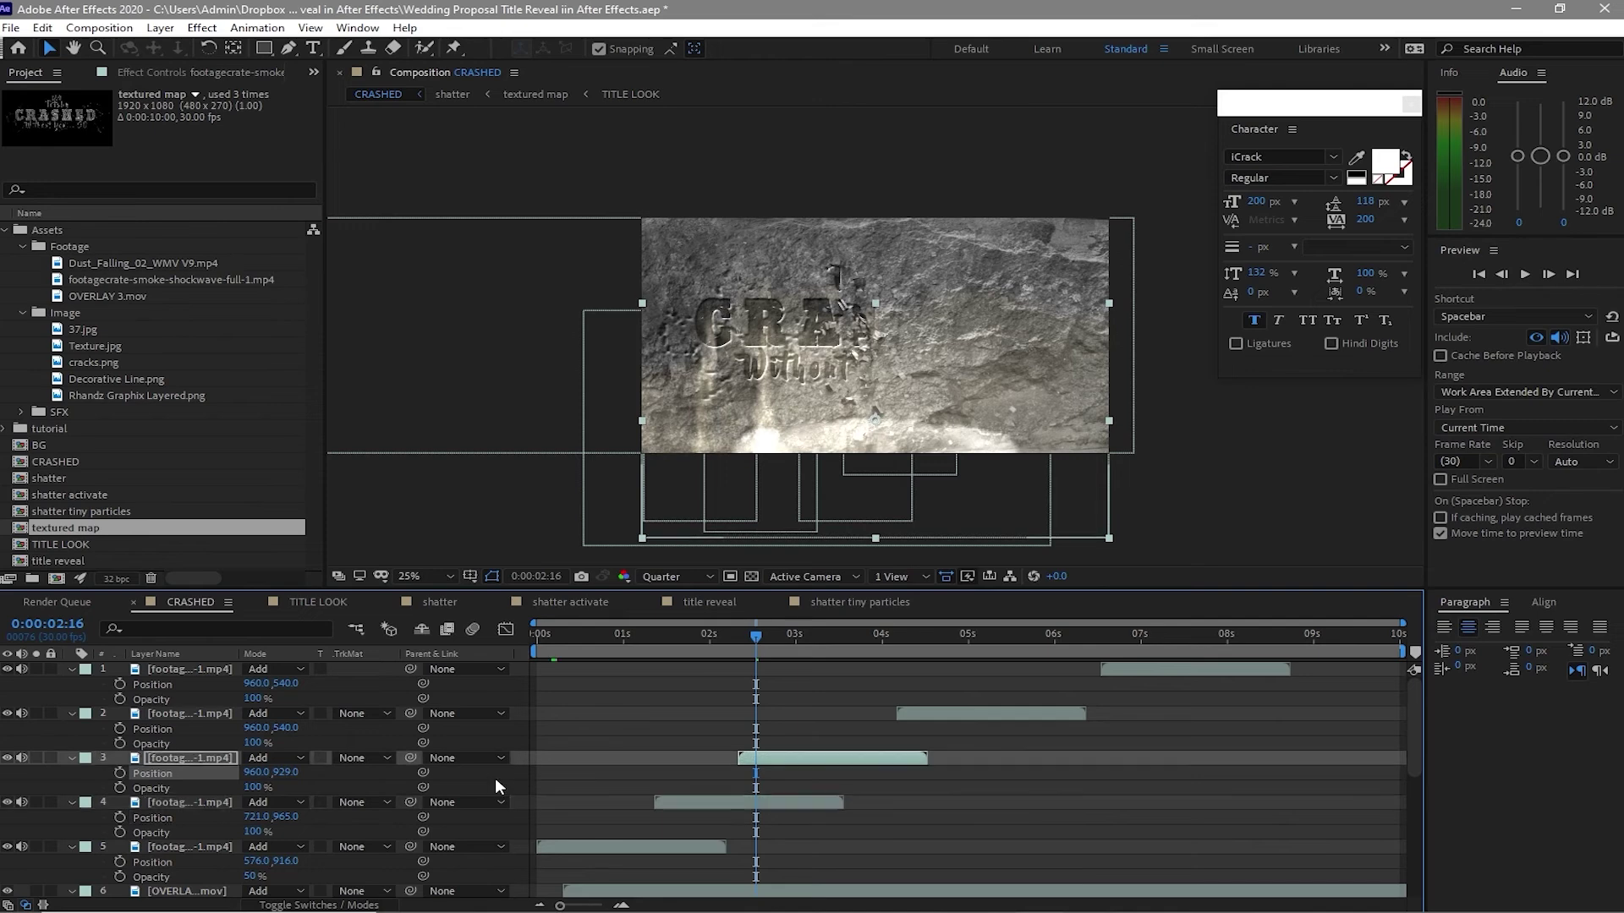
pyautogui.click(253, 787)
pyautogui.write('80')
pyautogui.press('Return')
pyautogui.press('space')
# - Start the fourth shockwave at about 3.9 seconds and move it to Position 1175, 934
pyautogui.moveTo(286, 727); pyautogui.dragTo(604, 746)
pyautogui.click(262, 728)
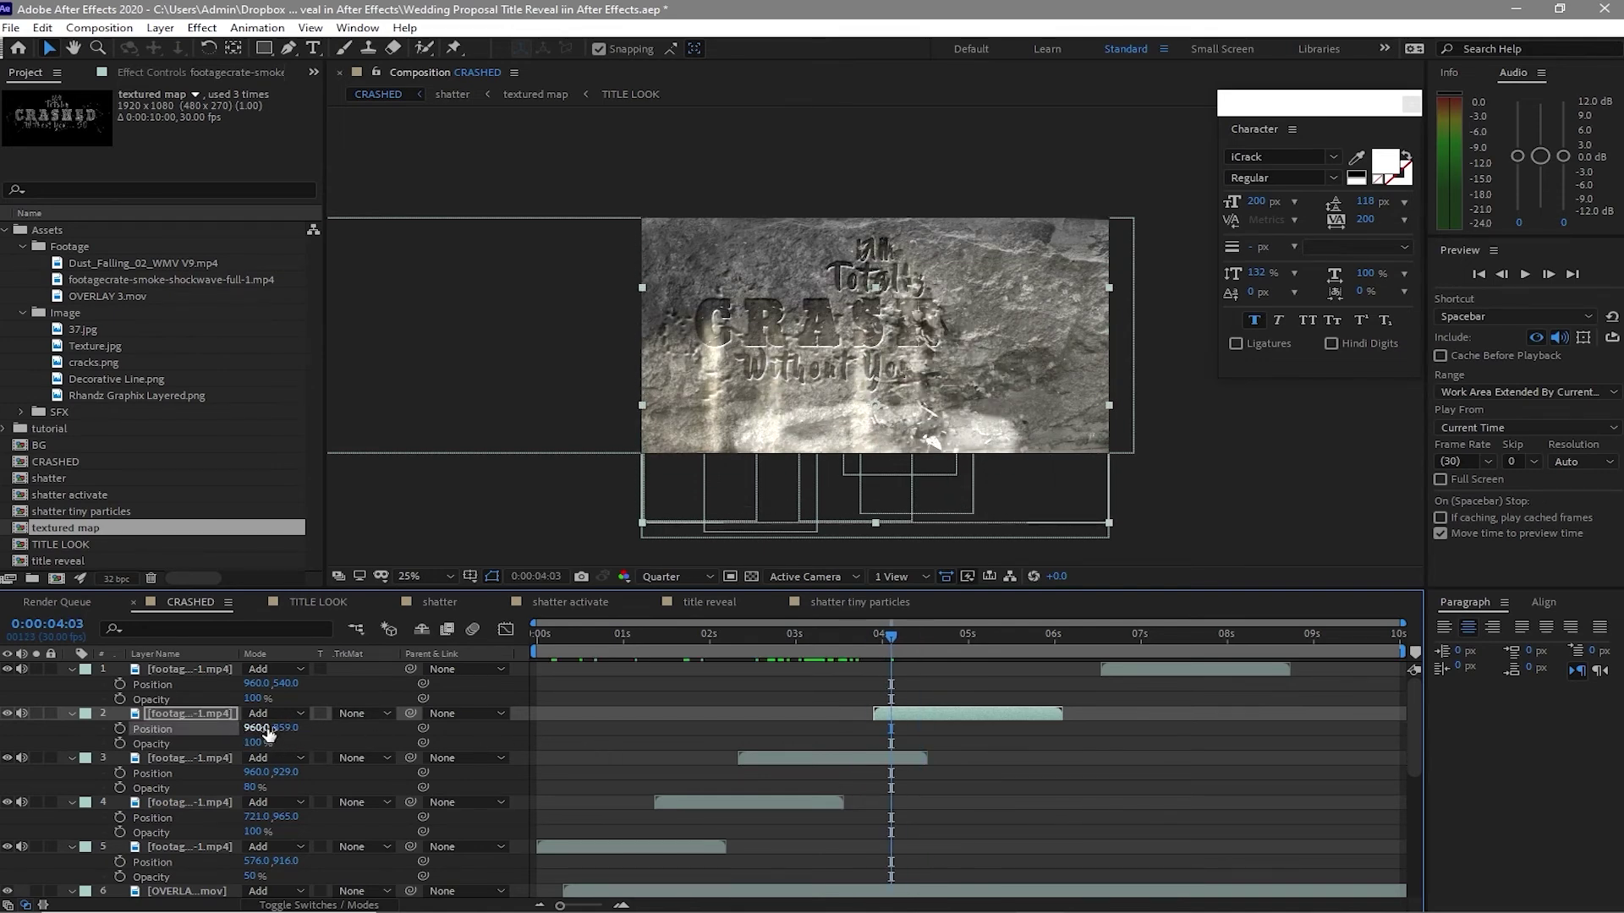
pyautogui.moveTo(257, 731); pyautogui.dragTo(463, 725)
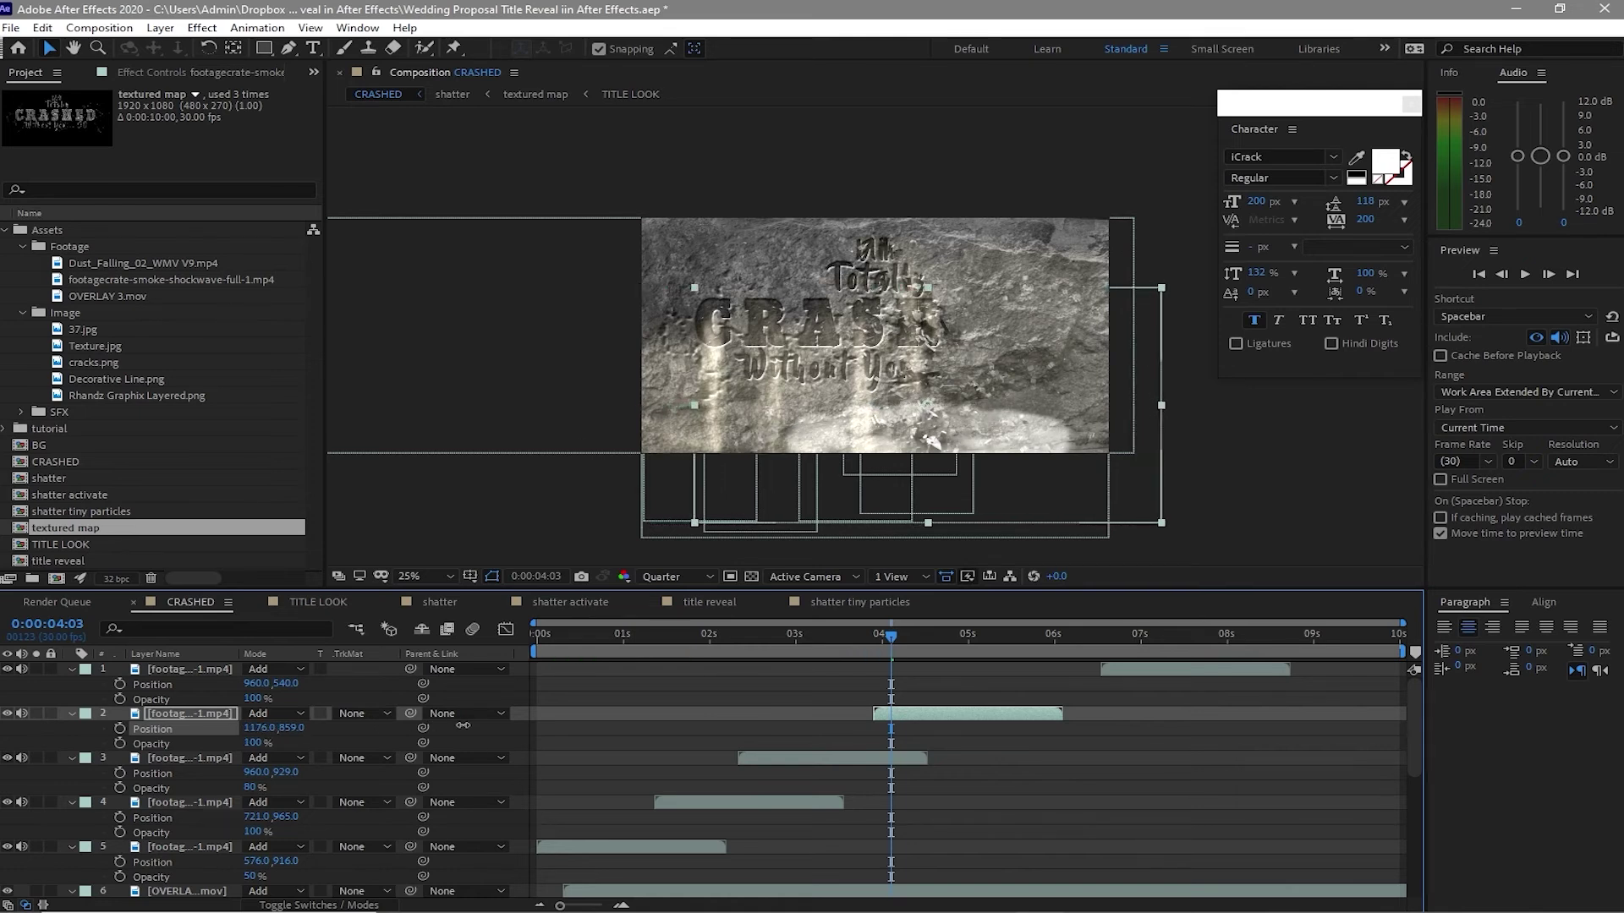
pyautogui.moveTo(296, 728); pyautogui.dragTo(343, 741)
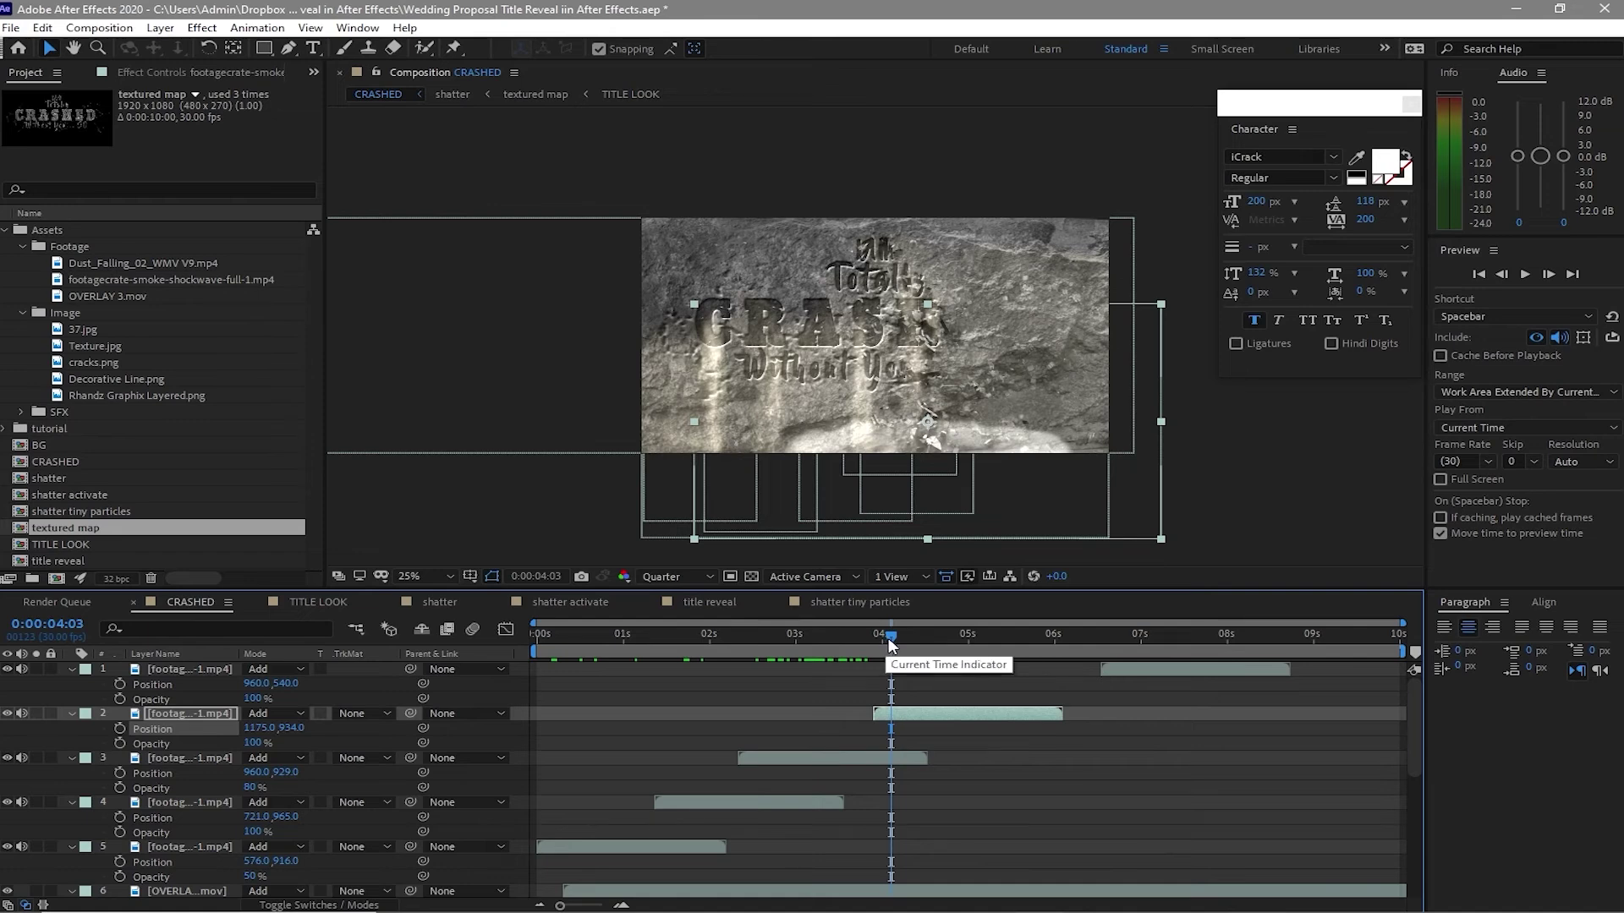
# - Start the last shockwave just before 5:10, move it to Position 1499, 944, and set its opacity to 50%
pyautogui.moveTo(891, 638); pyautogui.dragTo(996, 656)
pyautogui.moveTo(1154, 668); pyautogui.dragTo(1047, 670)
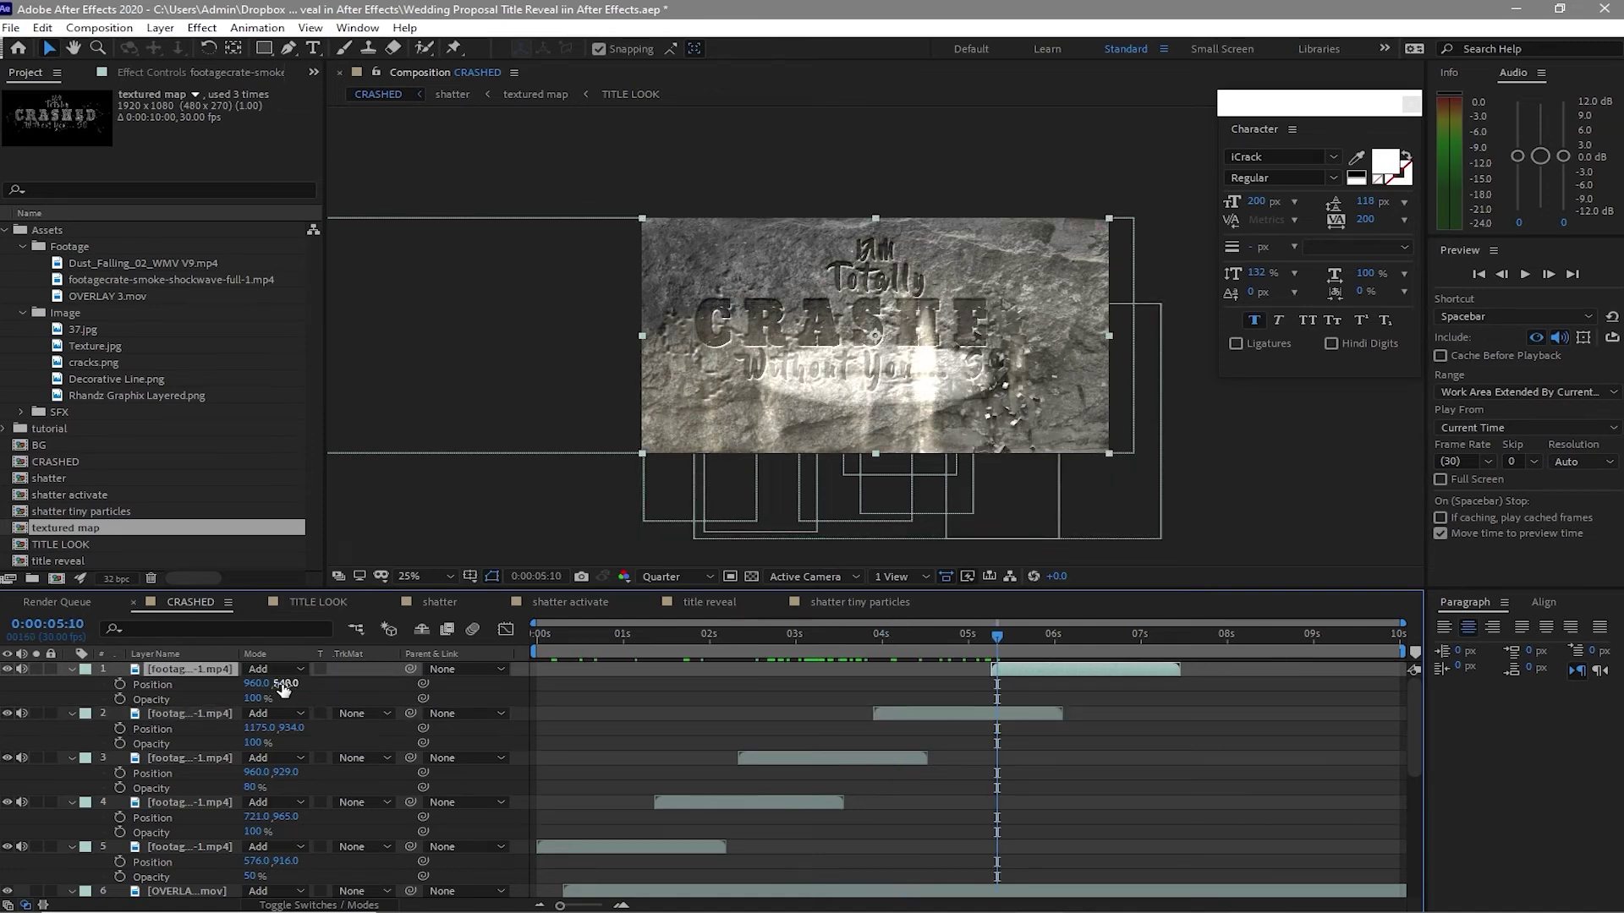
pyautogui.moveTo(285, 683); pyautogui.dragTo(581, 765)
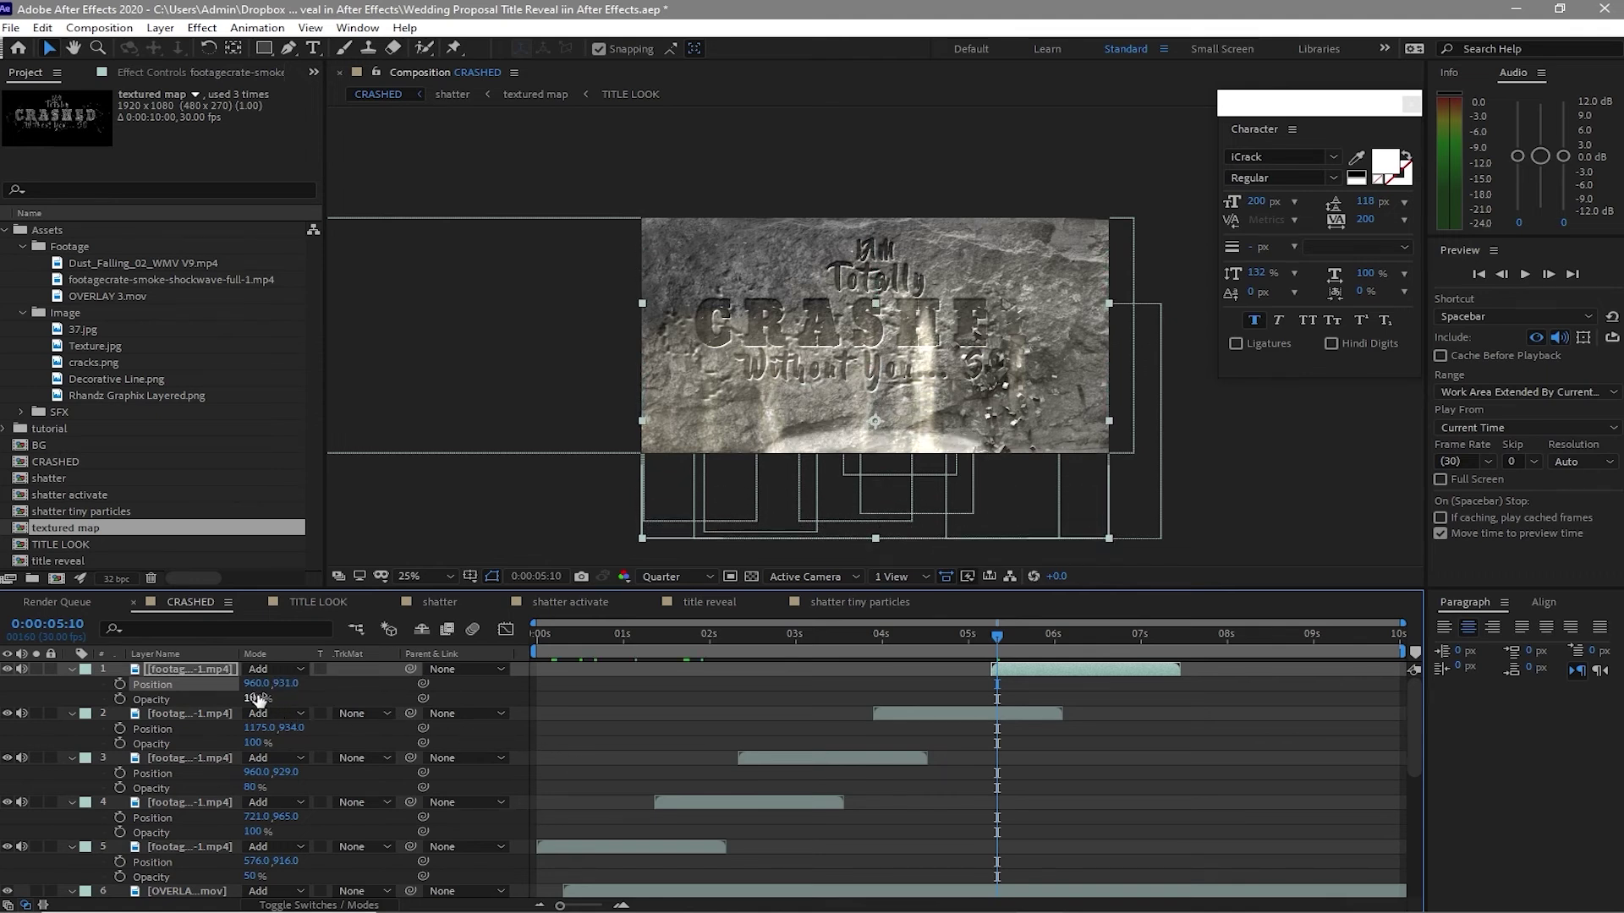
pyautogui.moveTo(256, 683); pyautogui.dragTo(759, 669)
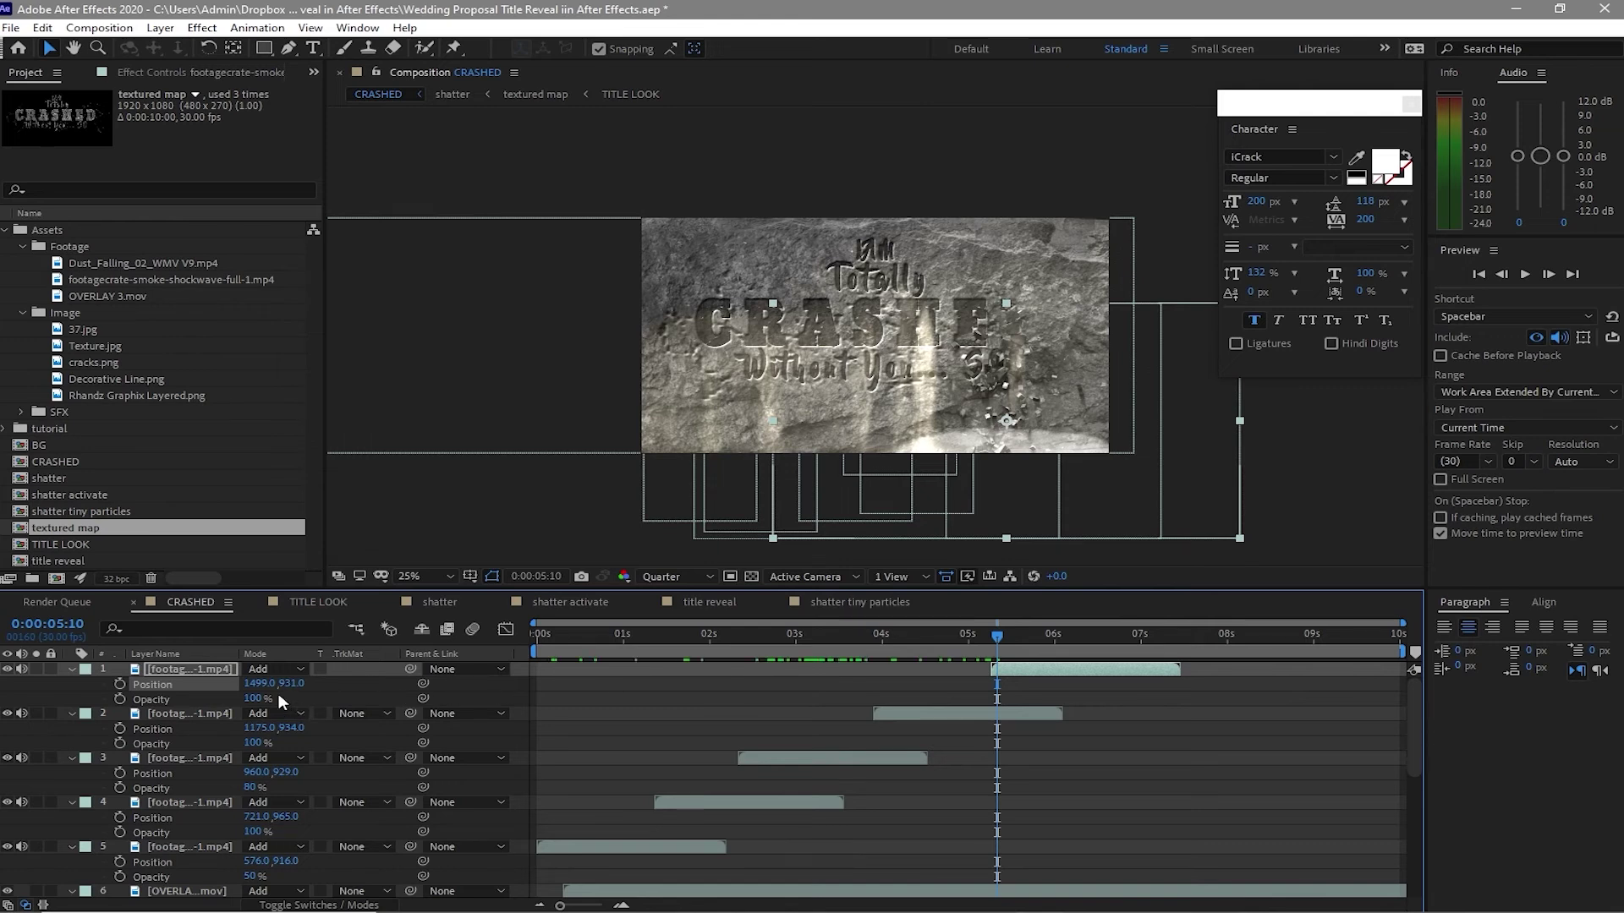
pyautogui.click(251, 698)
pyautogui.press('Return')
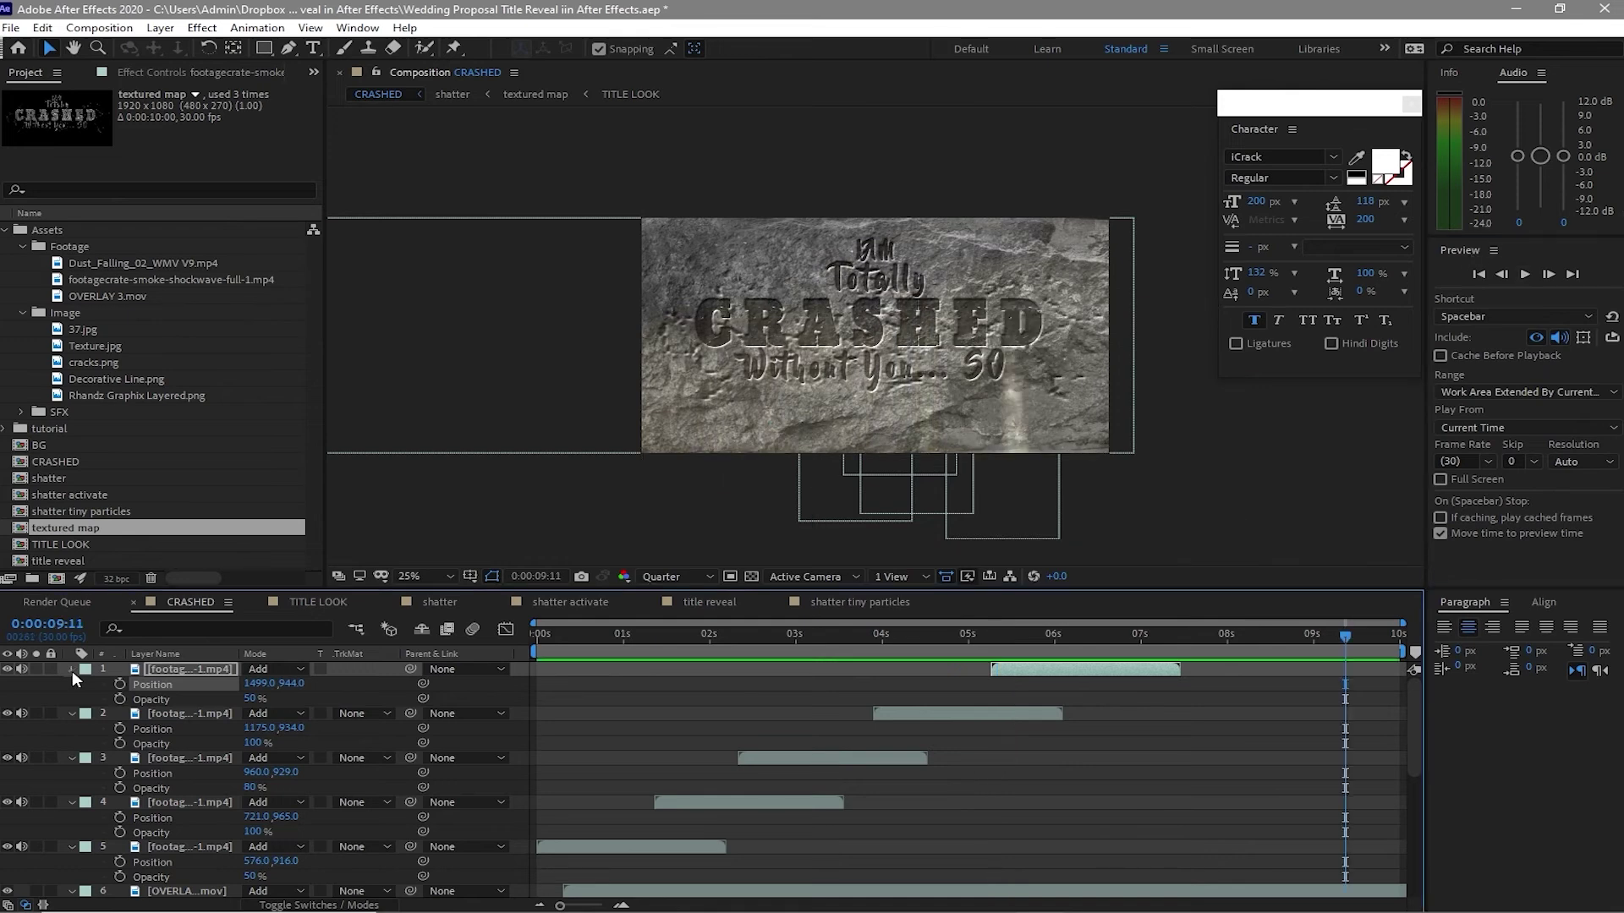
# - Collapse the open properties of the shockwave, overlay and falling-dust layers in the CRASHED timeline
pyautogui.click(72, 669)
pyautogui.click(72, 683)
pyautogui.click(72, 698)
pyautogui.click(72, 713)
pyautogui.moveTo(72, 737); pyautogui.dragTo(70, 833)
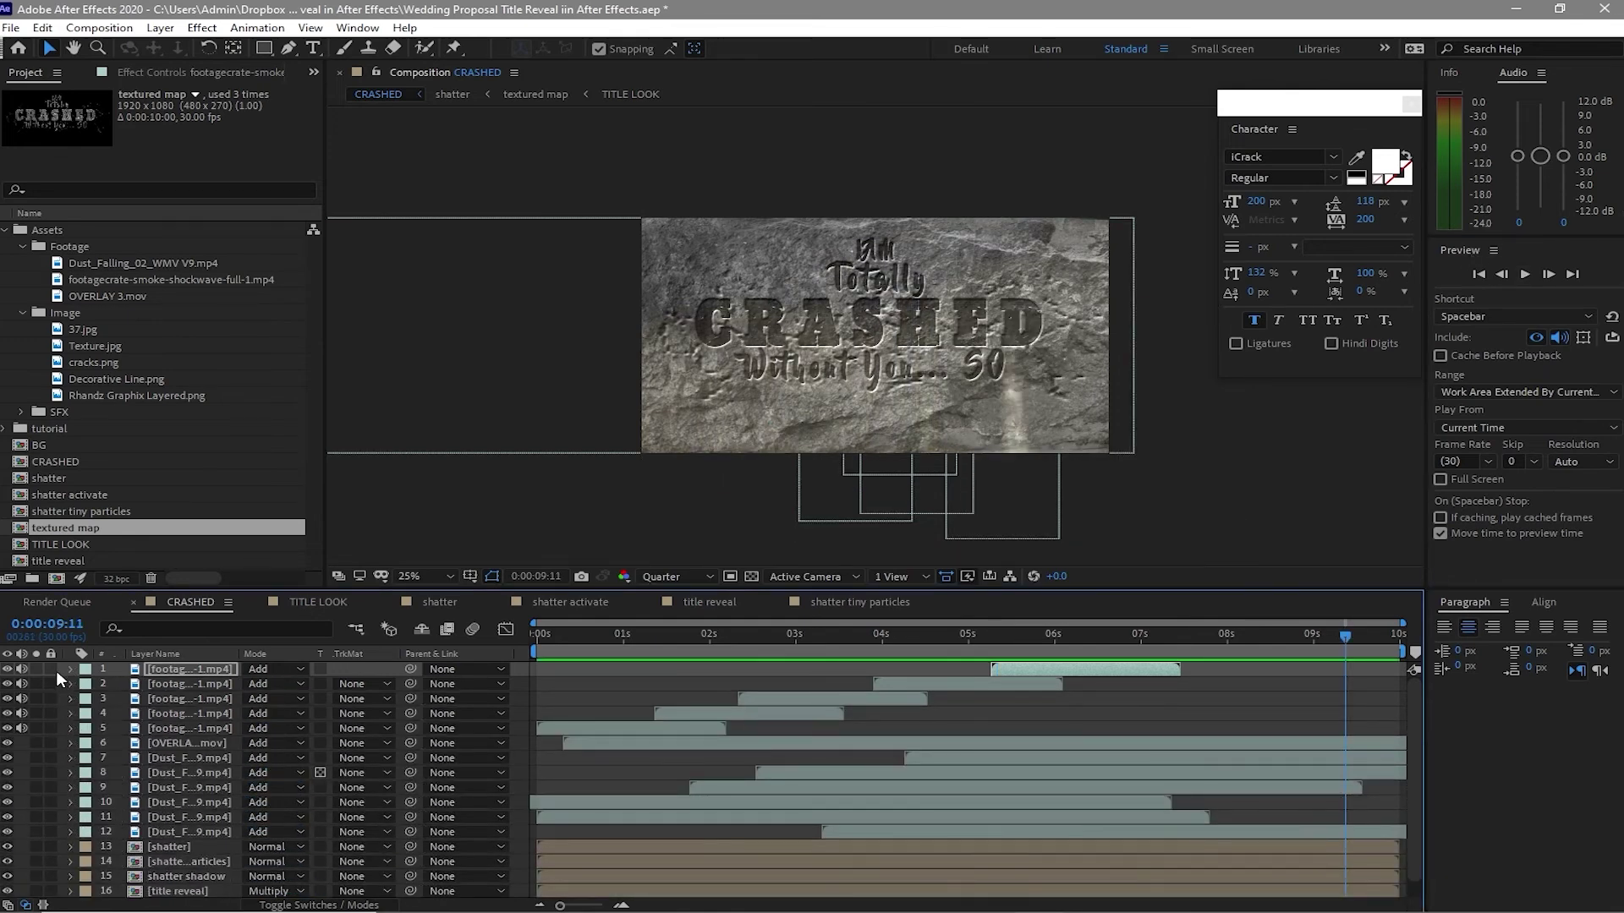
# - Pre-compose all shockwave, overlay and falling-dust layers as Dust, moving all attributes into the new composition
pyautogui.moveTo(58, 665); pyautogui.dragTo(109, 834)
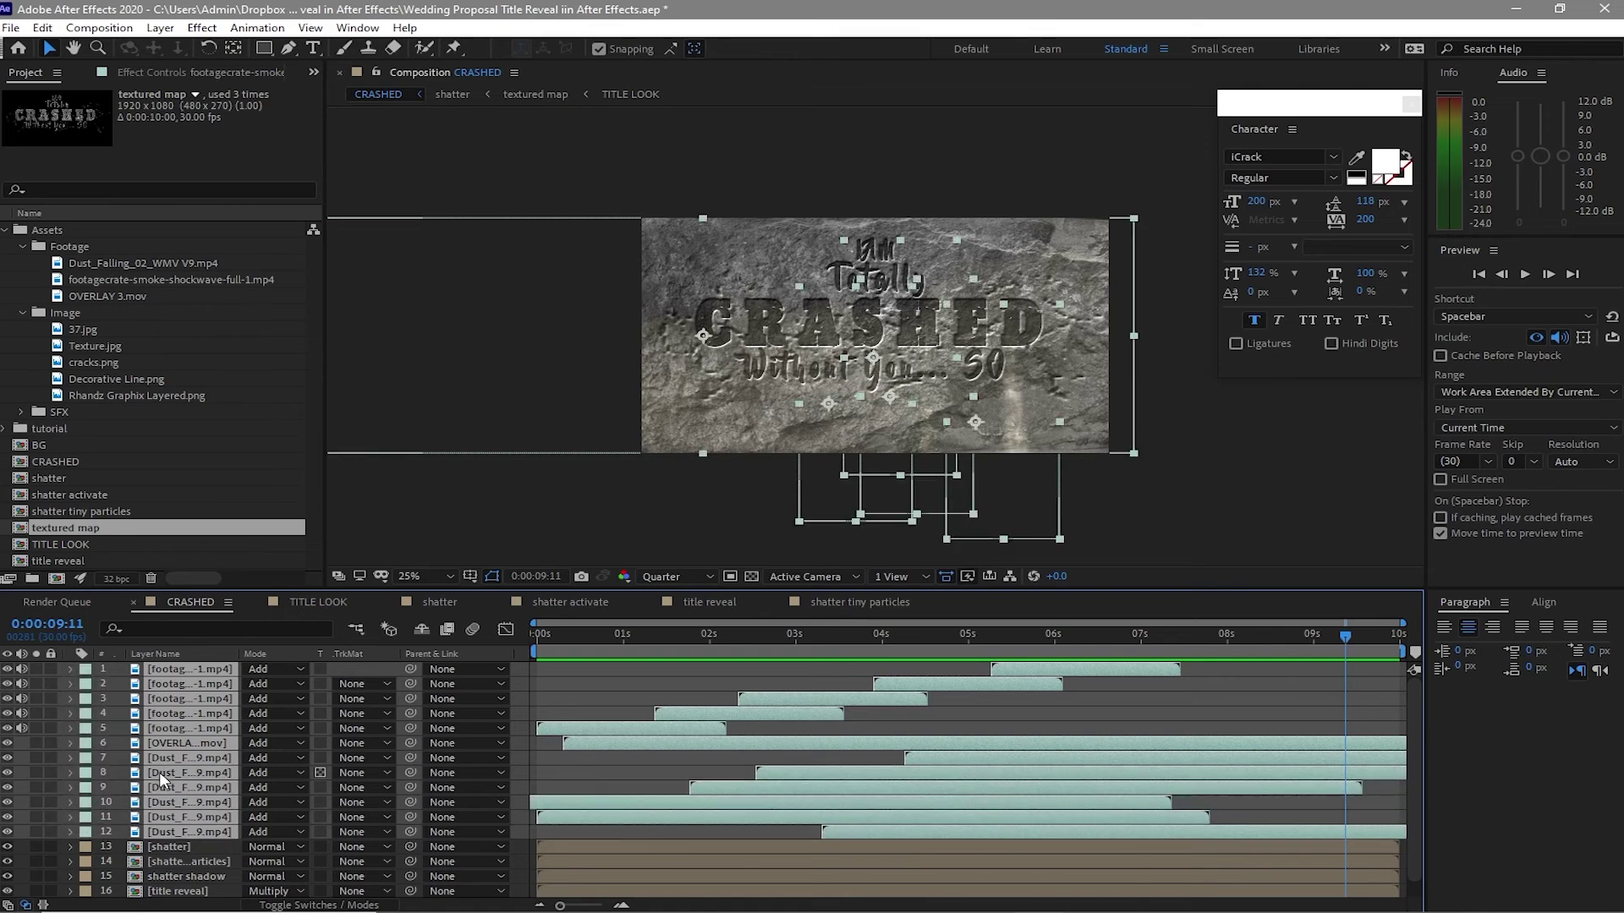
pyautogui.rightClick(161, 790)
pyautogui.click(233, 677)
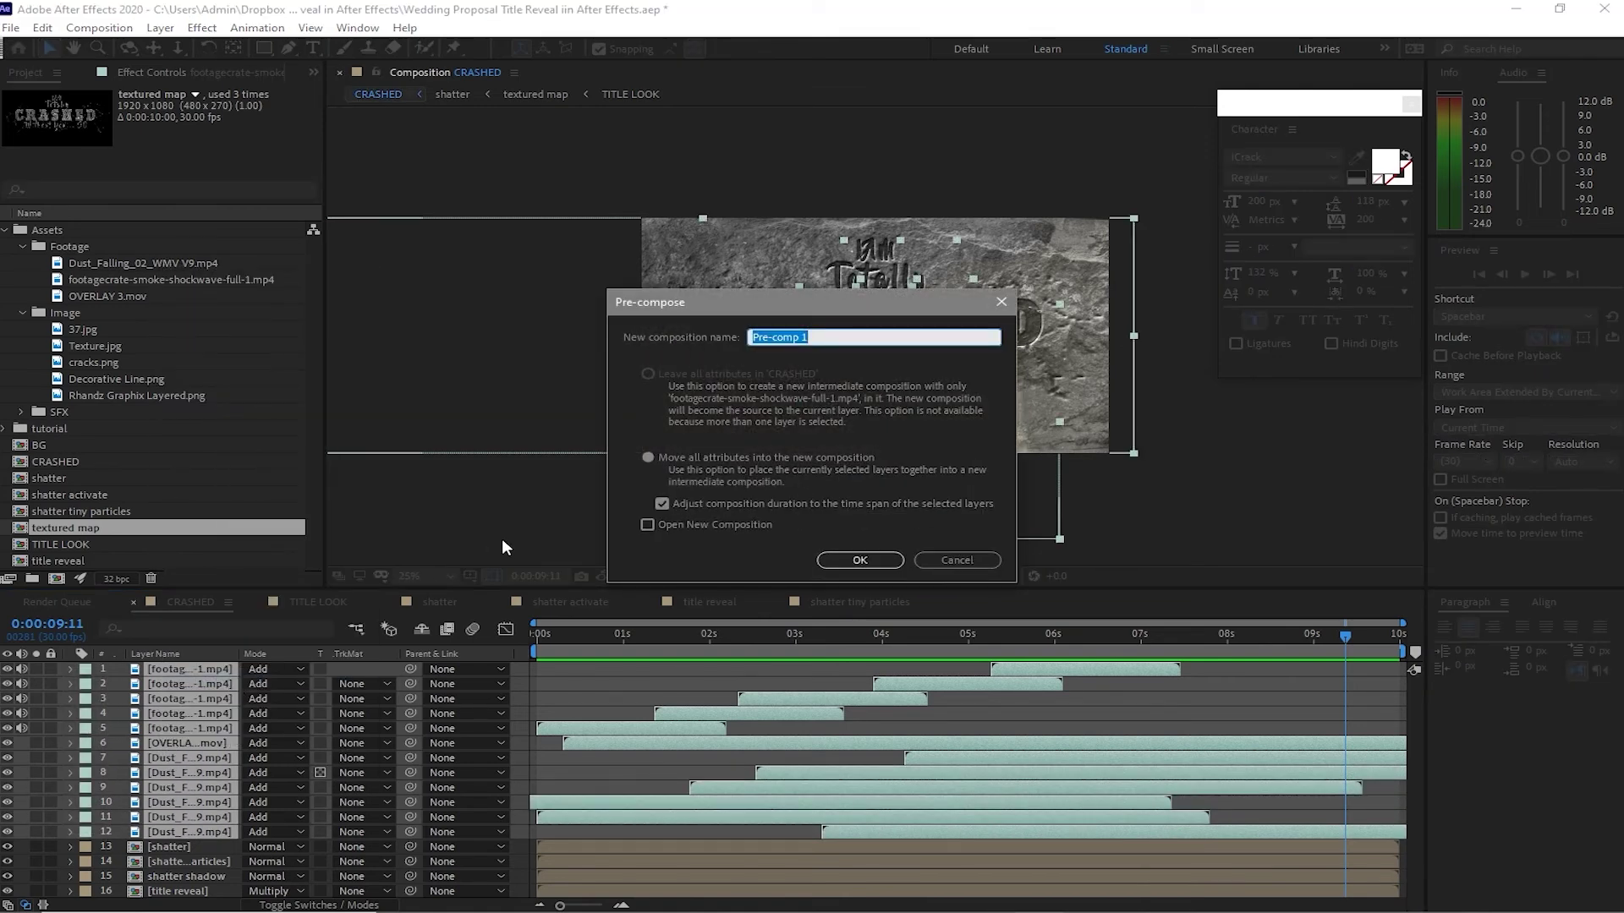
pyautogui.click(647, 458)
pyautogui.click(821, 336)
pyautogui.write('Dust')
pyautogui.press('Return')
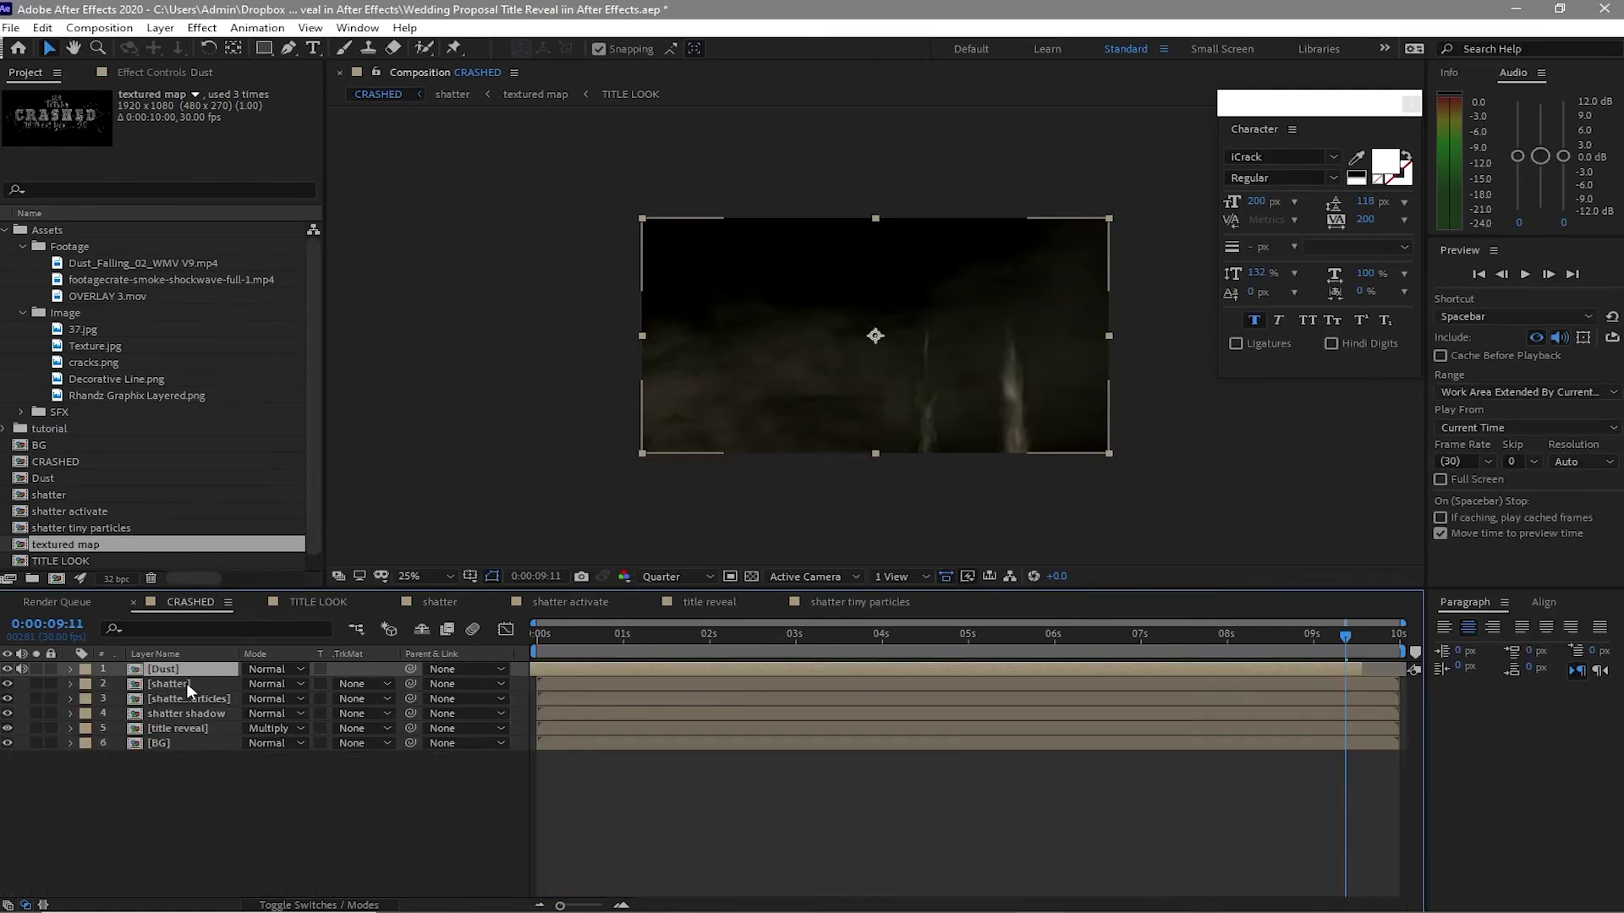
# - Enable Collapse Transformations on the Dust layer so its blending modes carry through, and preview the composition
pyautogui.click(319, 905)
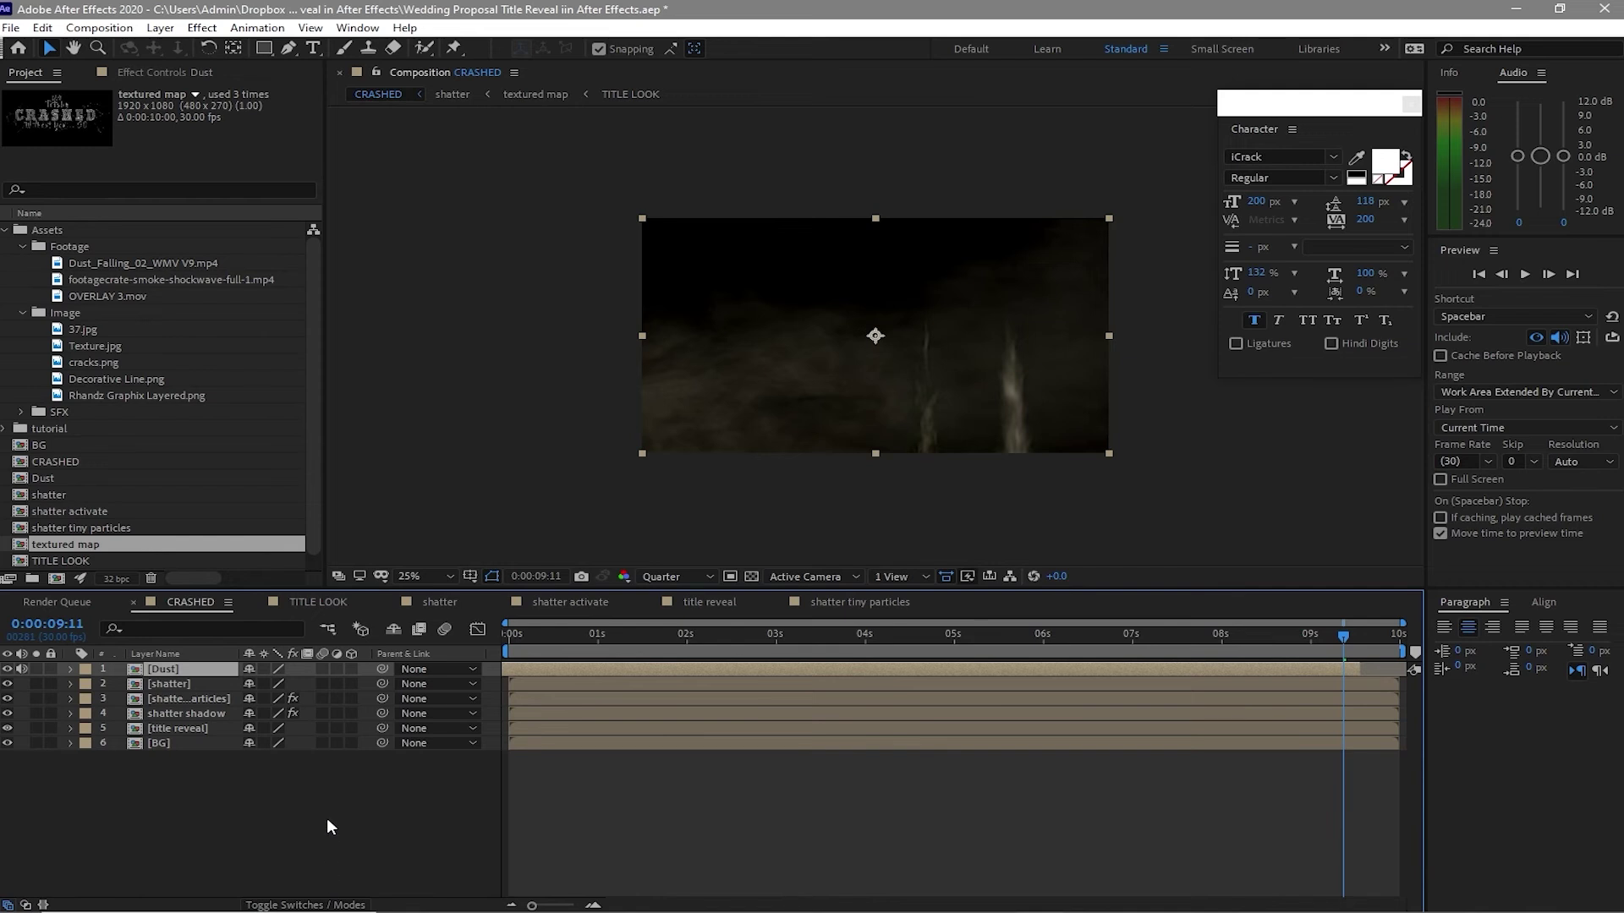
pyautogui.click(263, 669)
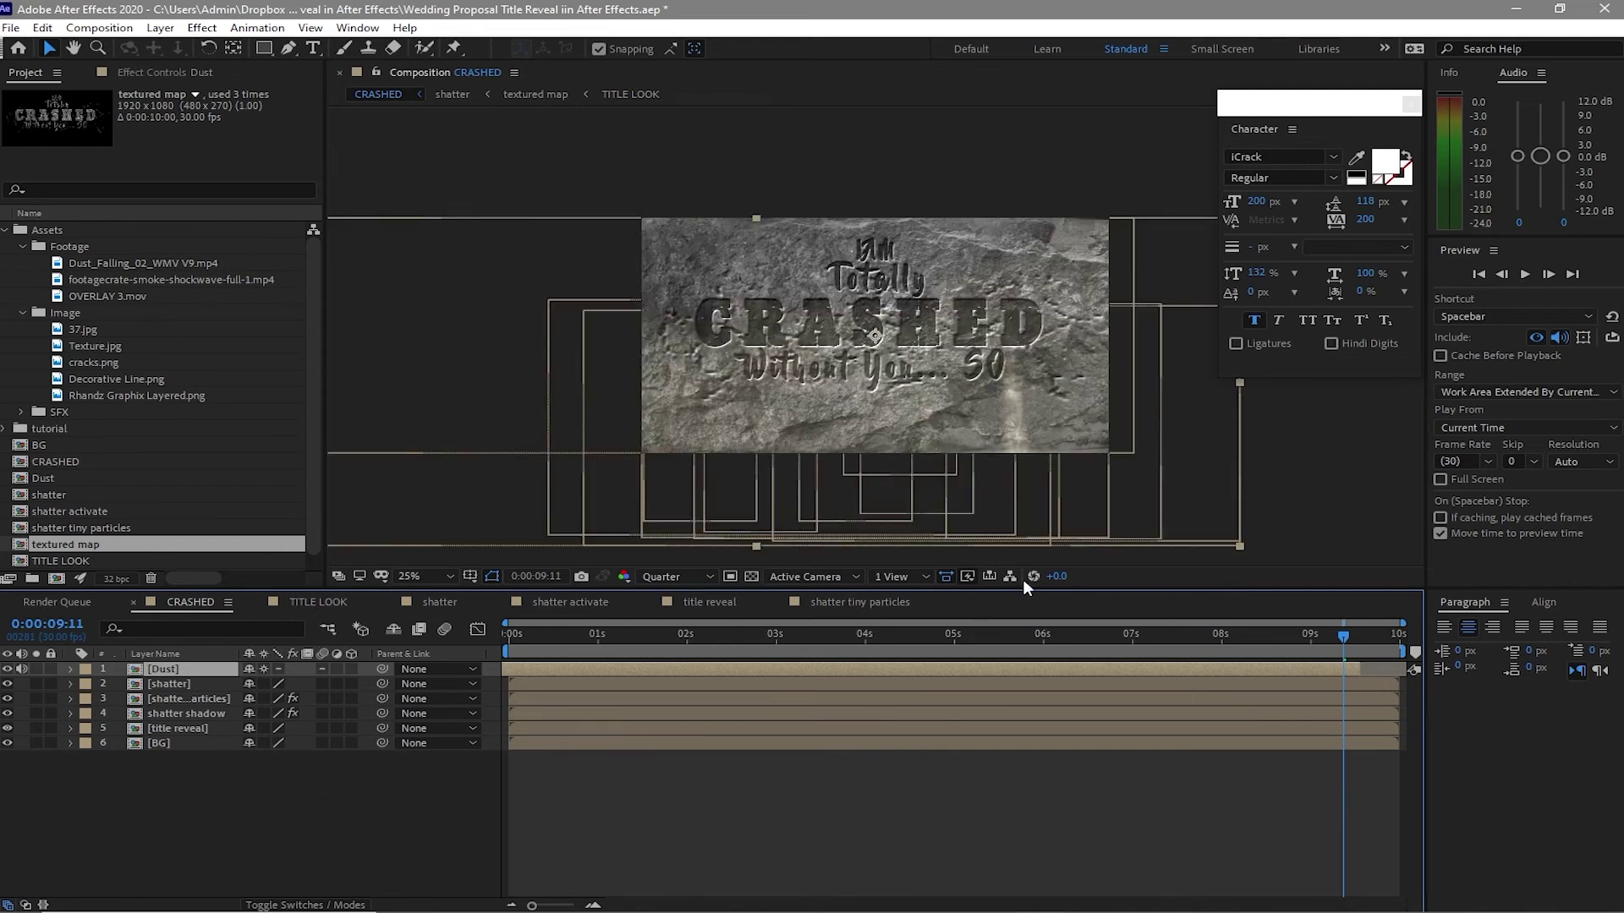
pyautogui.click(1521, 276)
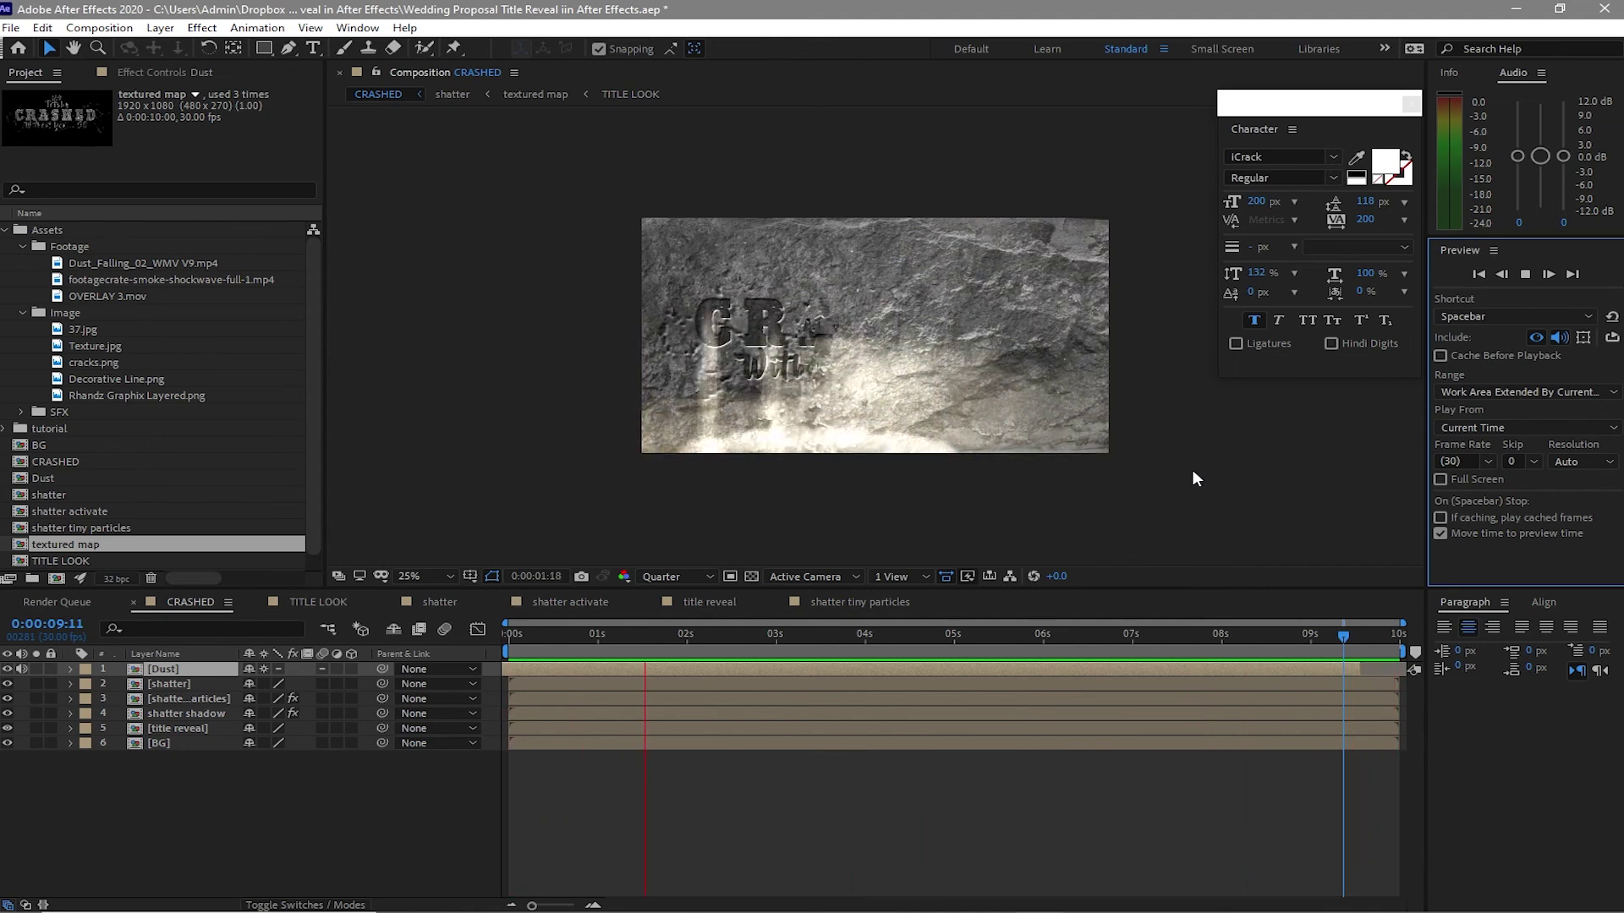
# - Tidy the project items by collapsing the Image, Footage and Assets folders
pyautogui.click(22, 312)
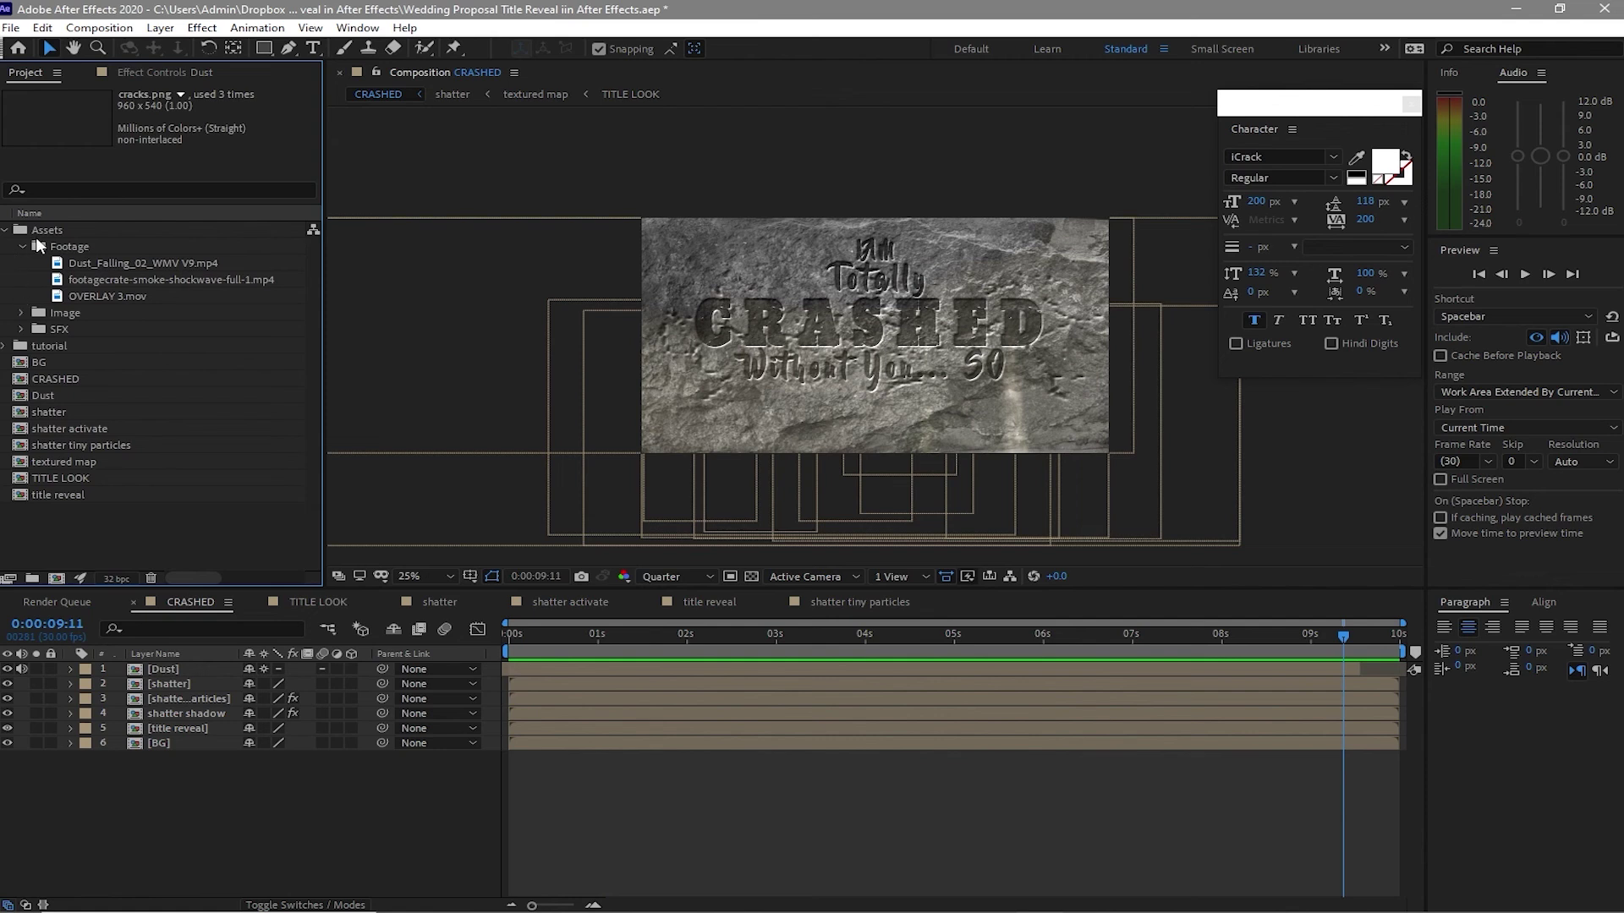
pyautogui.click(22, 246)
pyautogui.click(5, 230)
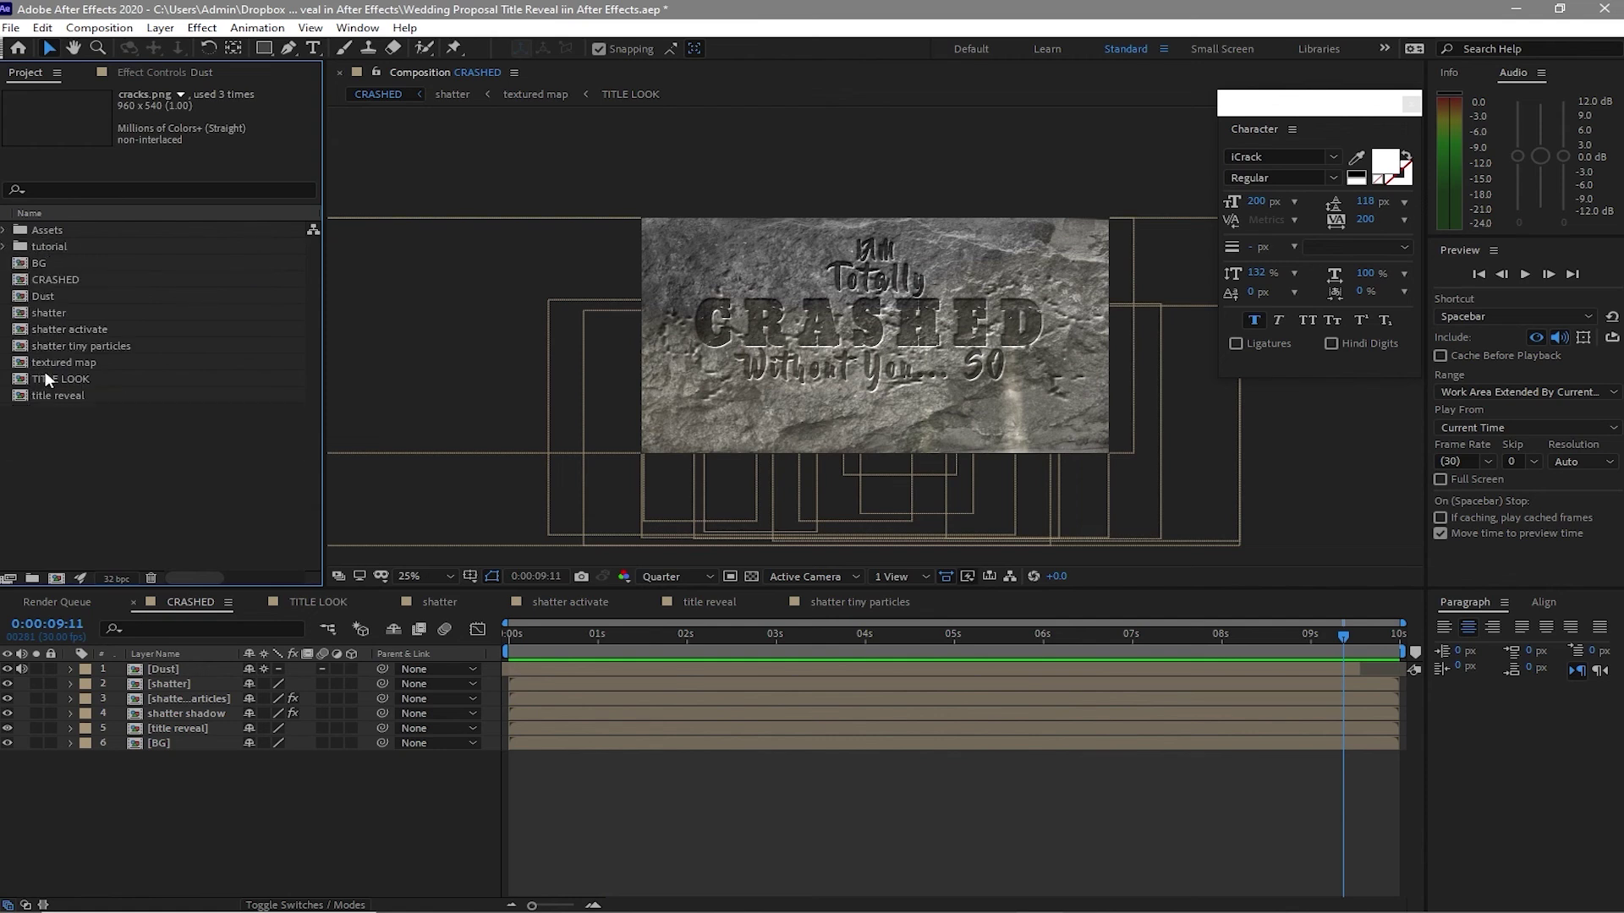
# - Create a project folder named Scene 1 and move all the loose compositions, from BG through title reveal, into it
pyautogui.click(48, 570)
pyautogui.click(34, 578)
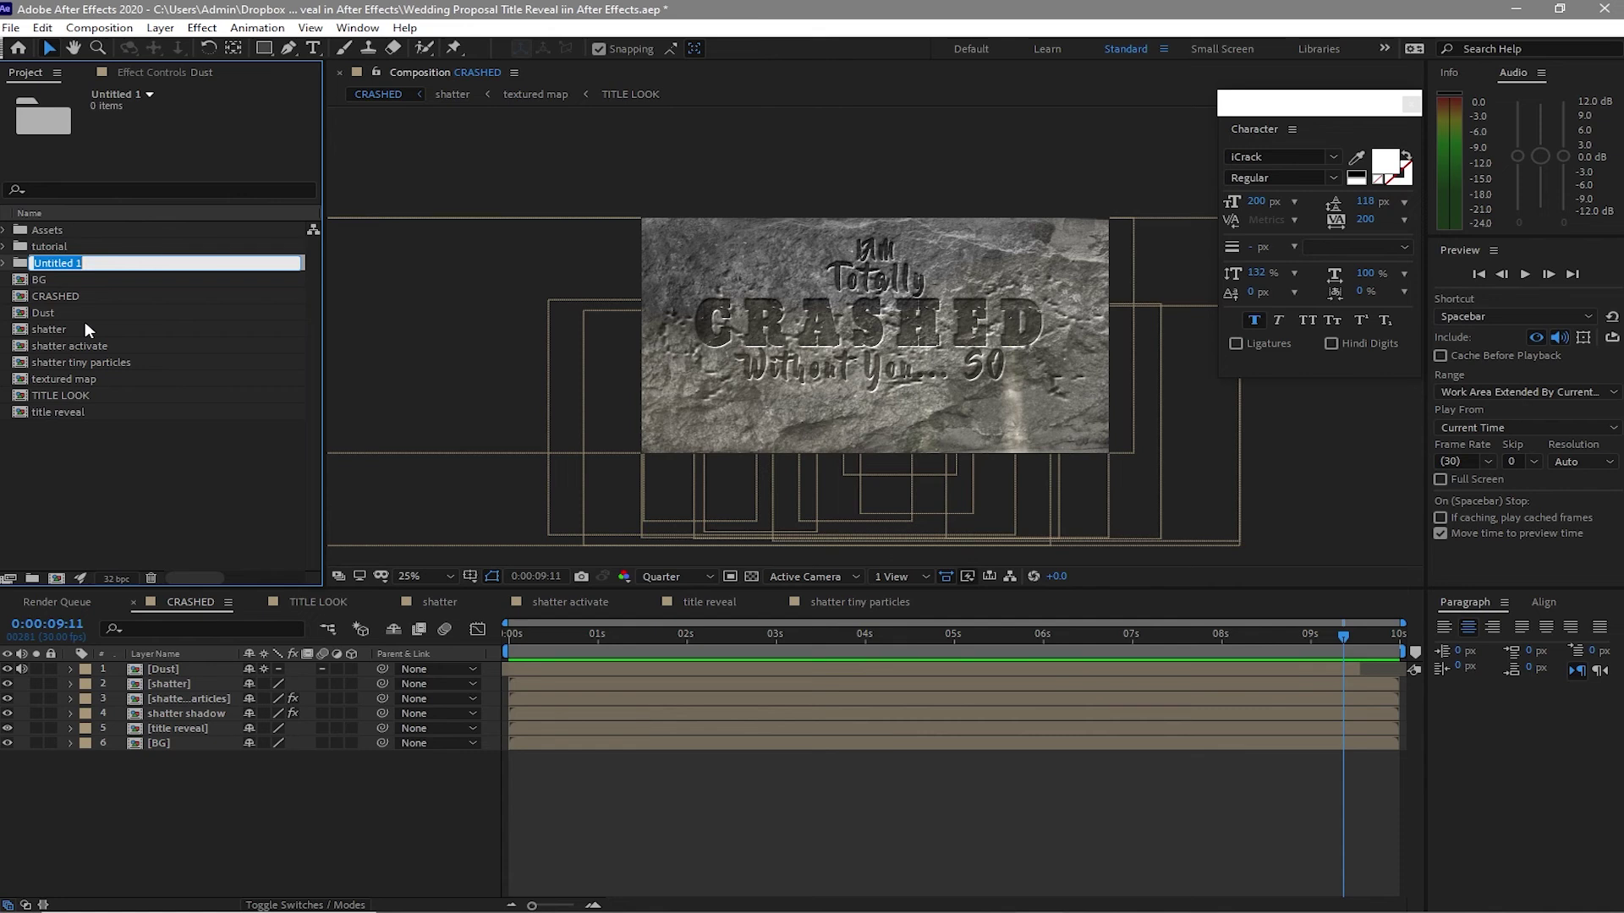
pyautogui.write('sCE')
pyautogui.press('BackSpace')
pyautogui.press('BackSpace')
pyautogui.press('BackSpace')
pyautogui.press('BackSpace')
pyautogui.press('BackSpace')
pyautogui.press('BackSpace')
pyautogui.press('BackSpace')
pyautogui.click(121, 441)
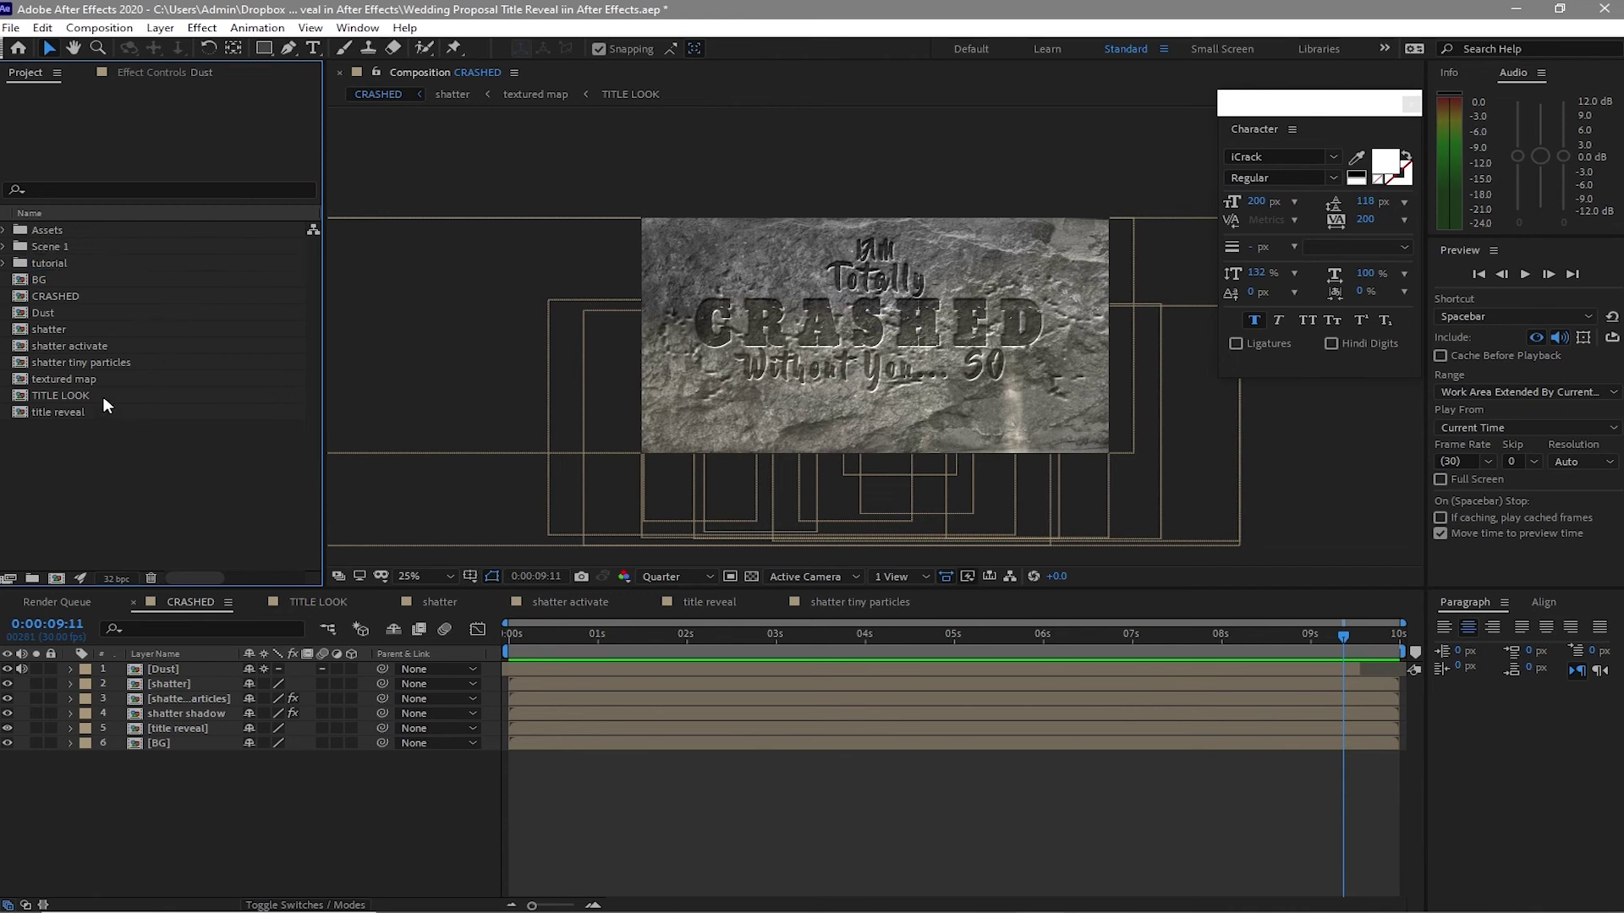
pyautogui.moveTo(3, 284); pyautogui.dragTo(74, 414)
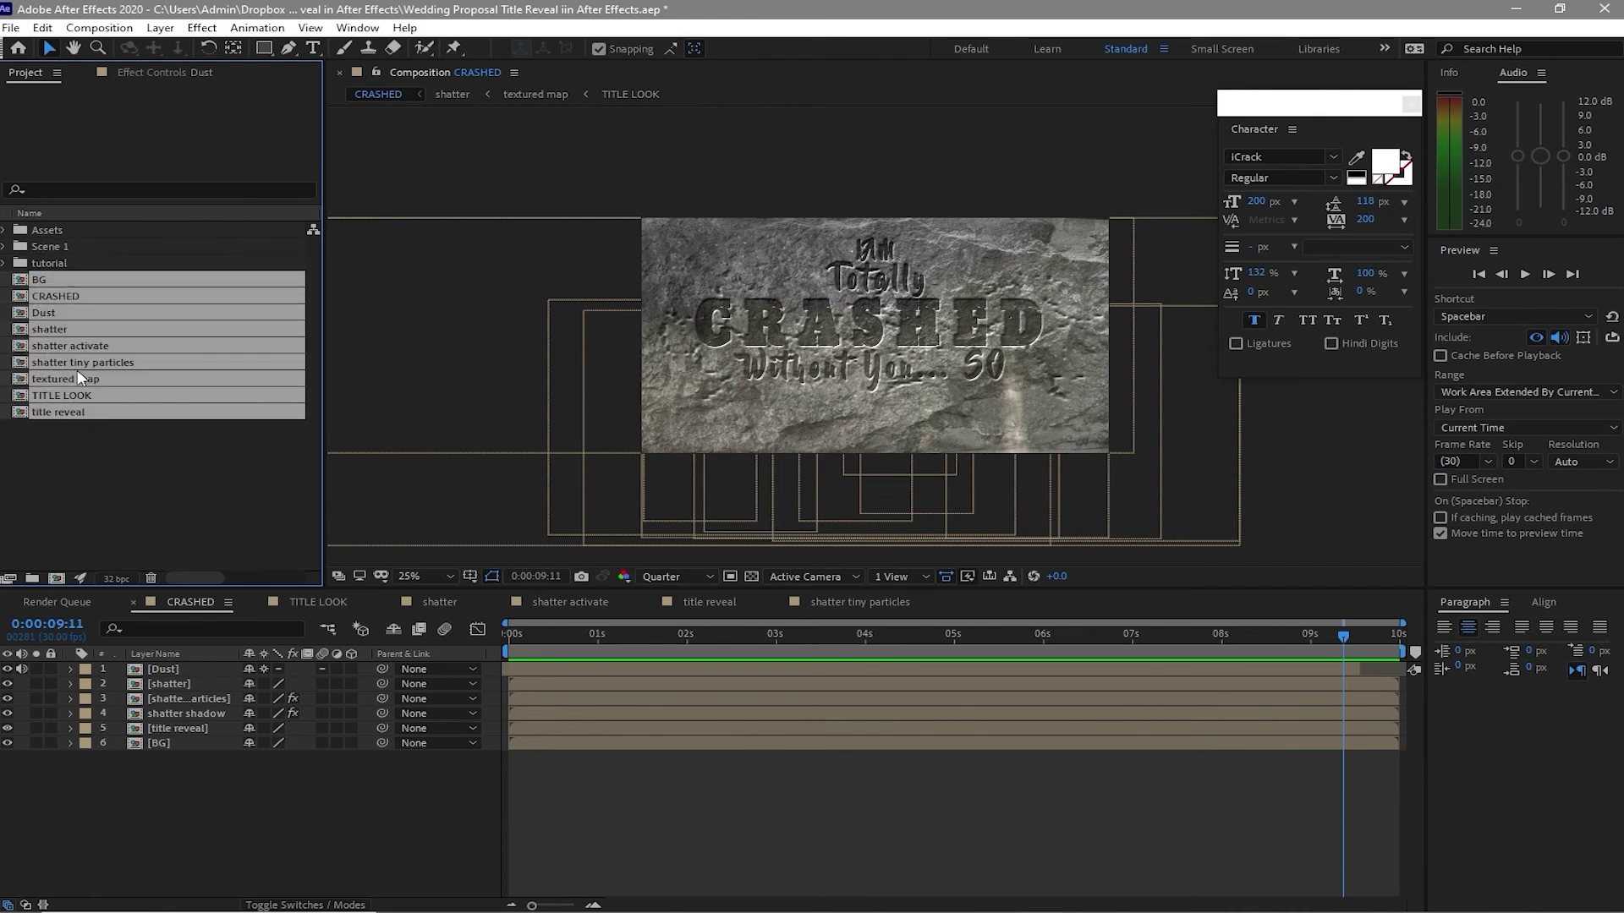
pyautogui.moveTo(76, 288); pyautogui.dragTo(61, 248)
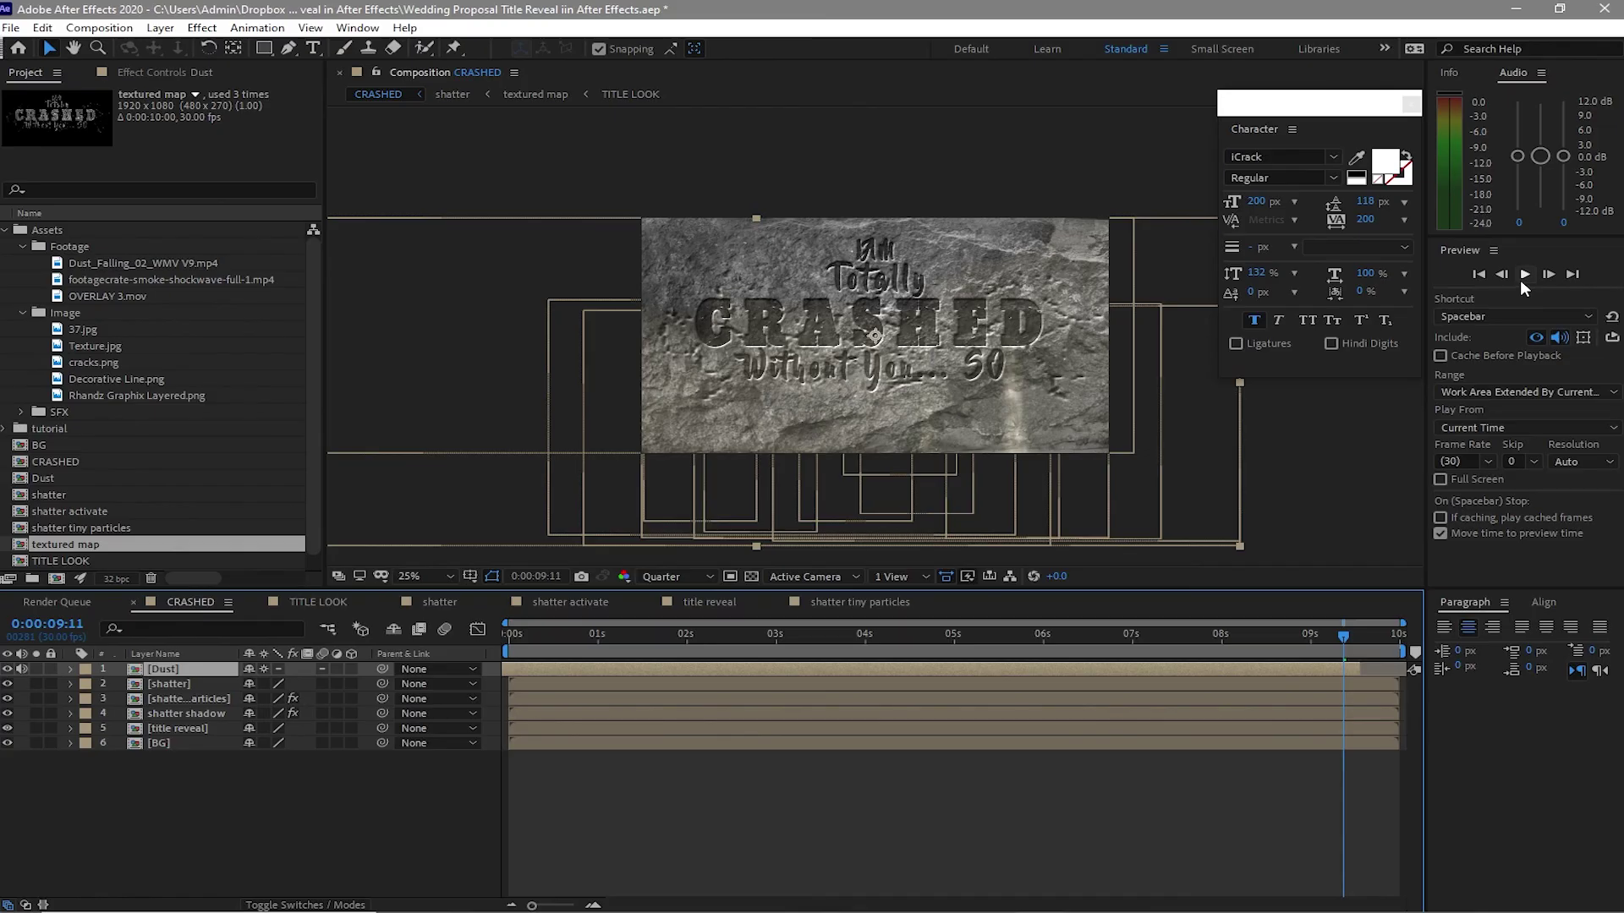
# - Preview the CRASHED composition to examine the shatter reveal together with the dust and shockwave
pyautogui.click(1521, 276)
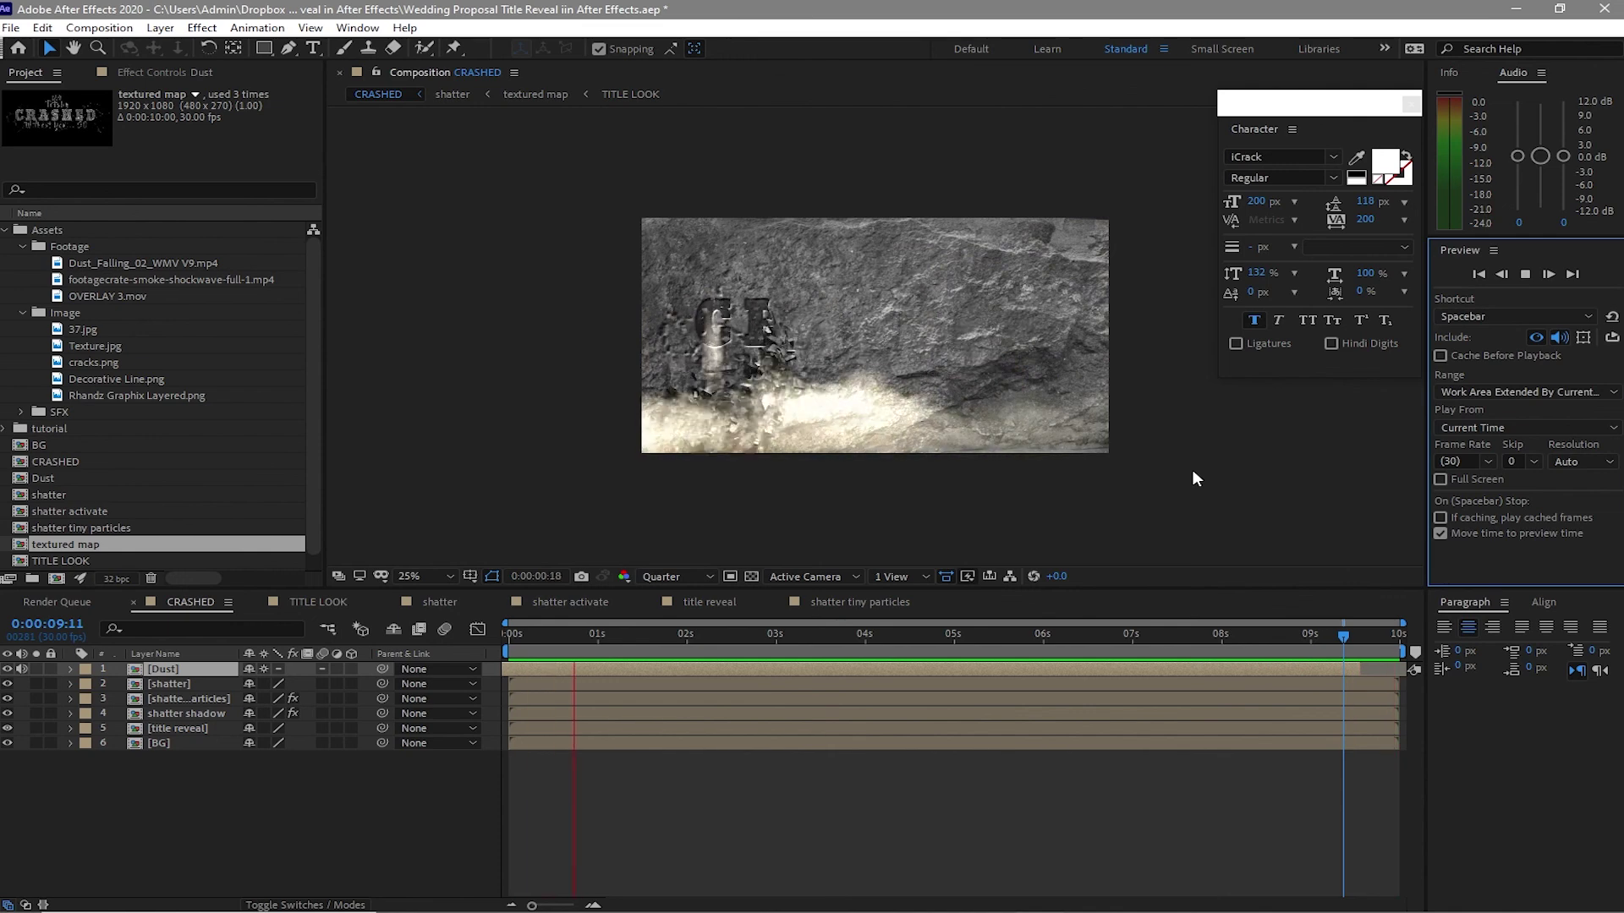
pyautogui.click(1523, 275)
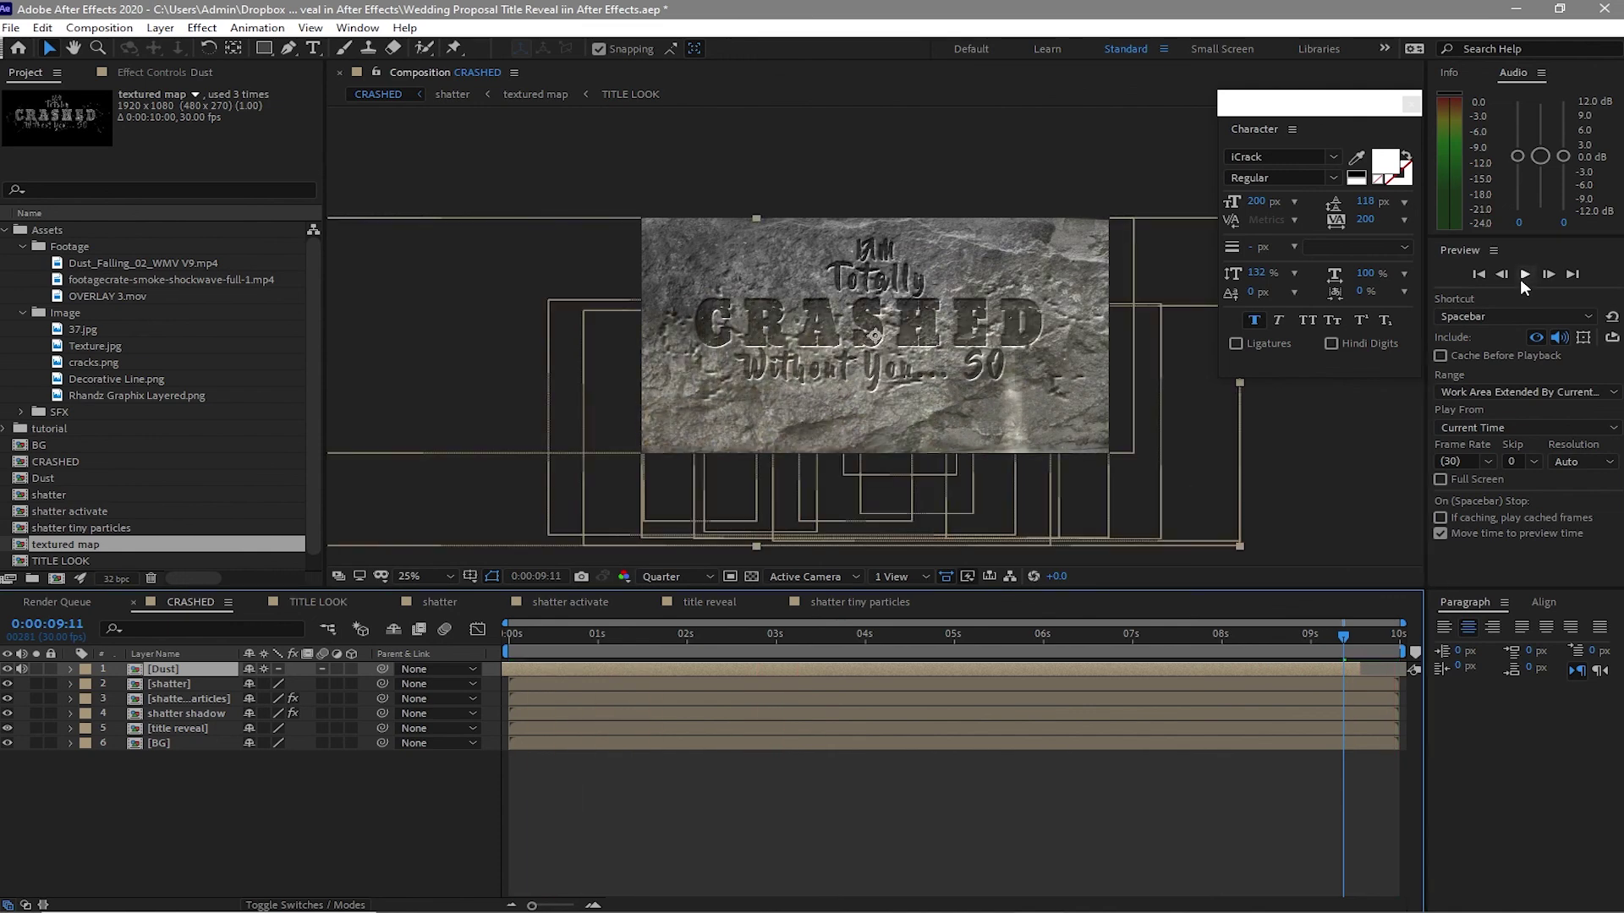
pyautogui.press('space')
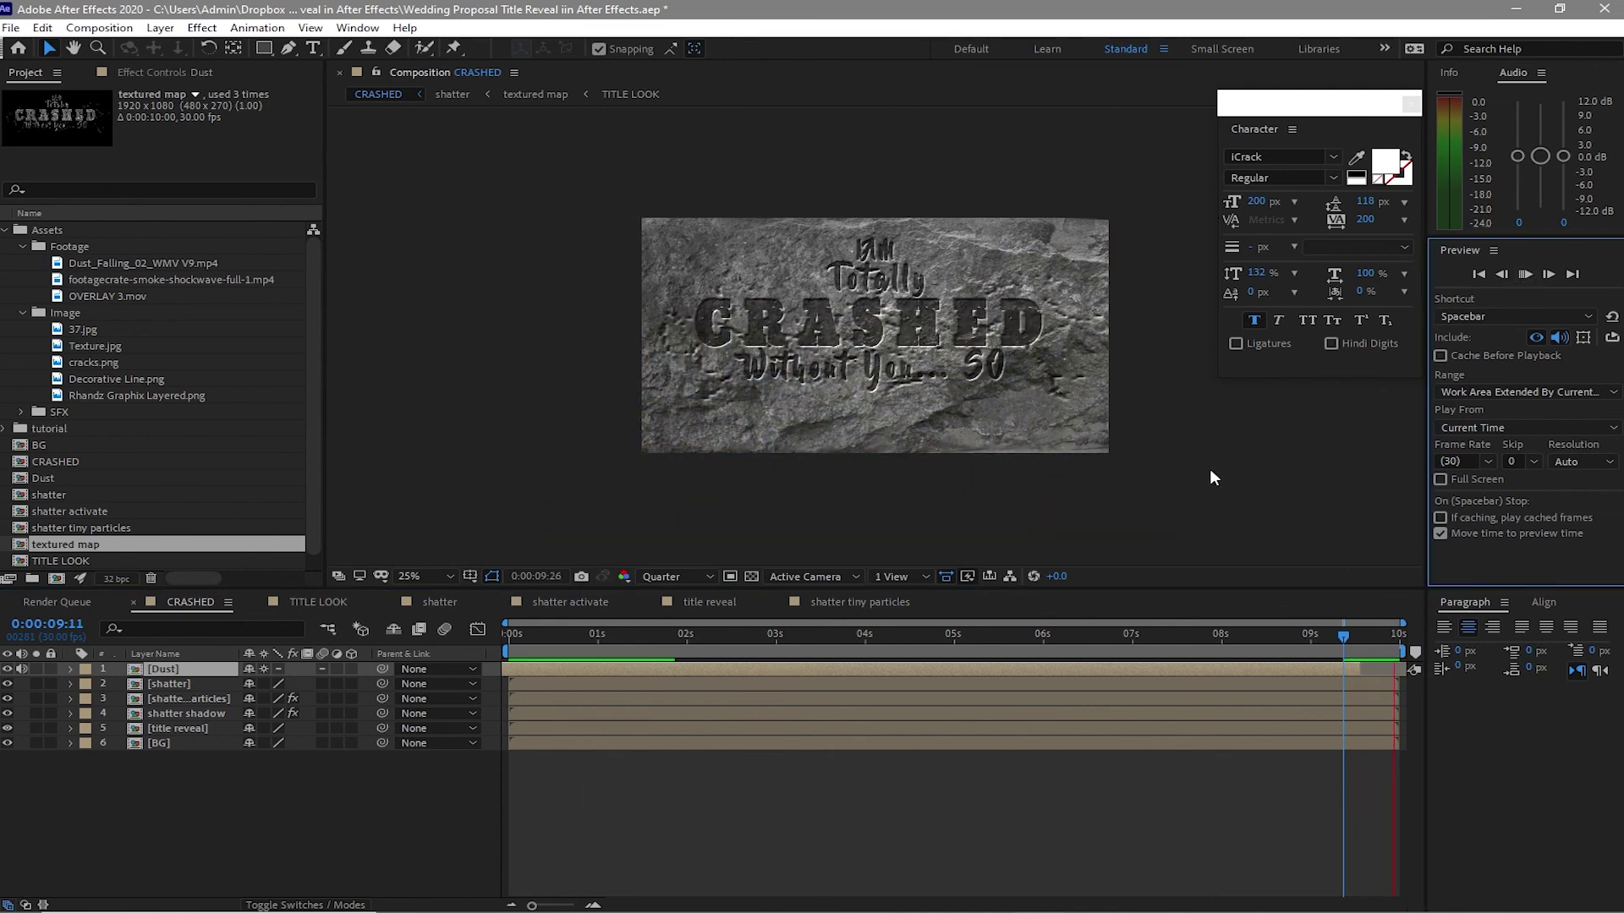